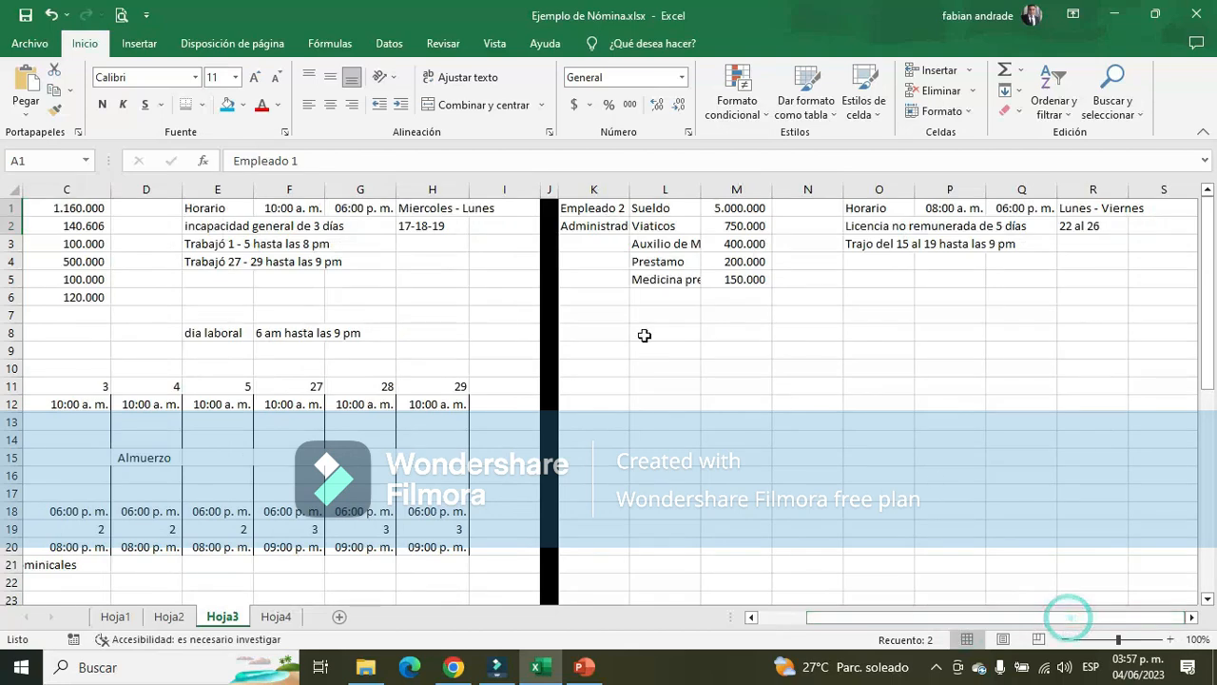
Widen column K so that the position of Empleado 2 fits in its cell
click(594, 210)
drag(629, 193, 644, 193)
click(1191, 617)
click(1191, 617)
click(1191, 617)
click(1191, 617)
click(1192, 617)
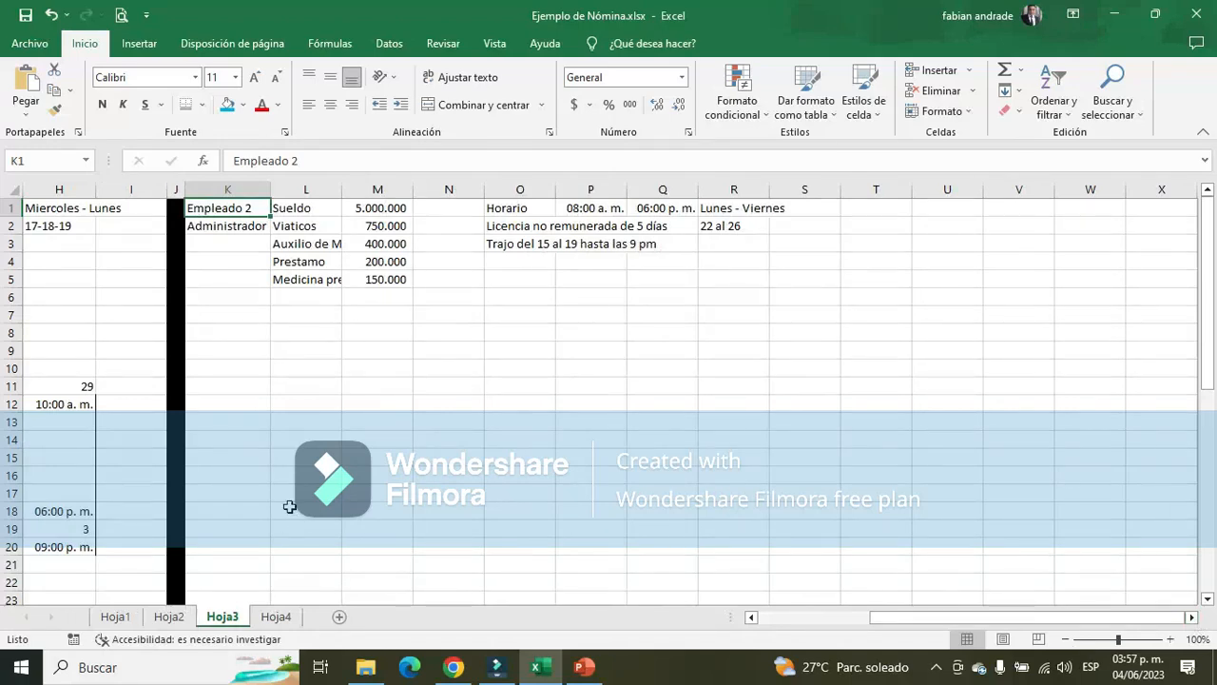
Widen column L to fit the longest of Empleado 2's pay concept labels
click(364, 210)
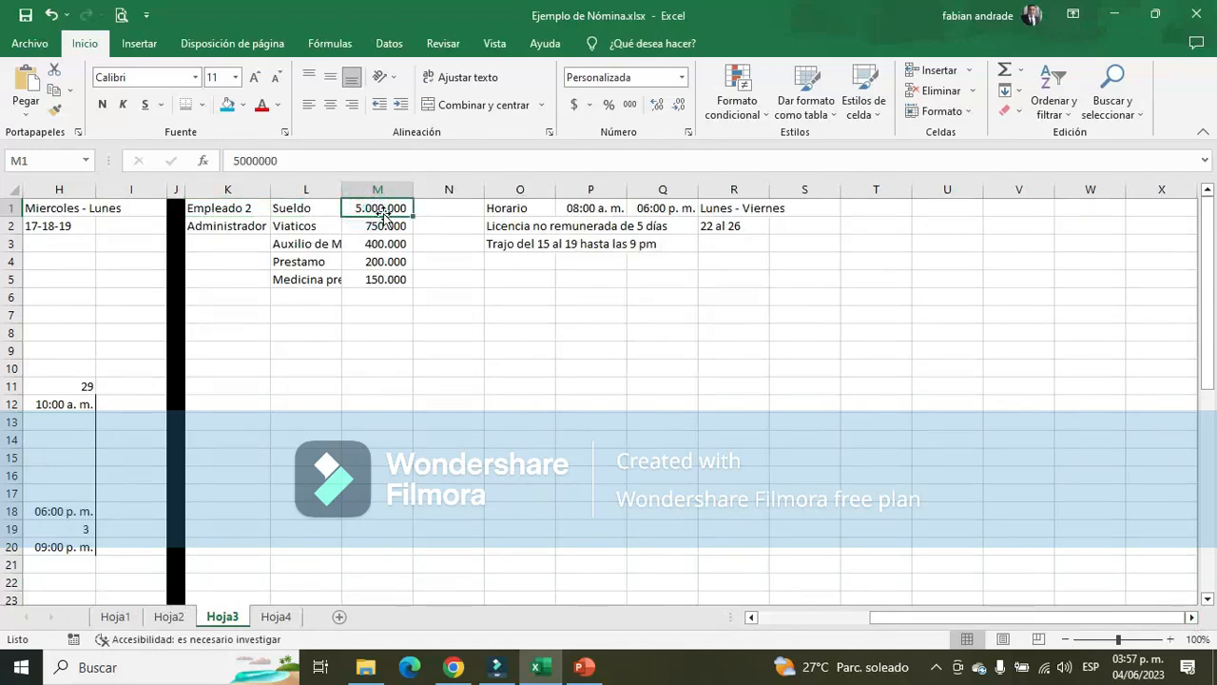
click(381, 225)
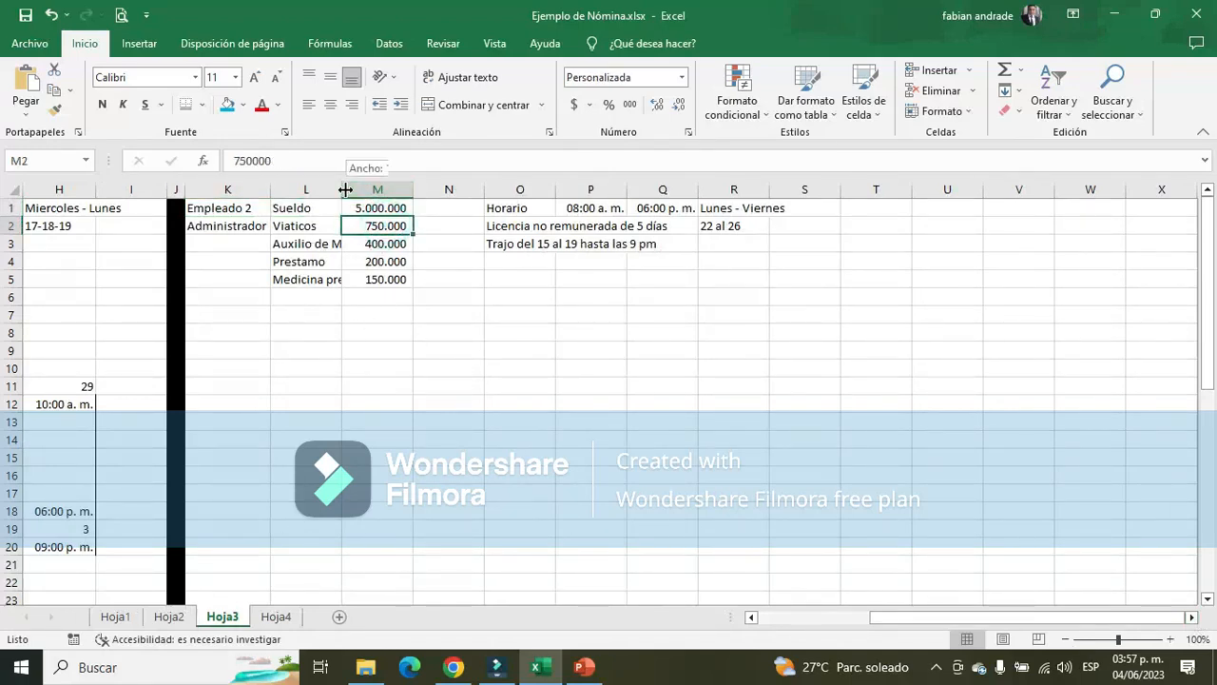
drag(350, 190, 365, 189)
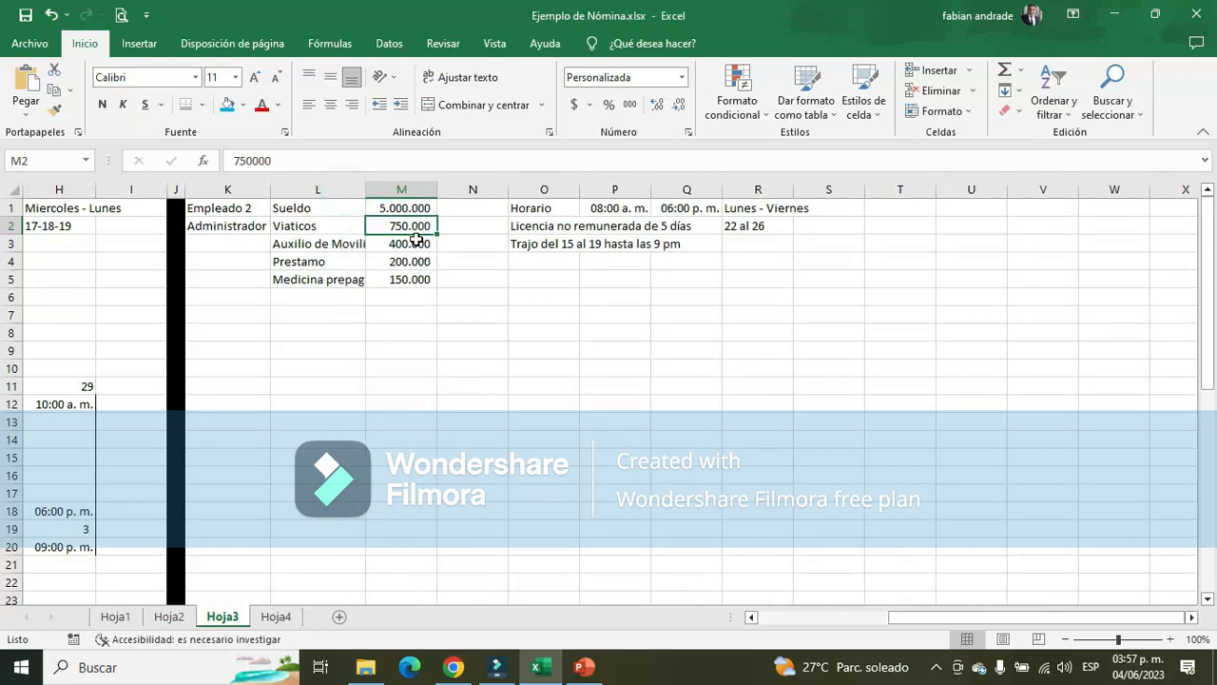
double_click(366, 188)
Review Empleado 2's amounts for Auxilio de Movilización, Prestamo and Medicina prepagada
click(443, 245)
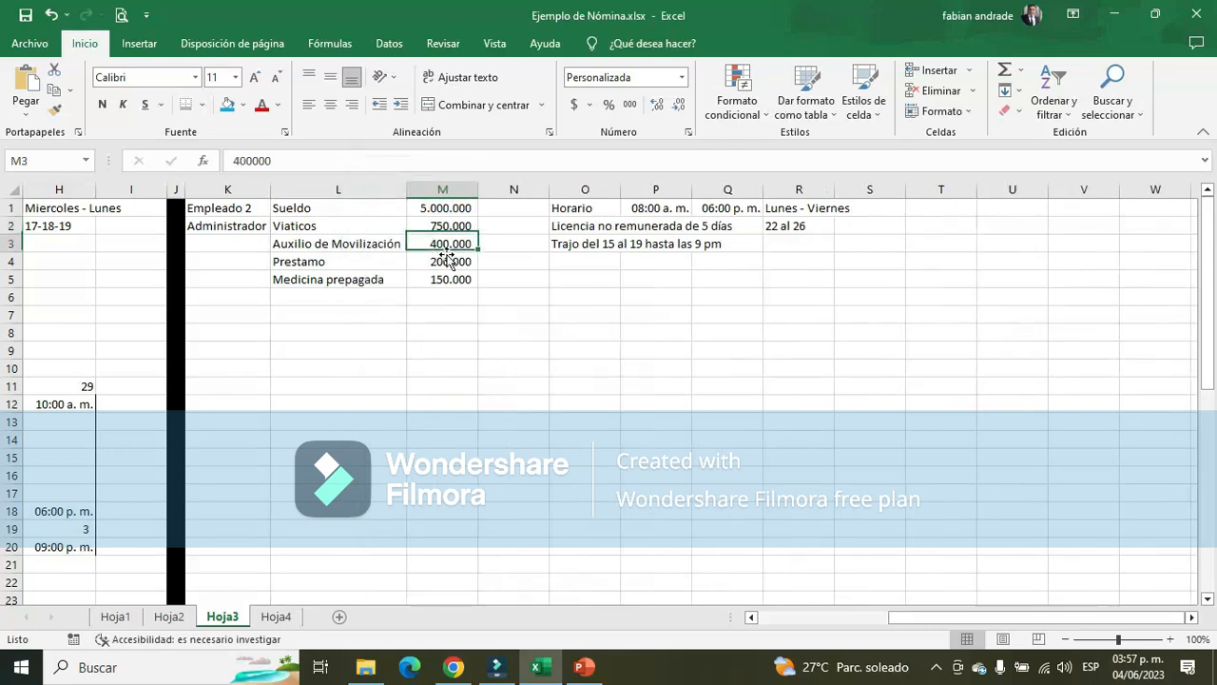
click(443, 261)
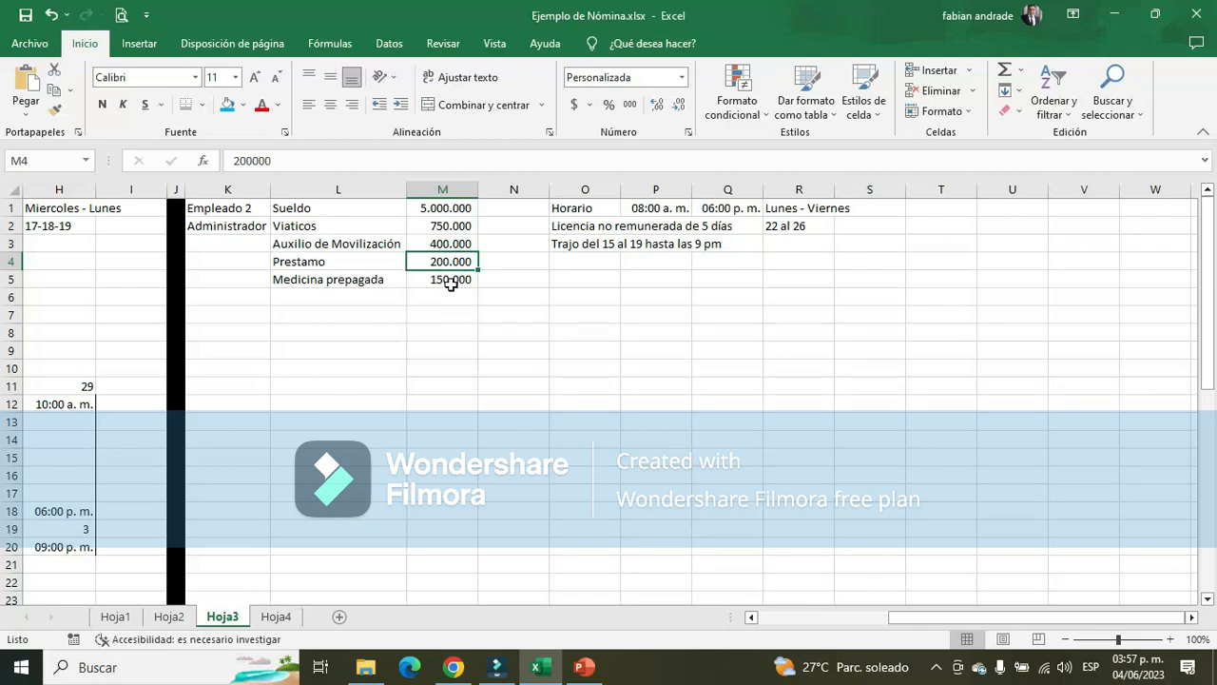
click(452, 279)
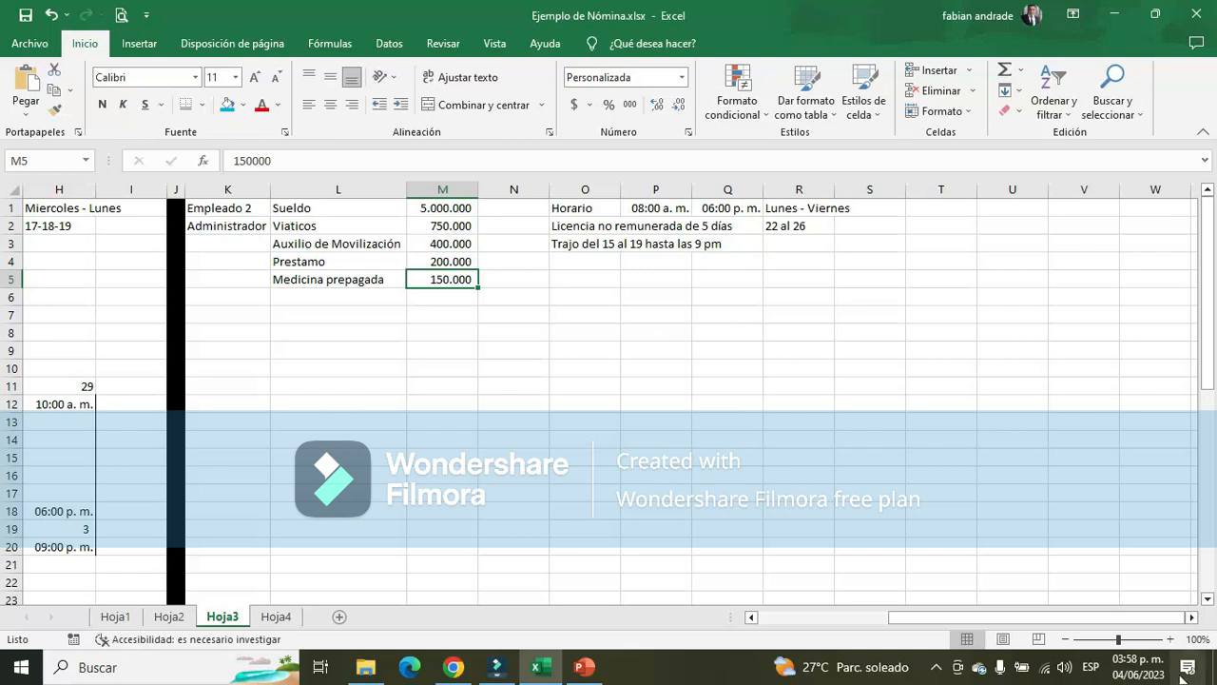
Check the weekdays of May 2023 in the system calendar, and close it again
click(1149, 673)
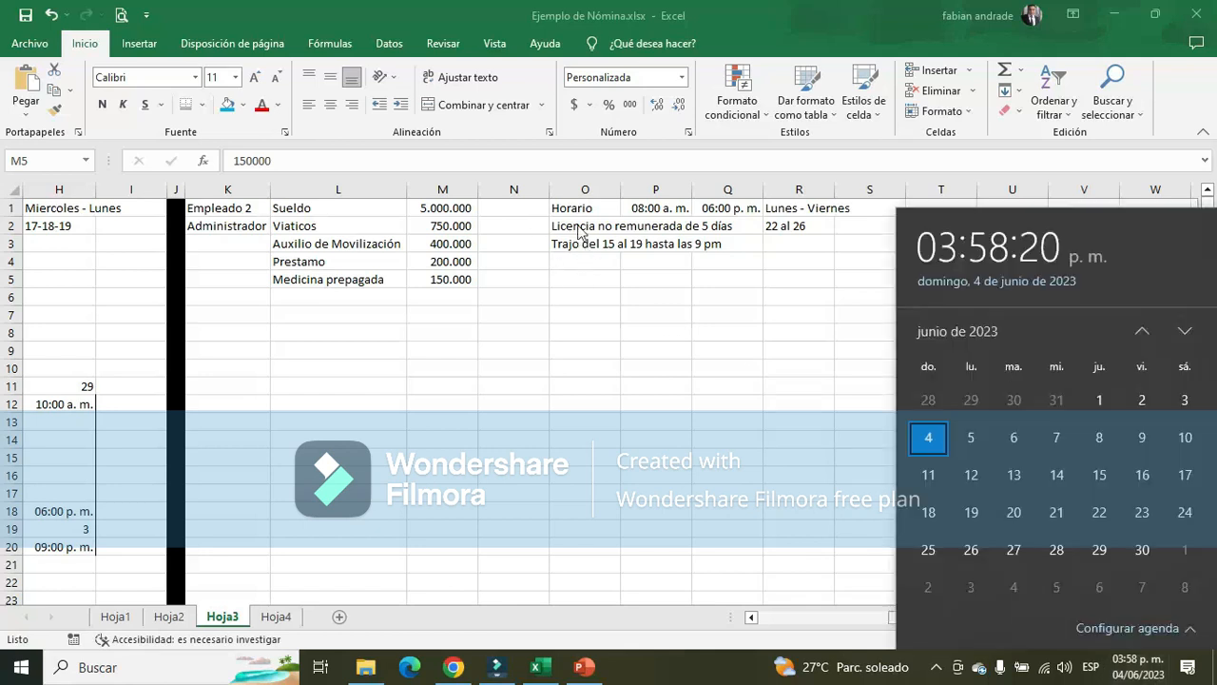
click(1141, 331)
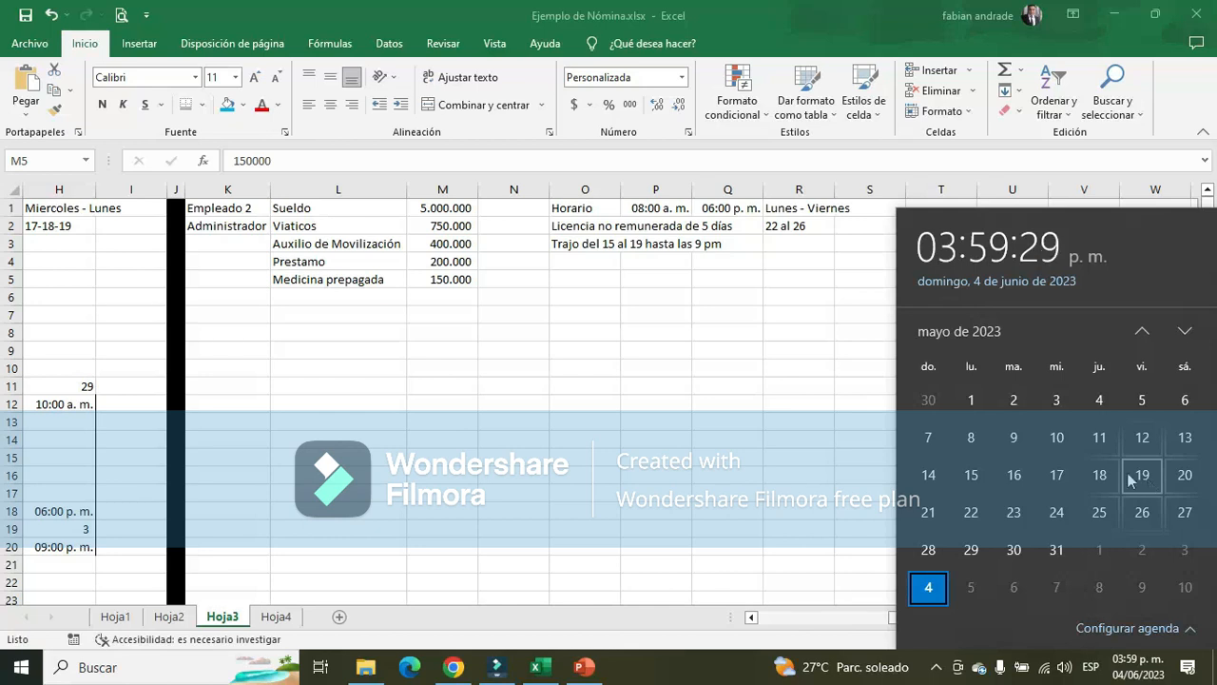
click(625, 363)
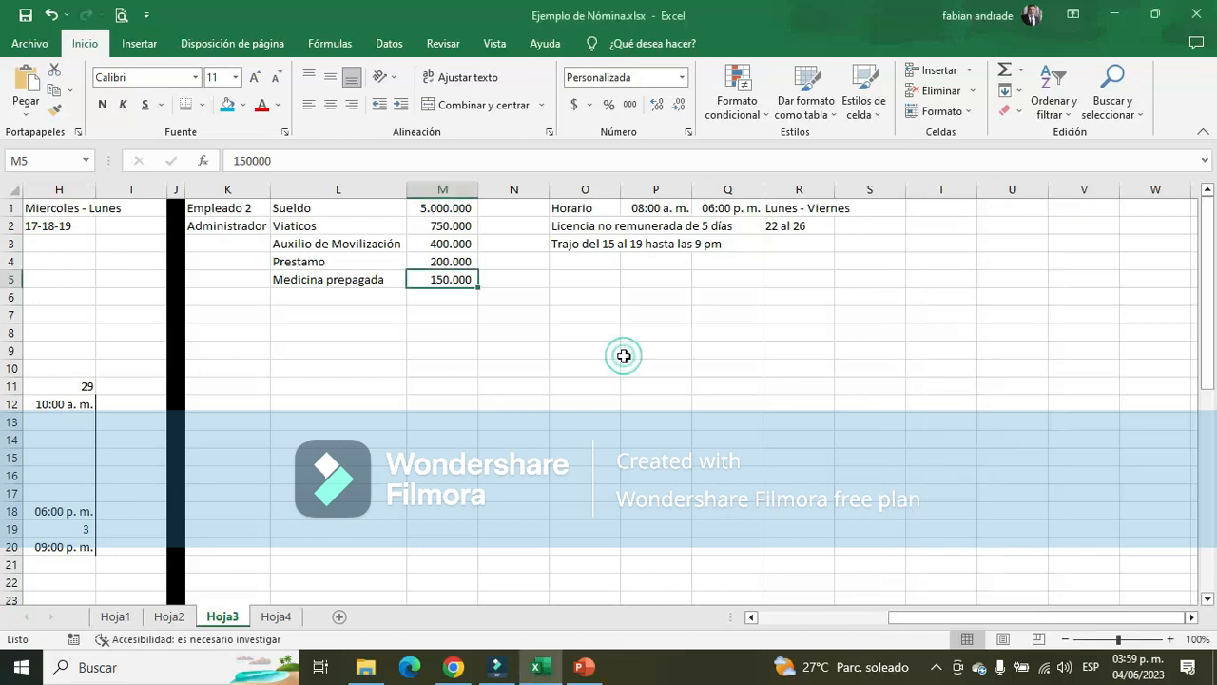
Check Empleado 2's position and read the notes on Cargos de dirección, confianza y manejo in Hoja4
click(246, 228)
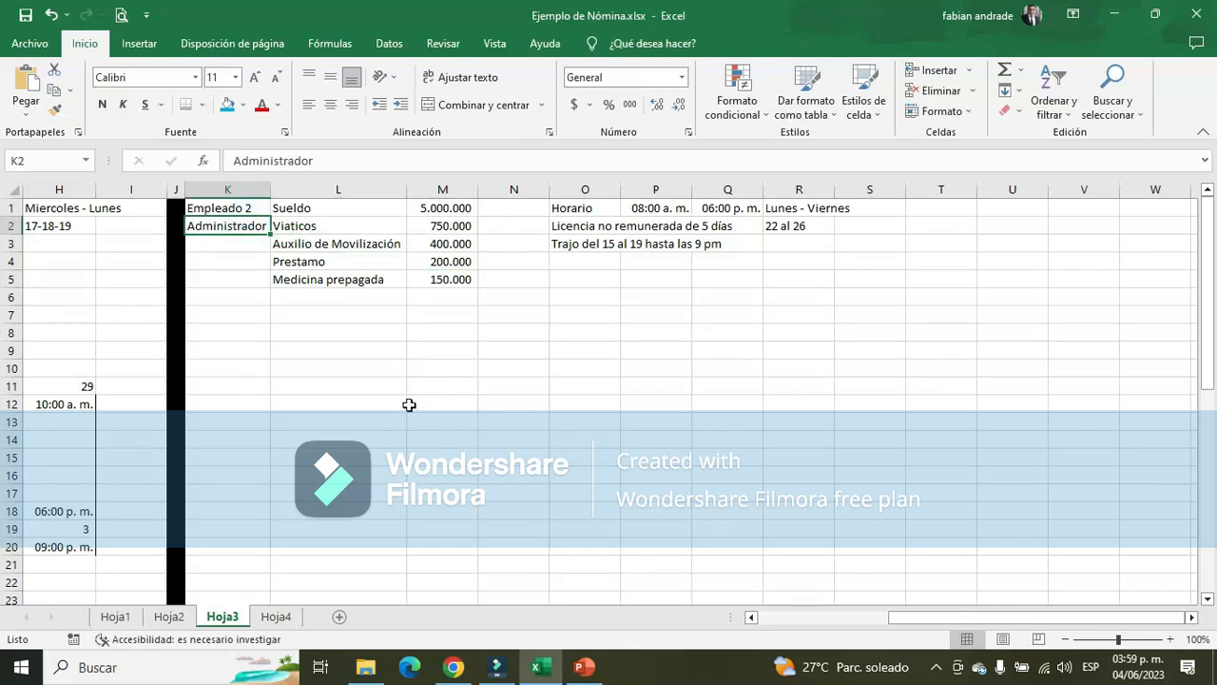
click(276, 616)
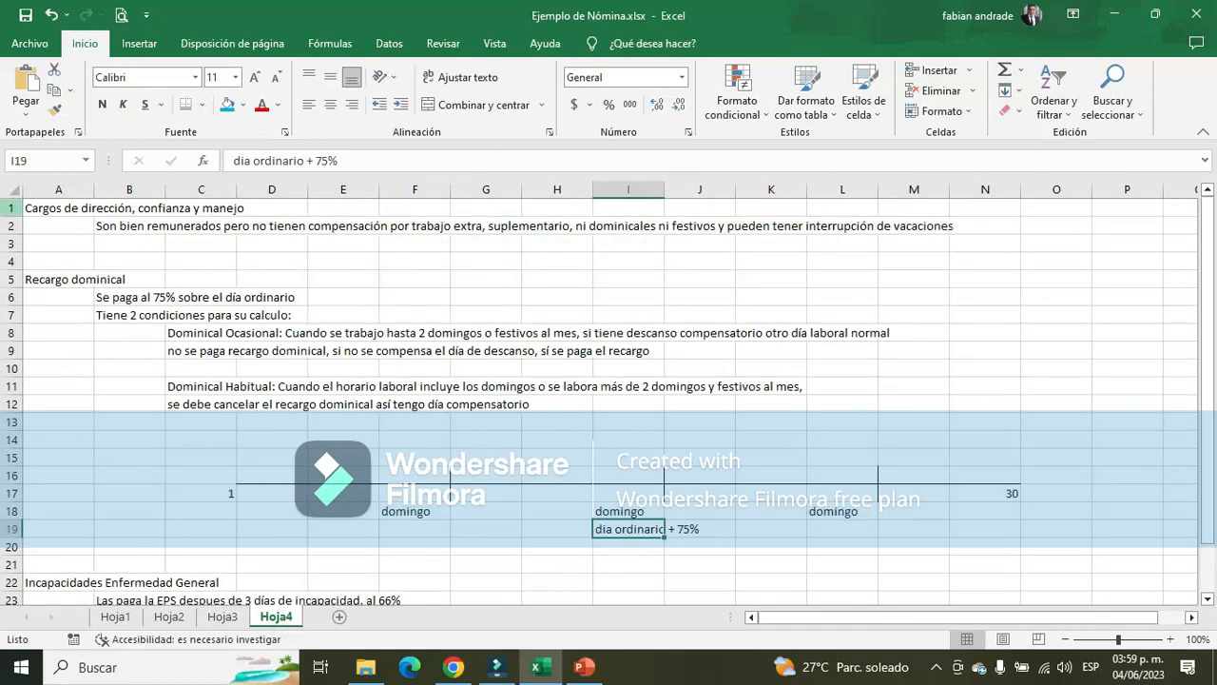
click(57, 207)
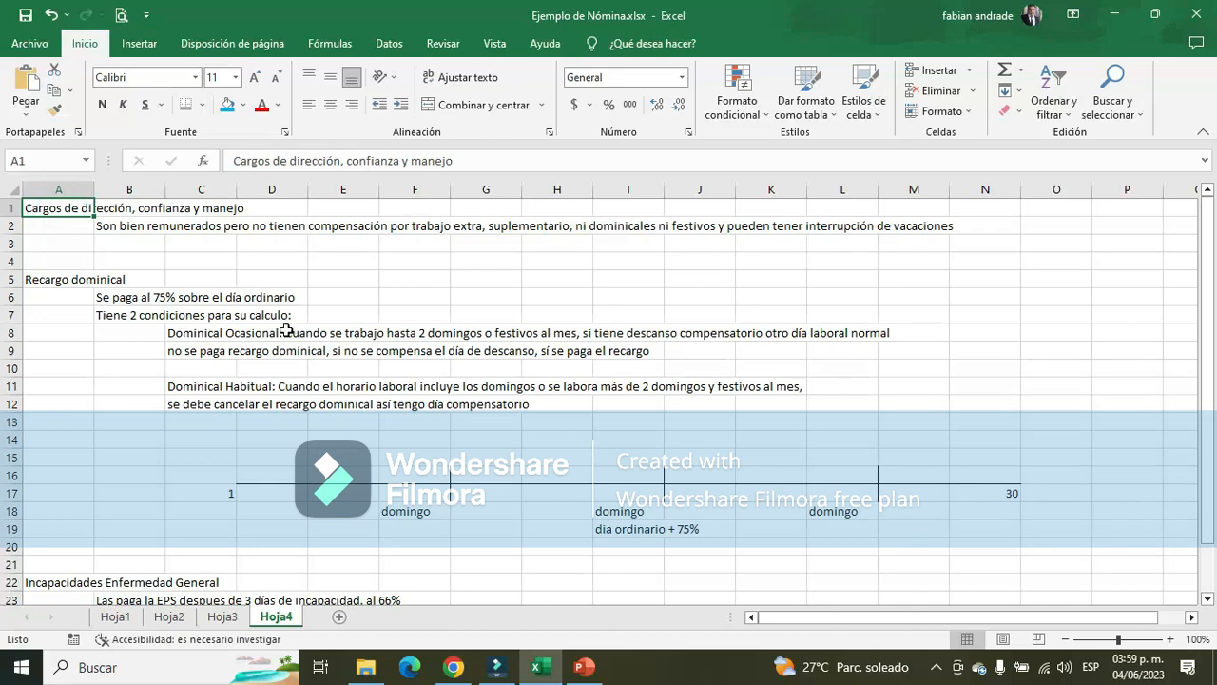
click(123, 228)
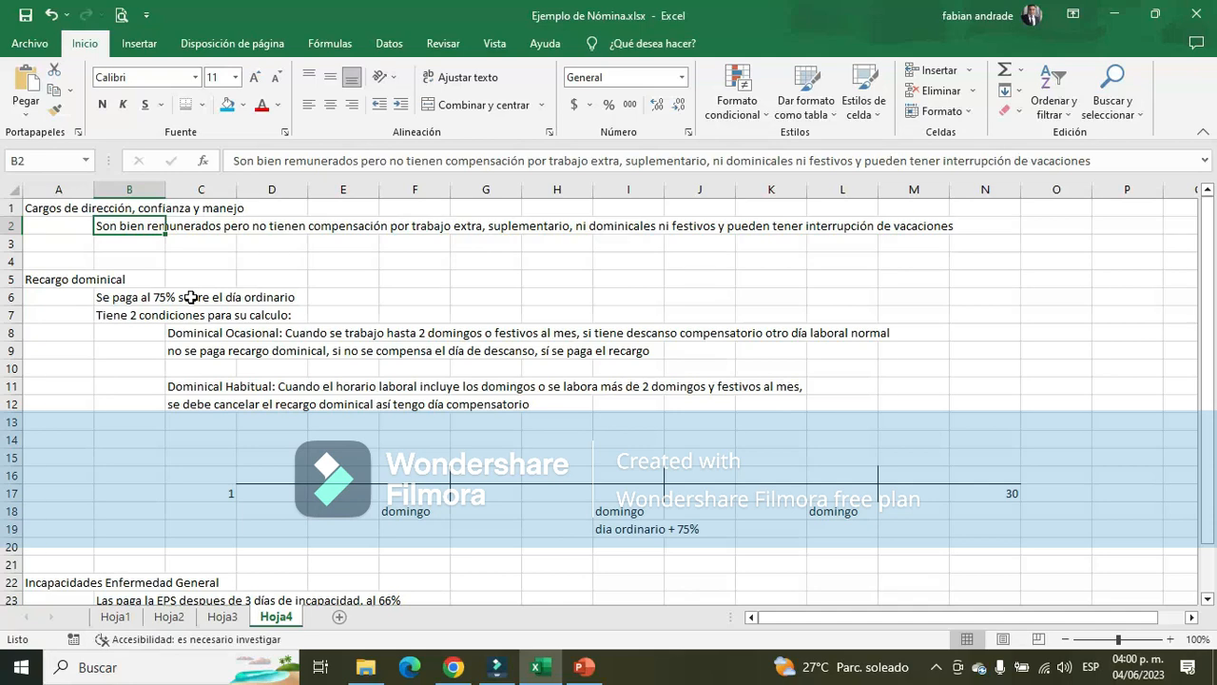
click(56, 208)
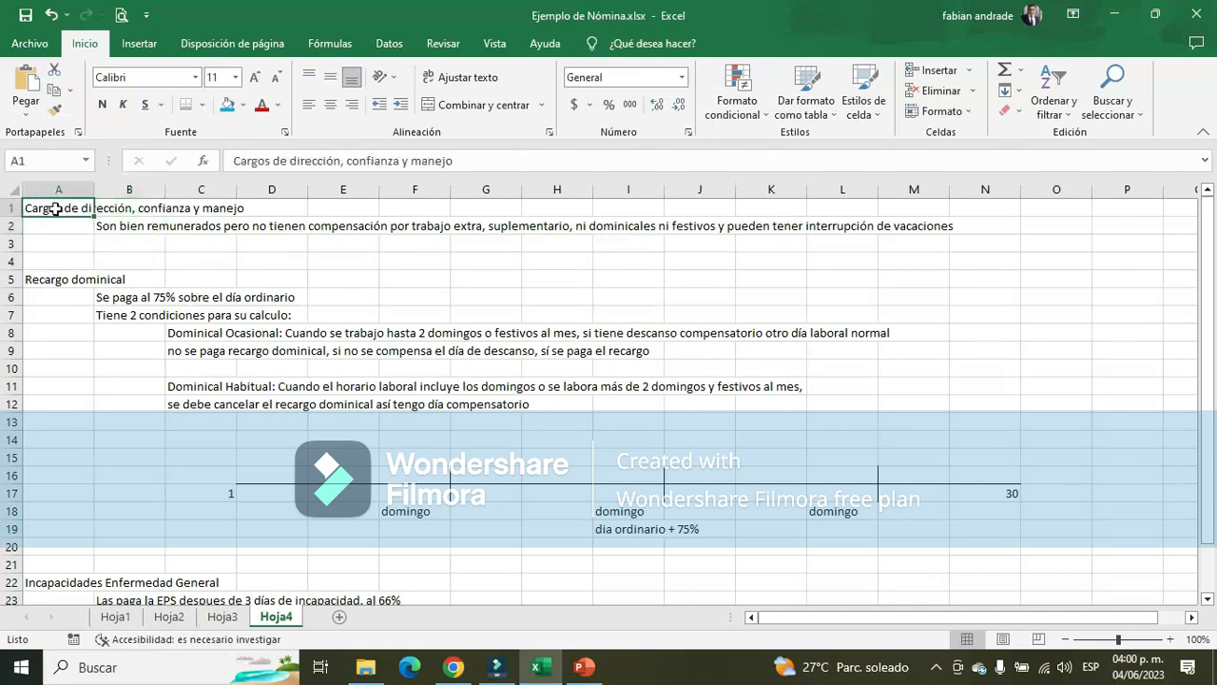
click(111, 229)
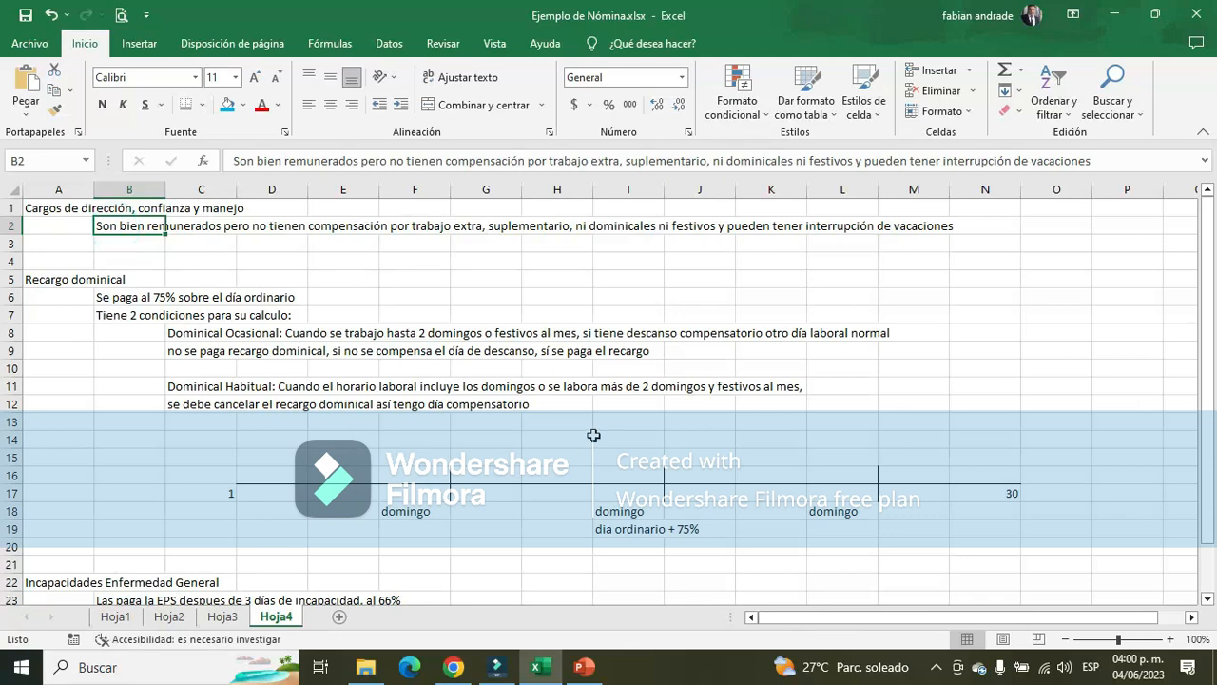
click(68, 211)
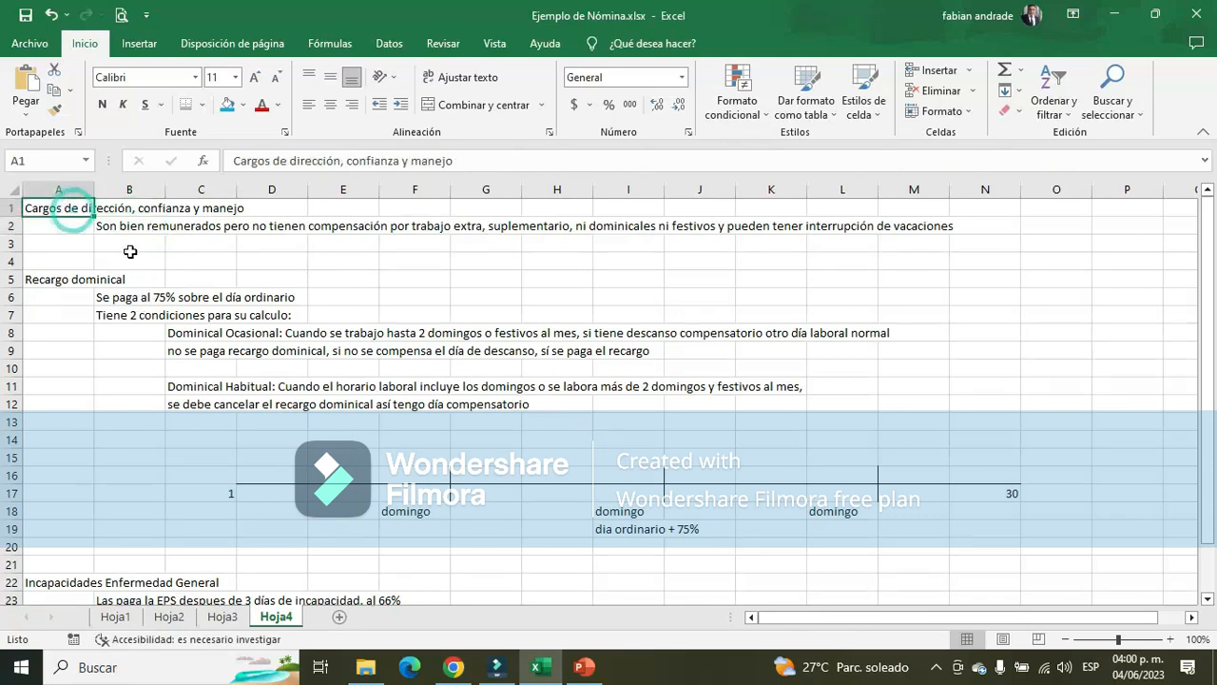
click(131, 226)
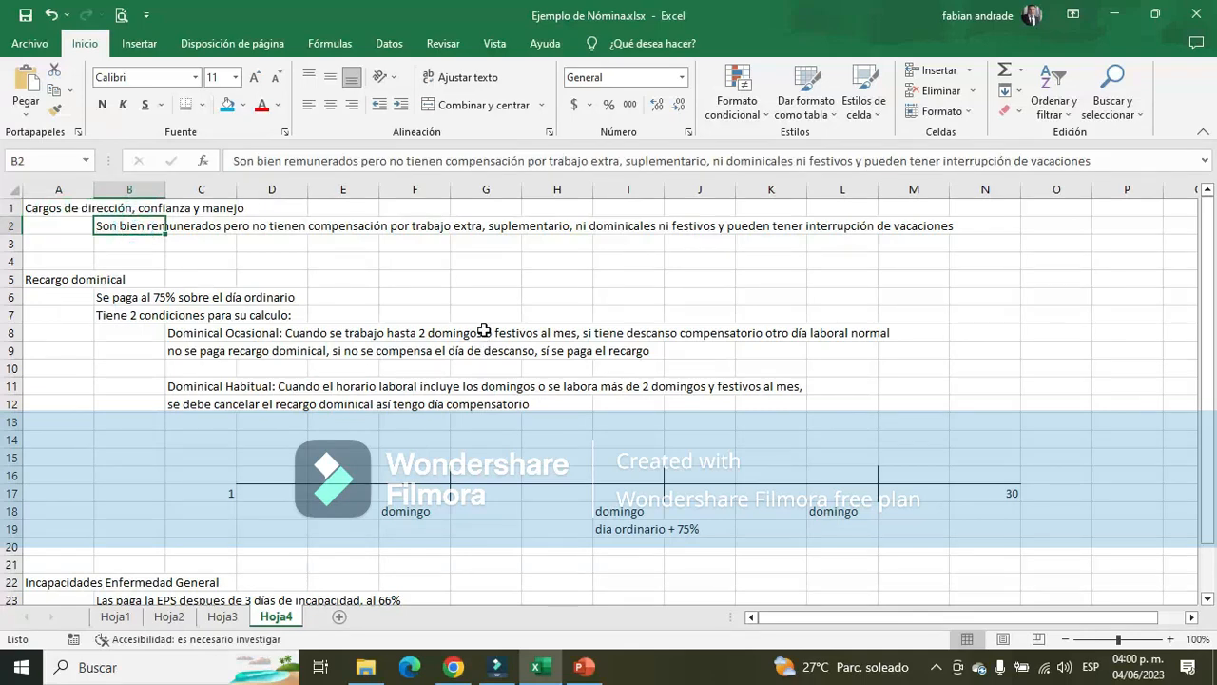
Return to Hoja3 and review Empleado 2's late-work note, schedule end time and position
click(223, 616)
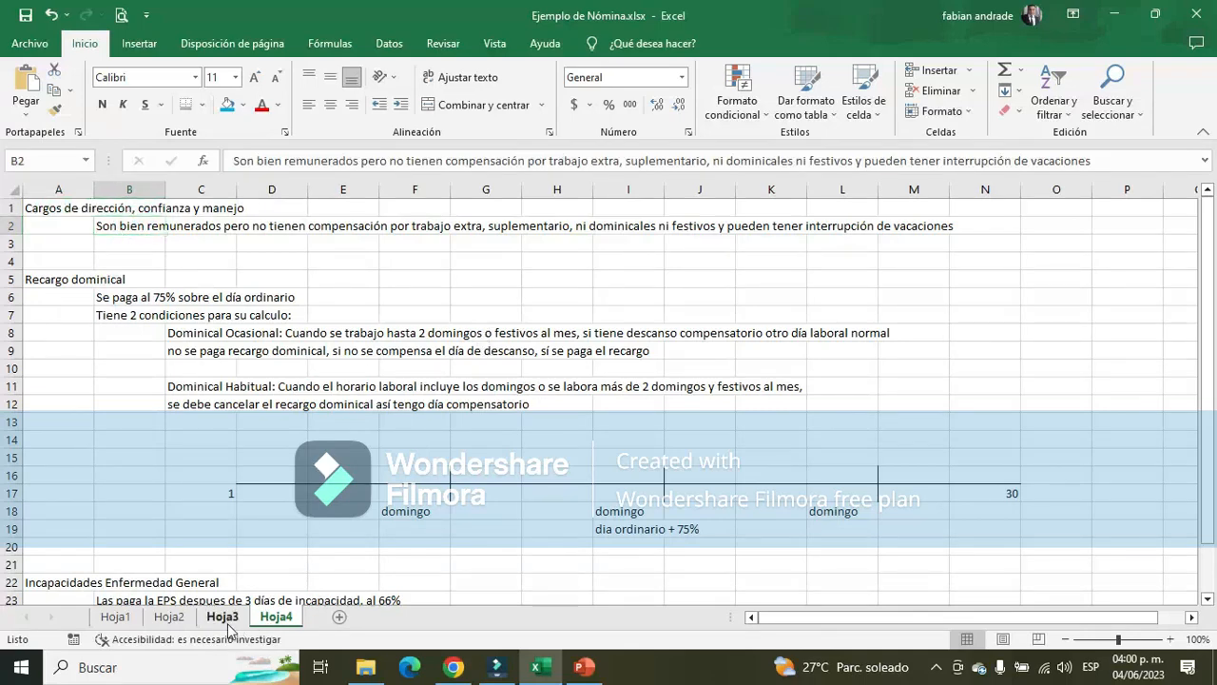
click(567, 244)
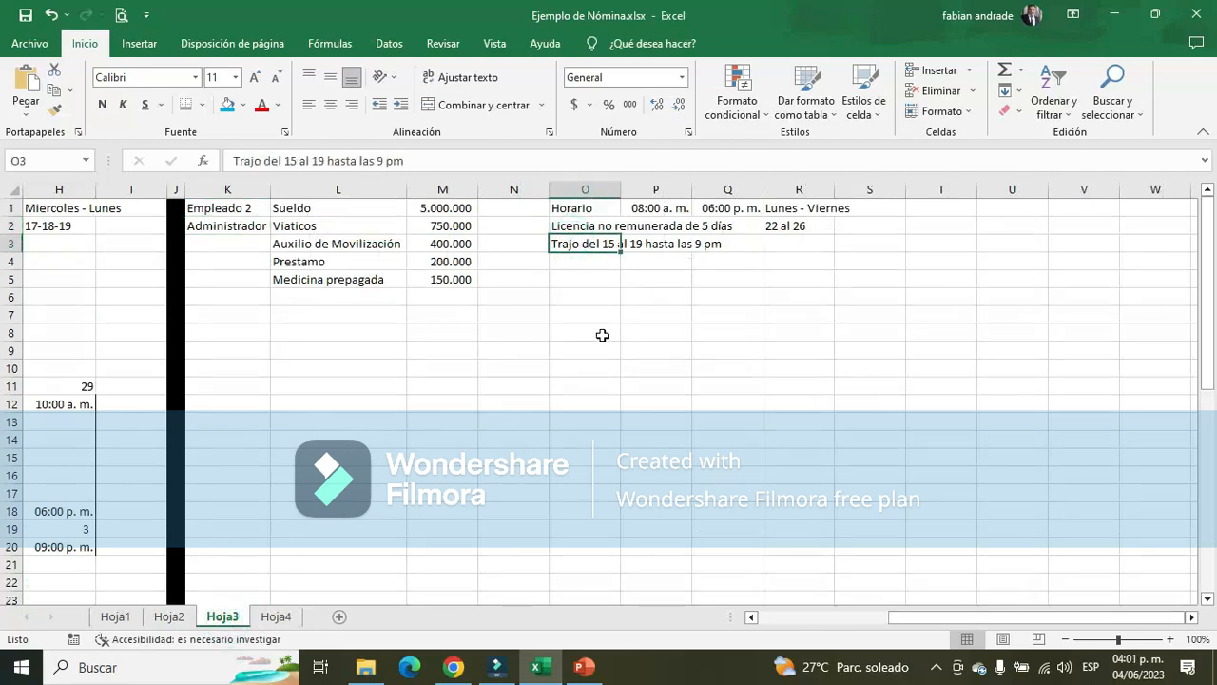
click(726, 208)
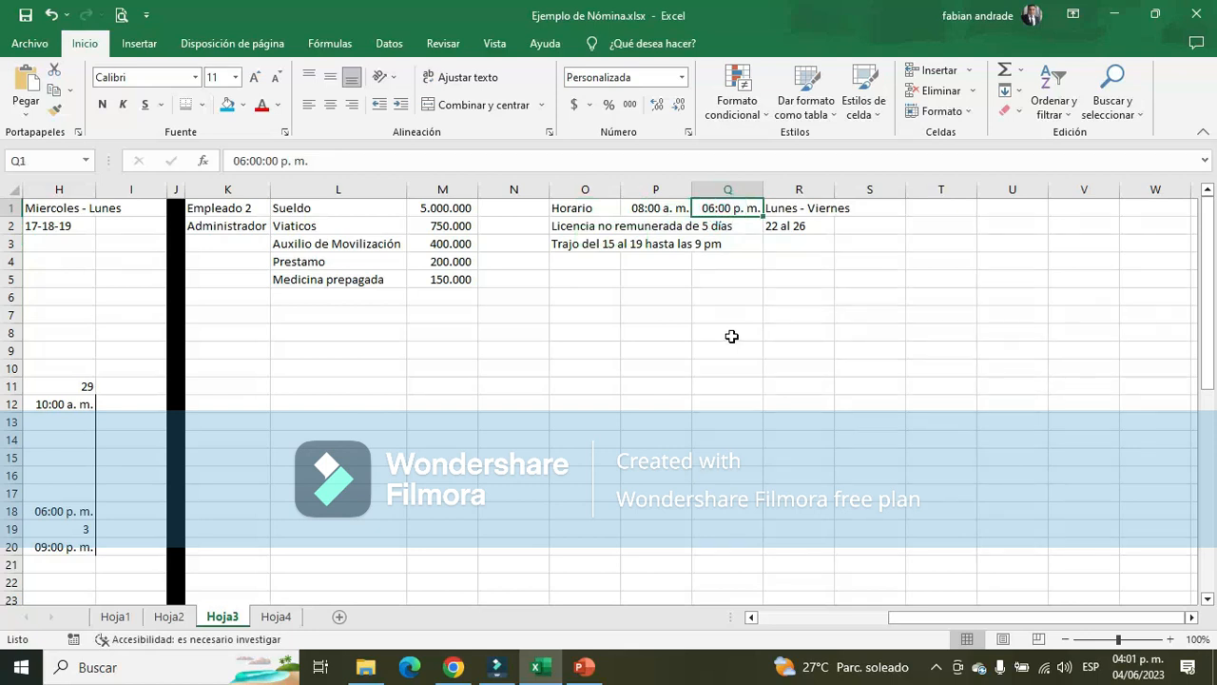
click(237, 225)
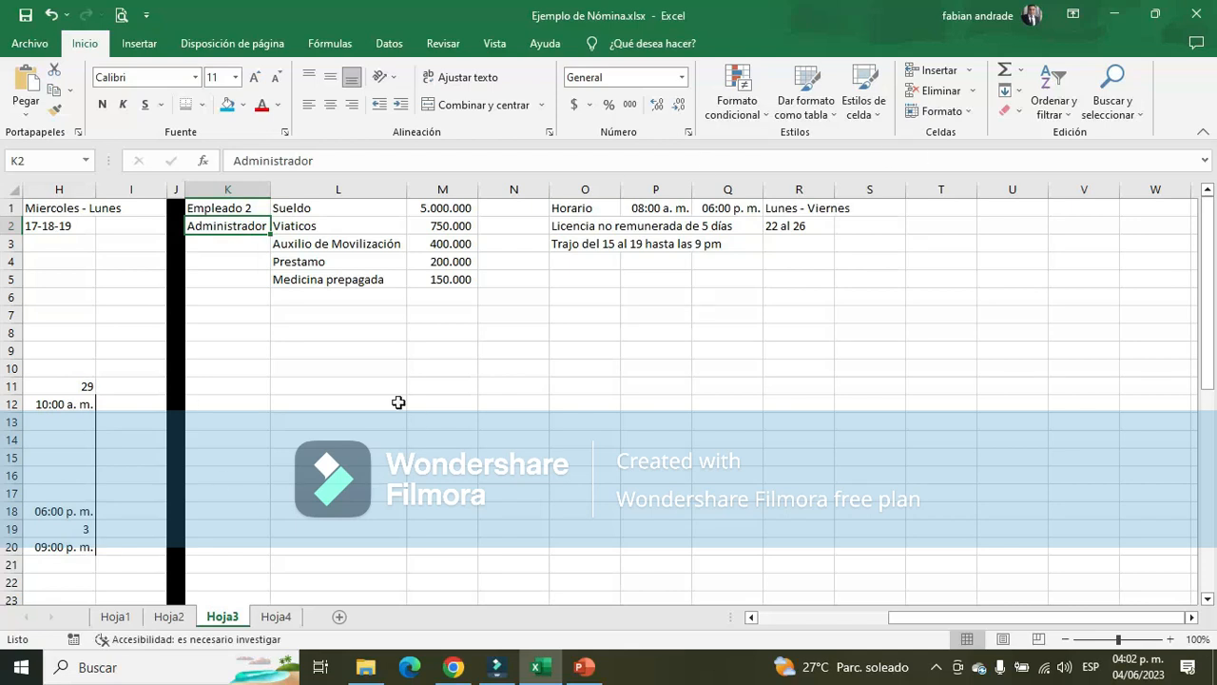
Draw a timeline under Empleado 2's data by adding a bottom border to cells L8:S8
click(336, 335)
drag(337, 336, 867, 328)
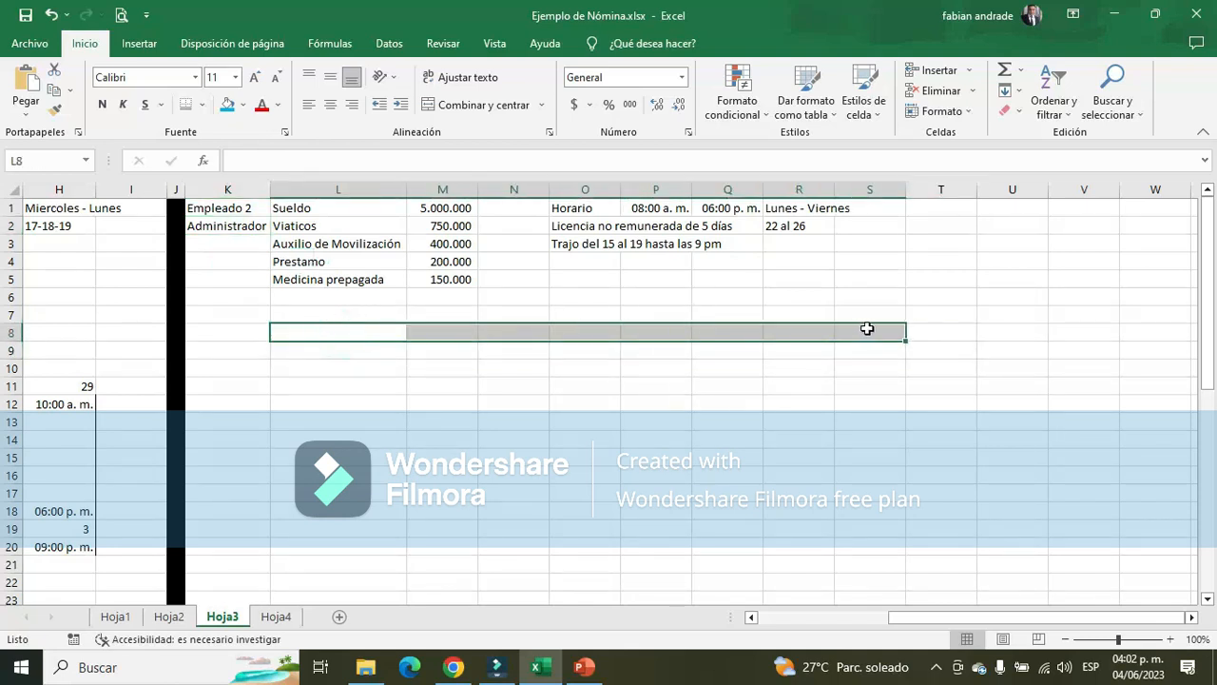
click(195, 104)
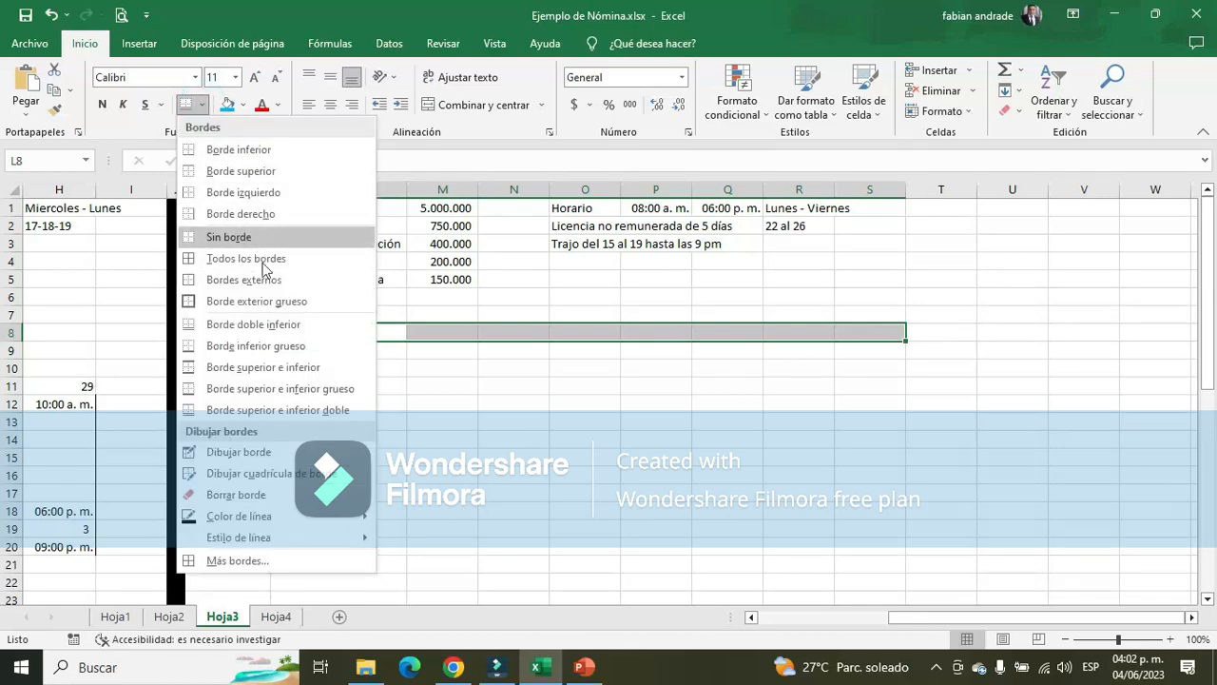
click(245, 152)
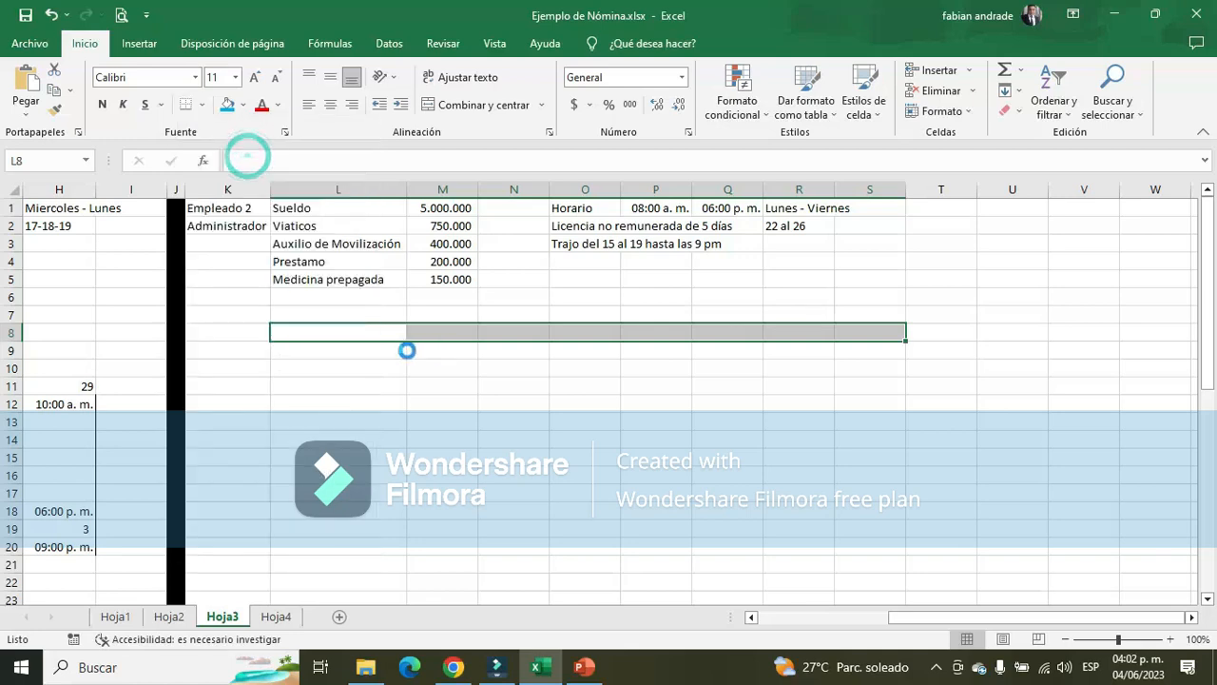
Label the ends of the timeline with 1 in K9 and 30 in S9
click(241, 348)
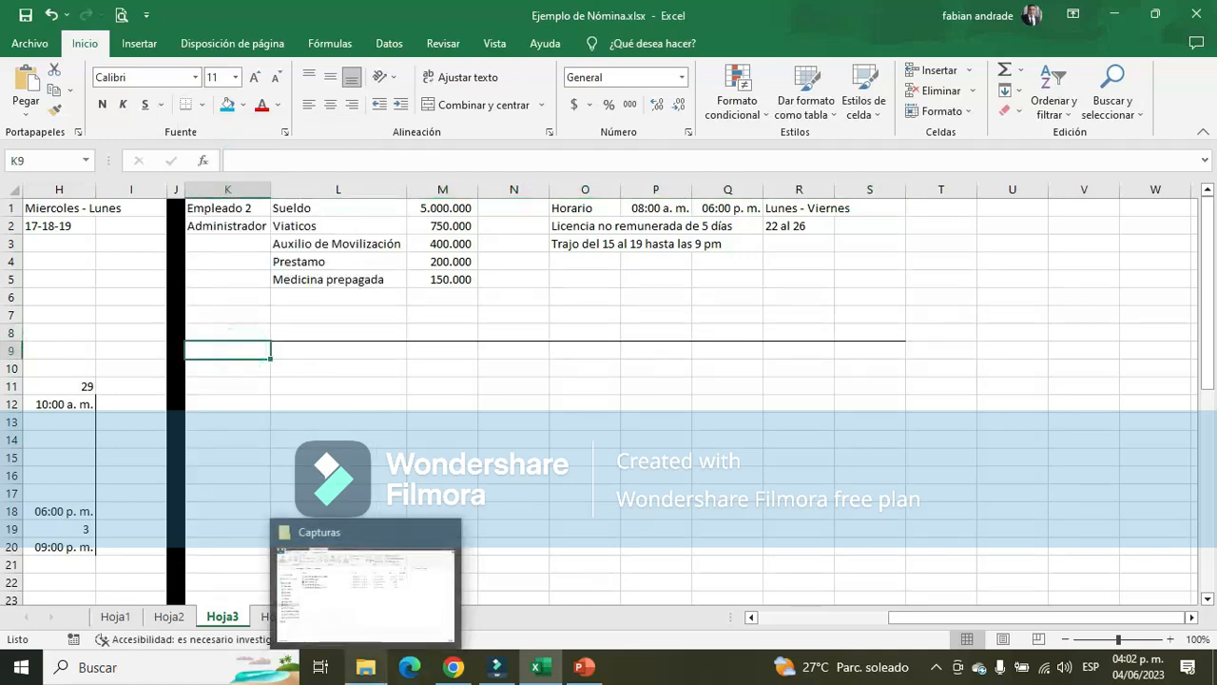
text(1)
click(865, 351)
text(30)
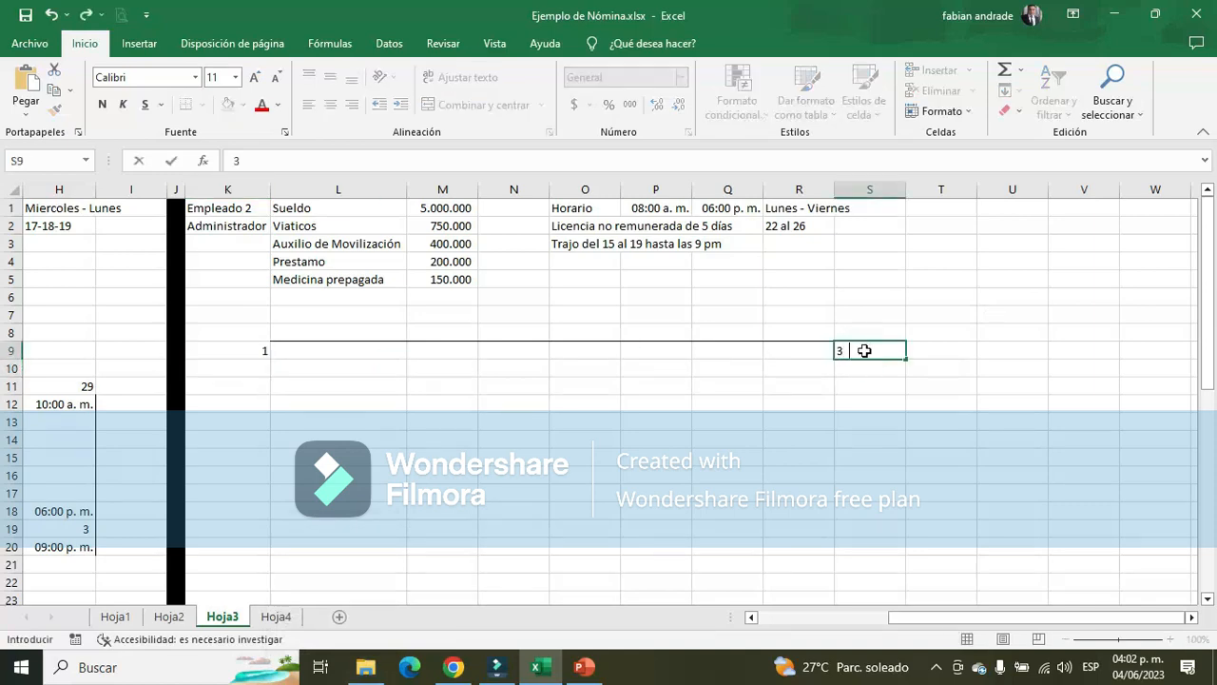
key(Return)
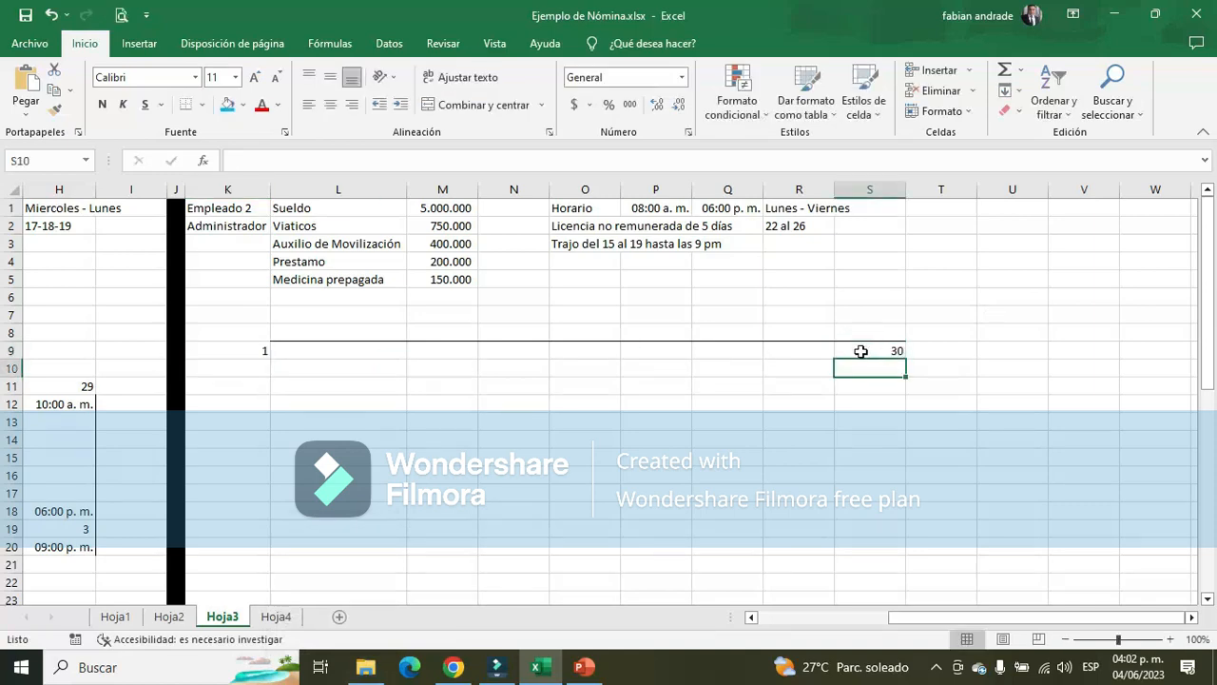
Mark days 15 and 19 on the timeline in cells N9 and P9
click(537, 352)
text(15)
key(Return)
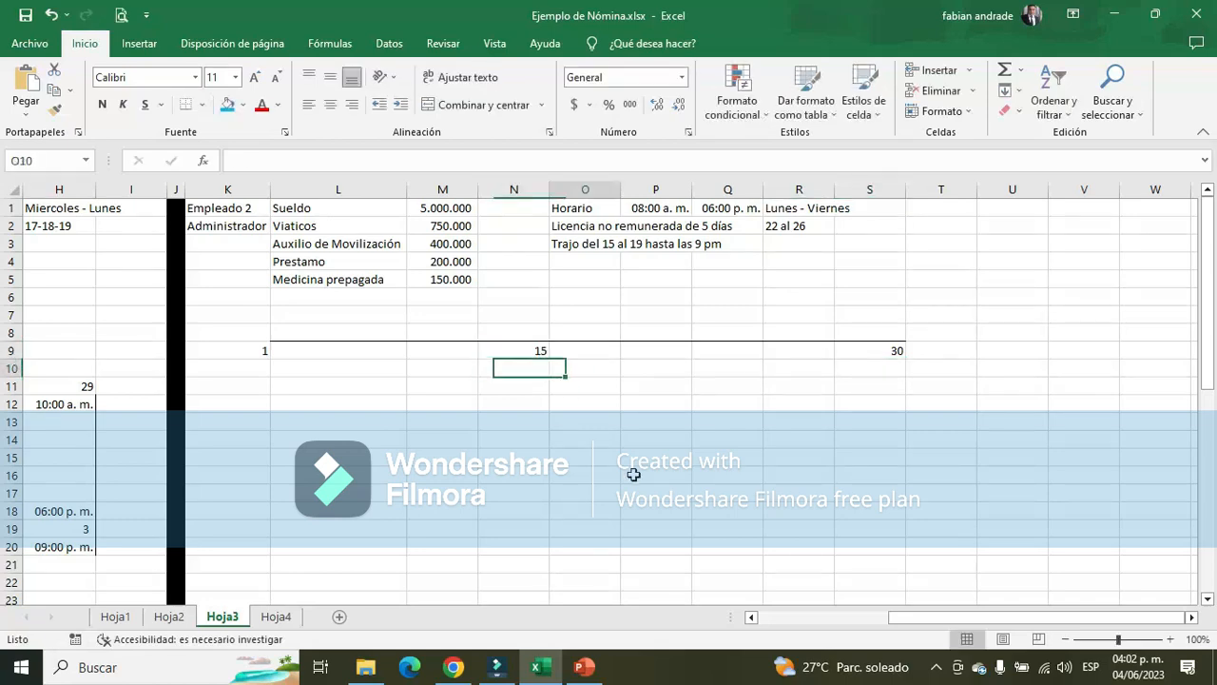
key(Right)
key(Right)
key(Up)
text(19)
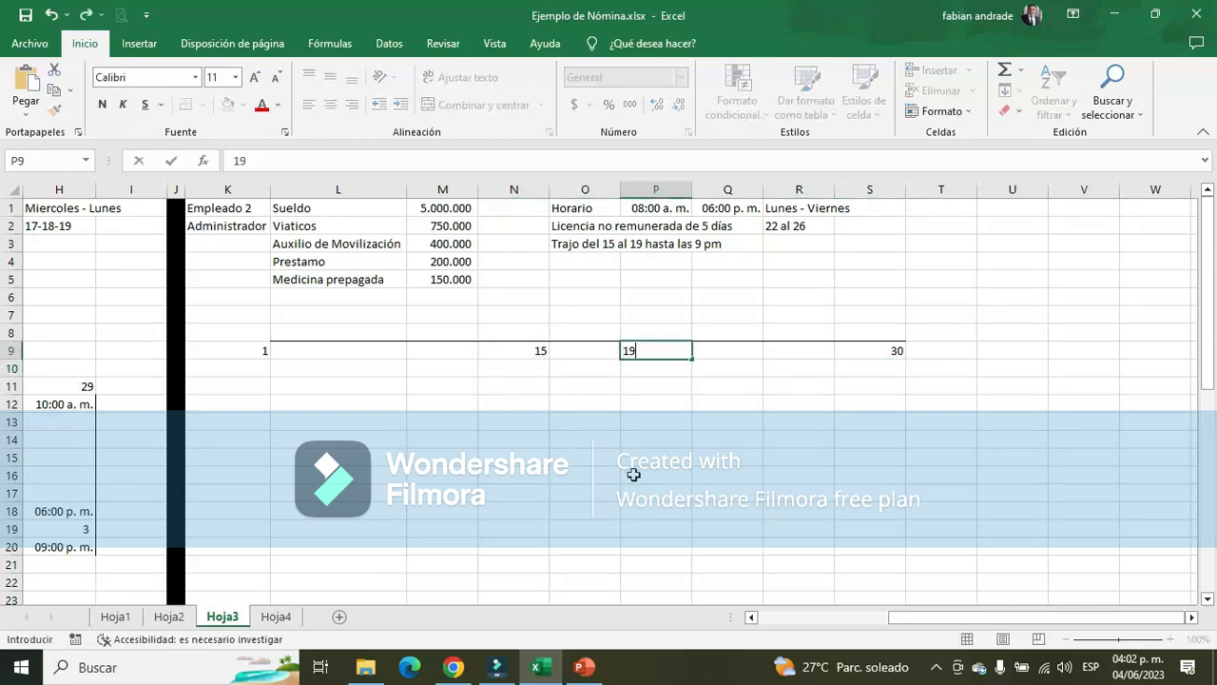
key(Return)
Merge and center cells N8:P8 above days 15 to 19 and enter "Licencia no remunerada" there
drag(515, 333, 649, 331)
click(476, 104)
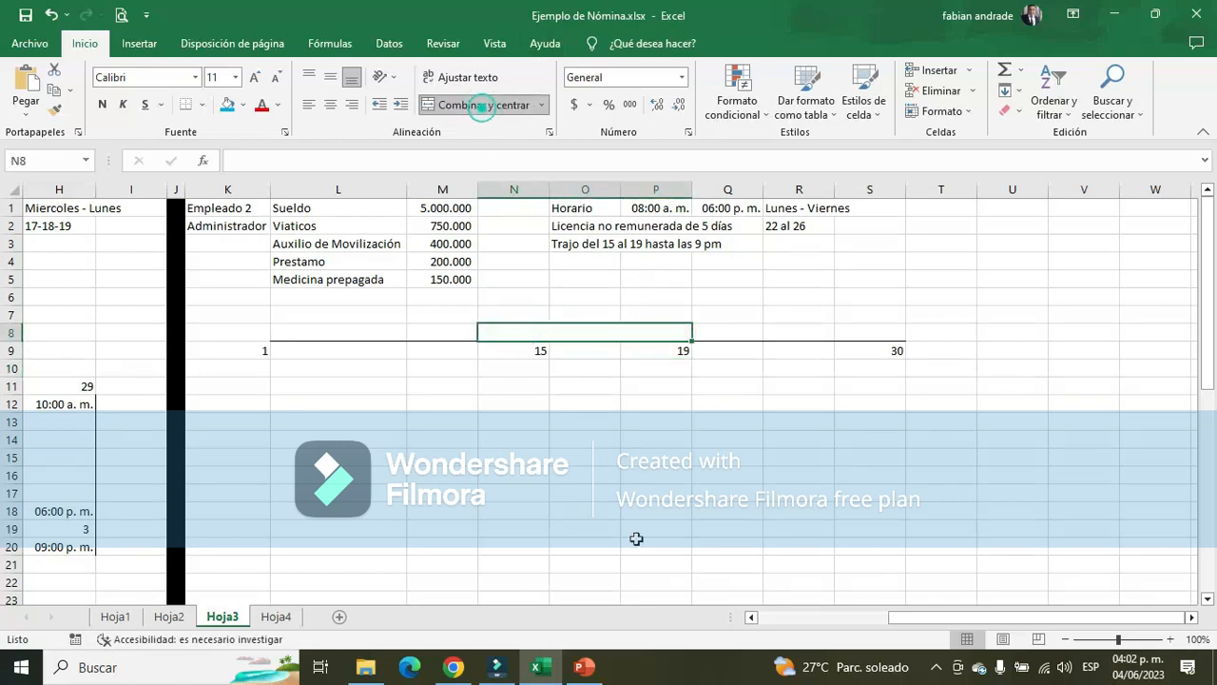
text(licencia no)
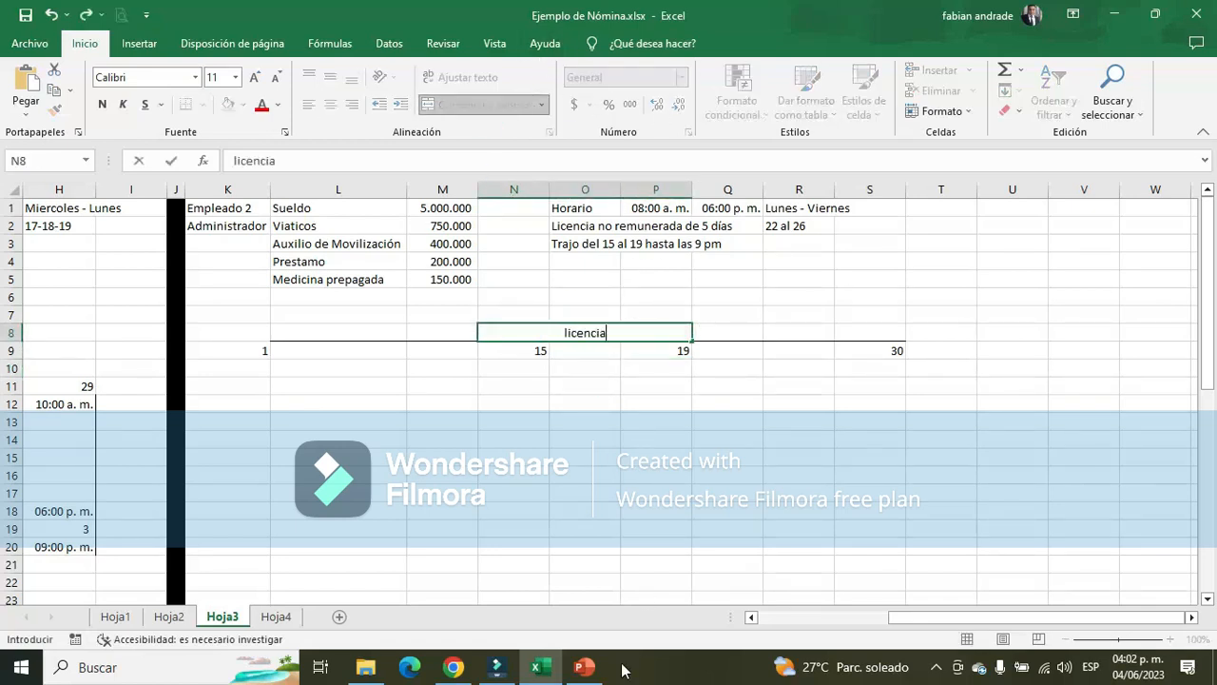
key(BackSpace)
key(BackSpace)
key(BackSpace)
key(BackSpace)
key(BackSpace)
key(BackSpace)
key(BackSpace)
key(BackSpace)
key(BackSpace)
key(BackSpace)
key(BackSpace)
text(Licencia no )
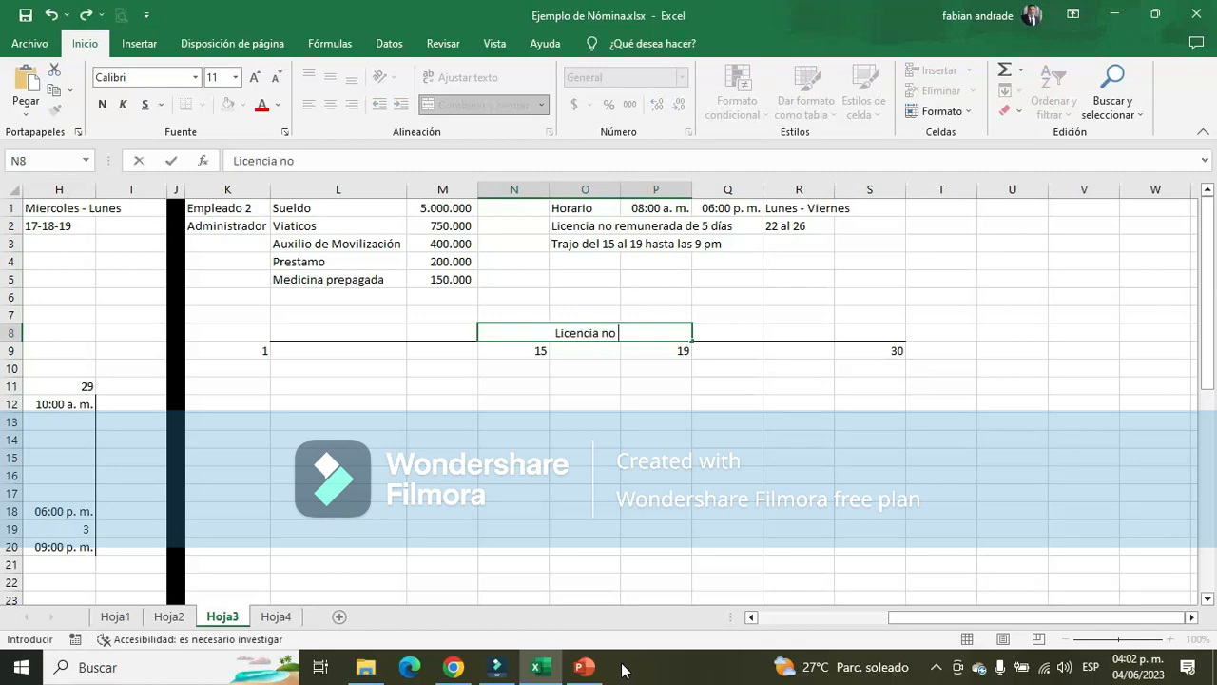
text(remunerada)
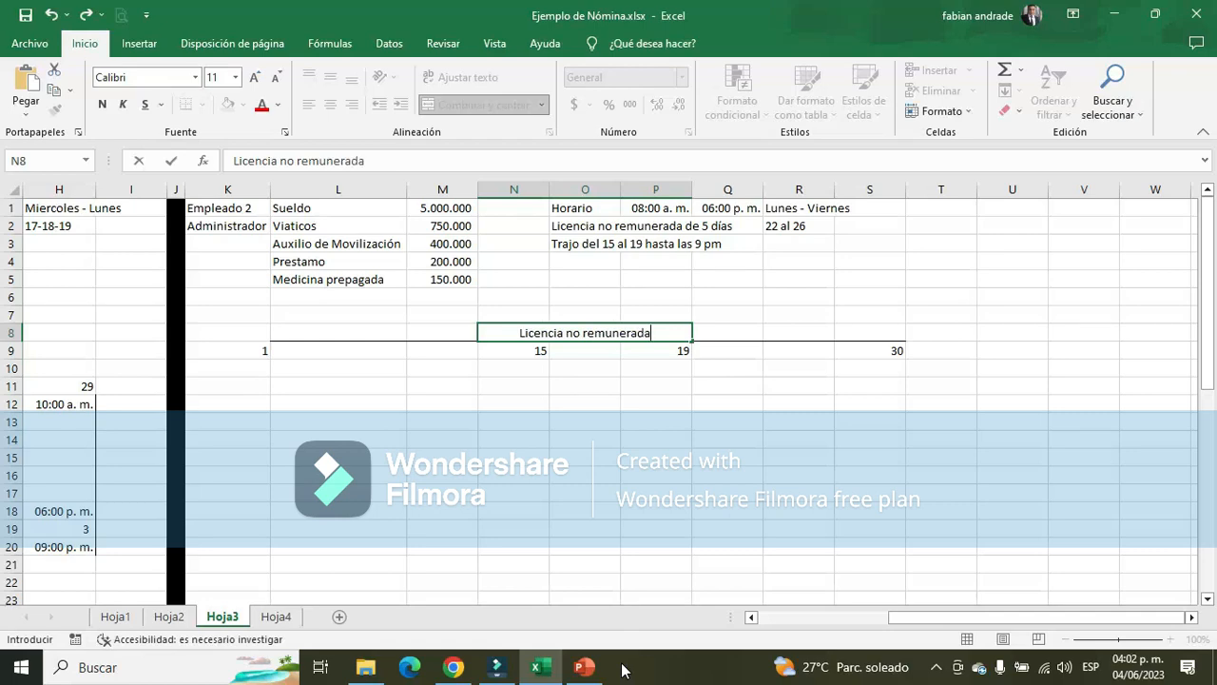
key(Return)
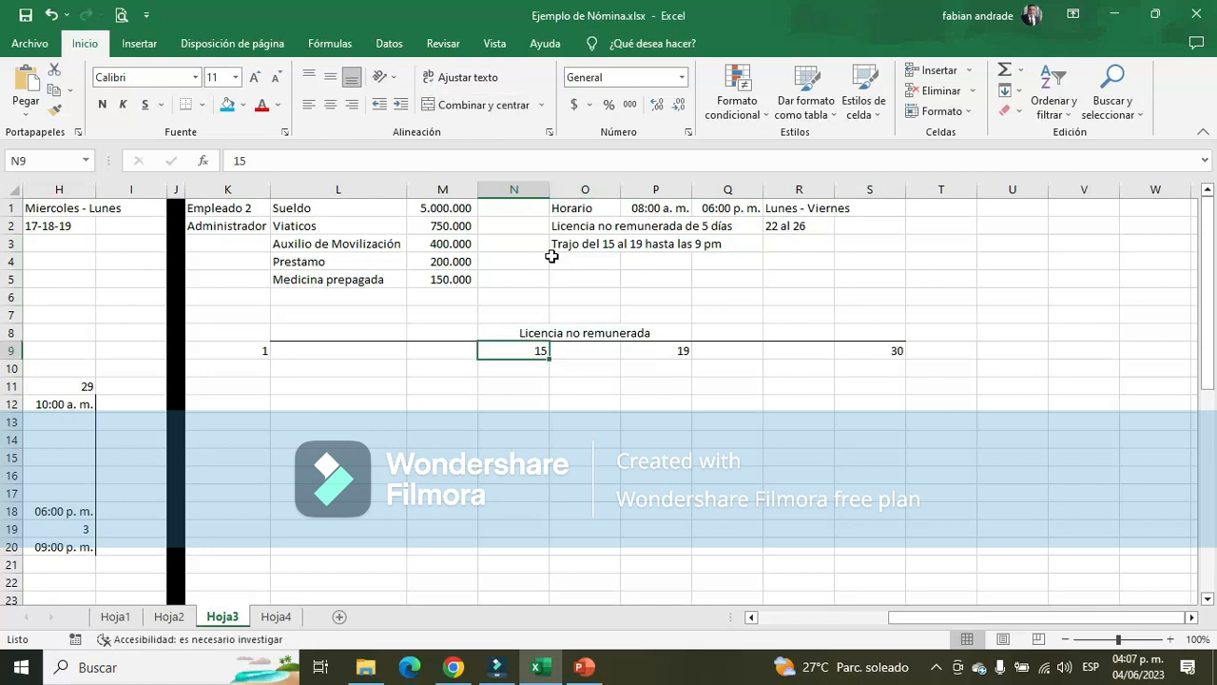
Copy the Sueldo and Viaticos rows with their amounts from L1:M2 to L12:M13 below the timeline
key(Up)
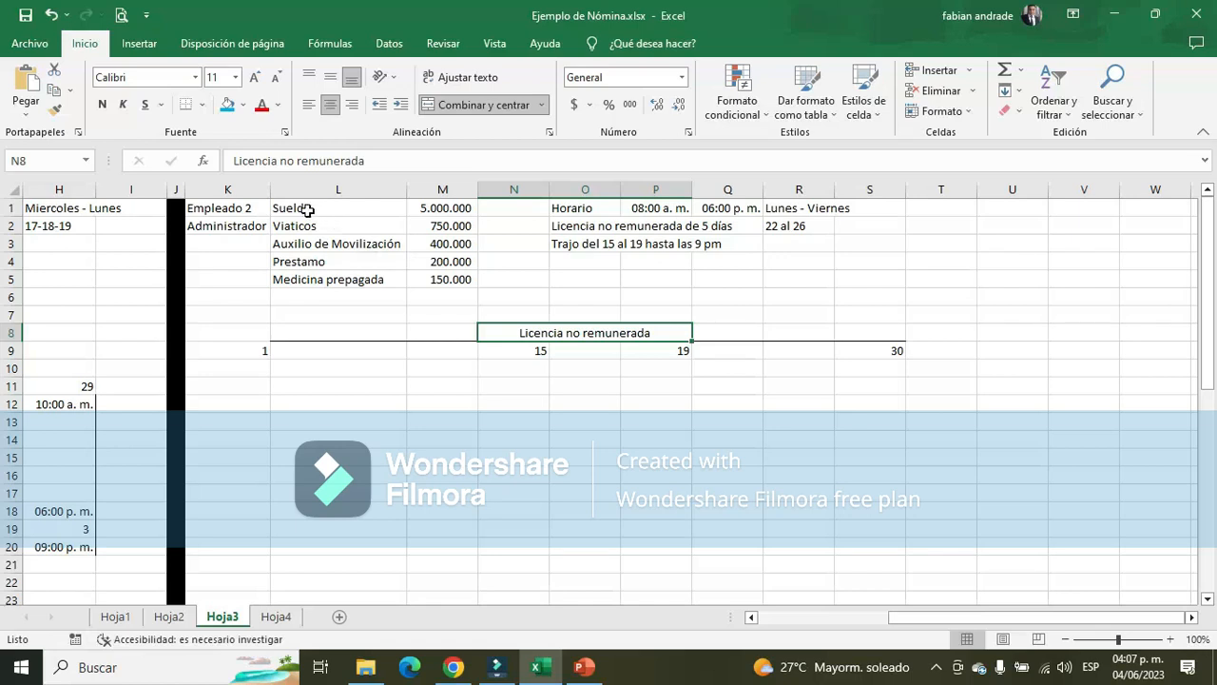
drag(298, 209, 319, 228)
drag(448, 219, 462, 228)
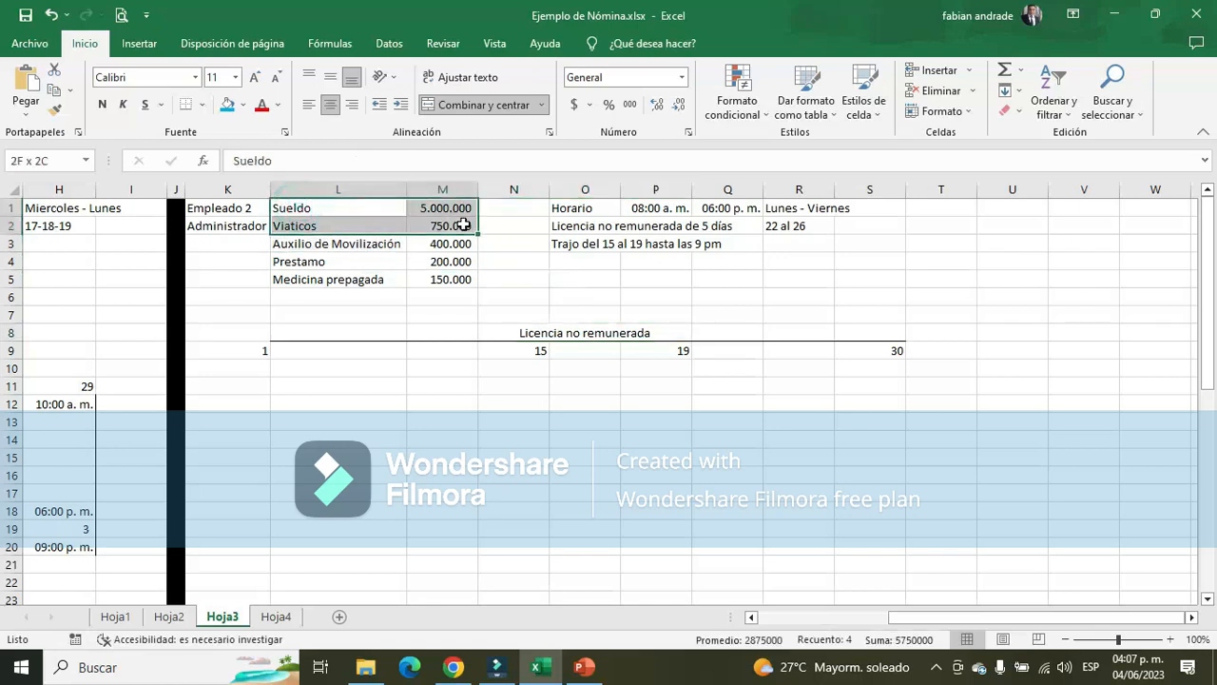
key(ctrl+c)
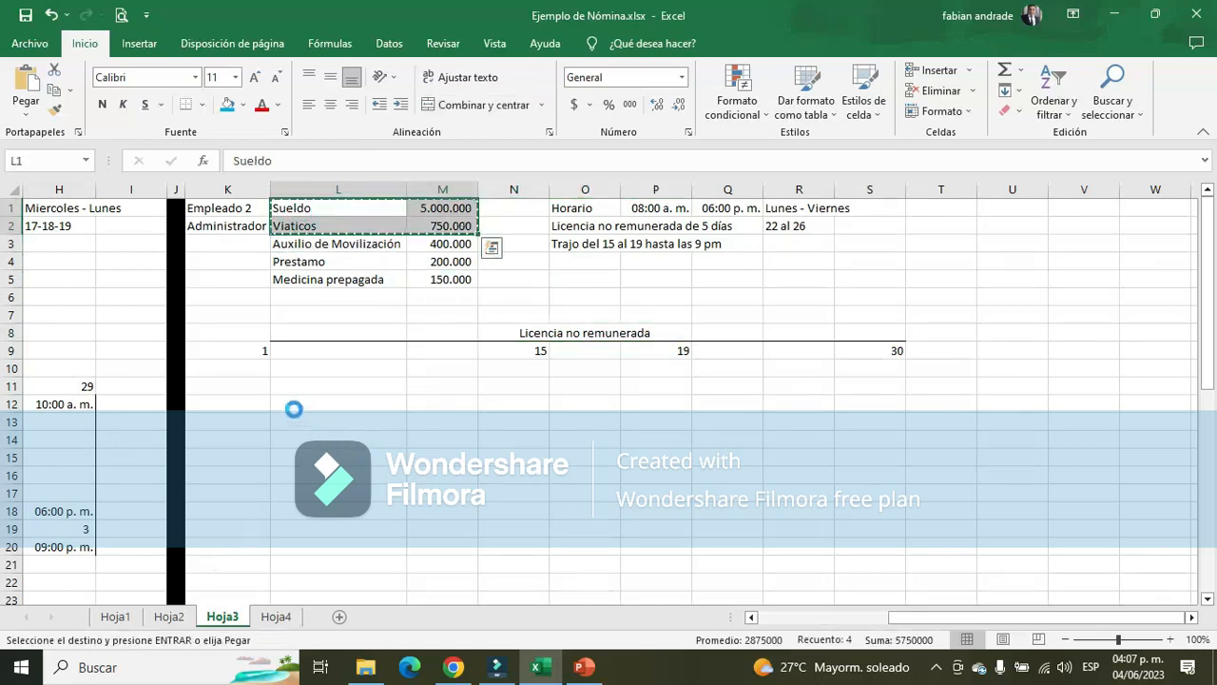
click(298, 402)
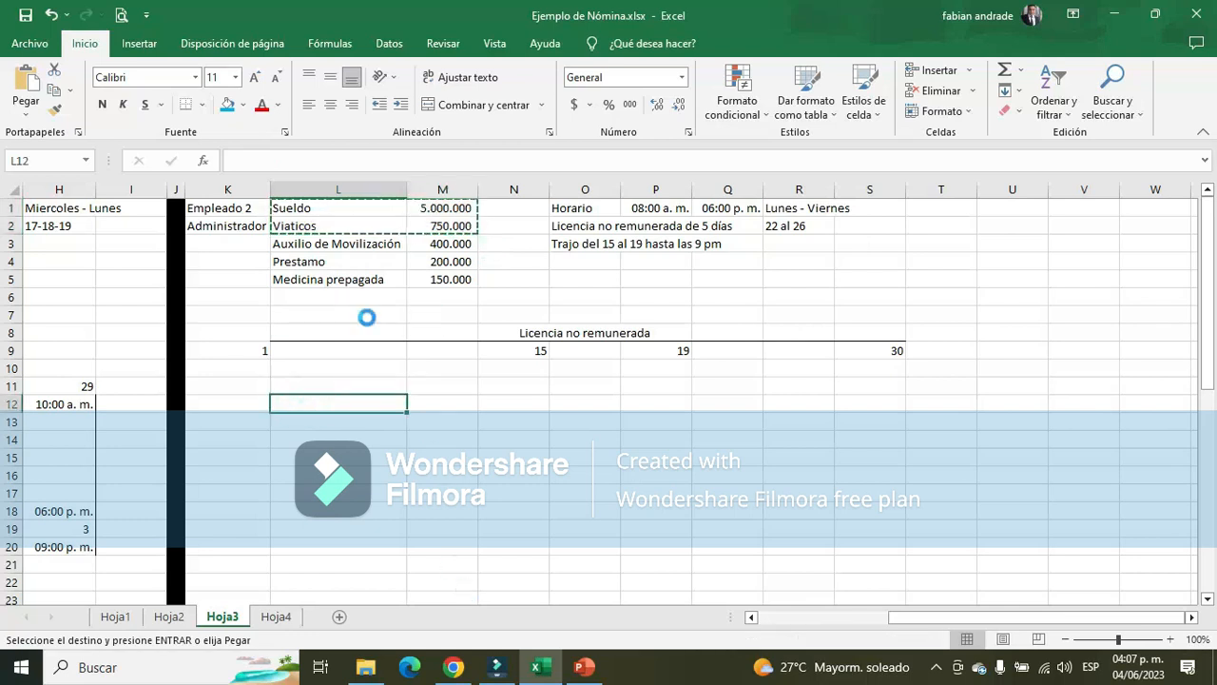
key(ctrl+v)
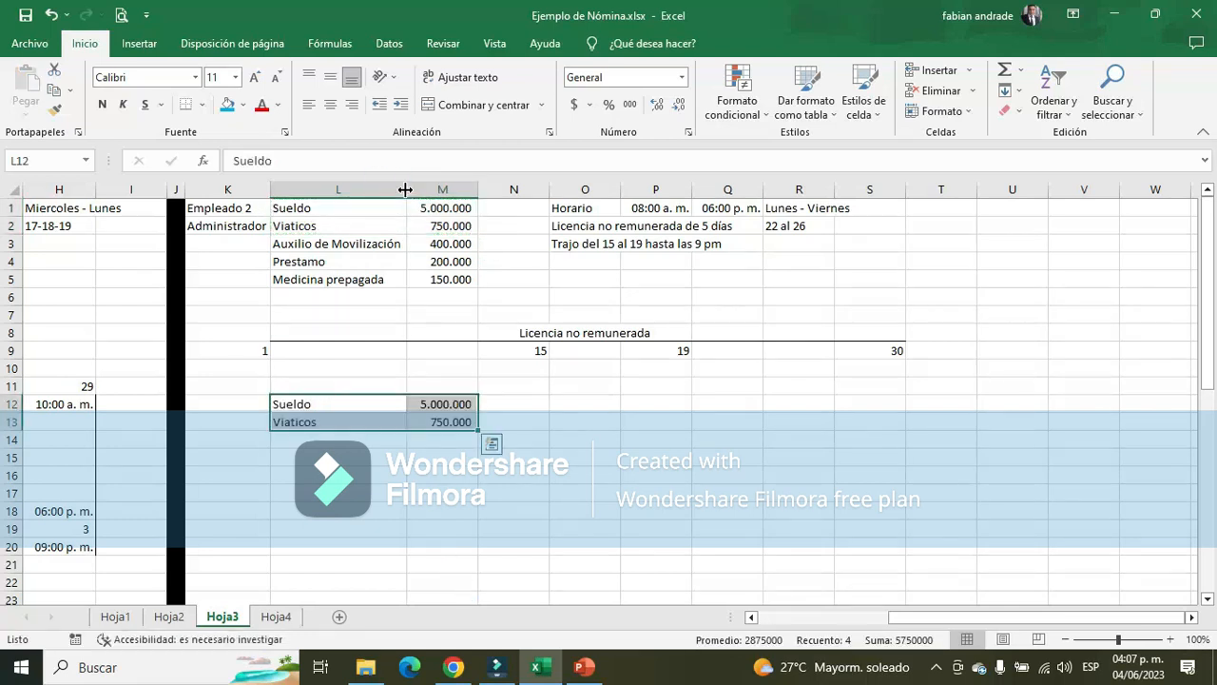
Narrow column L and move the copied Sueldo and Viaticos labels to K12:K13
drag(403, 190, 355, 192)
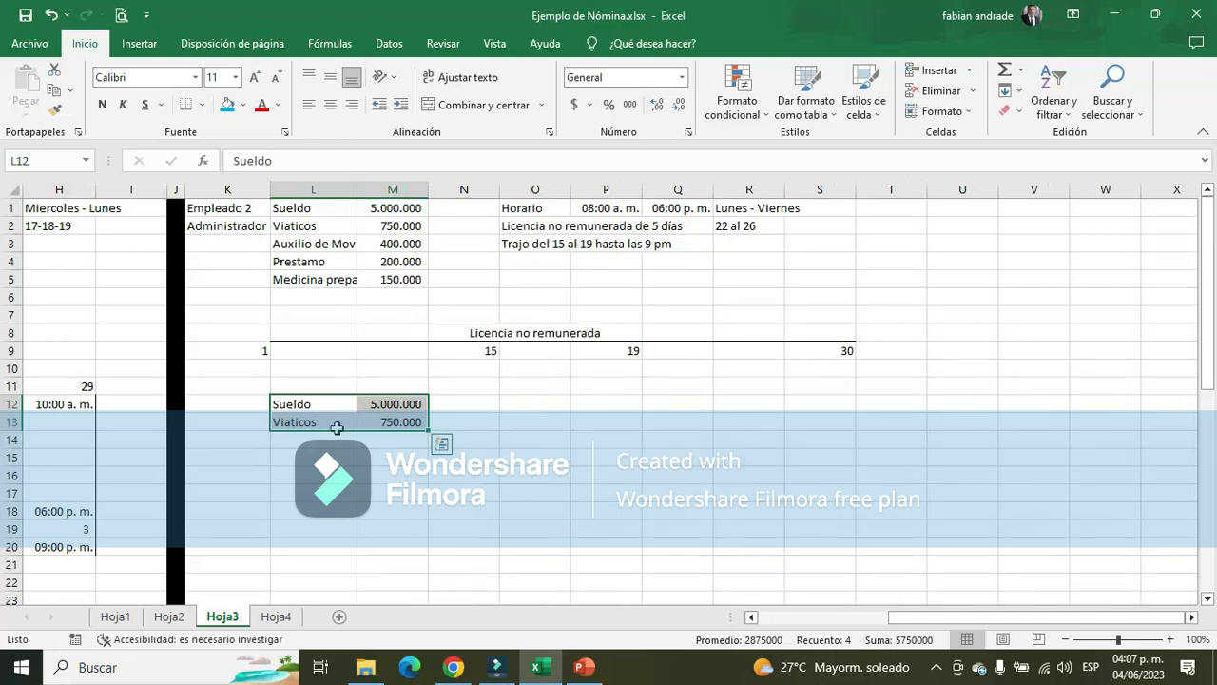
drag(297, 399, 300, 424)
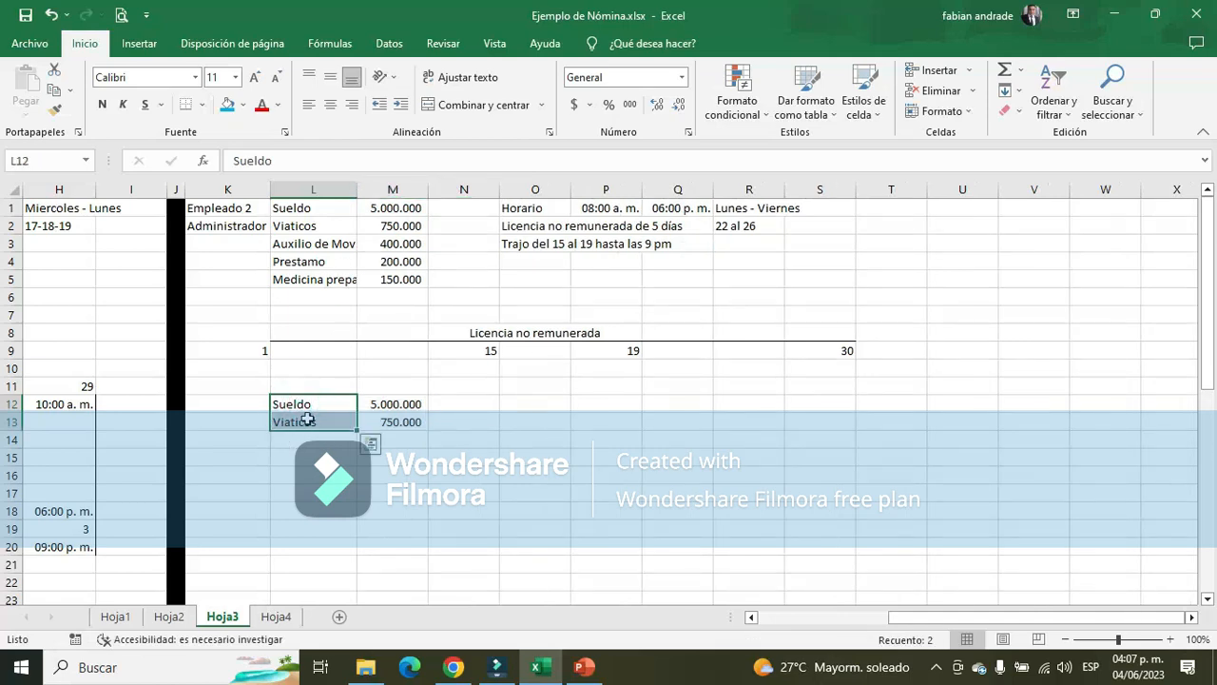
key(ctrl+c)
key(Left)
key(Return)
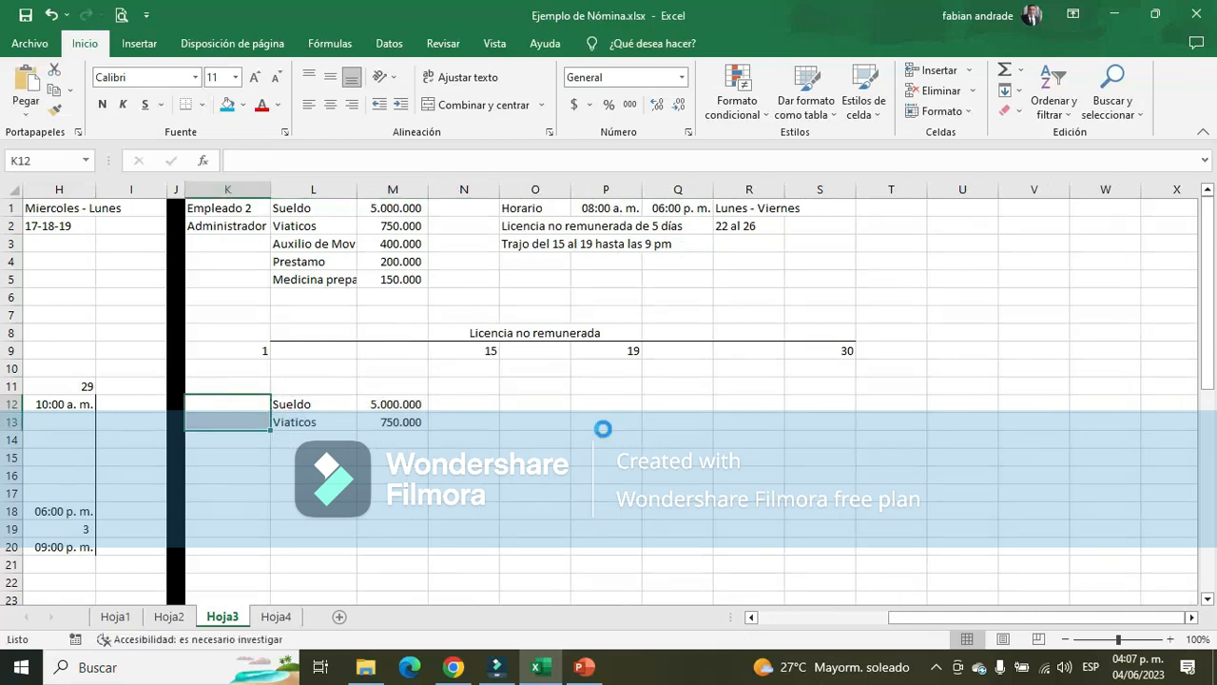
key(Right)
key(Left)
key(Right)
key(Left)
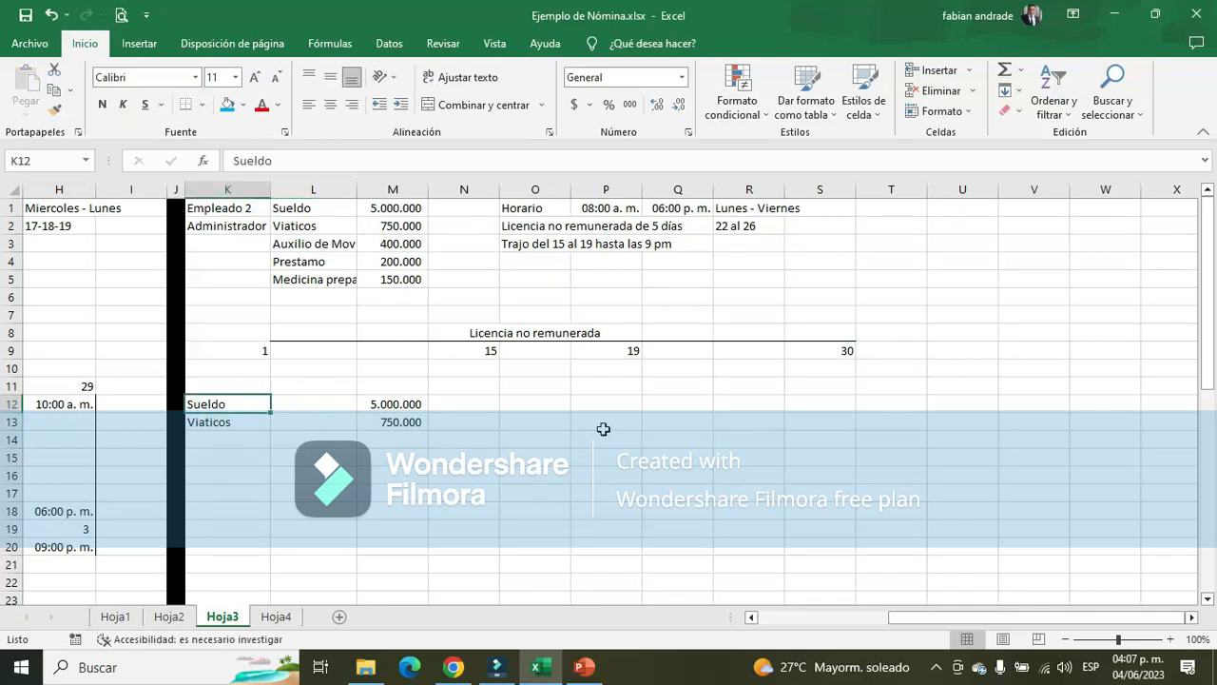
Try to move the Viaticos label and amount from row 13 to row 14, and undo the move
key(Down)
key(shift+Right)
key(shift+Right)
key(ctrl+x)
key(Down)
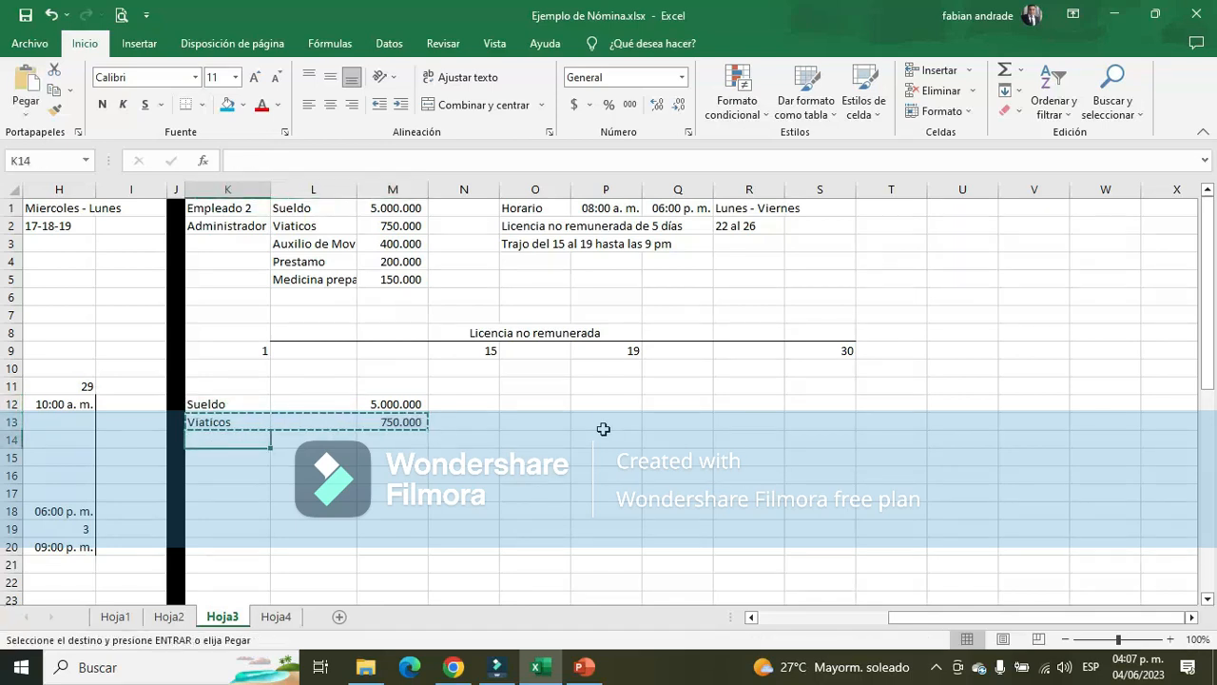
key(ctrl+v)
key(Up)
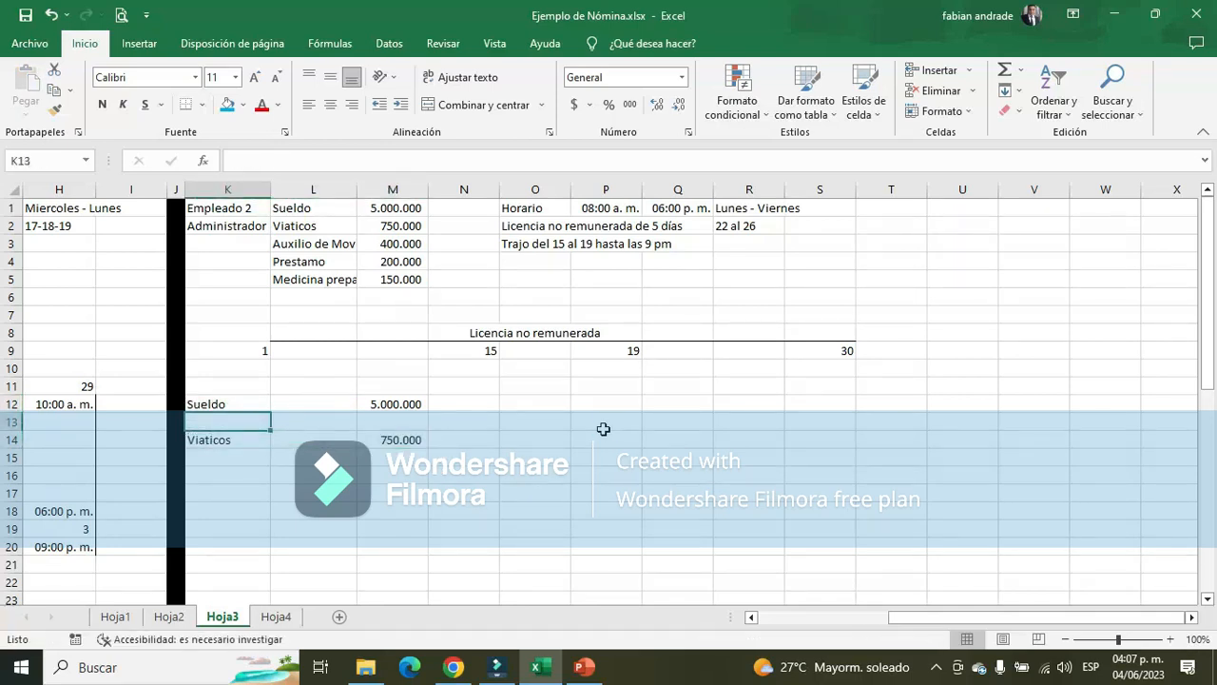
key(ctrl+z)
key(Right)
key(Up)
key(Escape)
key(Up)
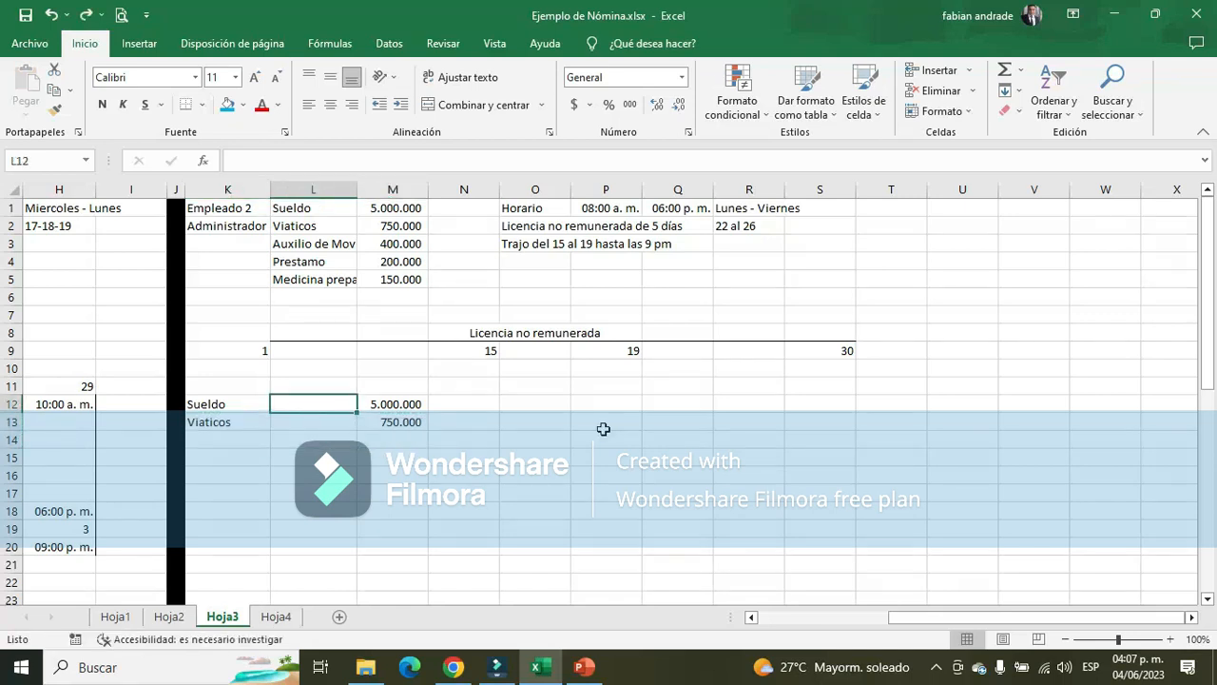
Enter the heading "Base" in M11 above the Sueldo amount
key(Left)
key(Right)
key(Right)
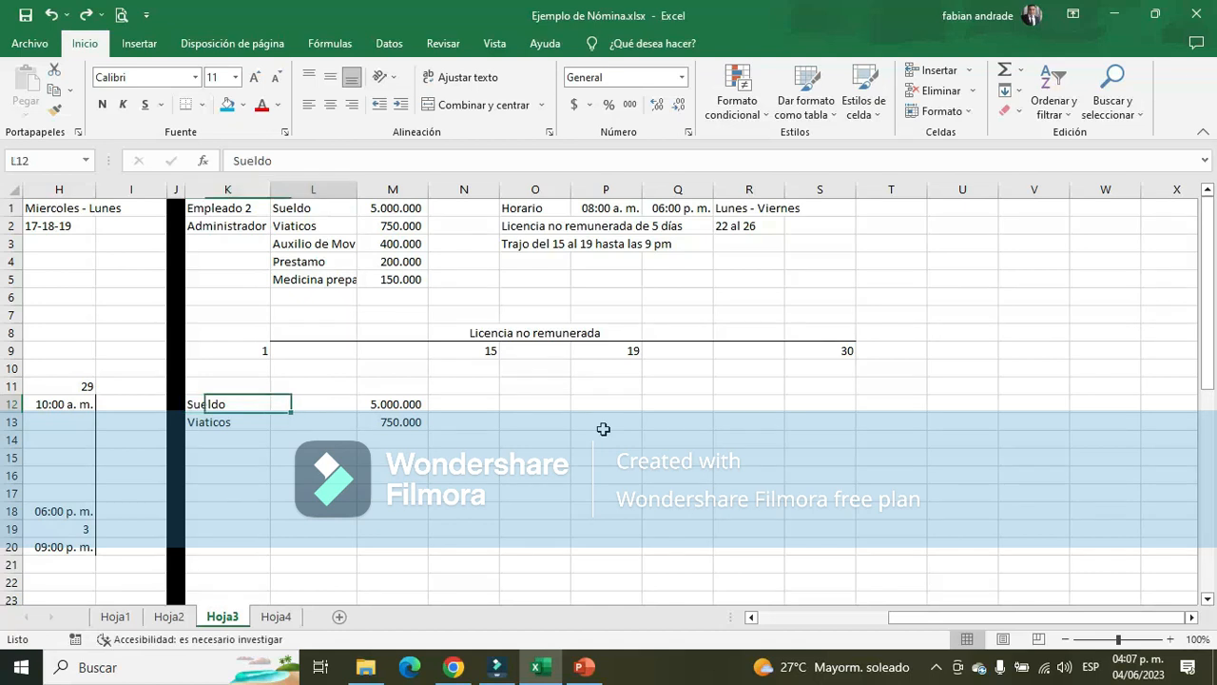
key(Up)
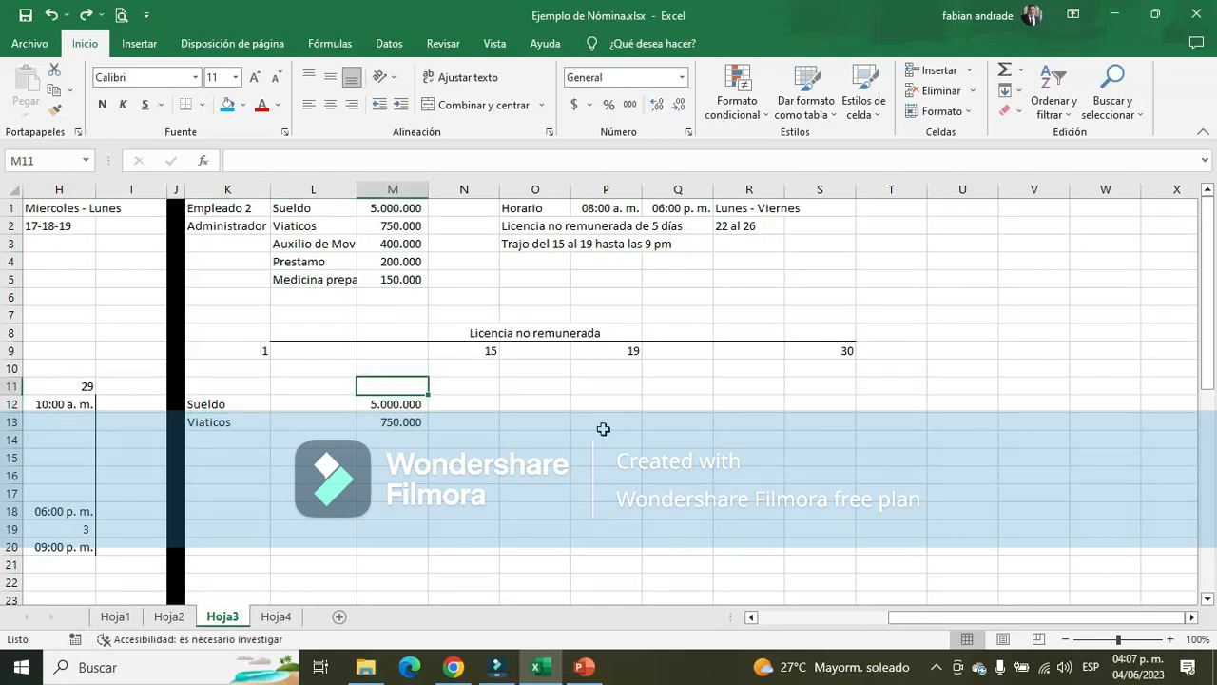
text(Base)
key(Return)
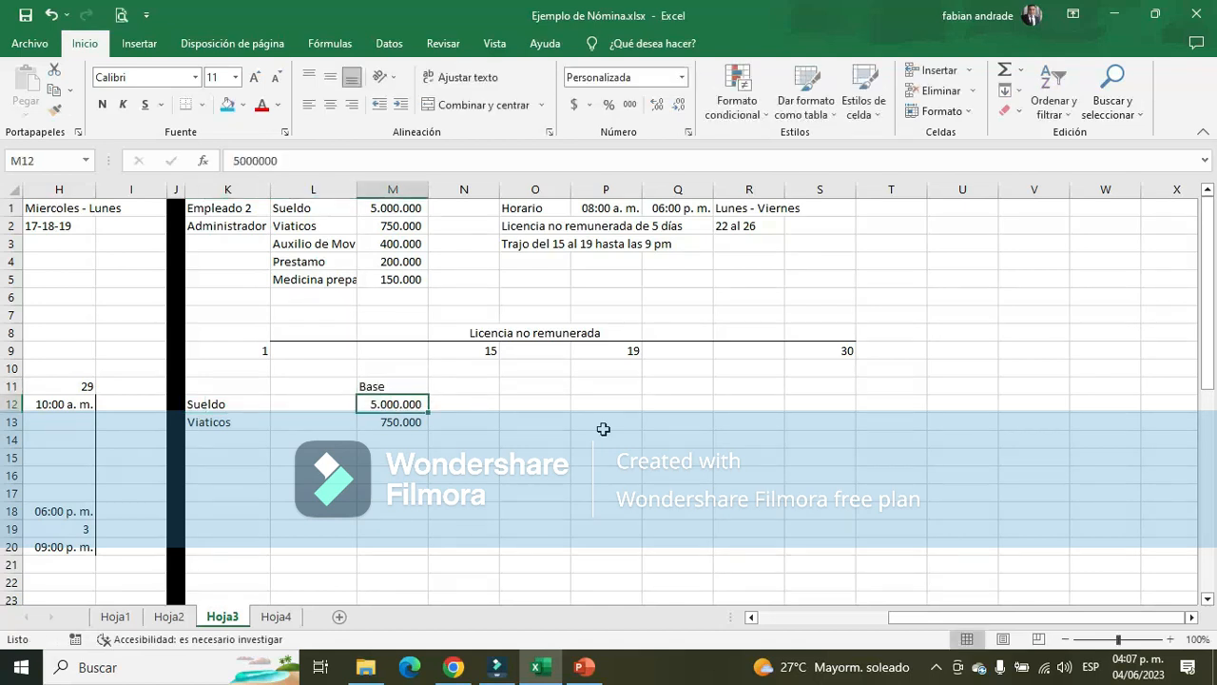
Copy the headings Base, Dias and Devengo from Empleado 1's table in C27:E27 to M11:O11 in Empleado 2's table
key(Up)
key(Right)
key(Left)
key(Left)
key(Left)
key(Left)
key(Left)
key(Left)
key(Left)
key(Left)
key(Left)
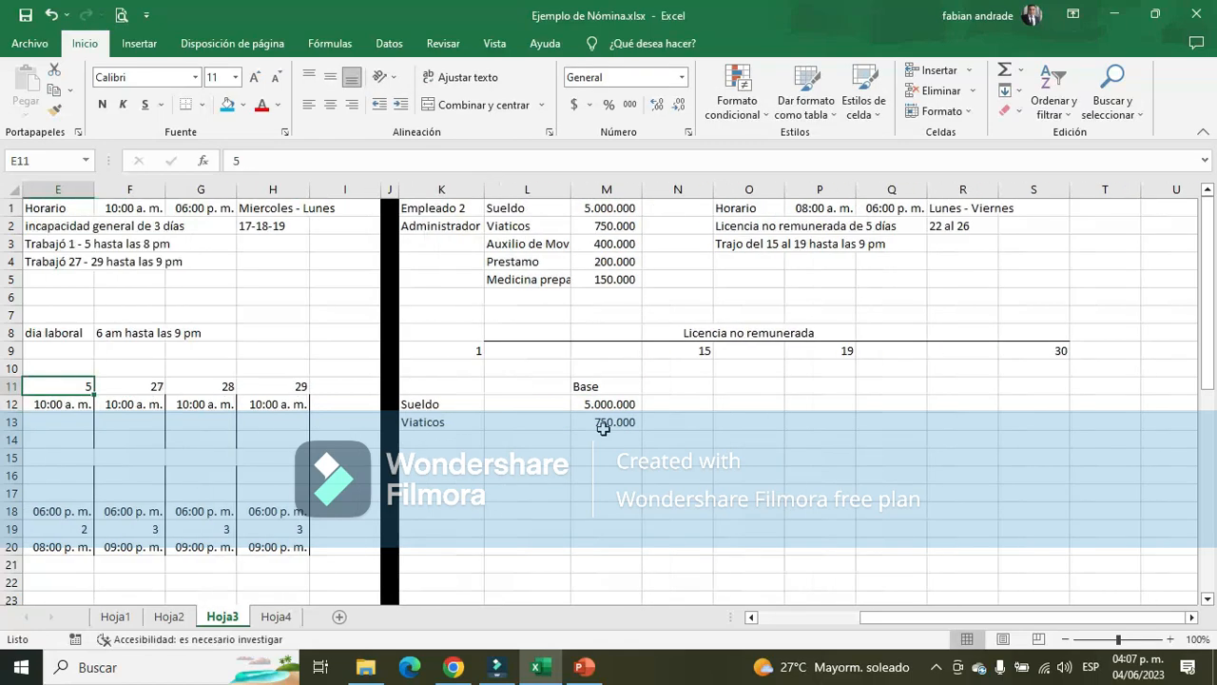
key(Left)
key(Left)
key(Left)
key(Left)
key(Right)
scroll(247, 366, down, 5)
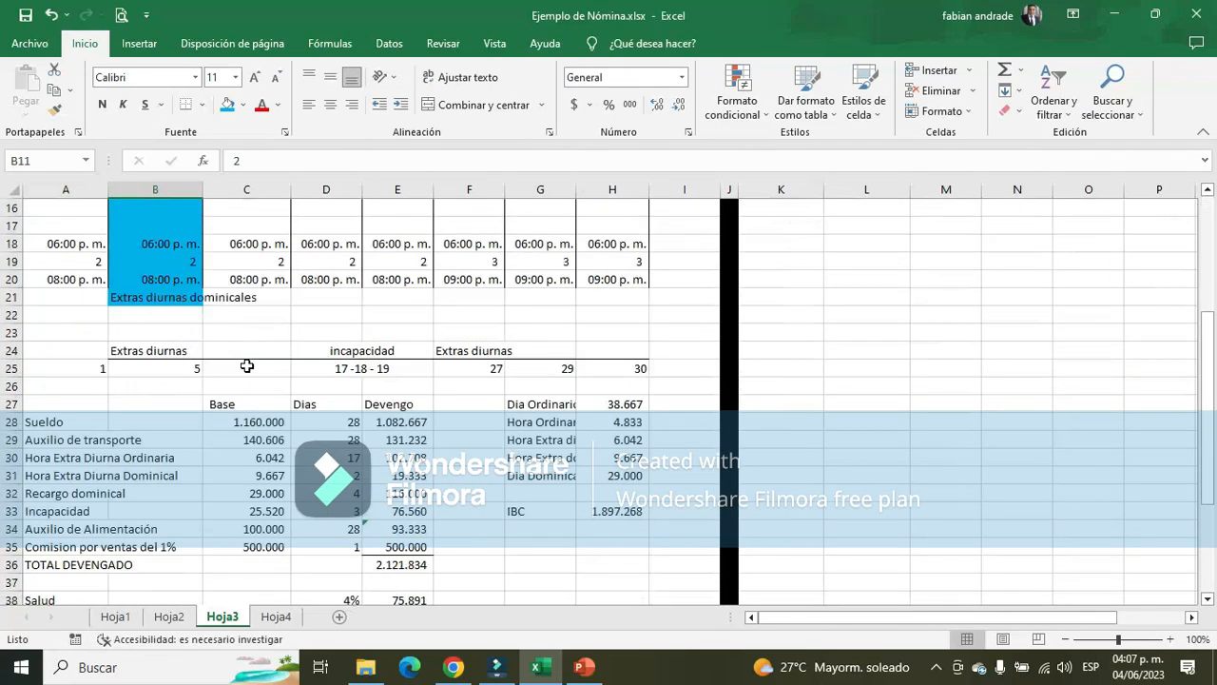
drag(228, 405, 402, 405)
key(ctrl+c)
scroll(402, 405, up, 5)
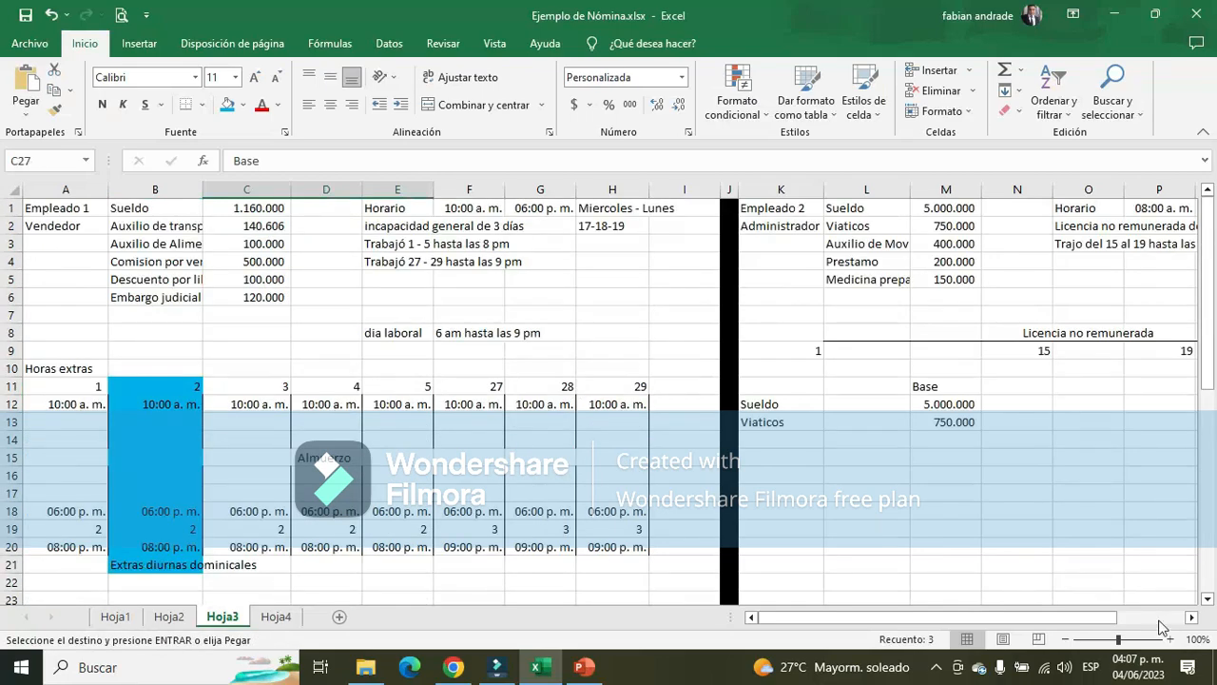
click(1192, 617)
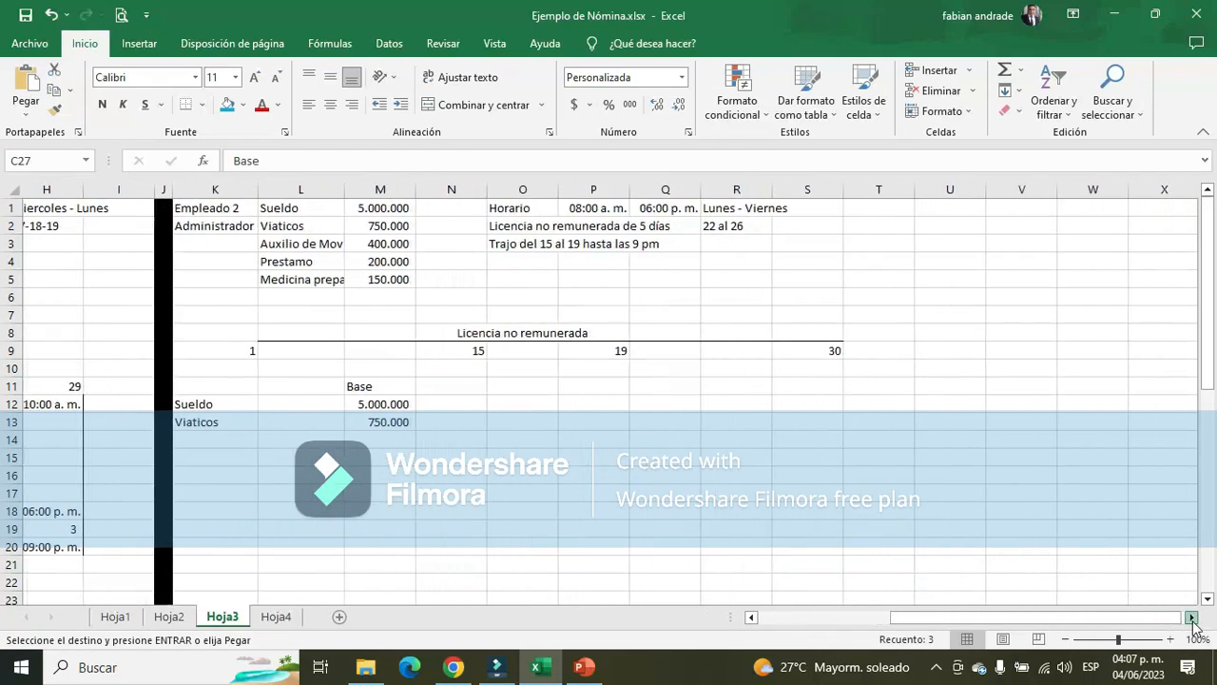
click(344, 385)
key(Return)
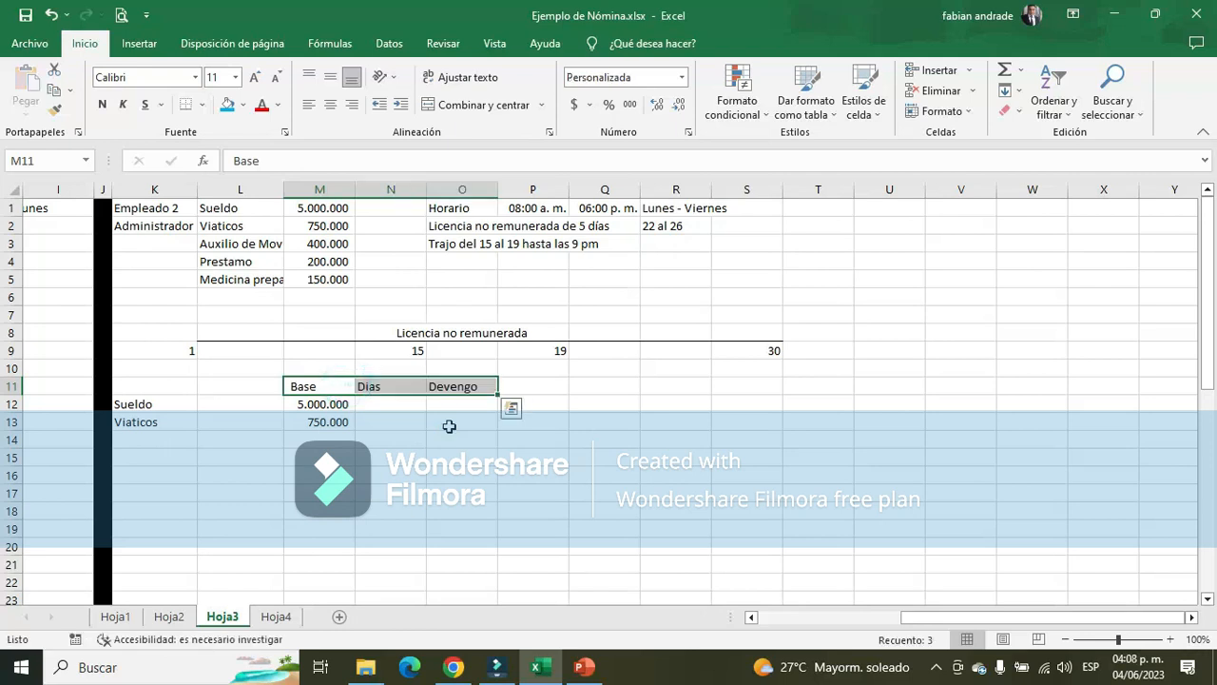
Enter 26 as the number of days for Sueldo in N12
click(372, 401)
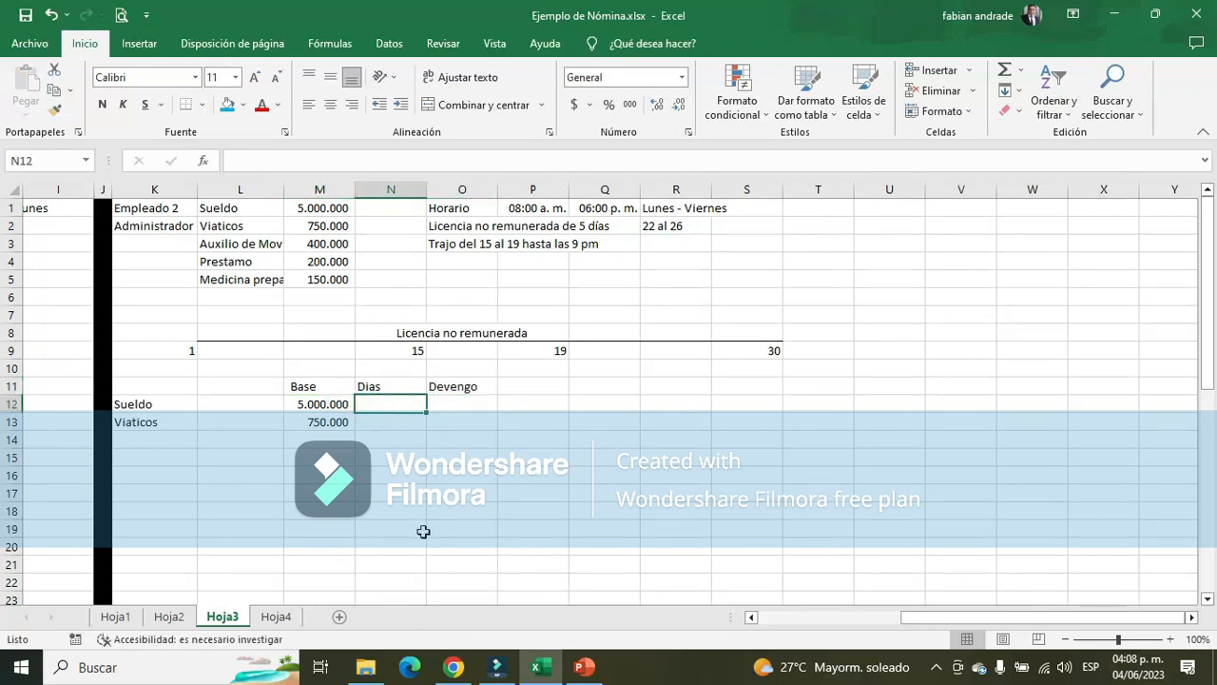
click(442, 226)
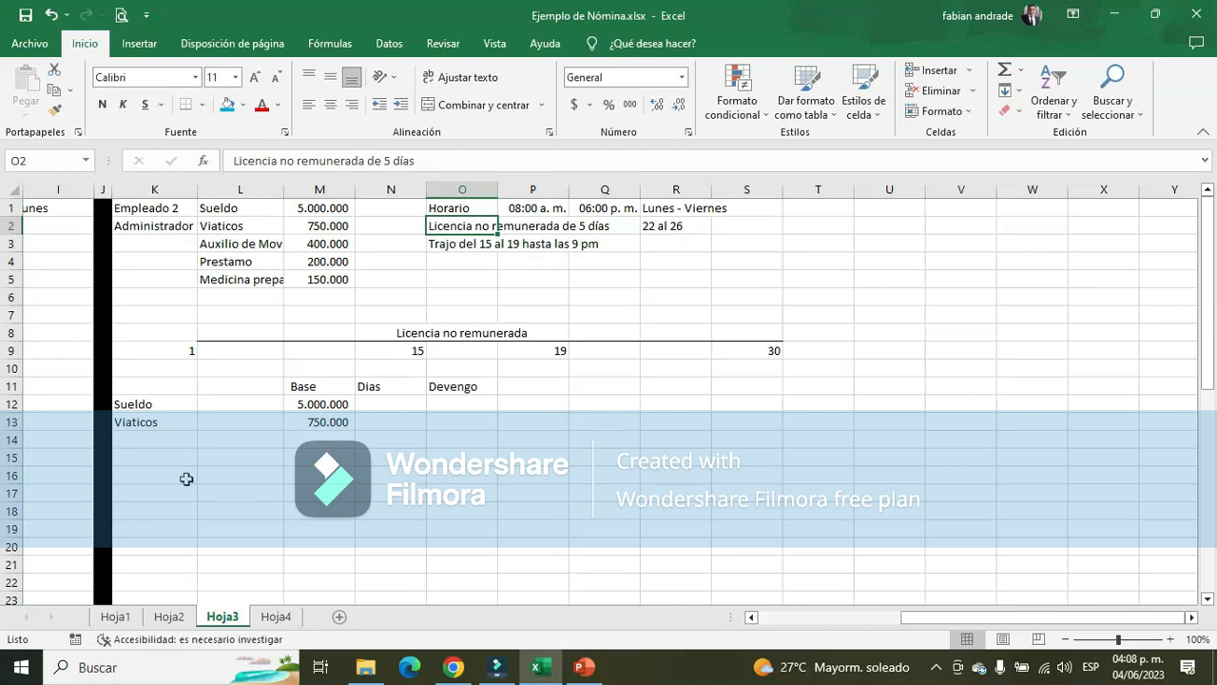
click(388, 404)
text(26)
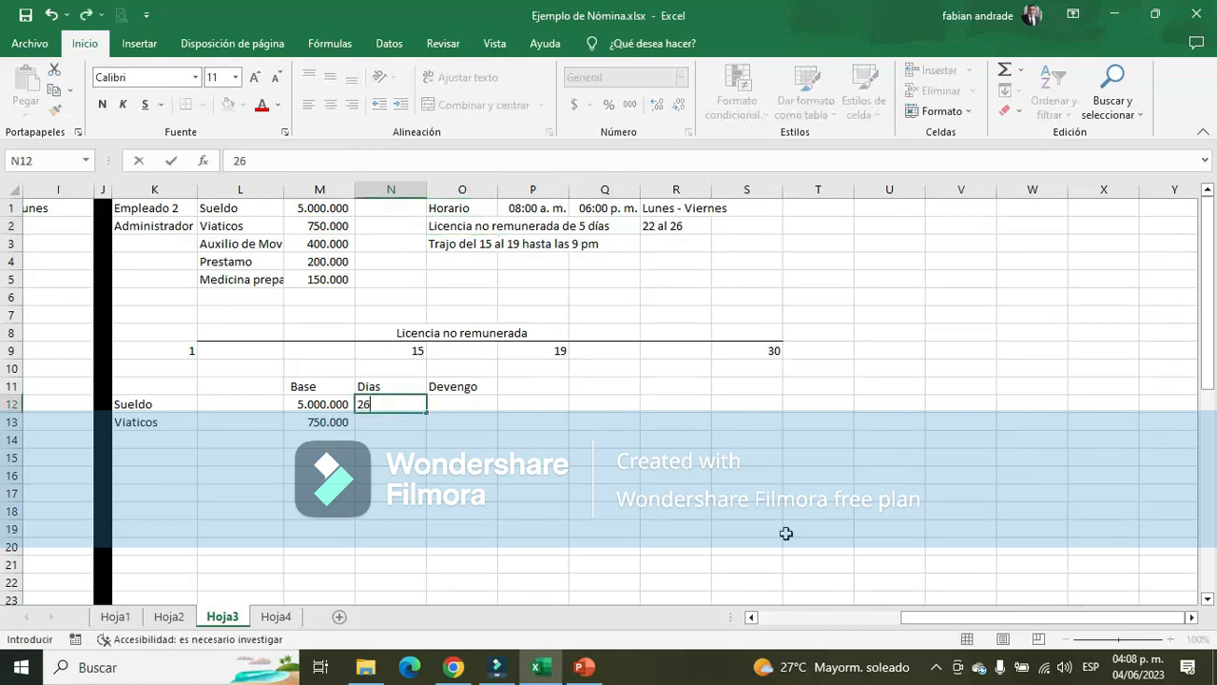
key(Return)
Calculate the Sueldo Devengo in O12 with +M12/30*N12 and format it with thousands separators and no decimals
key(Up)
key(Right)
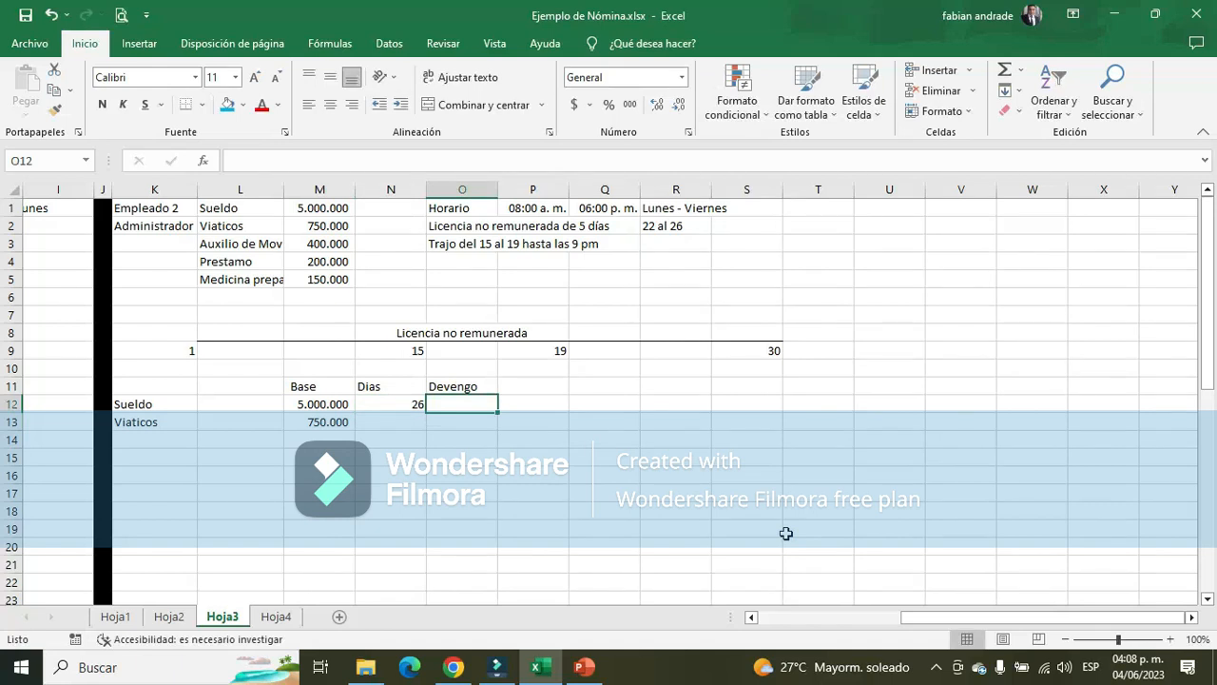
text(+)
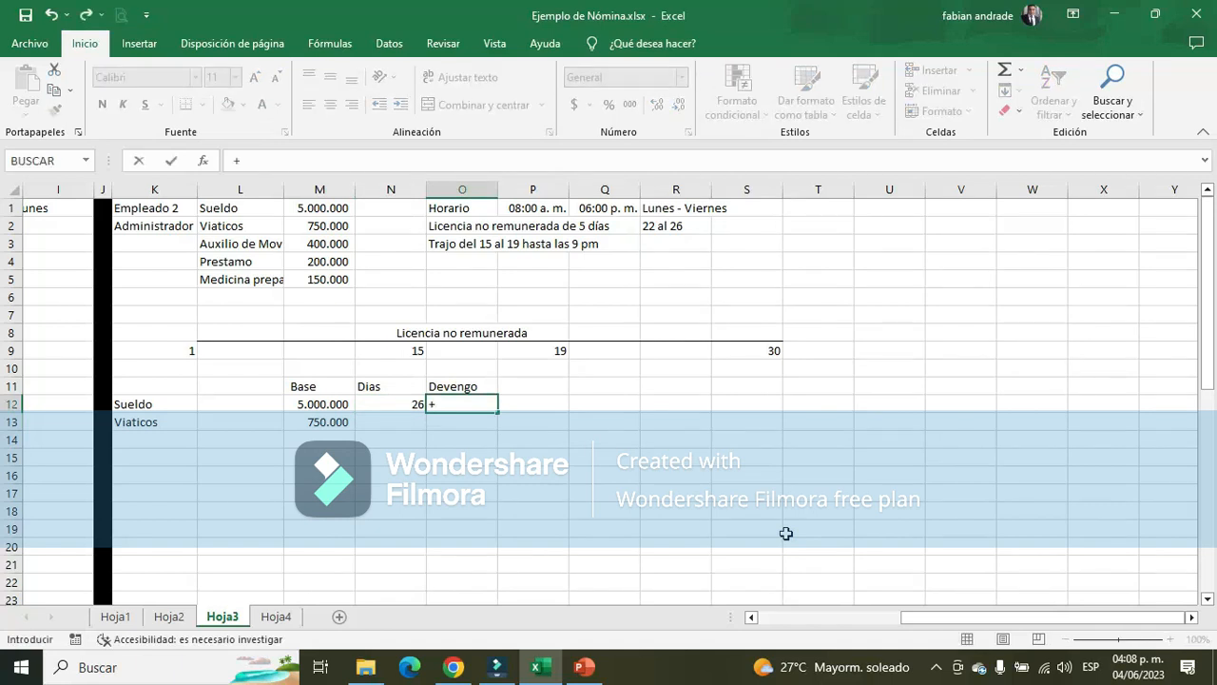
key(Left)
key(Left)
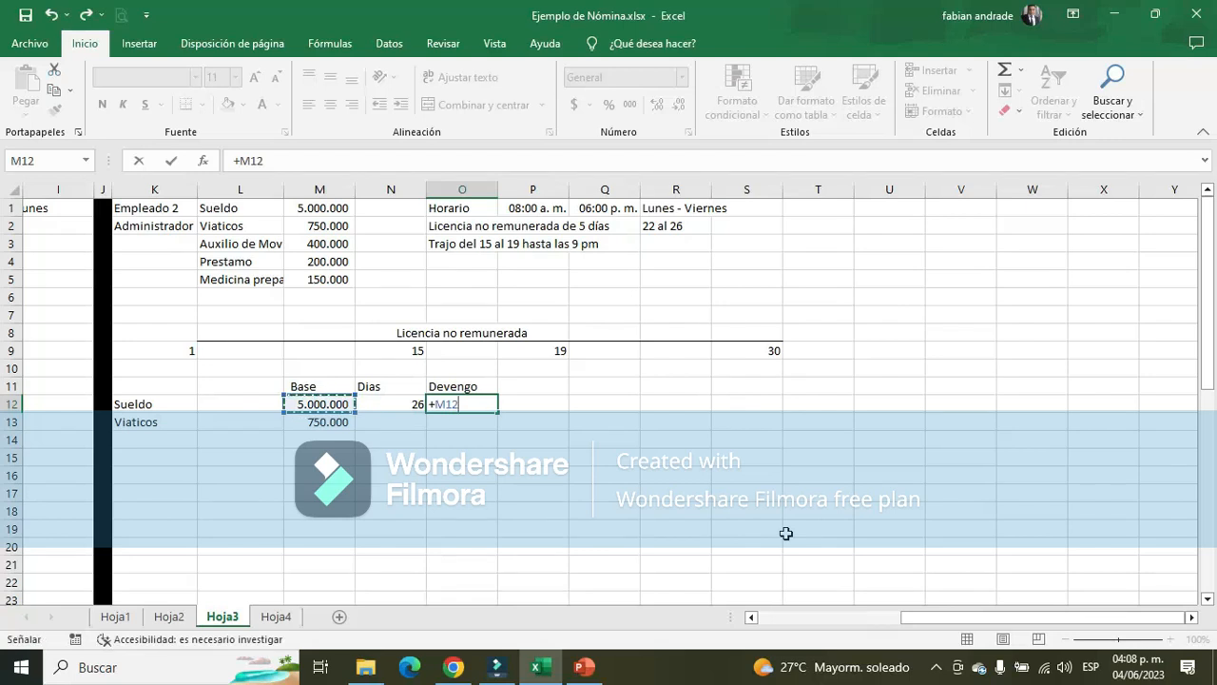
text(/30)
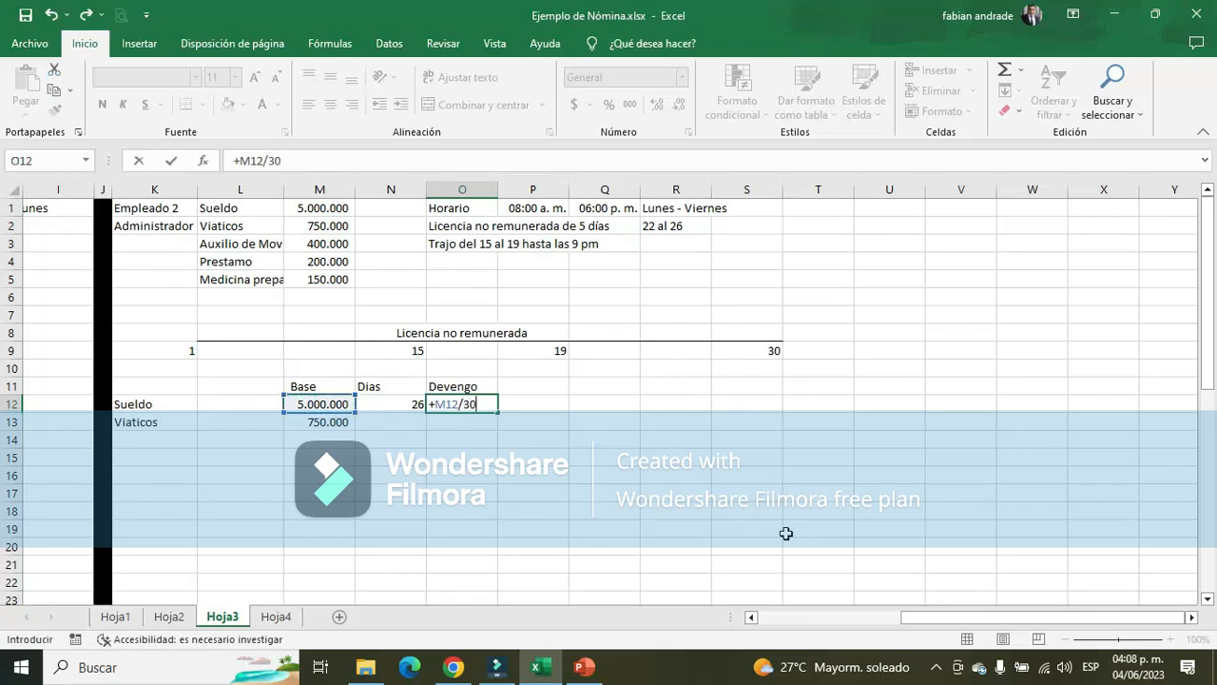
text(*)
key(Left)
key(Return)
key(Up)
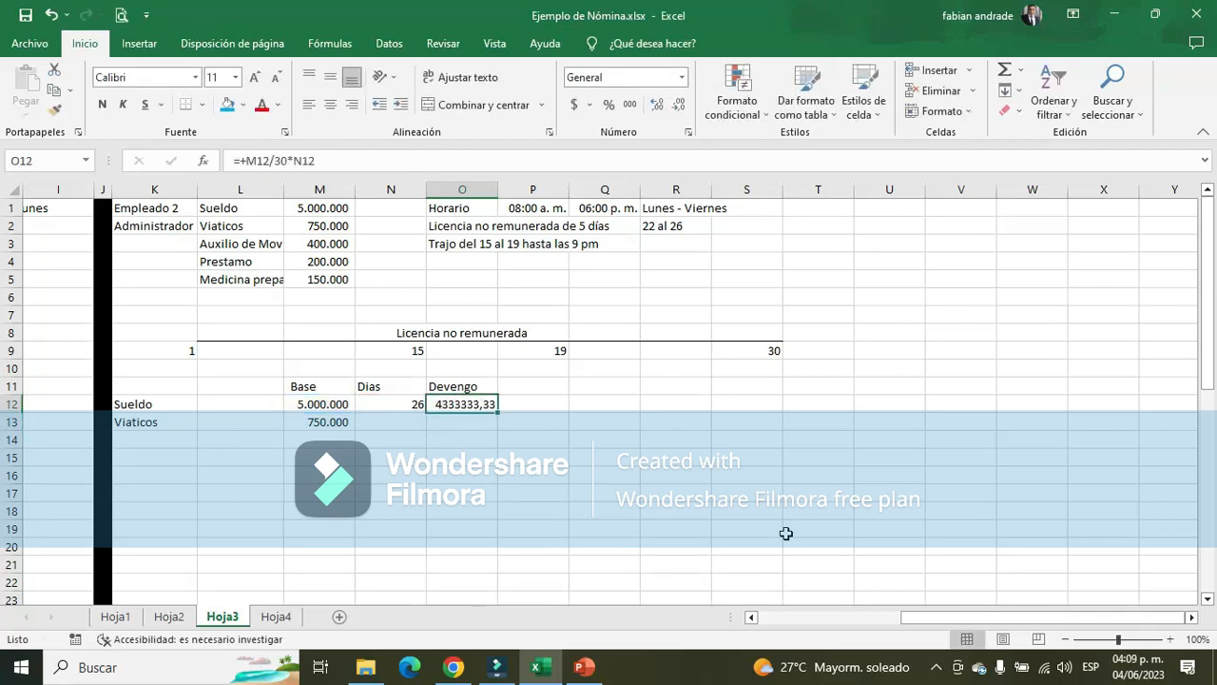
click(627, 106)
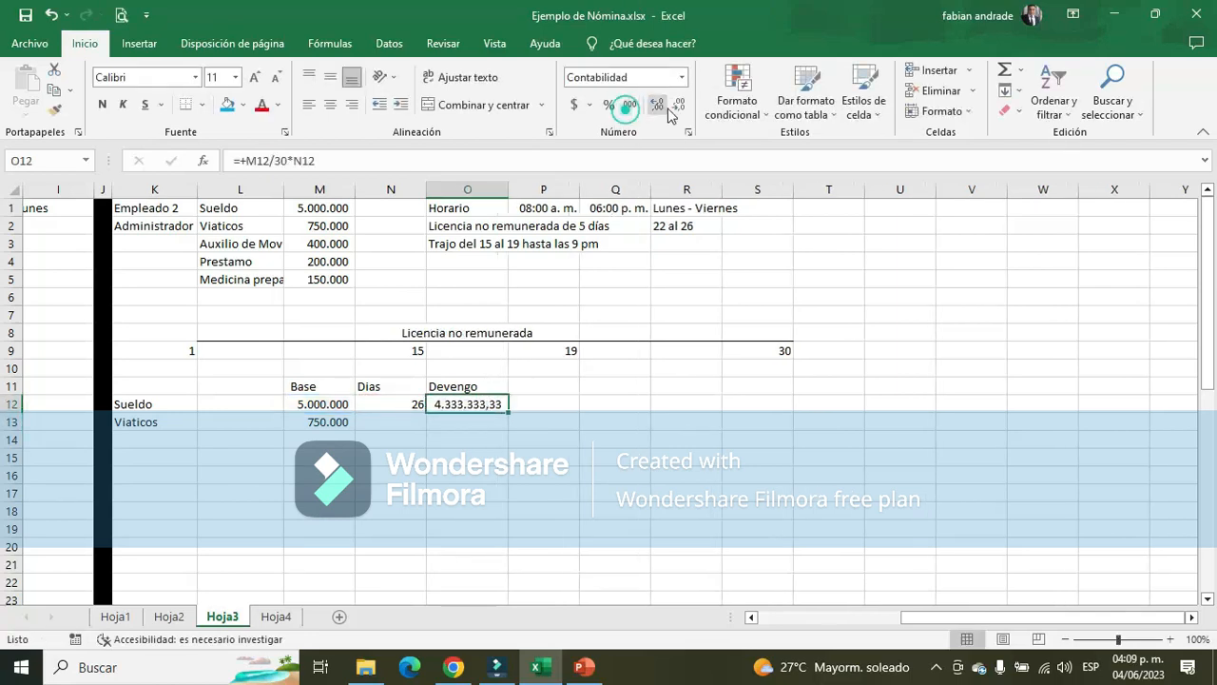
click(679, 103)
click(679, 103)
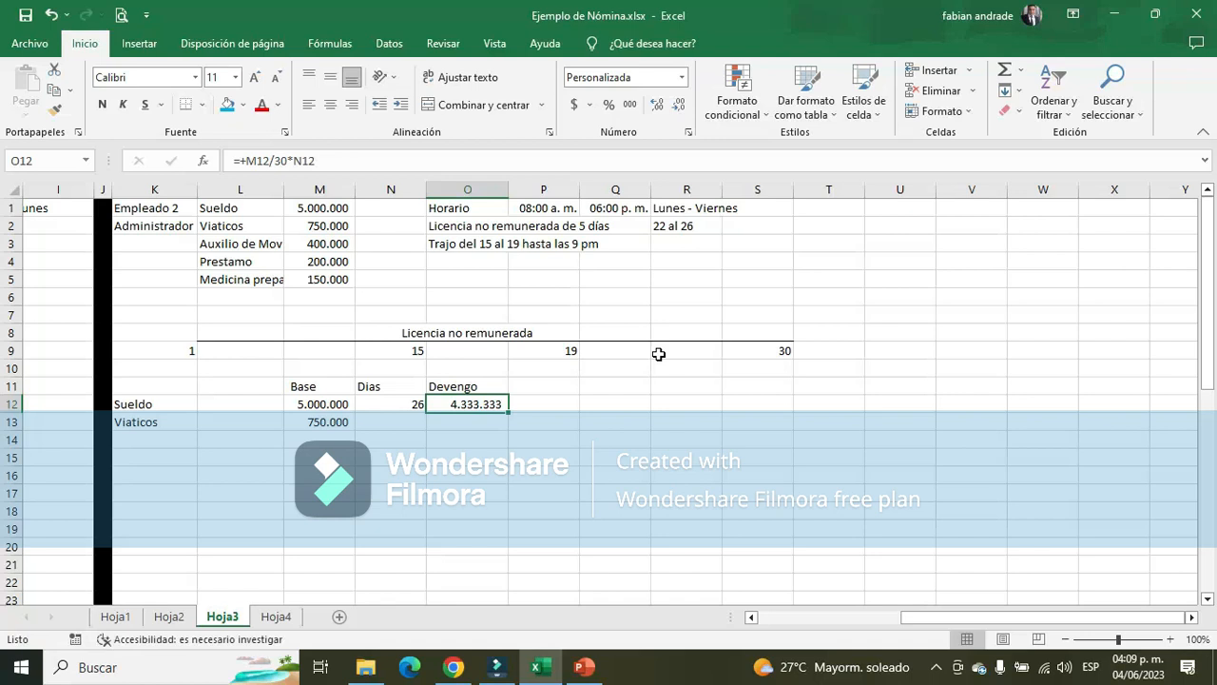
click(385, 403)
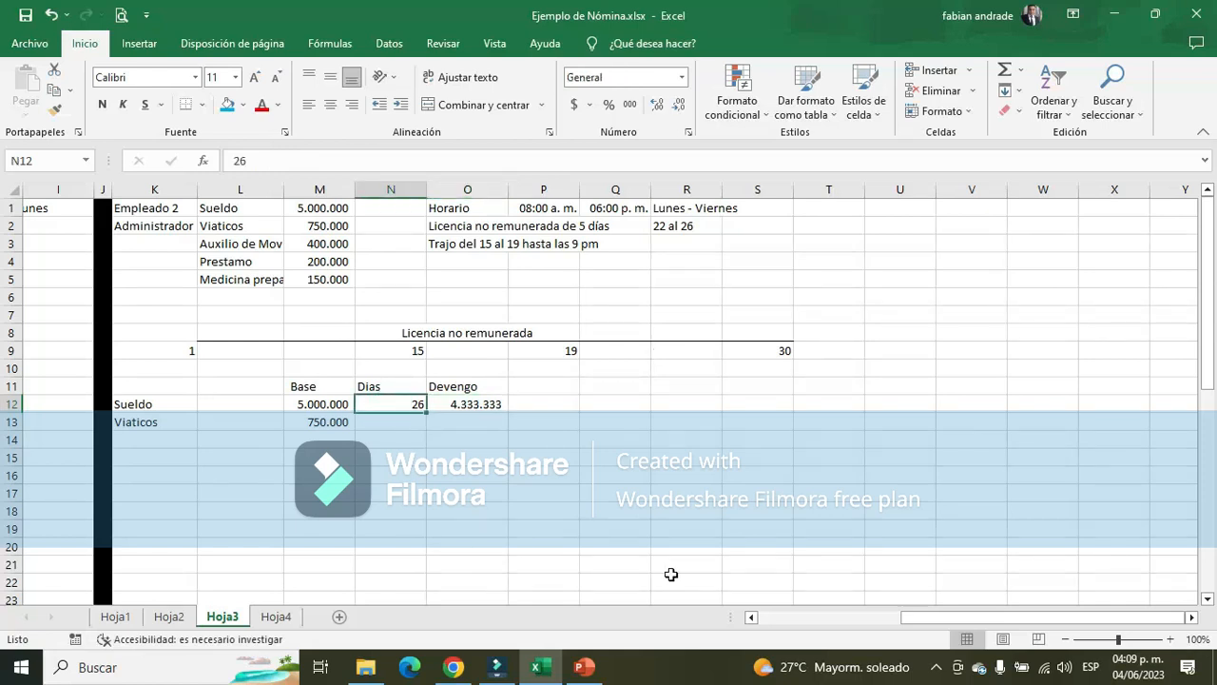
click(379, 435)
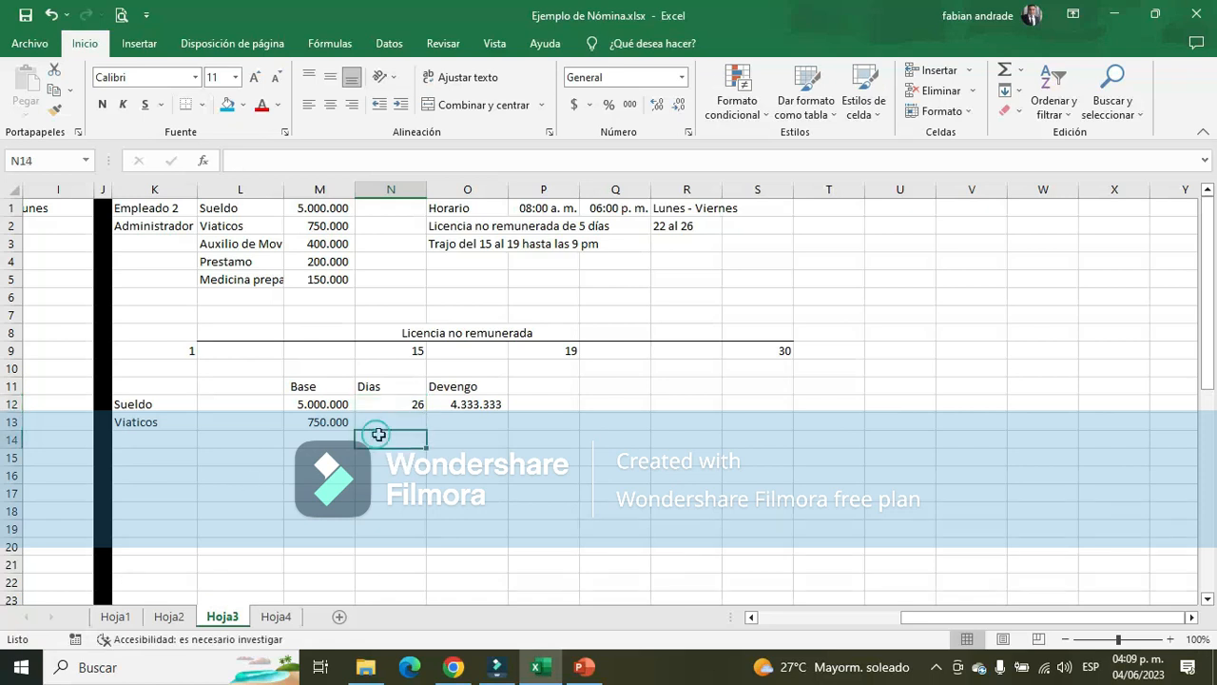
click(380, 421)
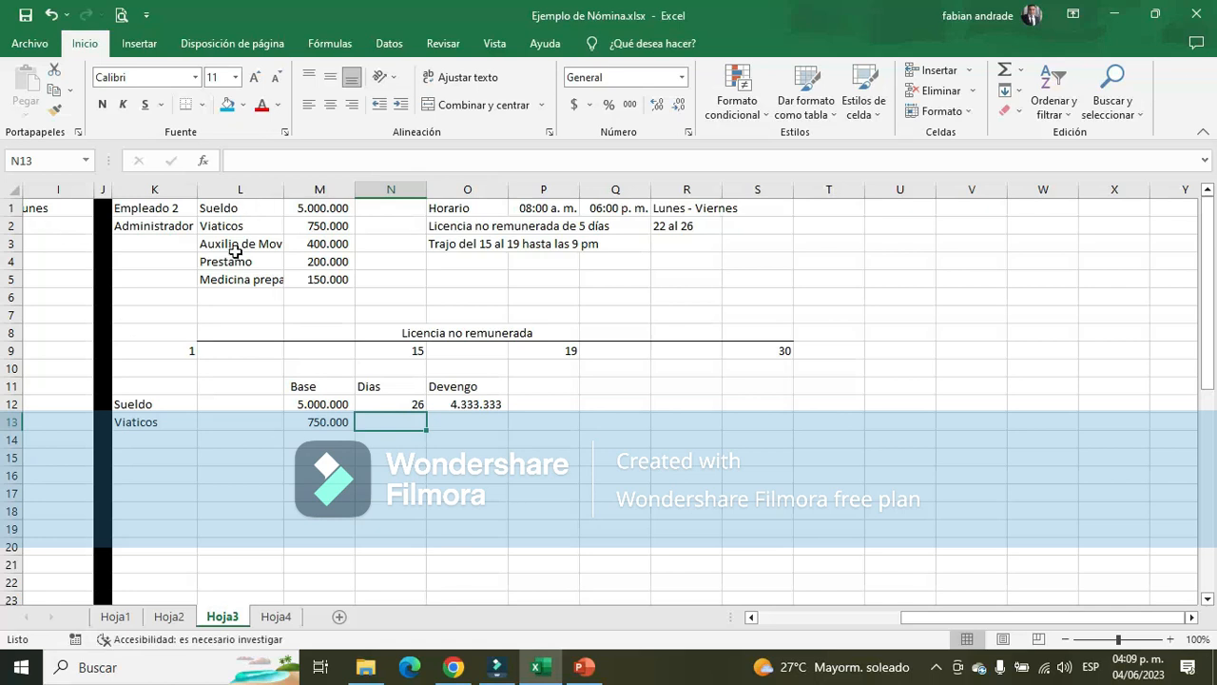
Copy Auxilio de Movilización and its amount from L3:M3 to K14:L14, below the Viaticos row
drag(225, 243, 314, 241)
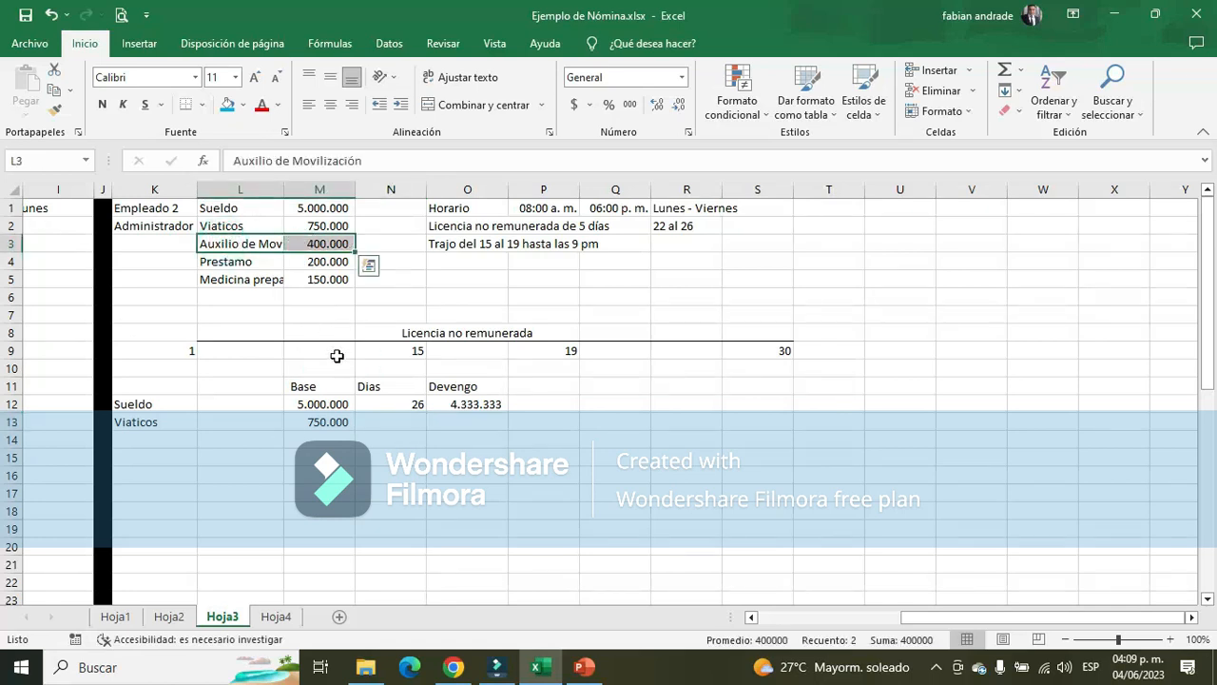
key(ctrl+c)
key(Escape)
key(ctrl+c)
click(138, 444)
key(Return)
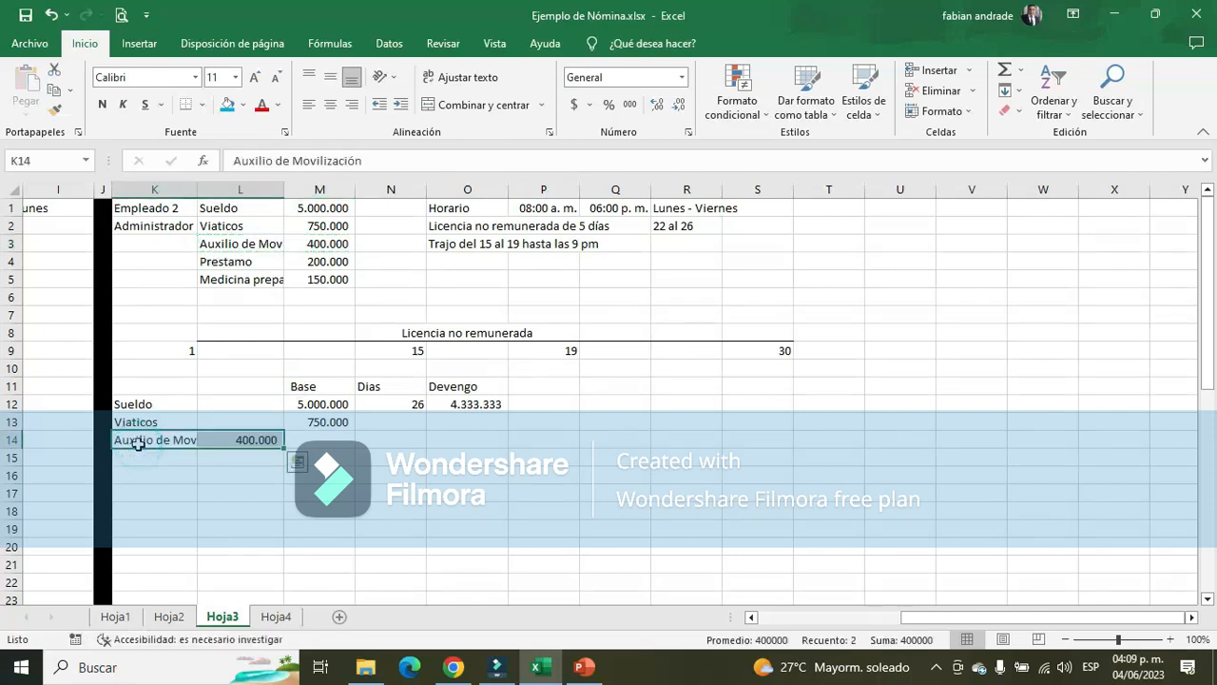
Move the Auxilio de Movilización amount from L14 to M14, under the Base heading
click(262, 444)
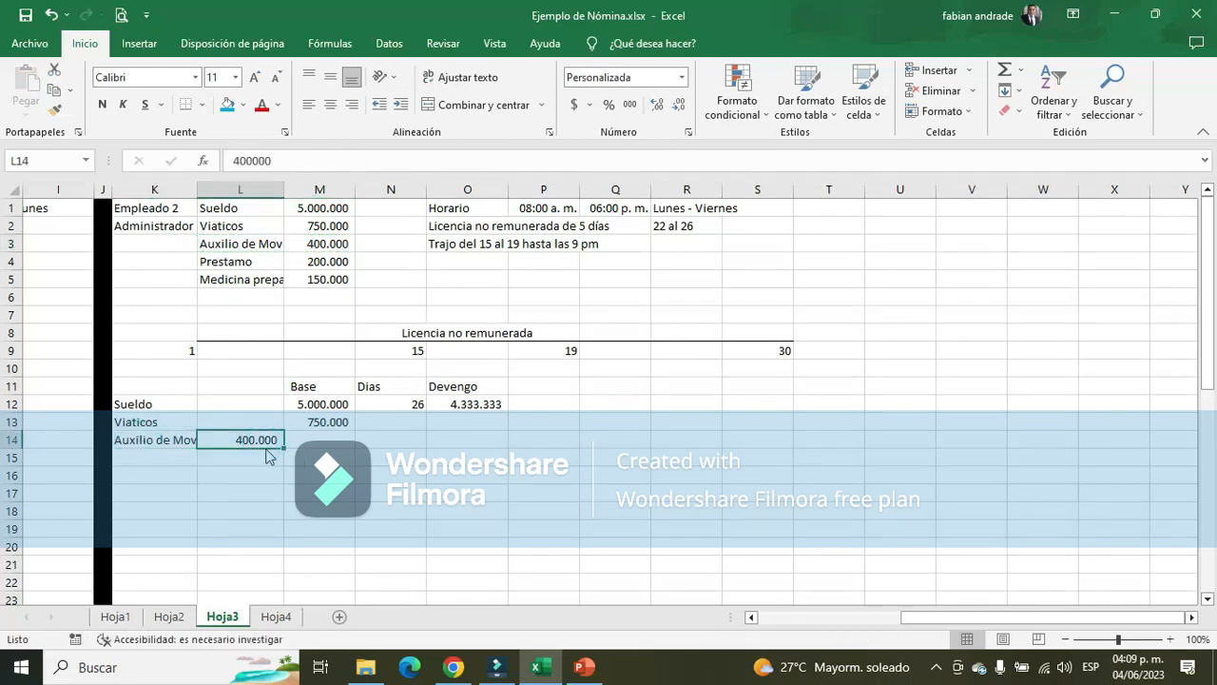
drag(265, 447, 337, 443)
click(341, 422)
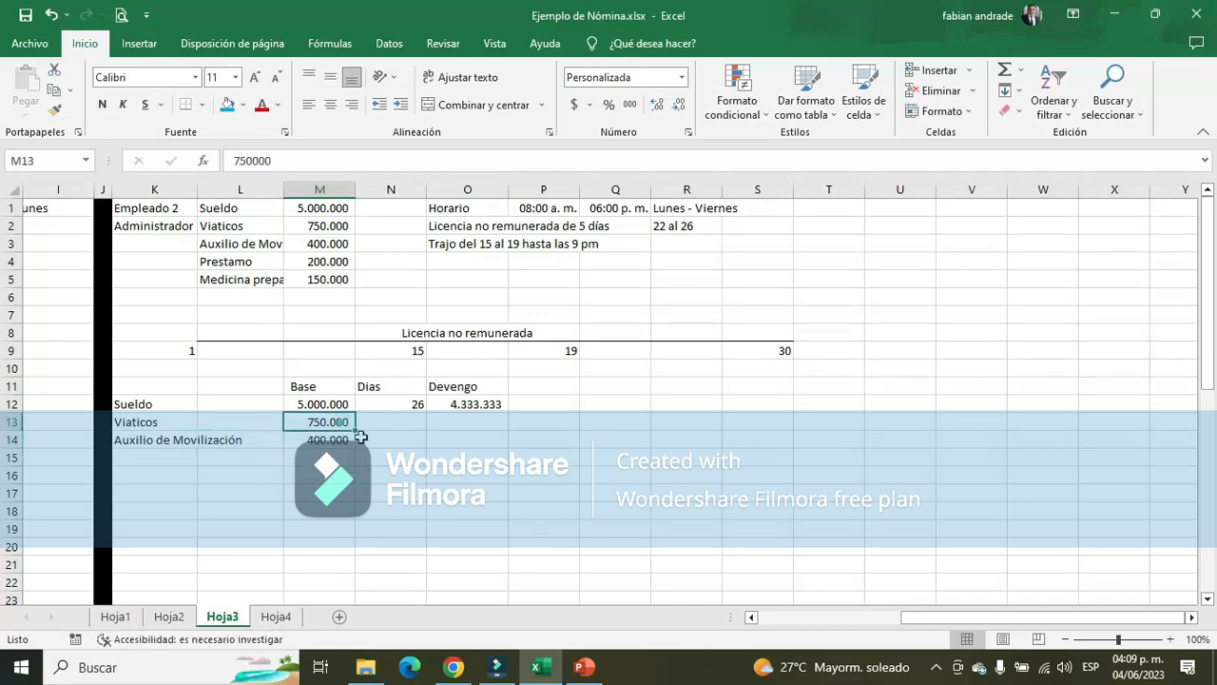
Review the Base and Dias of Auxilio de Alimentación and Comision por ventas in Empleado 1's table, then return to Empleado 2's Viaticos row
mouse_move(946, 620)
mouse_down()
mouse_move(927, 618)
mouse_move(945, 619)
mouse_up()
scroll(459, 481, down, 6)
scroll(460, 481, down, 3)
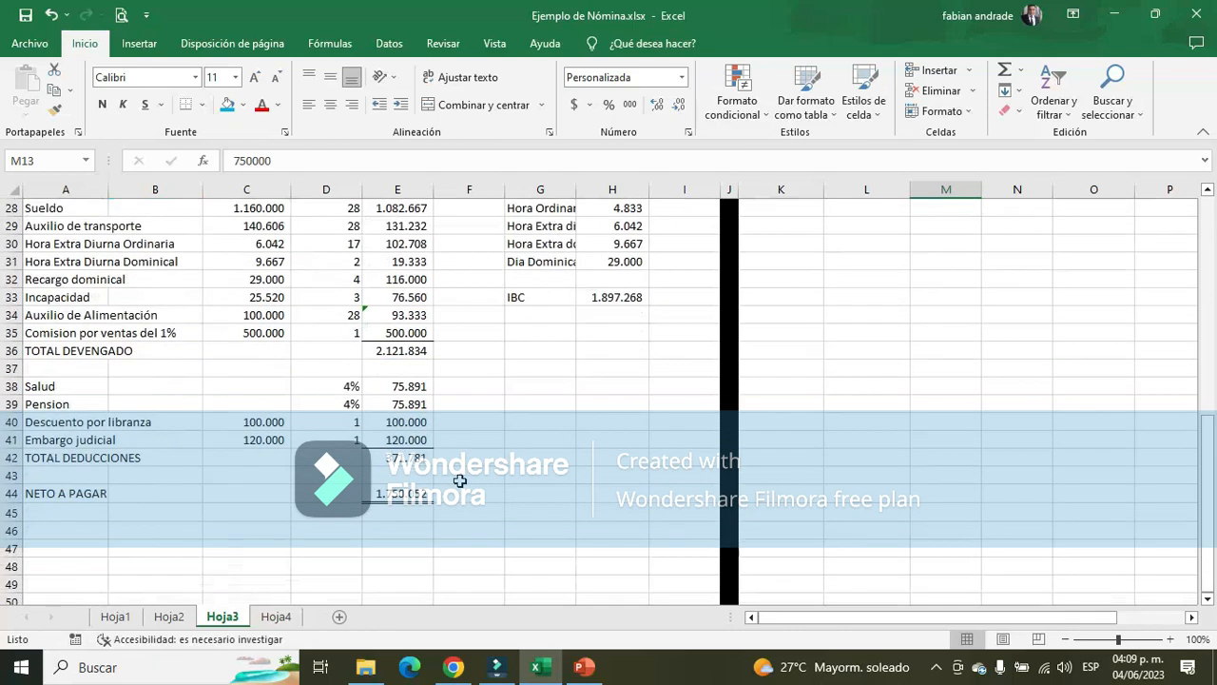
scroll(459, 481, up, 1)
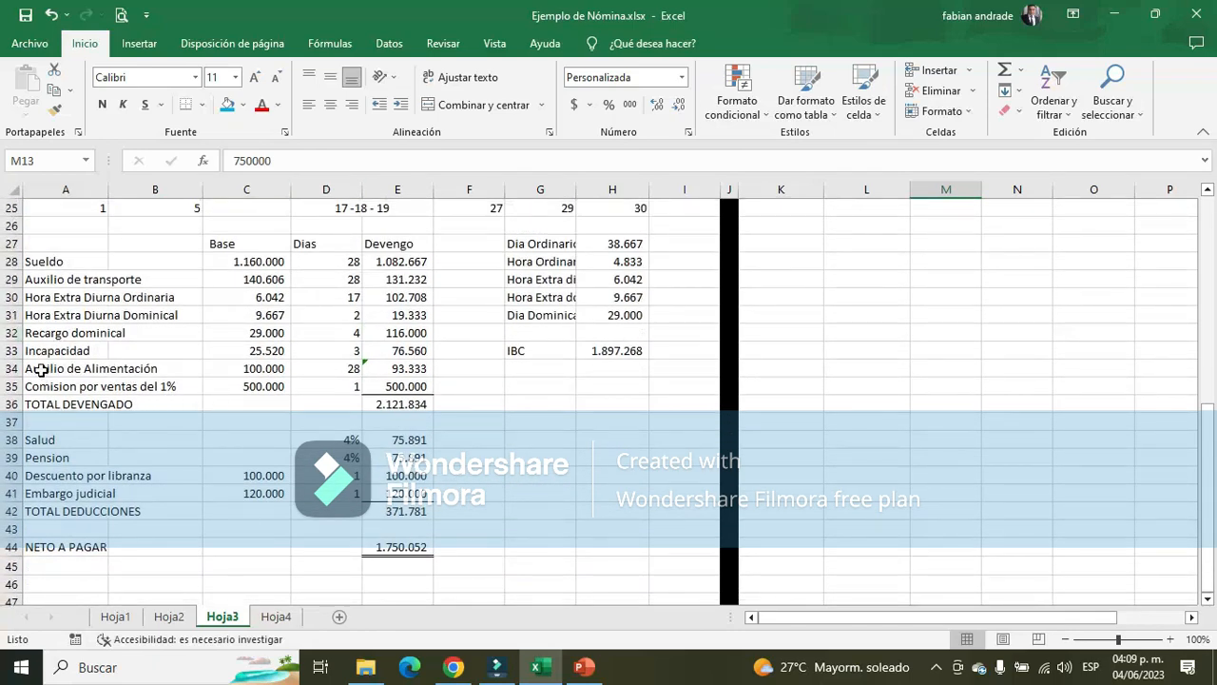
drag(41, 369, 321, 368)
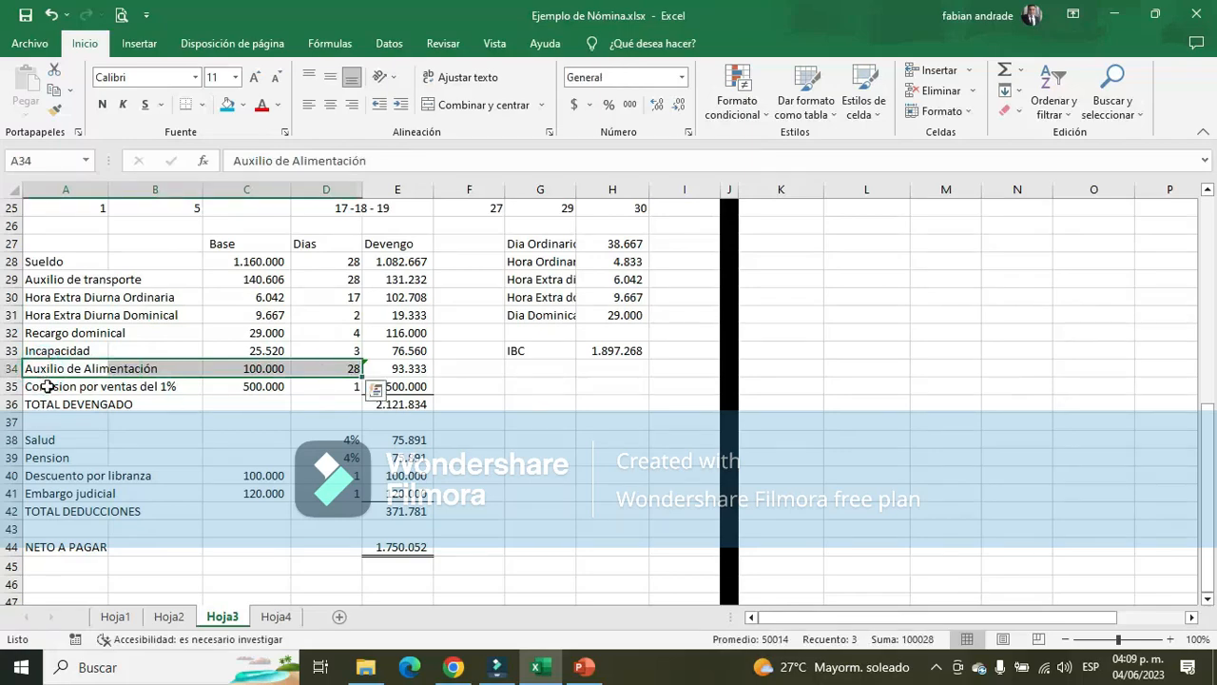
drag(43, 386, 276, 386)
scroll(1046, 532, up, 6)
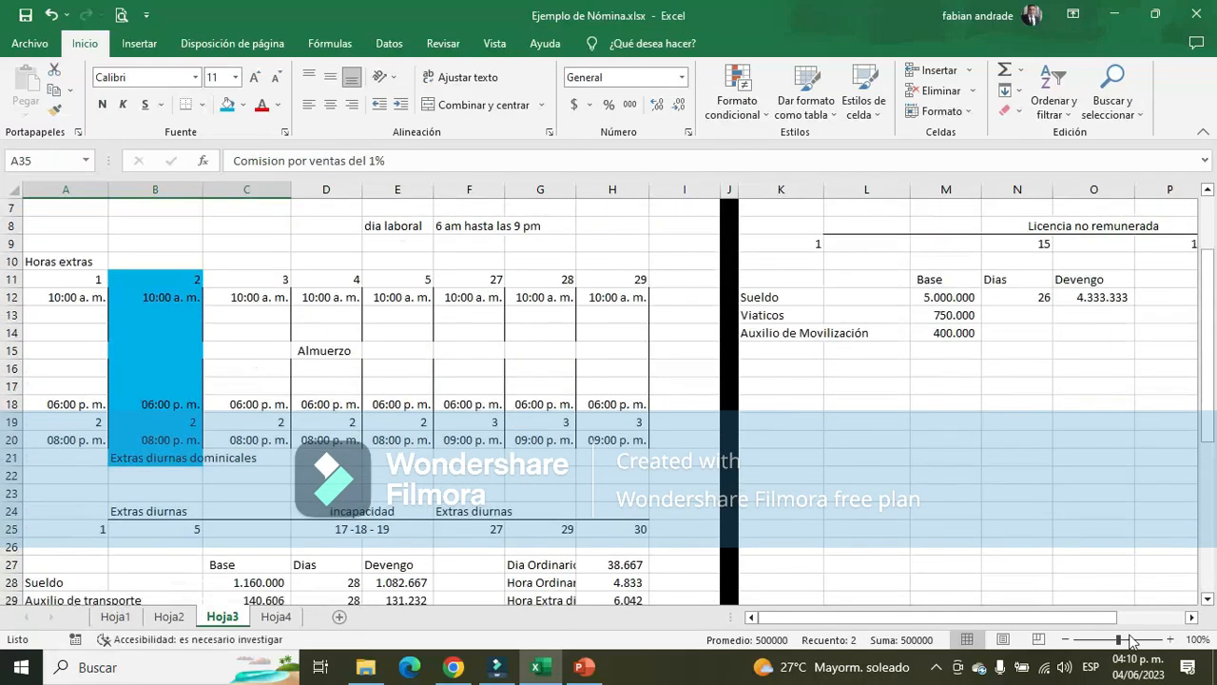
scroll(1083, 561, up, 2)
drag(1027, 617, 1127, 620)
click(1190, 617)
click(1191, 617)
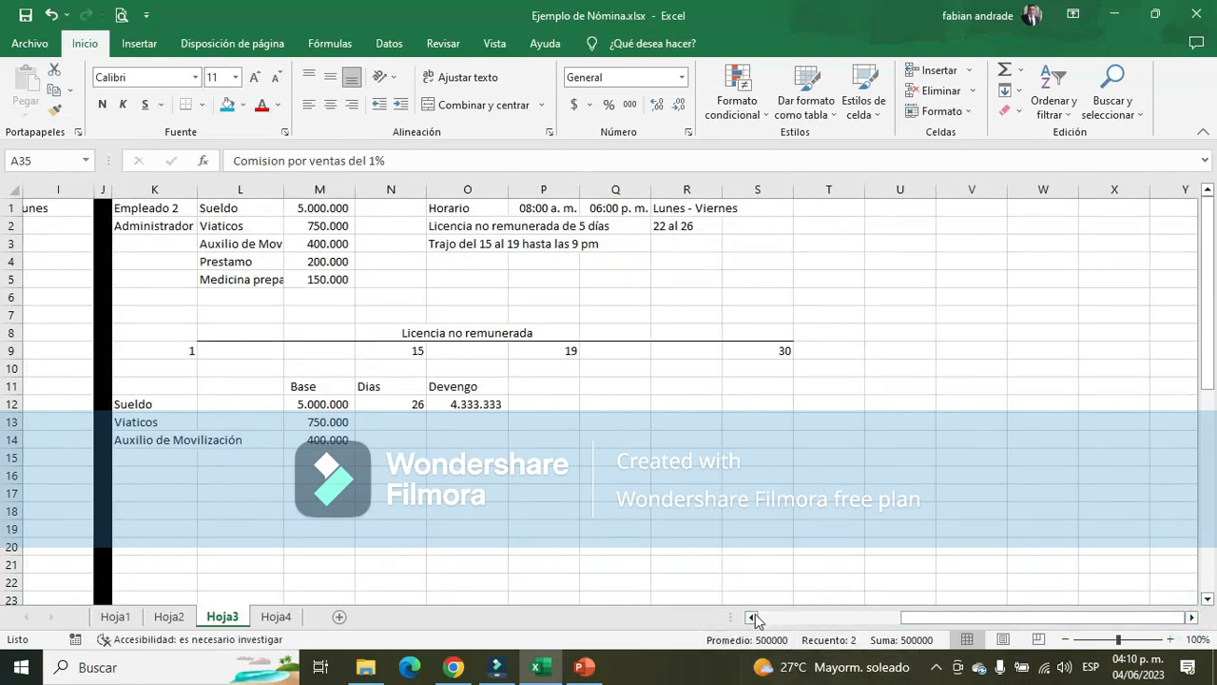
click(147, 424)
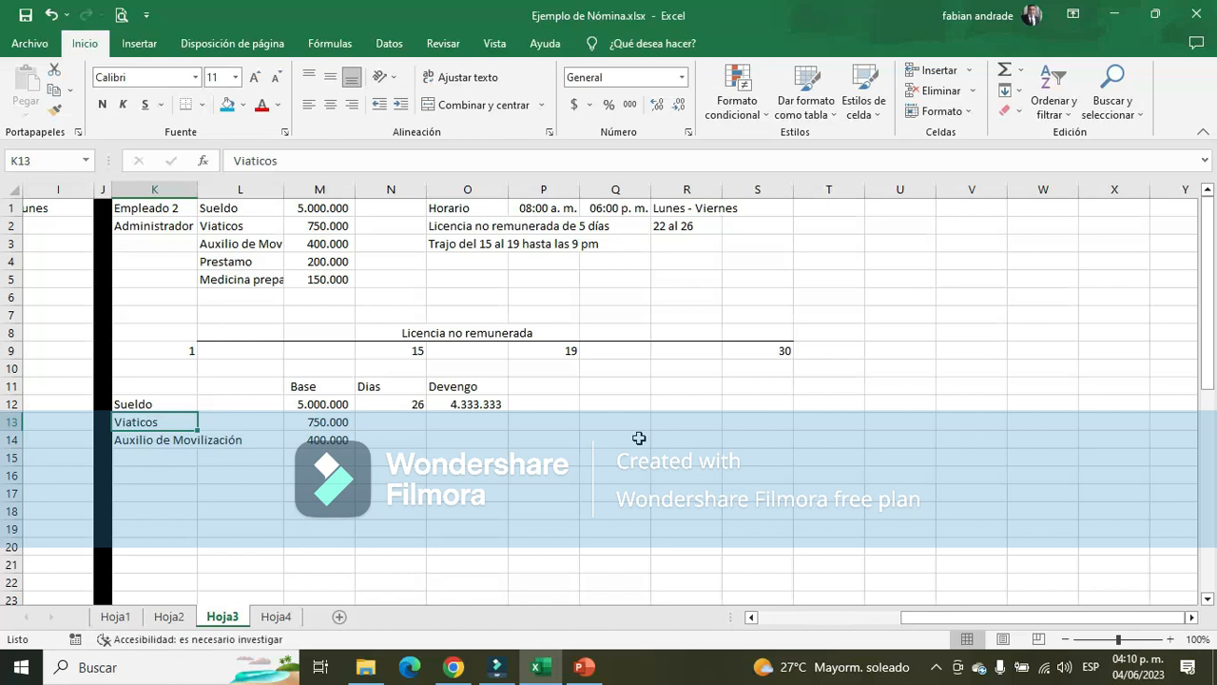
Enter 1 in the Dias column for Viaticos in N13
click(340, 422)
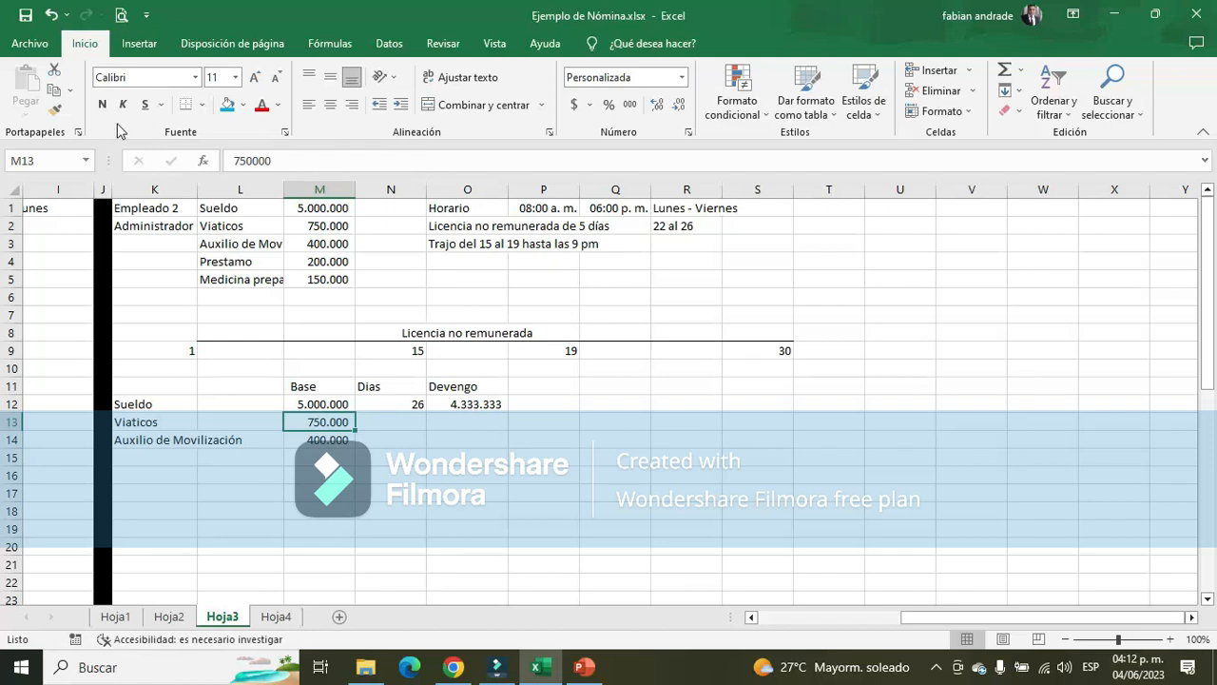
click(396, 430)
click(492, 424)
key(Left)
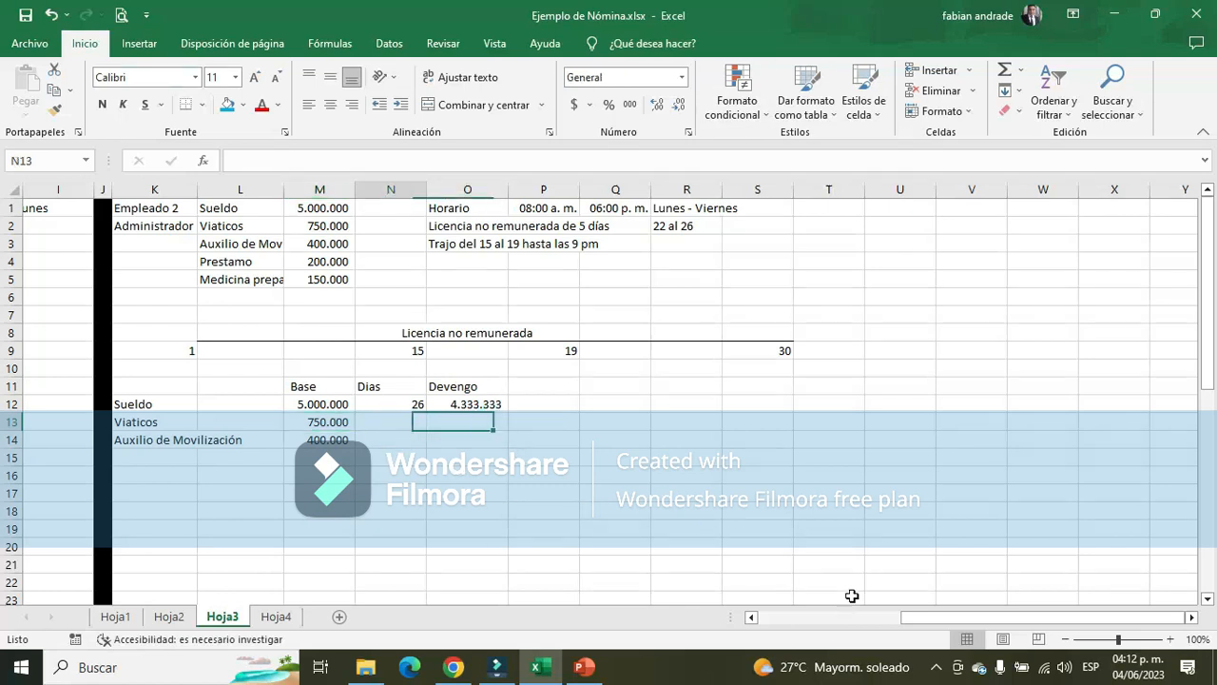
text(1)
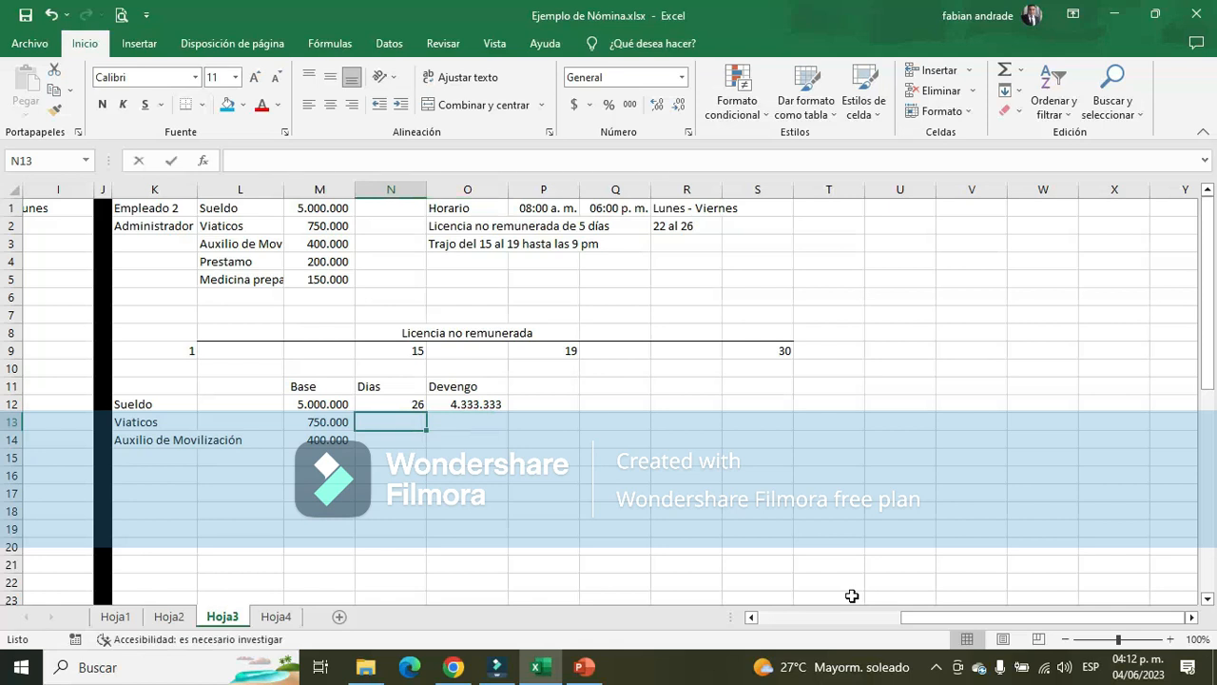
key(Return)
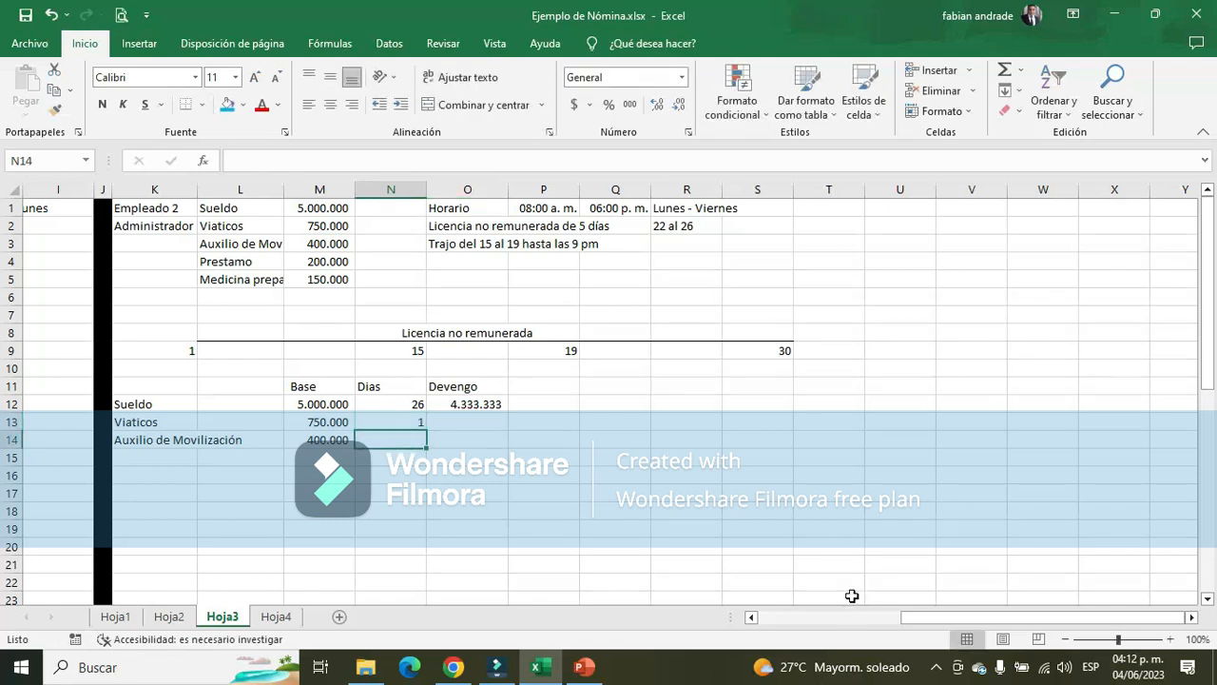
Calculate the Viaticos Devengo in O13 with the formula +M13*N13
key(Up)
key(Right)
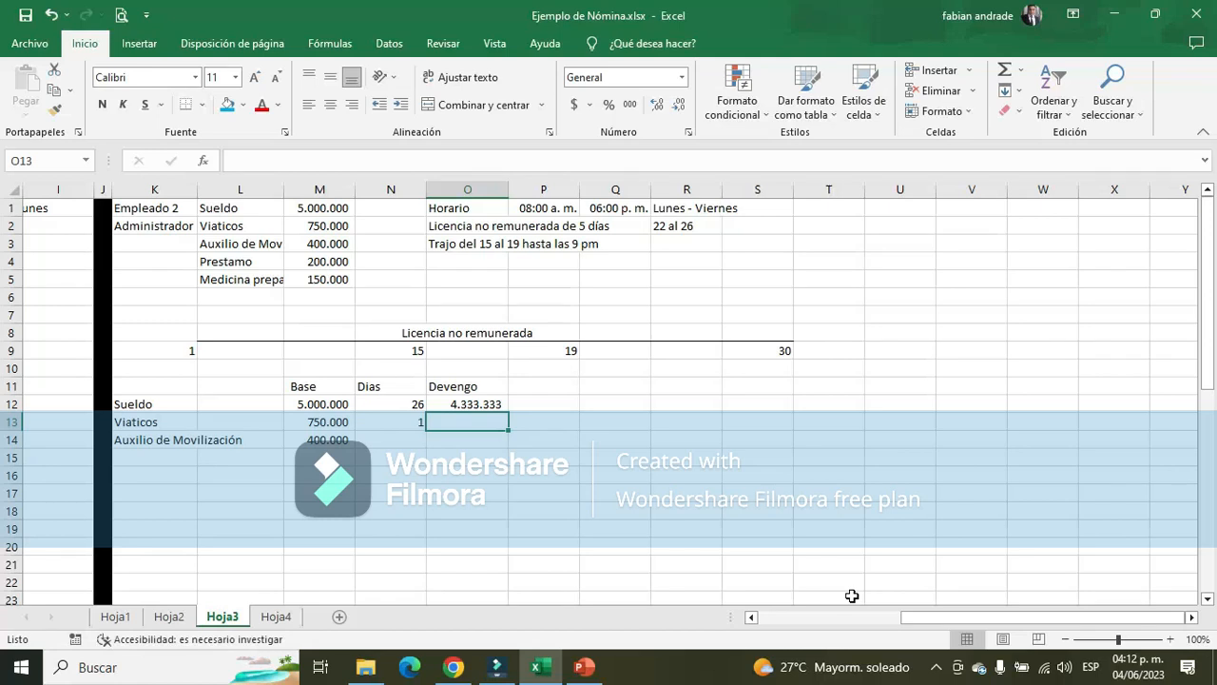
key(Left)
key(Left)
key(Right)
key(Right)
text(+)
key(Left)
key(Left)
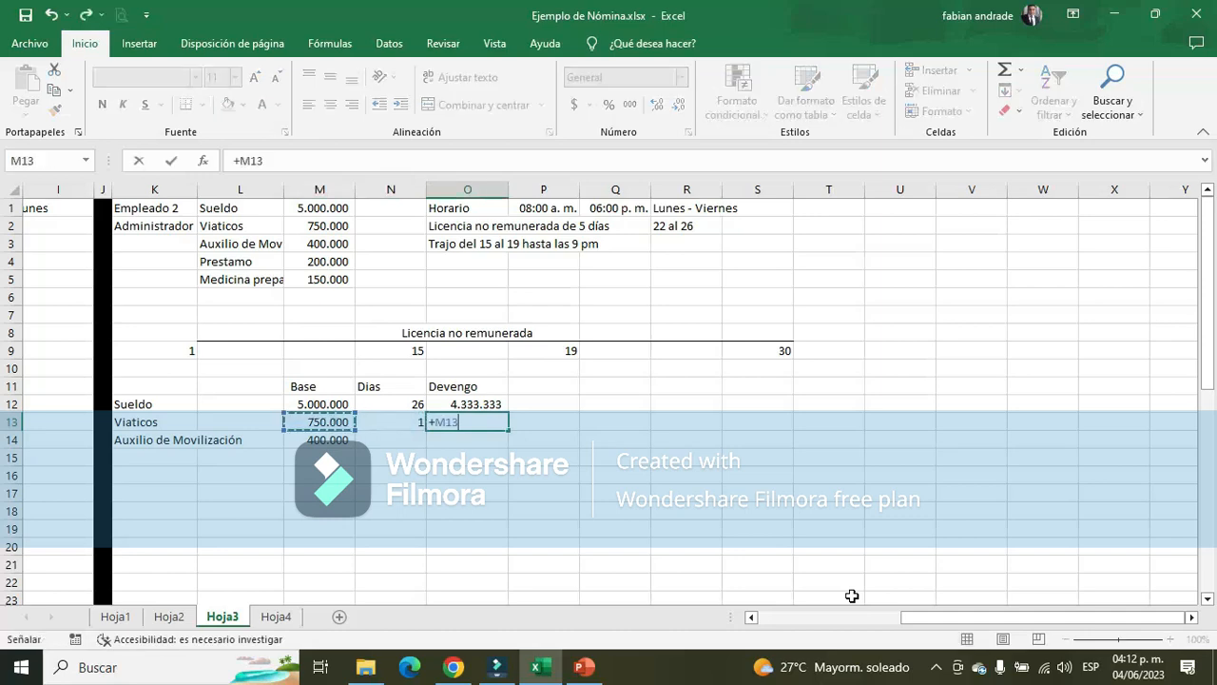
text(*)
key(Left)
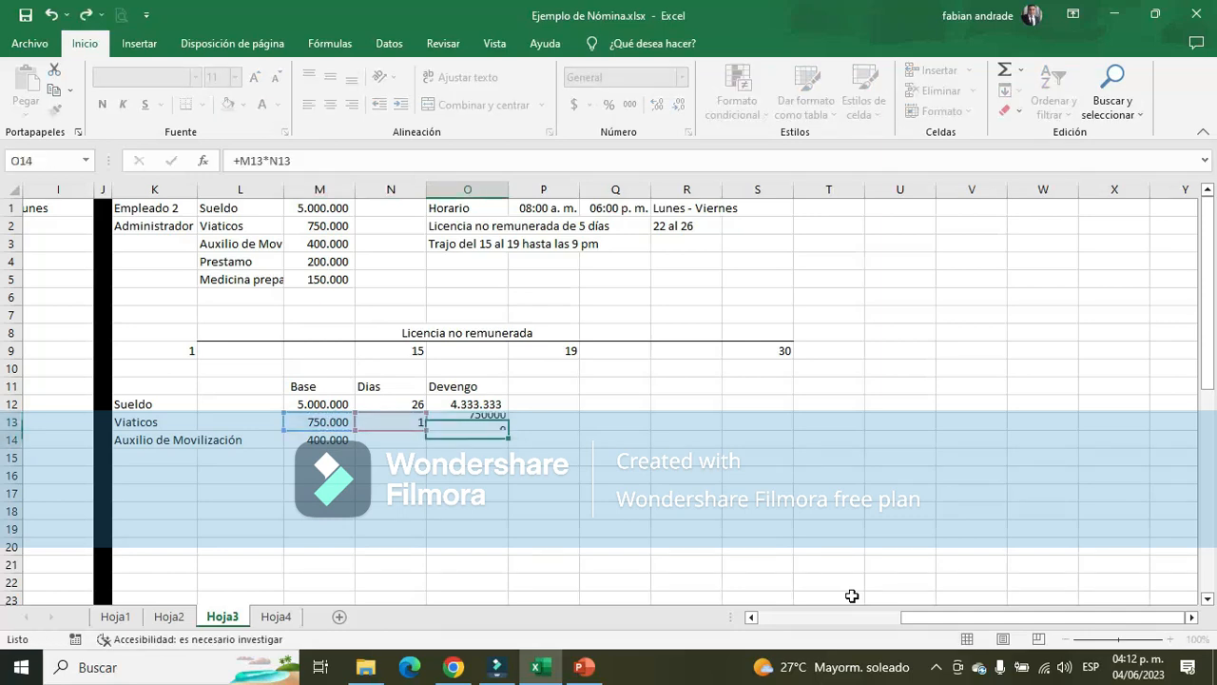
key(Return)
Format the Viaticos Devengo in O13 with thousands separators and no decimals
key(Left)
key(Right)
key(Right)
key(Up)
key(Up)
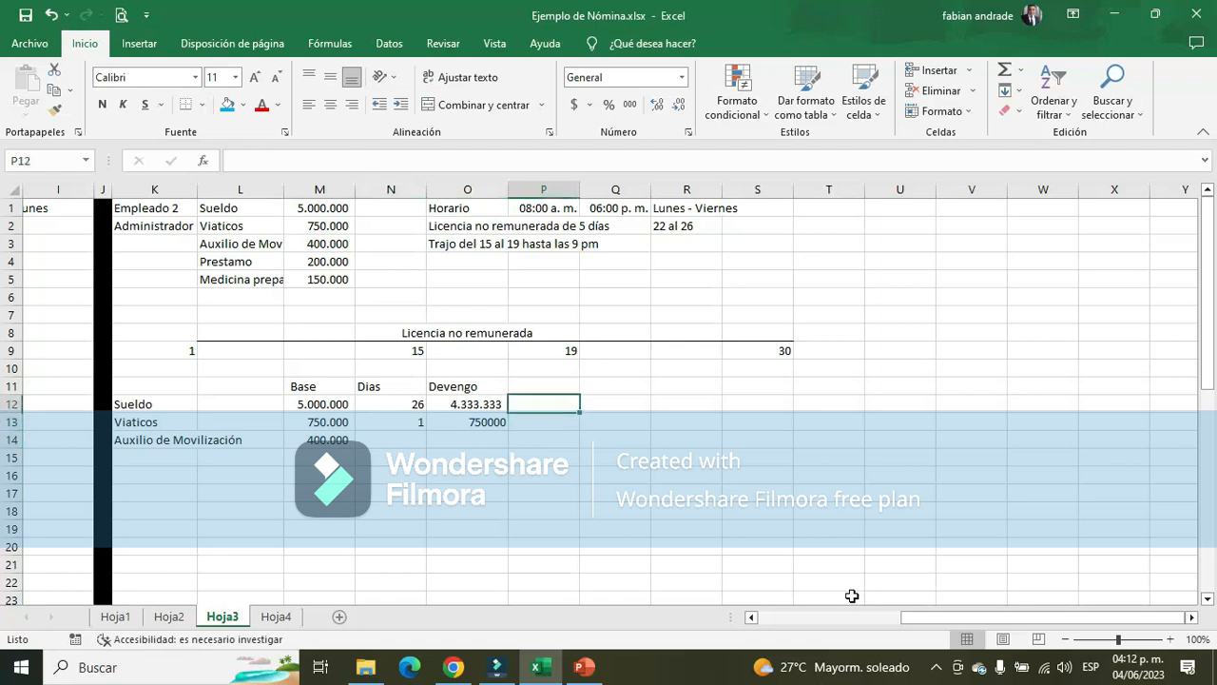
key(Left)
key(Down)
click(629, 104)
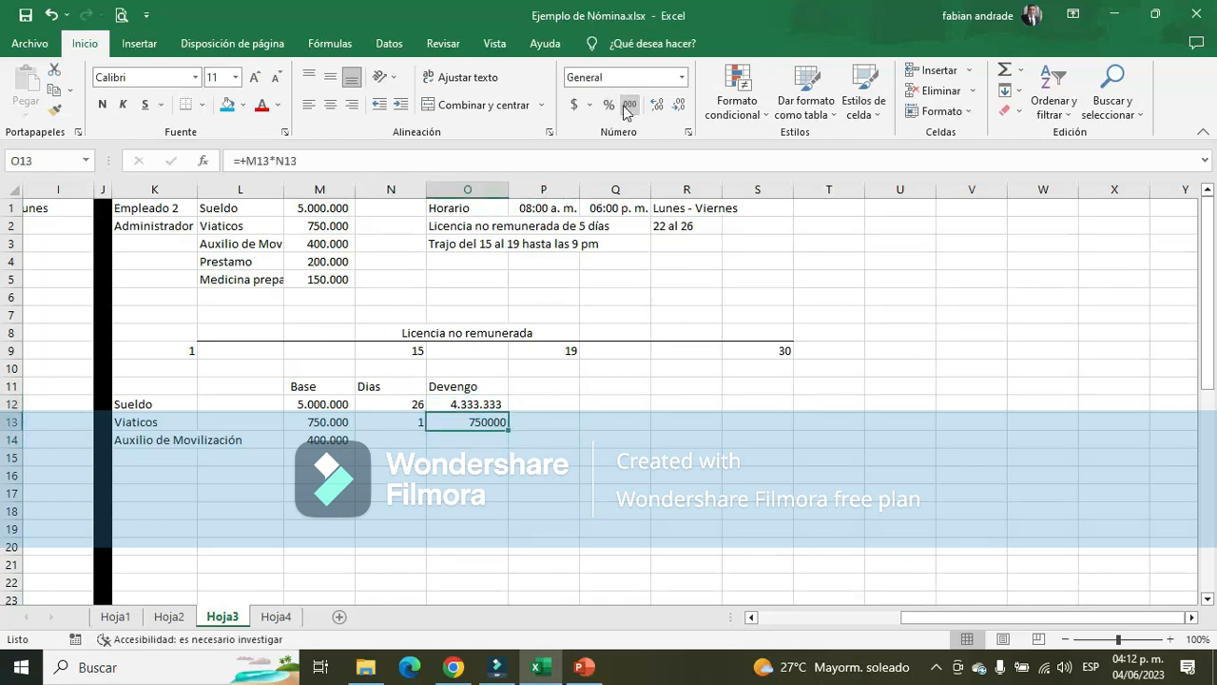
click(679, 104)
click(679, 104)
Enter 26 as the number of days for Auxilio de Movilización in N14
click(340, 435)
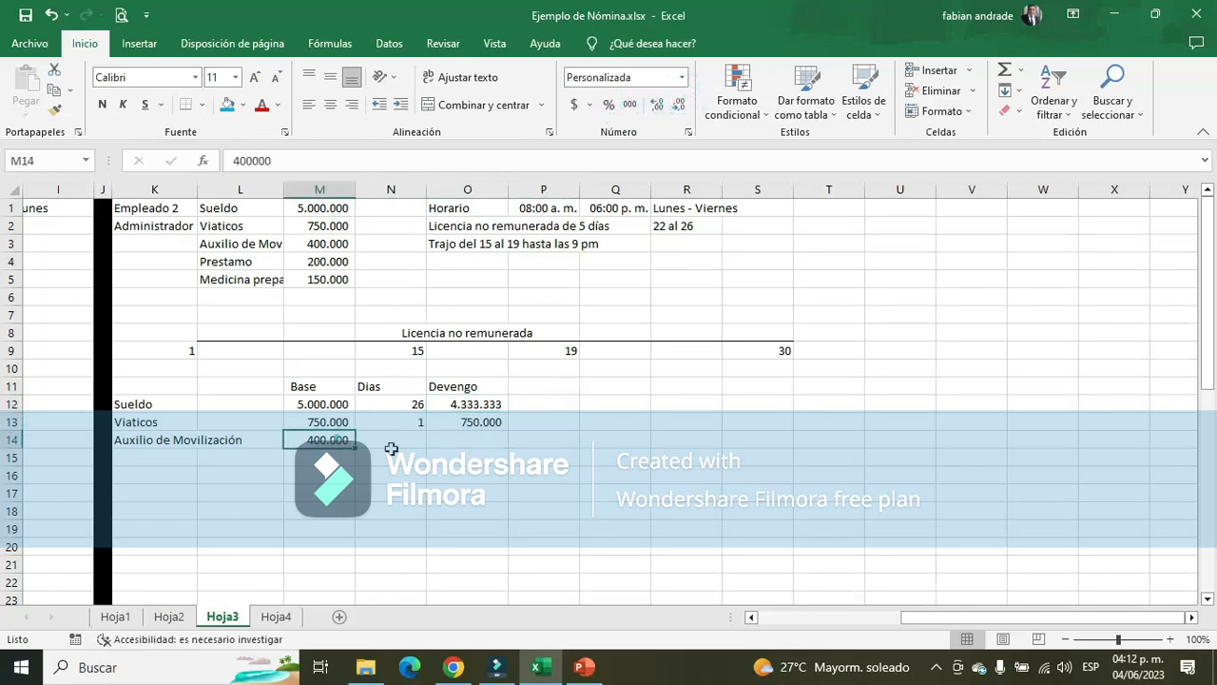
click(408, 433)
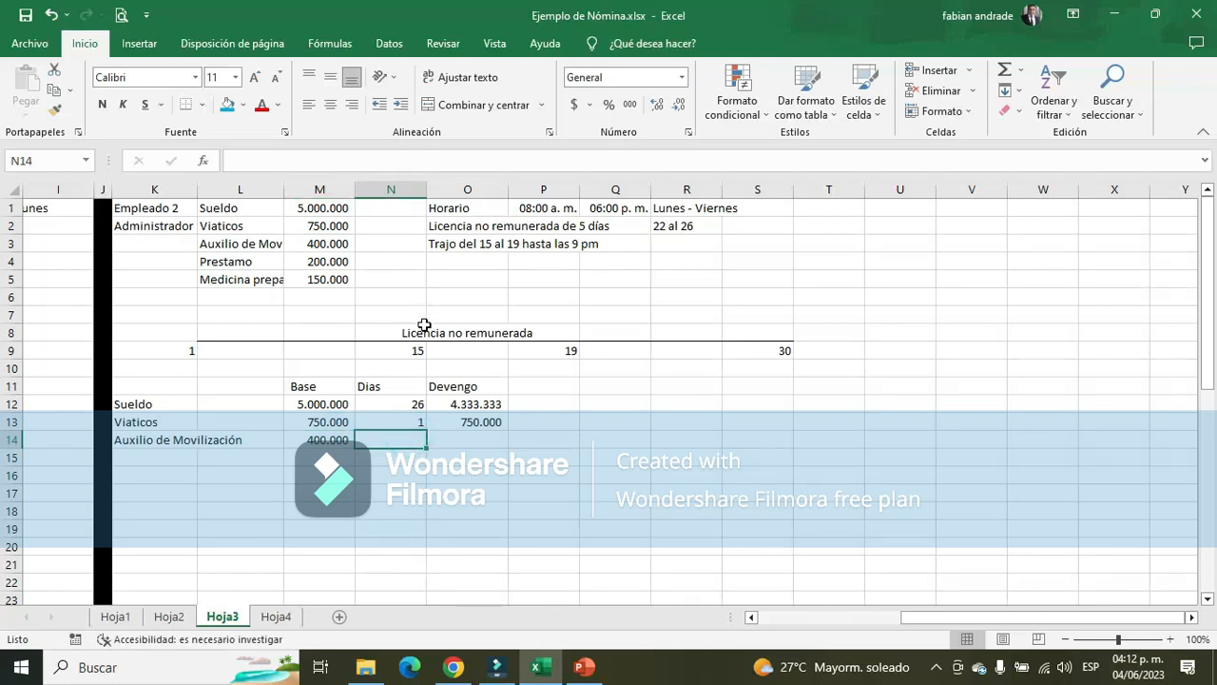
click(328, 443)
click(417, 441)
text(26)
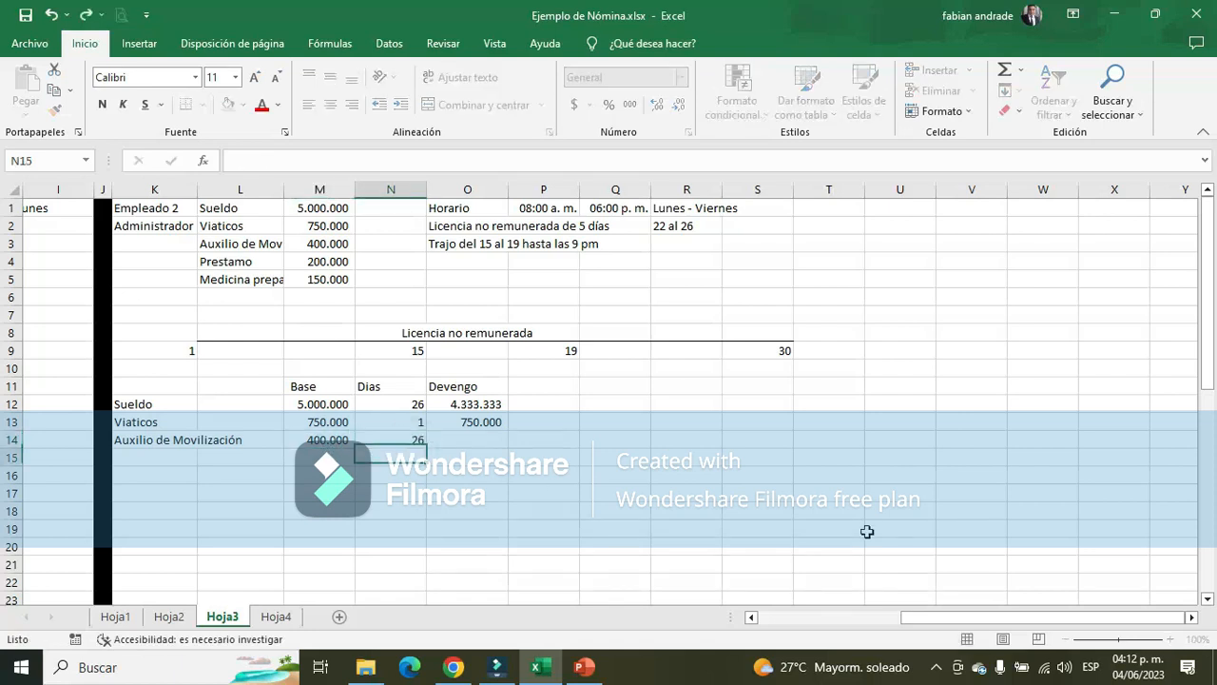
key(Return)
Calculate the Auxilio de Movilización Devengo in O14 with +M14/30*N14 and format it with thousands separators and no decimals
key(Right)
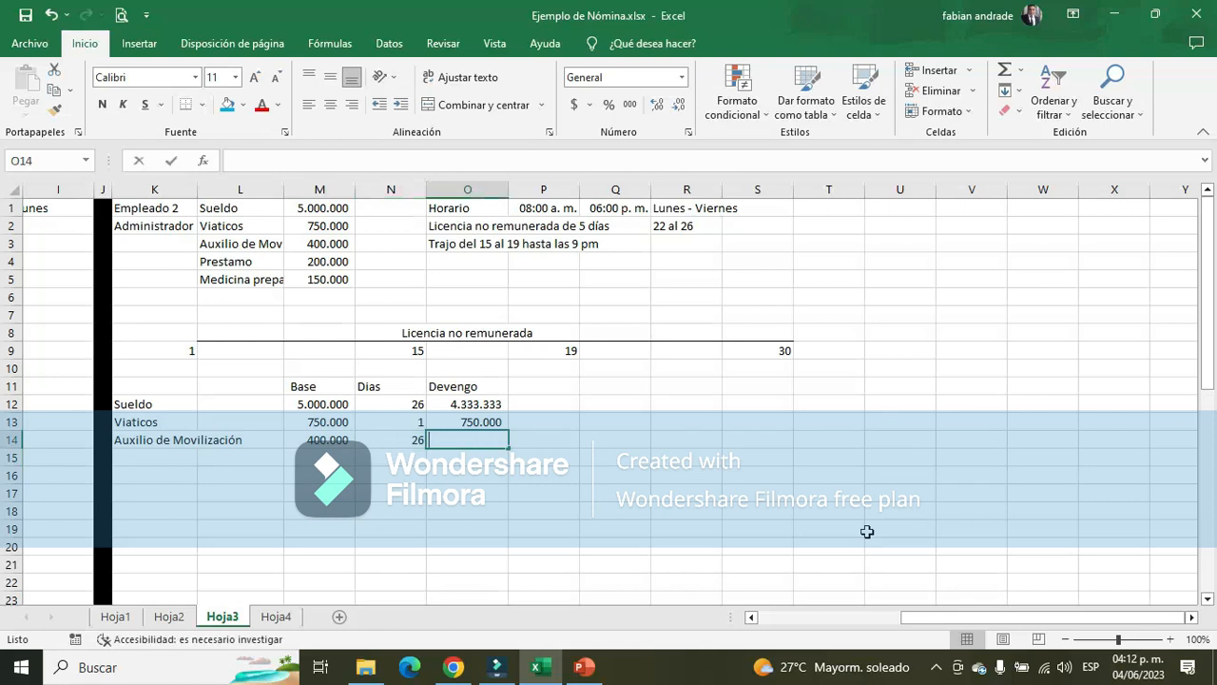
text(+)
key(Left)
key(Left)
text(/30*)
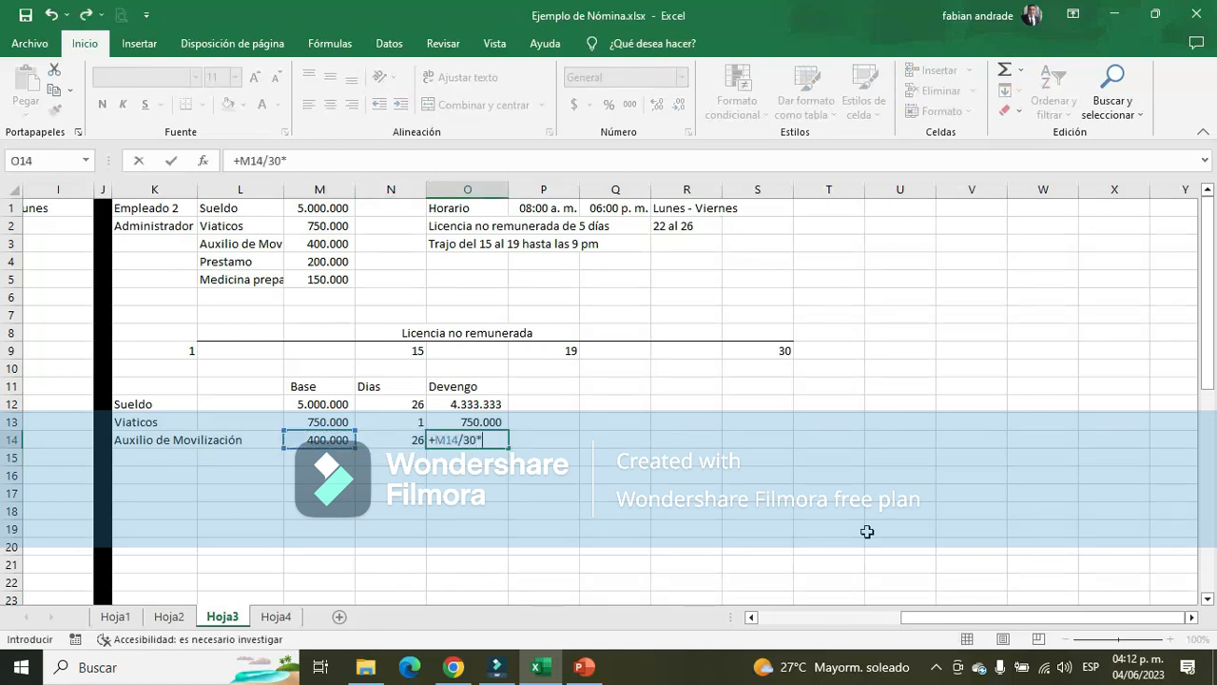
key(Left)
key(Return)
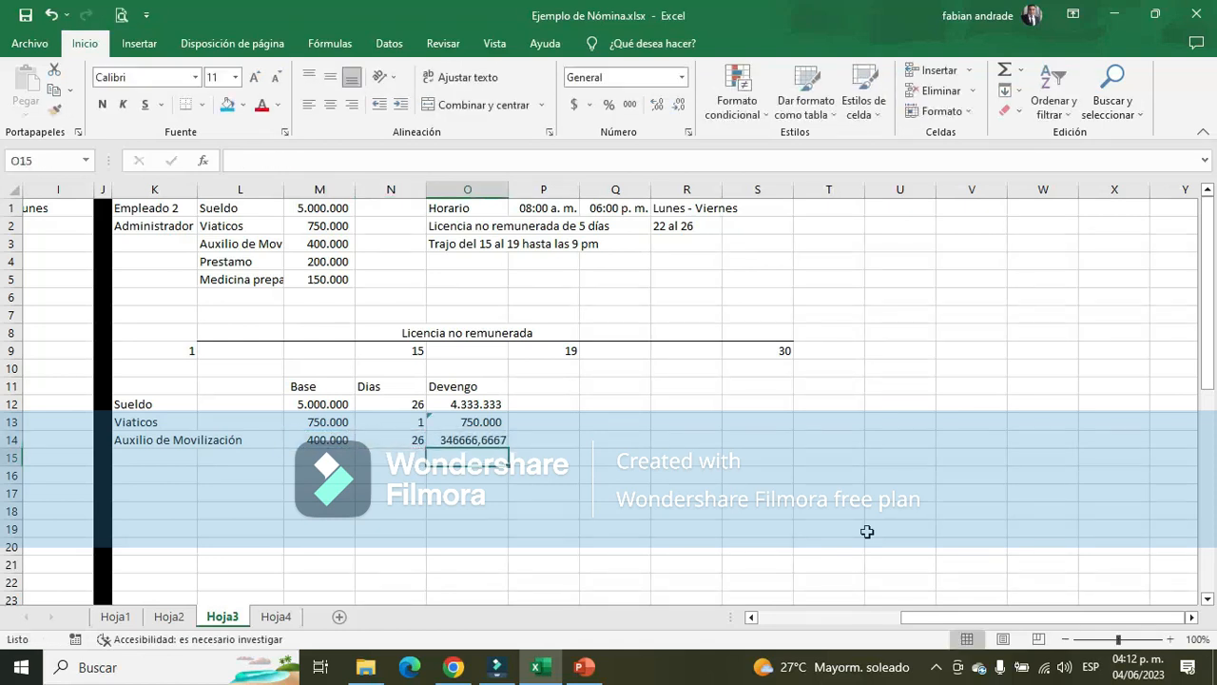
key(Up)
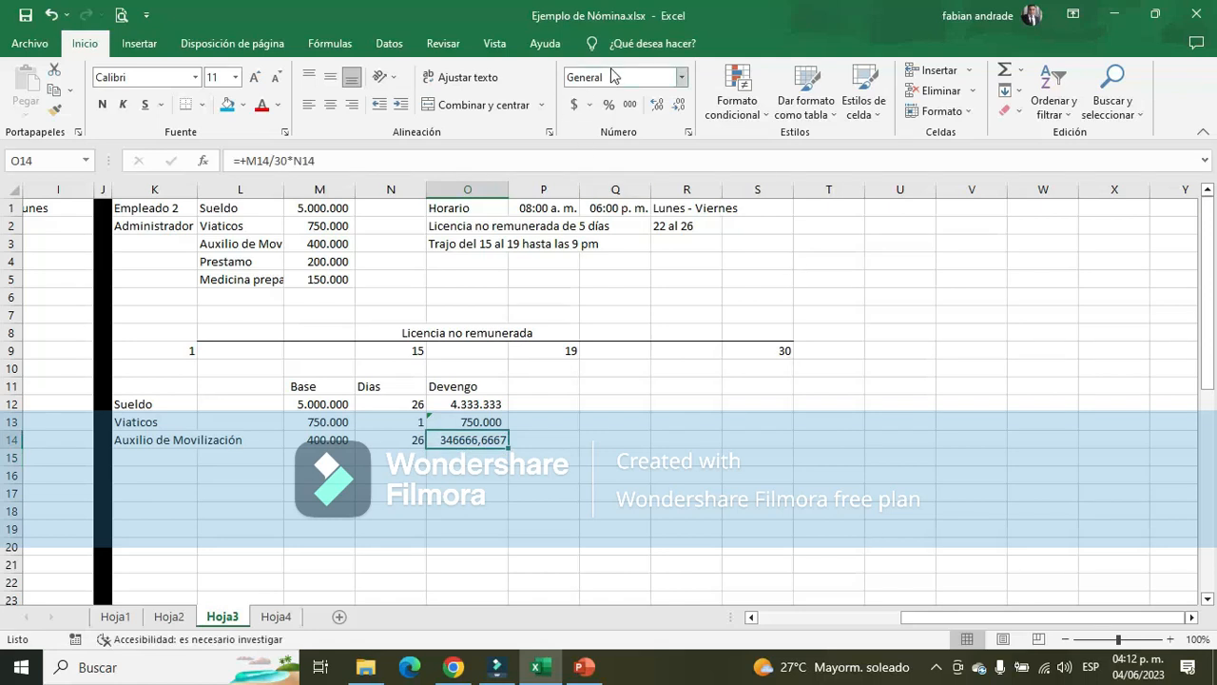
click(630, 104)
click(678, 104)
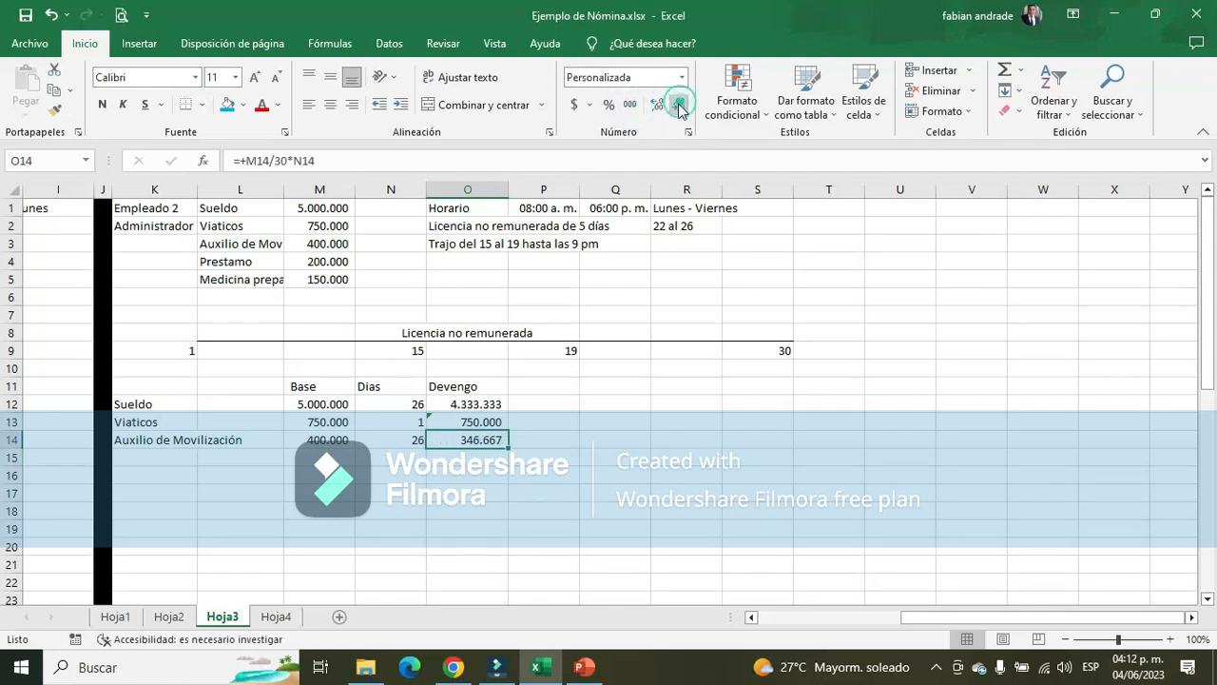
click(678, 103)
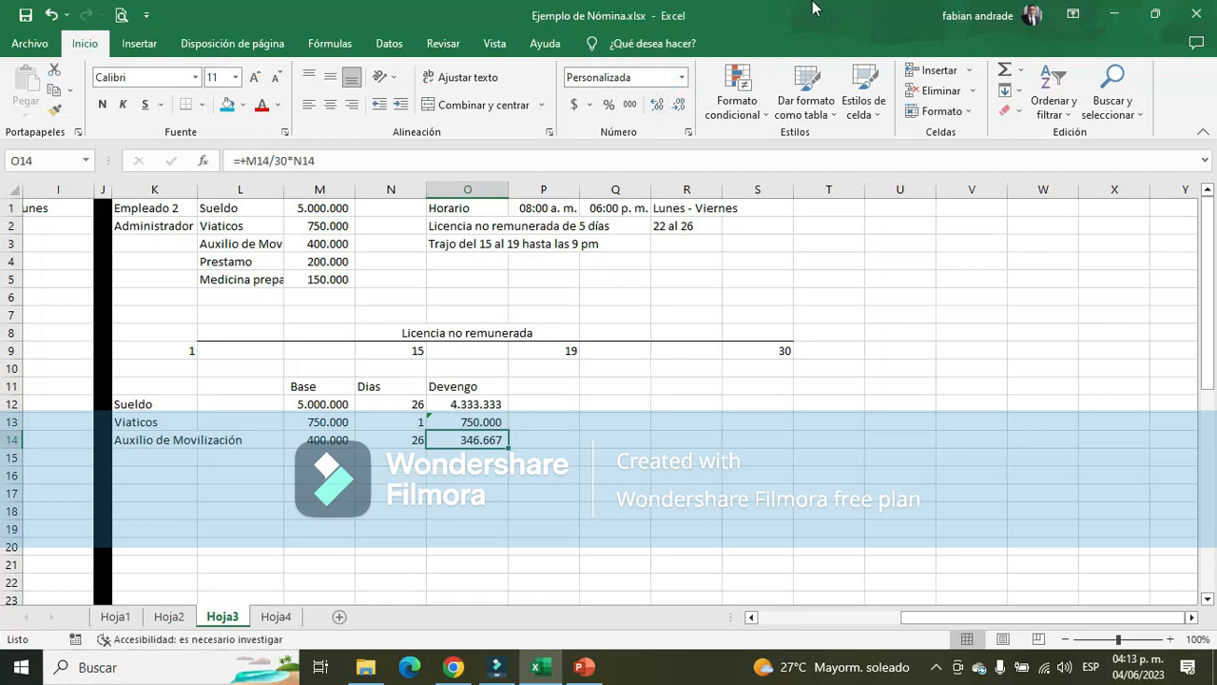
Add a bottom border to O14 and total the Devengo column in O15 with SUMA(O12:O14)
click(181, 104)
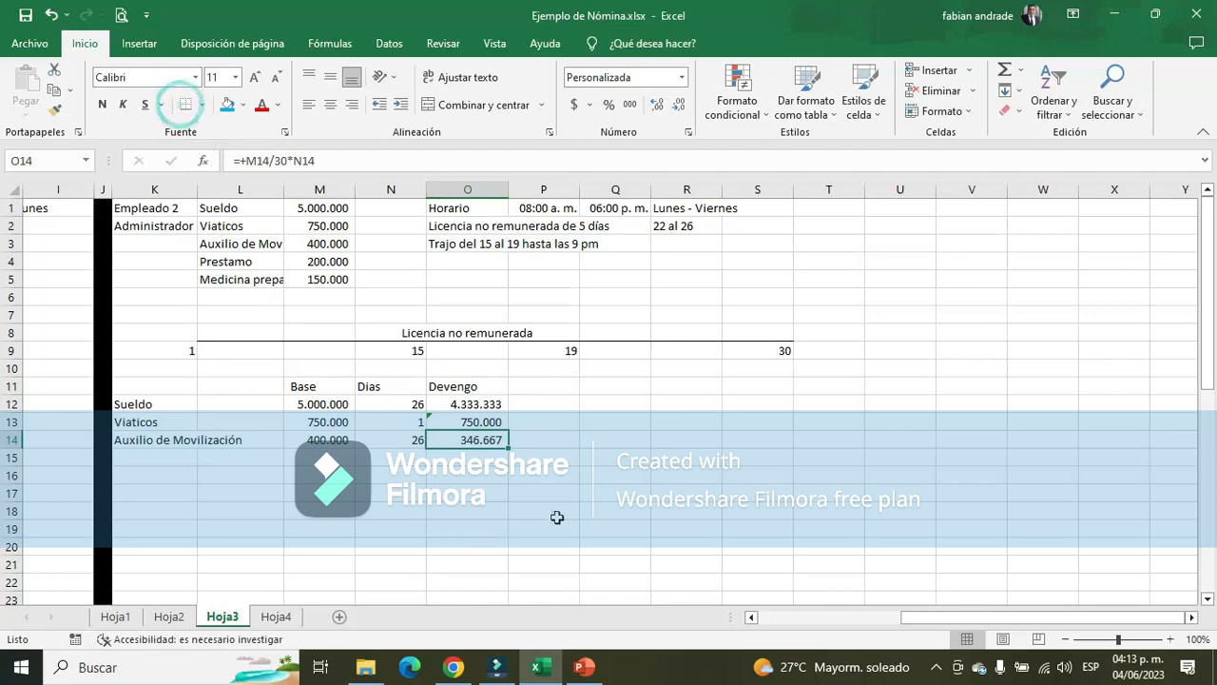
click(473, 456)
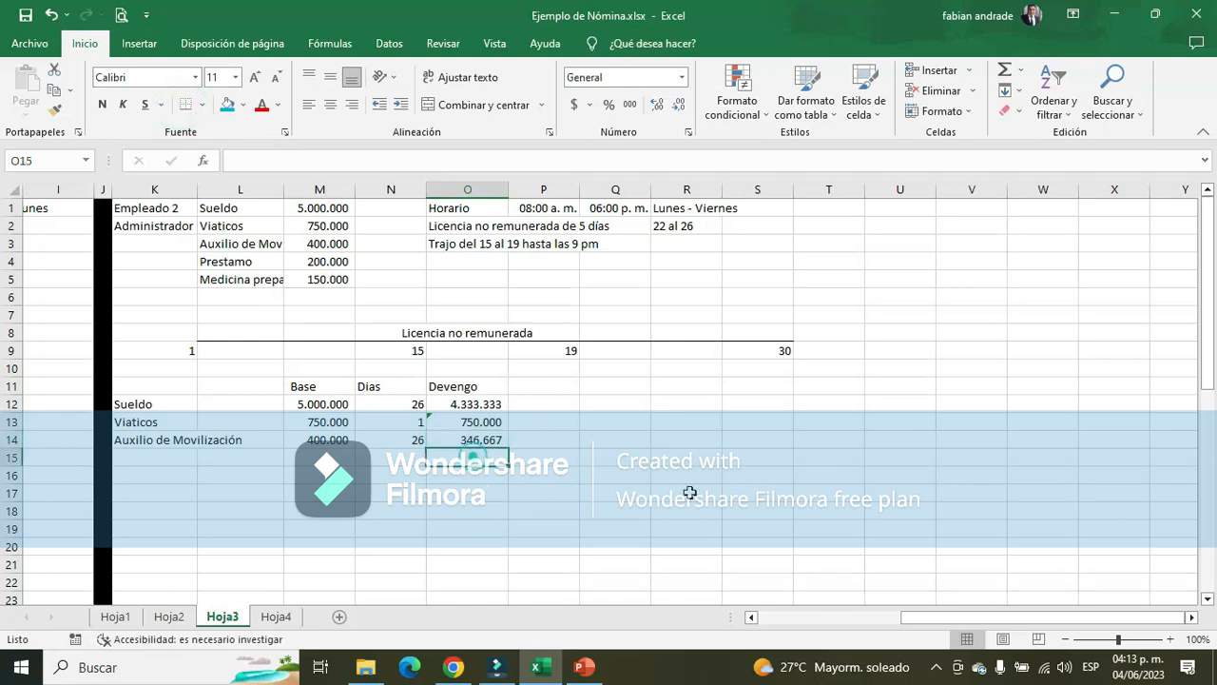
click(1005, 71)
key(Return)
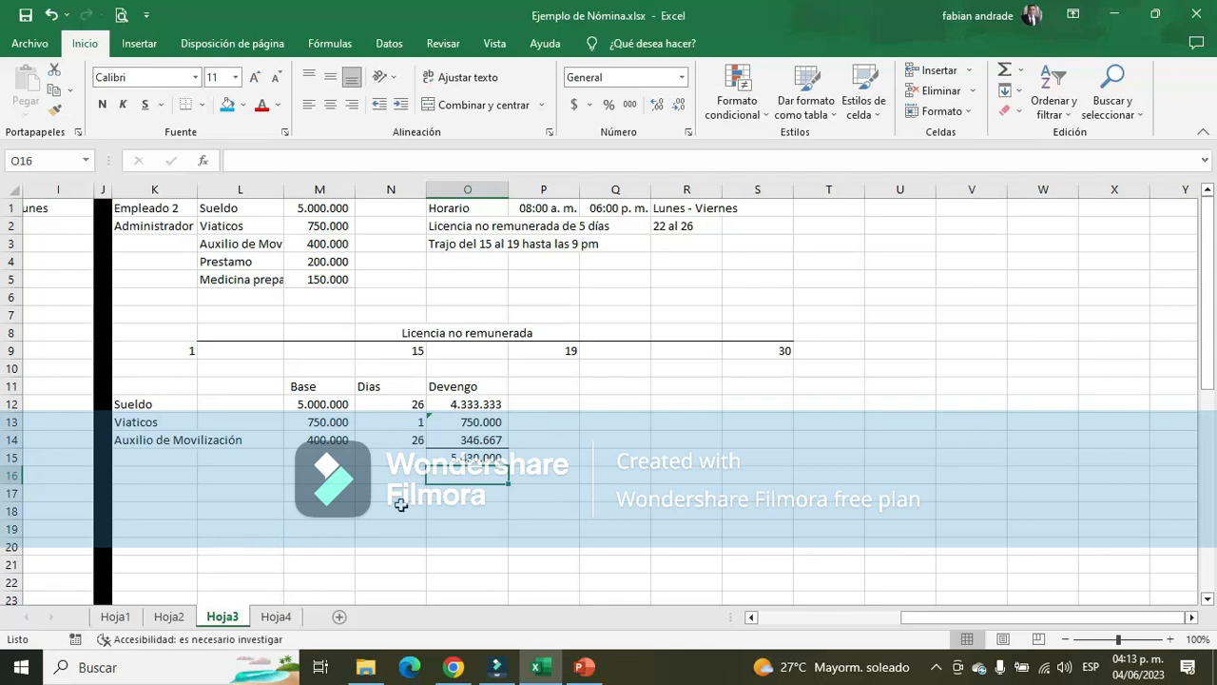
click(476, 457)
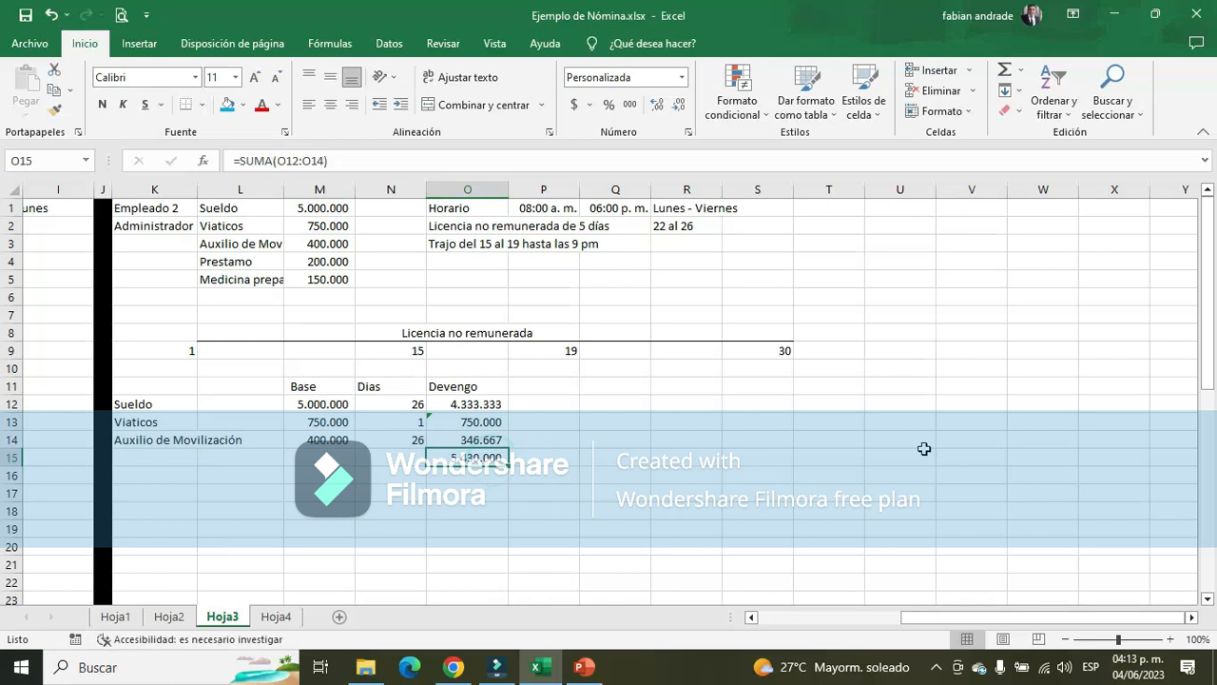
Enter the label IBC in Q13, beside Empleado 2's earnings table
click(596, 427)
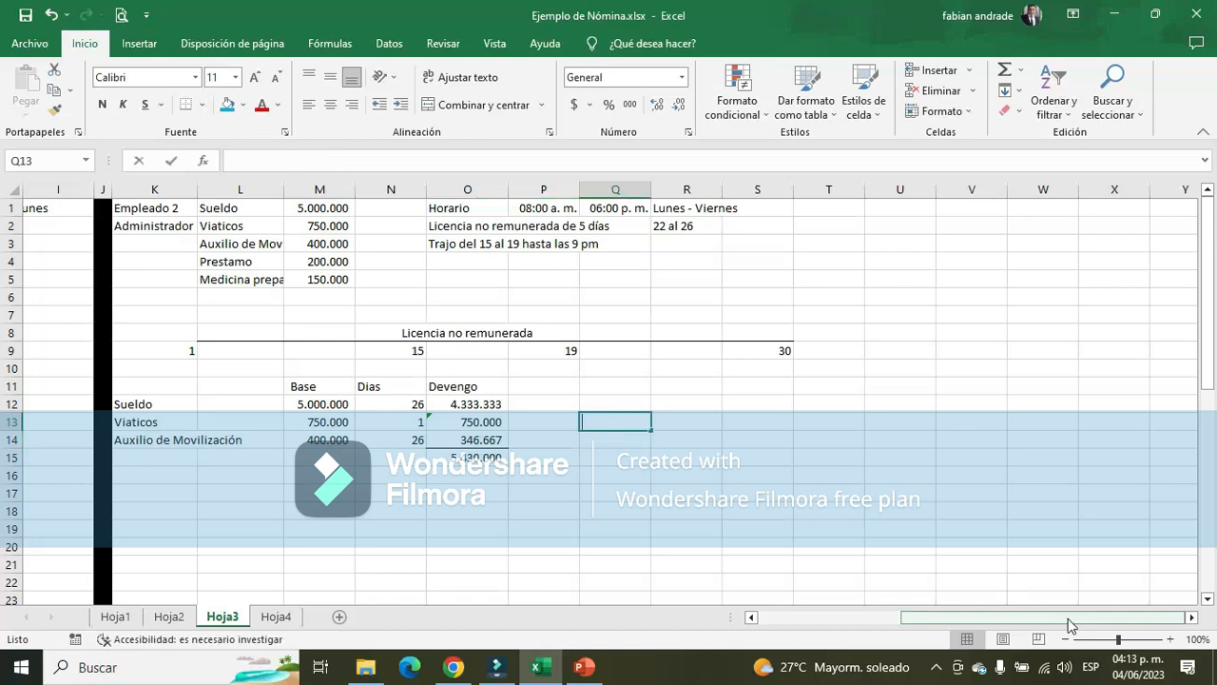
text(IBC)
key(BackSpace)
key(BackSpace)
key(BackSpace)
text(I)
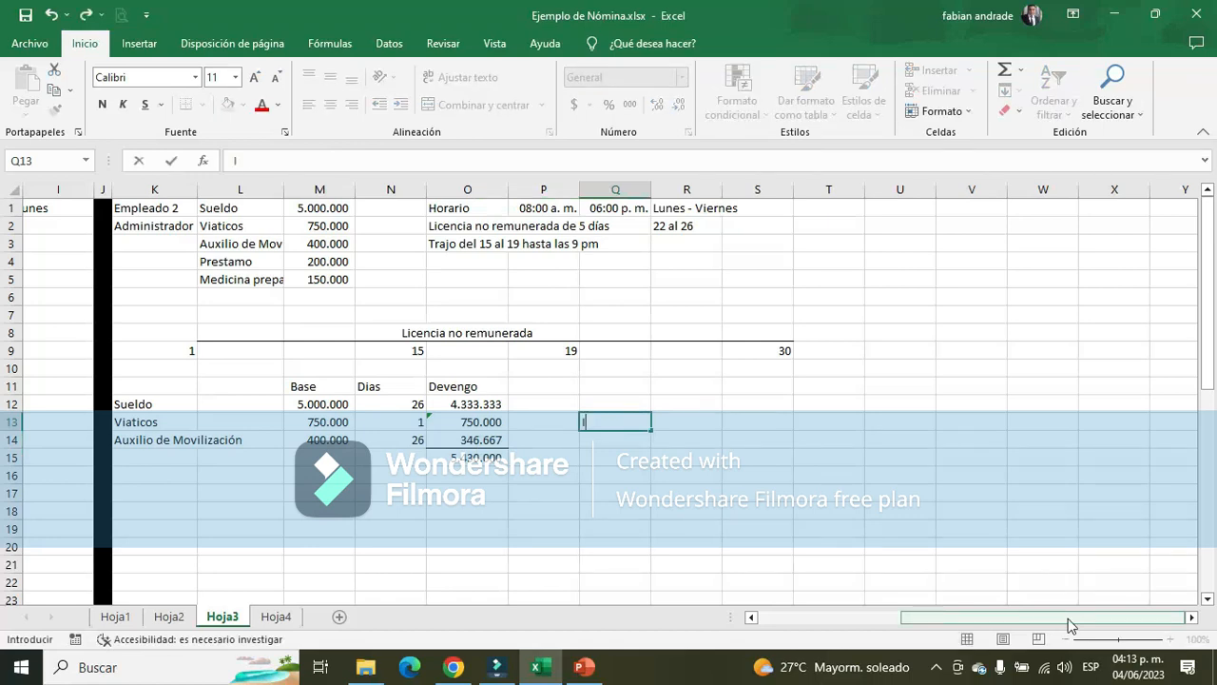
text(BC)
key(Tab)
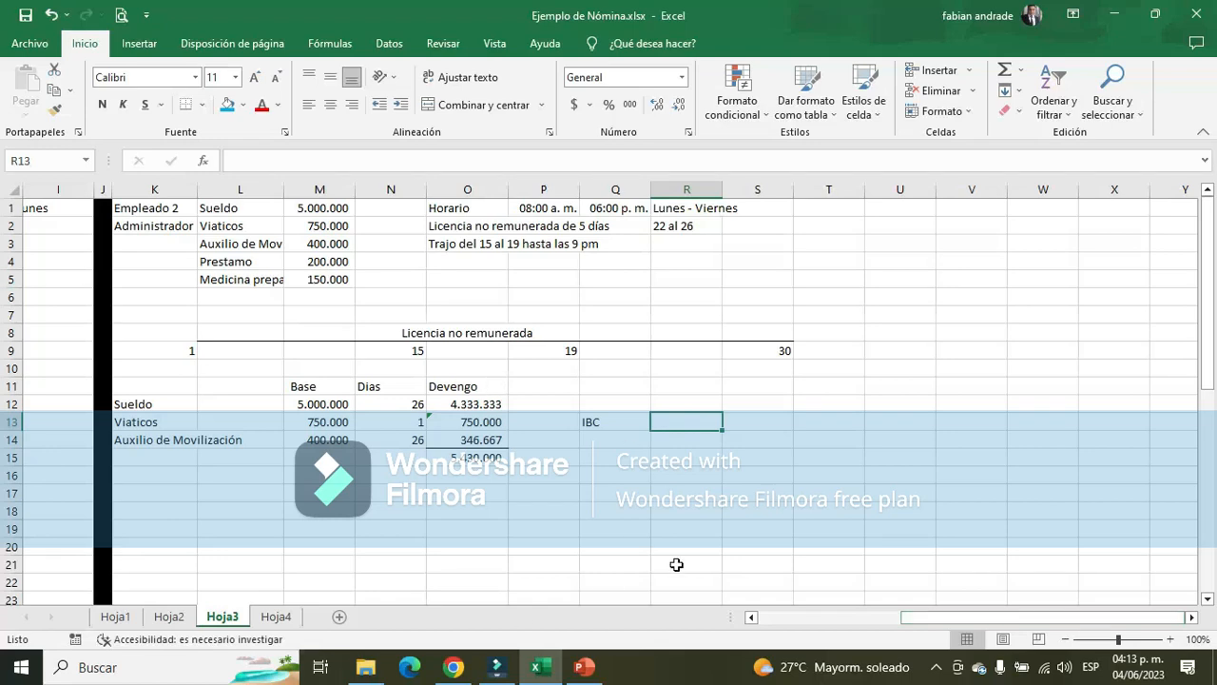
Switch to the Nomina.pptx presentation in PowerPoint and open slide 3 on the earnings concepts
click(584, 667)
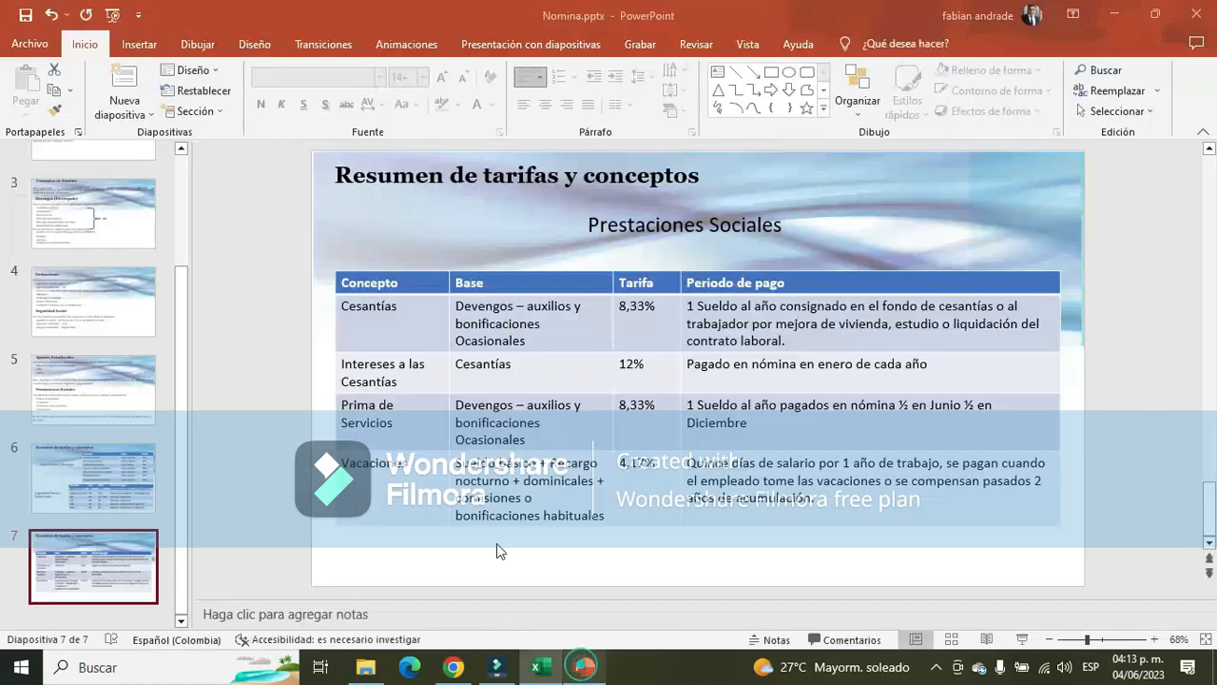
click(117, 198)
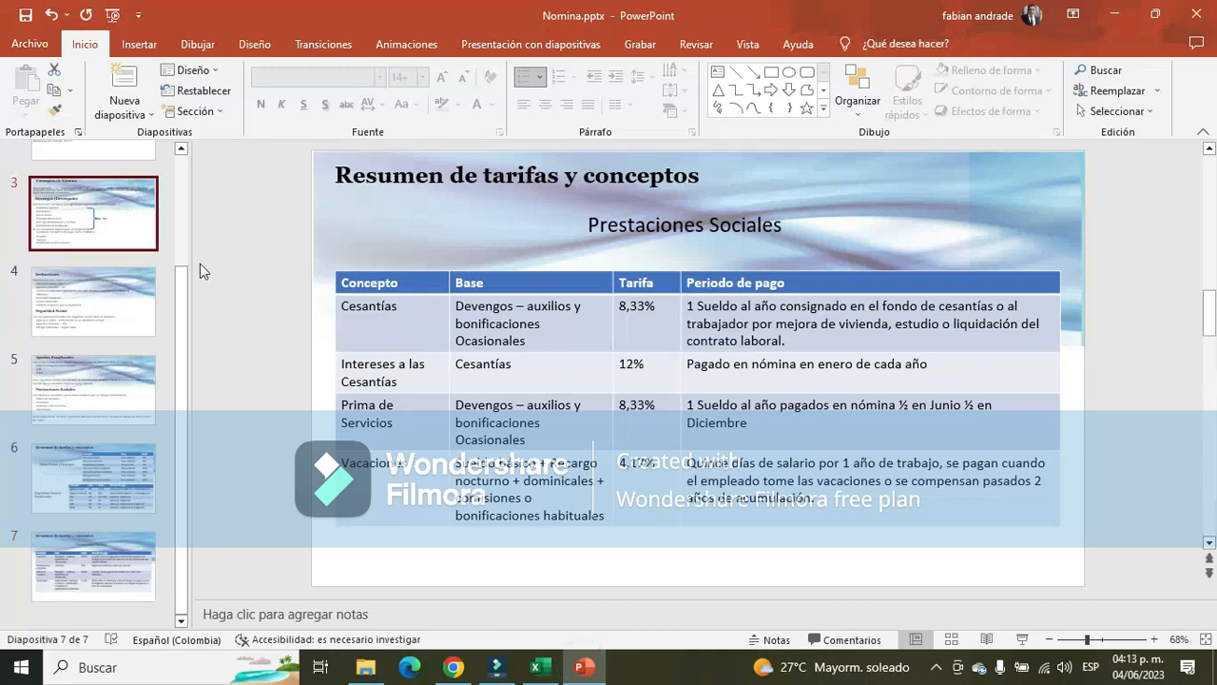
Compare slide 3's IBC concepts with the Sueldo, Viaticos and Auxilio de Movilización rows in the Excel payroll workbook
click(141, 238)
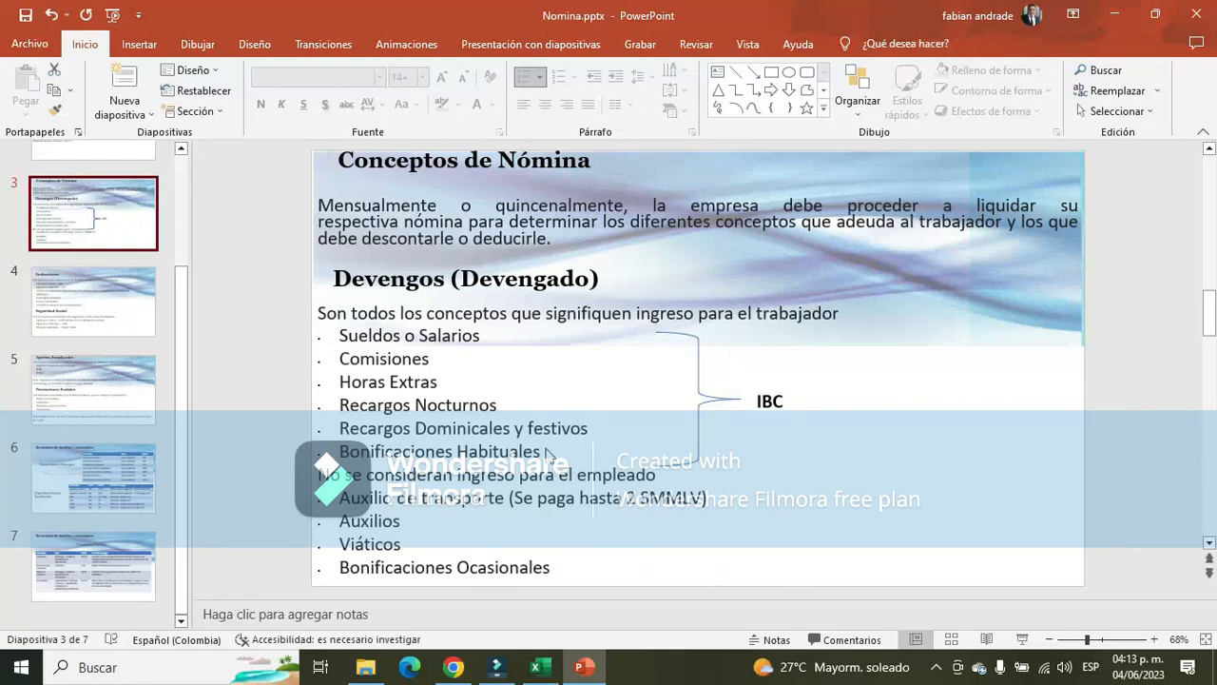
click(536, 667)
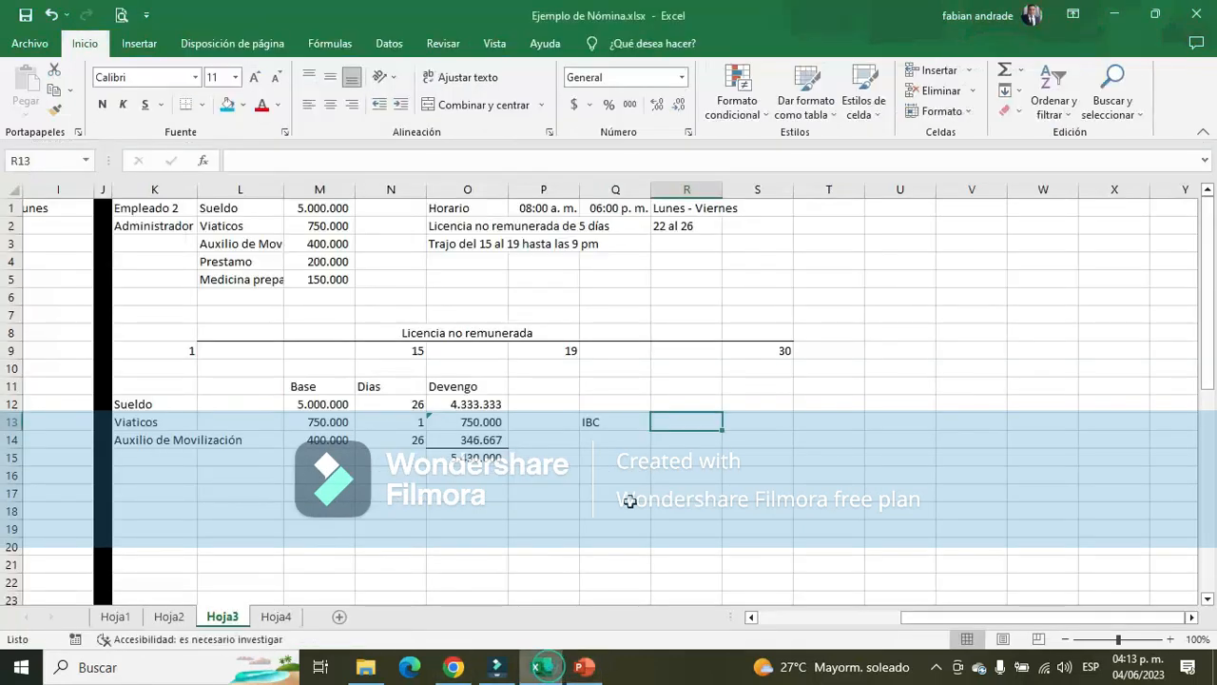
key(alt+Tab)
click(180, 404)
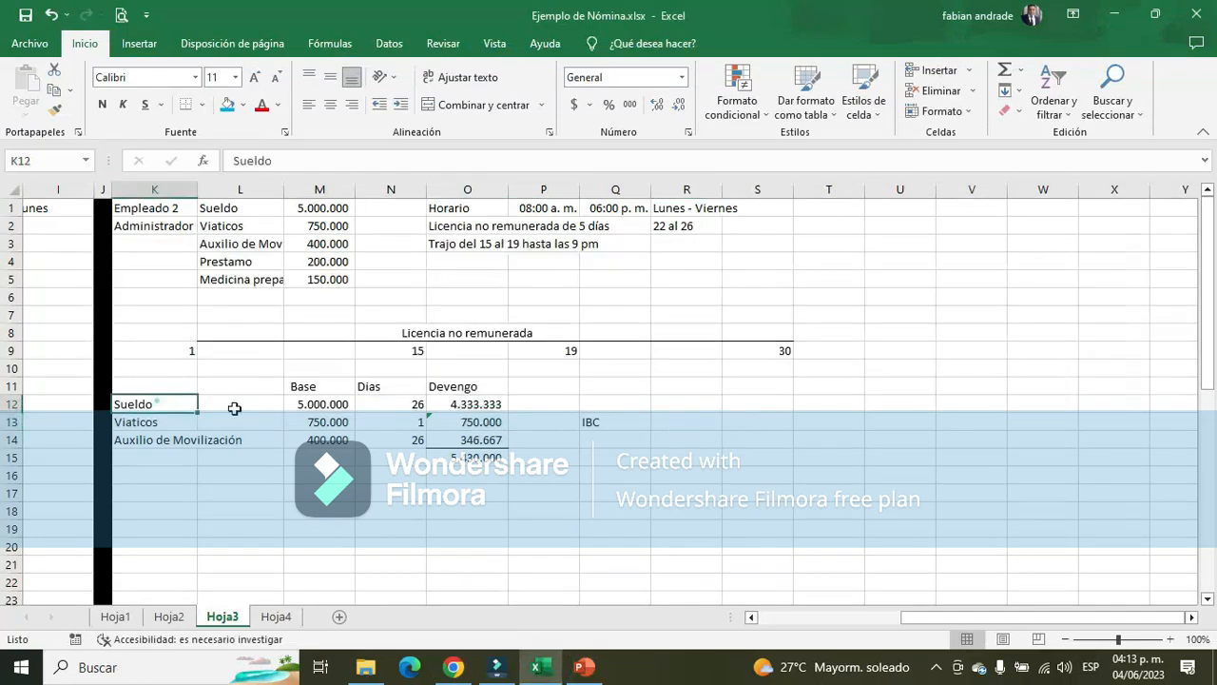
click(314, 406)
click(320, 421)
click(319, 439)
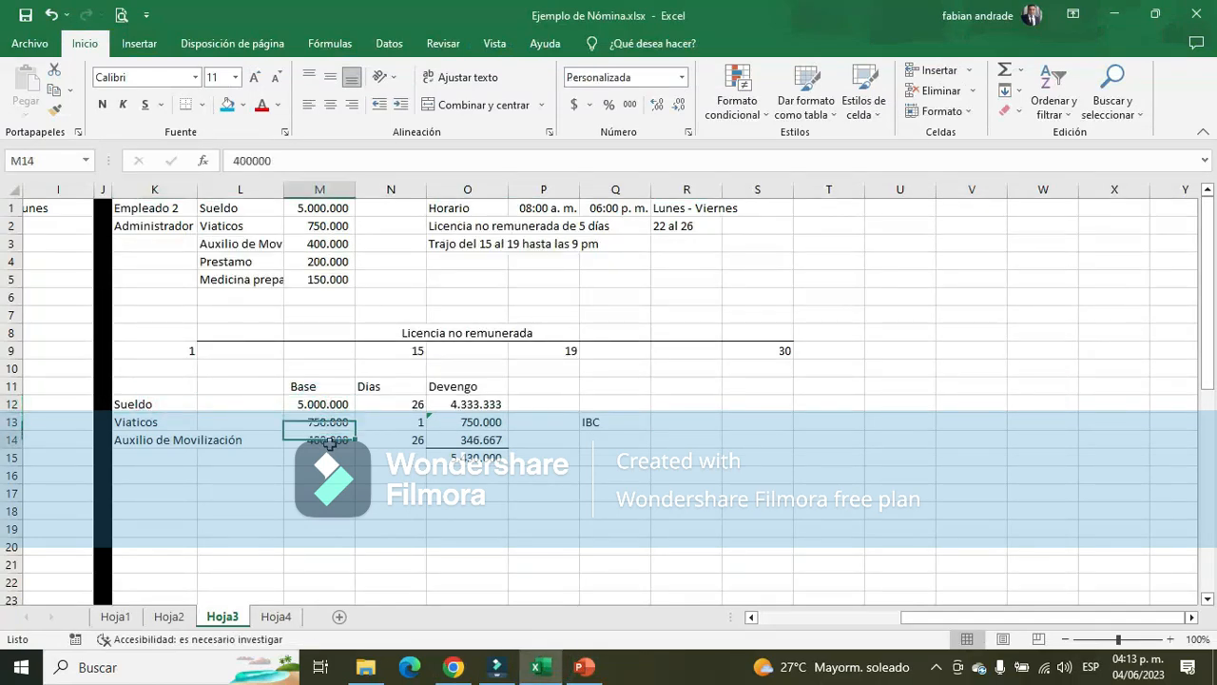
Check the non-income Auxilios concept on slide 3 in PowerPoint against the Auxilio de Movilización row in Excel
key(alt+Tab)
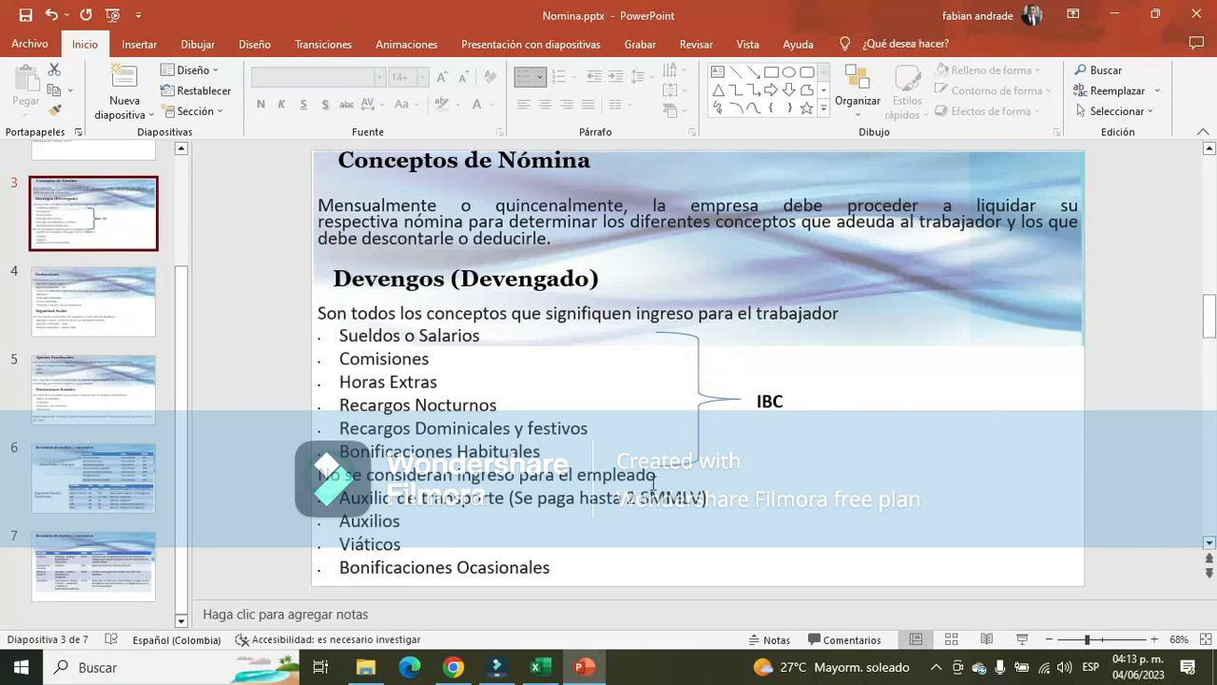
triple_click(326, 475)
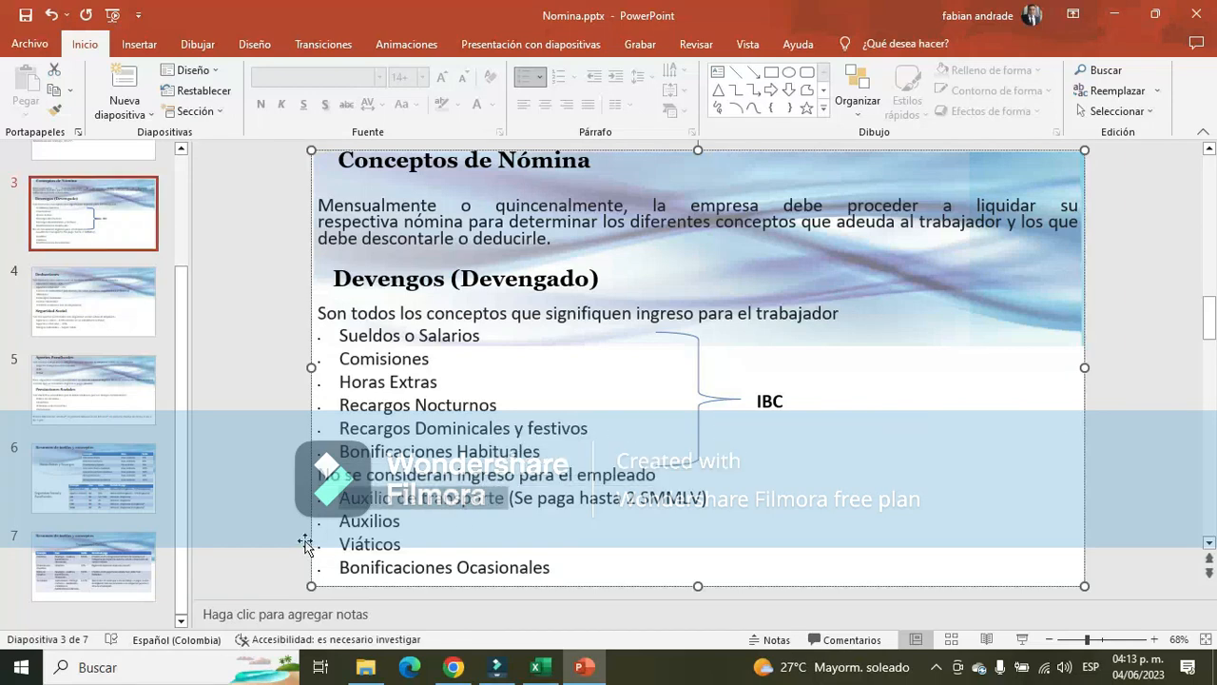
click(330, 523)
drag(340, 523, 398, 526)
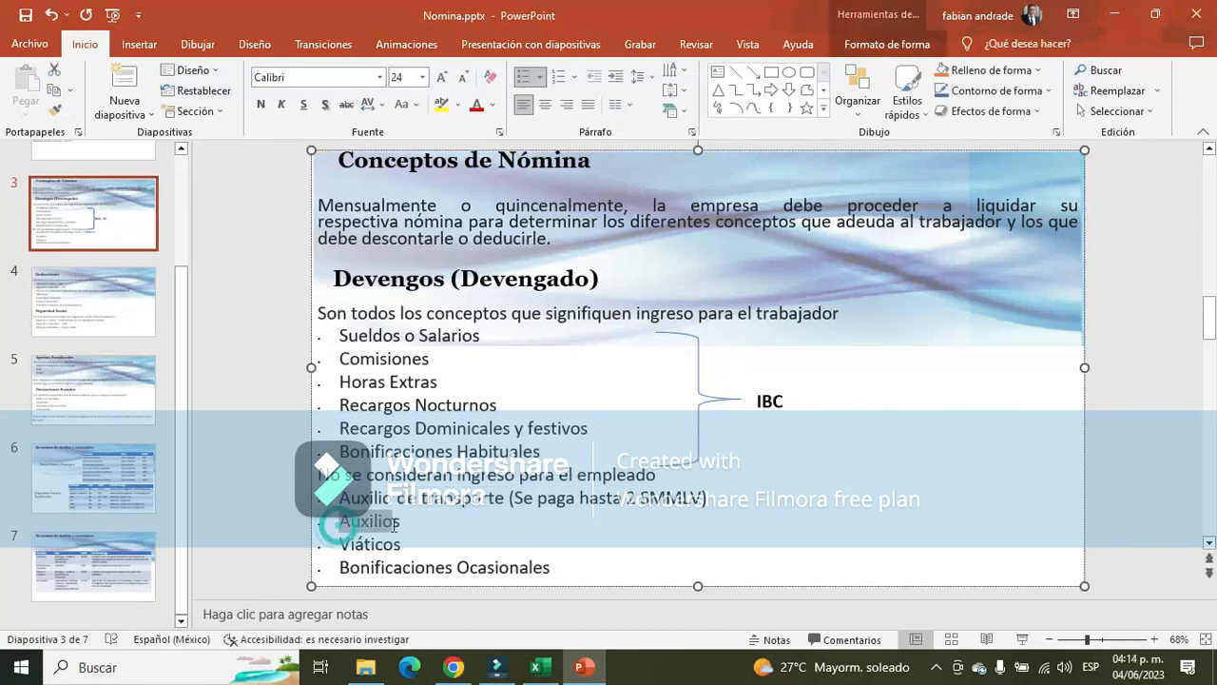
key(alt+Tab)
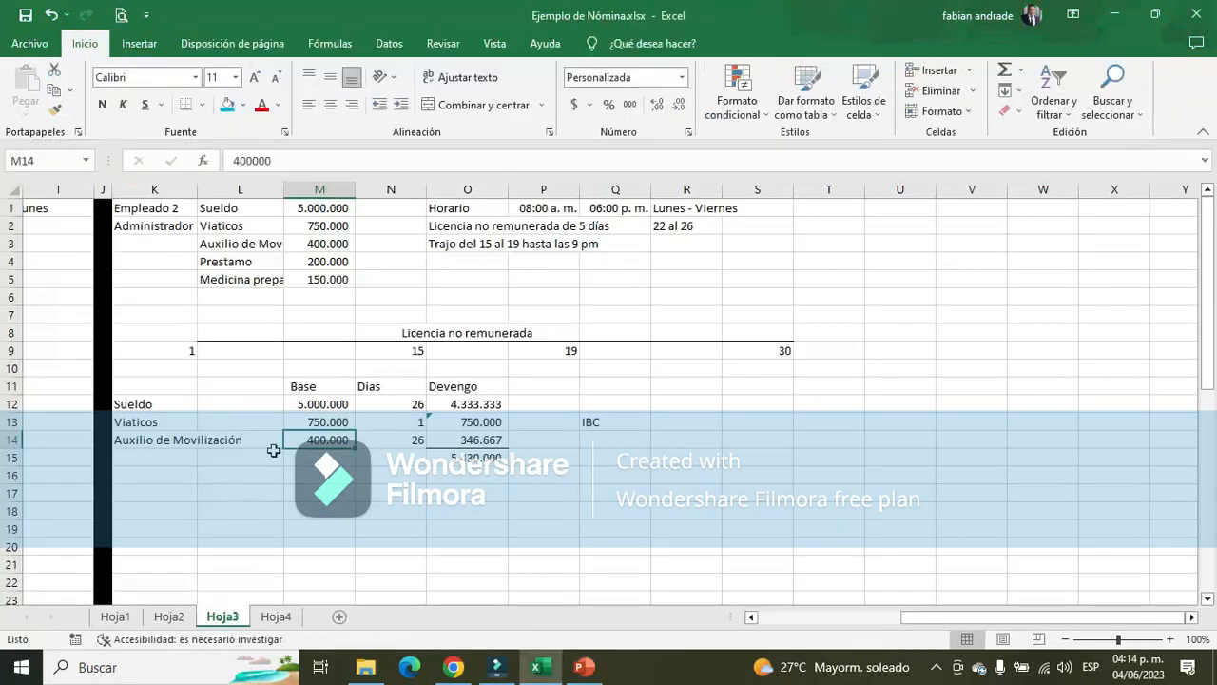
click(138, 439)
click(339, 443)
Compare Bonificaciones Habituales on the PowerPoint slide with the Auxilio de Movilización label and its Devengo in Excel
key(alt+Tab)
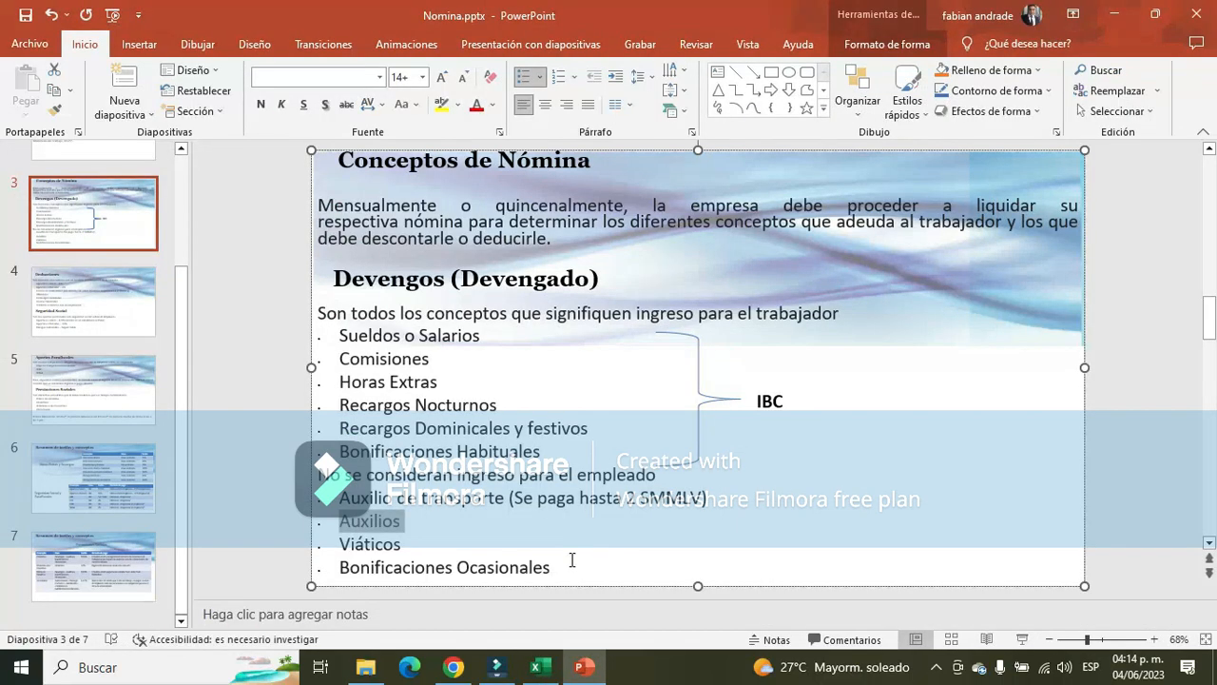
drag(340, 451, 542, 453)
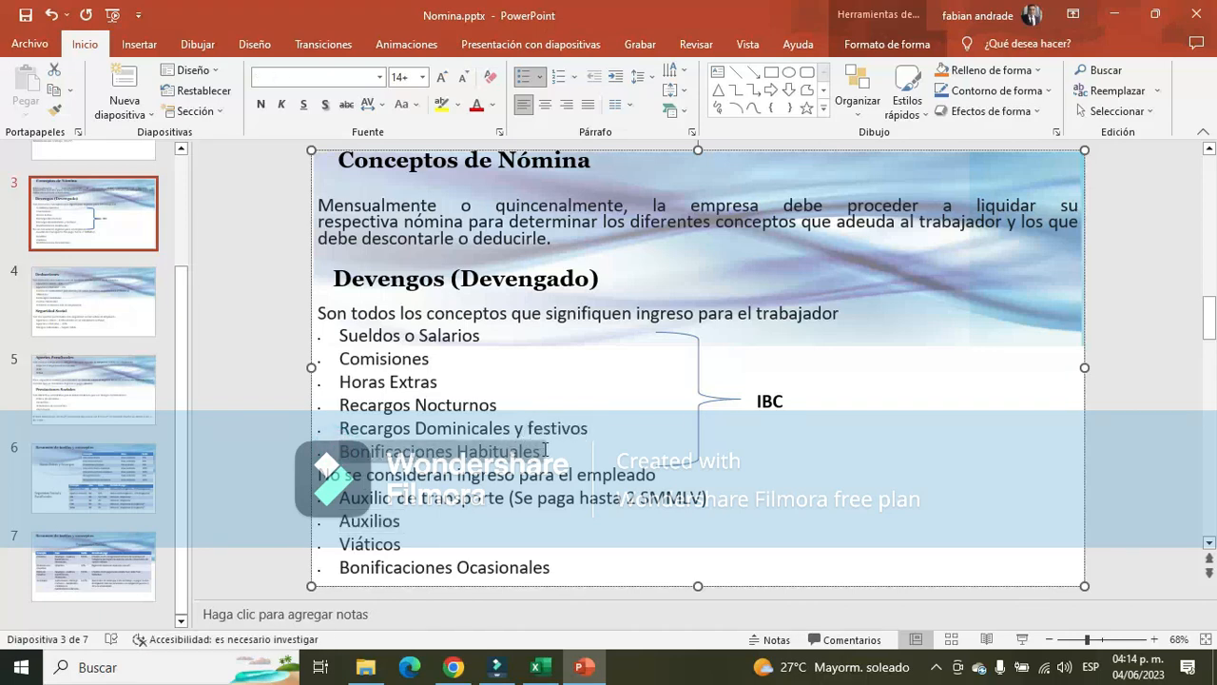
key(alt+Tab)
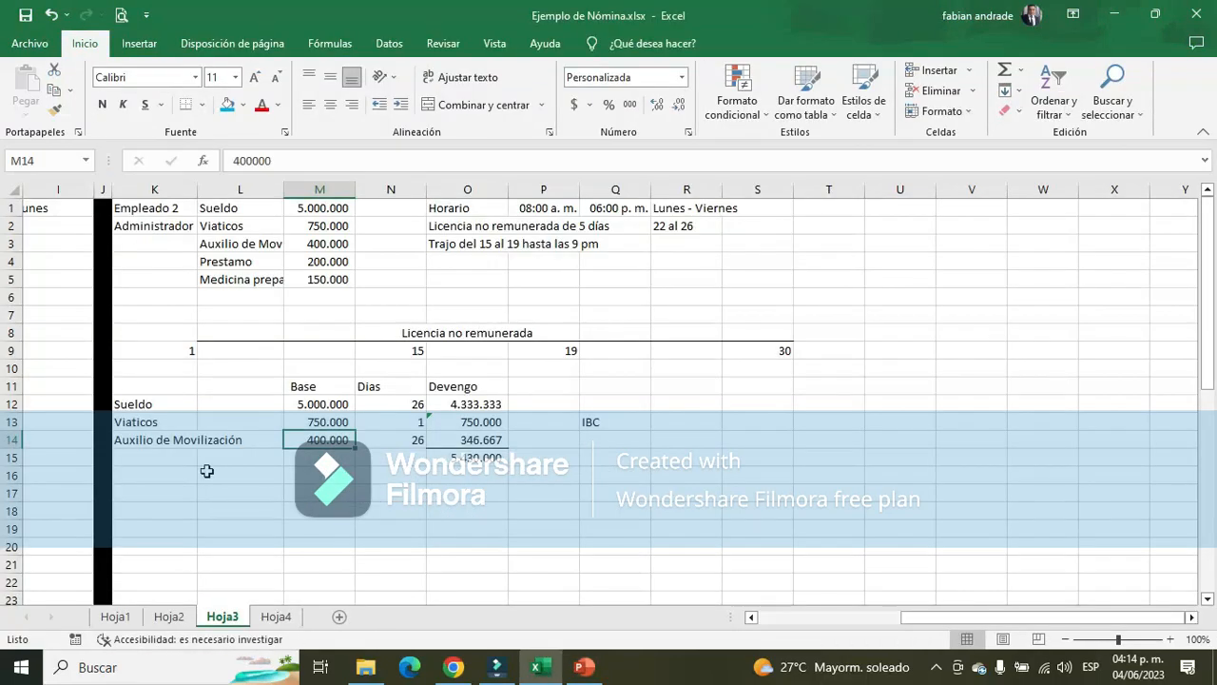
click(128, 442)
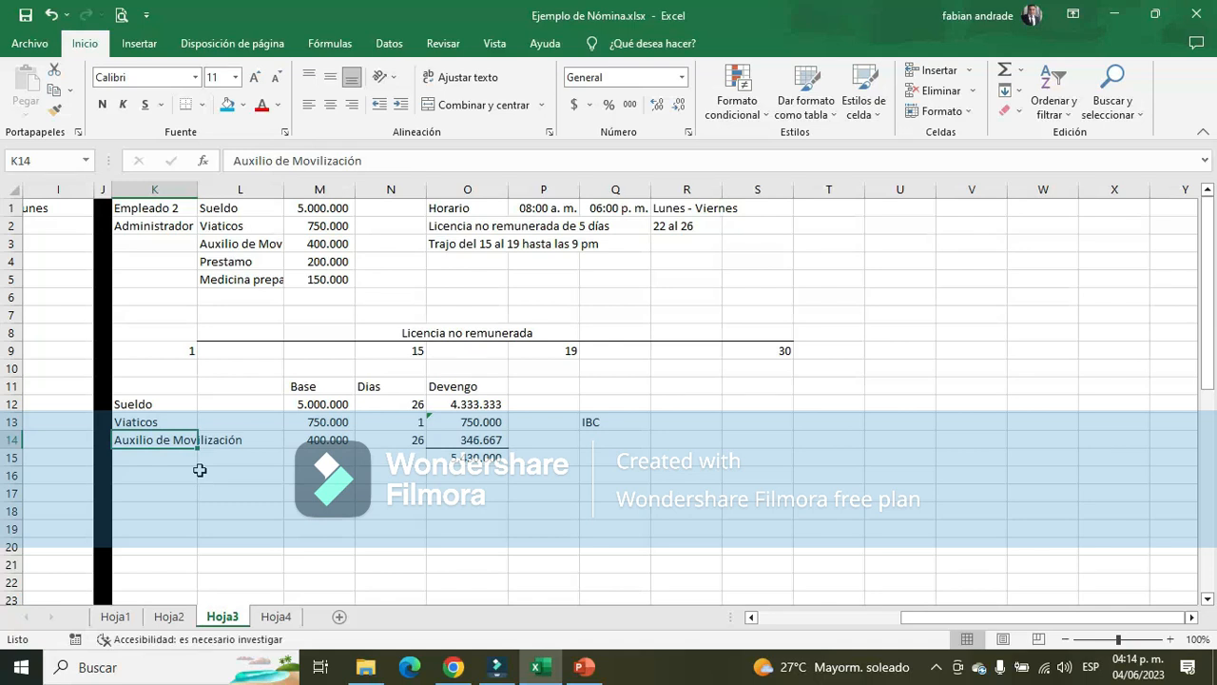
click(478, 439)
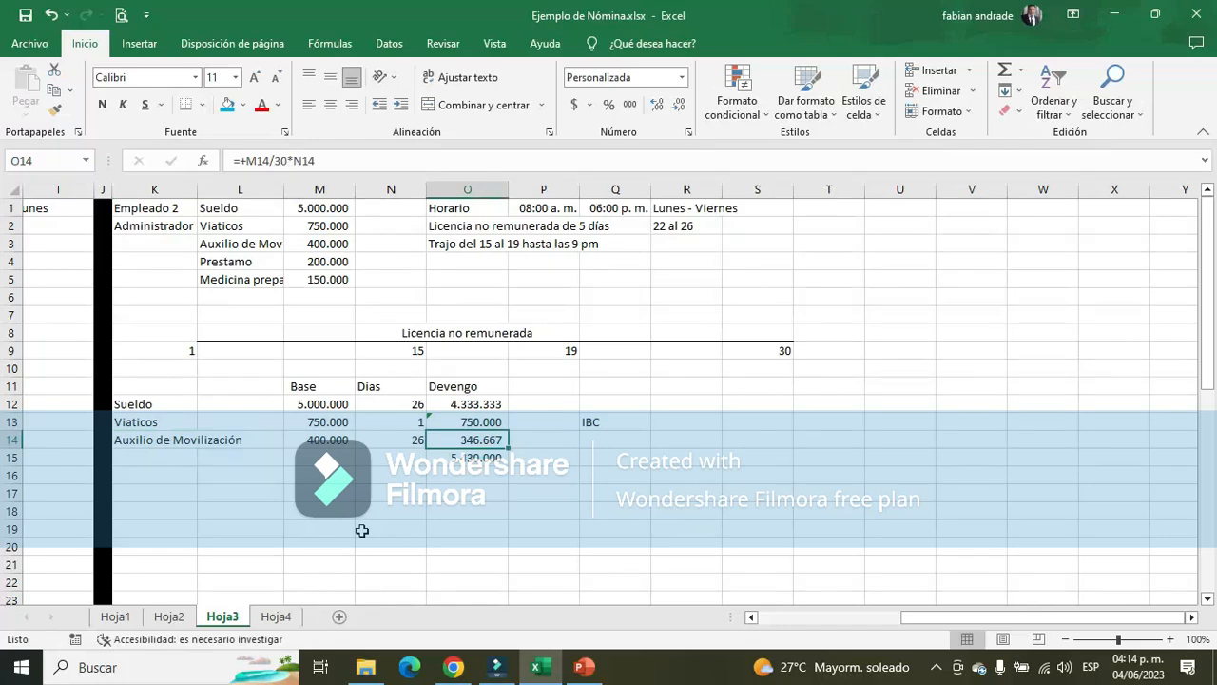
Review Auxilios, Viáticos and Bonificaciones Ocasionales among the non-income concepts on slide 3 in PowerPoint
key(alt+Tab)
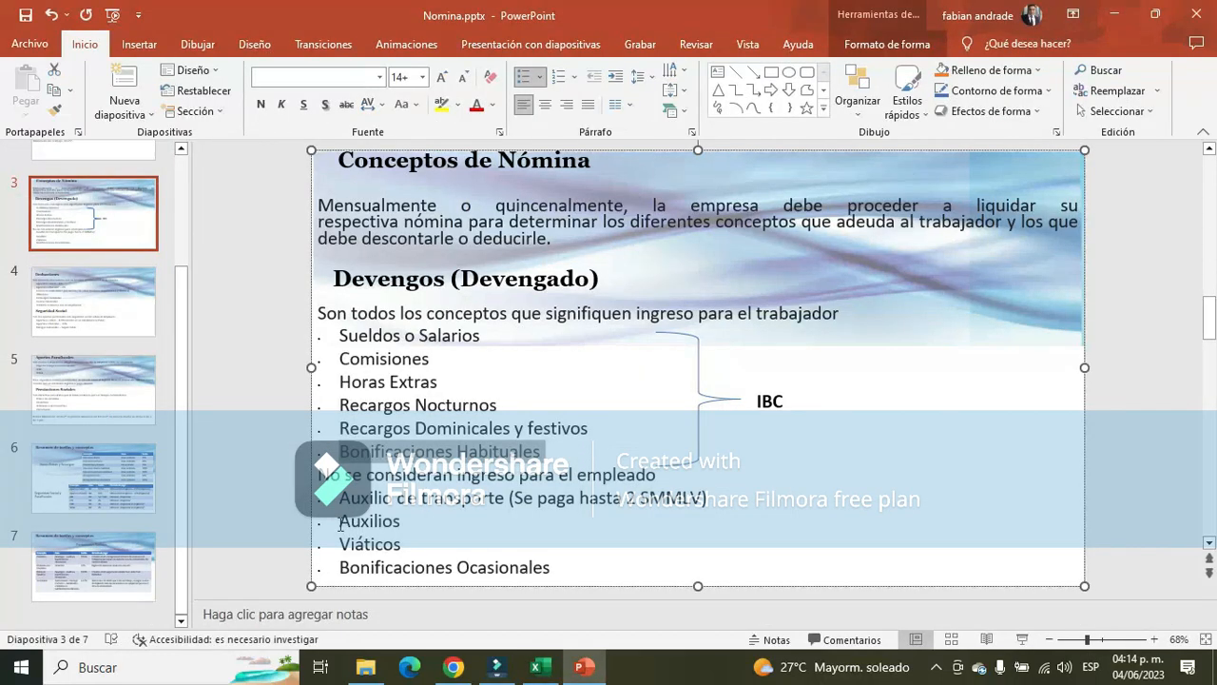
drag(341, 524, 405, 526)
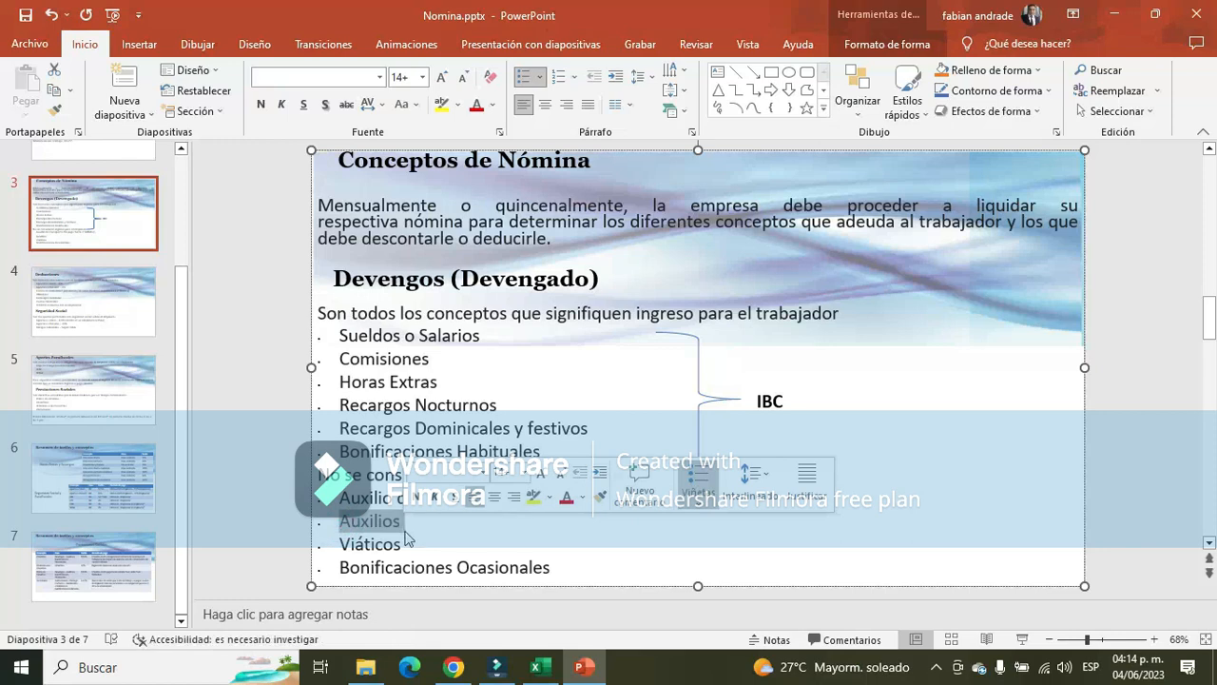
drag(340, 545, 402, 547)
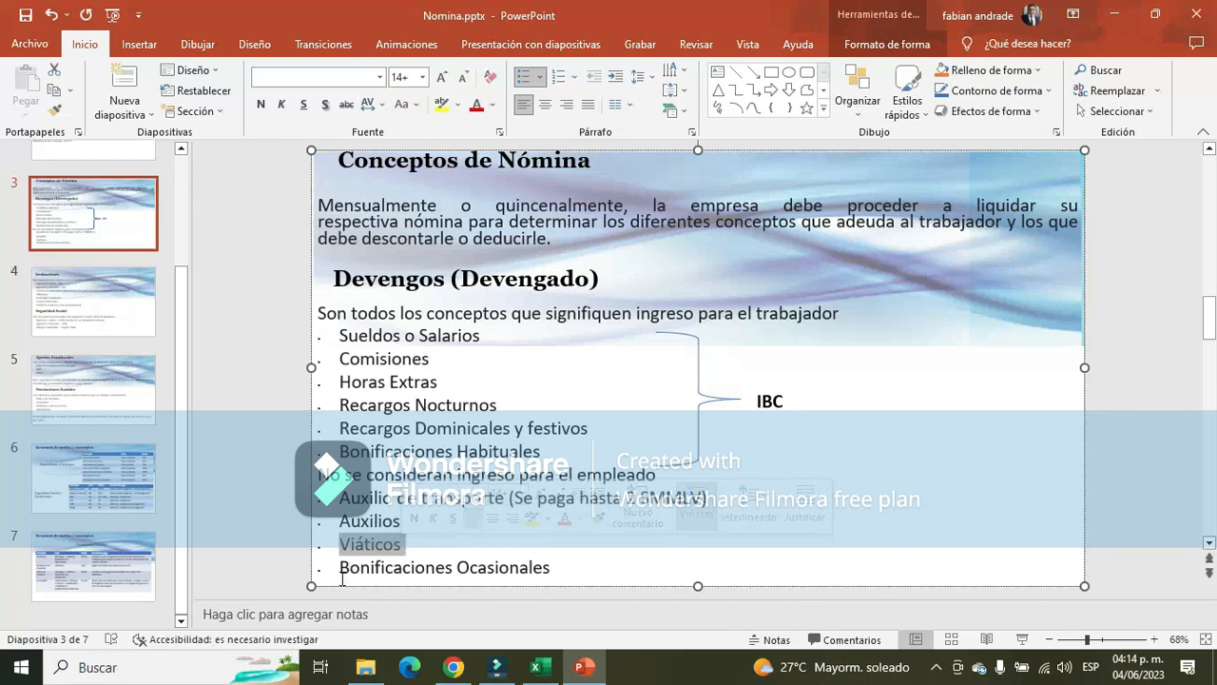
drag(337, 571, 509, 564)
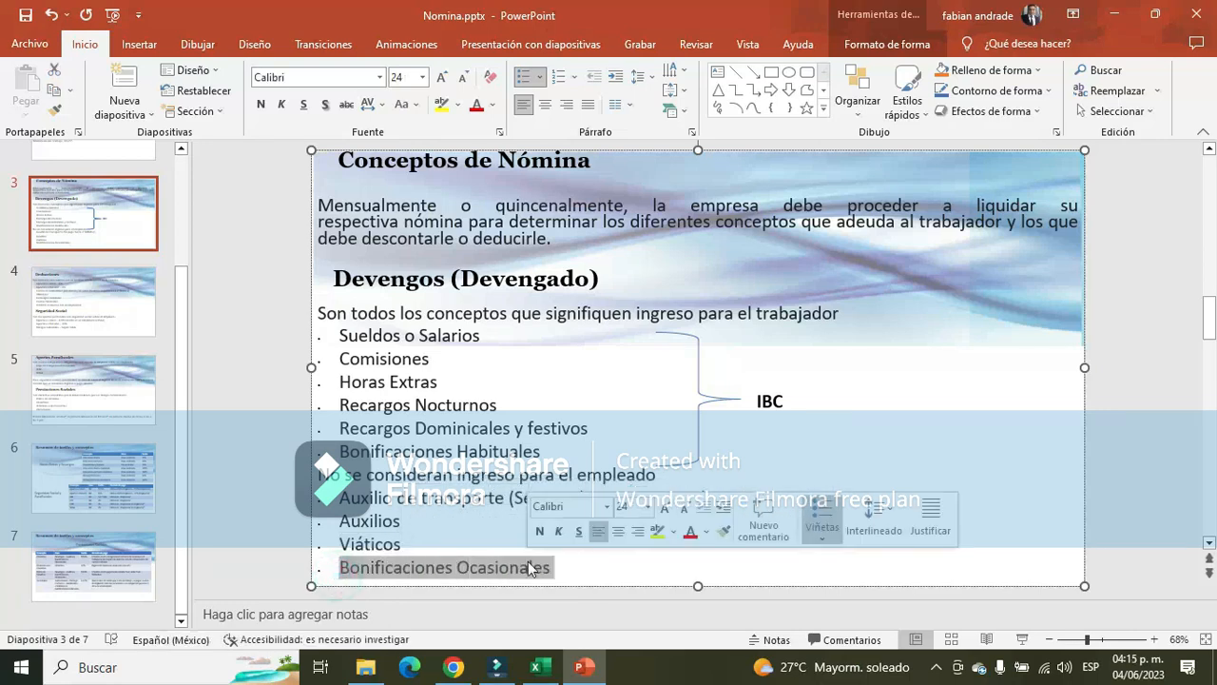
Switch to Excel and set the IBC in R13 equal to the Sueldo Devengo with the formula +O12
key(alt+Tab)
click(673, 425)
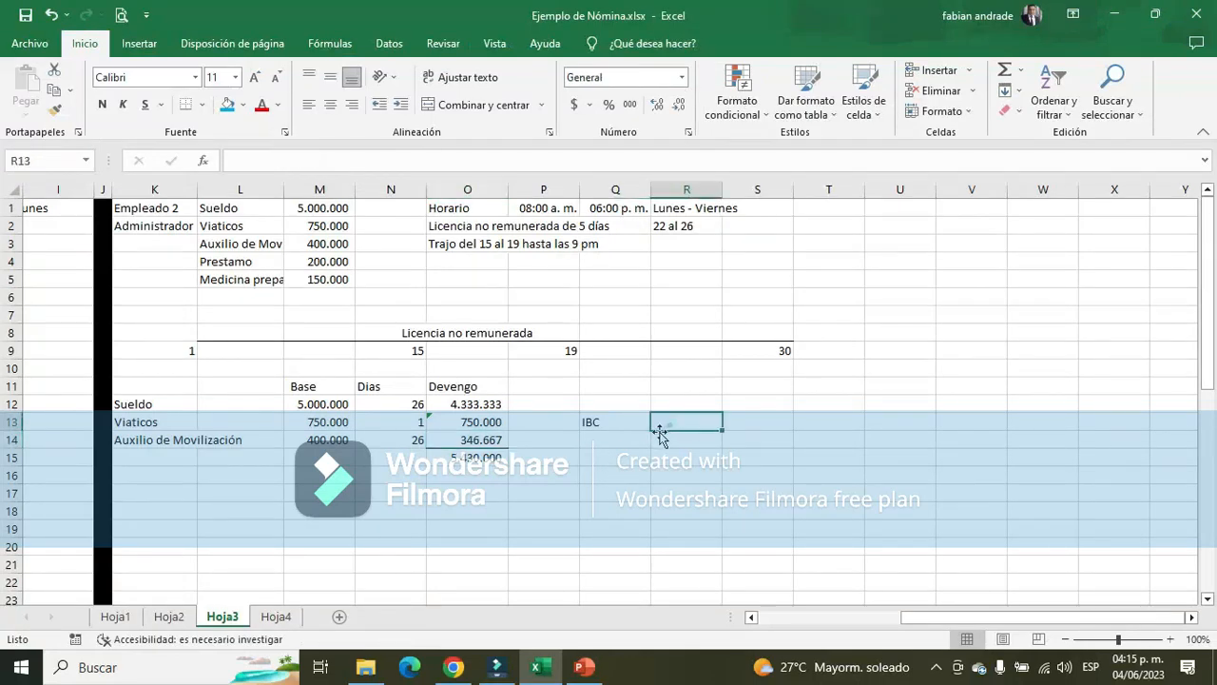
text(+)
click(461, 407)
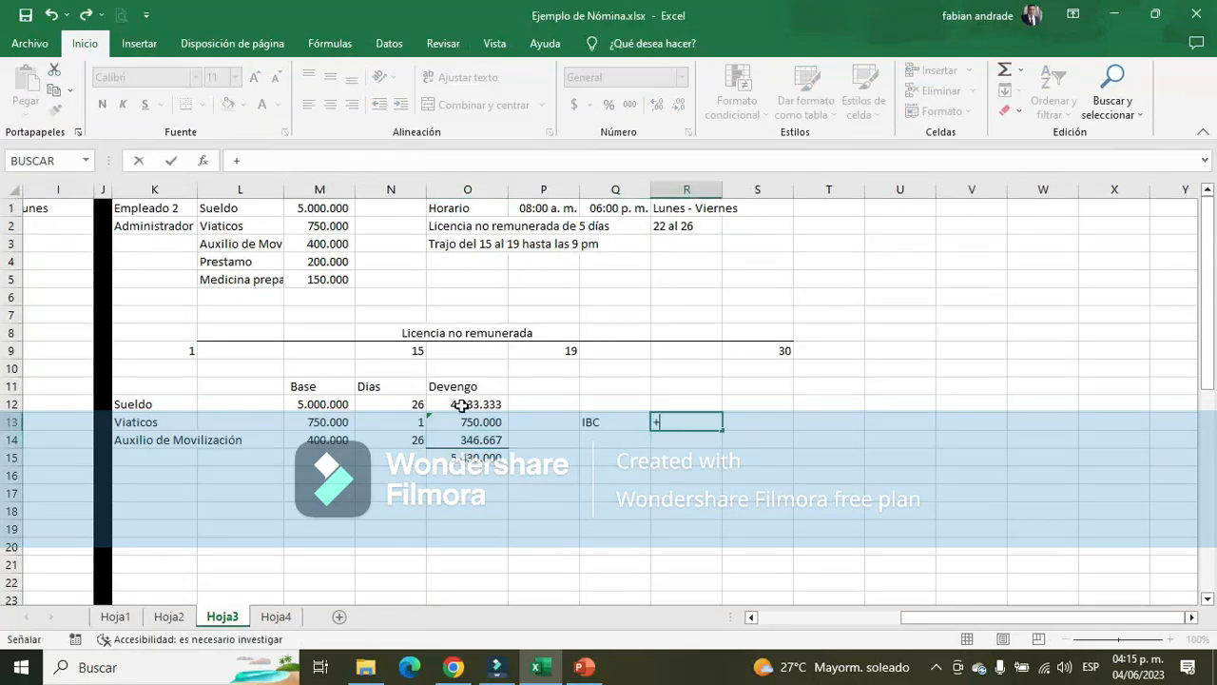
key(Return)
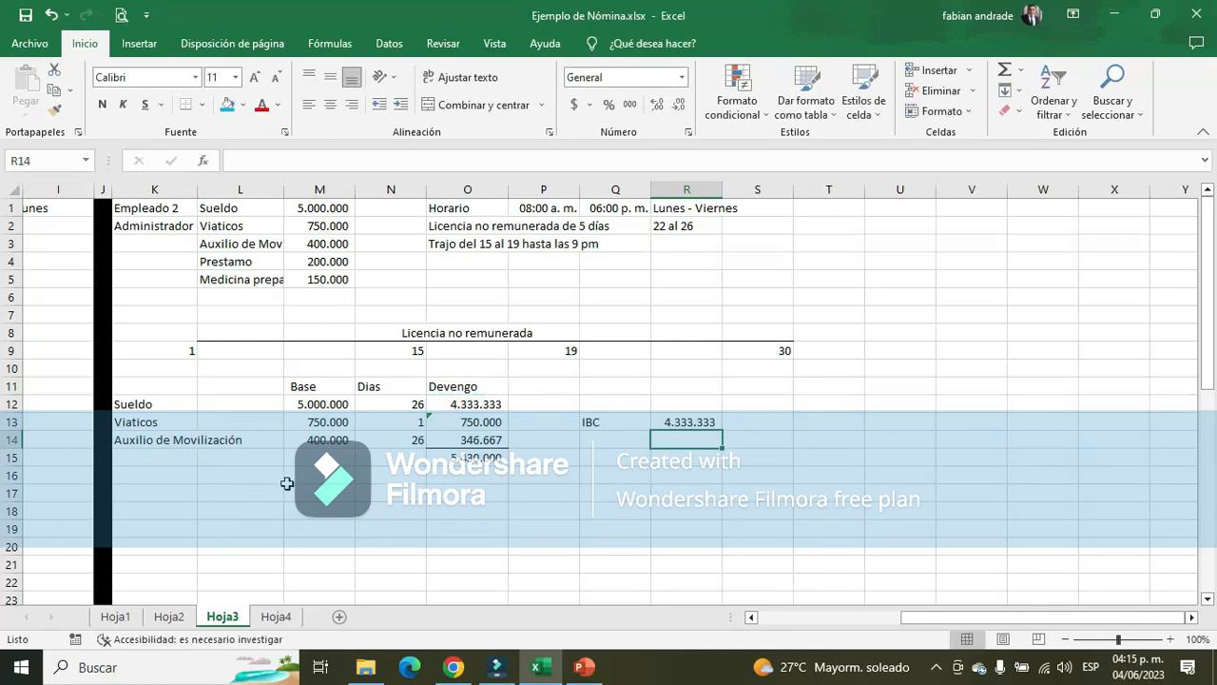
Enter the deduction labels Salud in K16 and Pension in K17 below Empleado 2's earnings
click(170, 476)
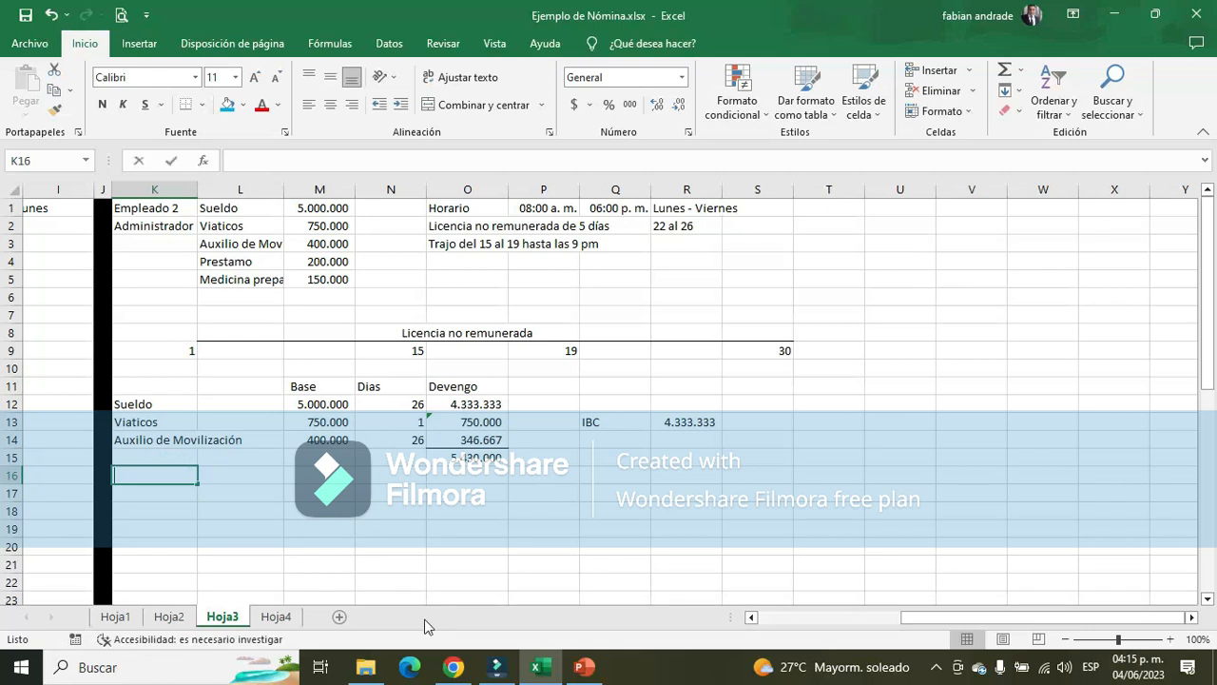
text(SALUD)
key(Return)
key(Up)
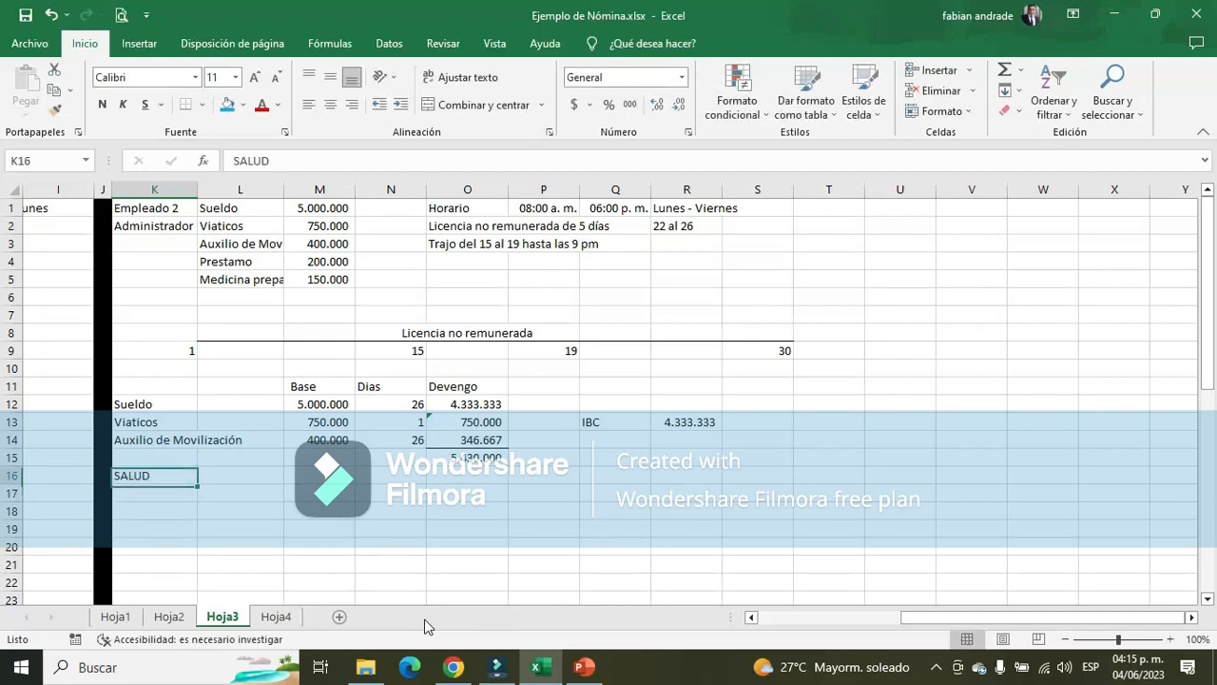
text(Salud)
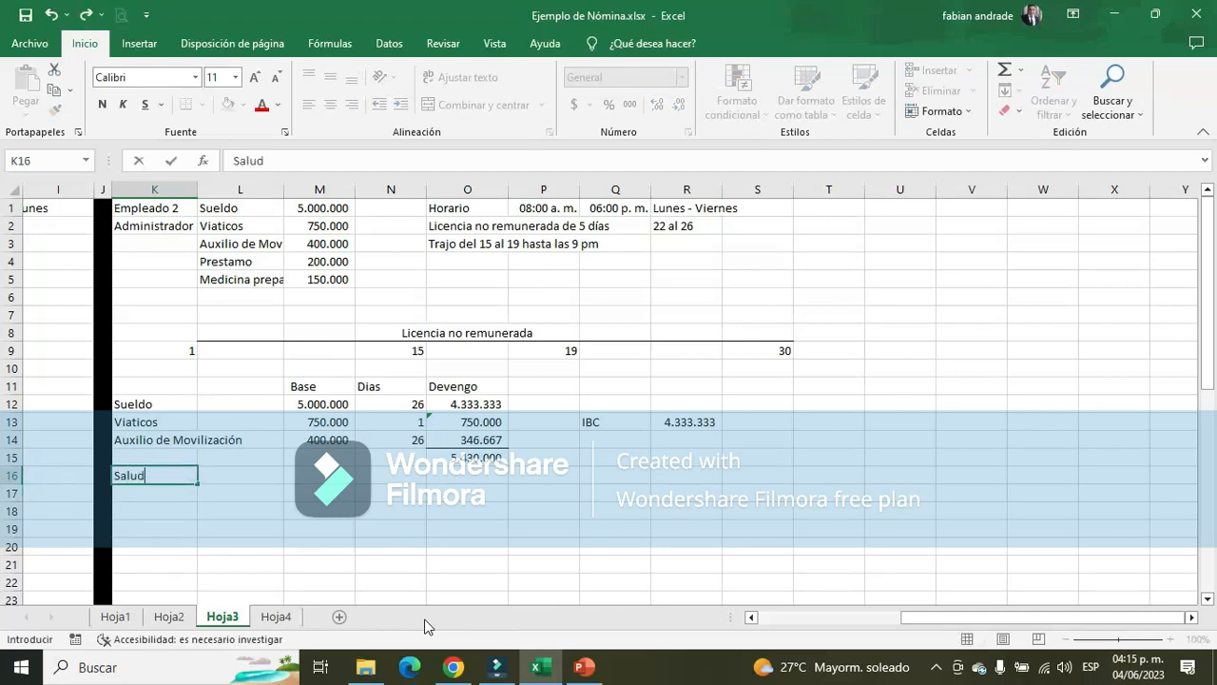
key(Return)
text(Pension)
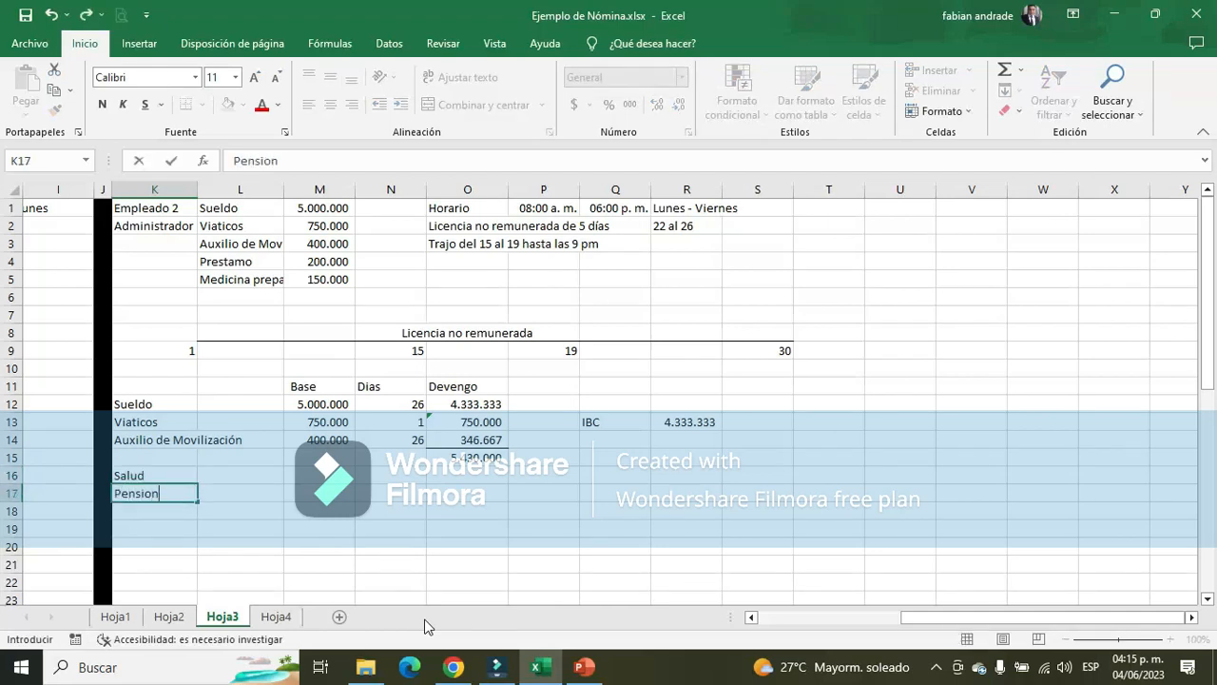
key(Return)
Enter the 4% rate for Salud in N16 and copy it to N17 for Pension
key(Up)
key(Up)
key(Right)
key(Right)
key(Right)
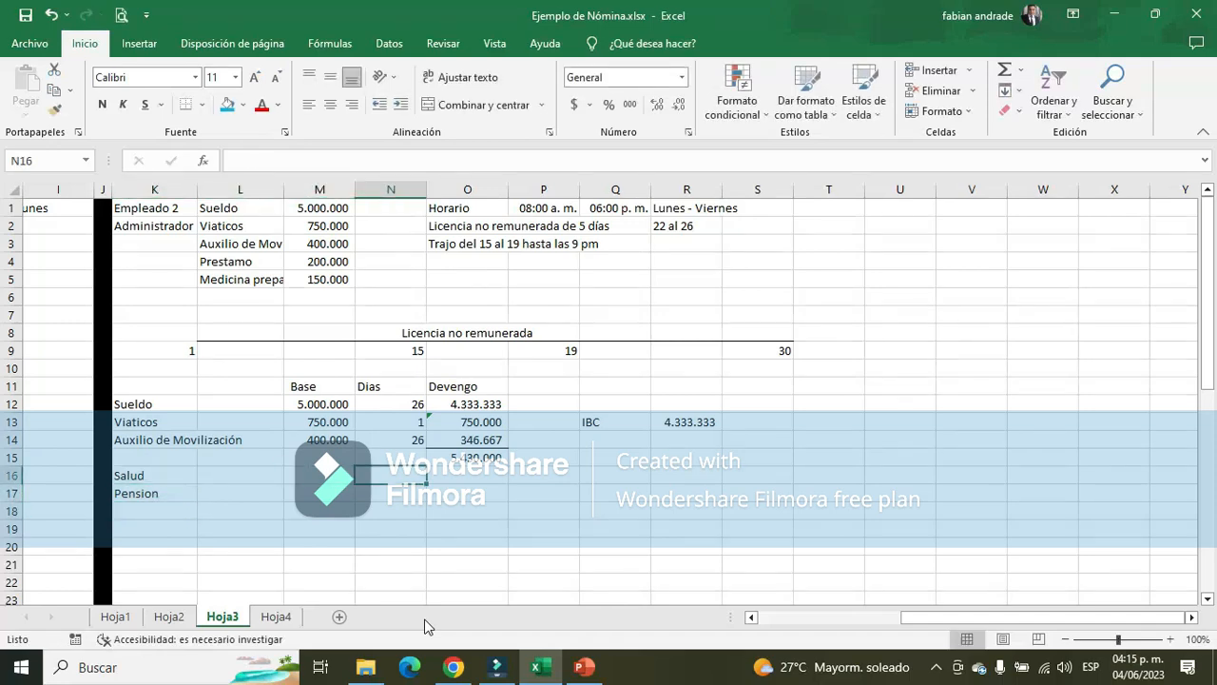
text(4)
key(F2)
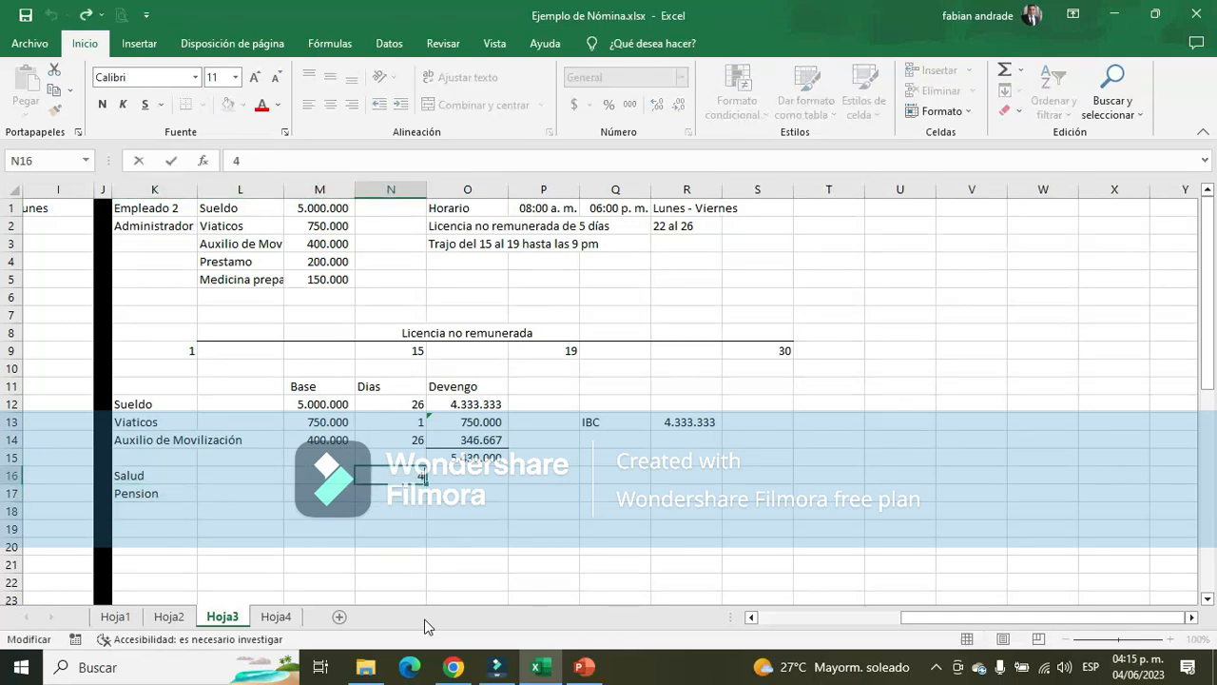
text(%)
key(Return)
key(Up)
key(ctrl+c)
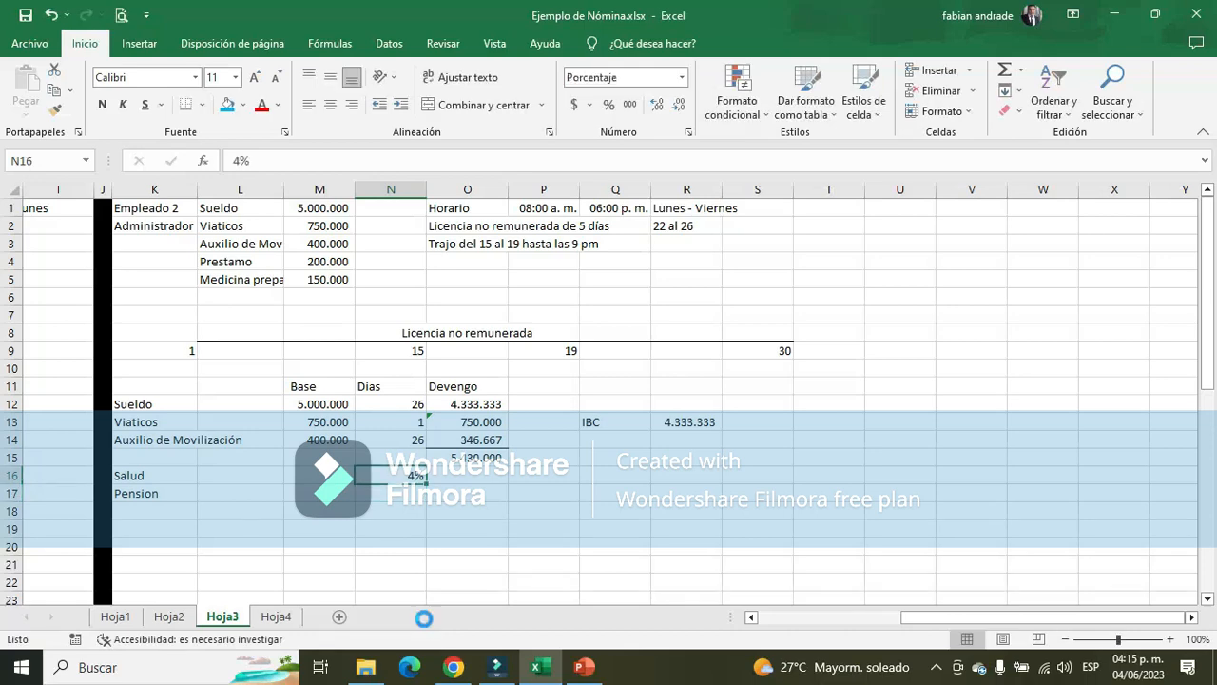
key(Down)
key(Return)
Label the Devengo total row TOTAL DEVENGADO in K15
key(Right)
key(Up)
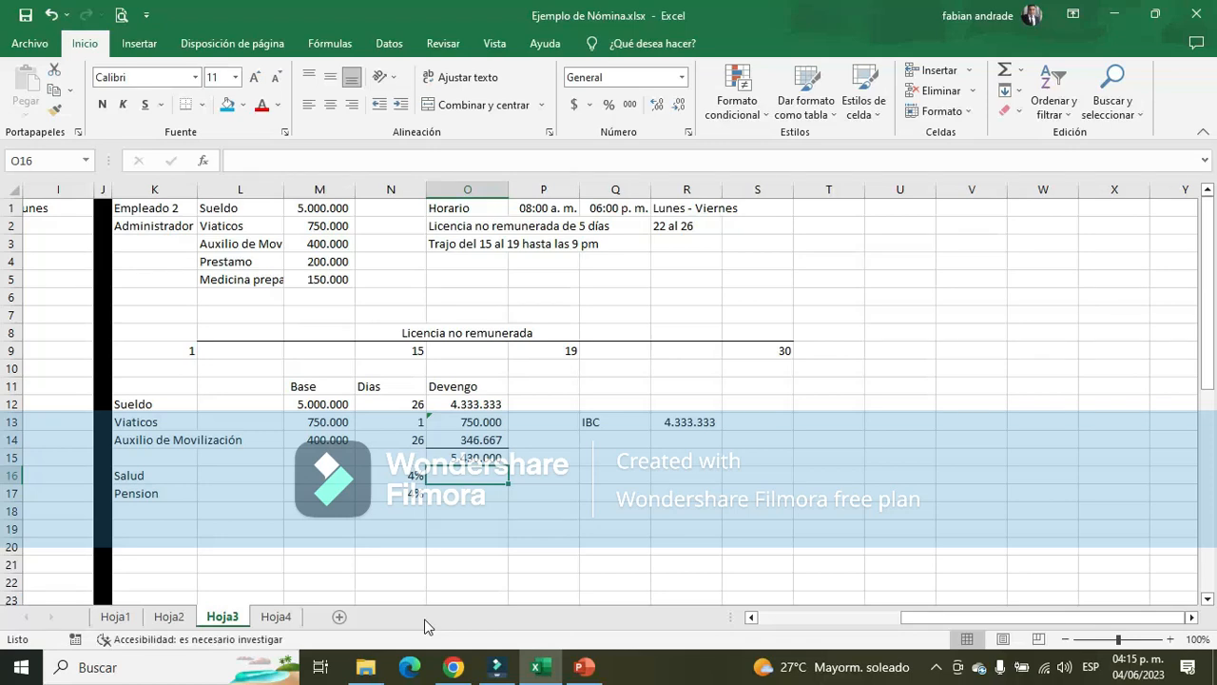
key(Up)
key(Left)
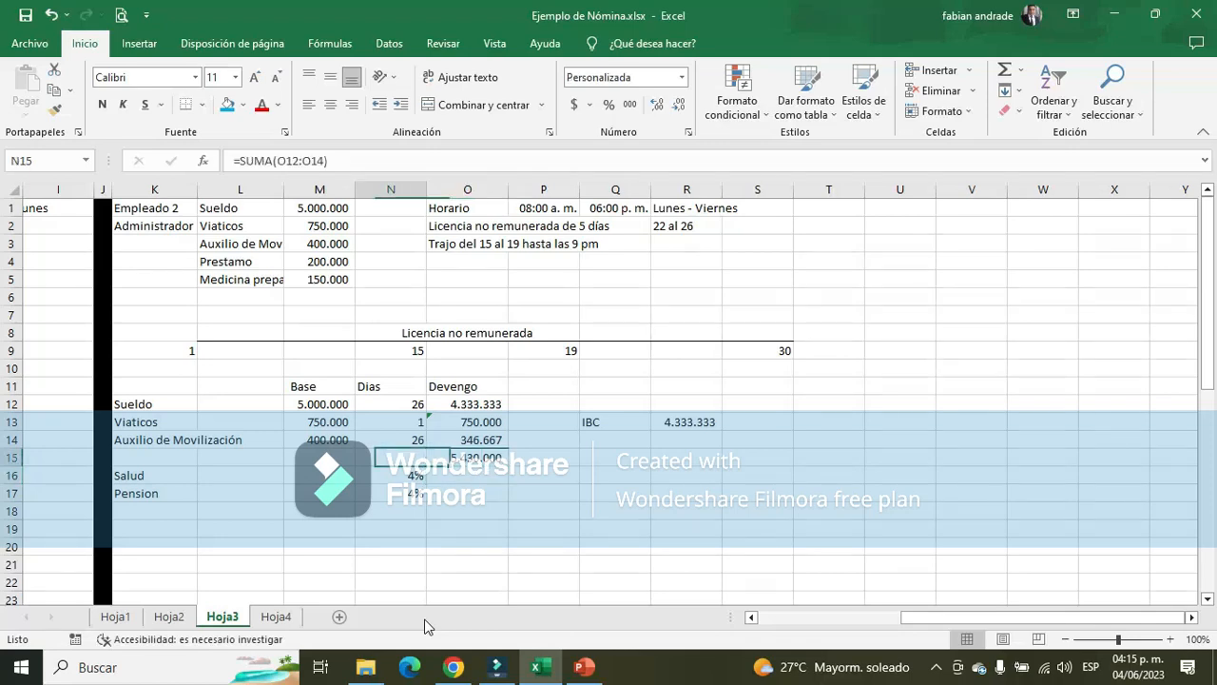
key(Left)
key(Left)
key(Left)
key(Left)
key(Left)
key(Left)
key(Left)
key(Left)
key(Left)
key(Left)
key(Left)
key(Right)
key(Right)
key(Right)
key(Right)
key(Right)
key(Right)
key(Right)
key(Right)
key(Right)
key(Right)
key(Right)
key(Right)
key(Right)
key(Right)
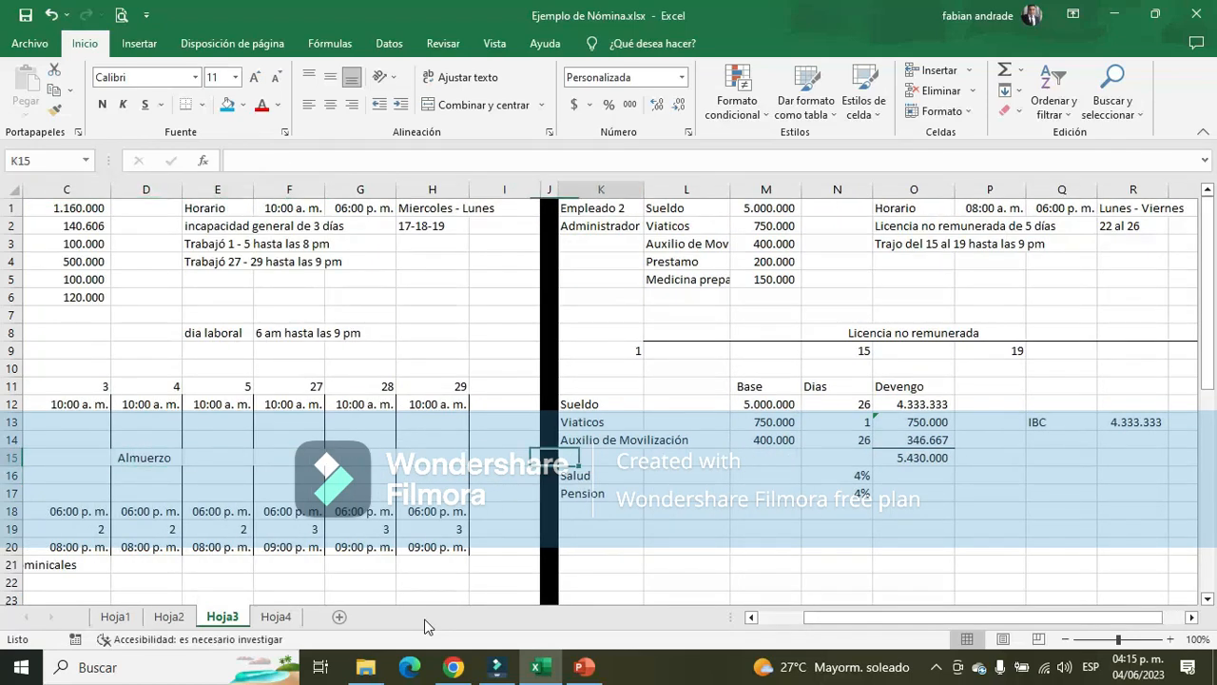
key(Right)
key(Right)
key(Left)
key(Left)
key(Left)
key(Left)
key(Left)
key(Left)
key(Left)
key(Left)
key(Left)
key(Left)
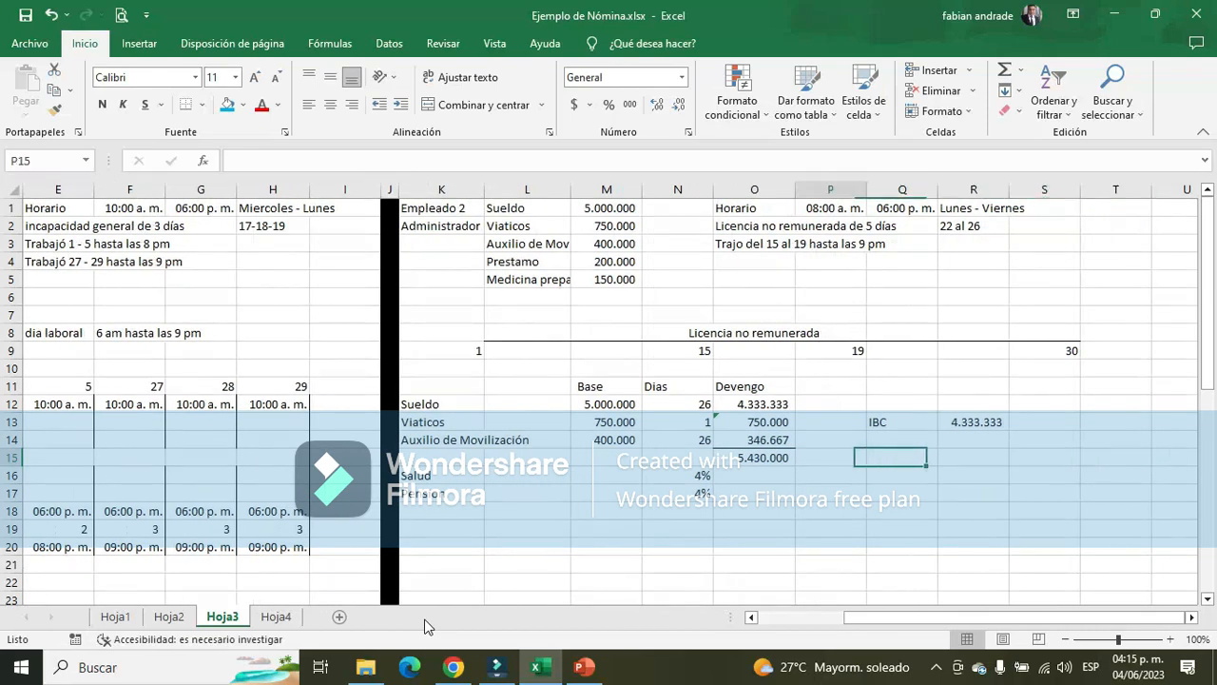
key(Right)
key(Right)
text(TOTA)
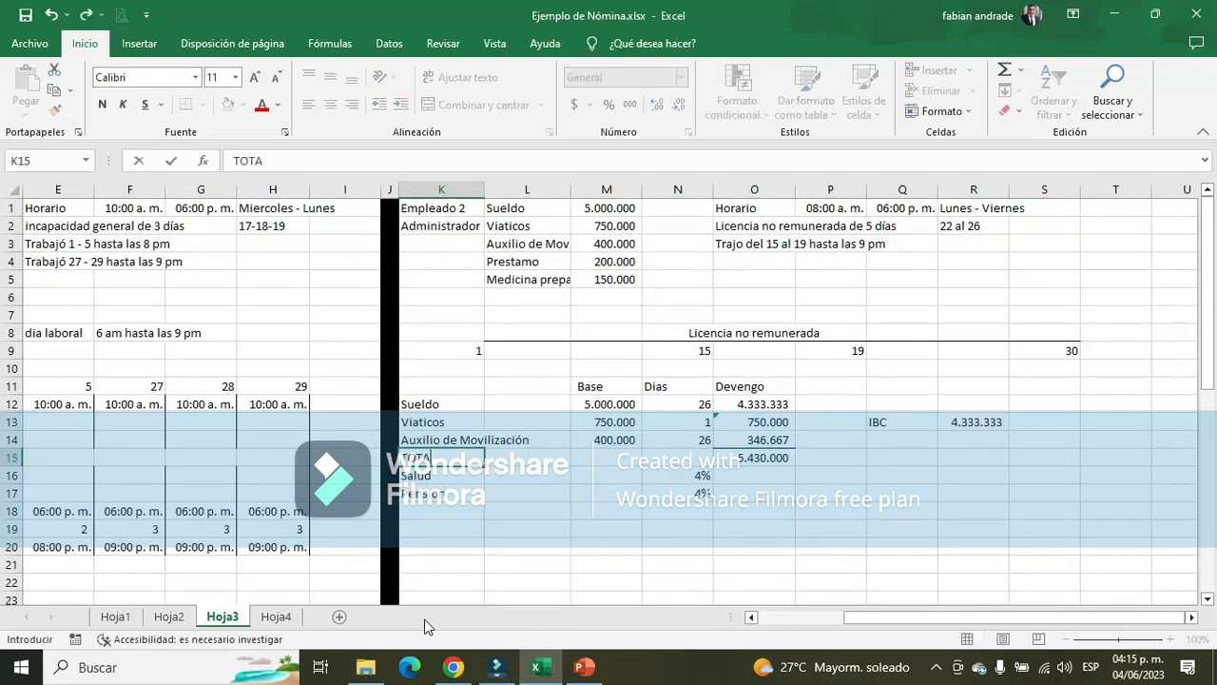
text(L DEVENGADO)
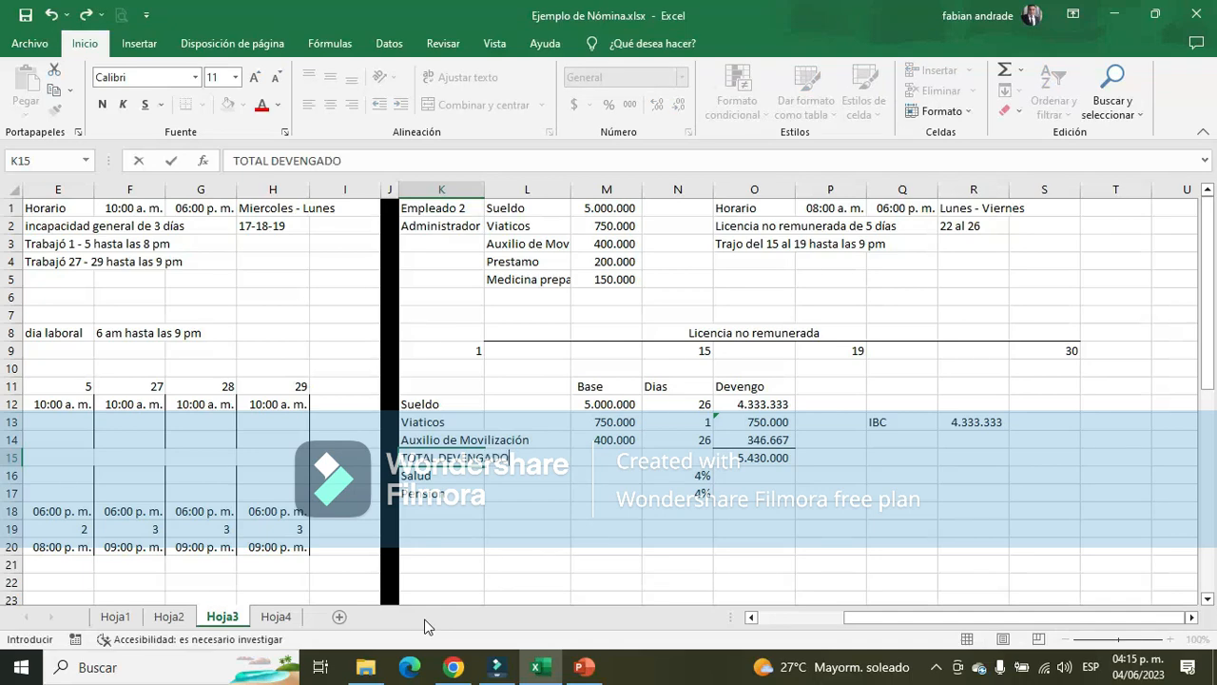
key(Return)
Calculate the Salud deduction in O16 by multiplying the IBC by its 4% rate with the formula +R13*N16
key(Right)
key(Right)
key(Right)
key(Right)
key(Right)
key(Right)
key(Right)
key(Right)
key(Right)
key(Right)
key(Right)
key(Right)
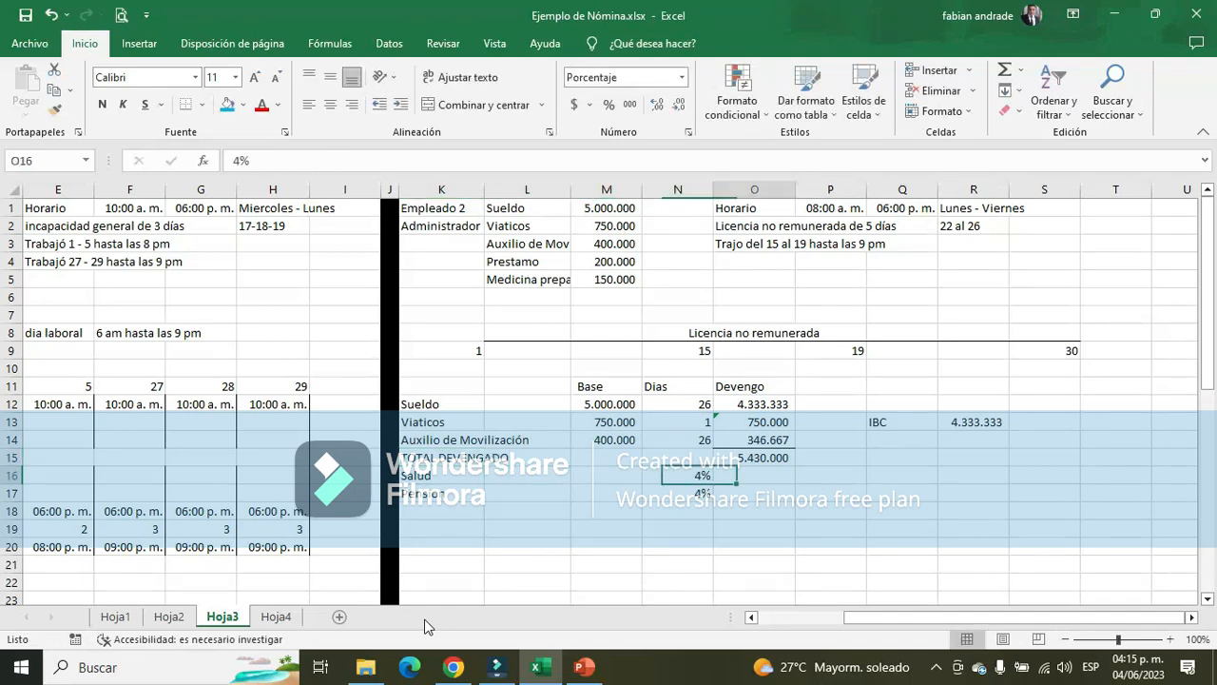
key(Left)
key(Left)
key(Left)
key(Left)
key(Left)
key(Left)
key(Left)
key(Left)
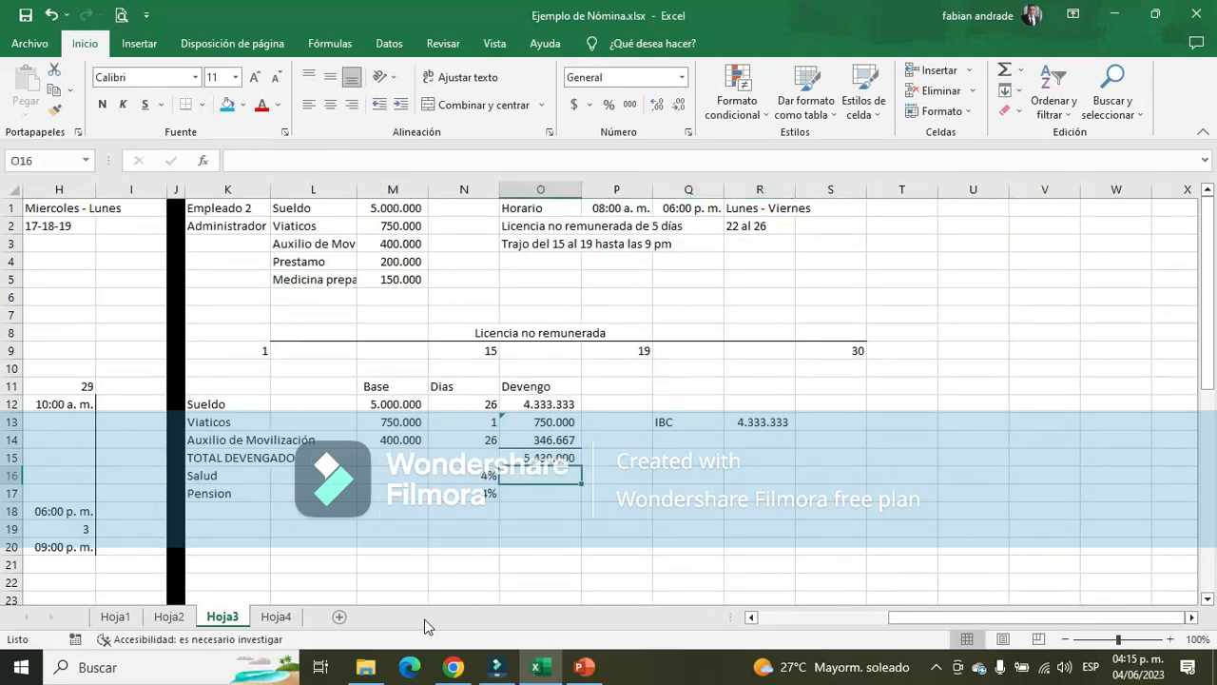
text(+)
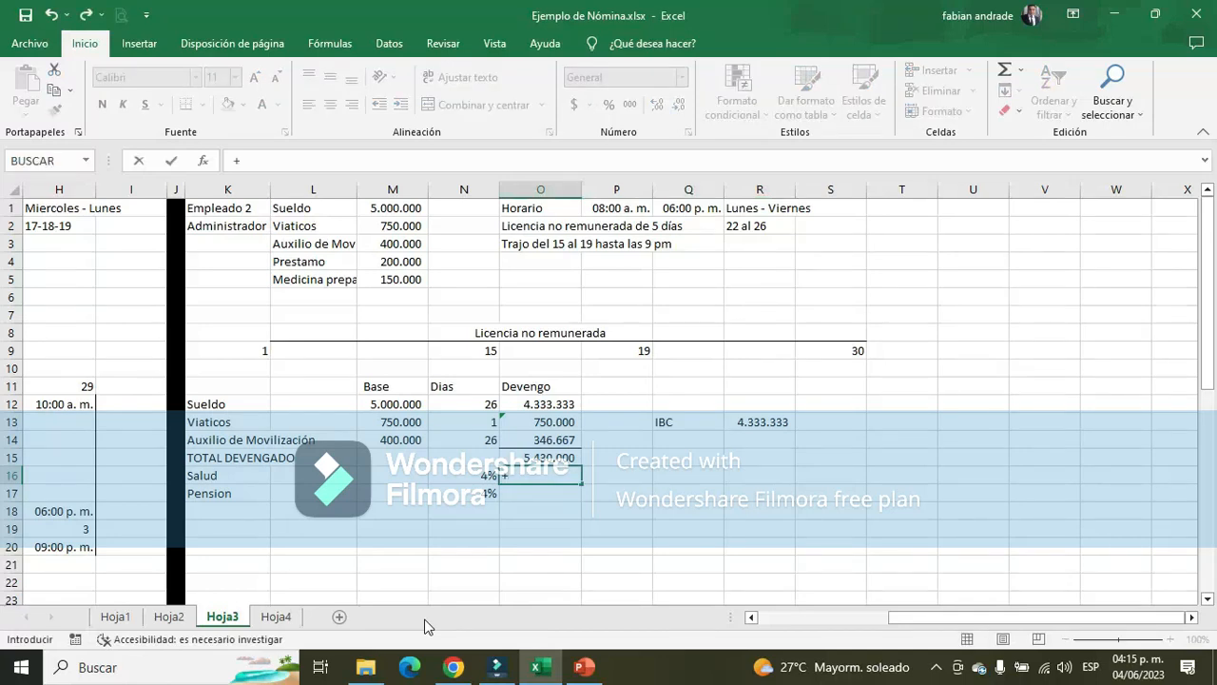
click(760, 421)
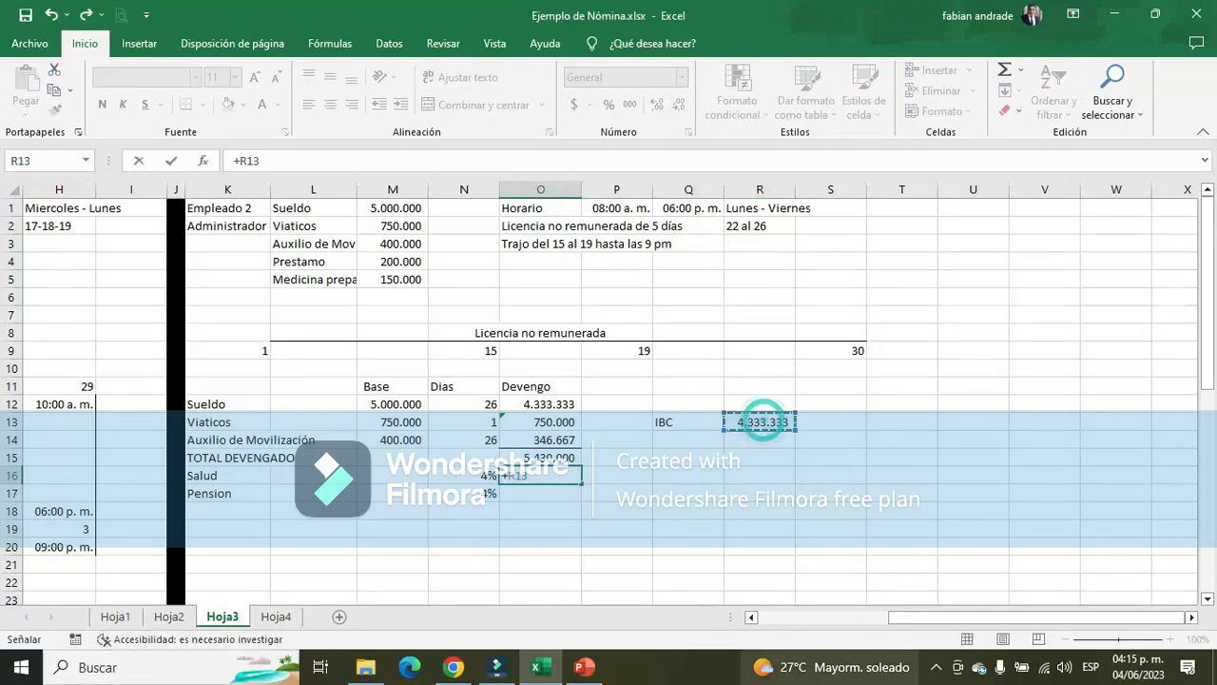
text(*)
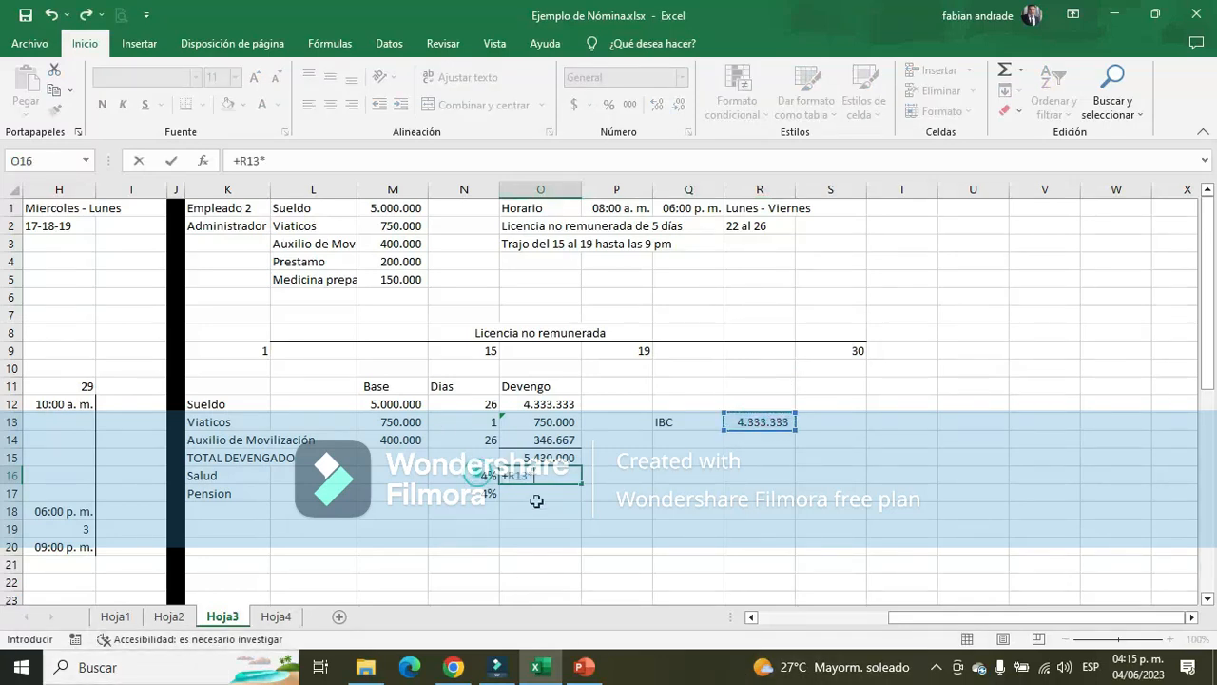
key(Left)
key(Return)
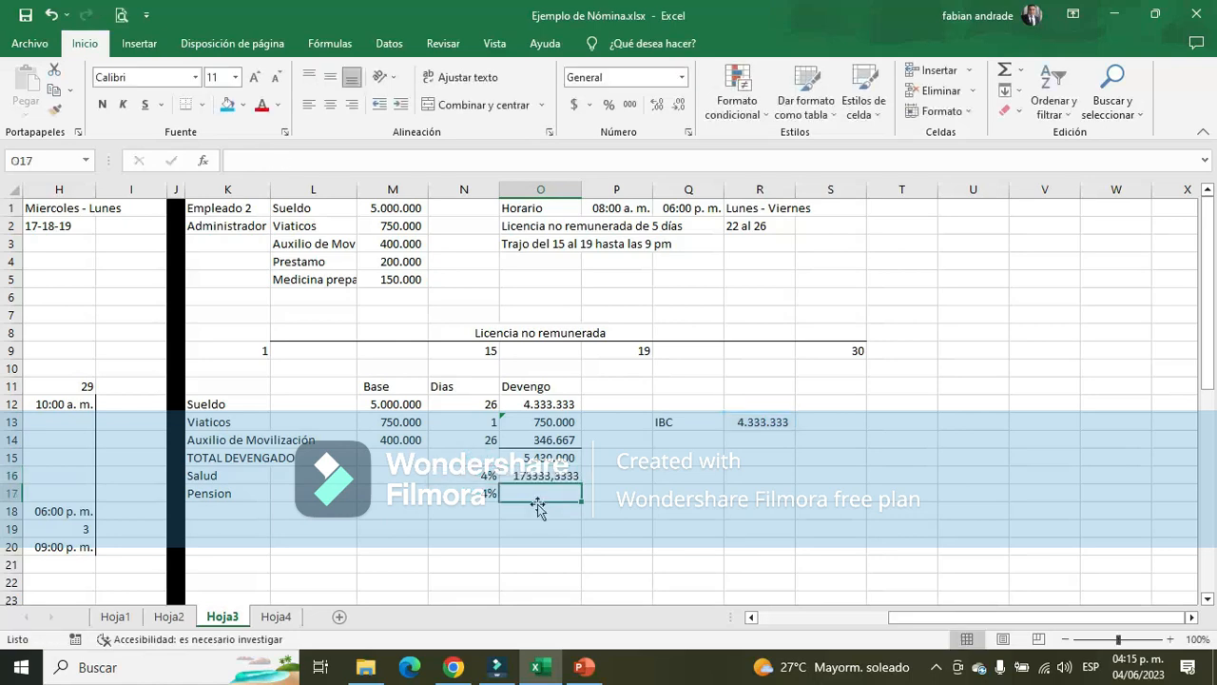
Calculate the Pension deduction in O17 from the IBC and its rate with the formula +R13*N17
text(+)
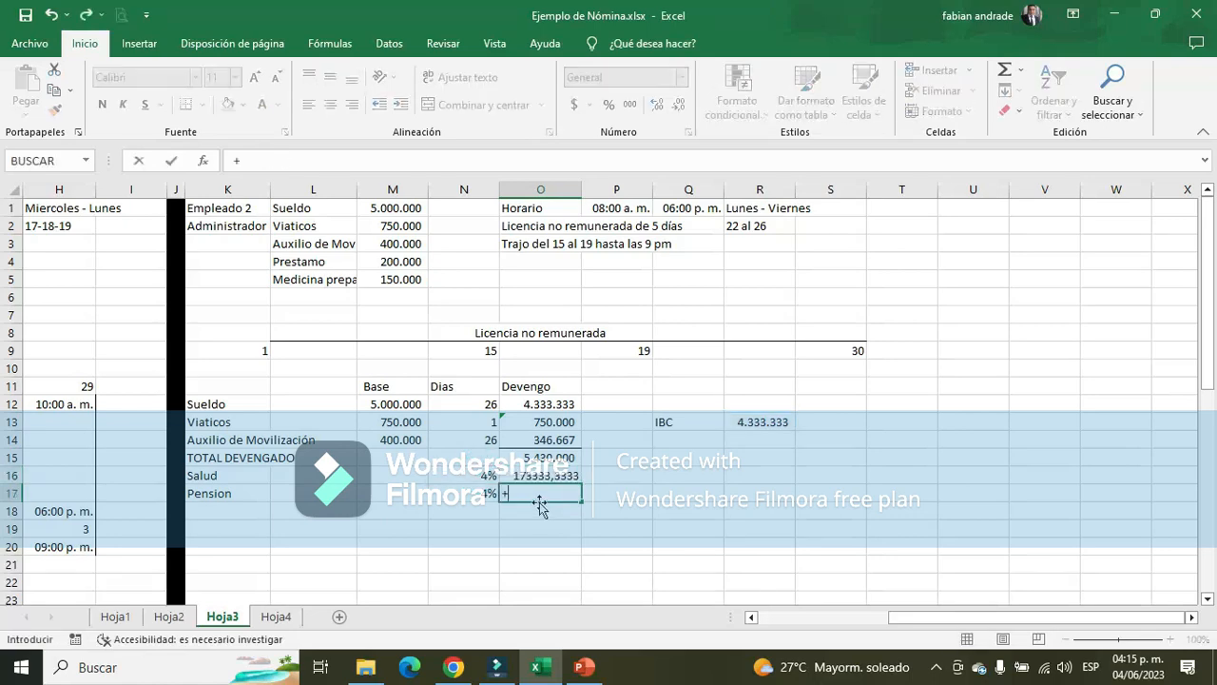
click(769, 421)
text(*)
click(483, 492)
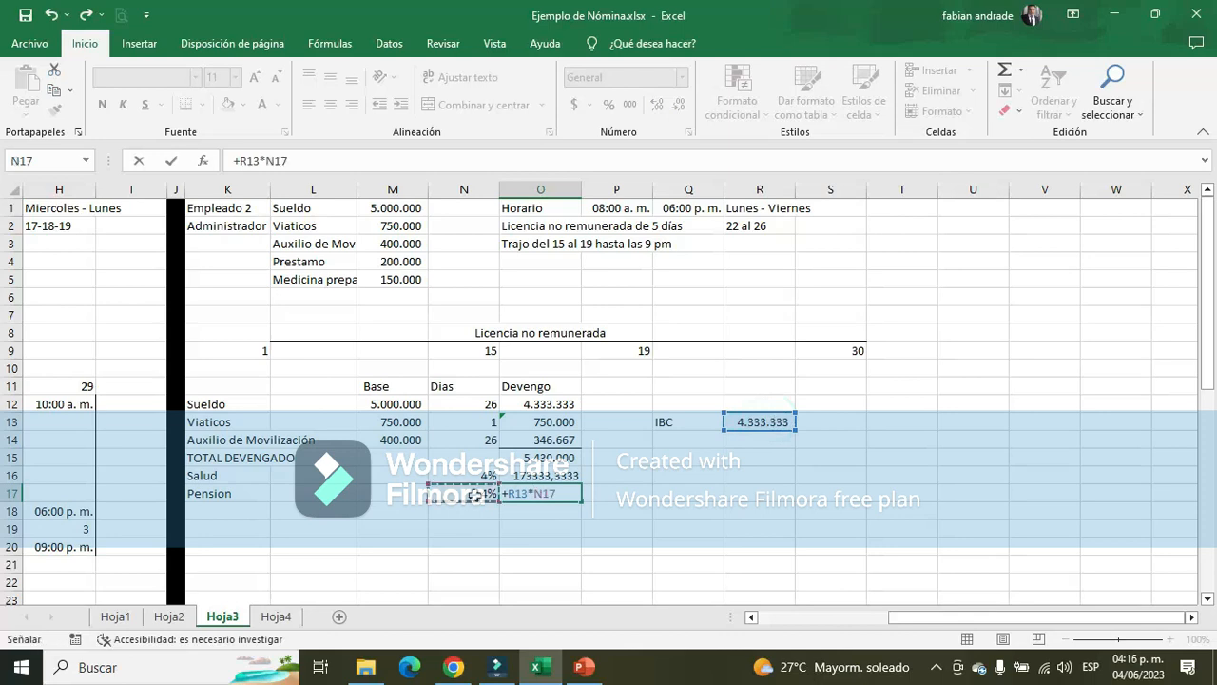
key(Return)
Format the Salud and Pension amounts in O16:O17 with a thousands separator and no decimals
drag(540, 474, 544, 493)
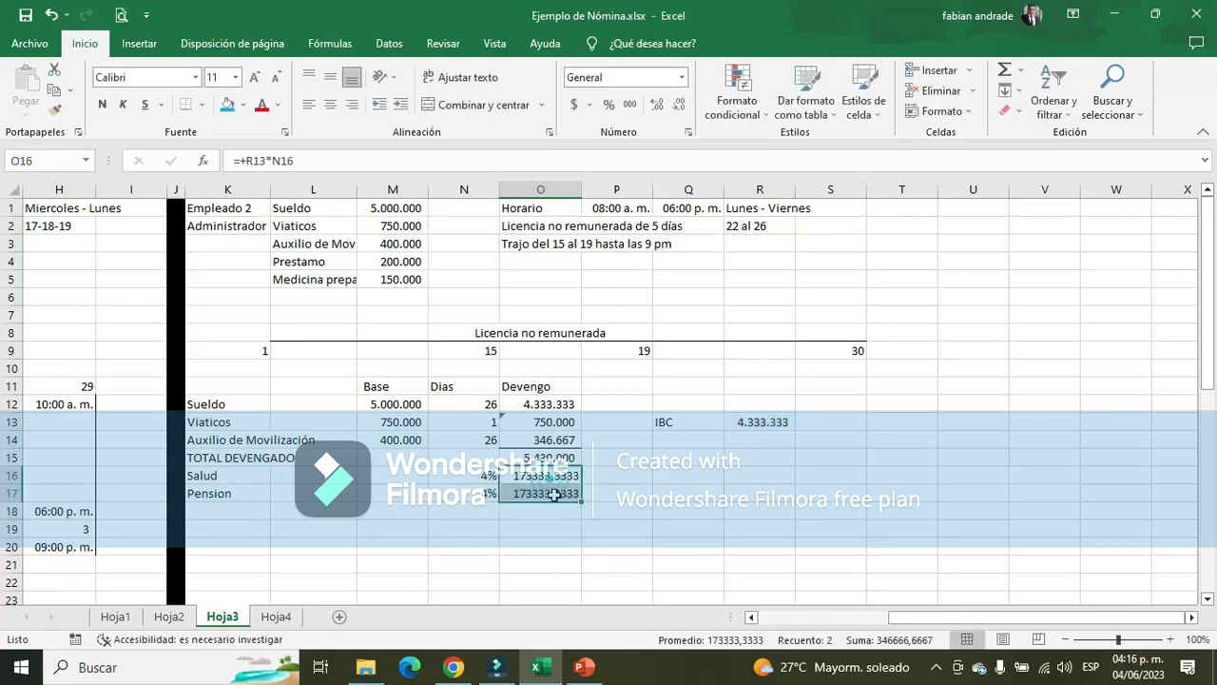
click(630, 104)
click(677, 104)
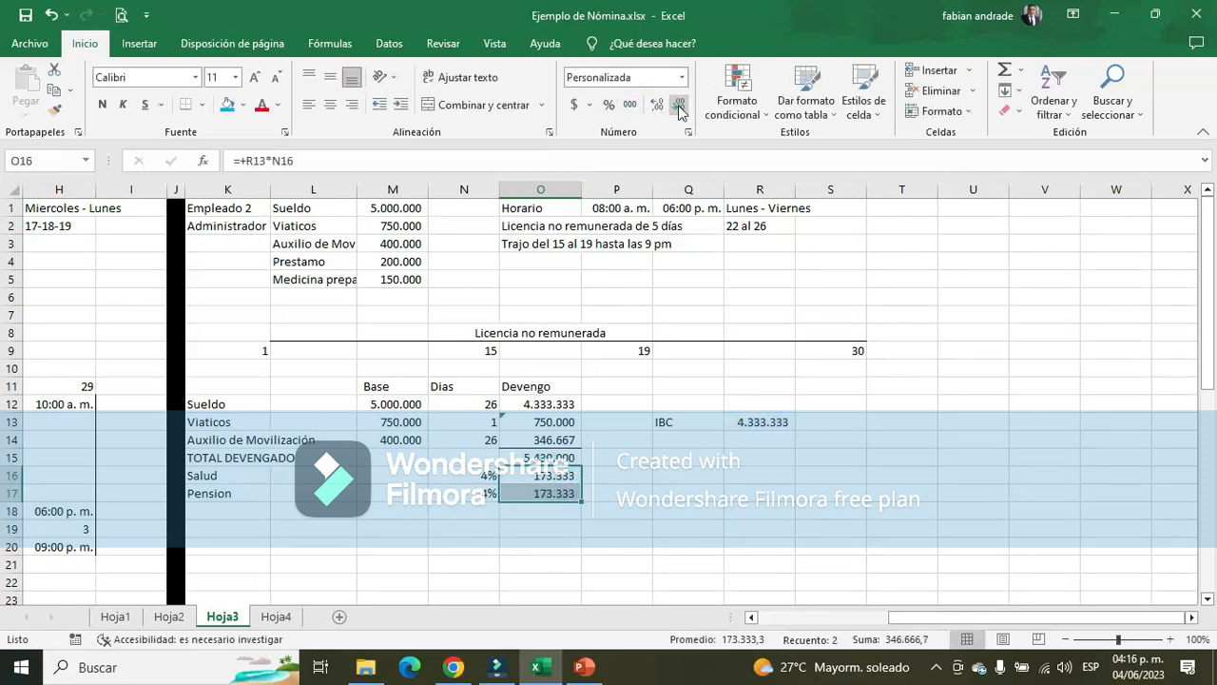
click(677, 104)
click(259, 512)
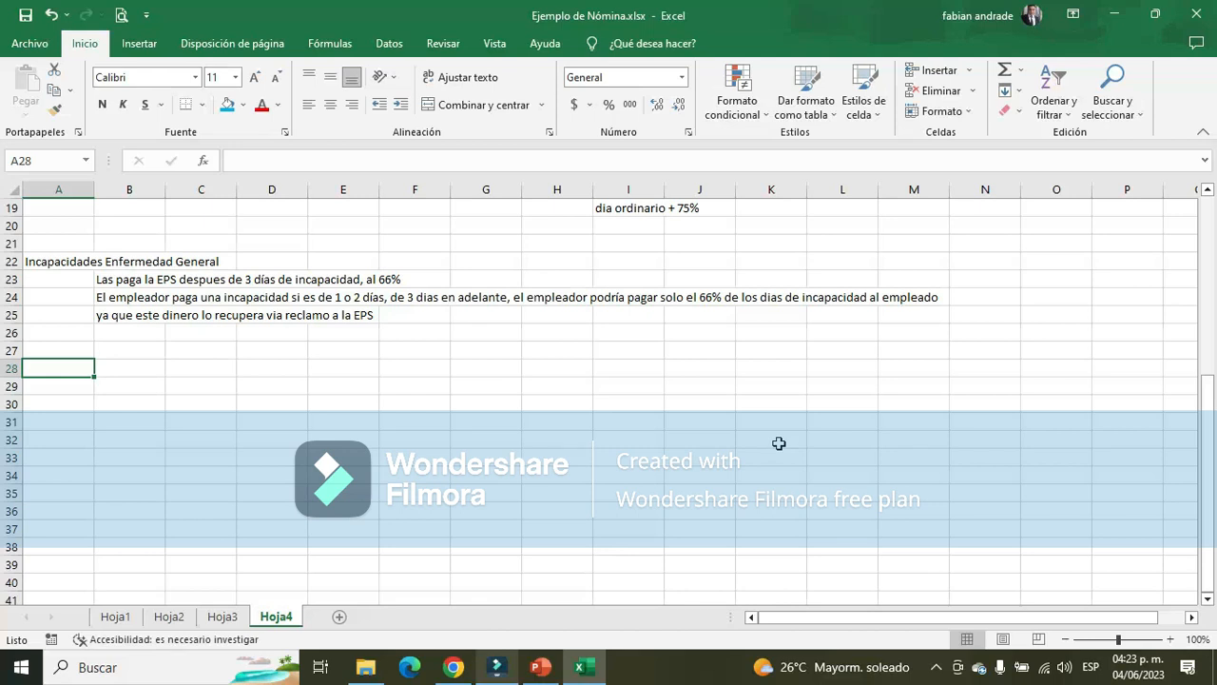
Enter the heading "Fondo de solidaridad pensional y subsistencia" in A28 of Hoja4, below the Incapacidades notes
text(Fondo de )
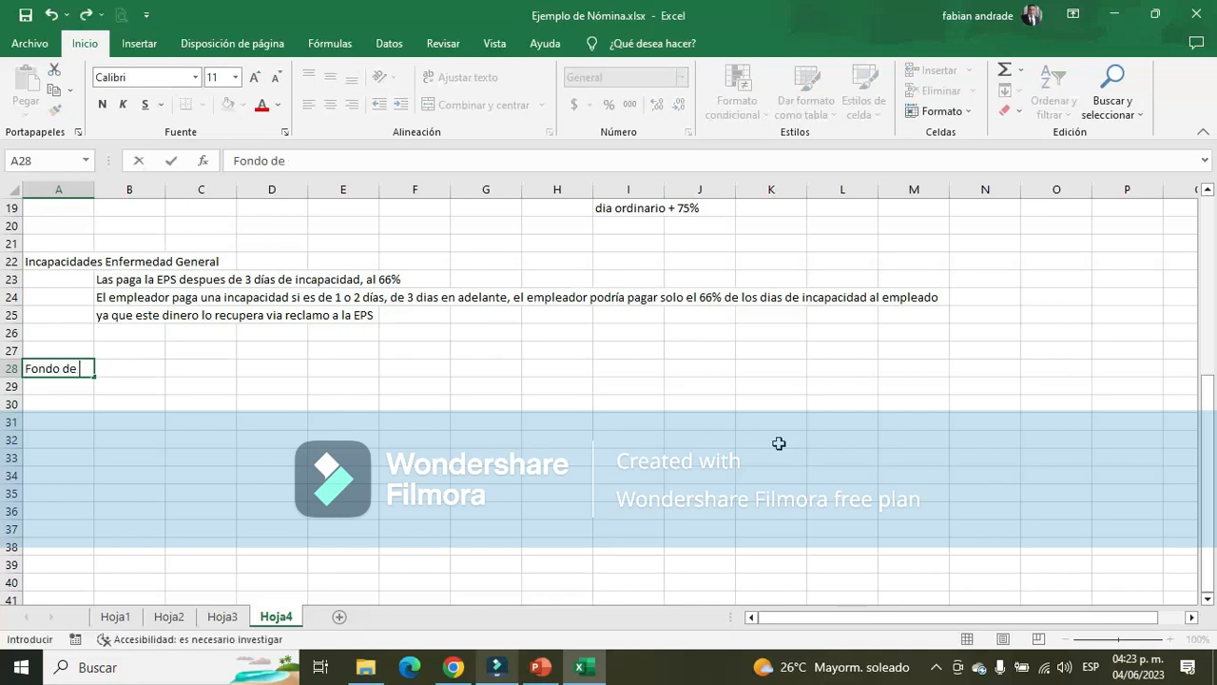
text(solidaridad pension)
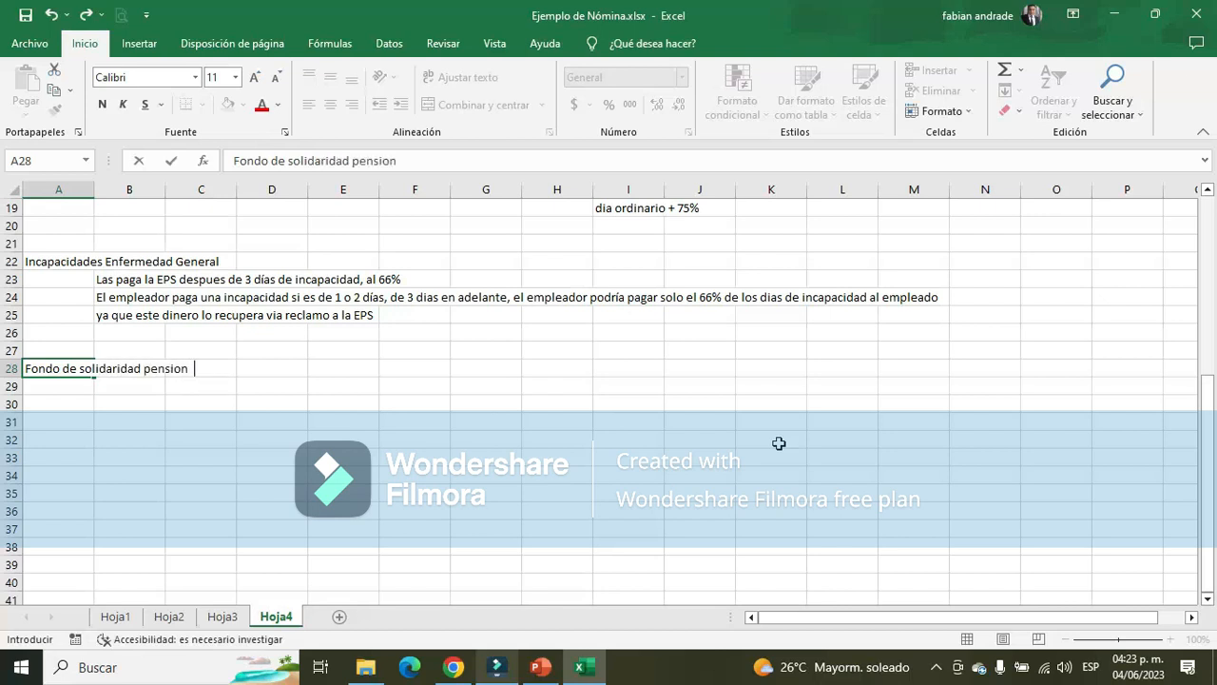
text(al y subsistencia)
key(Return)
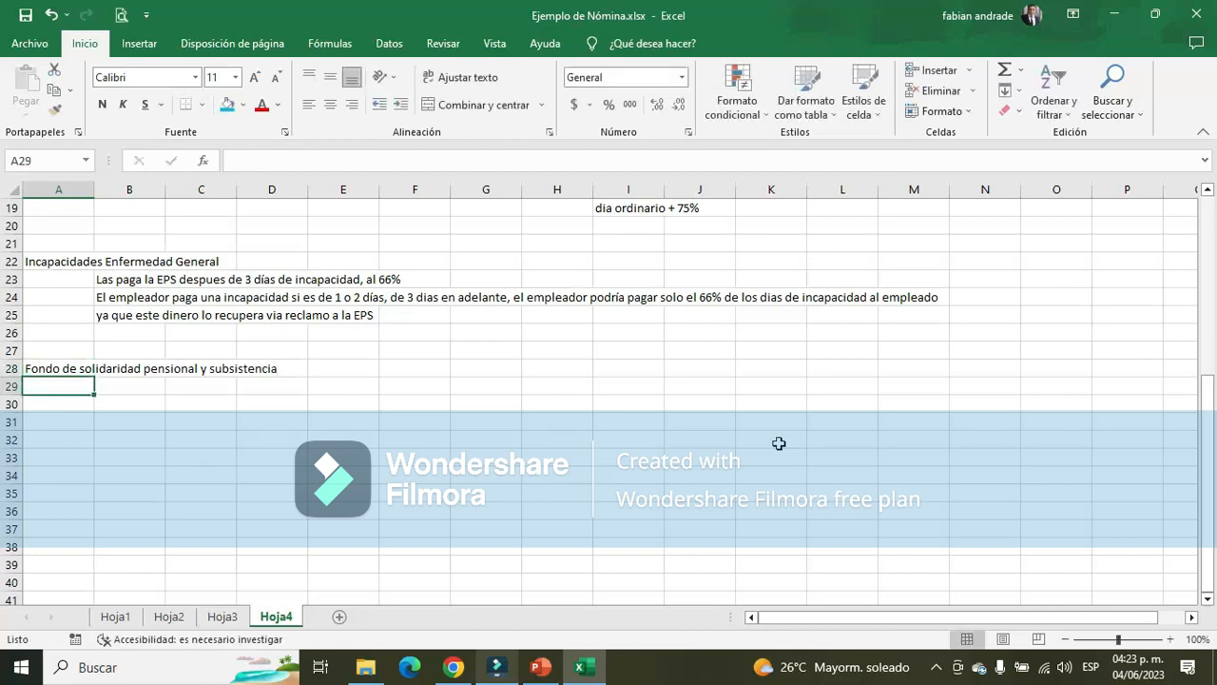
Write the note "Quienes ganan mas de 4 SMMLV aportan un 1% al fondo de solidaridad pensional" in B29
key(Right)
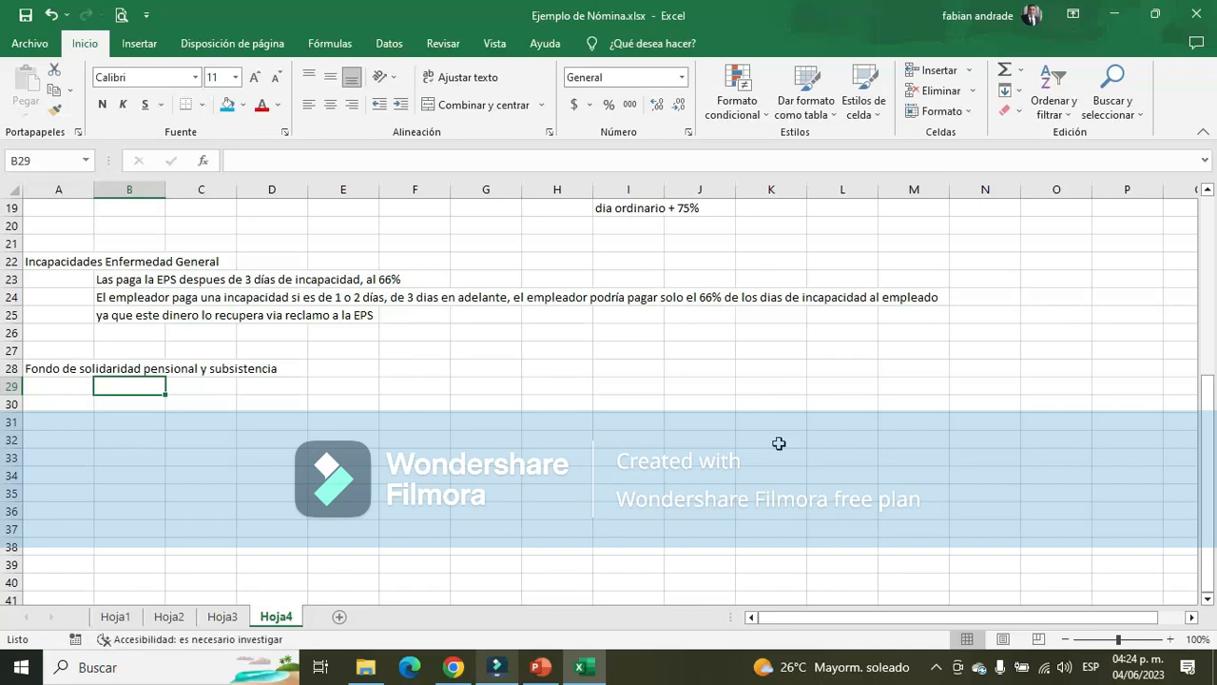
text(Quienes g)
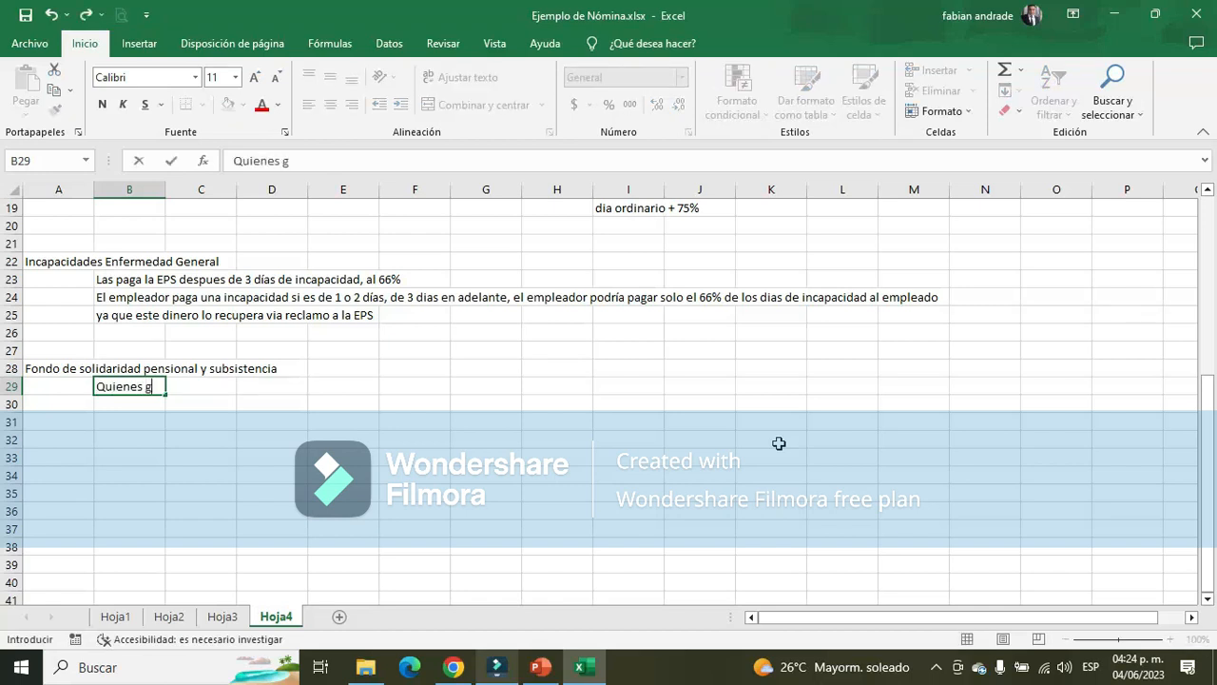
text(anan mas de 4)
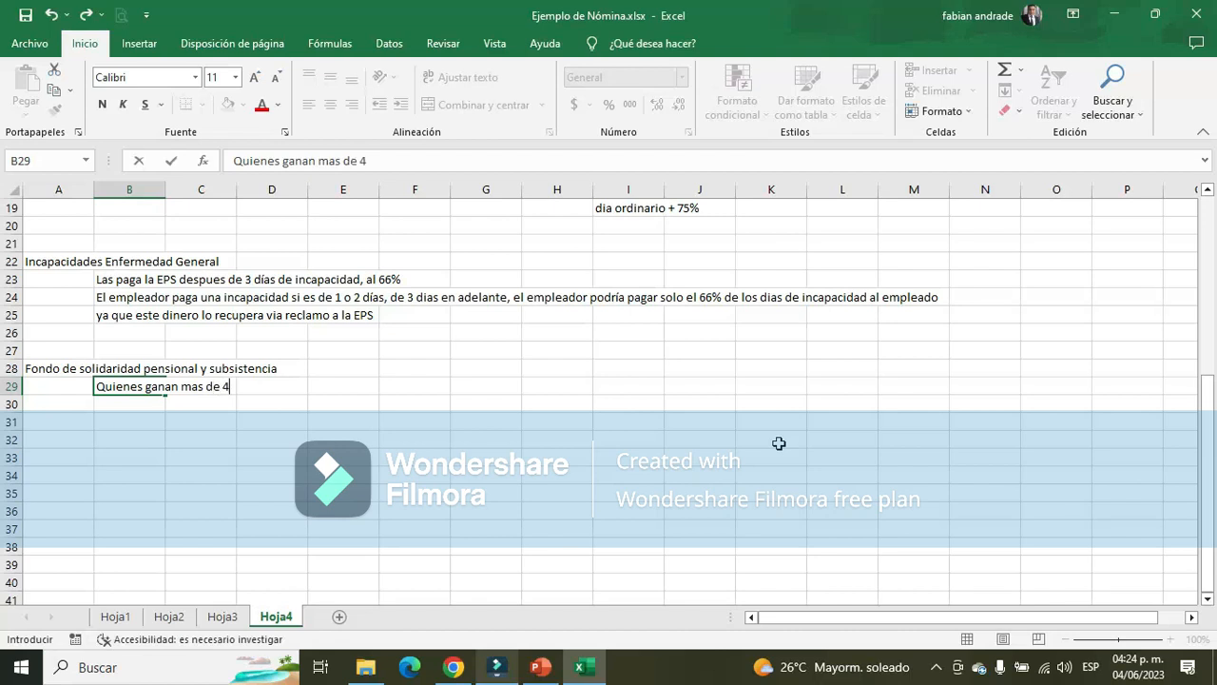
text( SMMLV aportan )
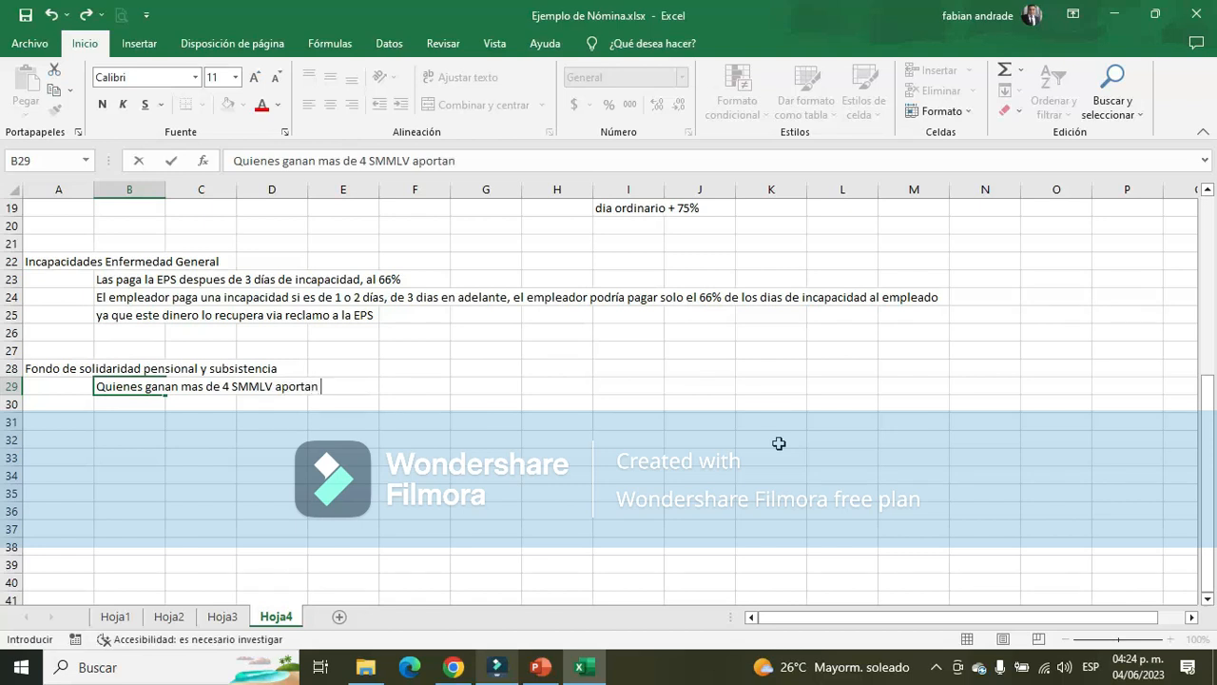
text(un 1% al fon)
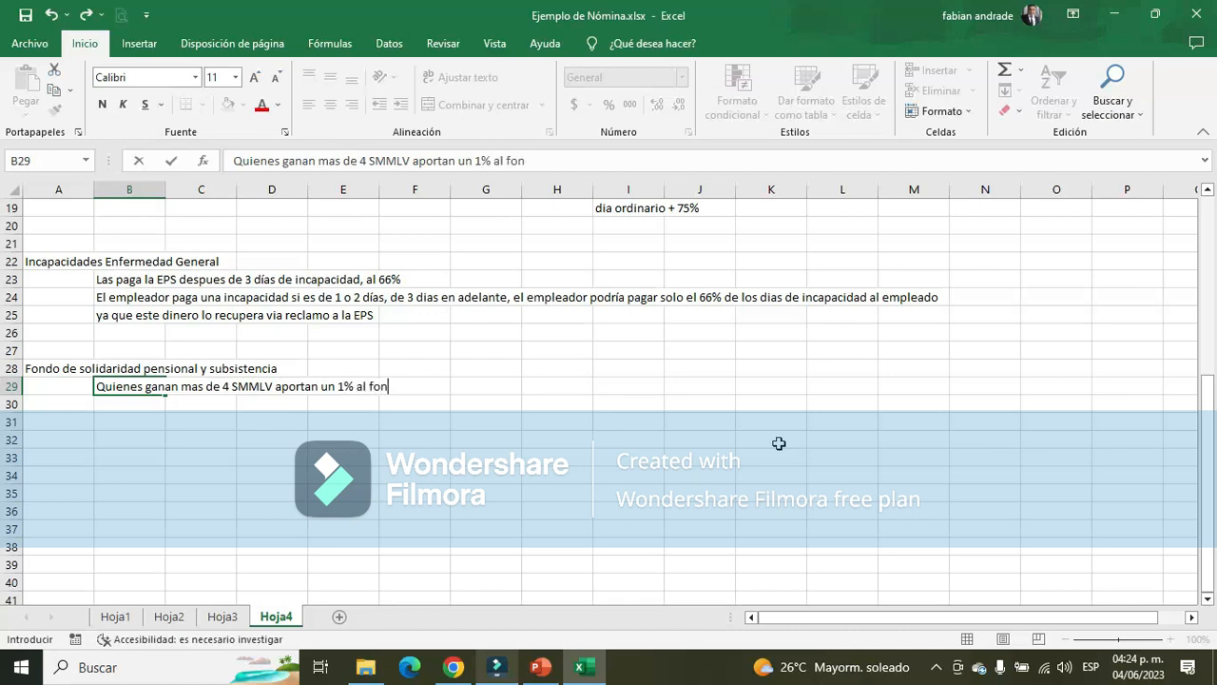
text(do de solidaridad p)
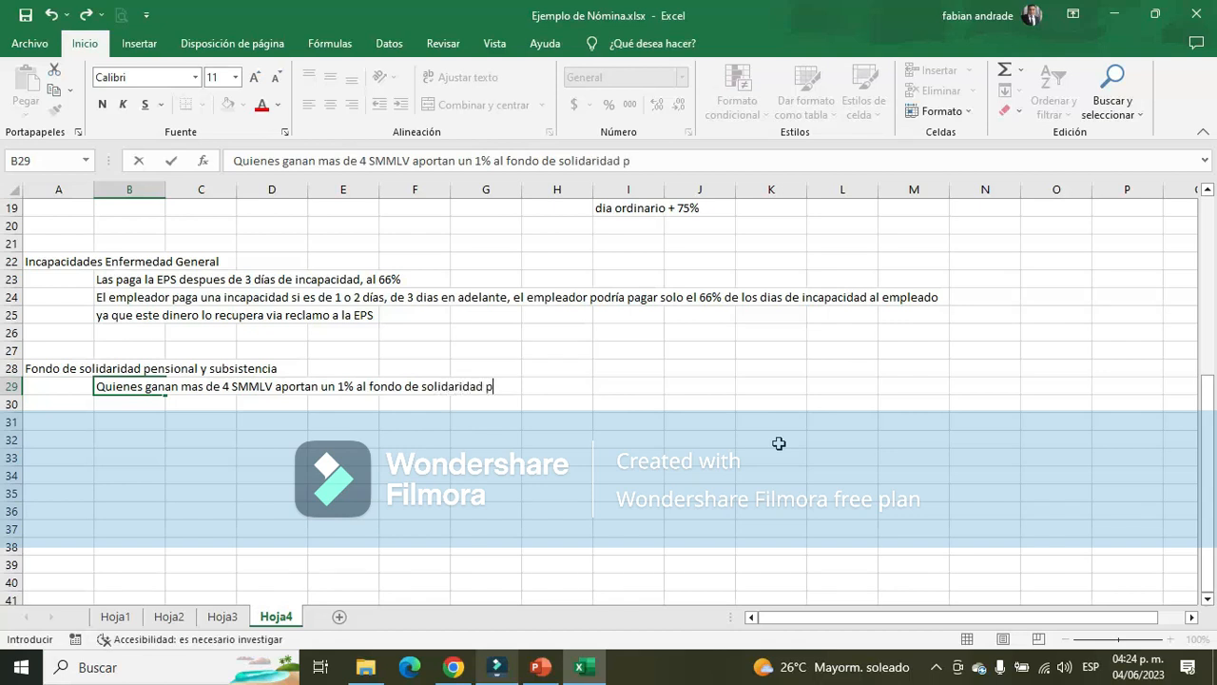
text(ensional)
key(Return)
Write the note "igualmente estas personas aportan tambien otro 1% al fondo de solidaridad por subsistencia" in B30
text(igualment)
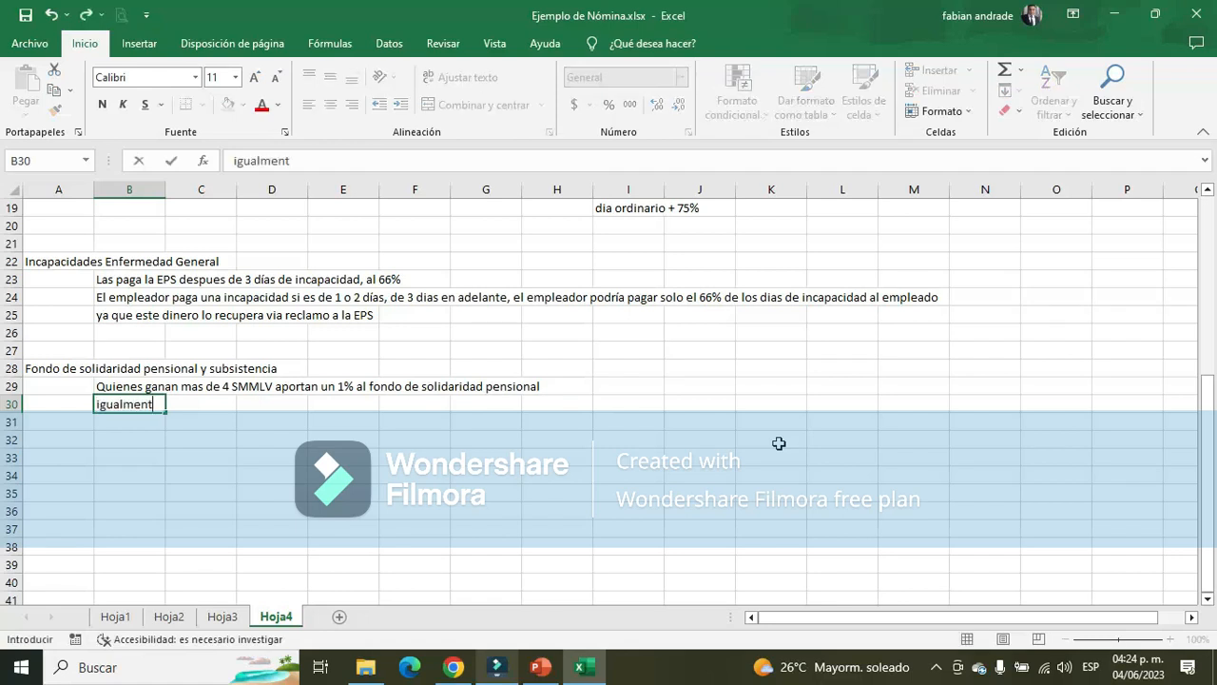
text(e estas personas )
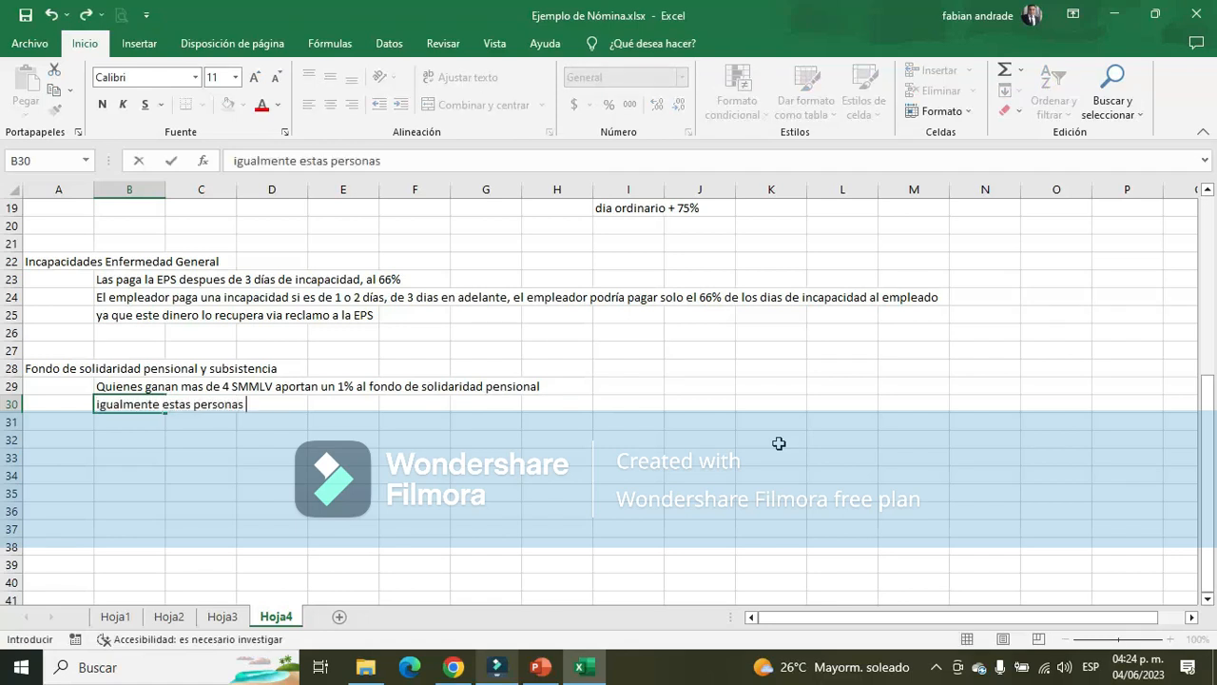
text(aportan tambi)
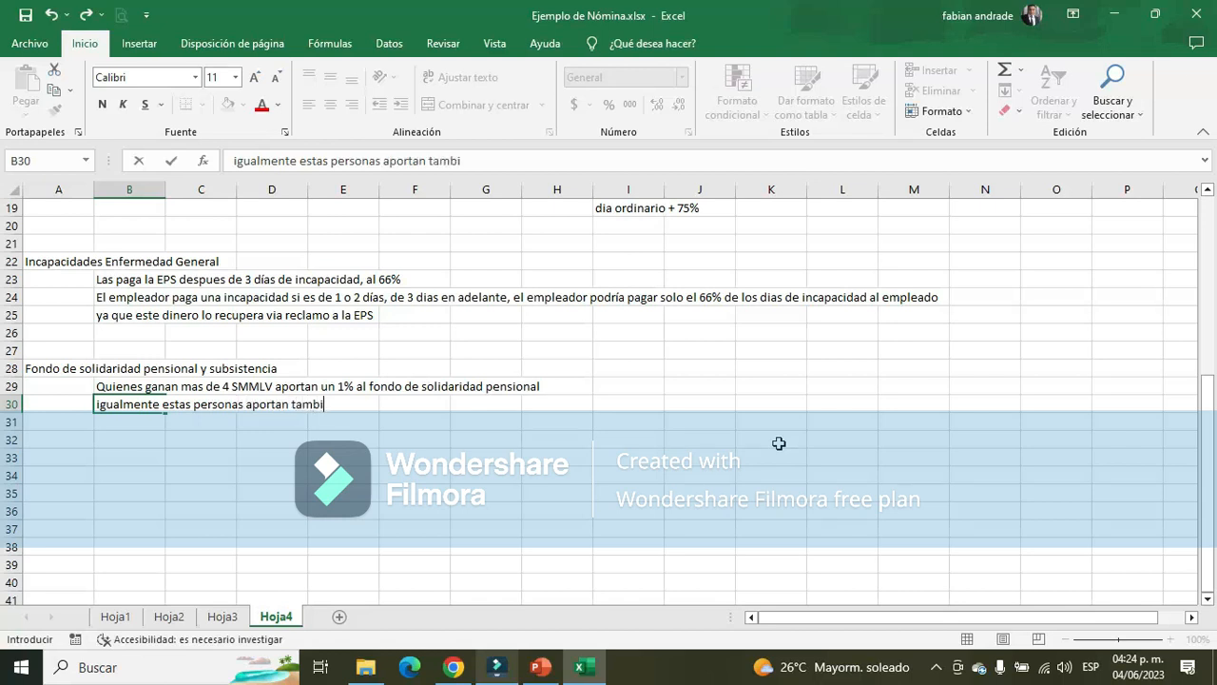
text(en)
text(otro 1%)
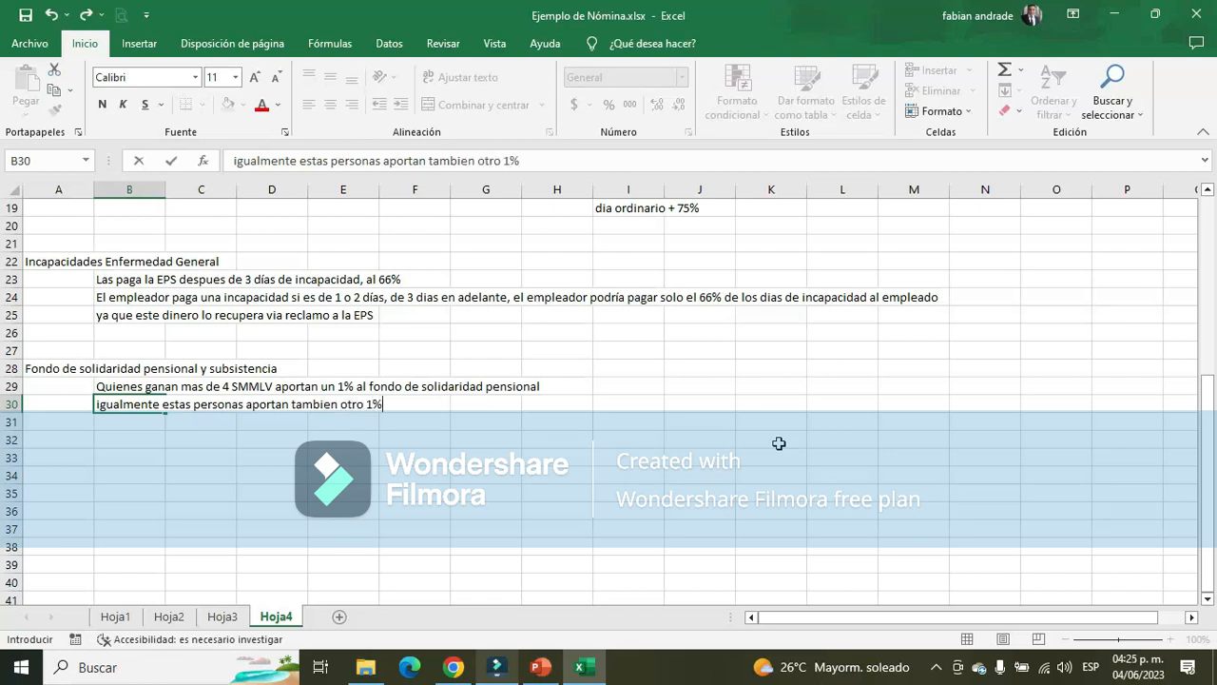
text( al fondo de)
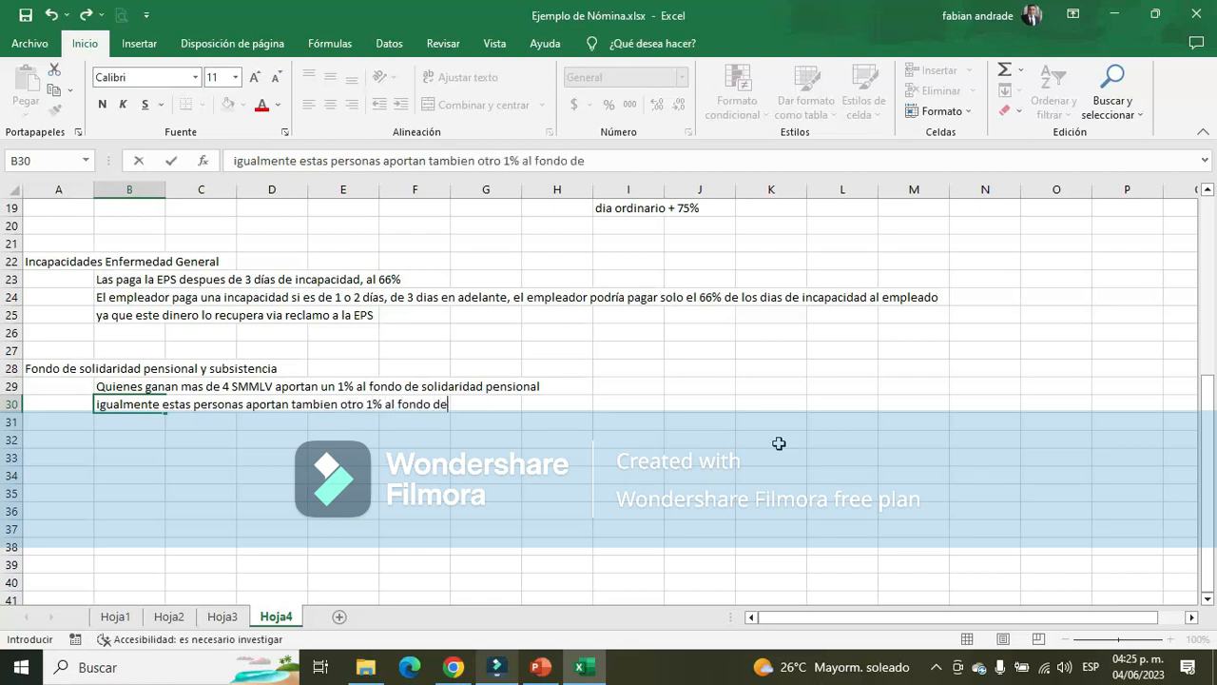
text( solidaridad )
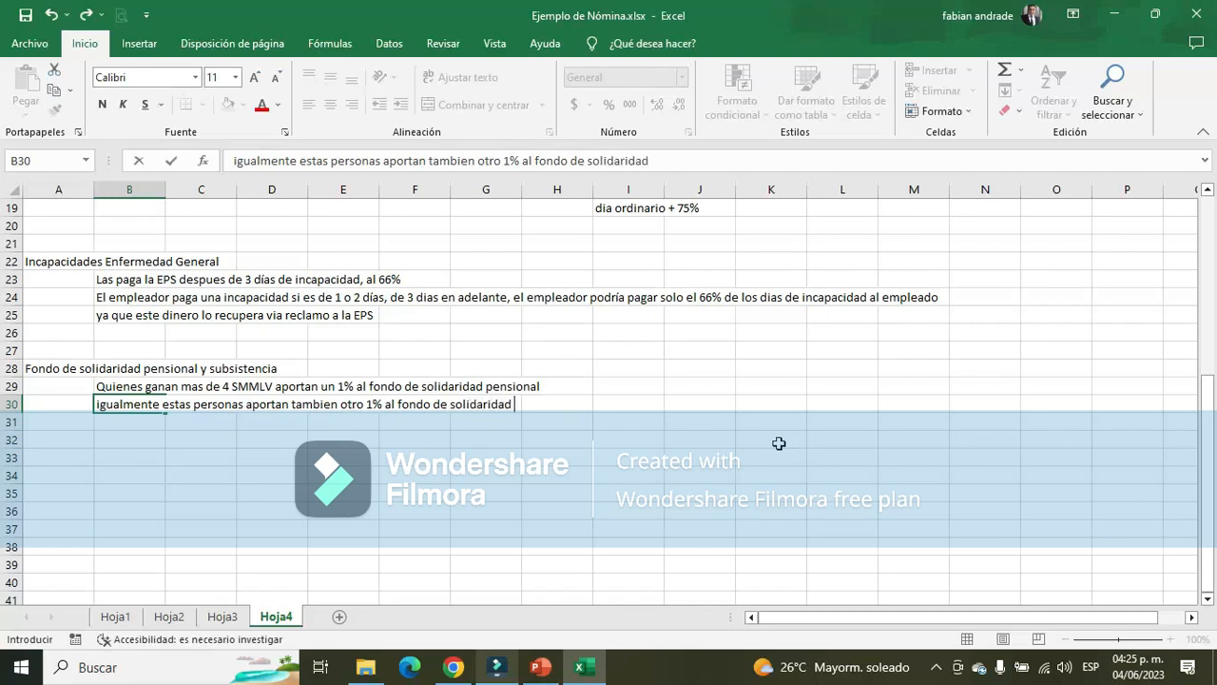
text(por subs)
key(BackSpace)
text(bsistencia)
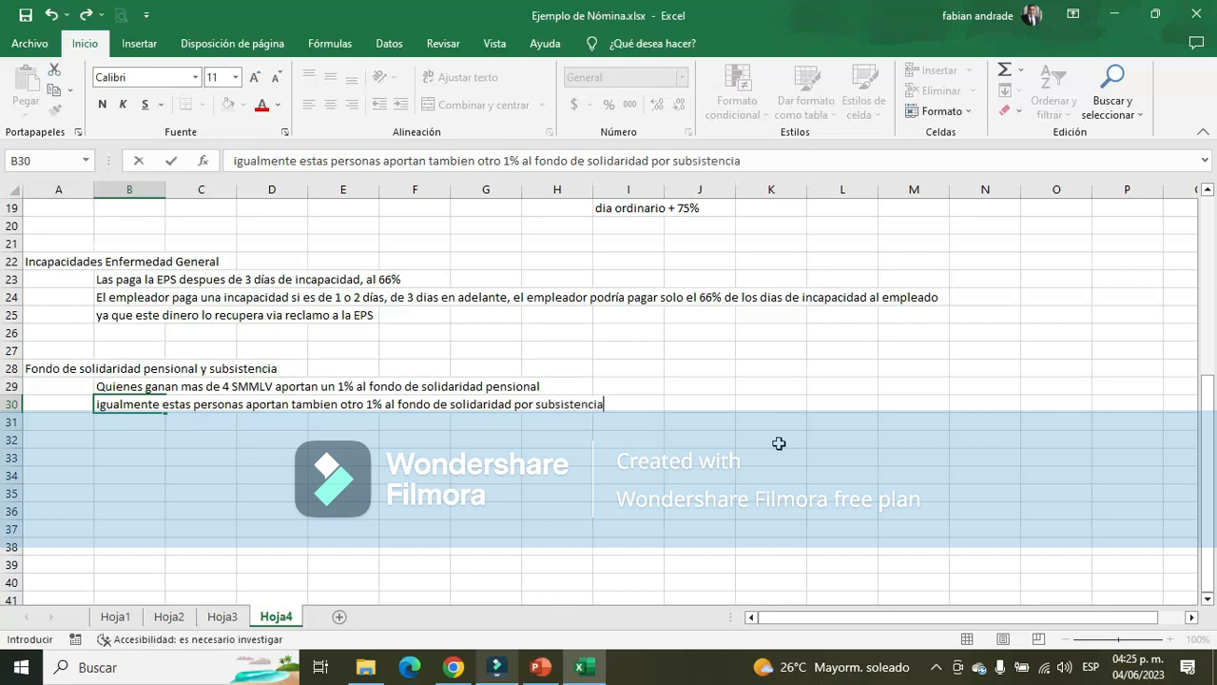
key(Return)
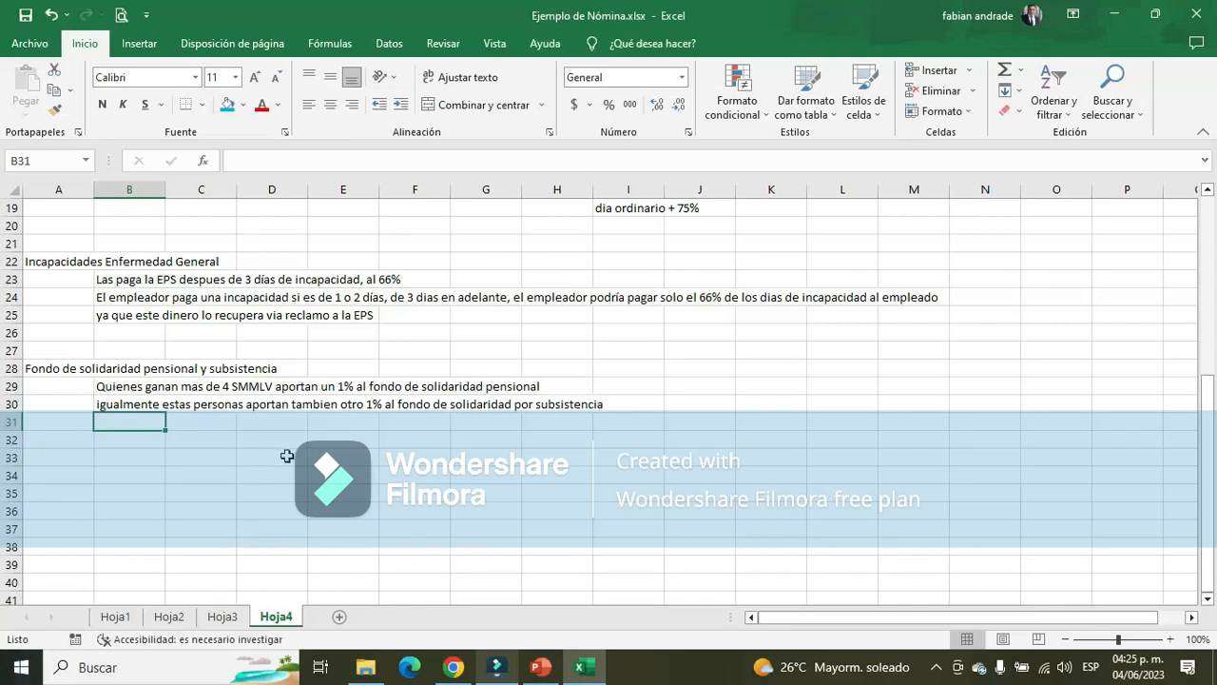
click(120, 386)
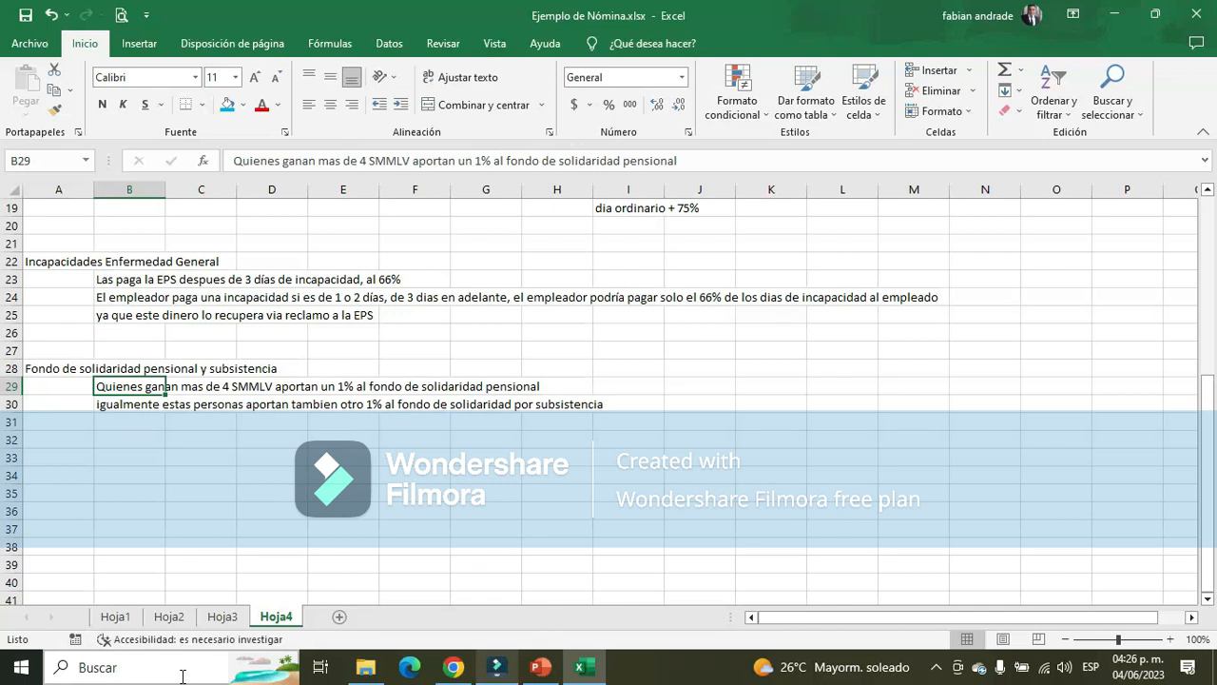
click(136, 405)
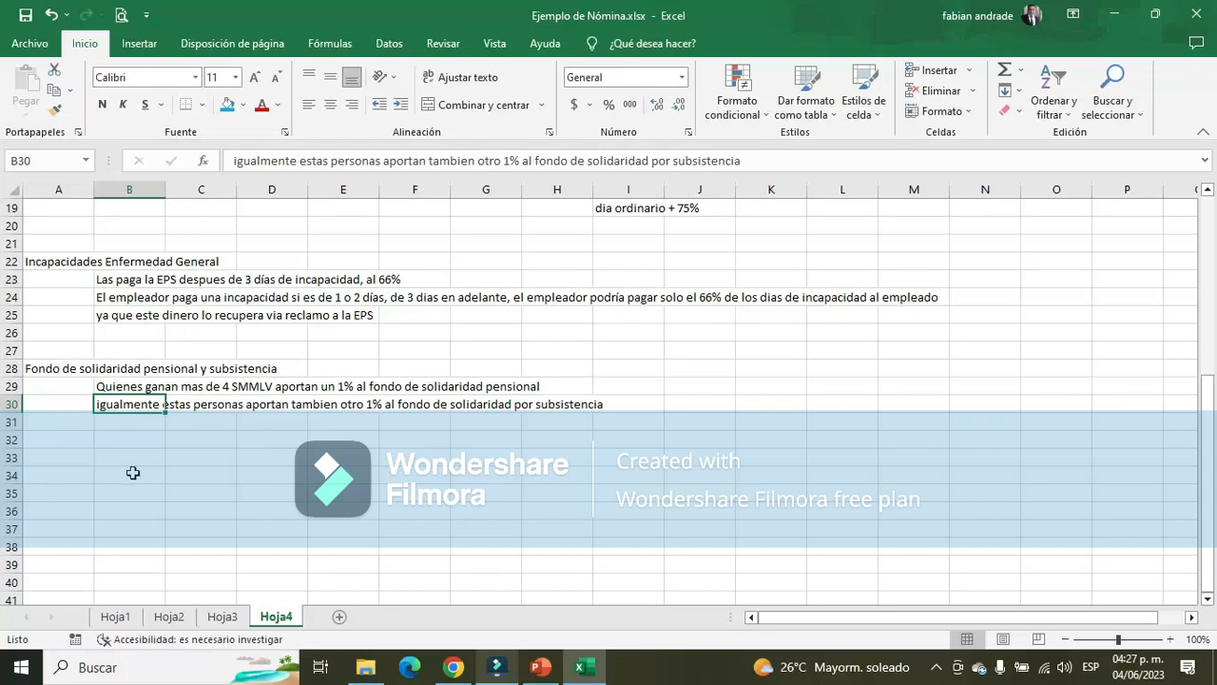
Label K18 of Hoja3 "Fondo de solidaridad Pensional y subsistencia", below the Pension row
click(222, 616)
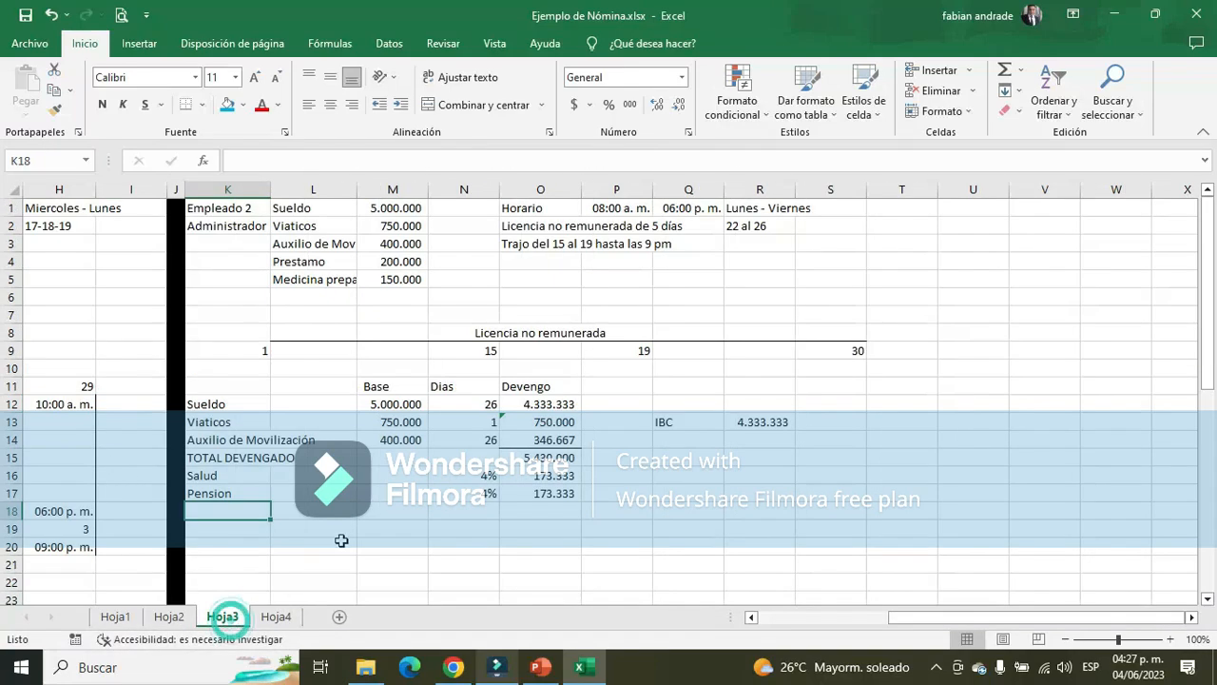
text(Fo)
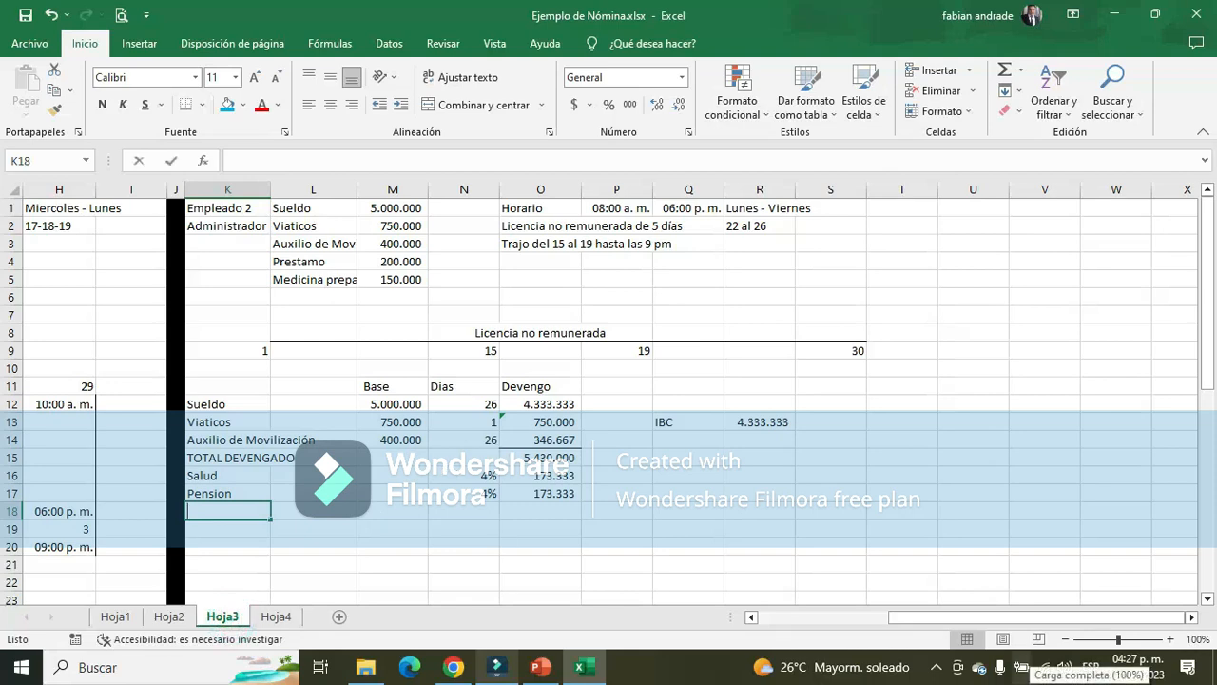
text(ndo se)
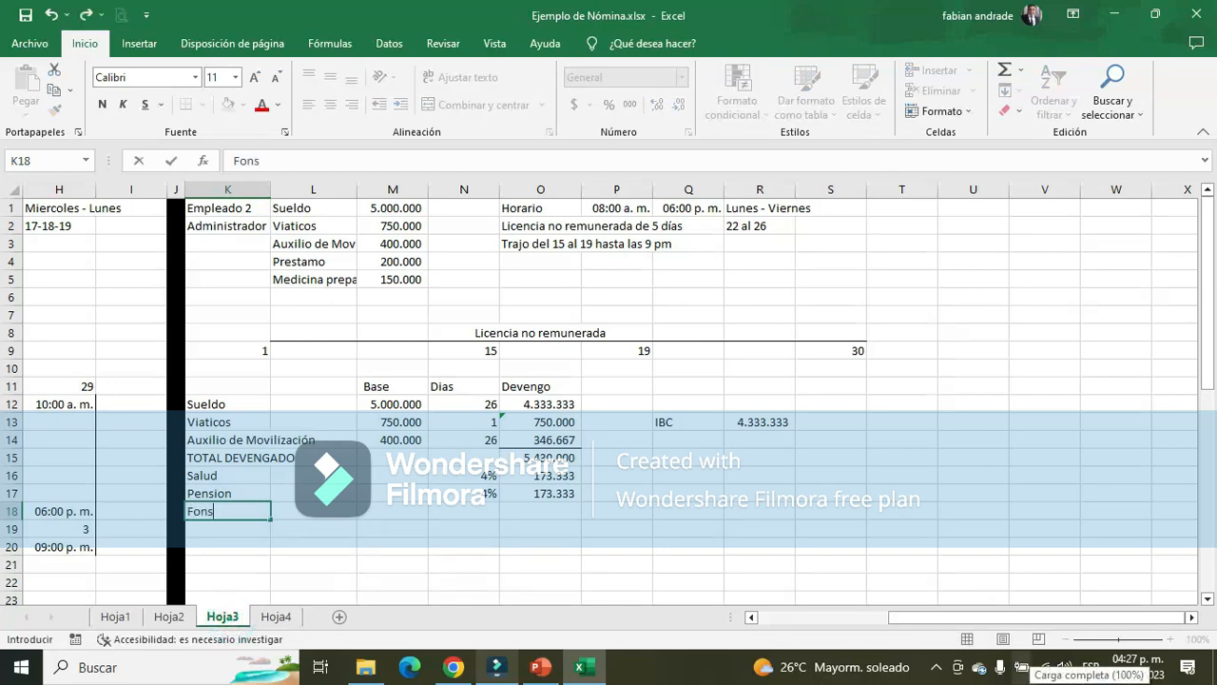
key(BackSpace)
key(BackSpace)
text(de solidaridad OEn)
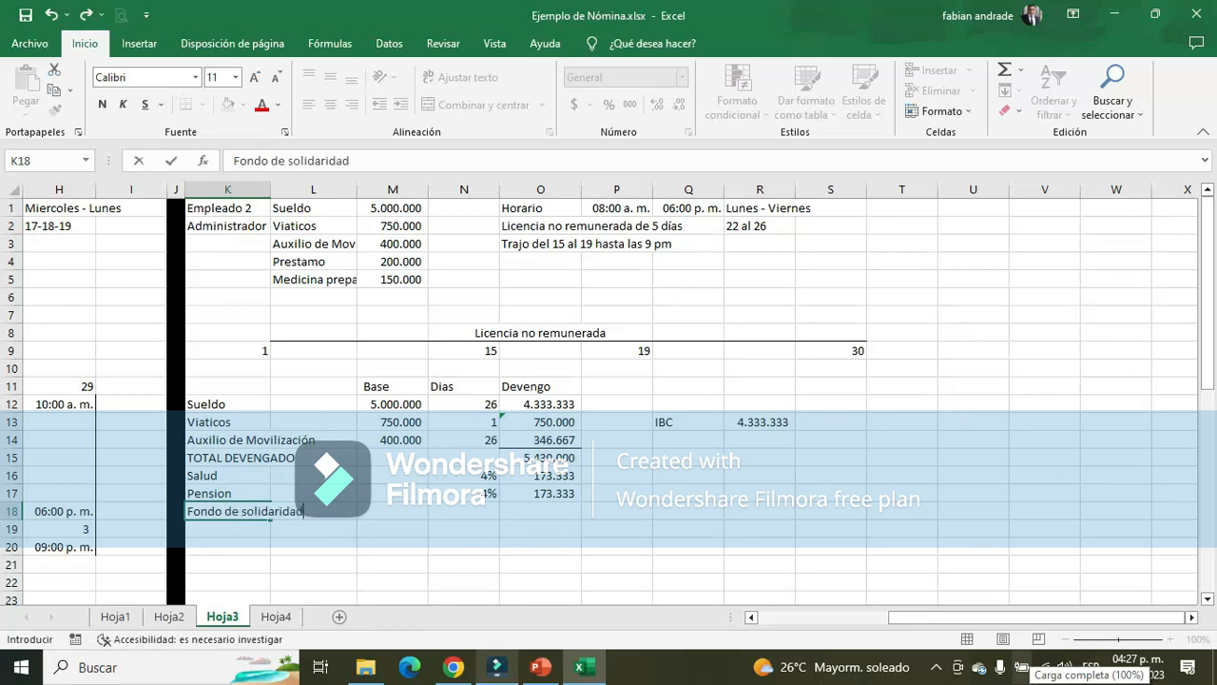
key(BackSpace)
key(BackSpace)
key(BackSpace)
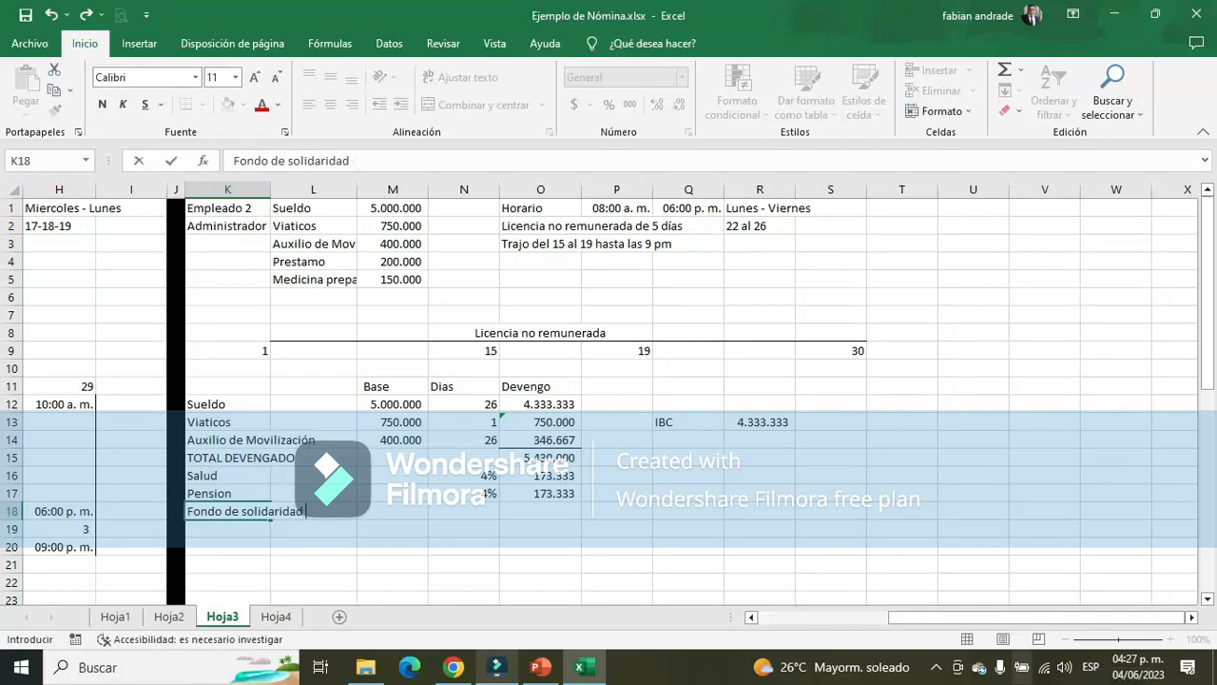
text(Pensional y s)
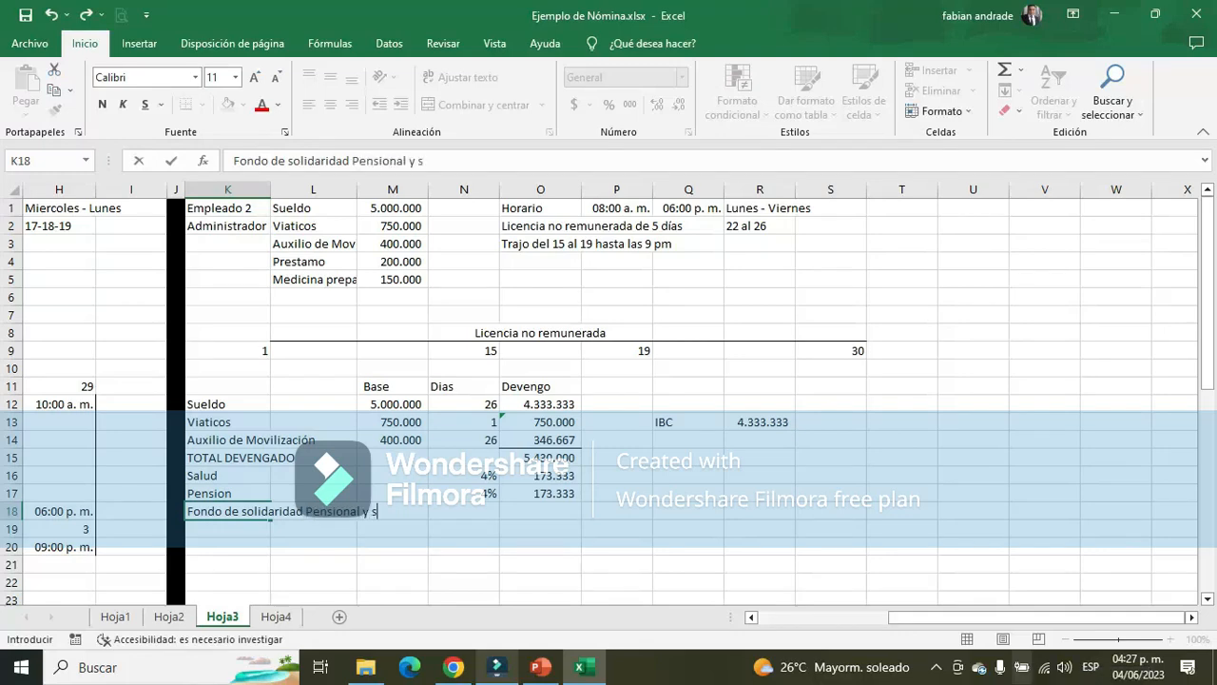
text(ubsistencia)
Set the solidarity fund's rate to 2% in N18
key(Right)
key(Right)
key(Right)
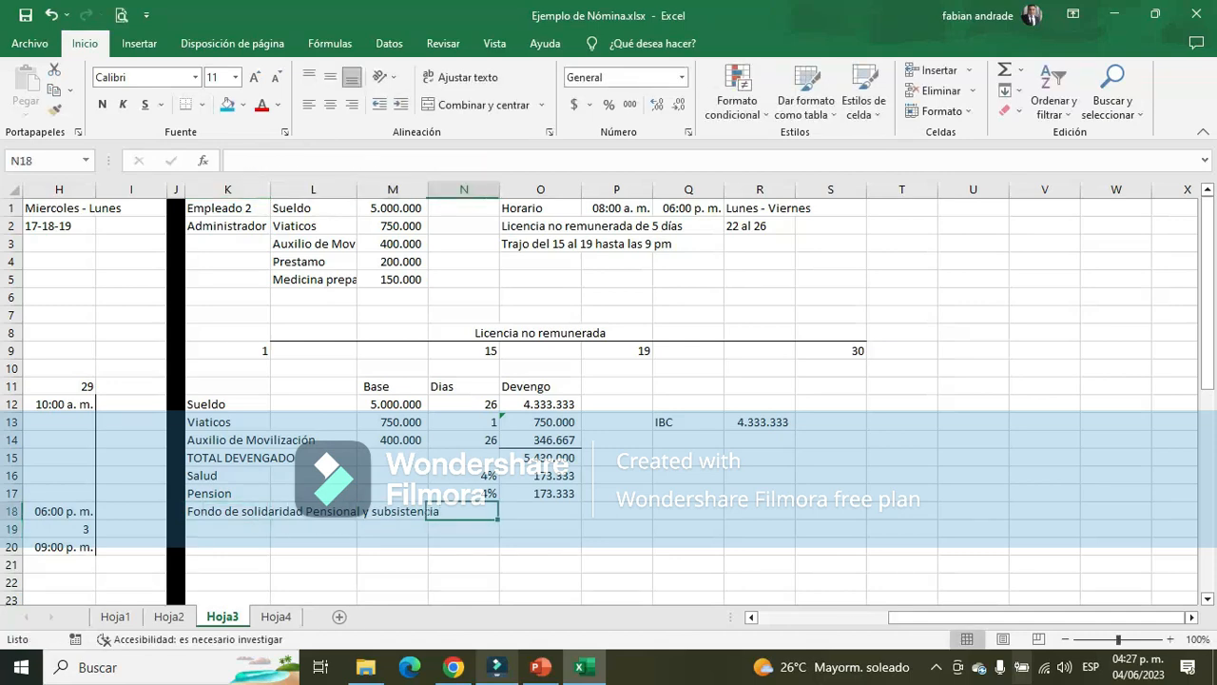
text(2%,)
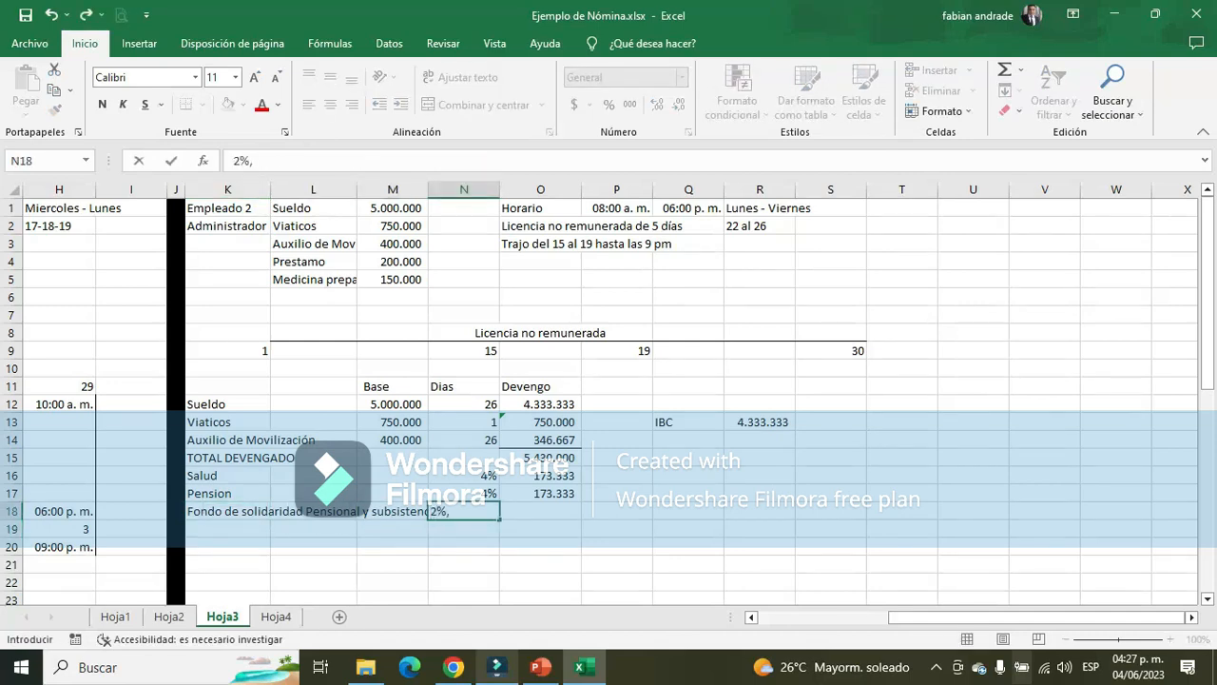
key(BackSpace)
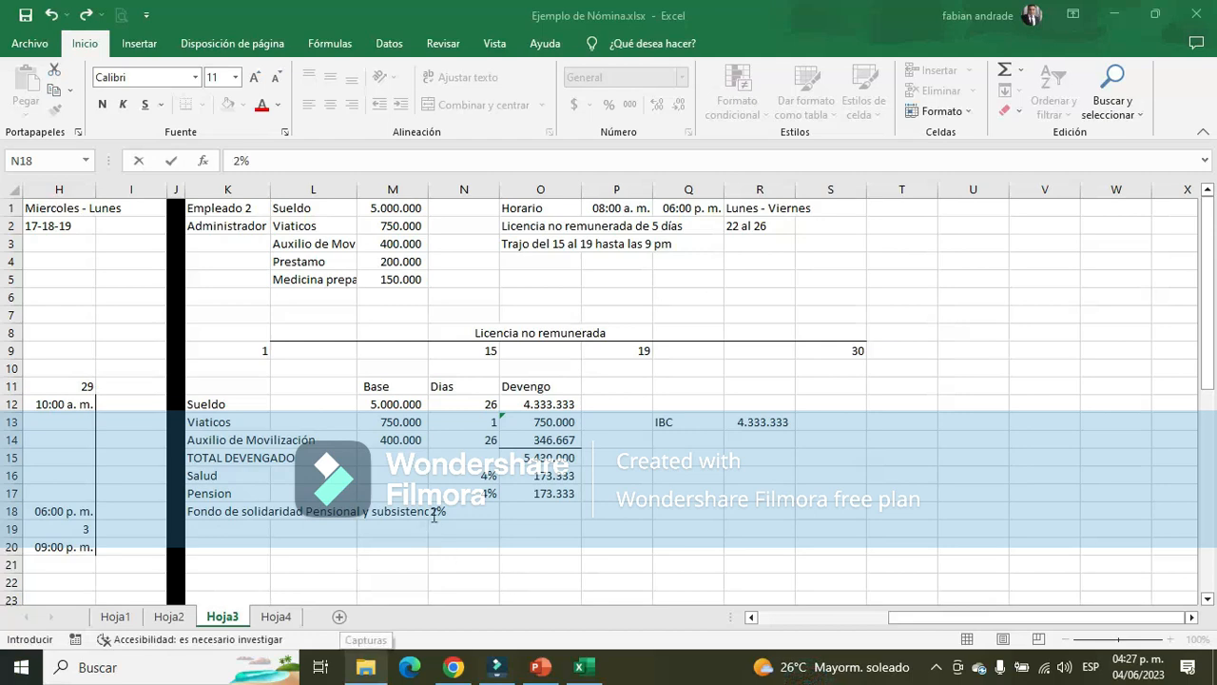
key(Return)
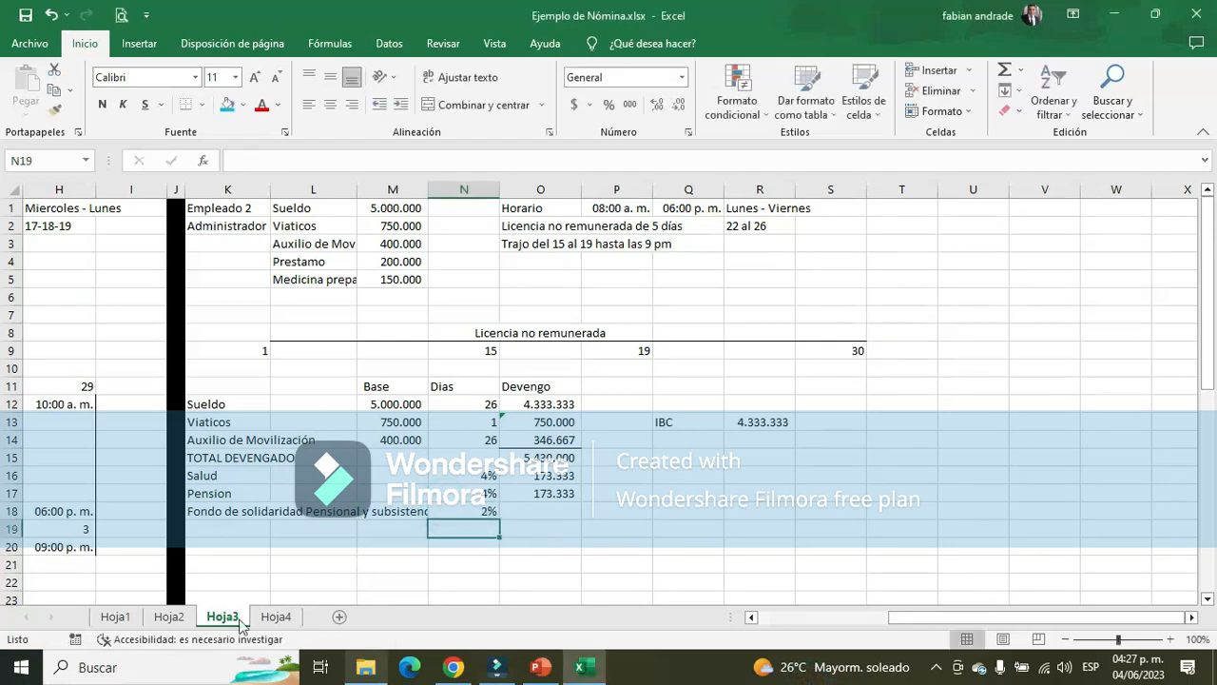
Calculate the fund's deduction in O18 as R13*N18, formatted with a thousands separator and no decimals, after reviewing its rules in Hoja4
click(276, 617)
click(105, 385)
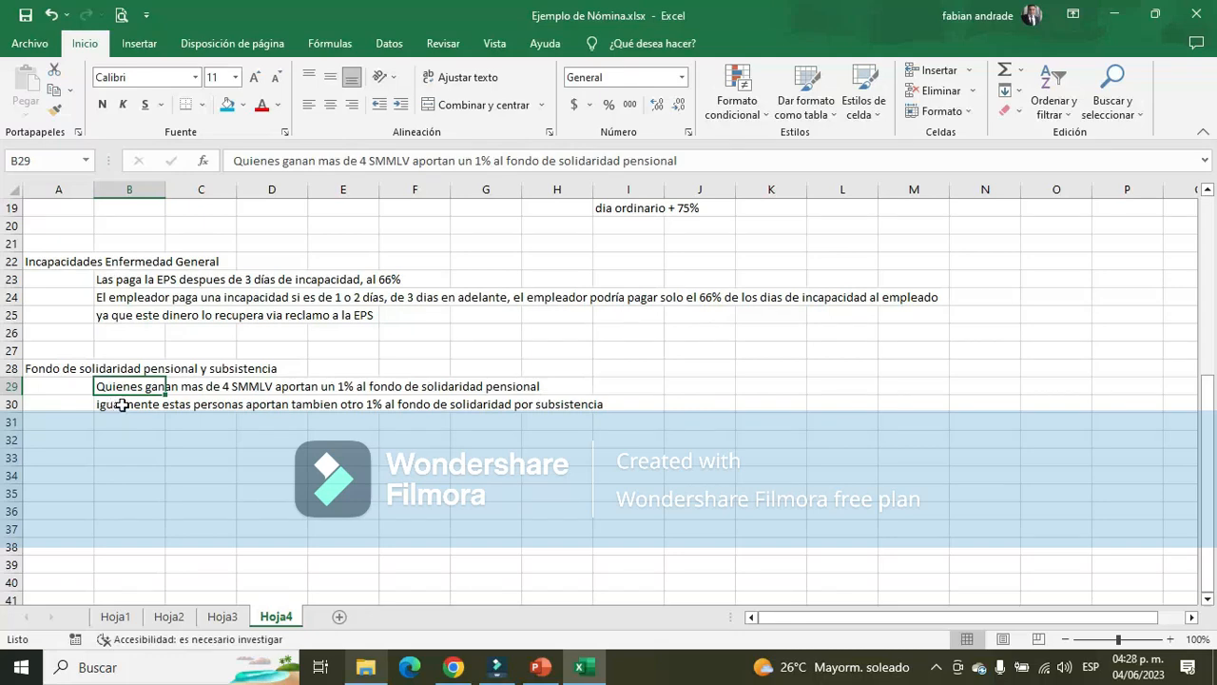
click(122, 407)
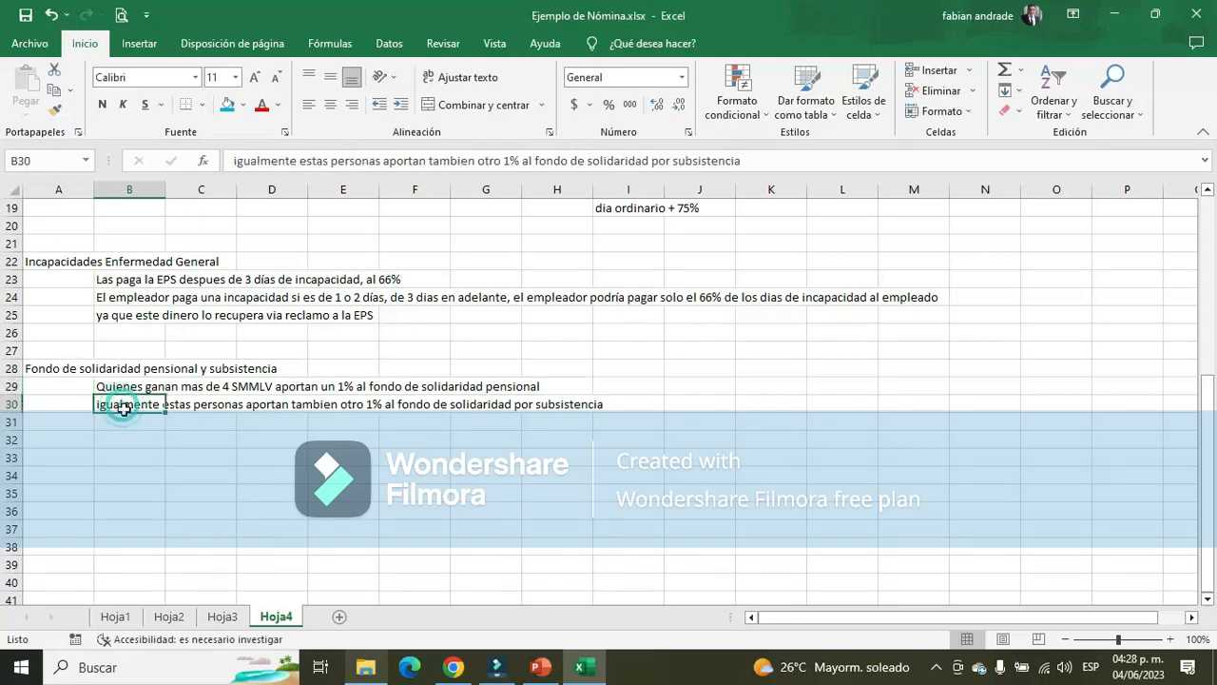
click(225, 617)
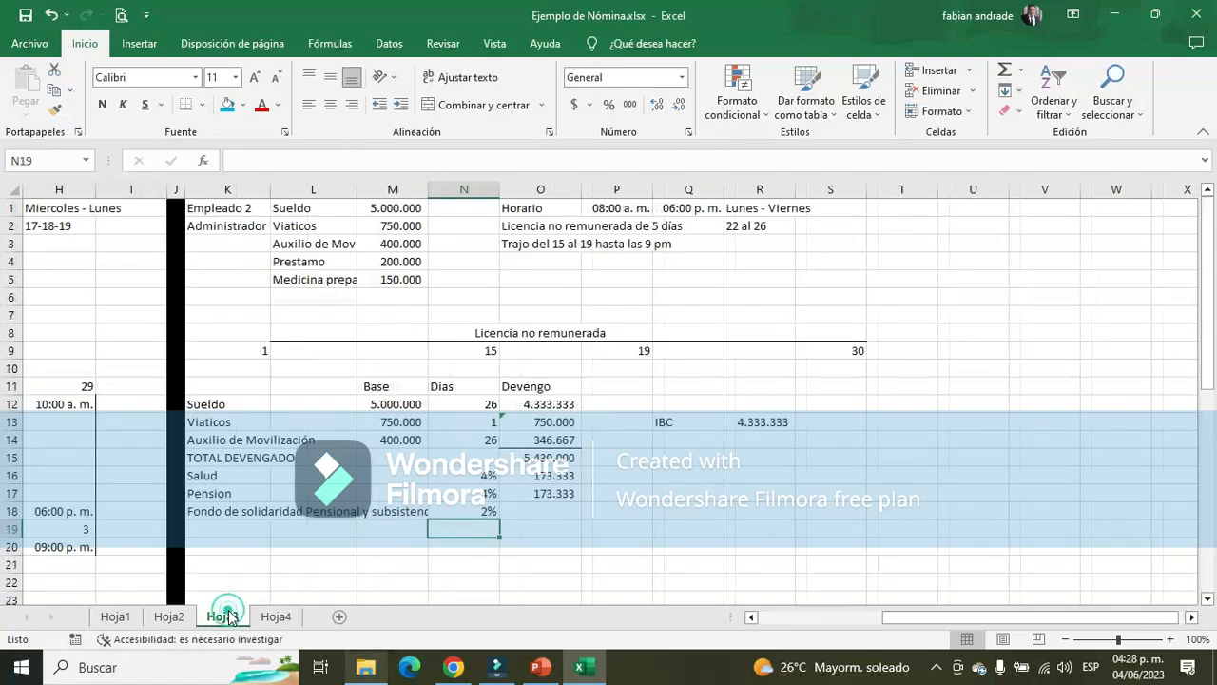
click(564, 513)
text(+)
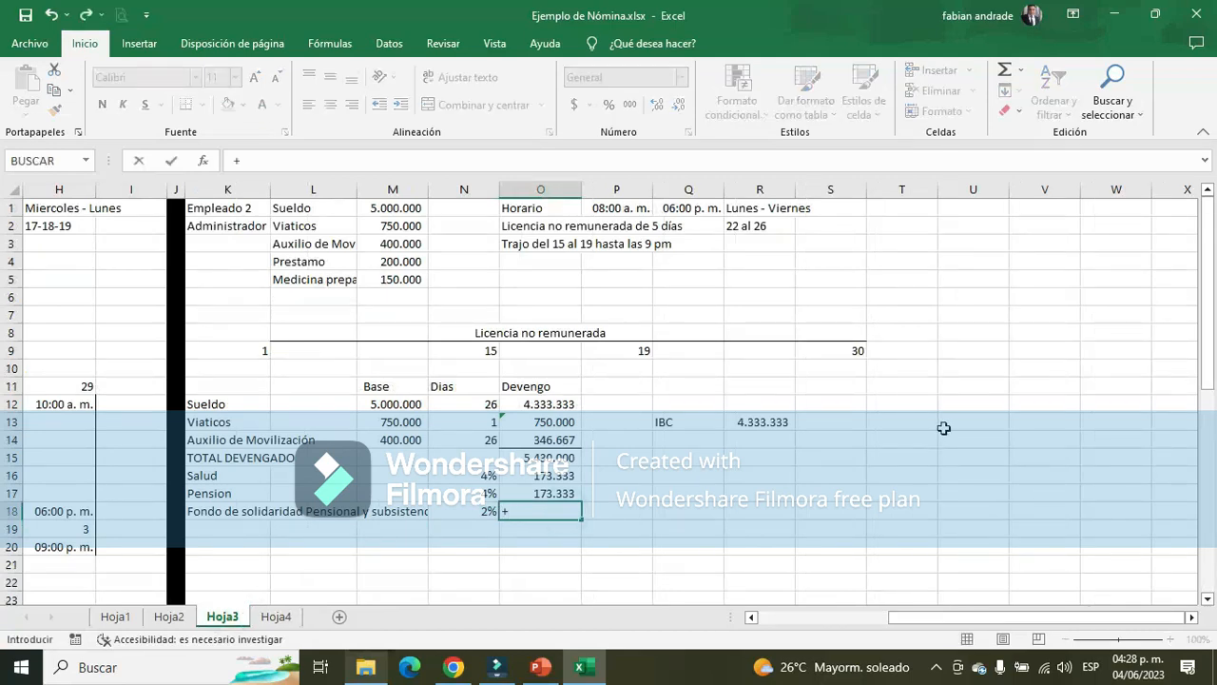
click(787, 422)
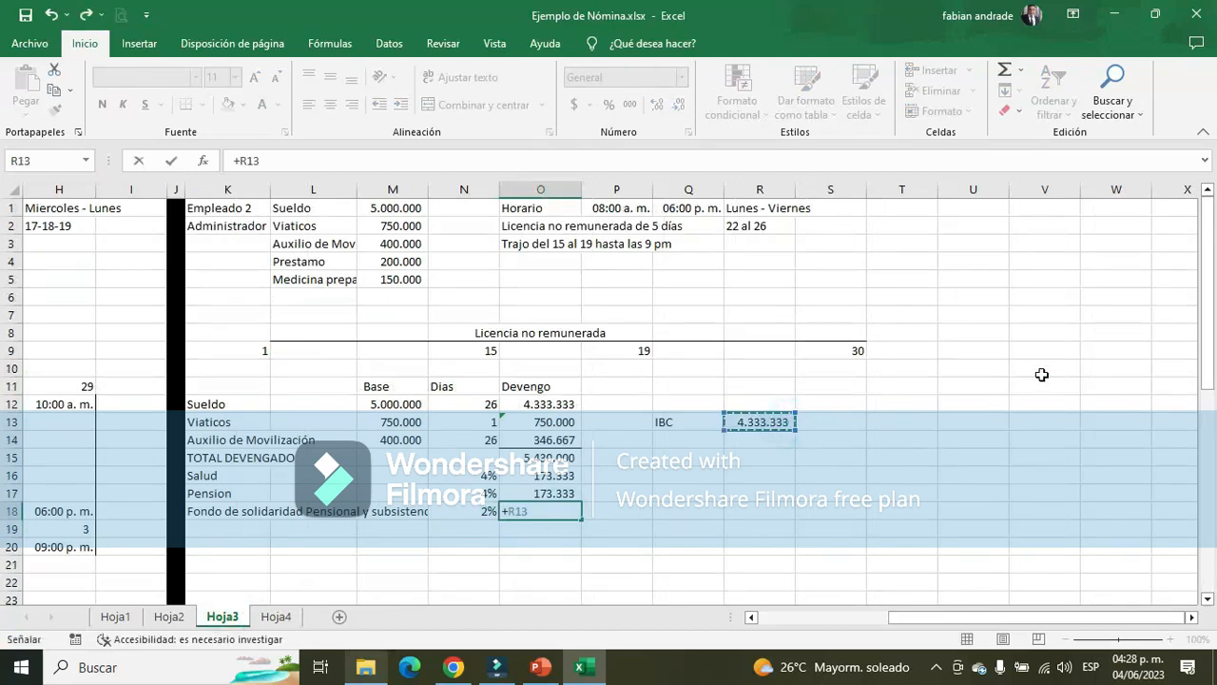
text(*)
click(466, 518)
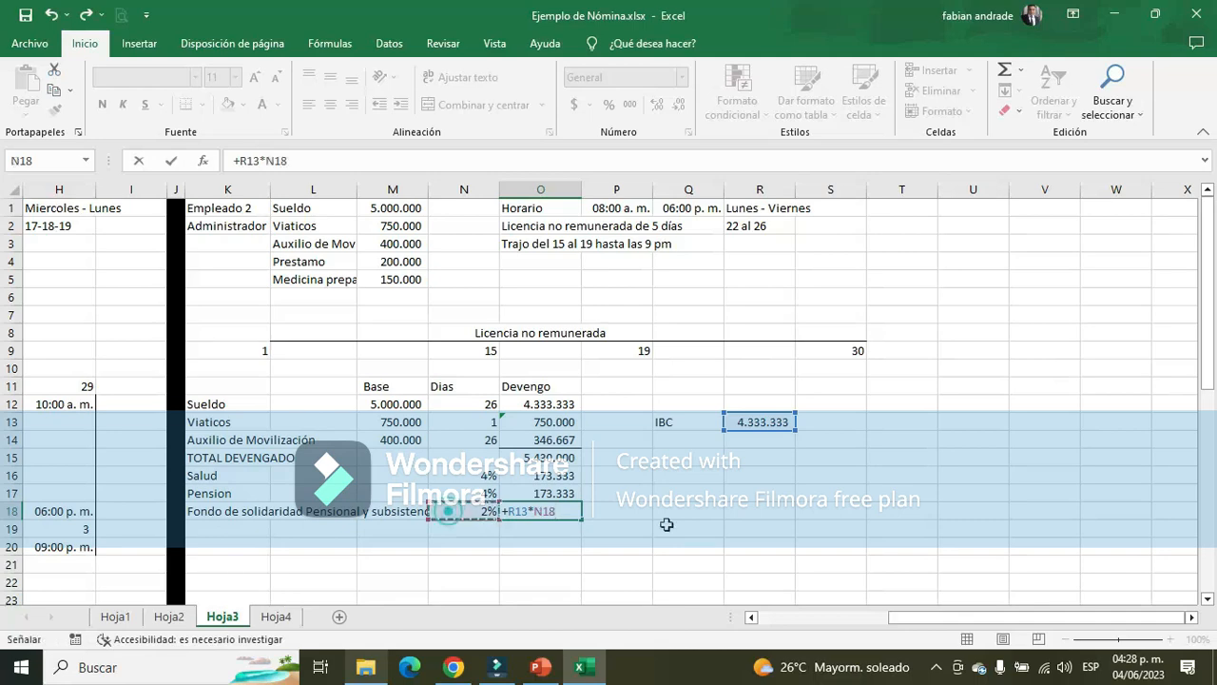
key(Return)
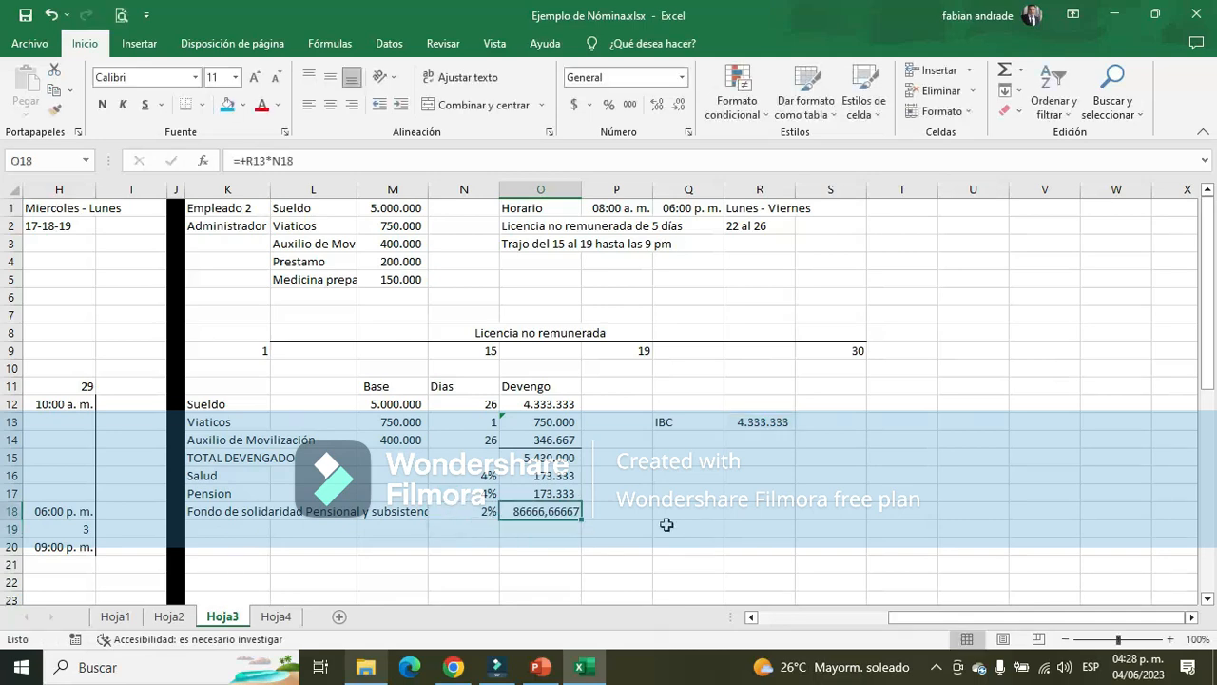
click(629, 105)
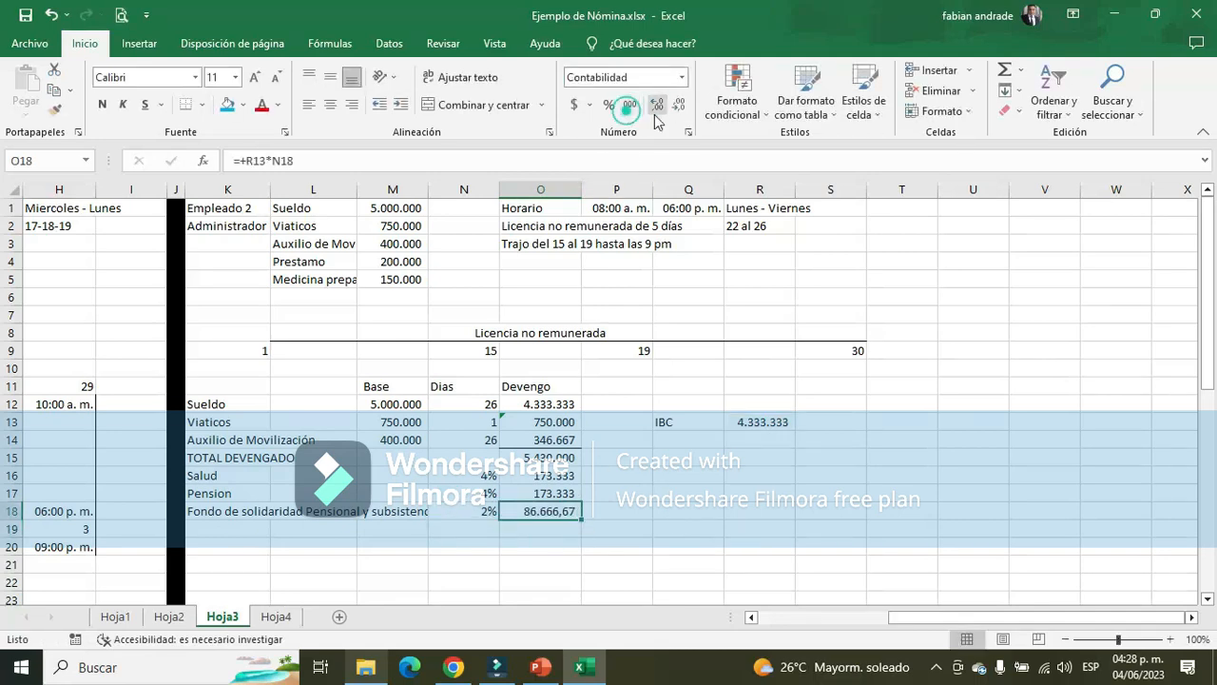
click(676, 105)
Copy the Prestamo and Medicina prepagada entries from L4:M5 to row 19 onward, placing their labels in column K and amounts in O19:O20
click(244, 528)
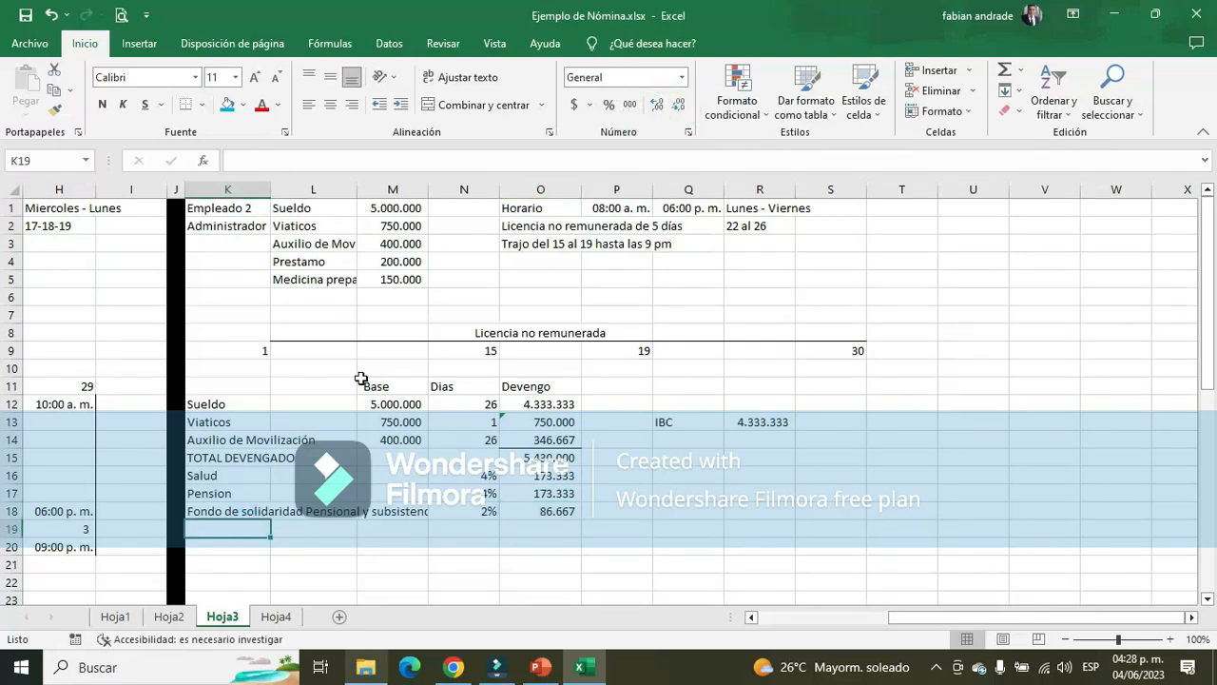
drag(300, 267, 409, 291)
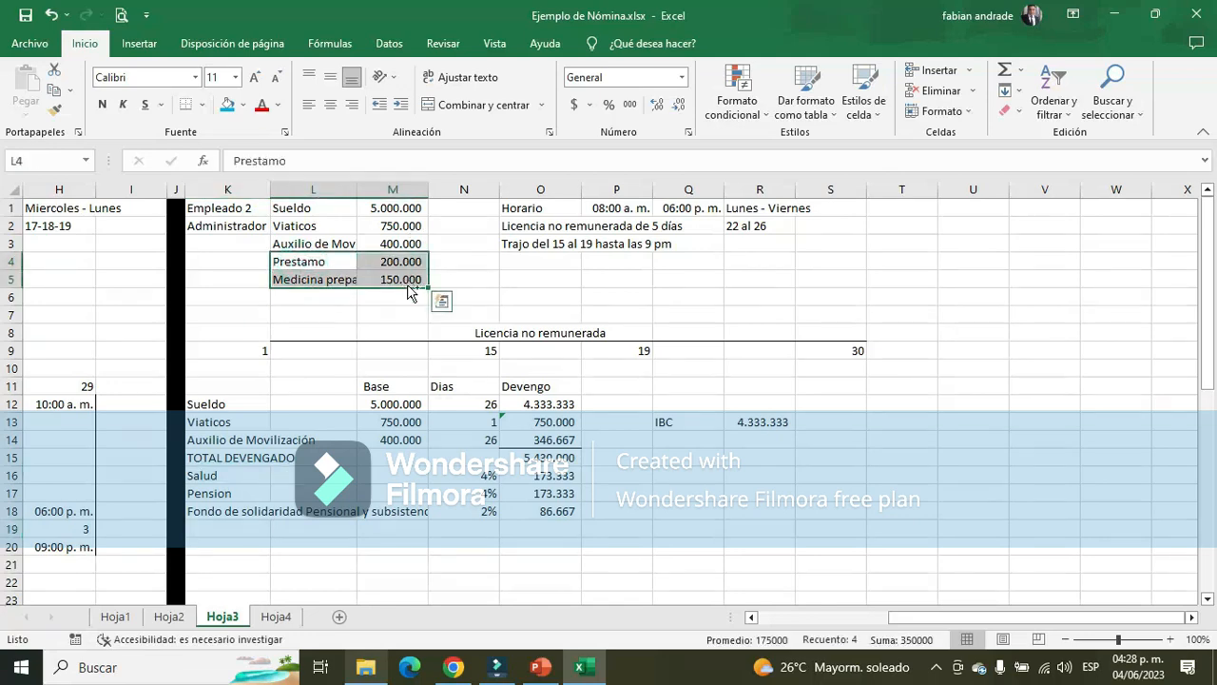
key(ctrl+c)
click(237, 528)
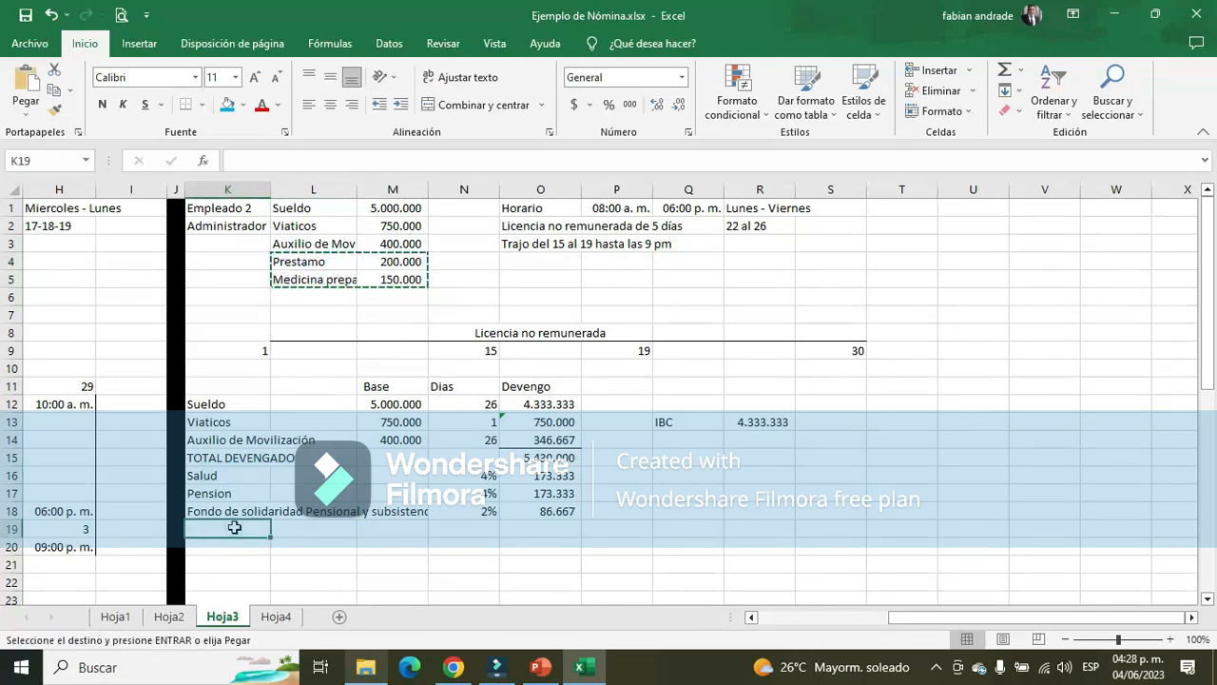
key(Return)
drag(334, 528, 522, 541)
click(525, 545)
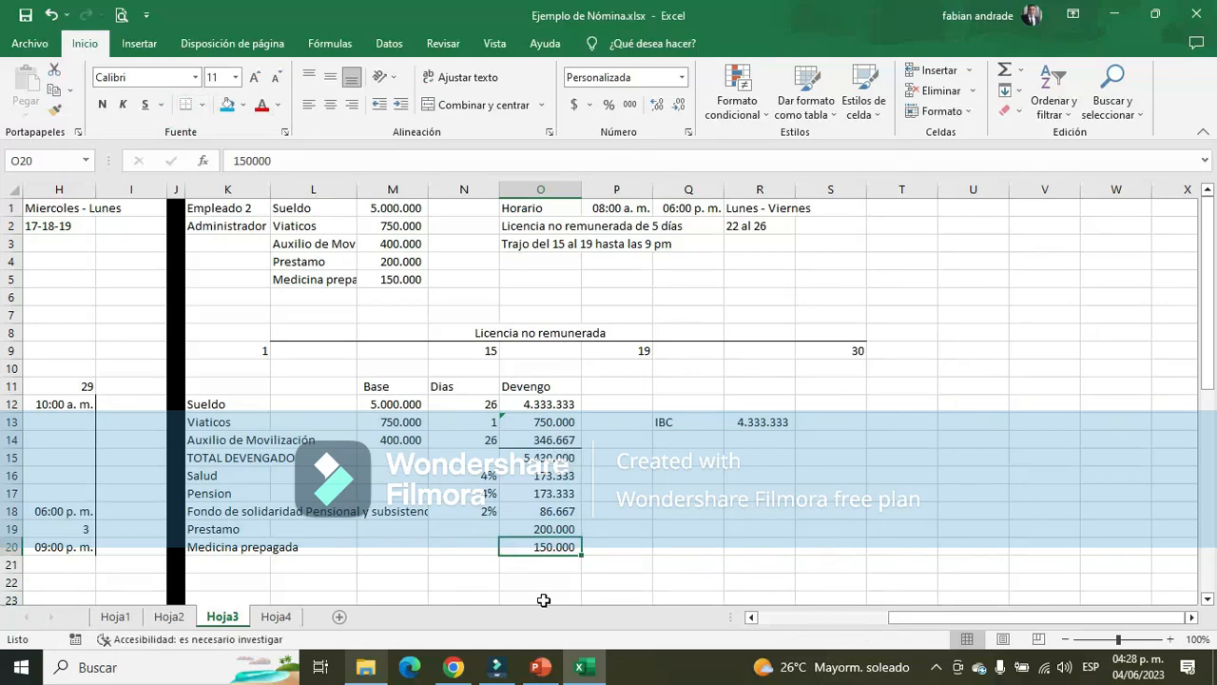
Sum the deductions O16:O20 in O21 and label the row "TOTAL DEDUCCIONES" in K21
click(543, 563)
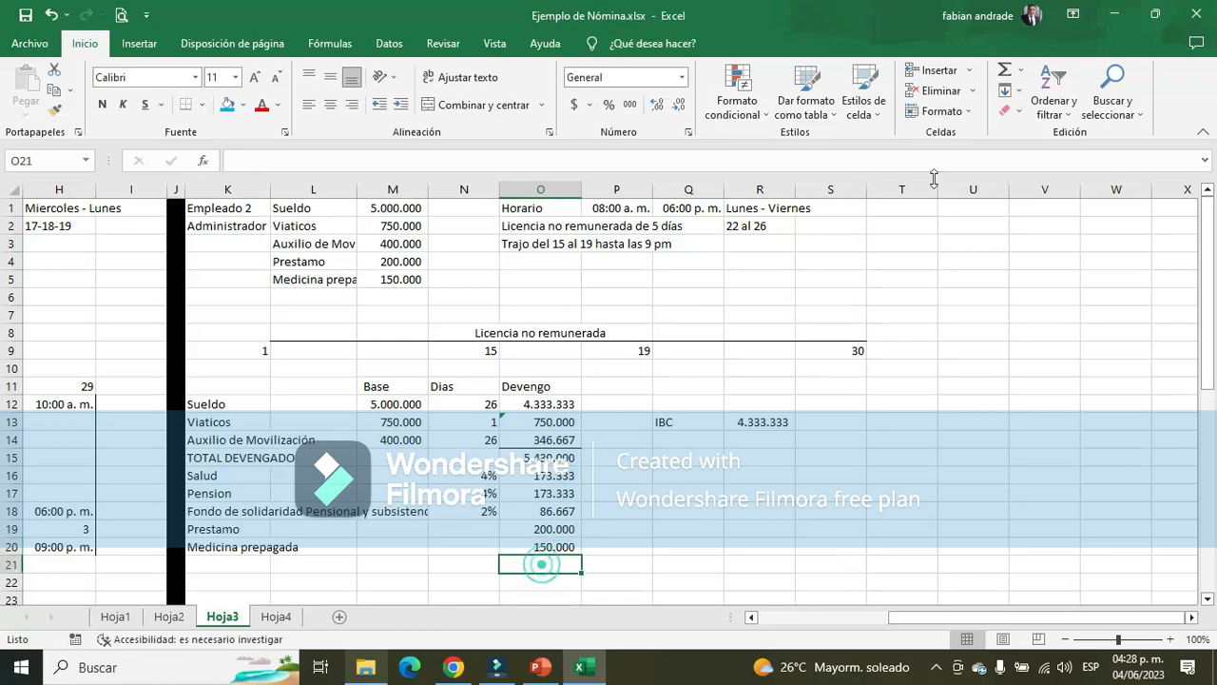
click(1005, 74)
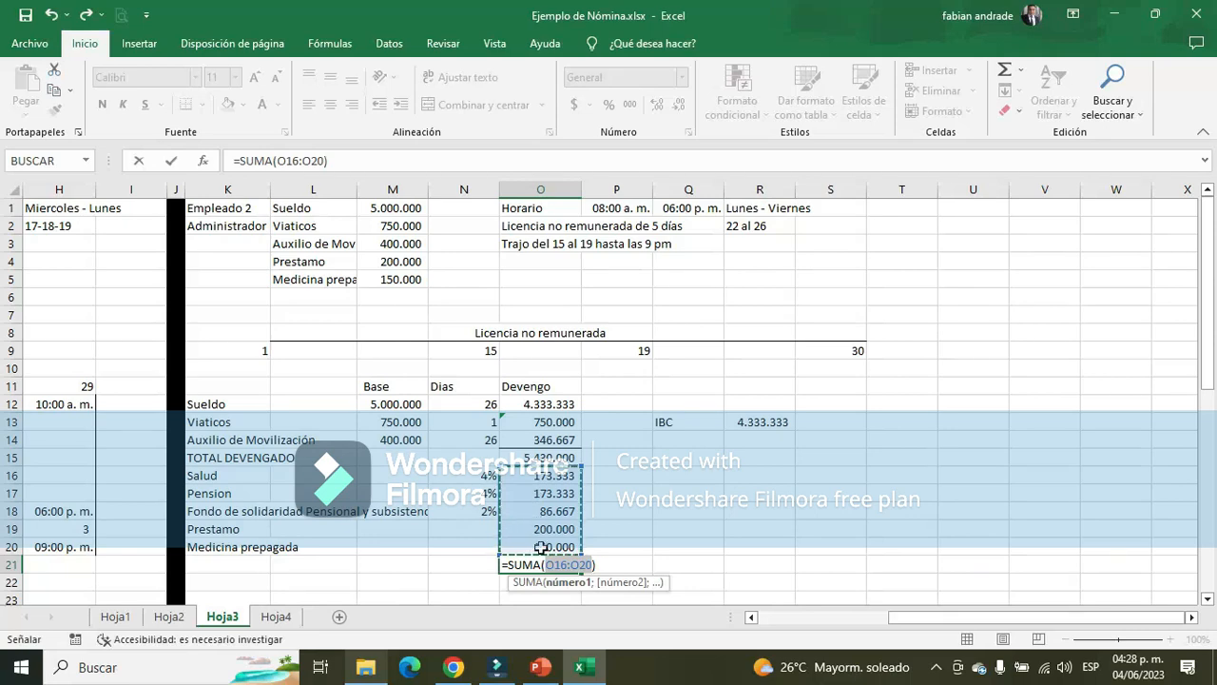
key(Return)
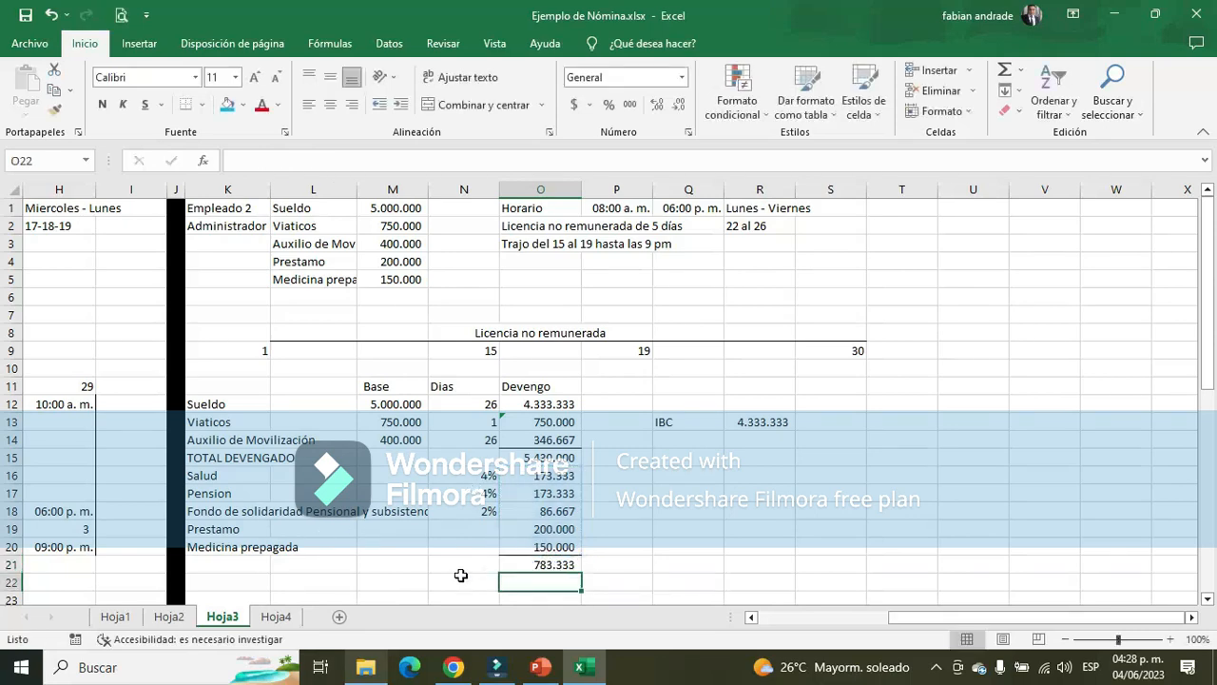
click(224, 567)
scroll(660, 567, down, 1)
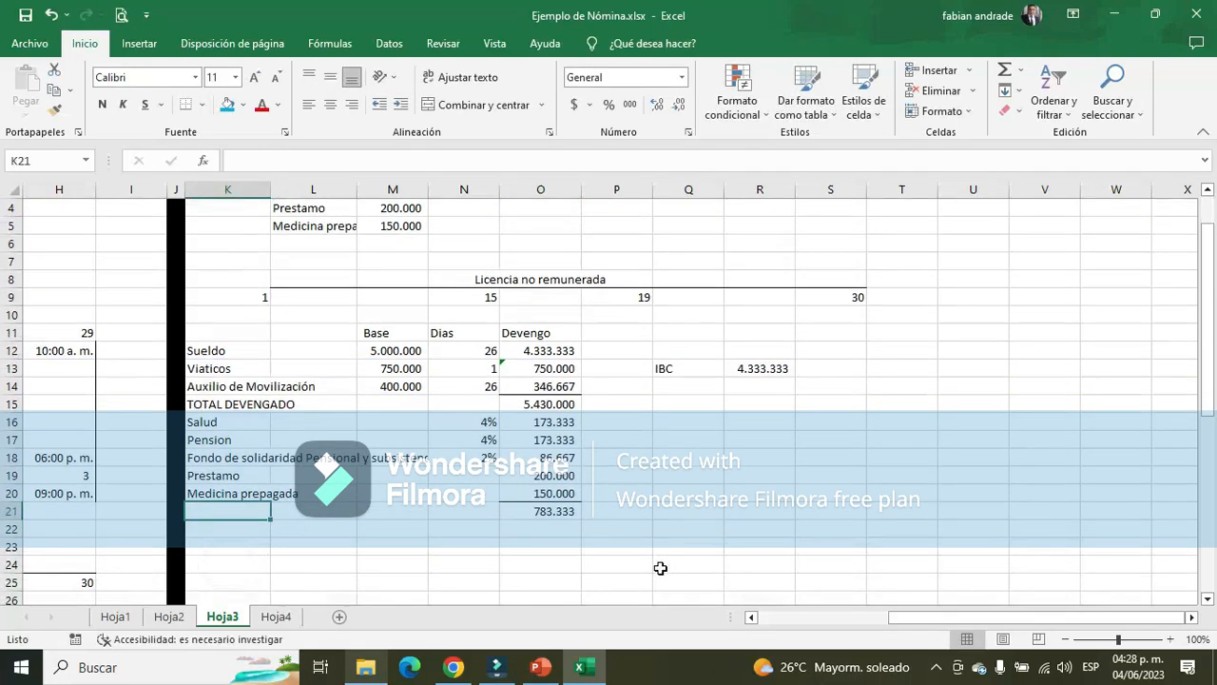
text(TOTAL DEDUCCIONES)
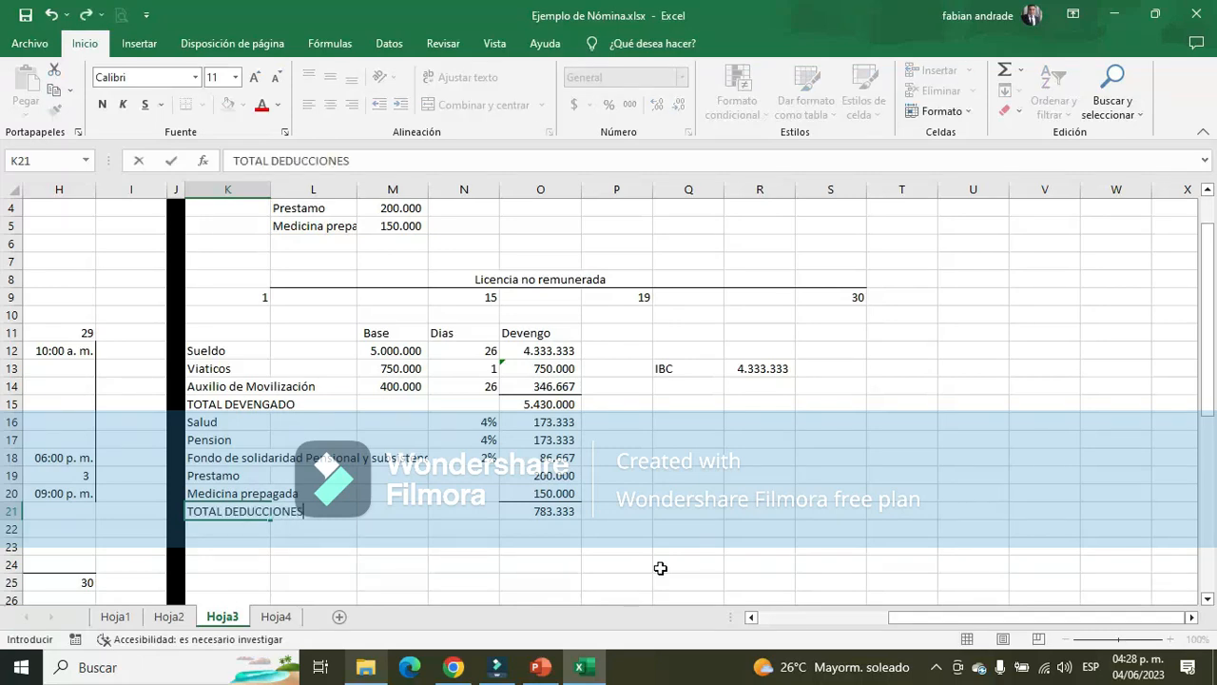
key(Return)
key(Return)
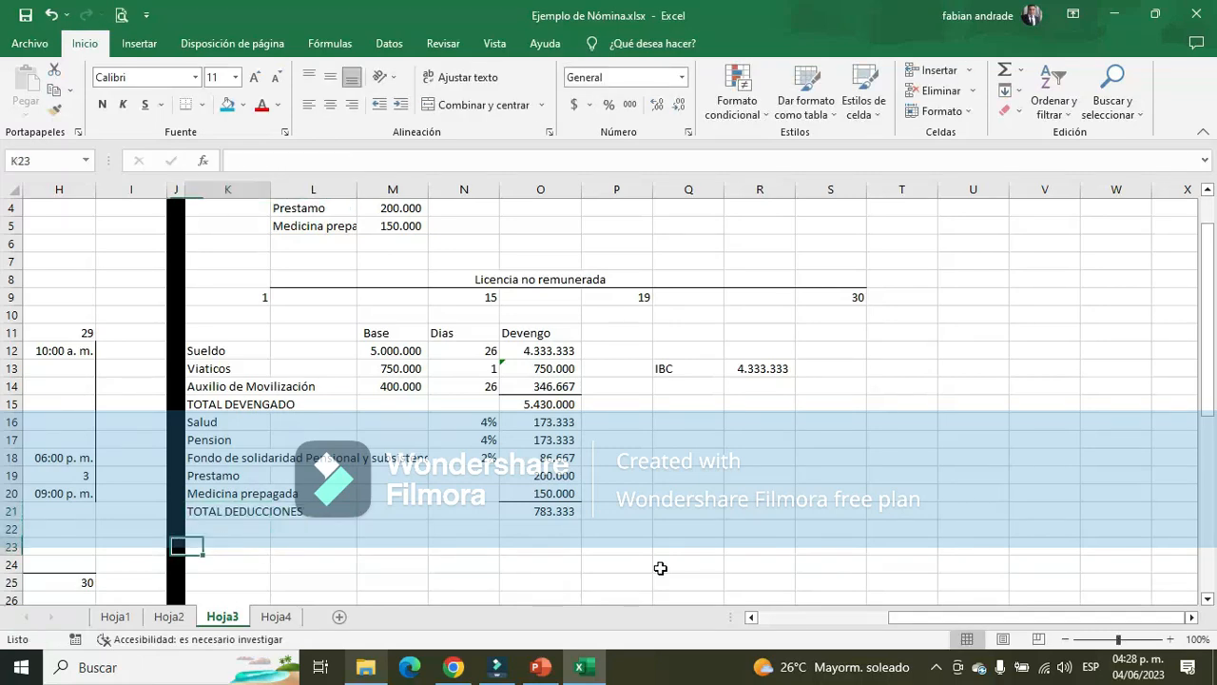
Enter the label "NETO A PAGAR" in K23, two rows below the deductions total
text(N)
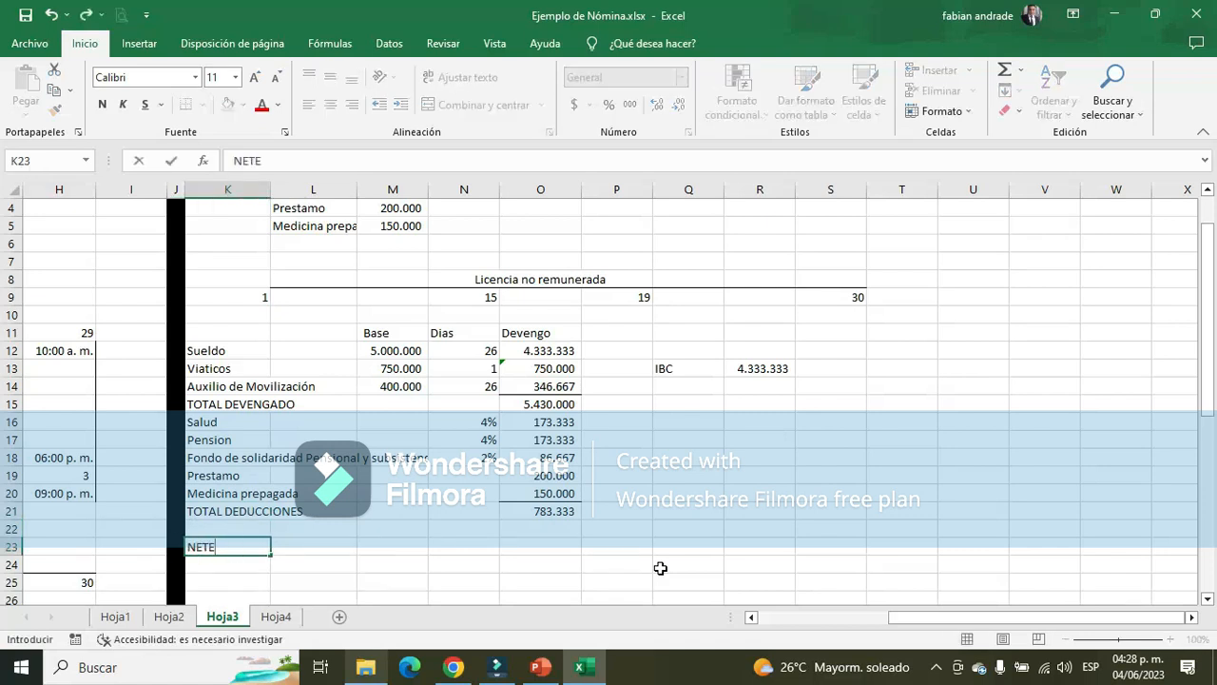
text(ETO A PAGAR)
key(Return)
Calculate the net pay in O23 by subtracting the total deductions in O21 from the total earnings in O15
key(Up)
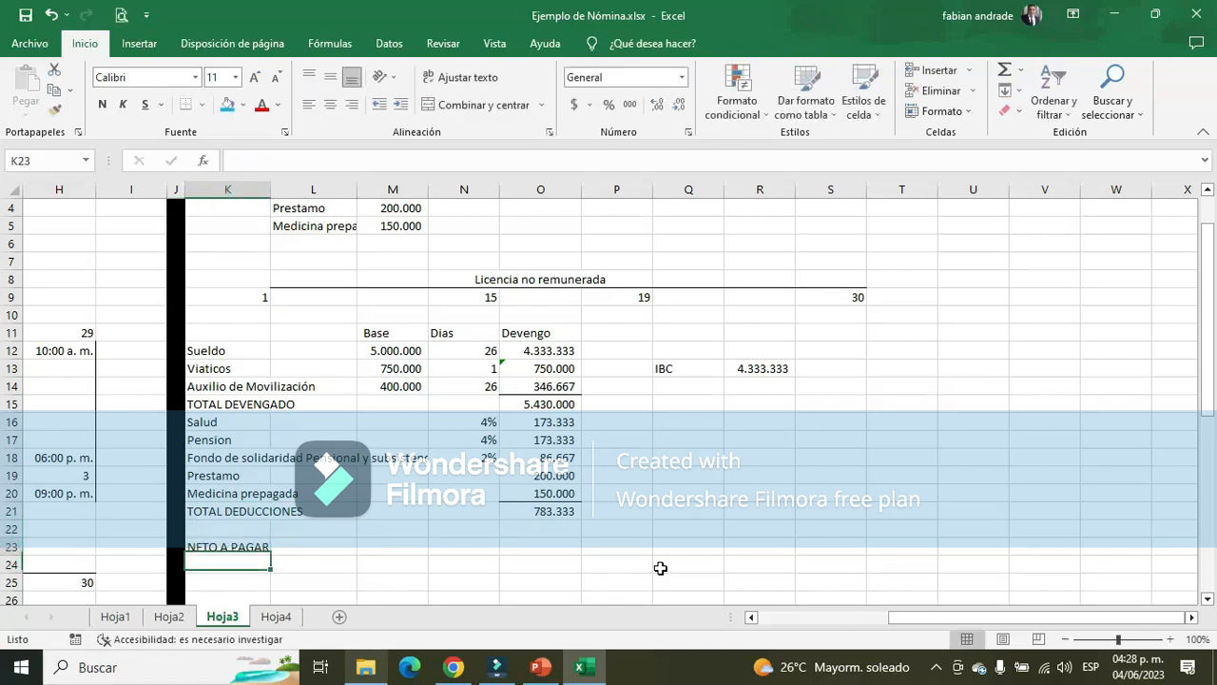
key(Right)
key(Right)
key(Right)
key(Right)
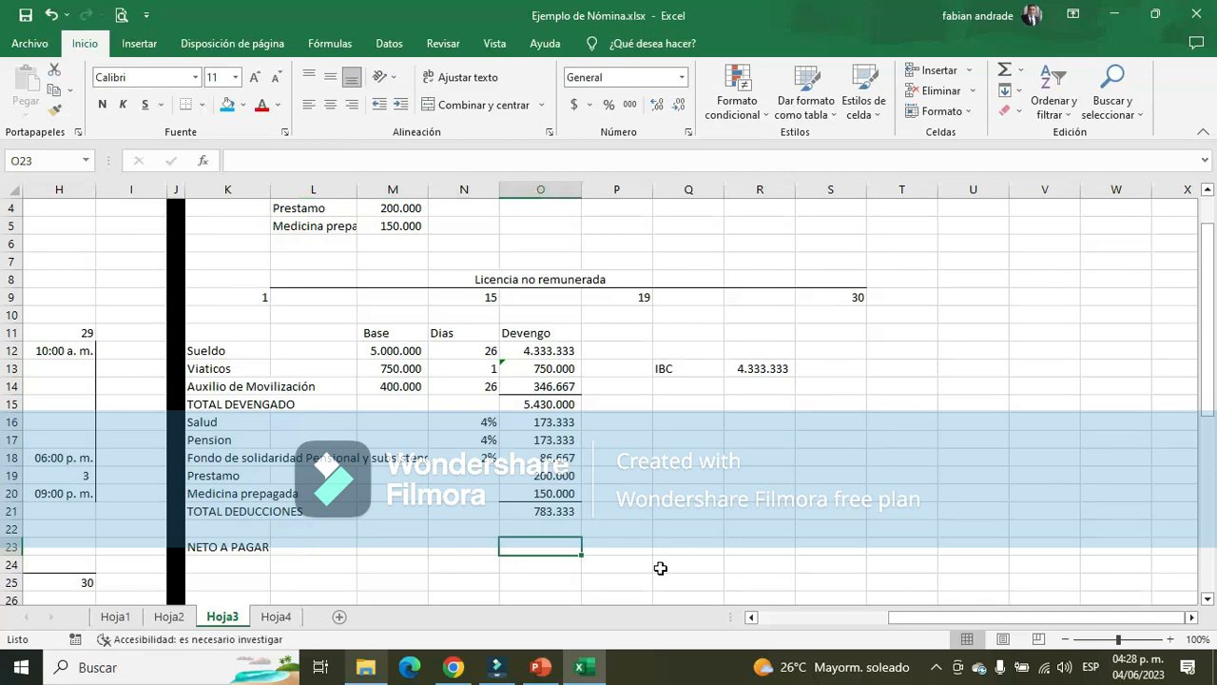
text(+)
click(552, 403)
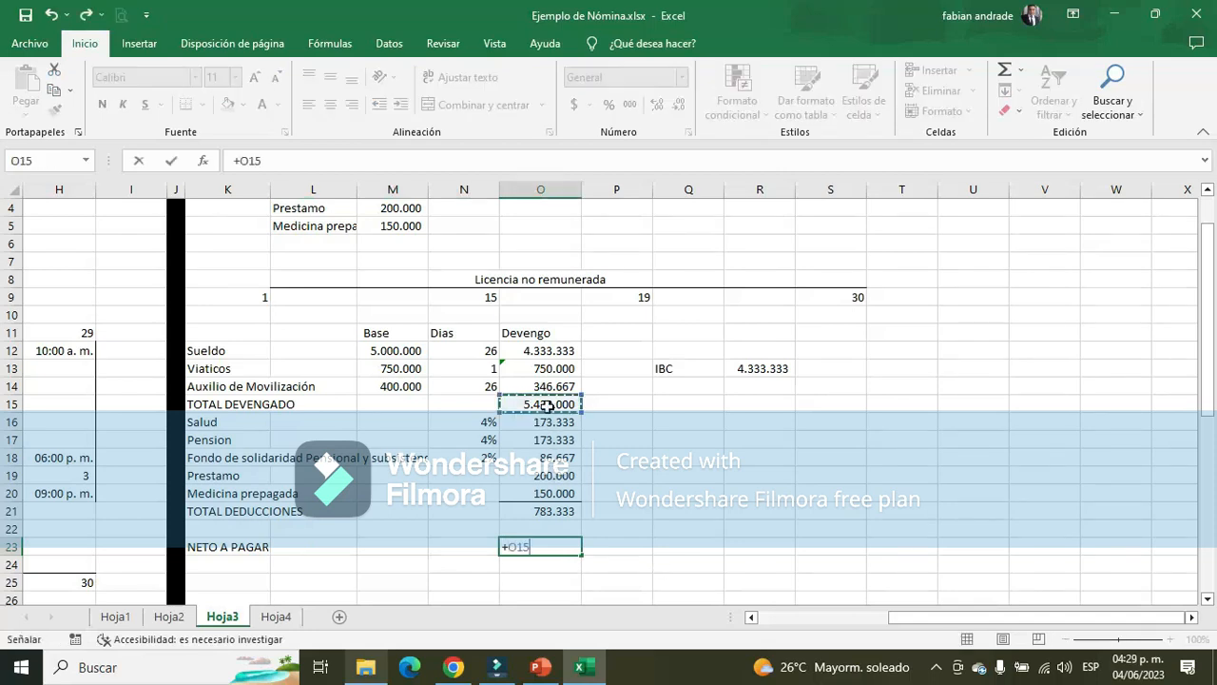
text(-)
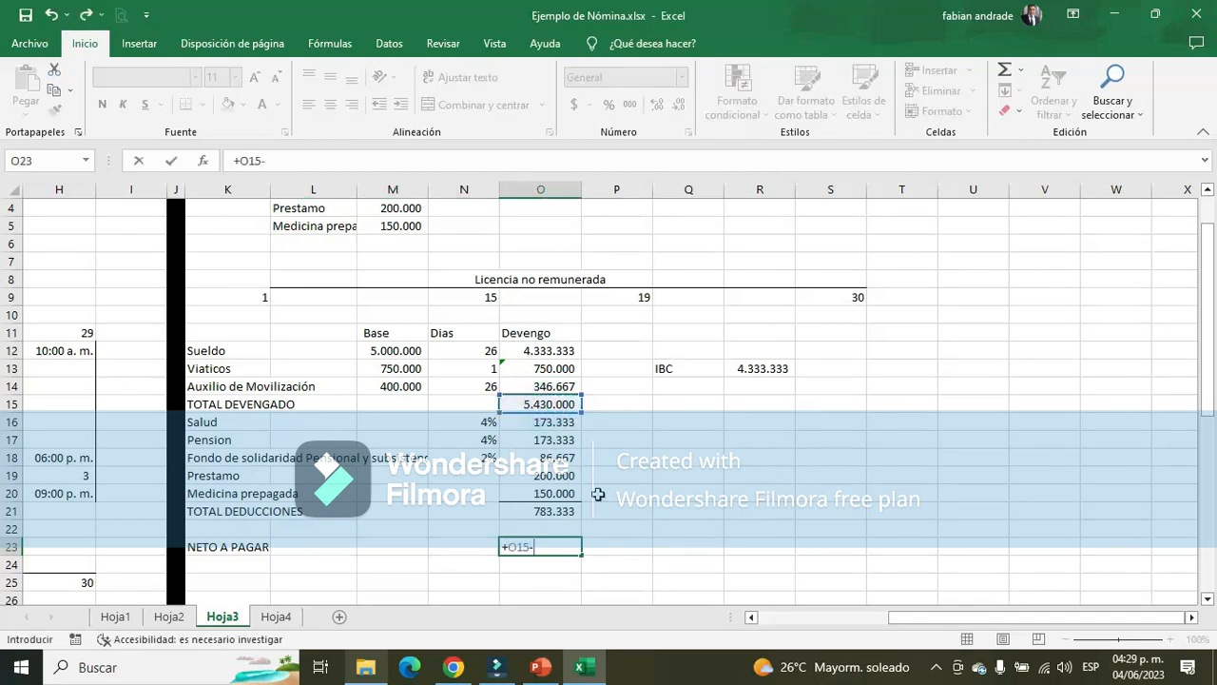
click(552, 515)
key(Return)
click(567, 547)
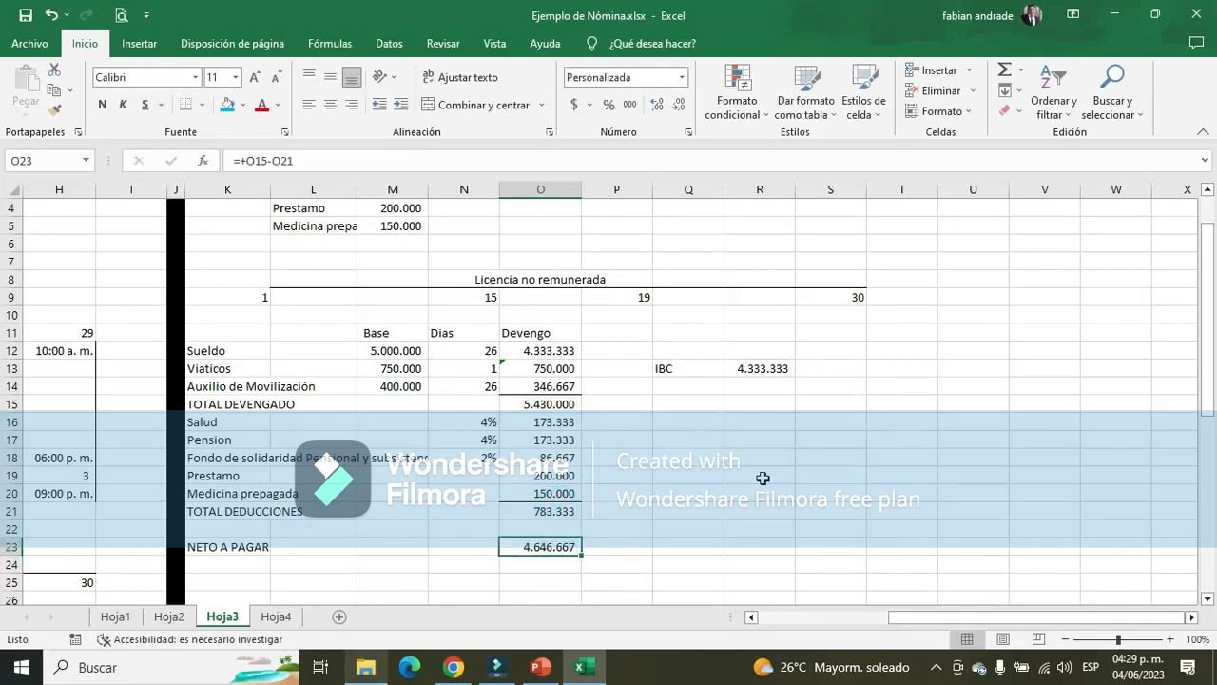
scroll(677, 399, up, 1)
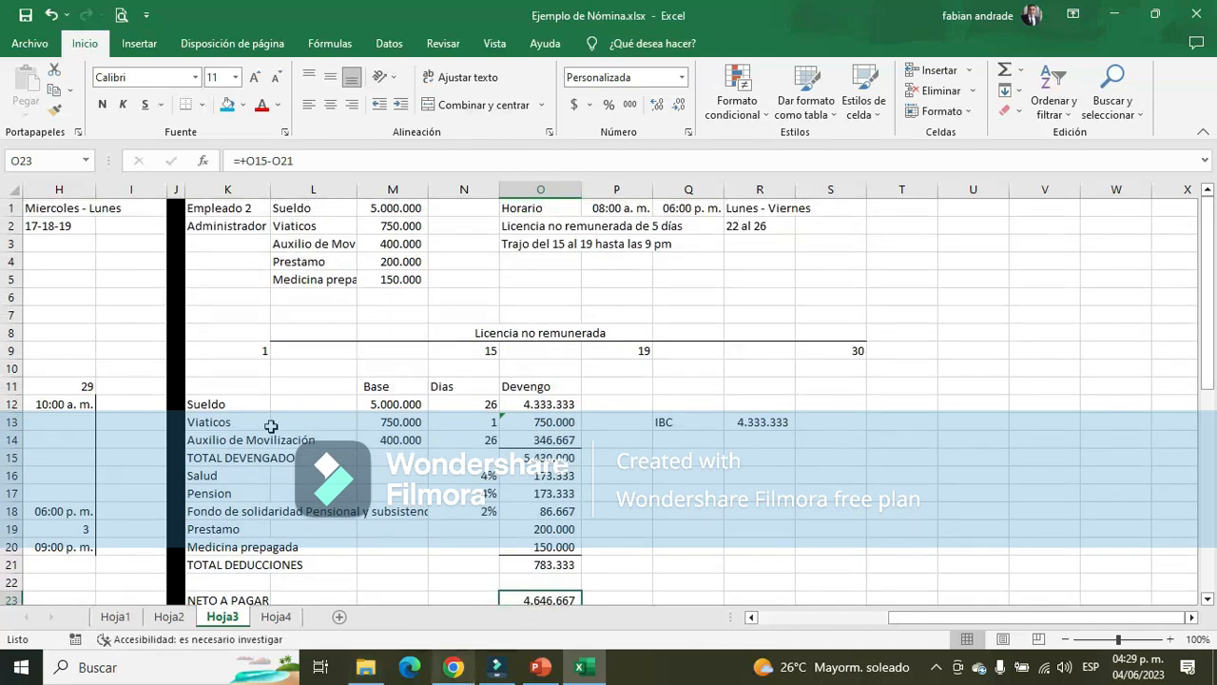
Save the workbook with Empleado 2's payroll calculation
click(220, 228)
click(646, 513)
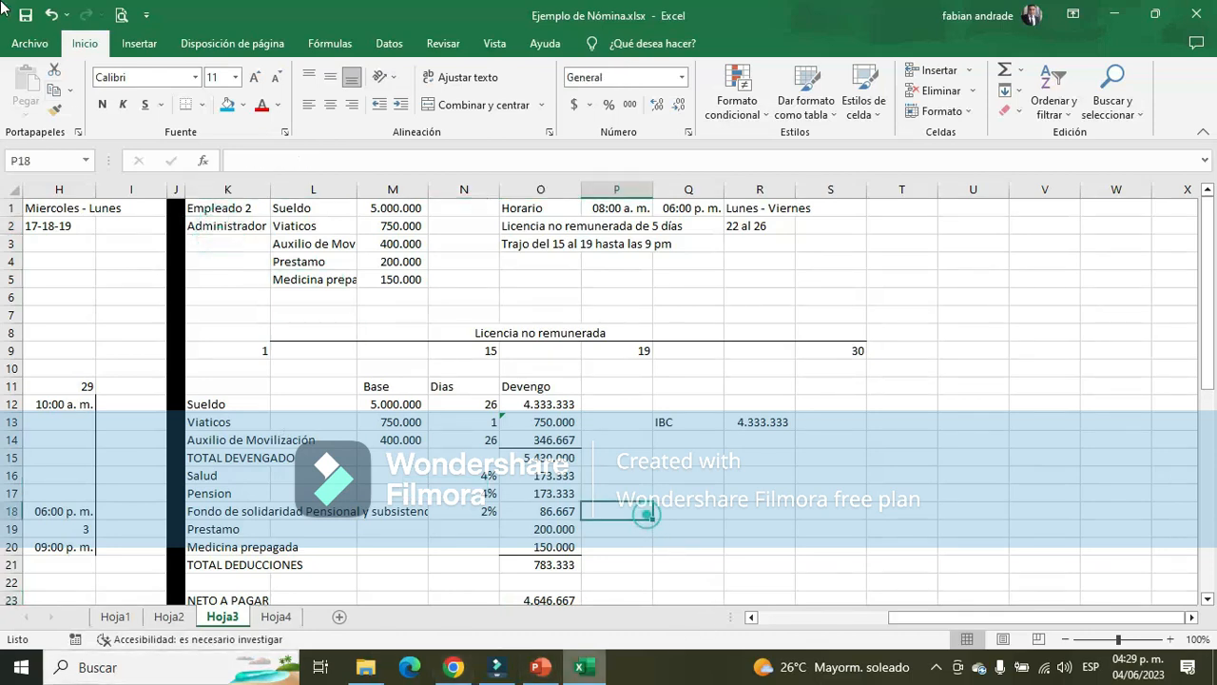
key(ctrl+s)
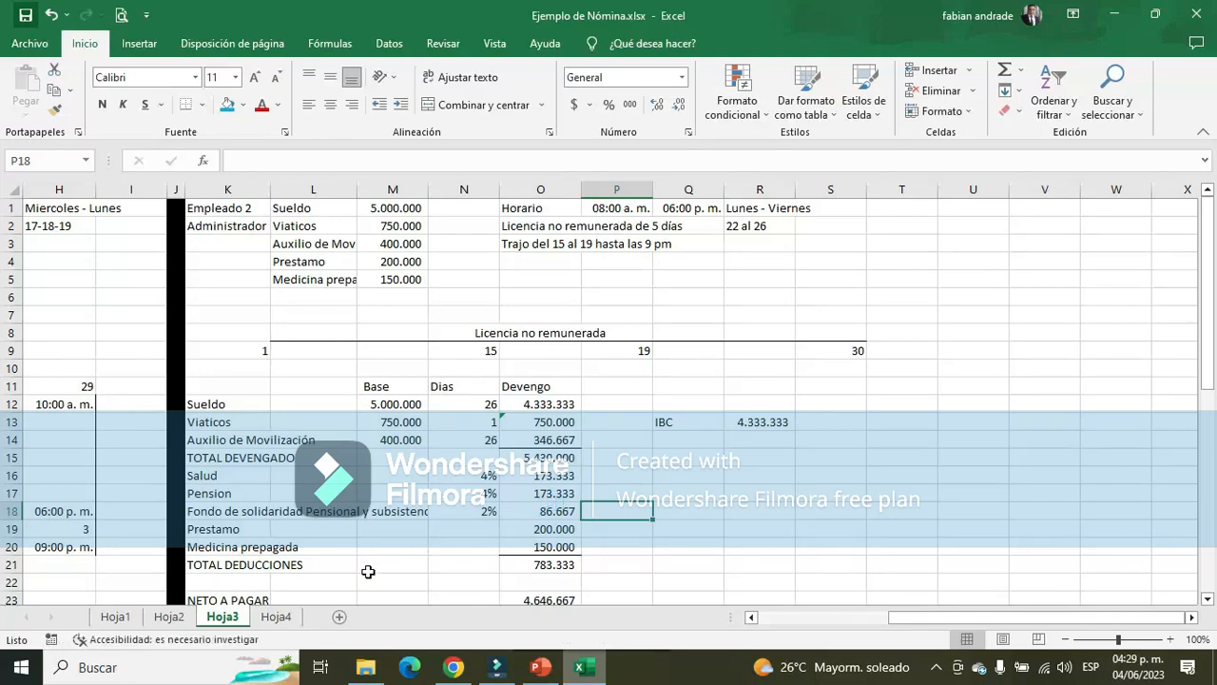
Review the payroll calculations of Empleado 1 and Empleado 2 in Hoja3 and the worked example in Hoja1
drag(913, 617, 780, 617)
scroll(311, 573, down, 11)
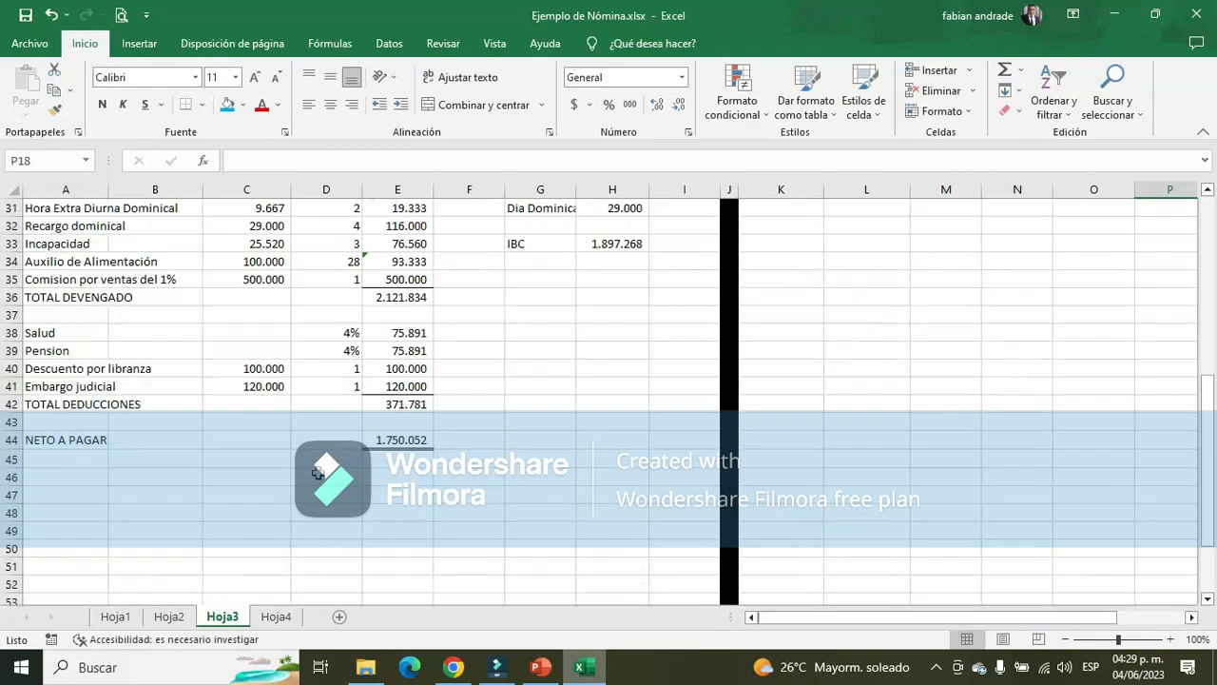
scroll(319, 472, up, 2)
scroll(304, 428, up, 1)
click(266, 348)
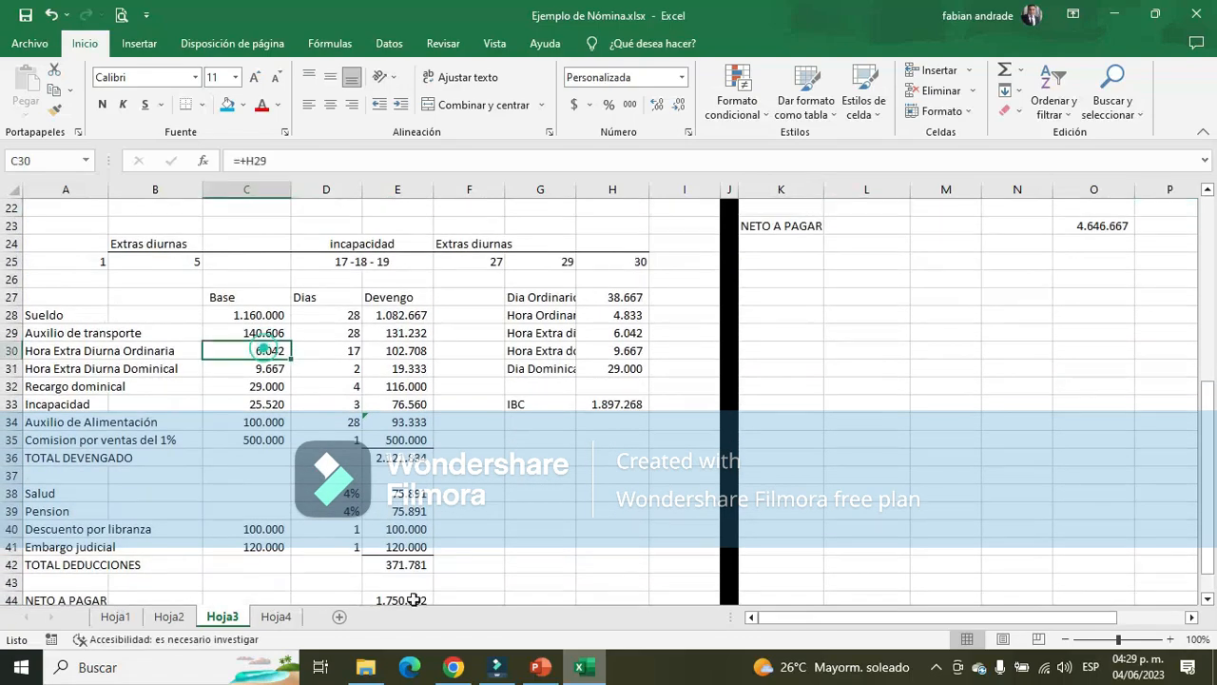
scroll(918, 475, up, 7)
click(938, 421)
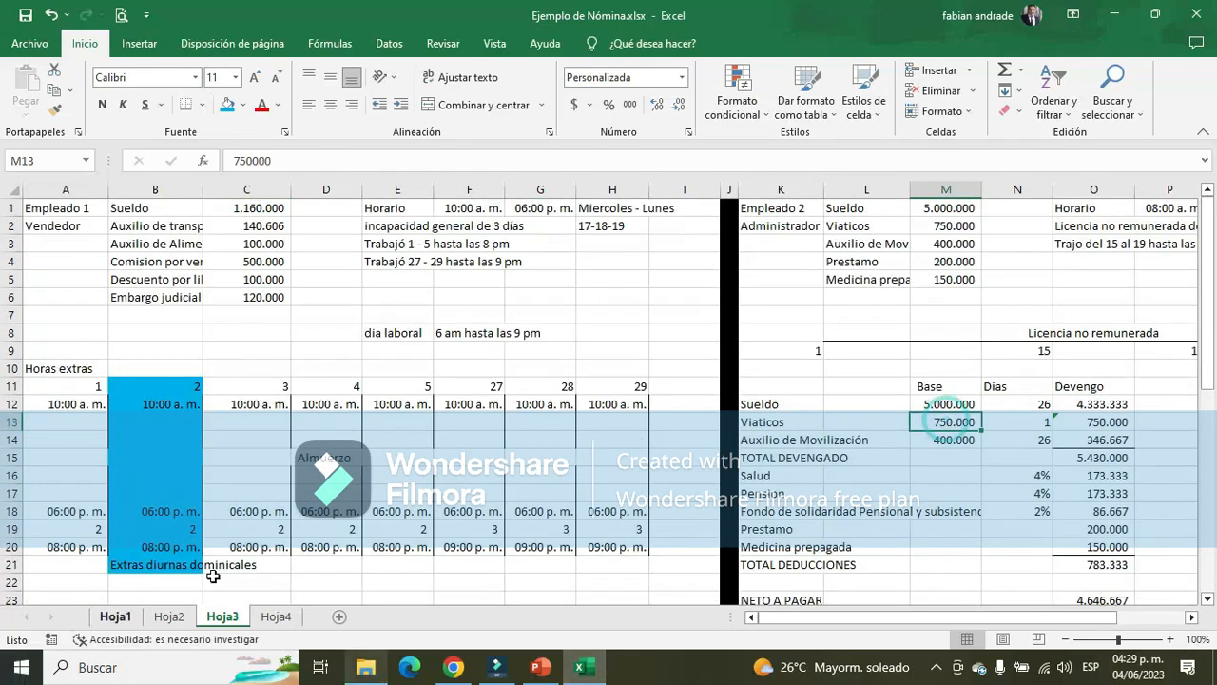
click(116, 616)
scroll(109, 544, down, 3)
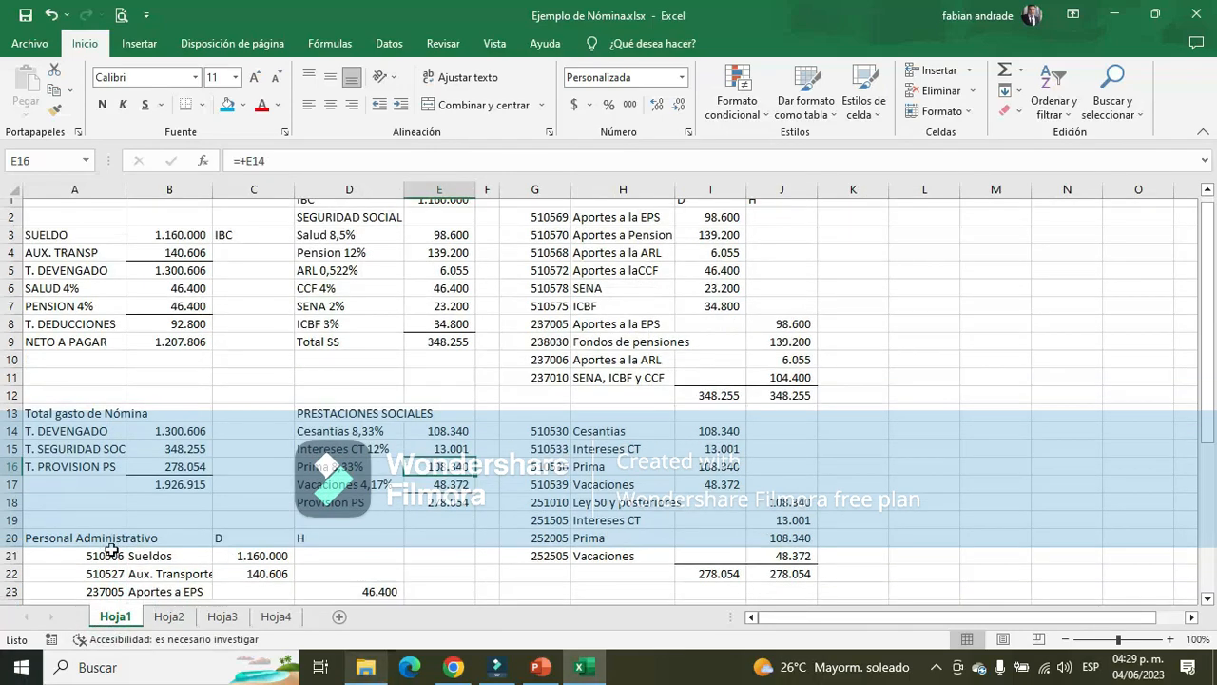
scroll(111, 549, up, 3)
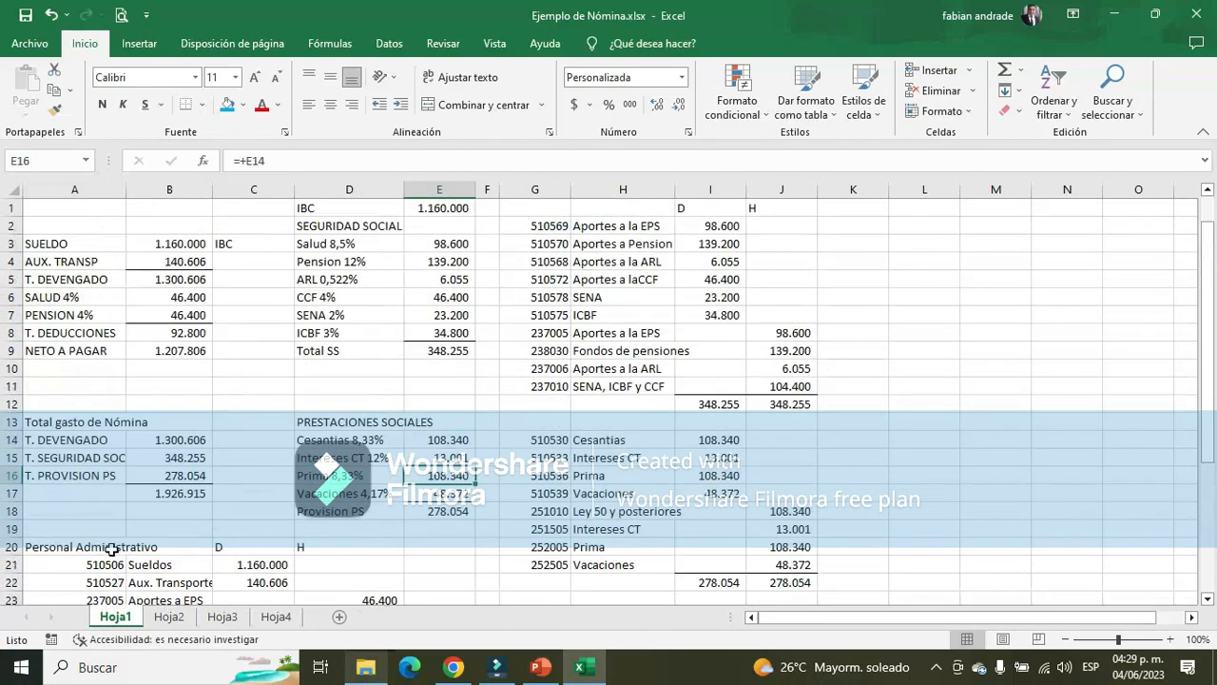
Examine the payroll table in Hoja2, from its column headings to the three employee rows 3 to 5
click(169, 616)
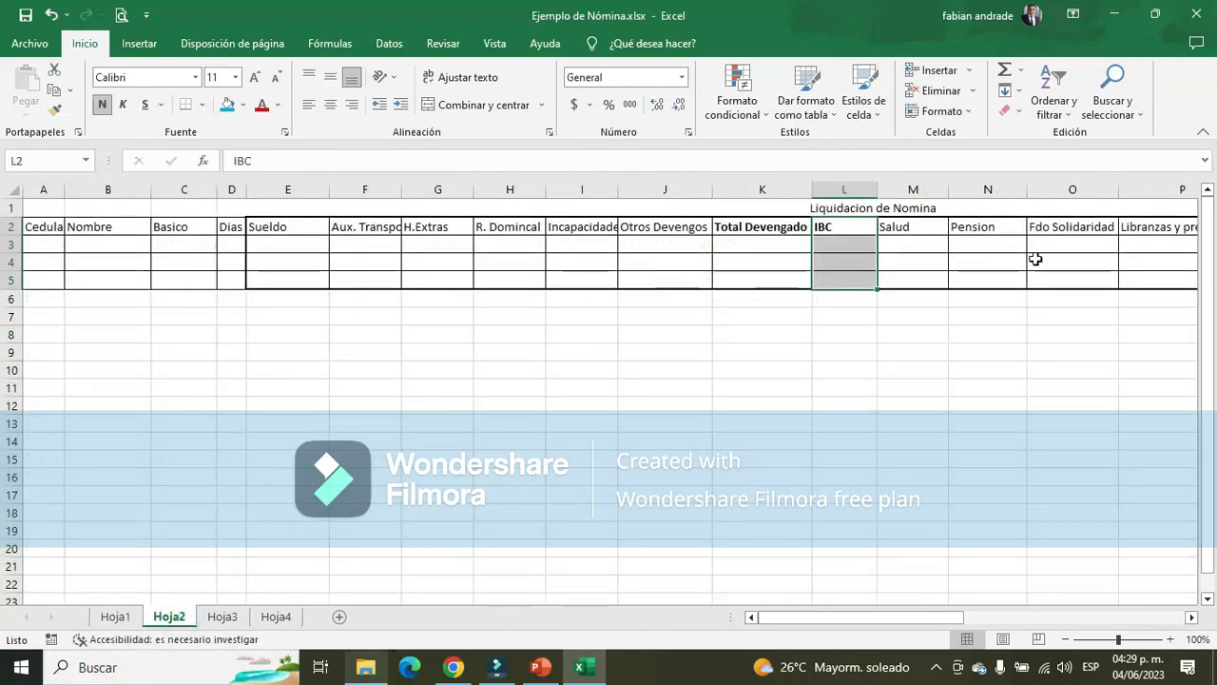
drag(38, 184, 1067, 234)
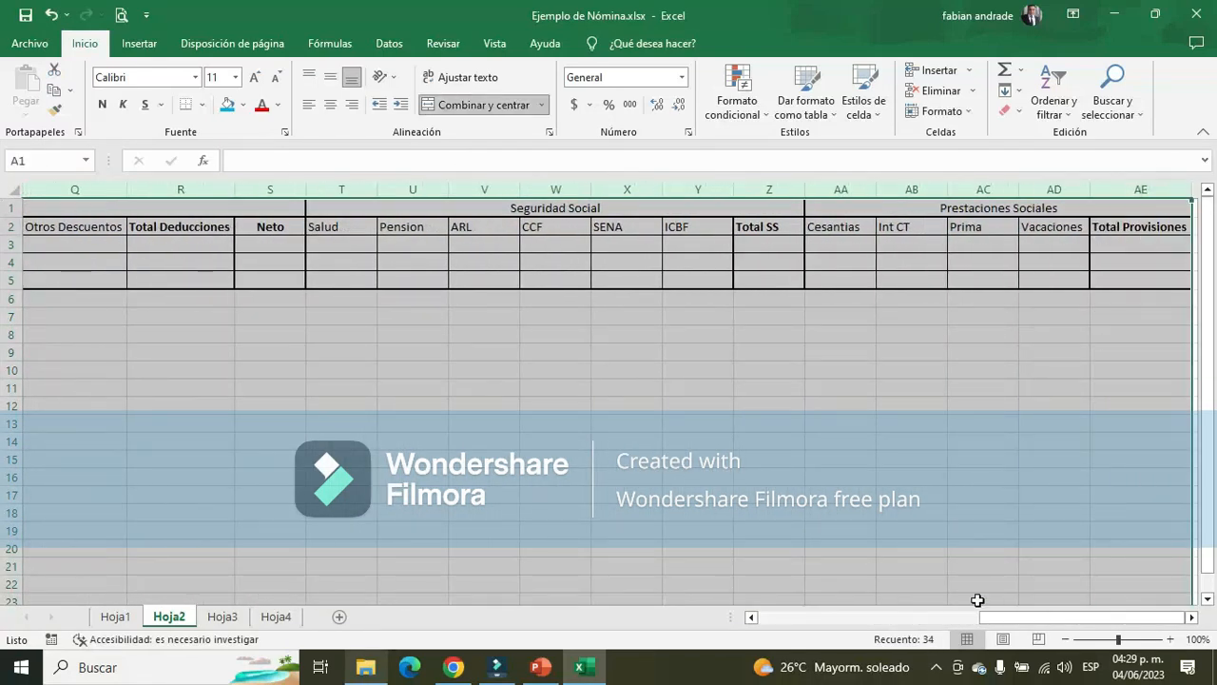
drag(1016, 616, 793, 620)
click(13, 246)
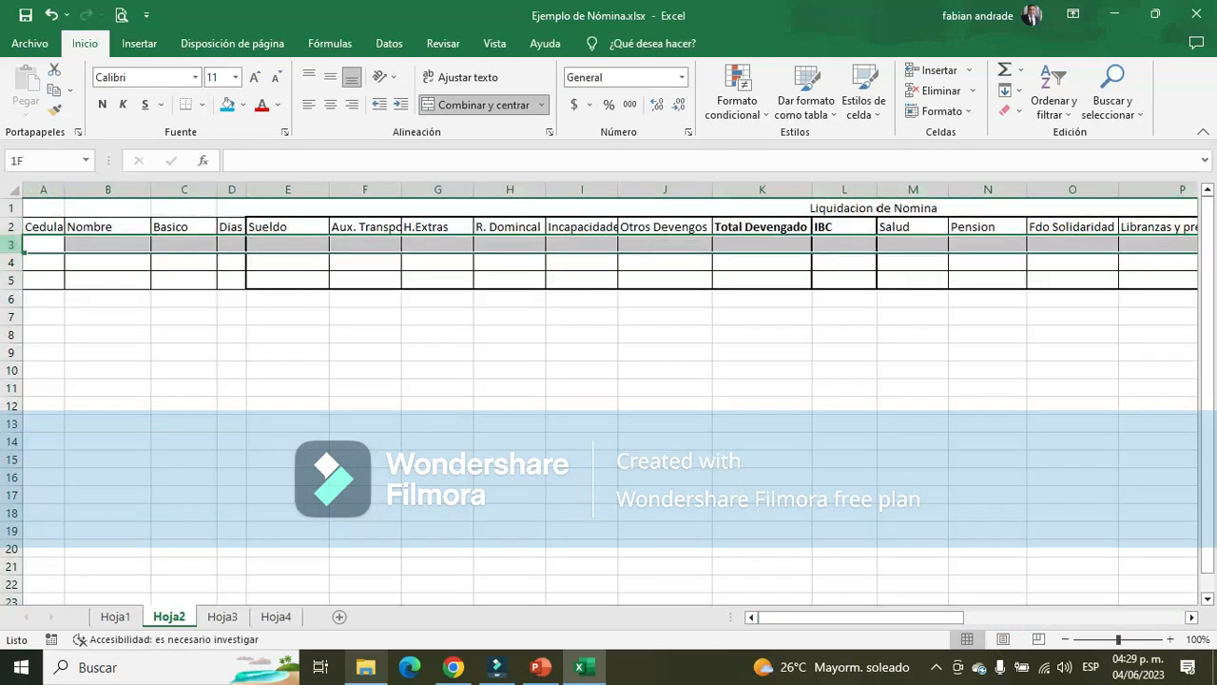
click(117, 241)
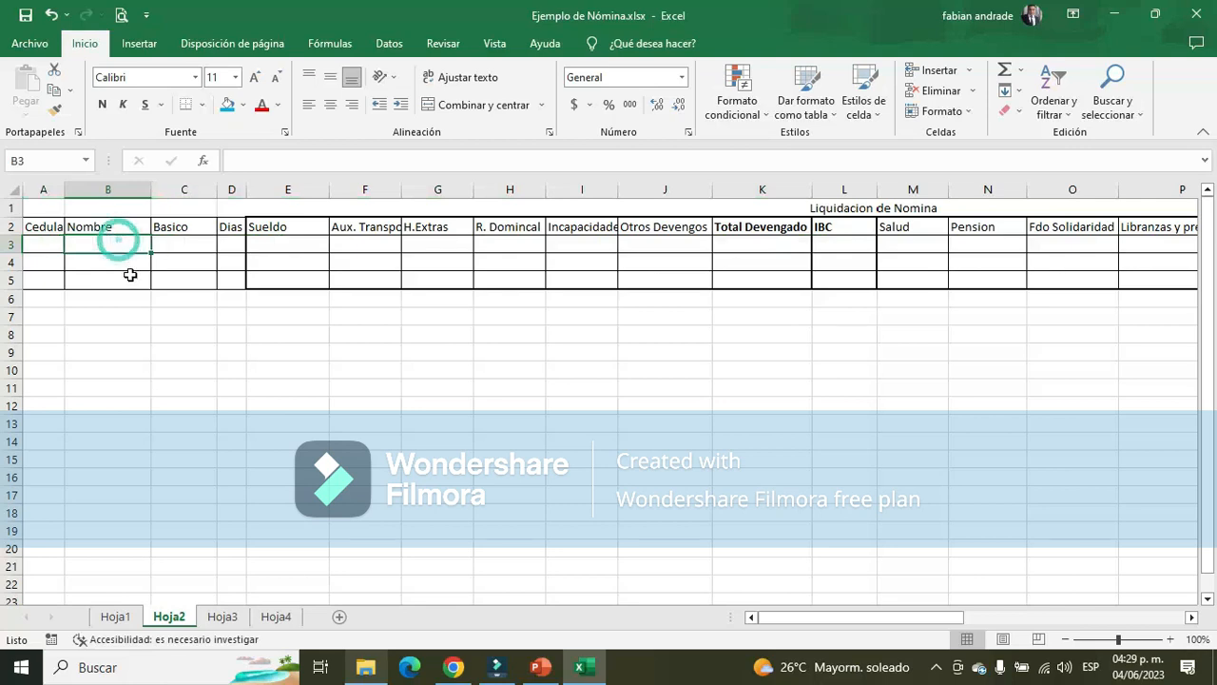
click(128, 265)
click(138, 287)
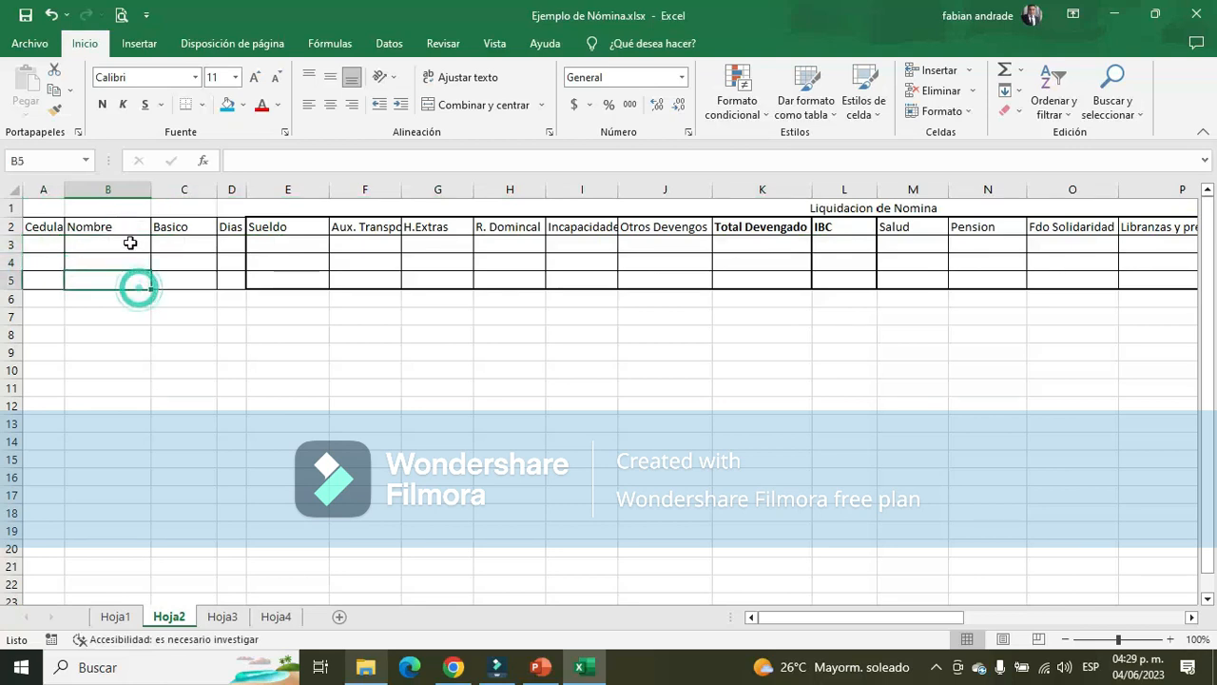
click(132, 243)
click(831, 206)
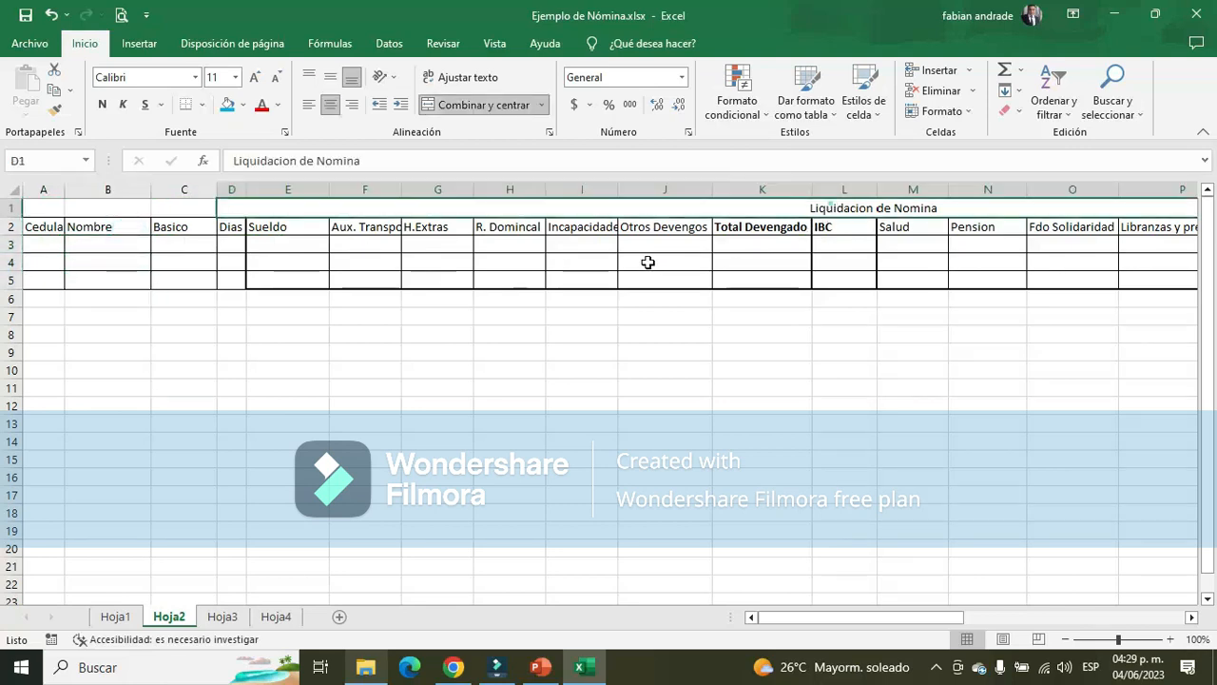
Examine the Liquidacion de Nomina section of Hoja2, covering the earnings, deductions and Neto columns
drag(829, 210, 839, 291)
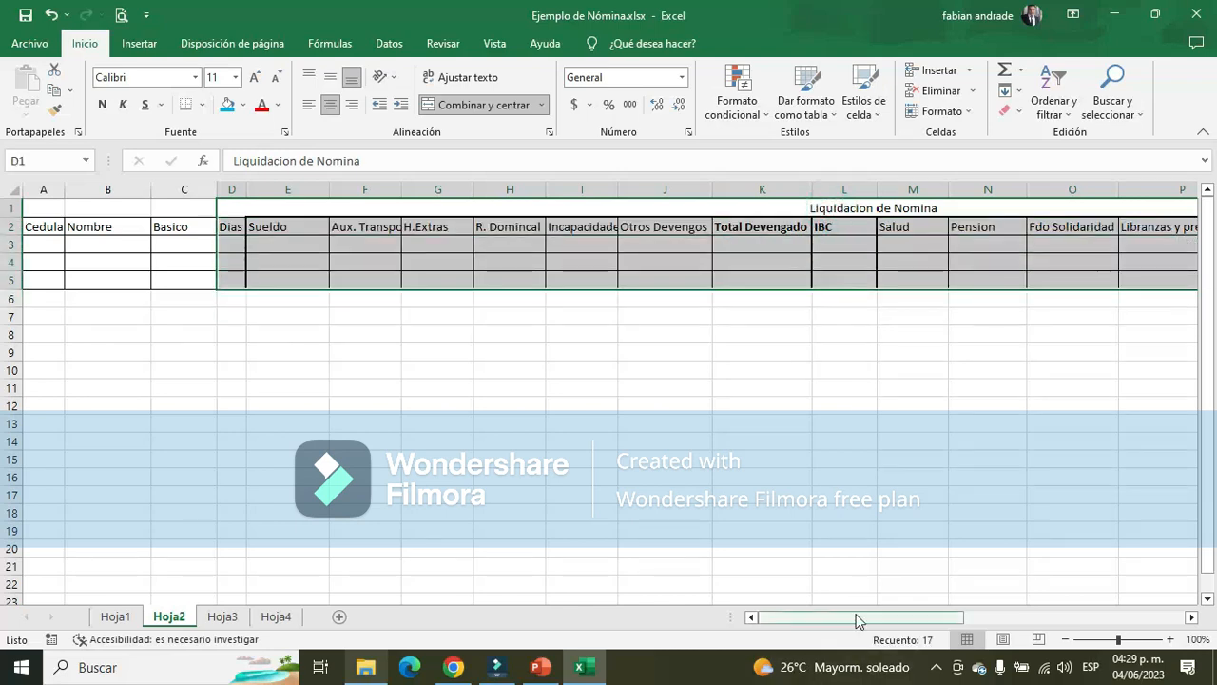
drag(856, 617, 903, 616)
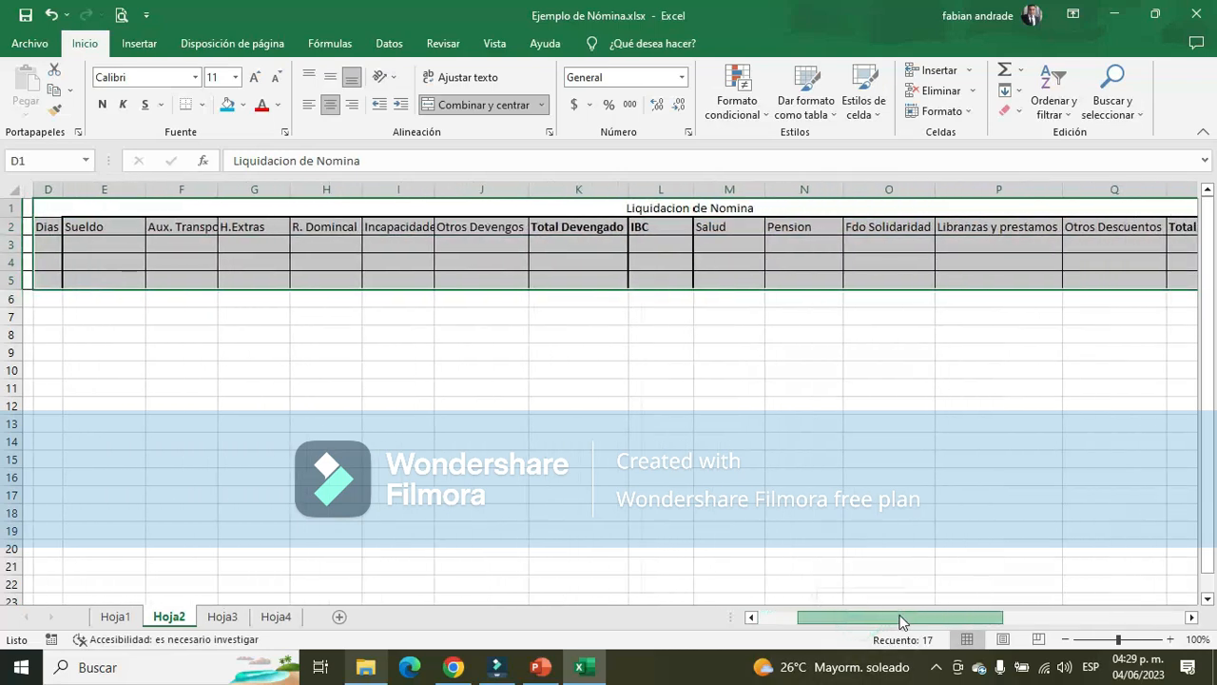
click(88, 226)
mouse_move(87, 226)
mouse_down()
mouse_move(587, 260)
mouse_move(600, 279)
mouse_up()
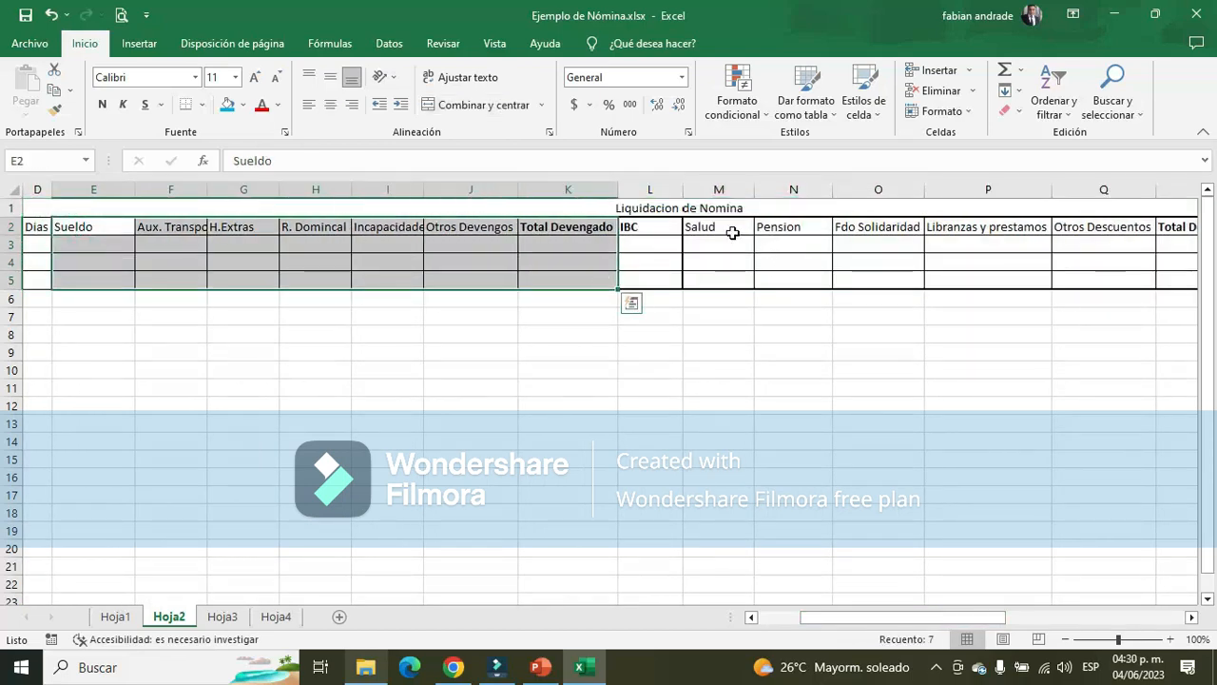
drag(730, 228, 1034, 244)
drag(1118, 231, 1122, 274)
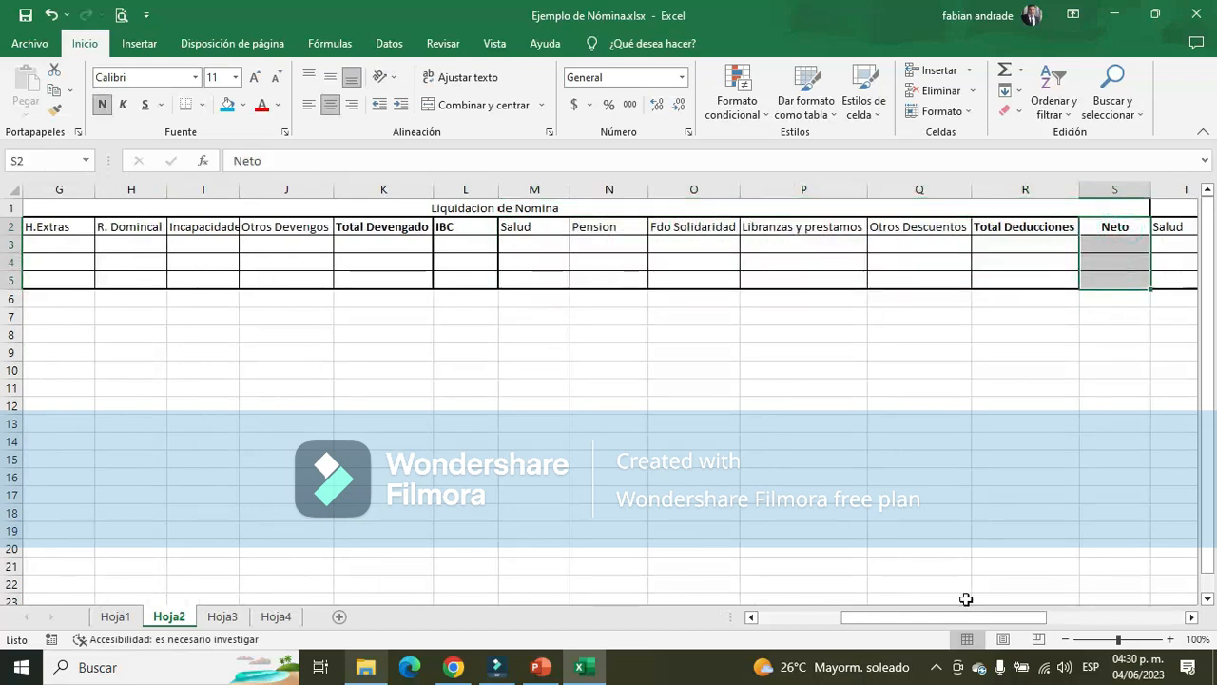
drag(953, 619, 1103, 618)
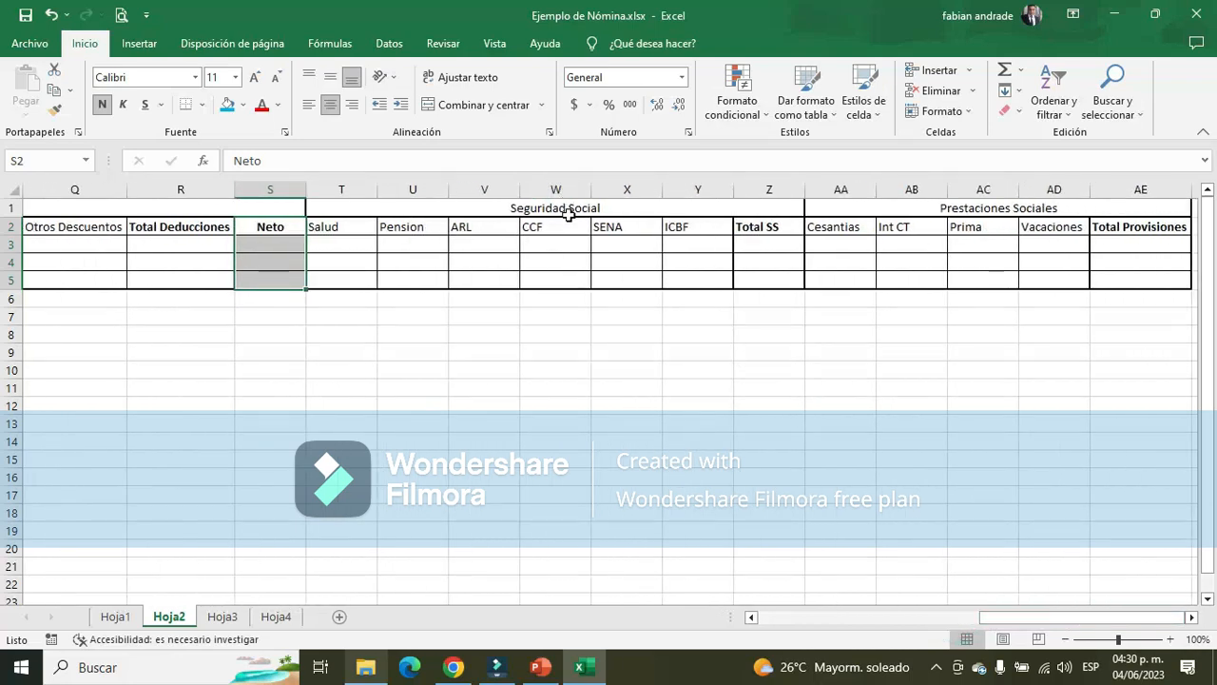
Examine the Seguridad Social and Prestaciones Sociales sections of the payroll table in Hoja2
drag(562, 206, 562, 279)
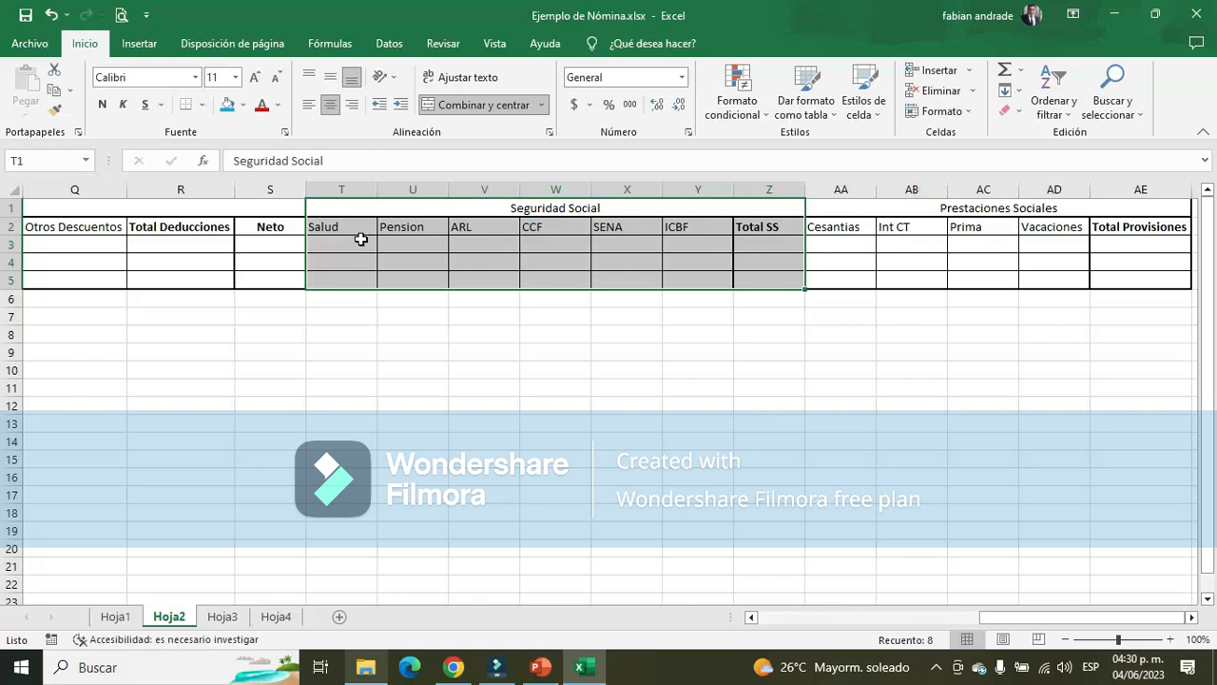
drag(361, 238, 714, 278)
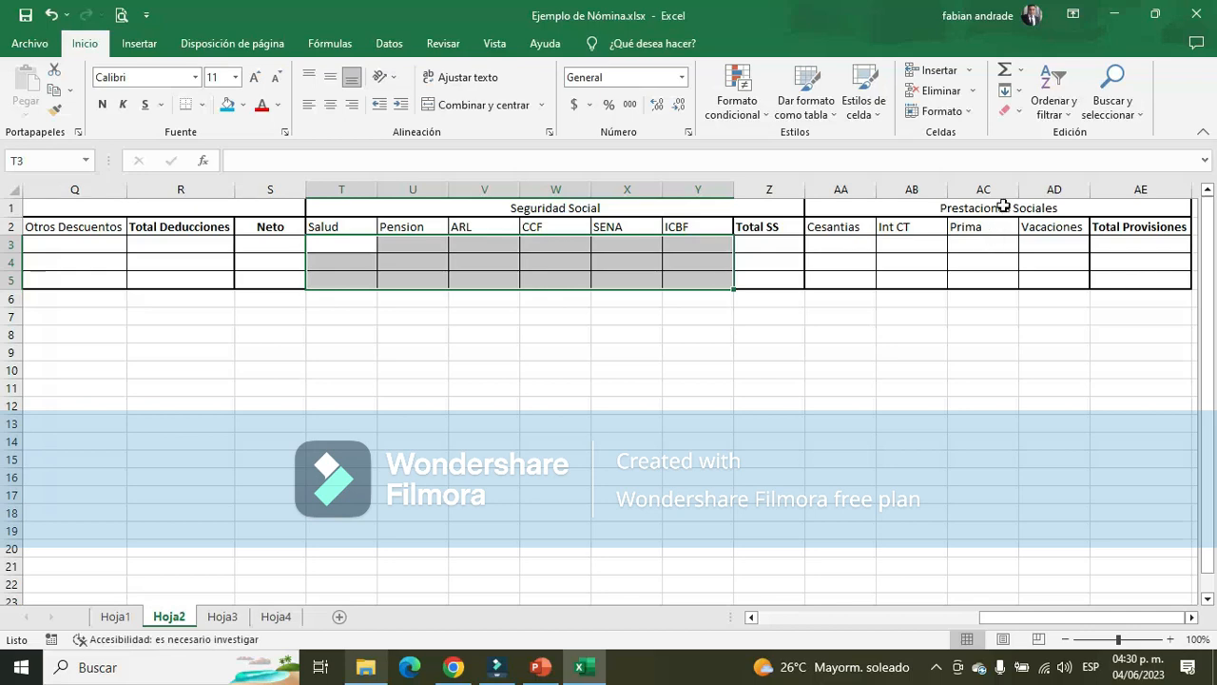
drag(1004, 205, 1020, 272)
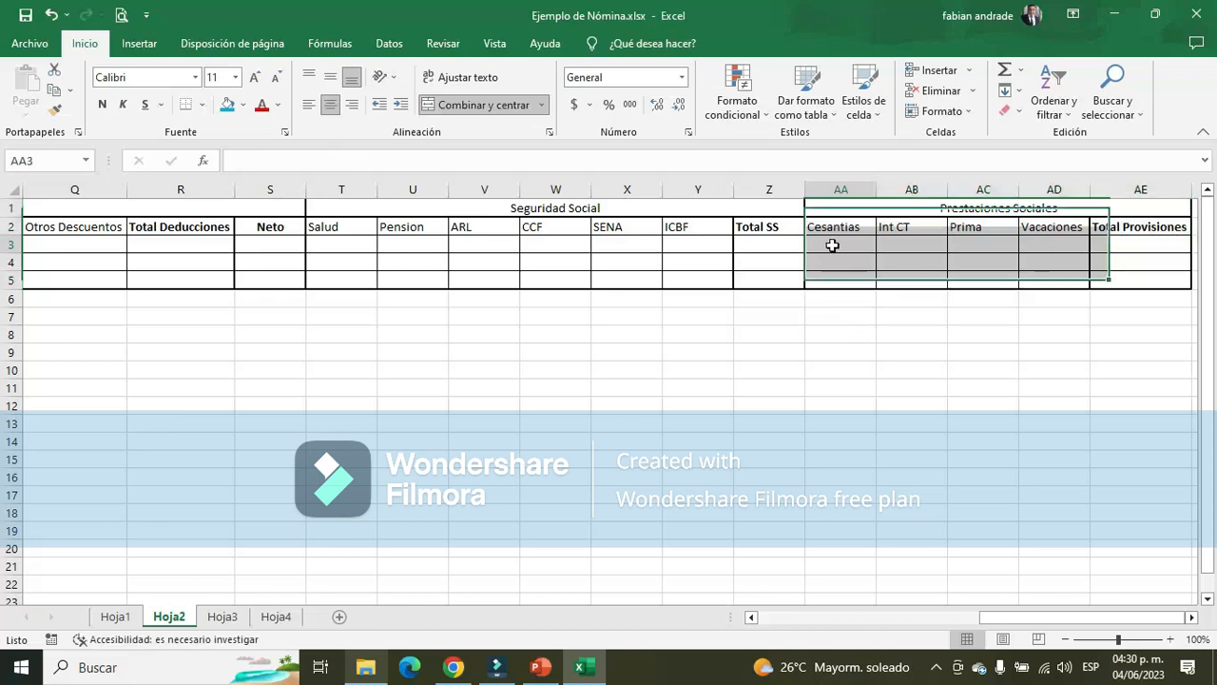
drag(832, 244, 1046, 280)
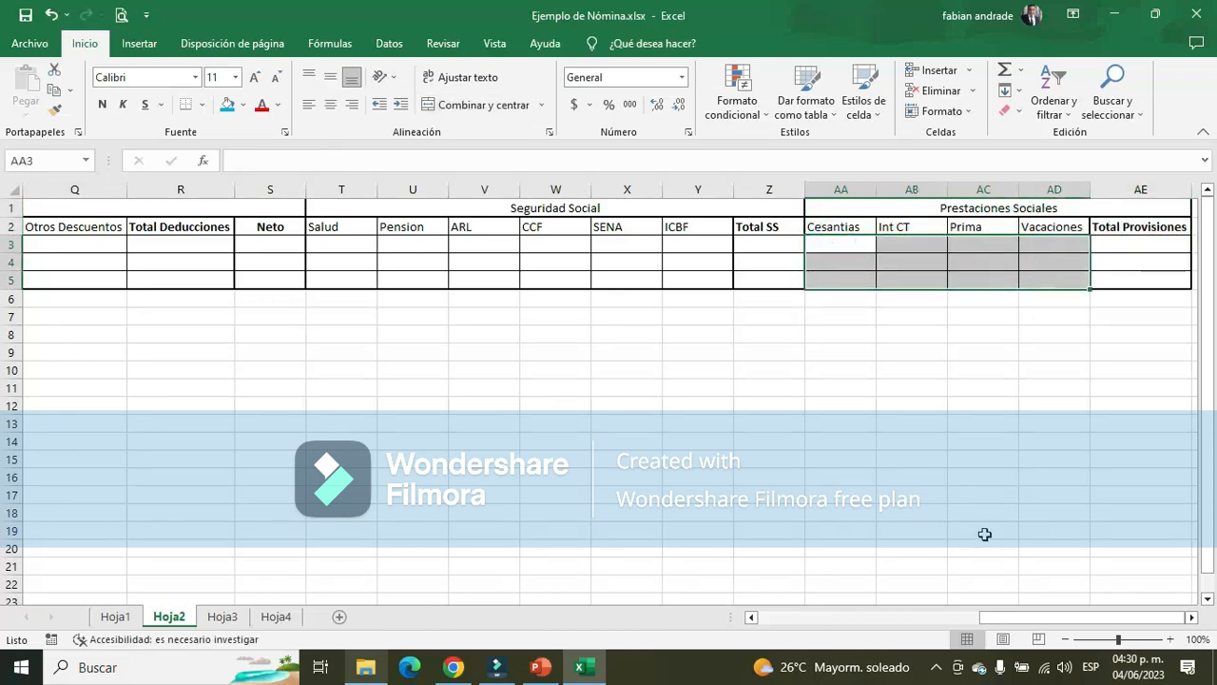
drag(1119, 628, 896, 627)
click(46, 239)
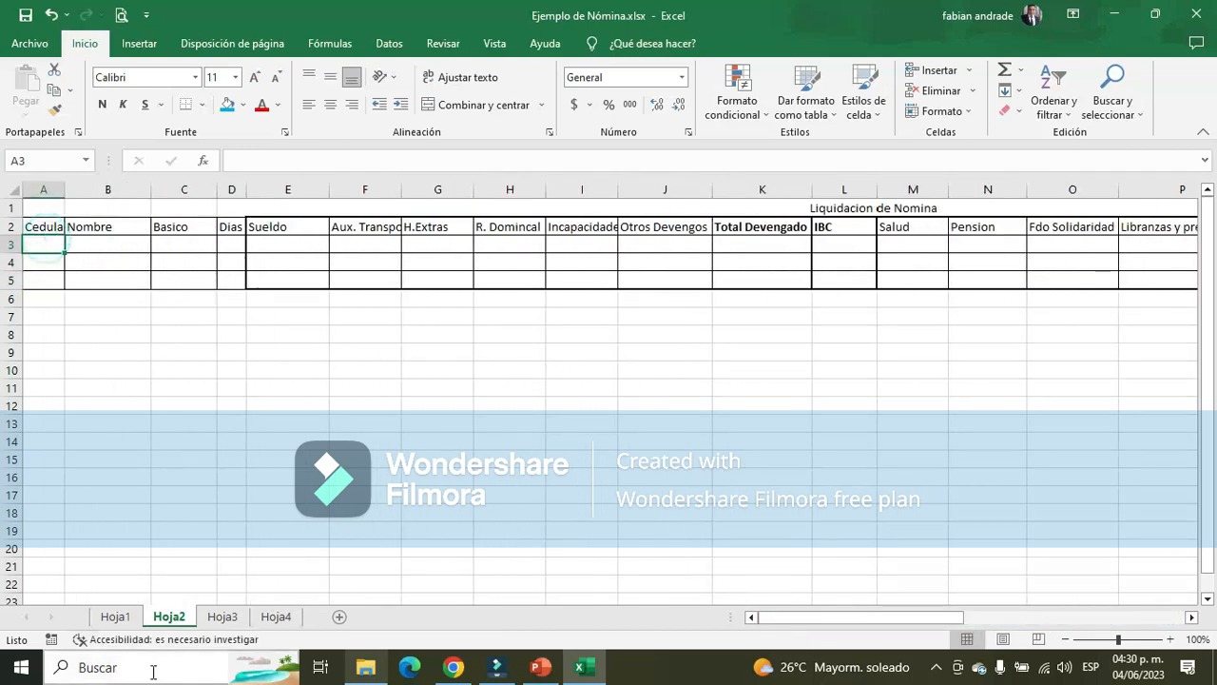
Review the salary, transport allowance, total earnings, Salud and Pension calculations in Hoja1
click(116, 617)
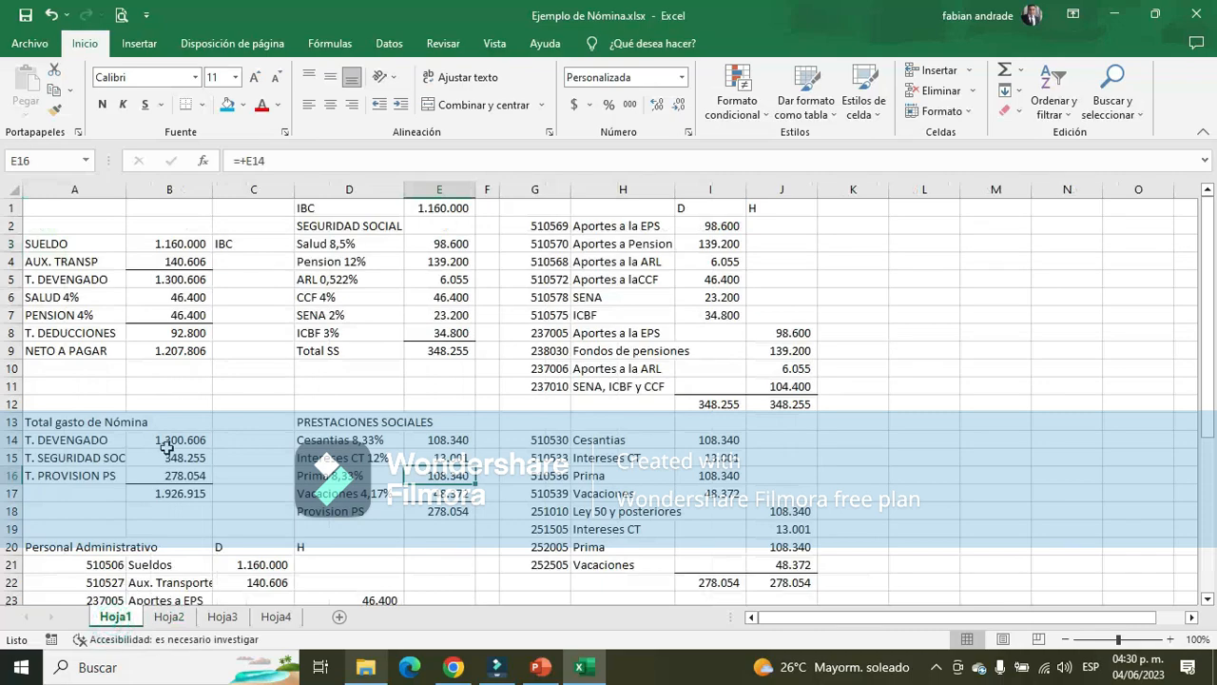
scroll(180, 438, down, 4)
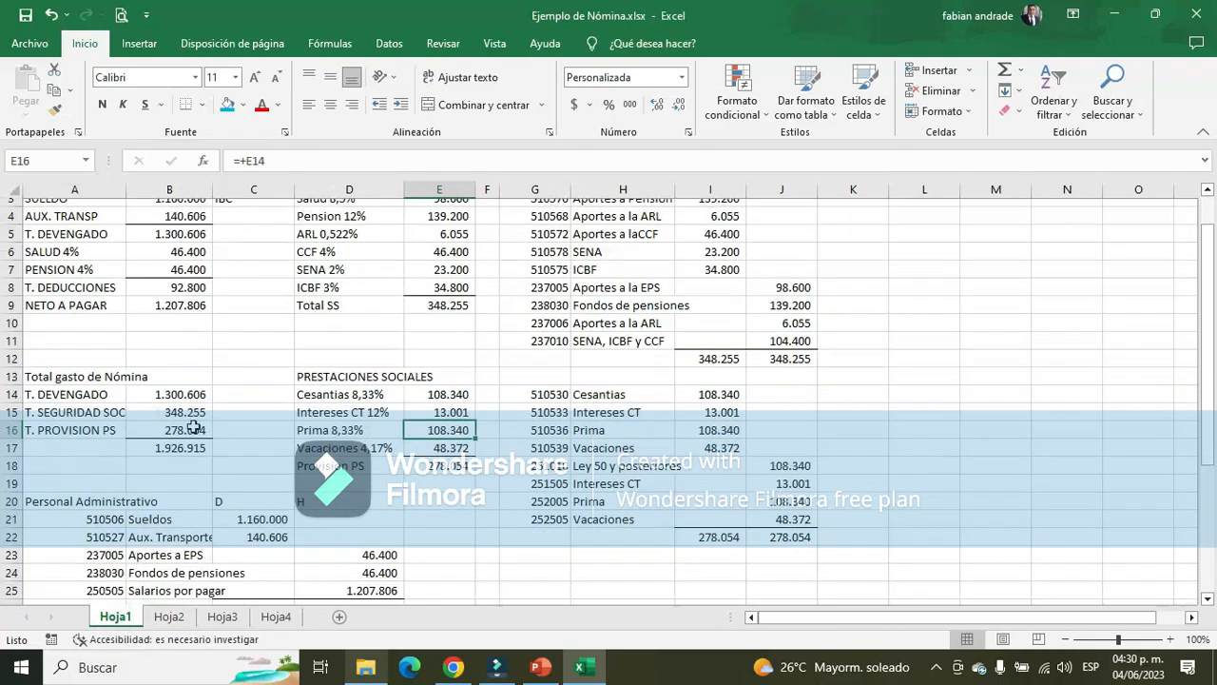
scroll(199, 430, up, 5)
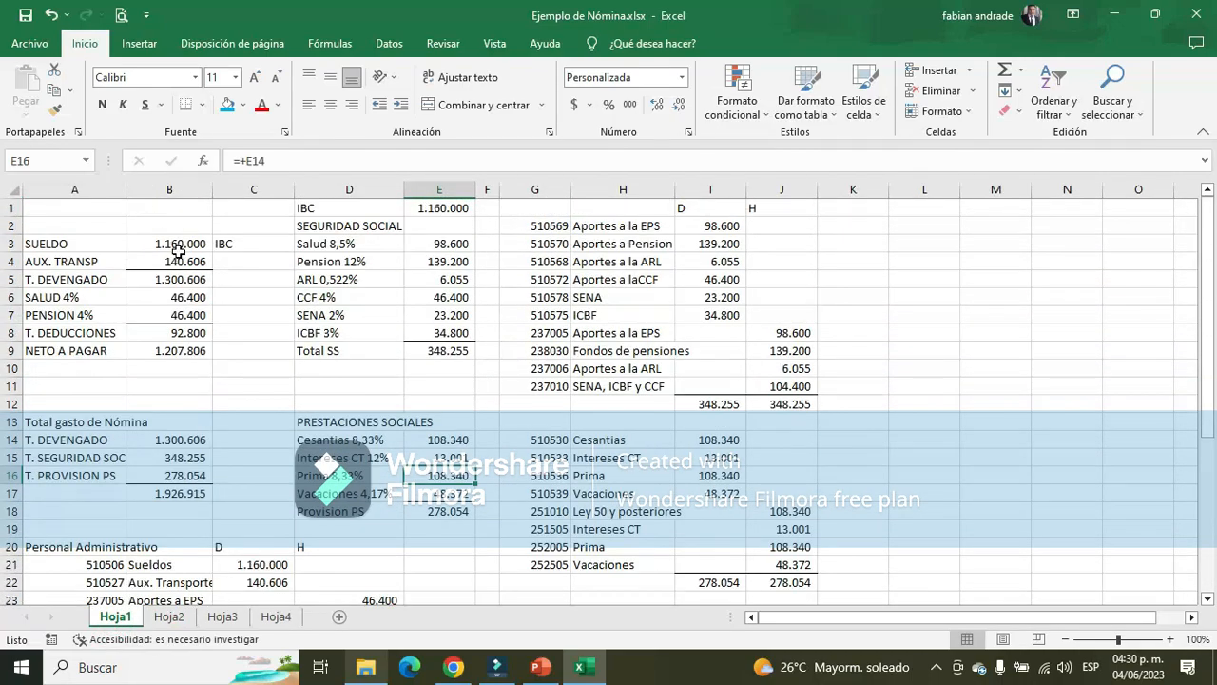
drag(178, 251, 202, 432)
click(101, 276)
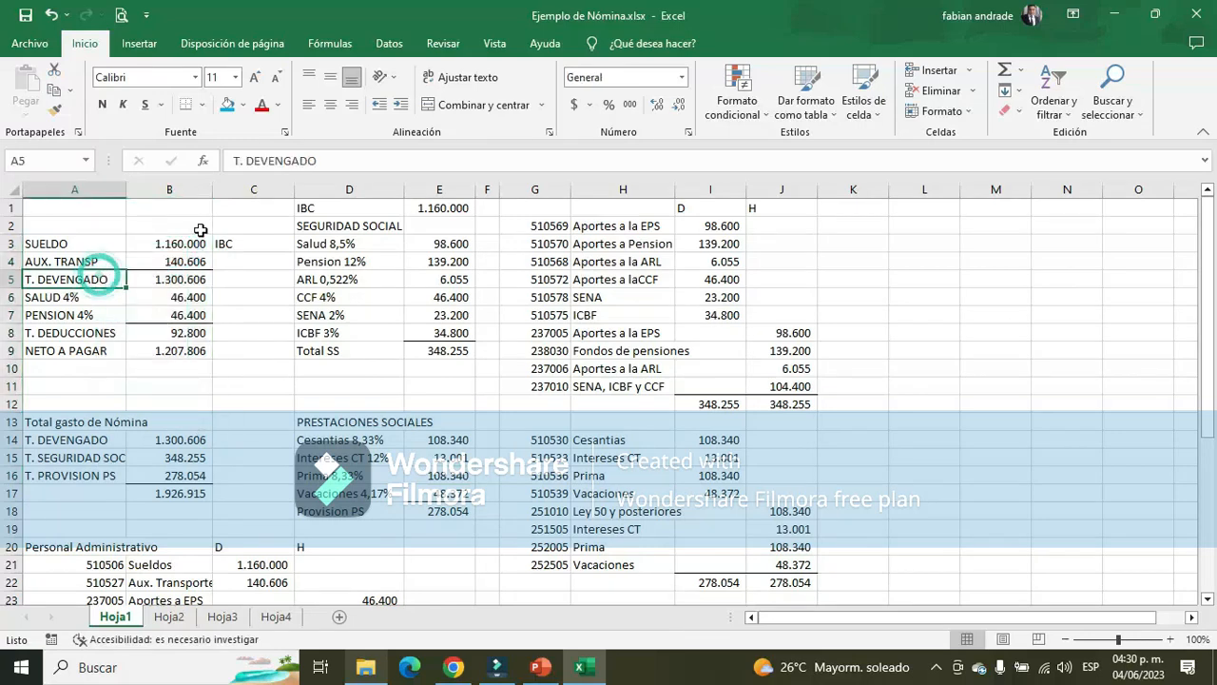
drag(169, 243, 172, 294)
click(180, 315)
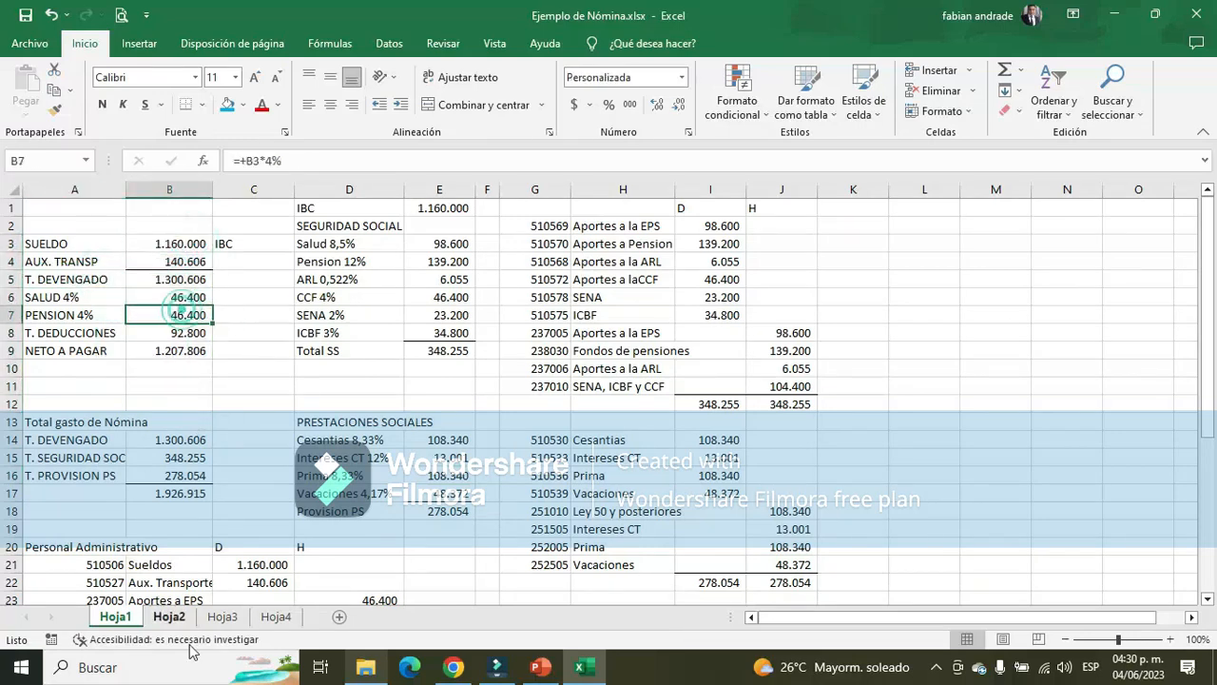
Enter the first employee's name in cell B3 of the payroll table in Hoja2
click(170, 616)
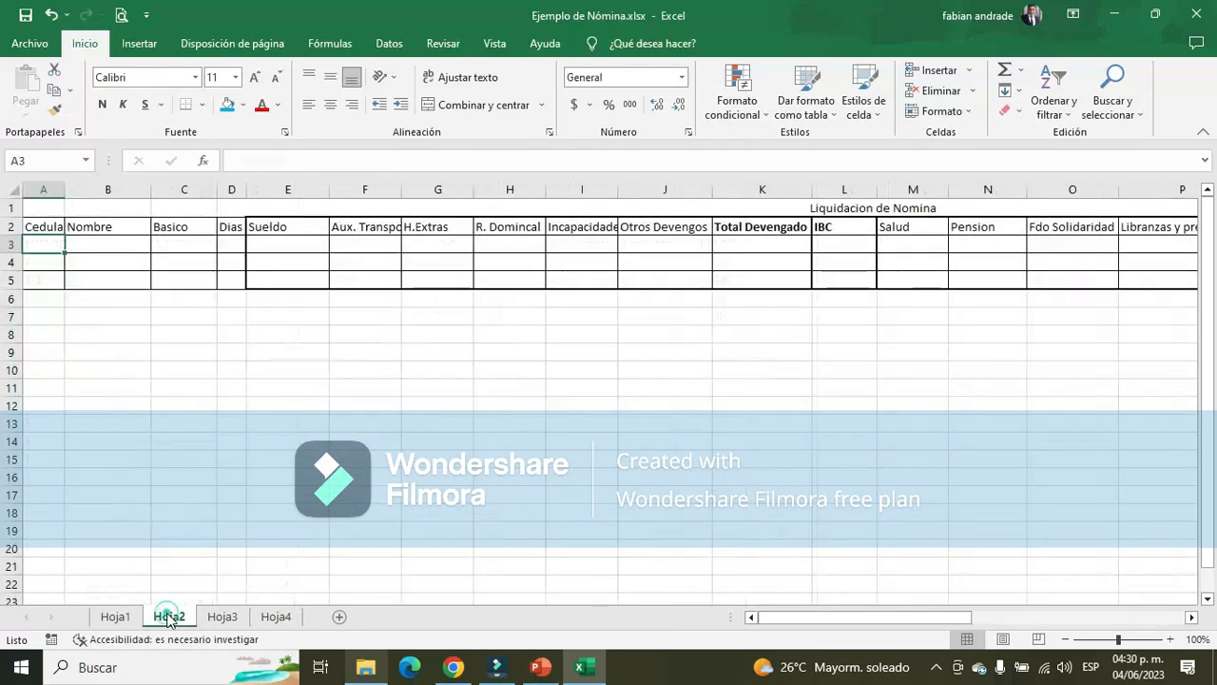
key(Right)
text(a)
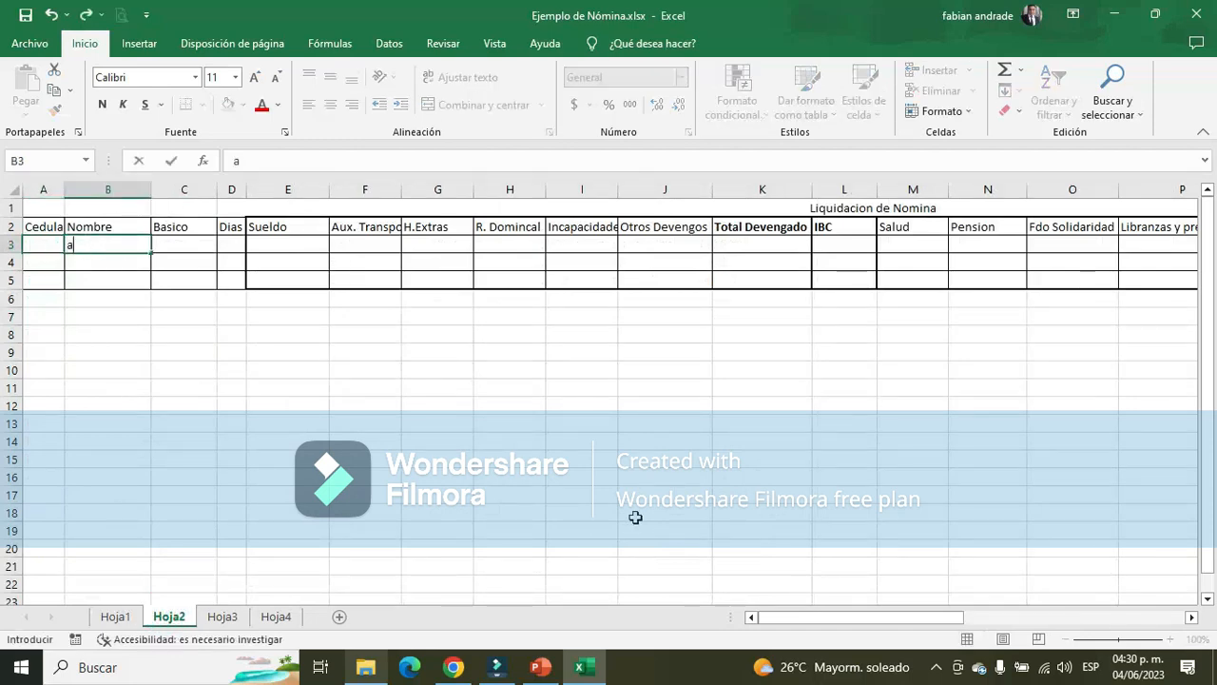
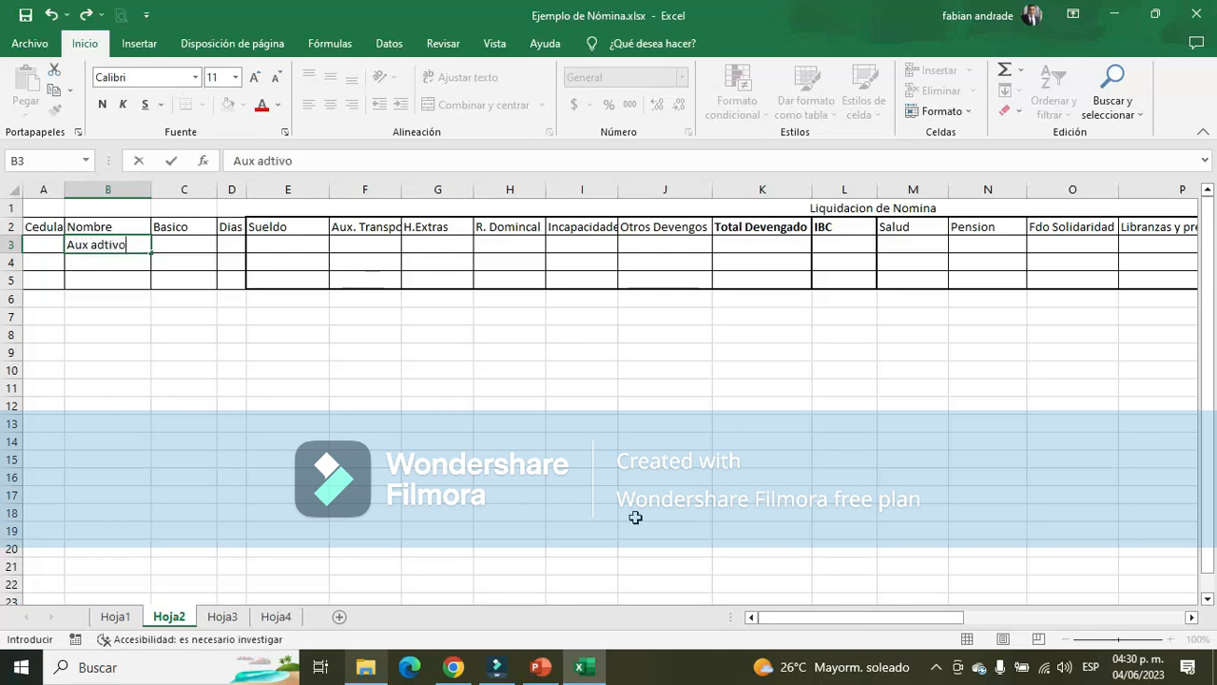
Move the Aux adtivo entry from cell B3 to B4 in the Nombre column of Hoja2
key(Tab)
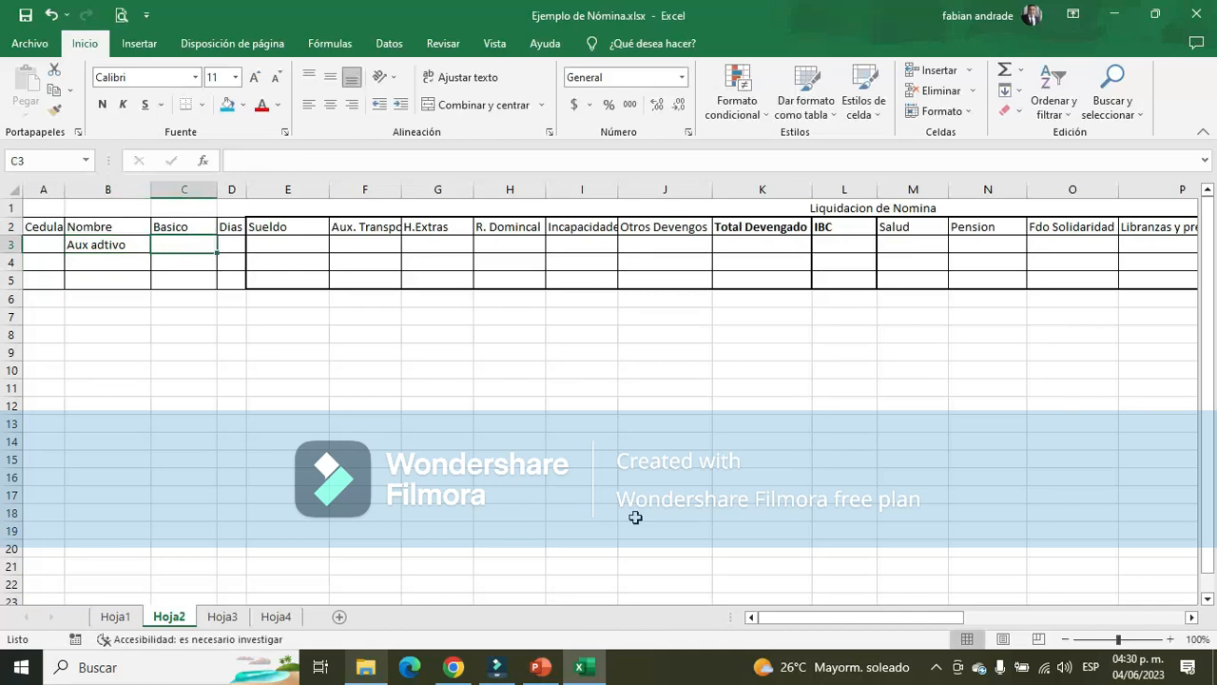
key(Left)
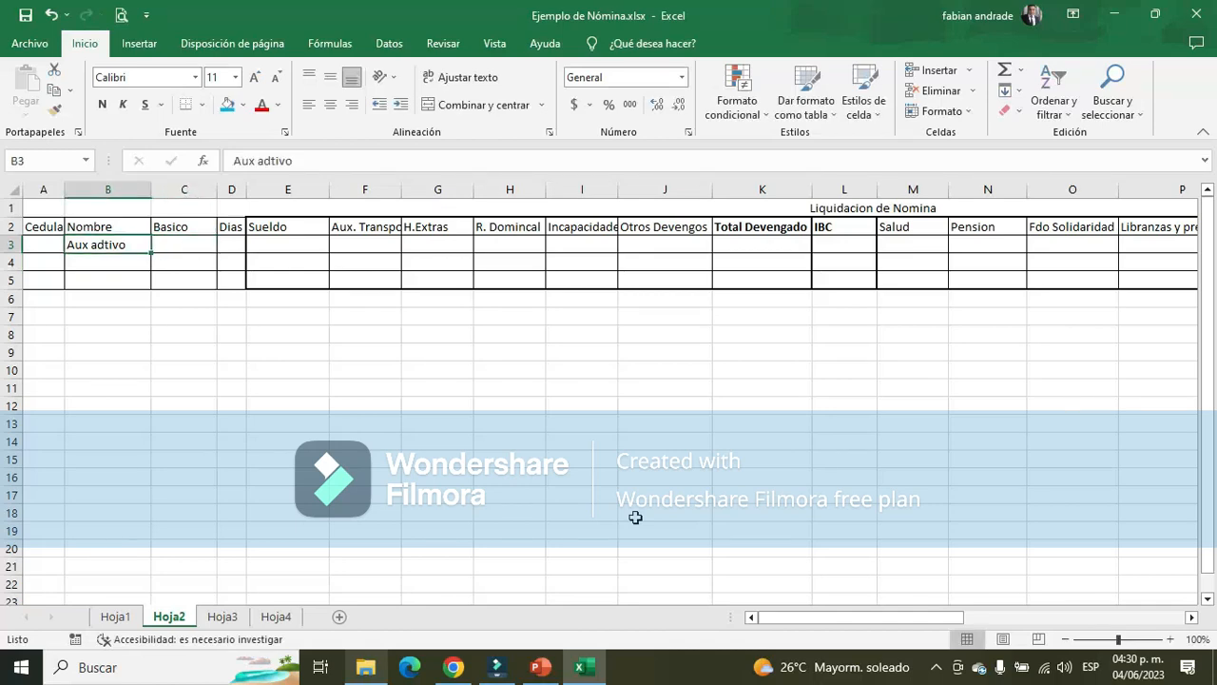
key(ctrl+c)
key(Down)
key(Return)
key(Up)
key(Delete)
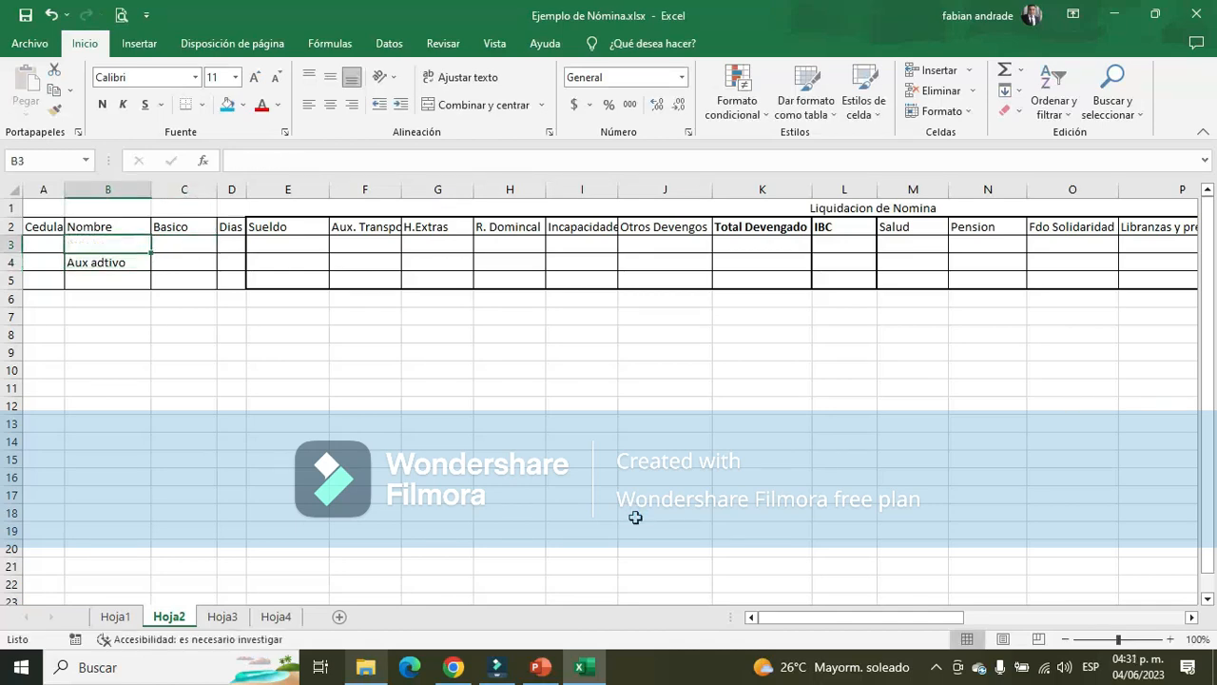
Enter Administrador in B3 and Vendedor in B5 of the Nombre column
text(Administrado)
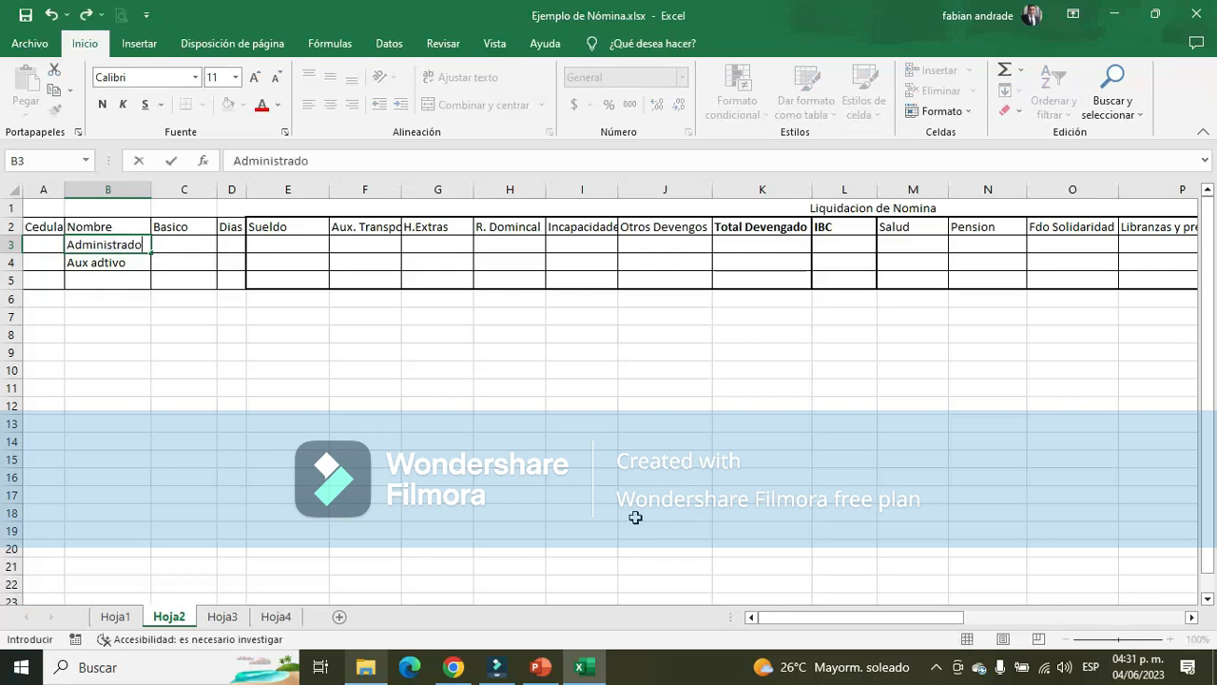
text(r)
key(Return)
key(Return)
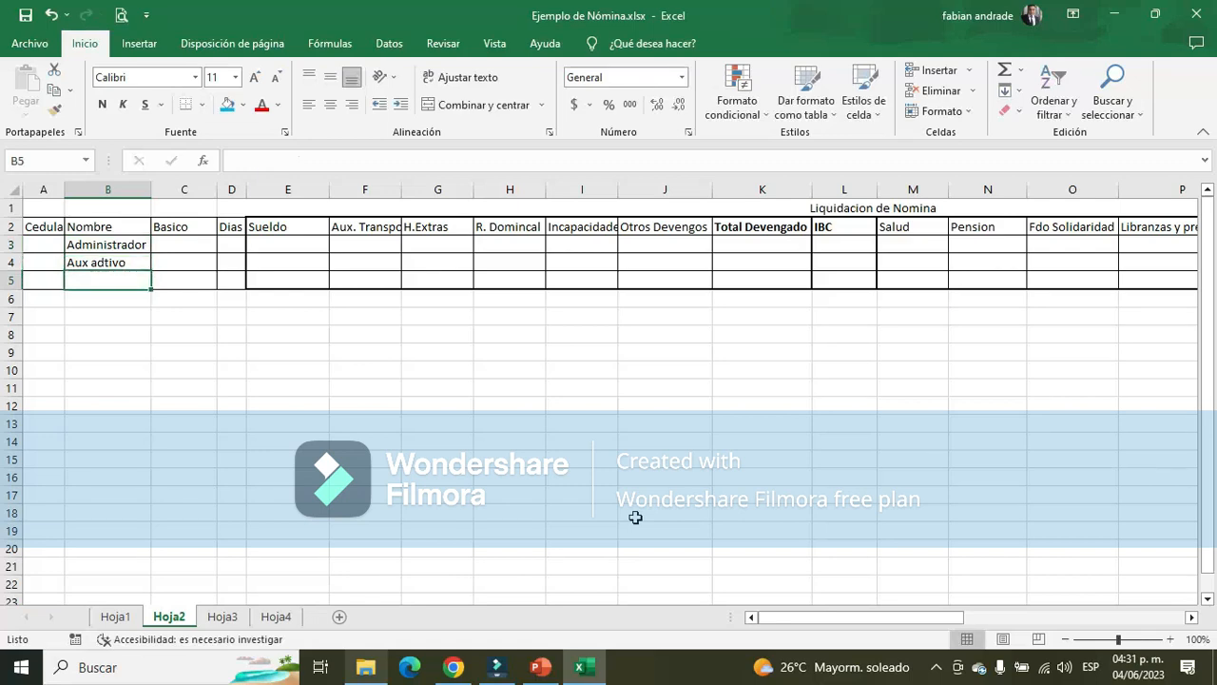
text(Vende)
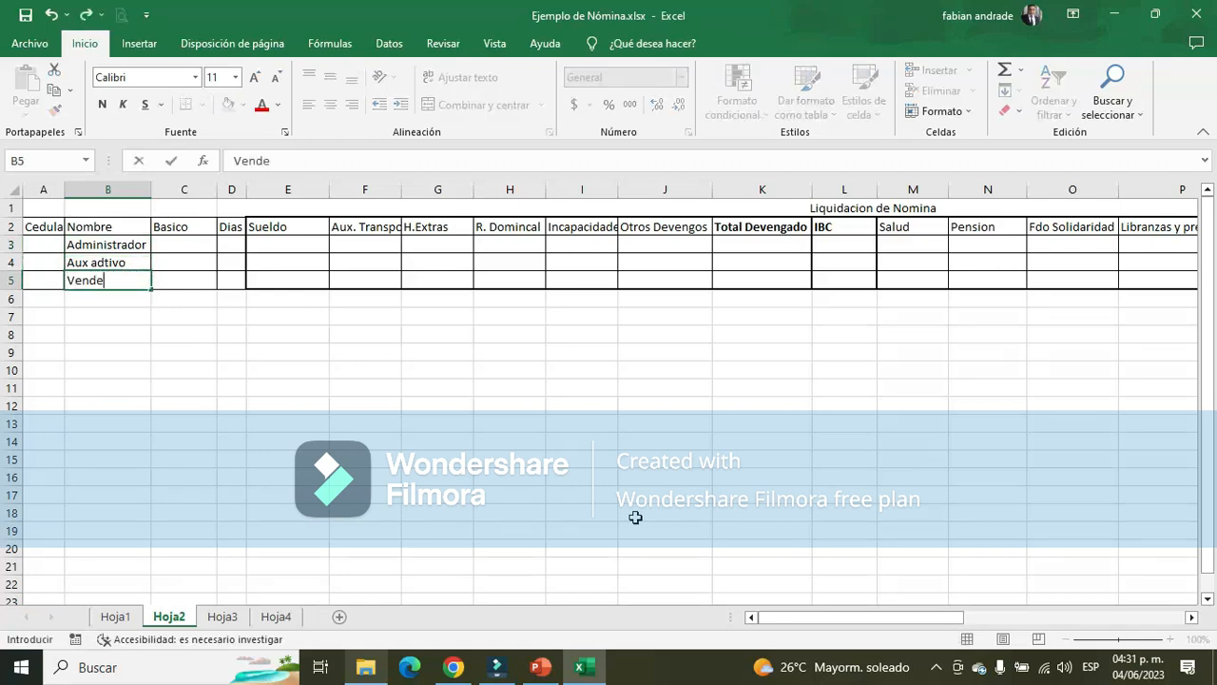
text(dor)
key(Return)
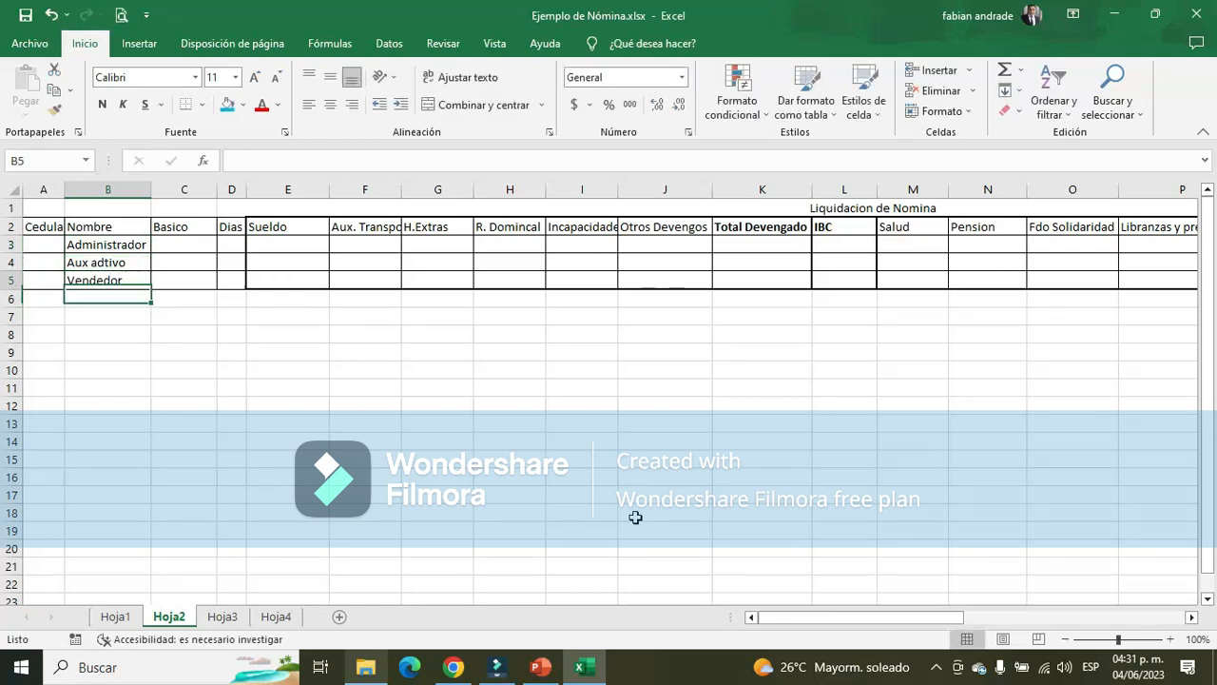
key(Up)
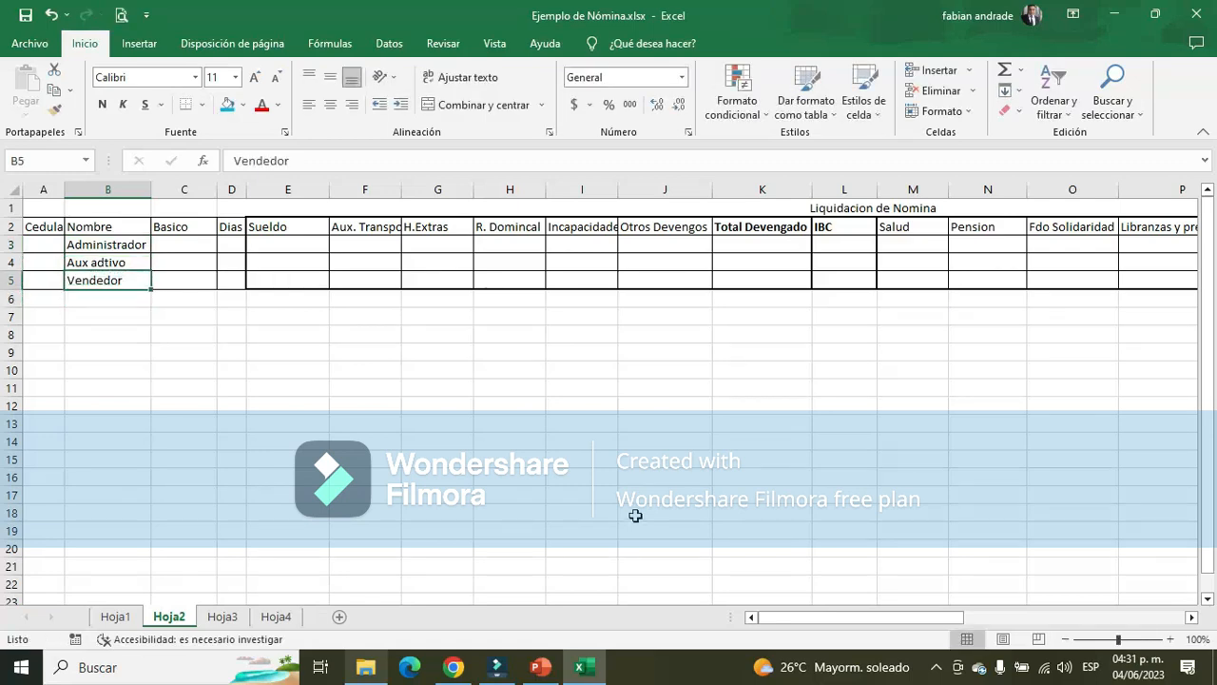
Copy the Administrador's base Sueldo from M1 in Hoja3 into the Basico cell C3 in Hoja2, pasting the value only
click(177, 248)
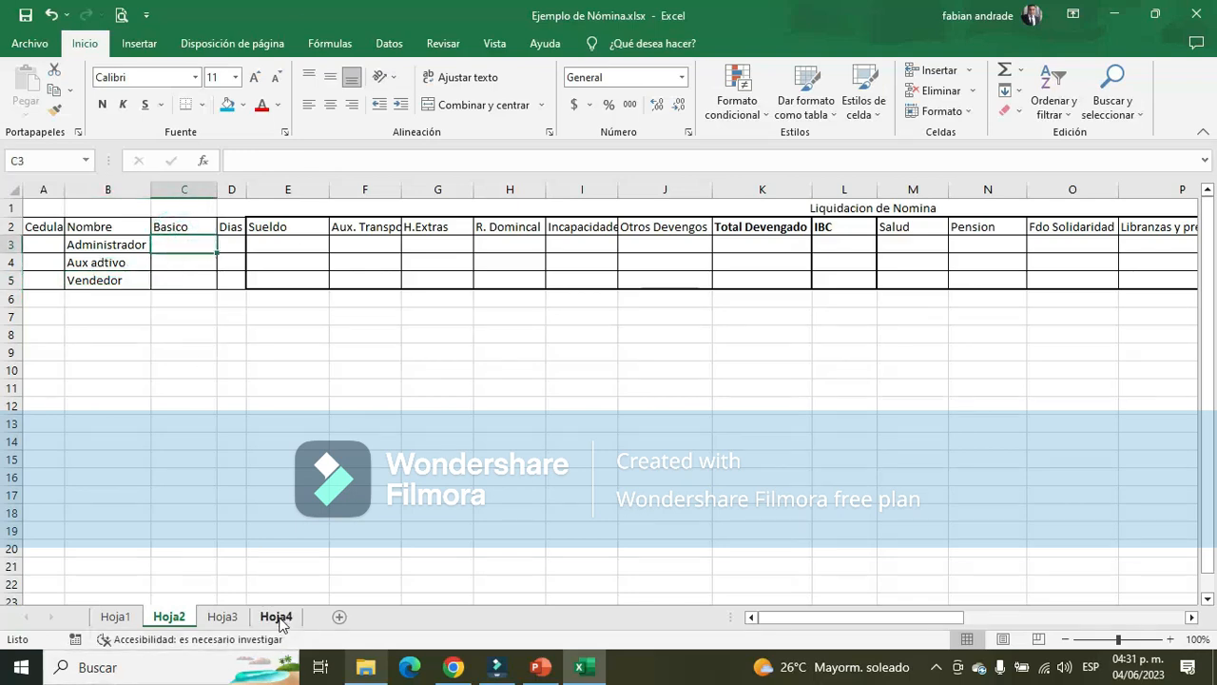
click(219, 616)
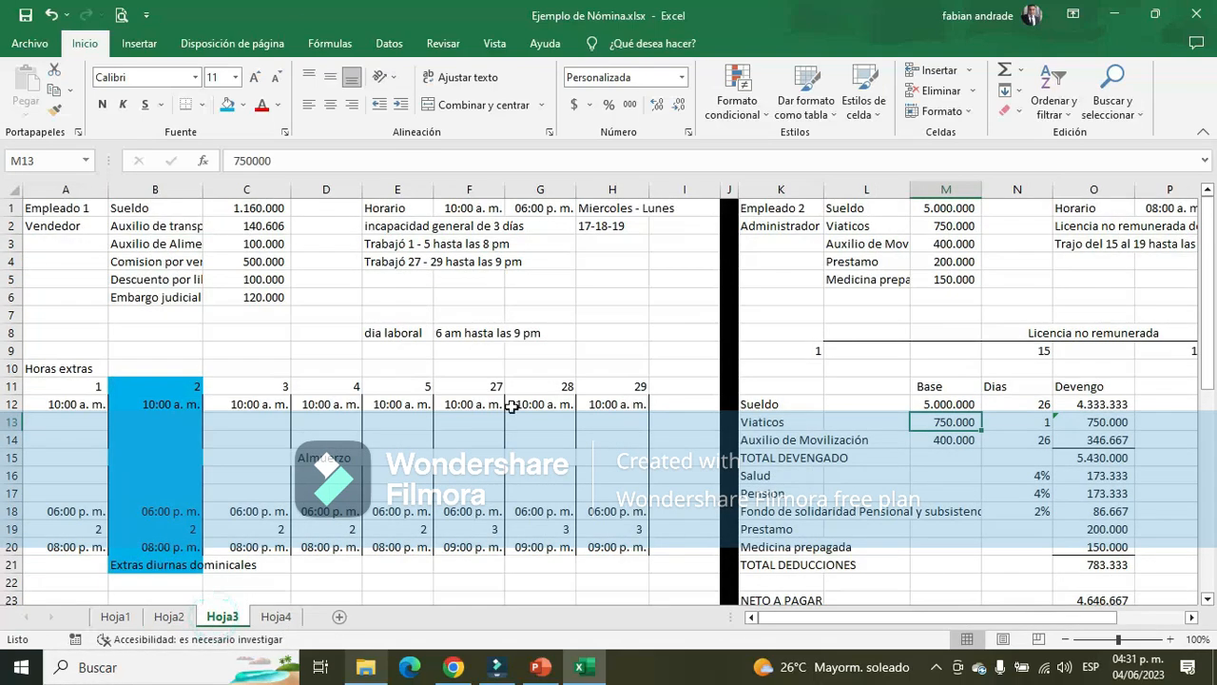
drag(933, 619, 1044, 618)
click(692, 209)
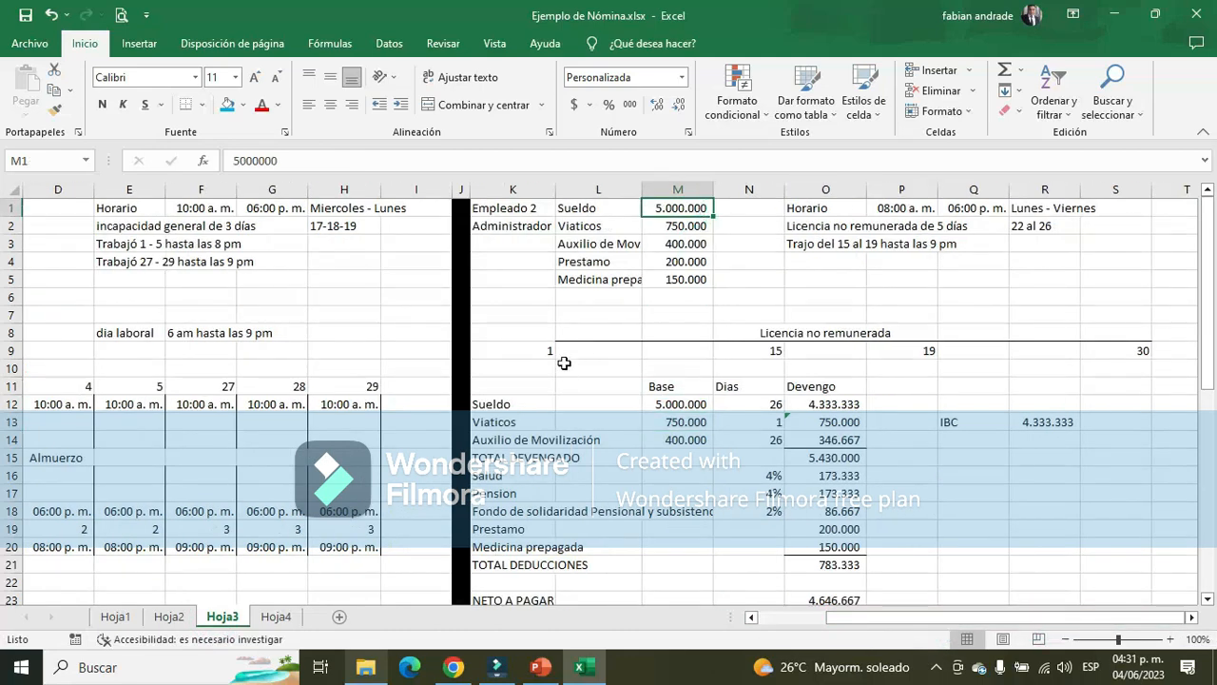
key(ctrl+c)
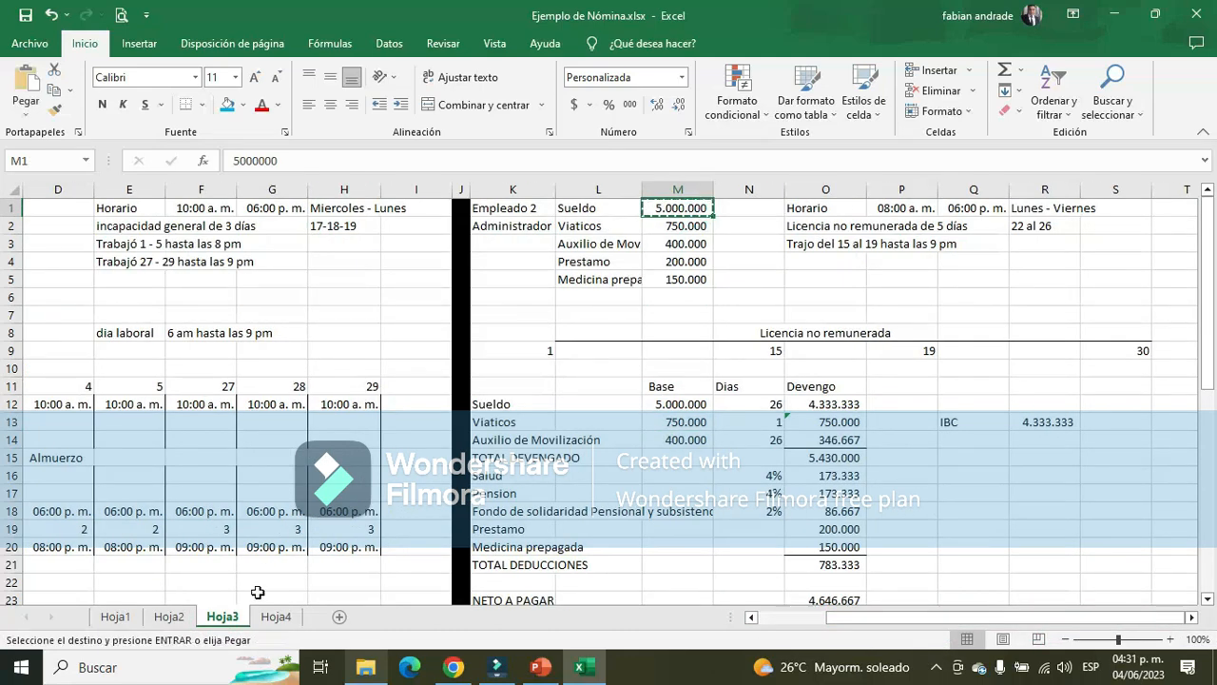
click(171, 617)
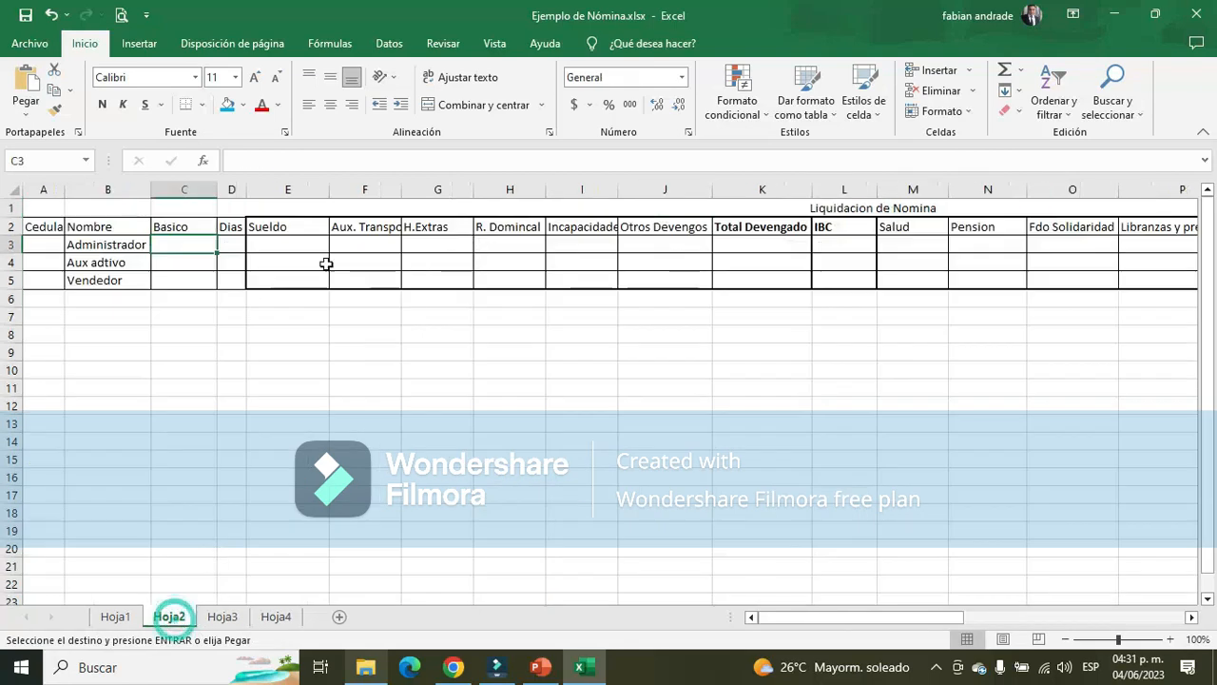
right_click(202, 248)
click(231, 324)
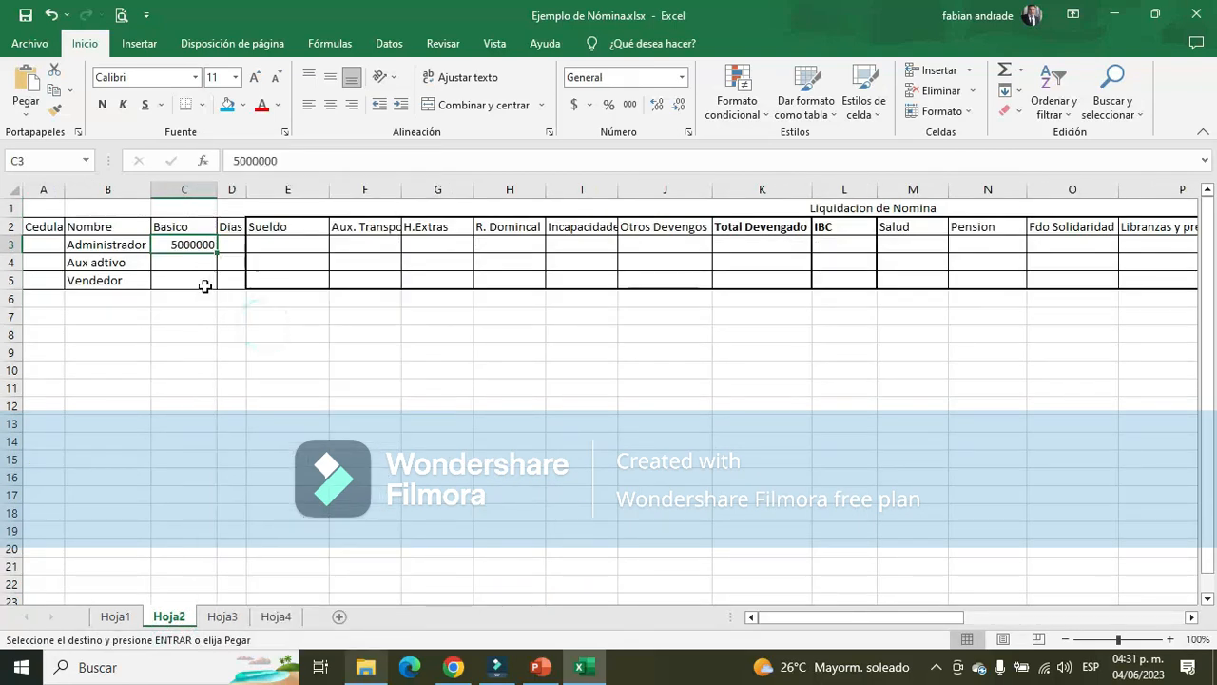
Check the base salaries in Hoja1 and Hoja3, and enter 1160000 as Basico for Aux adtivo and Vendedor in C4 and C5 of Hoja2
click(114, 617)
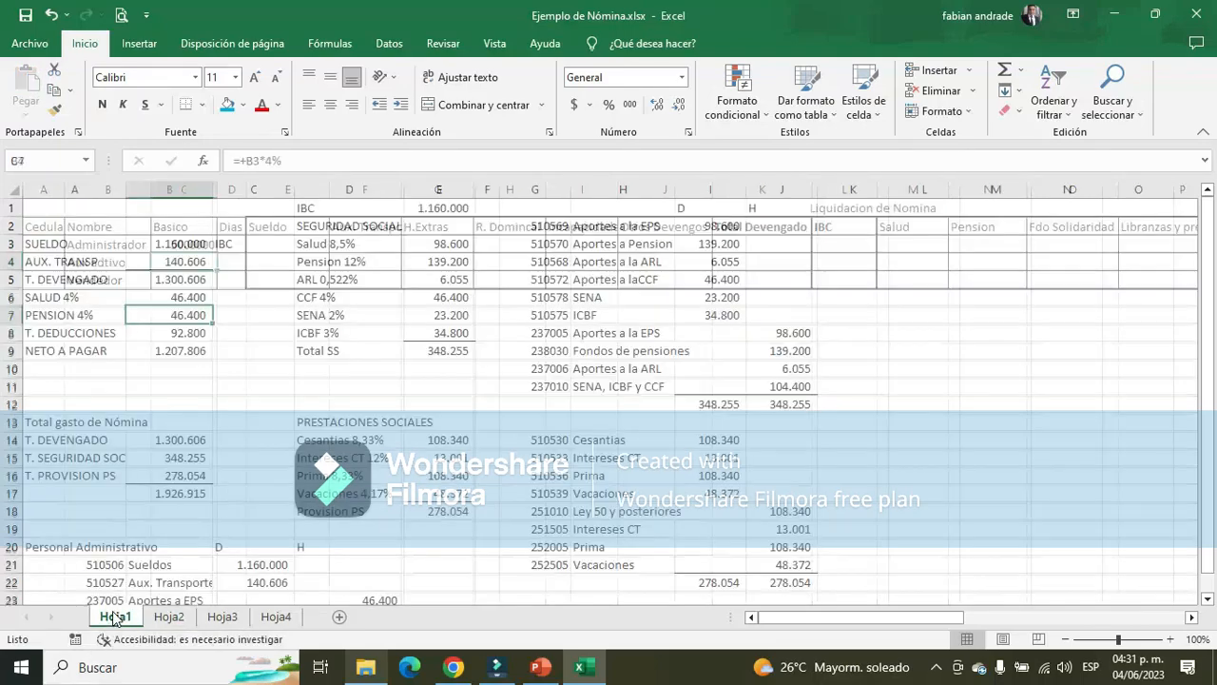
click(177, 244)
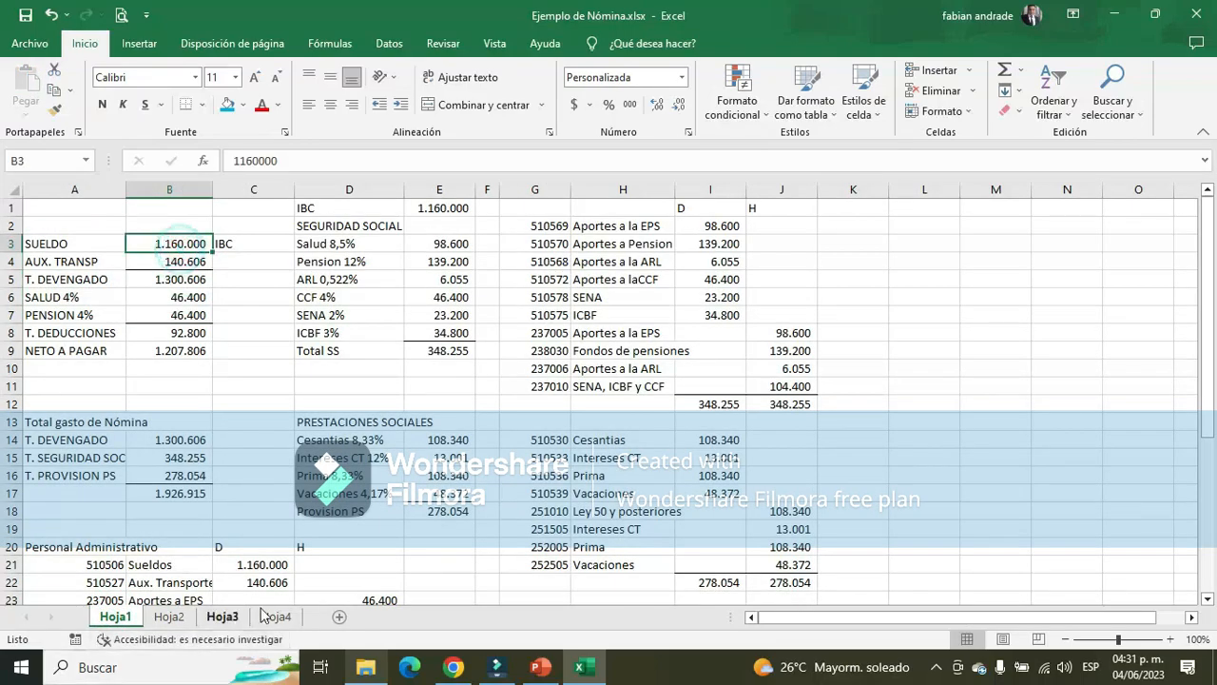
click(222, 617)
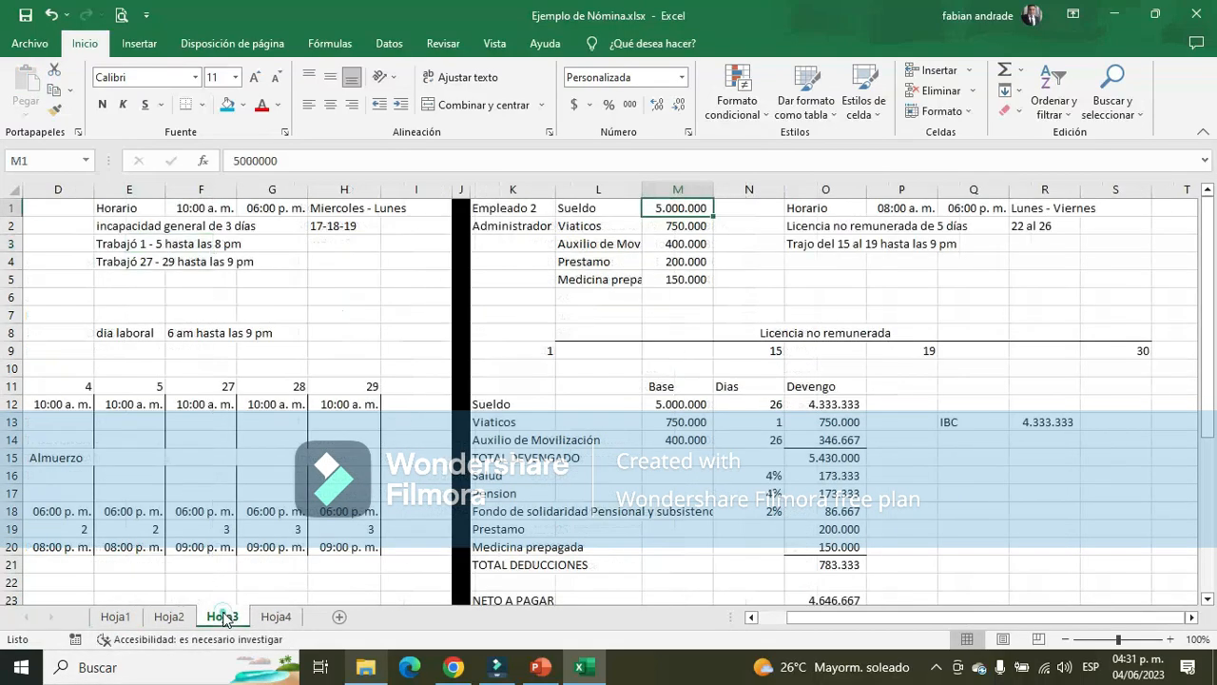
drag(861, 617, 794, 617)
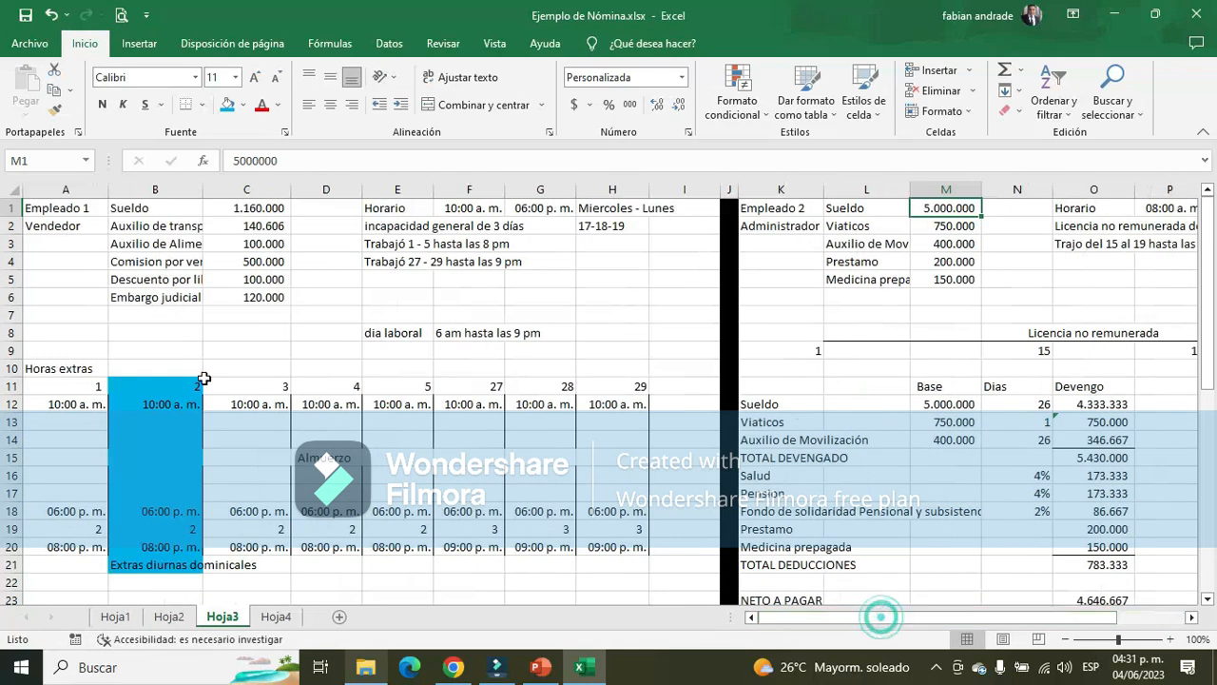
click(284, 208)
text(116)
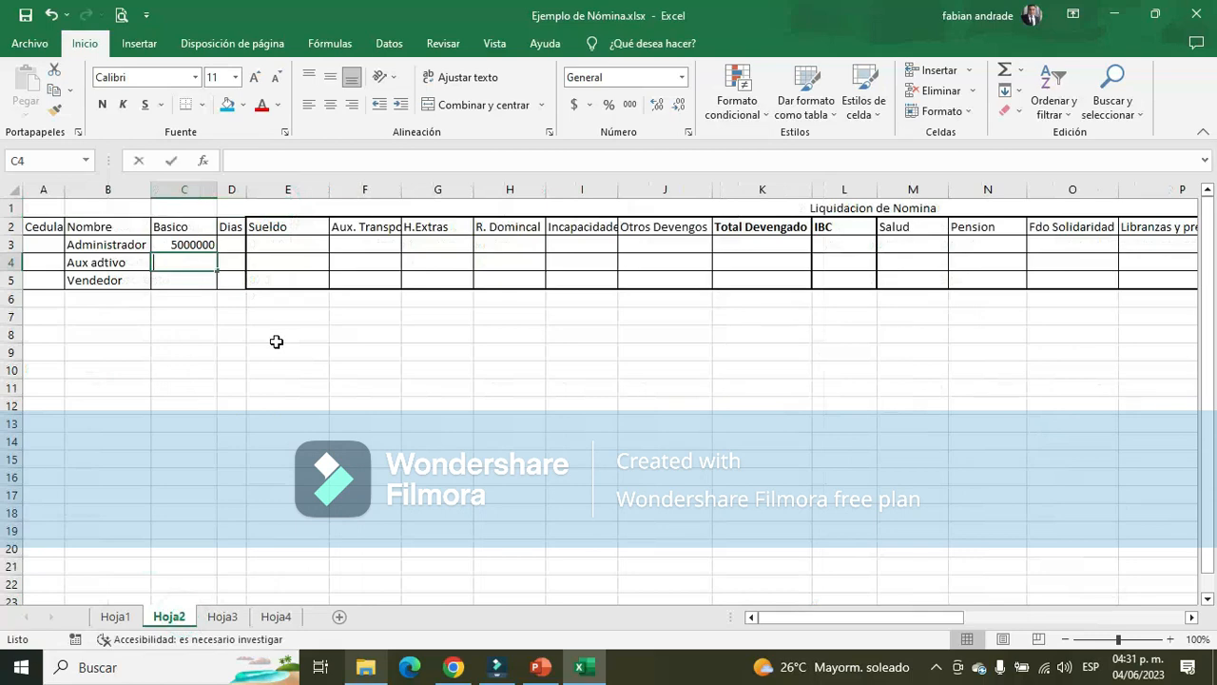
text(0000)
key(Return)
key(shift+Up)
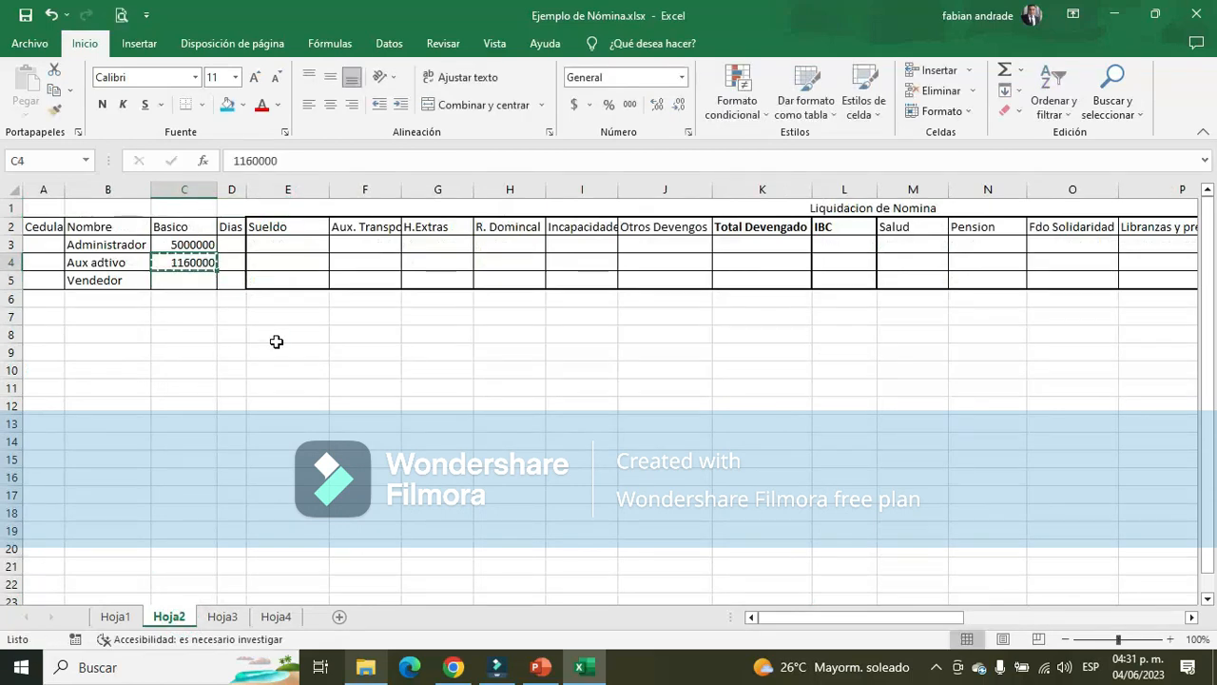
key(ctrl+j)
Look up the Administrador's salary days in Hoja3 and enter 26 in the Dias cell D3 of Hoja2
key(Up)
key(Right)
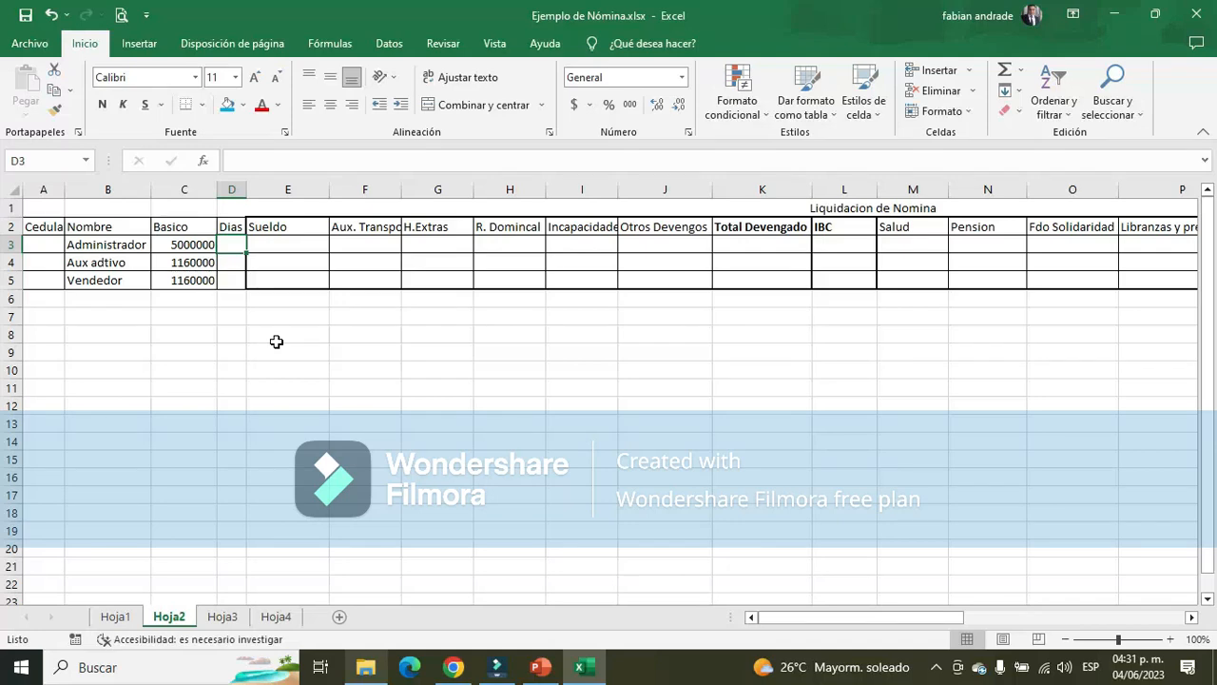
click(238, 267)
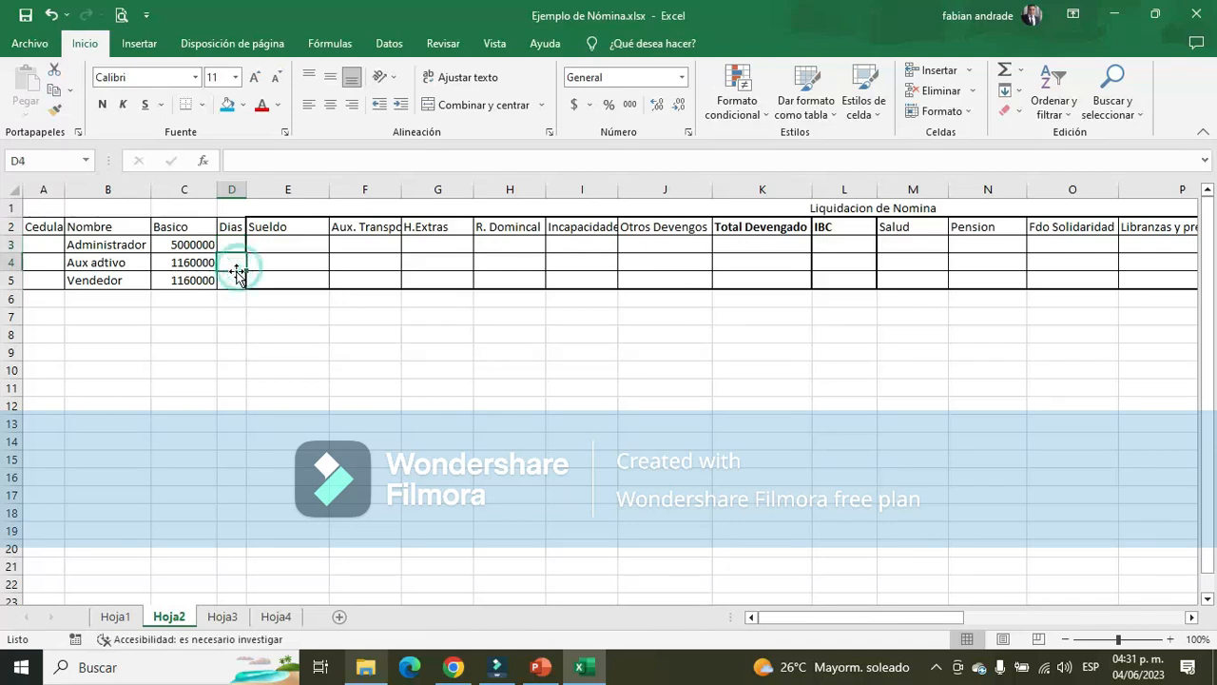
click(236, 282)
click(239, 245)
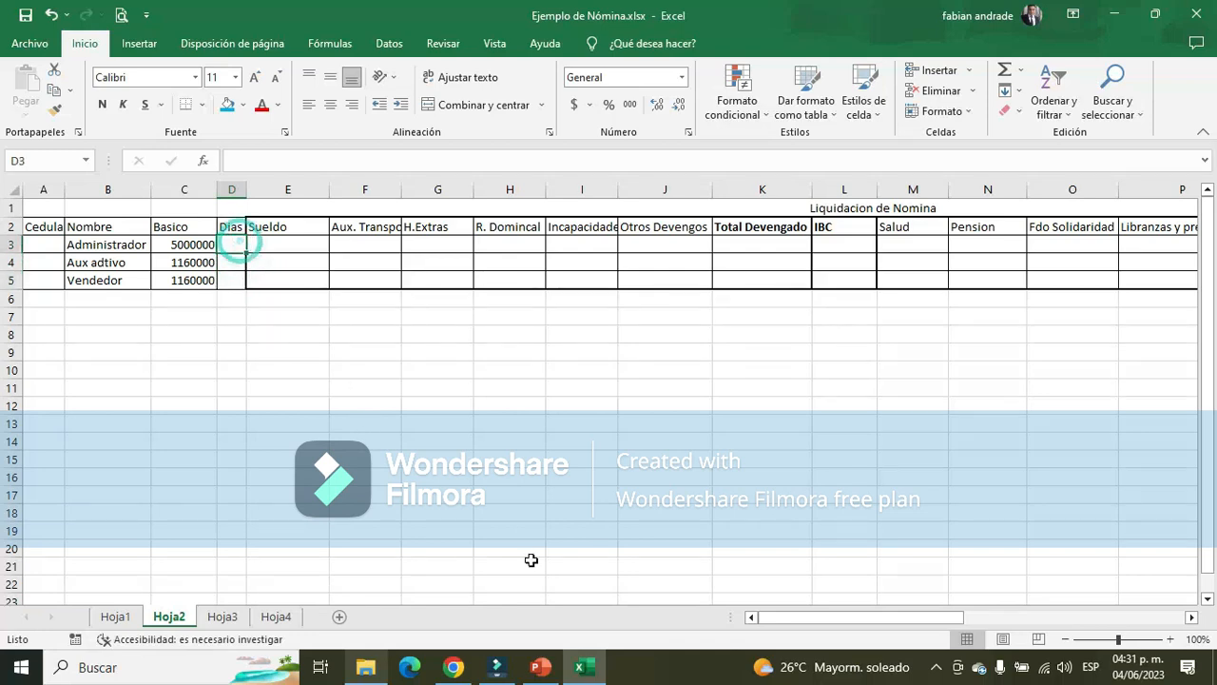
click(281, 624)
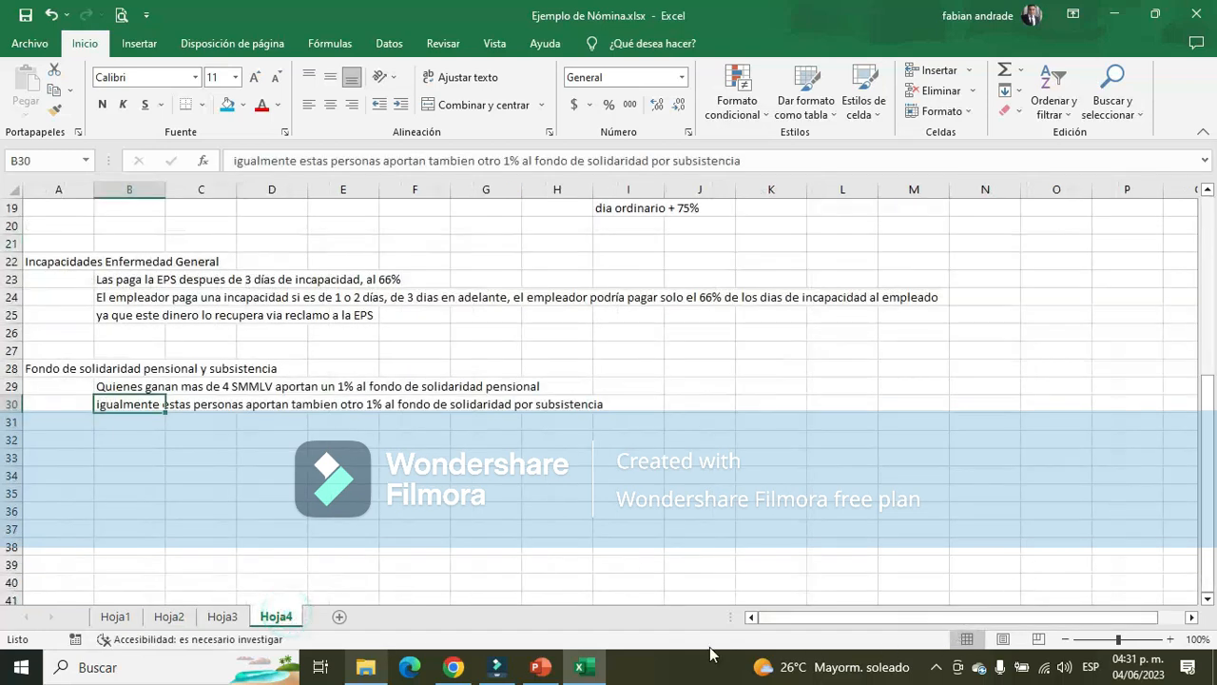
click(205, 618)
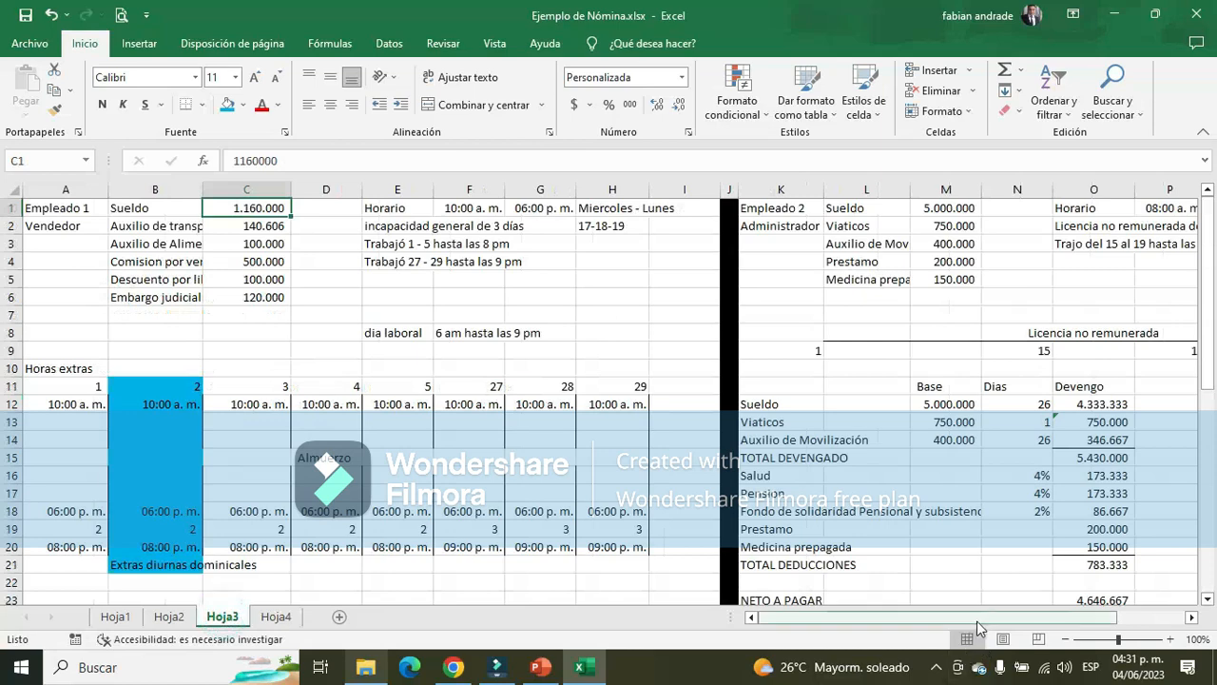
drag(981, 617, 982, 617)
click(1010, 404)
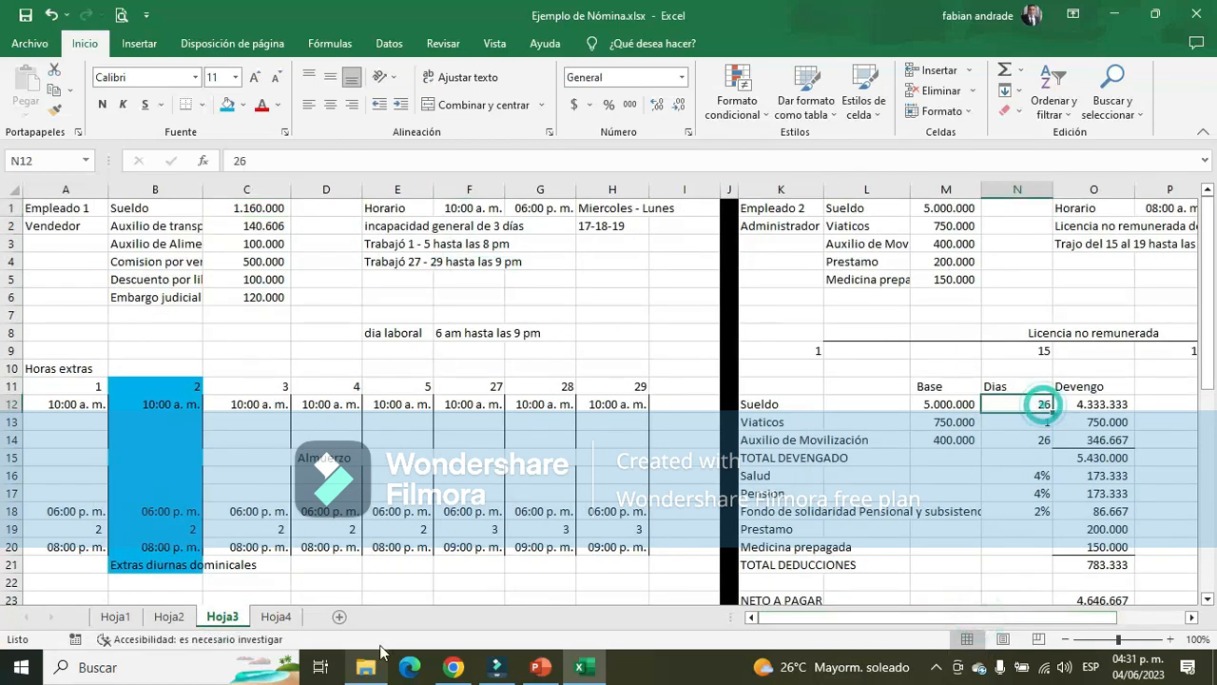
mouse_move(781, 189)
mouse_down()
mouse_move(1073, 228)
mouse_move(1018, 285)
mouse_up()
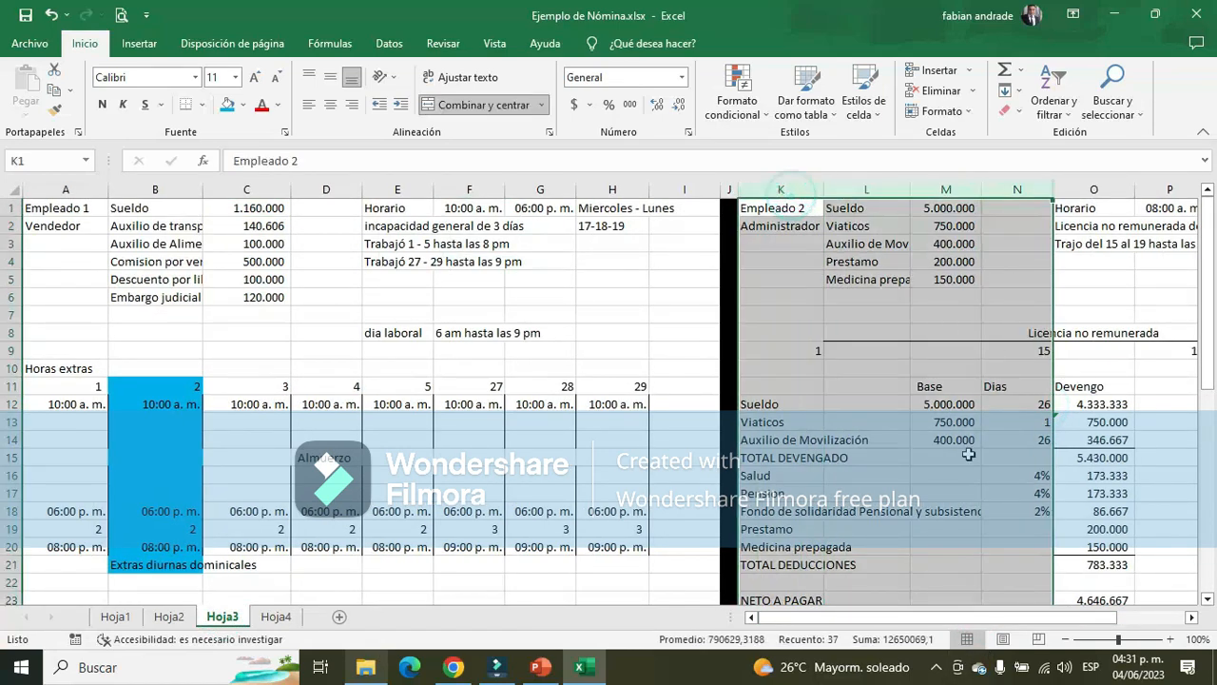
click(1013, 407)
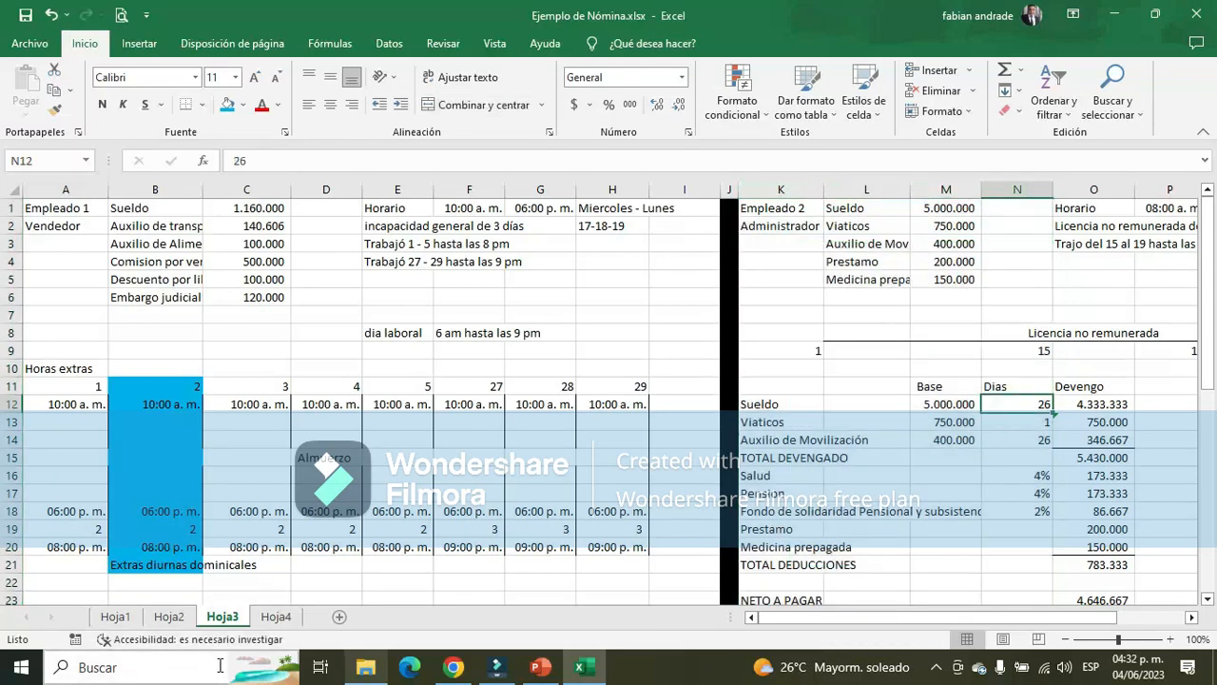
click(169, 616)
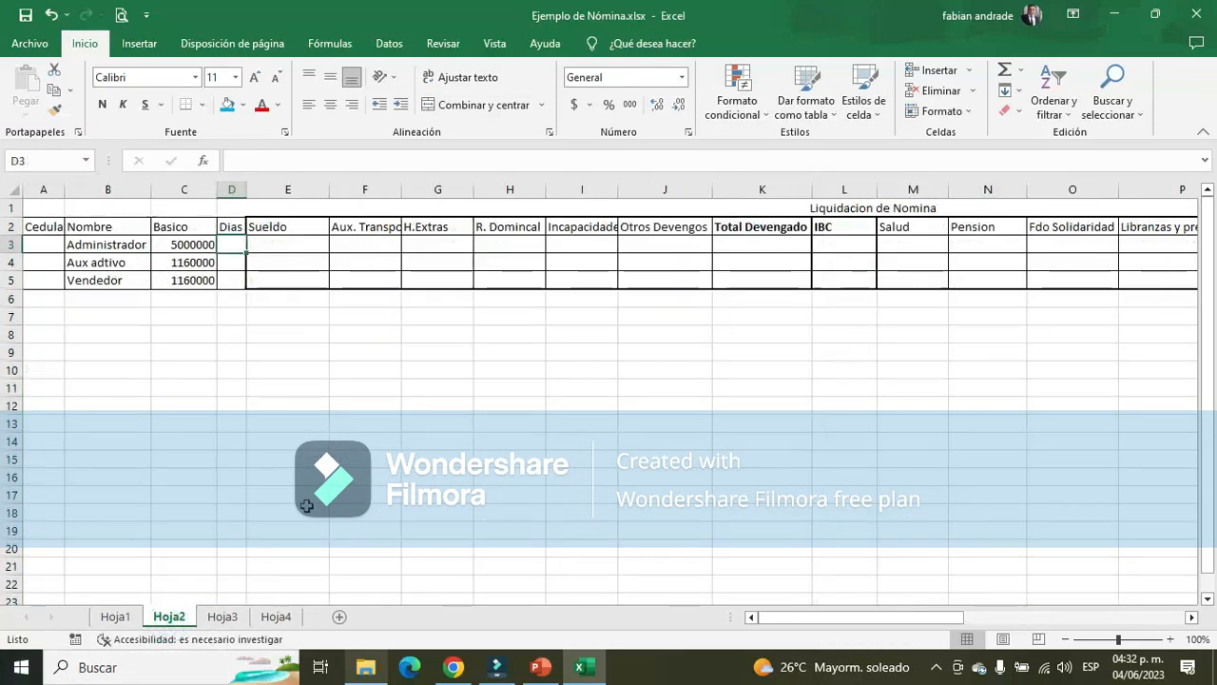
text(26)
key(Return)
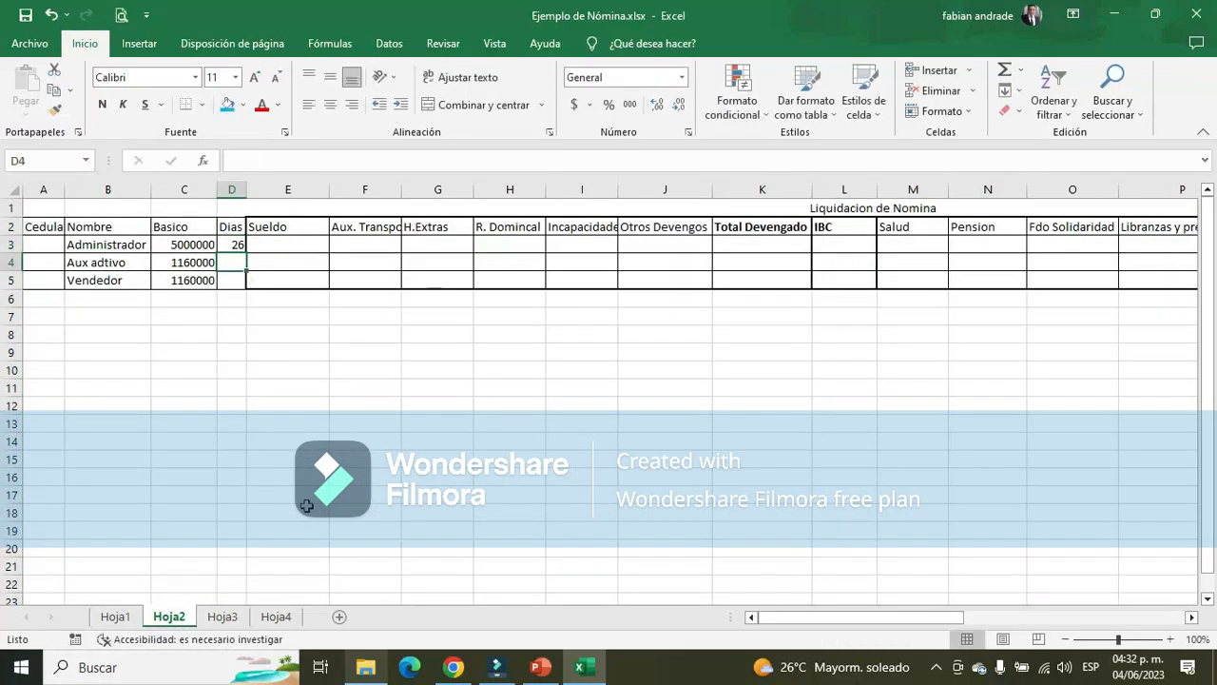
Check the Aux adtivo's salary calculation in Hoja1 and enter 30 in the Dias cell D4 of Hoja2
click(223, 616)
click(116, 616)
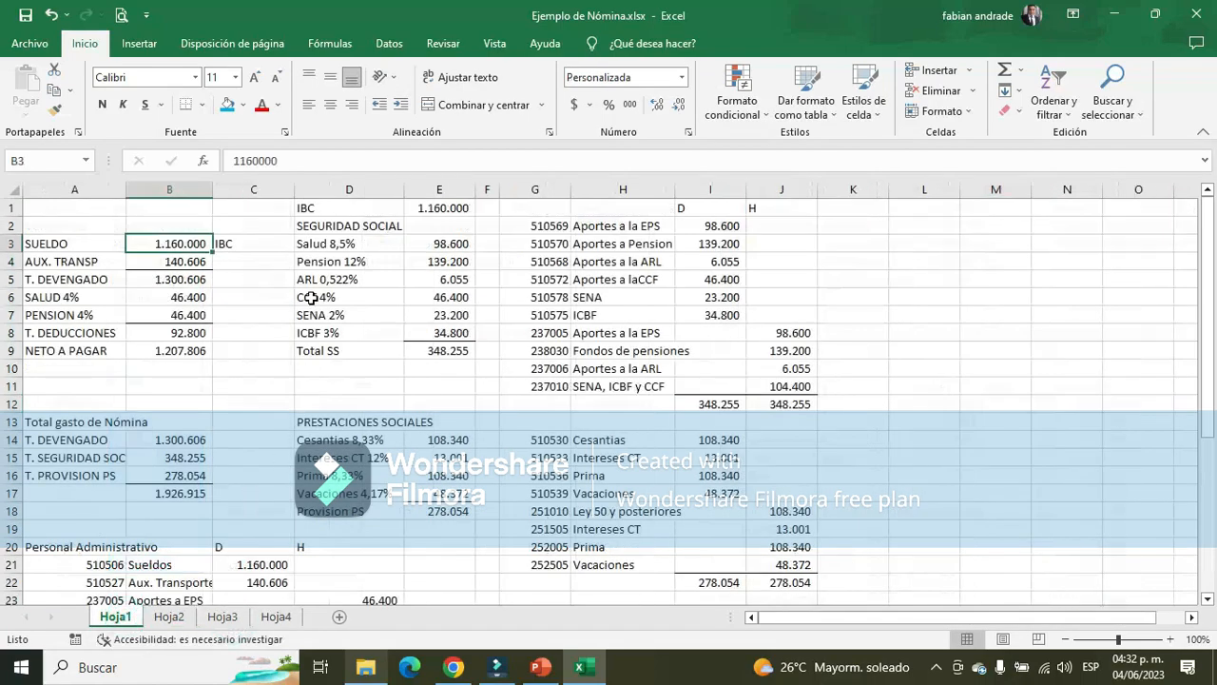
click(169, 616)
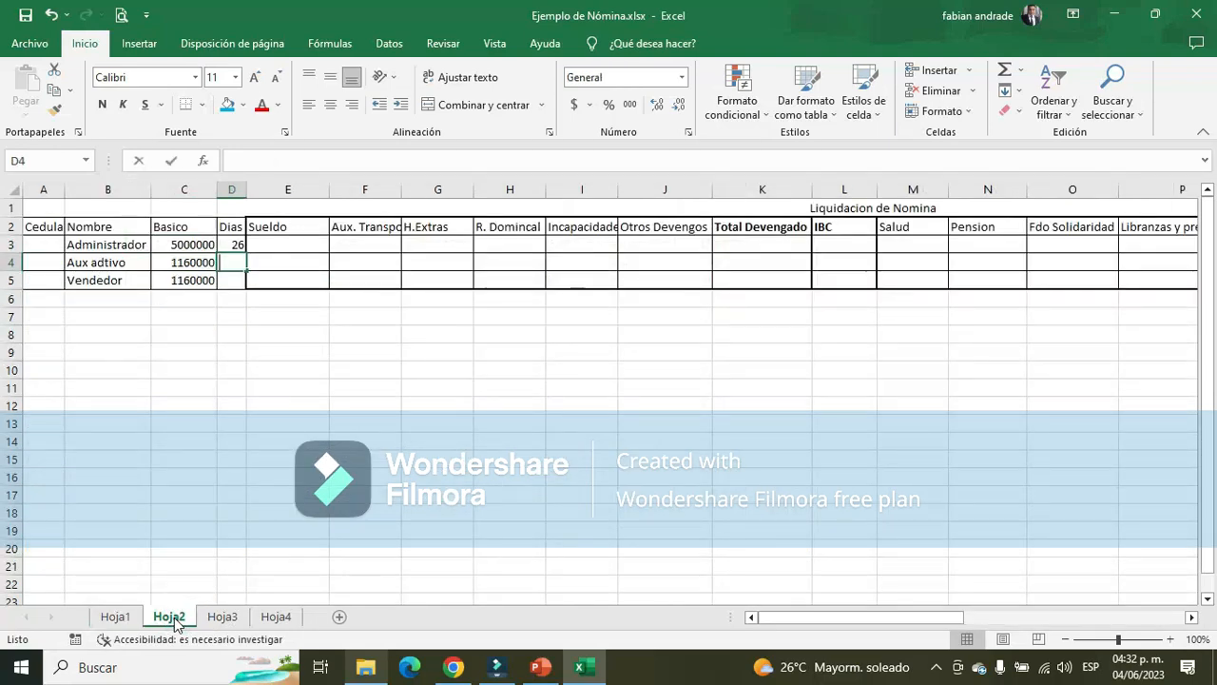
text(30)
key(Return)
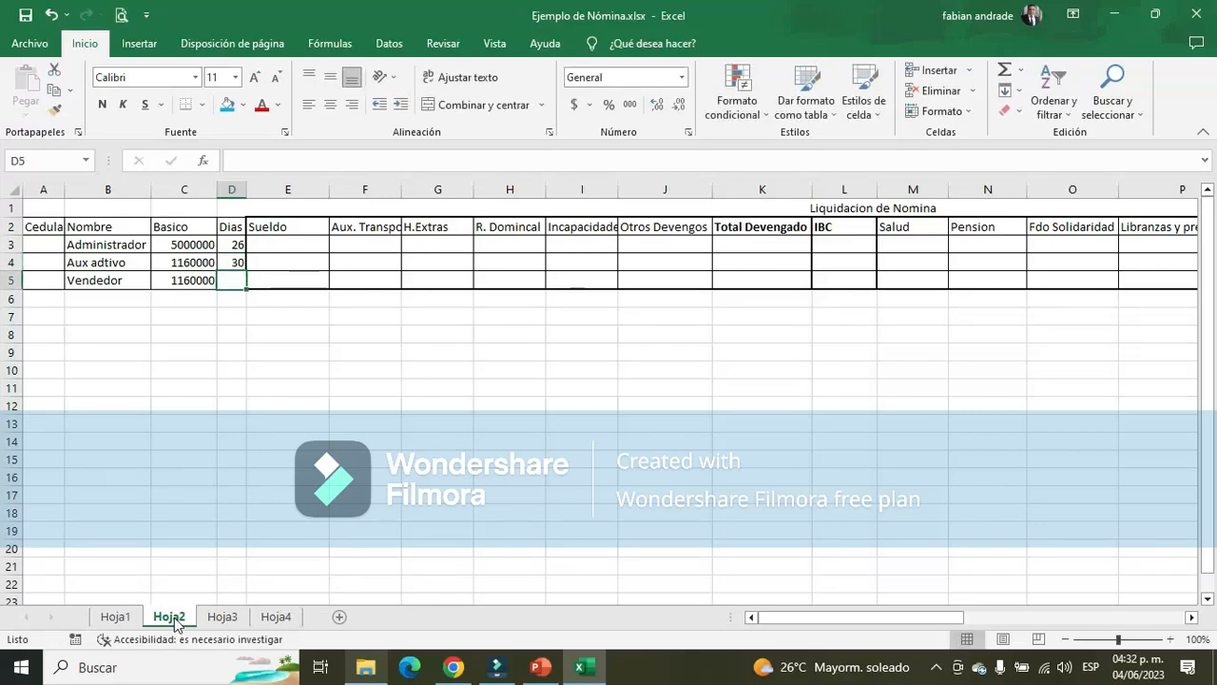
Look up the Vendedor's salary days in Hoja3 and enter 28 in the Dias cell D5 of Hoja2
click(222, 618)
scroll(317, 404, down, 3)
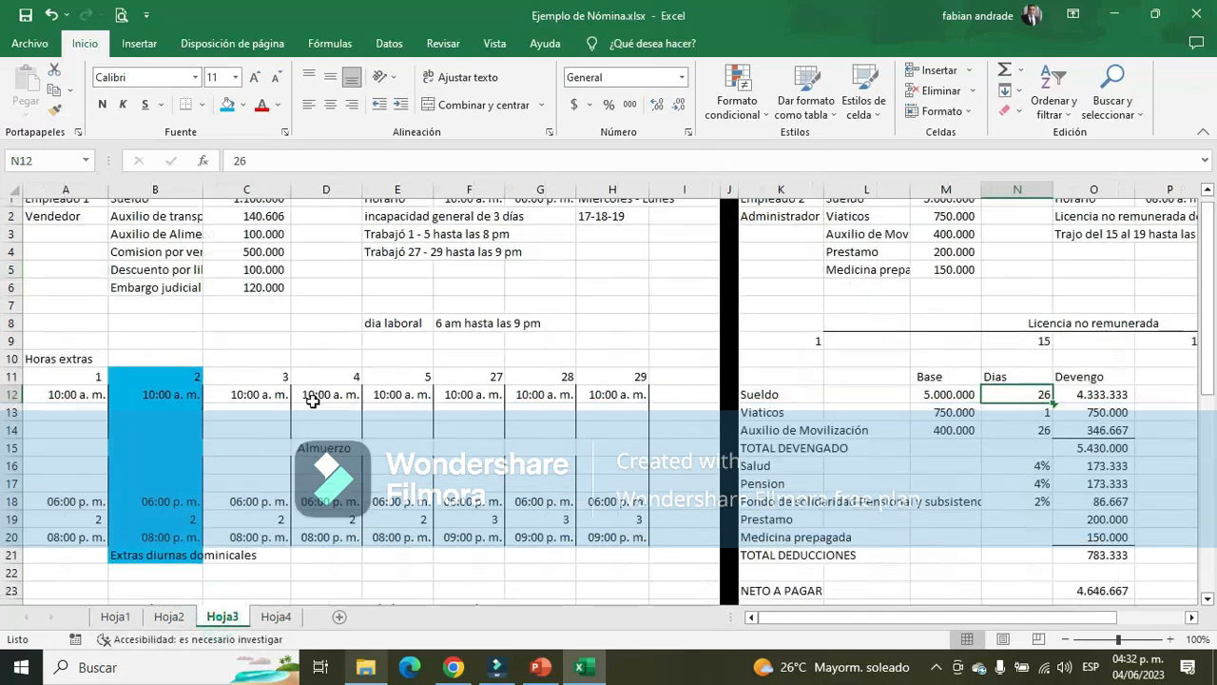
scroll(317, 409, down, 2)
click(347, 439)
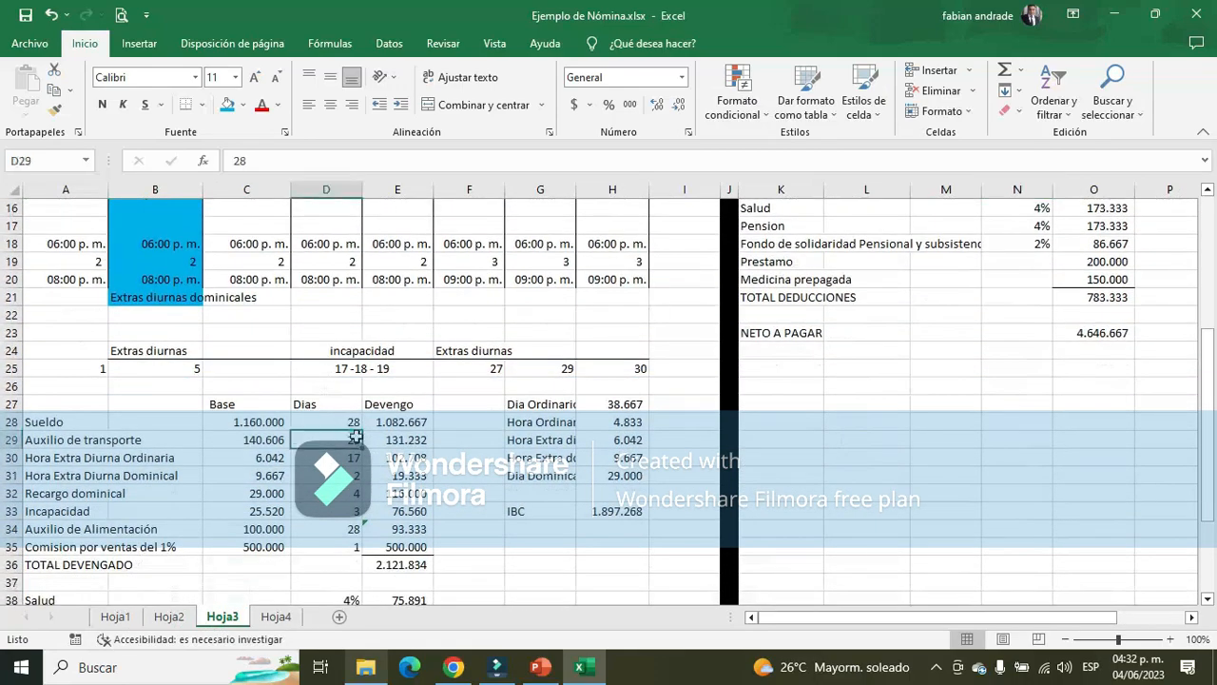
click(168, 618)
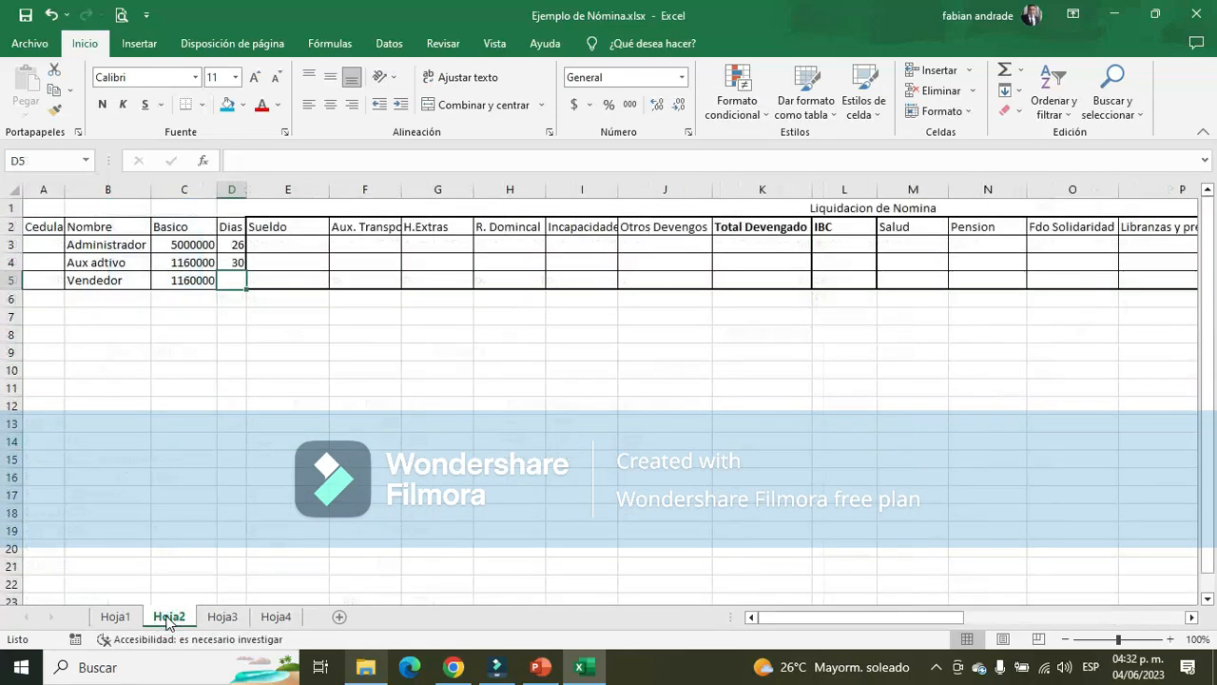
text(28)
key(Return)
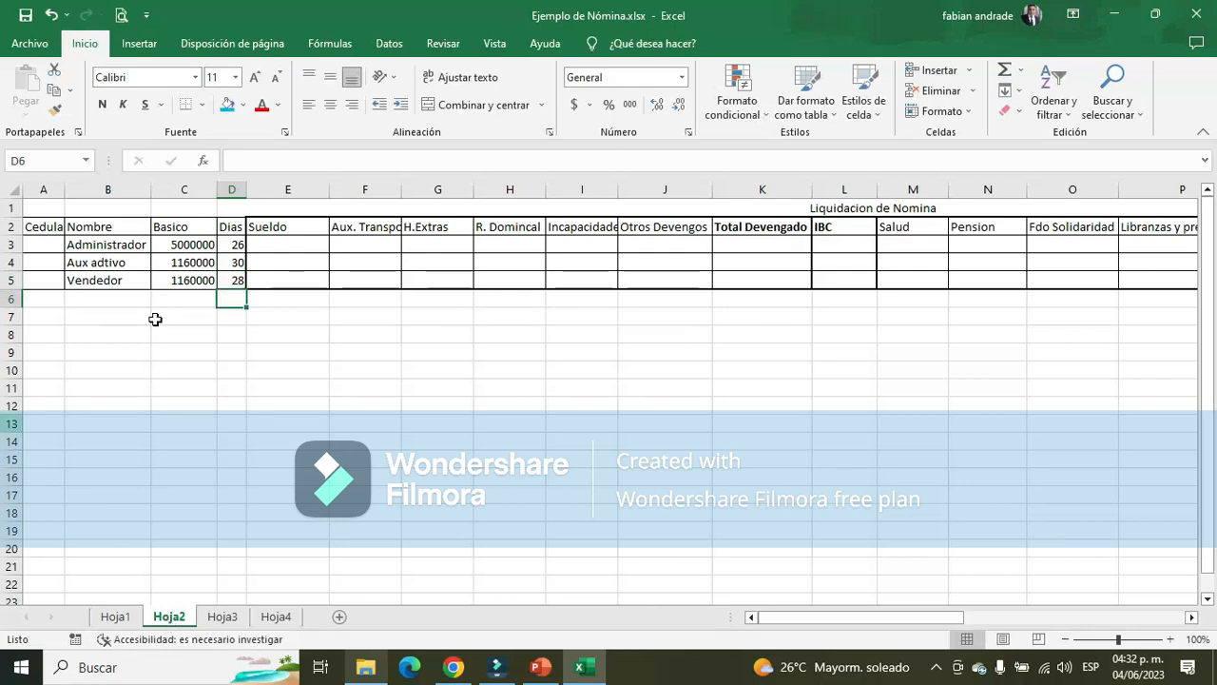
Calculate the Administrador's Sueldo in E3 with the formula +C3/30*D3 and fill it down to E5 for the other employees
click(309, 245)
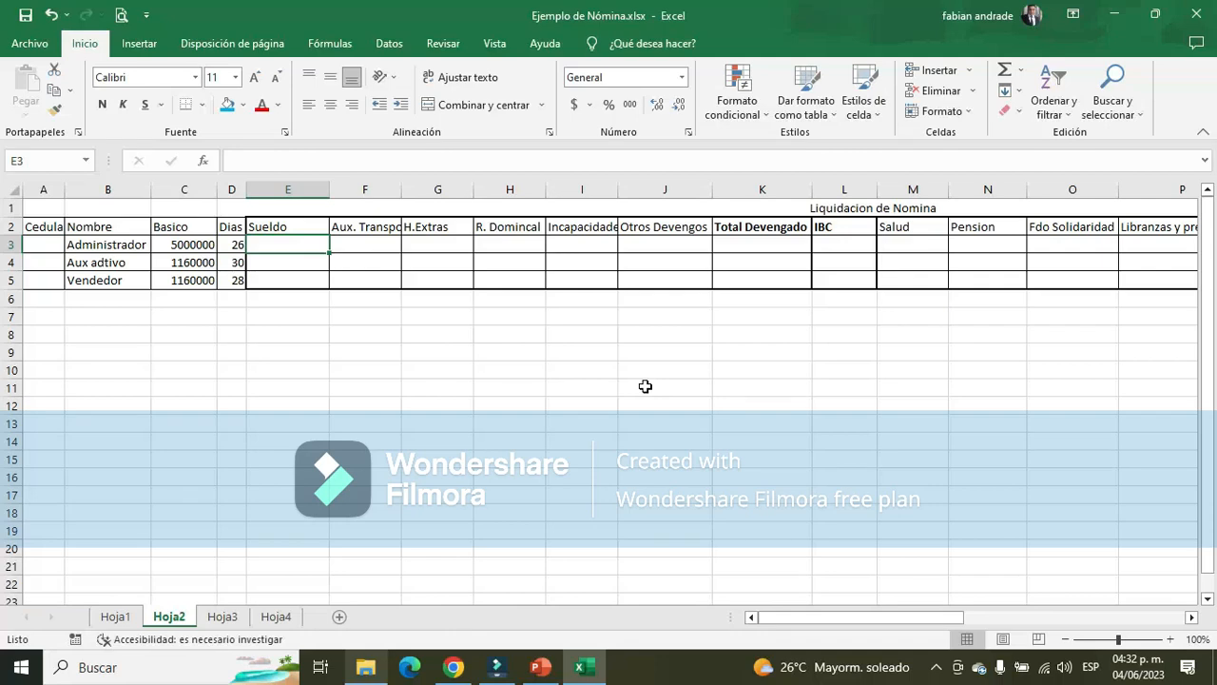
text(+)
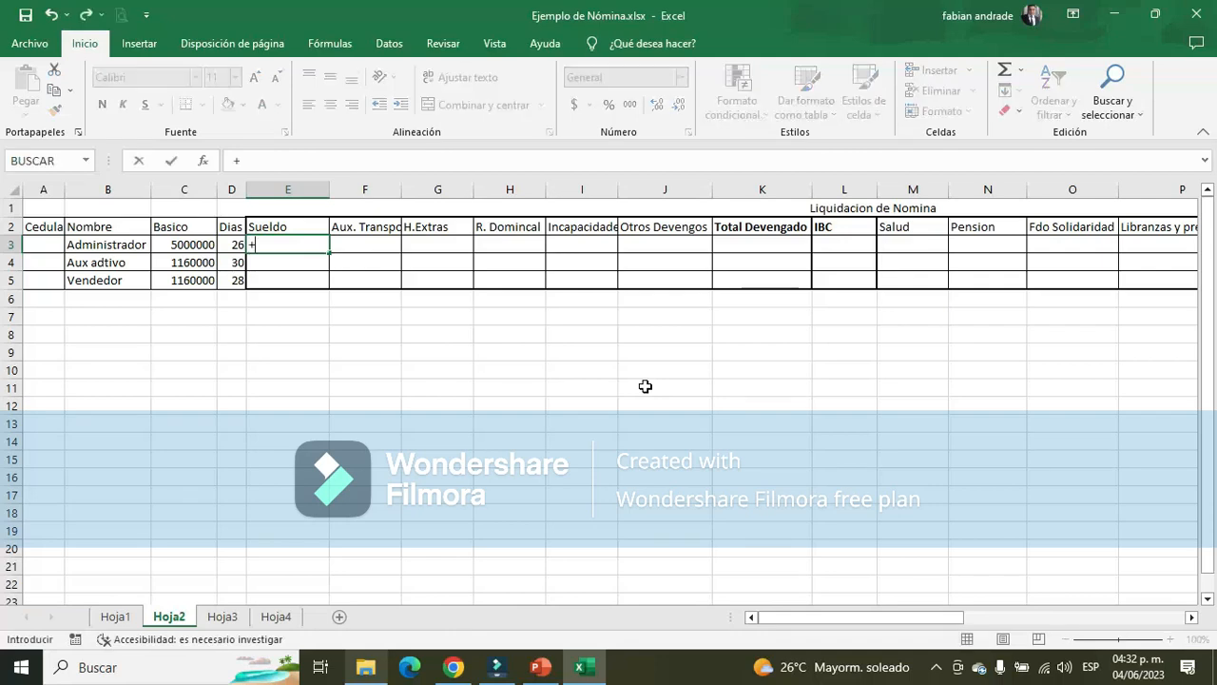
key(Left)
key(Left)
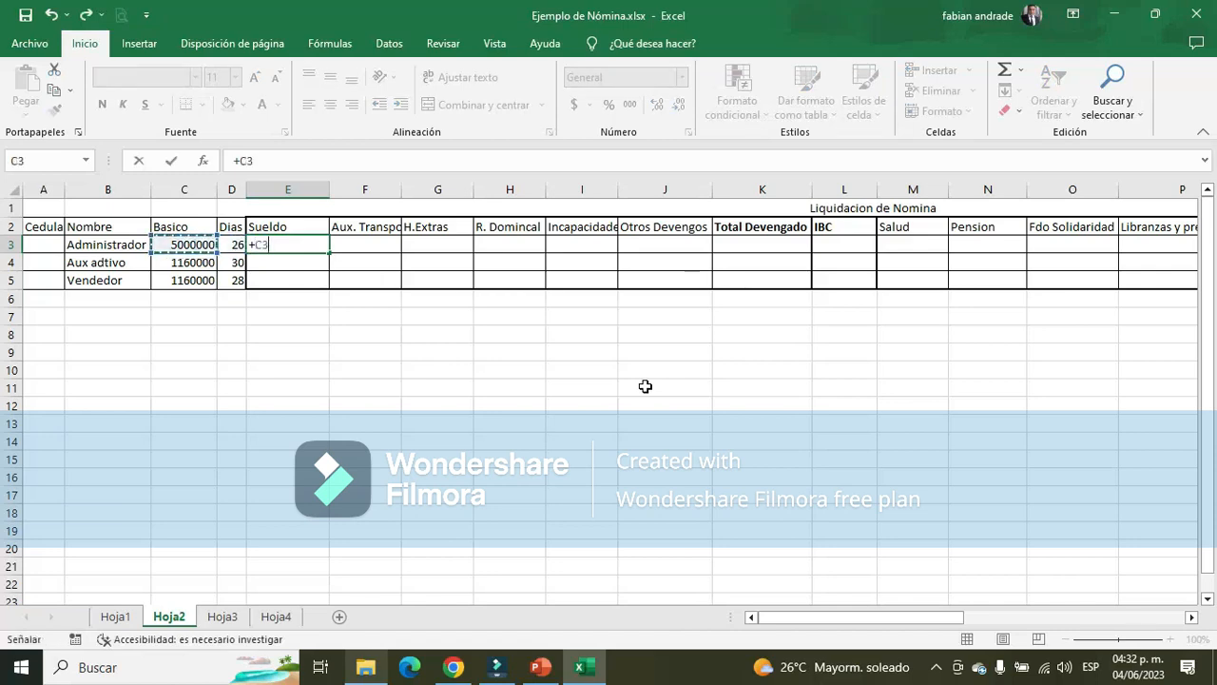
text(/)
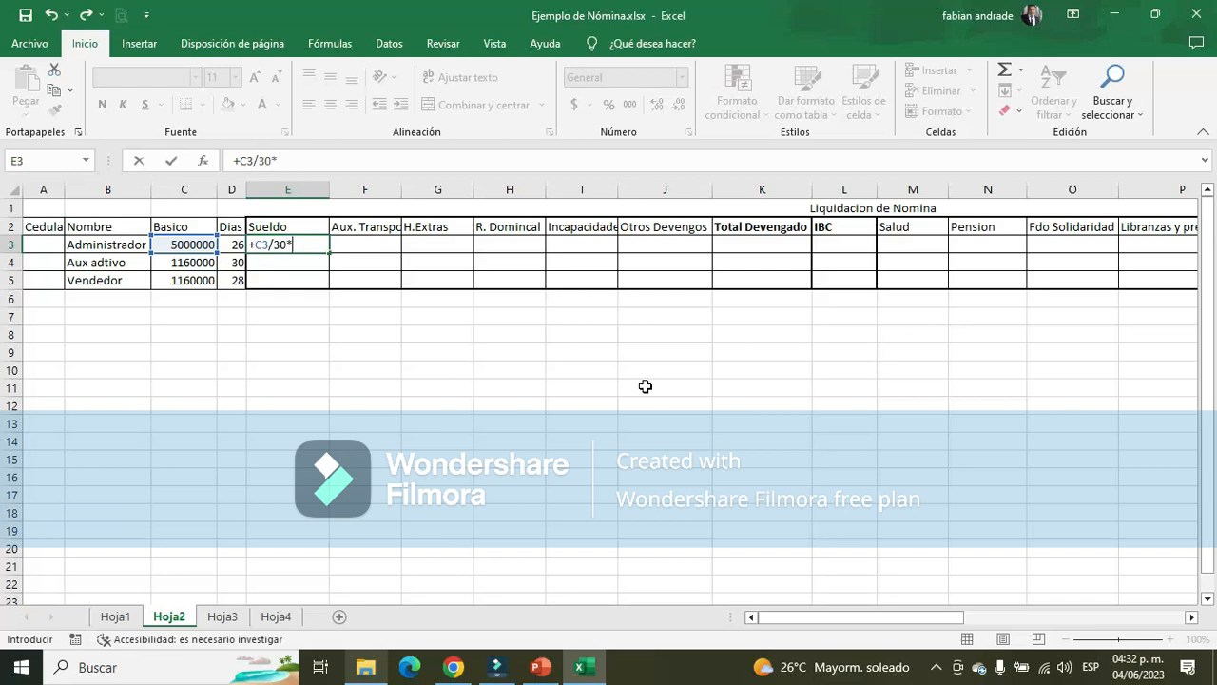
text(30*)
key(Left)
key(Return)
key(Up)
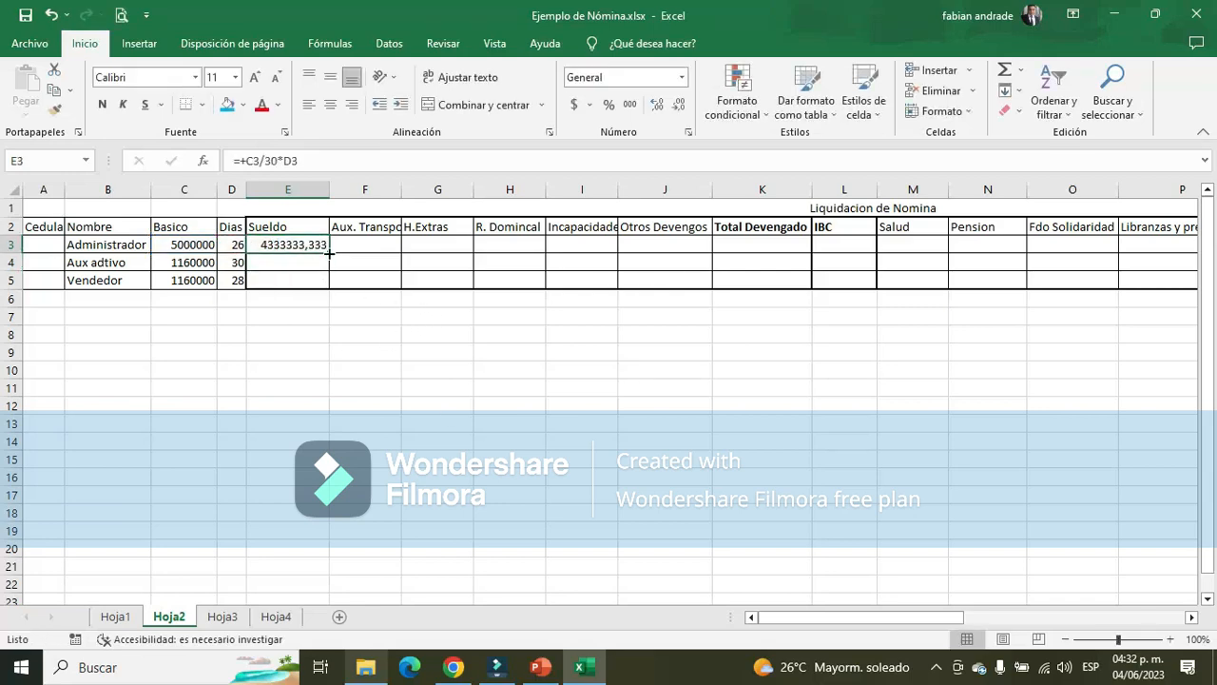
drag(329, 253, 326, 285)
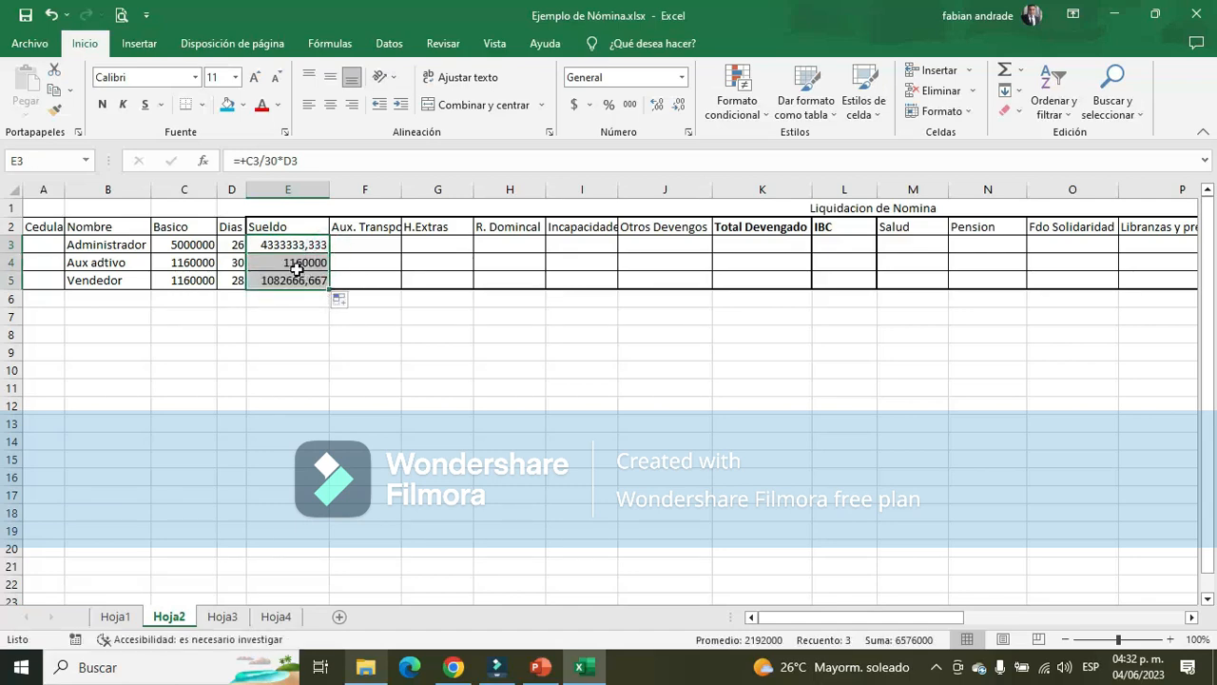
Format the Sueldo values in E3:E5 with thousands separators and no decimals
click(629, 104)
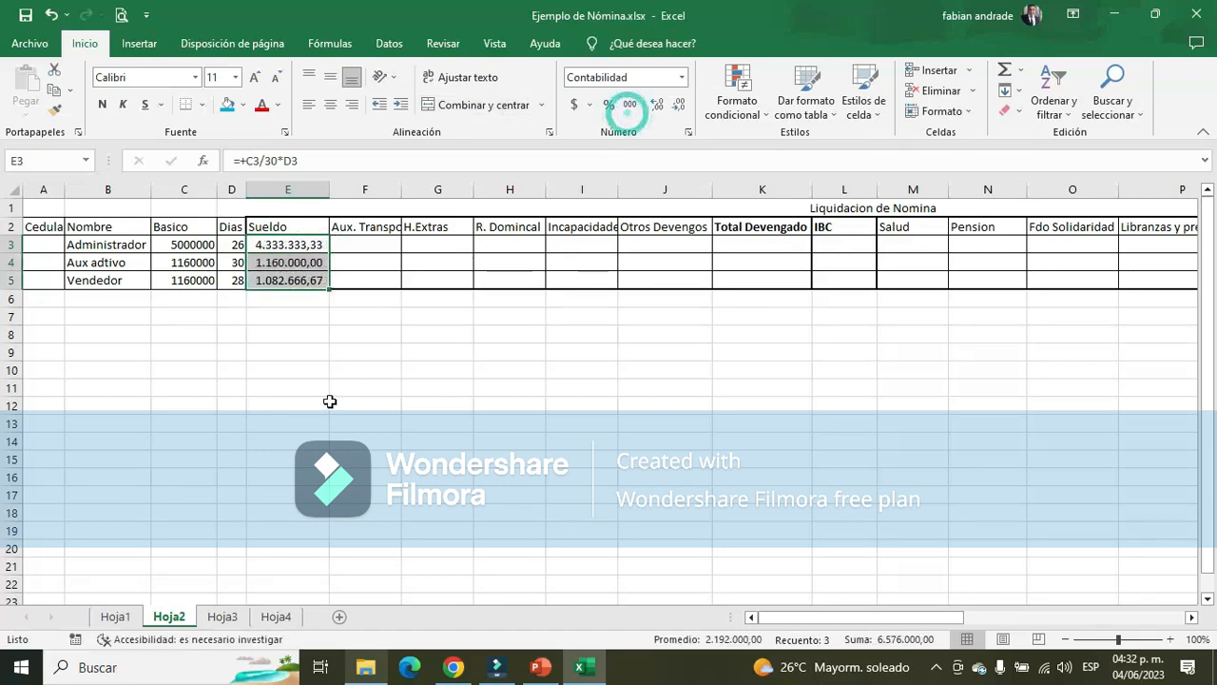
click(678, 104)
click(678, 104)
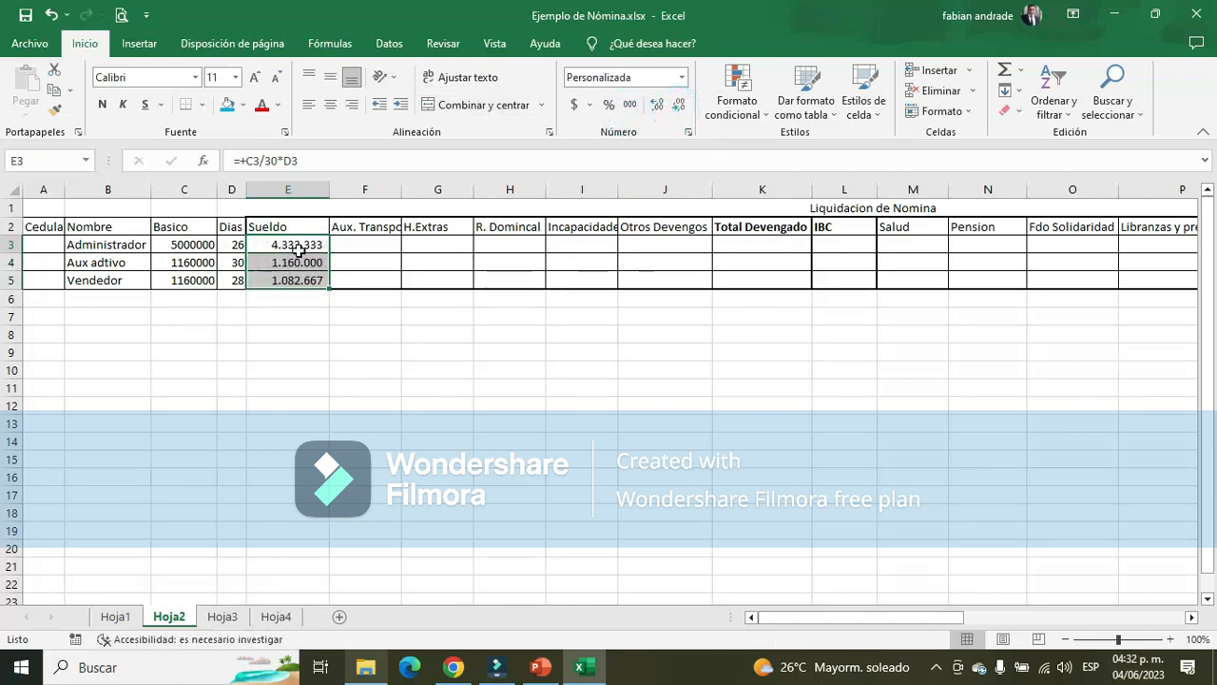
drag(297, 245, 303, 283)
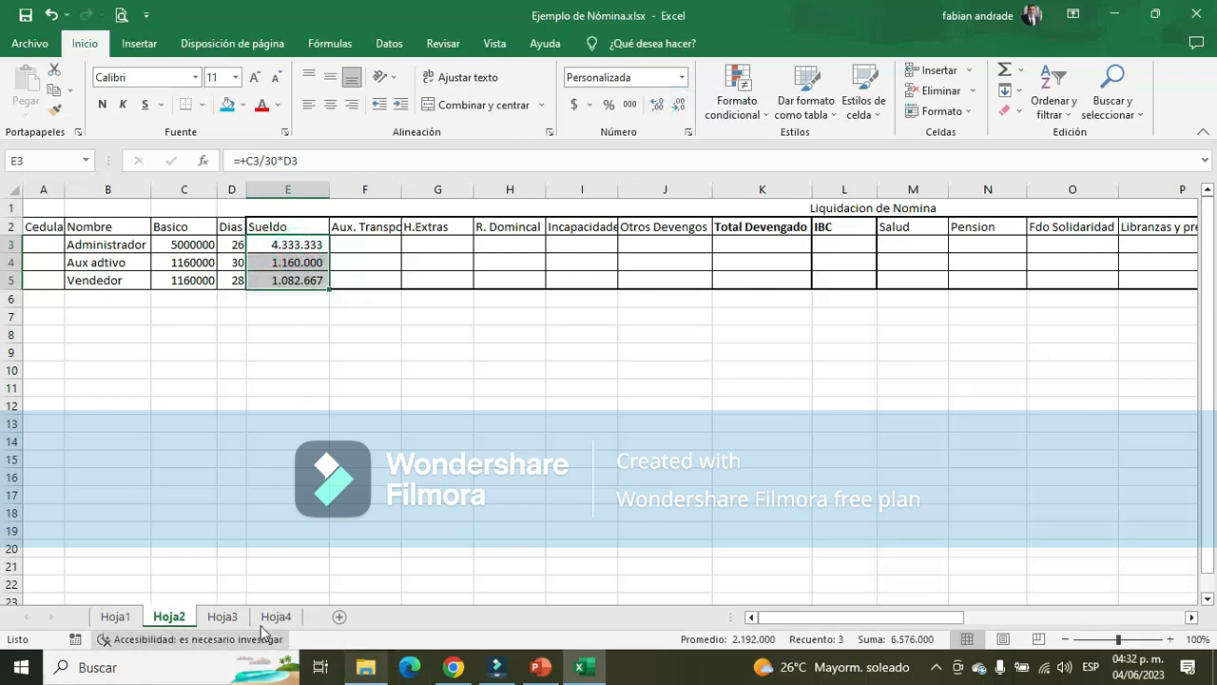
Compare the Administrador's and Vendedor's Sueldo amounts in Hoja2 with their Devengo calculations in Hoja3
click(223, 616)
scroll(917, 394, up, 2)
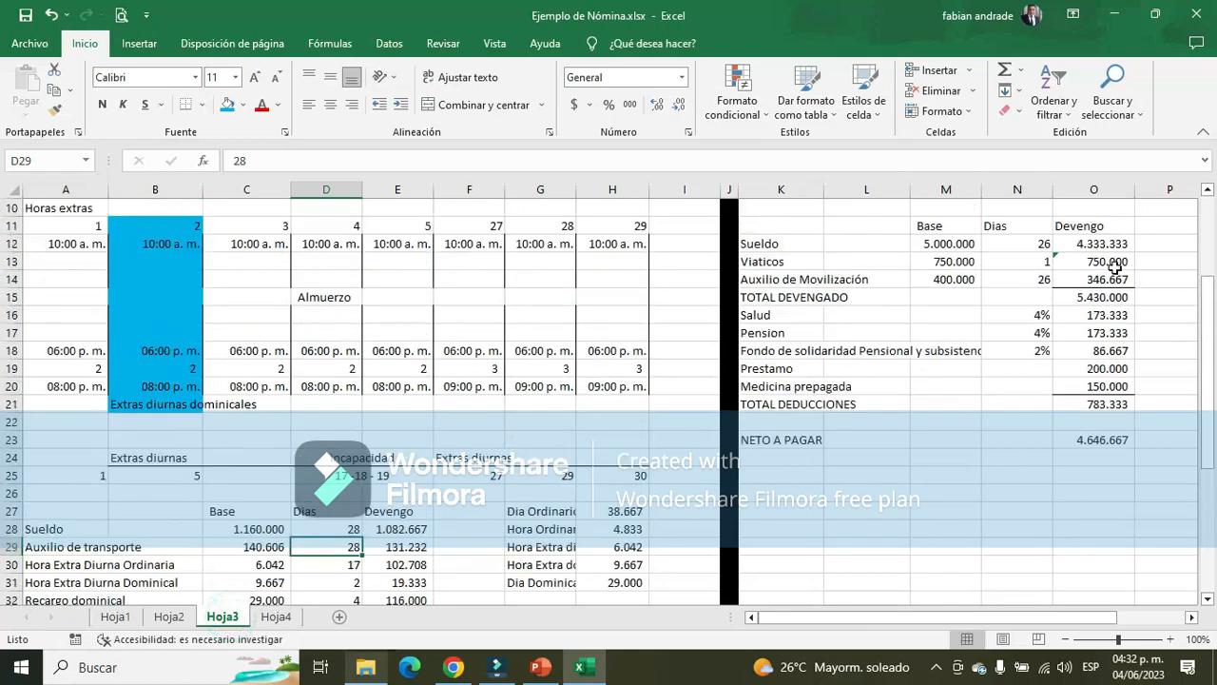
click(1114, 245)
scroll(544, 566, up, 3)
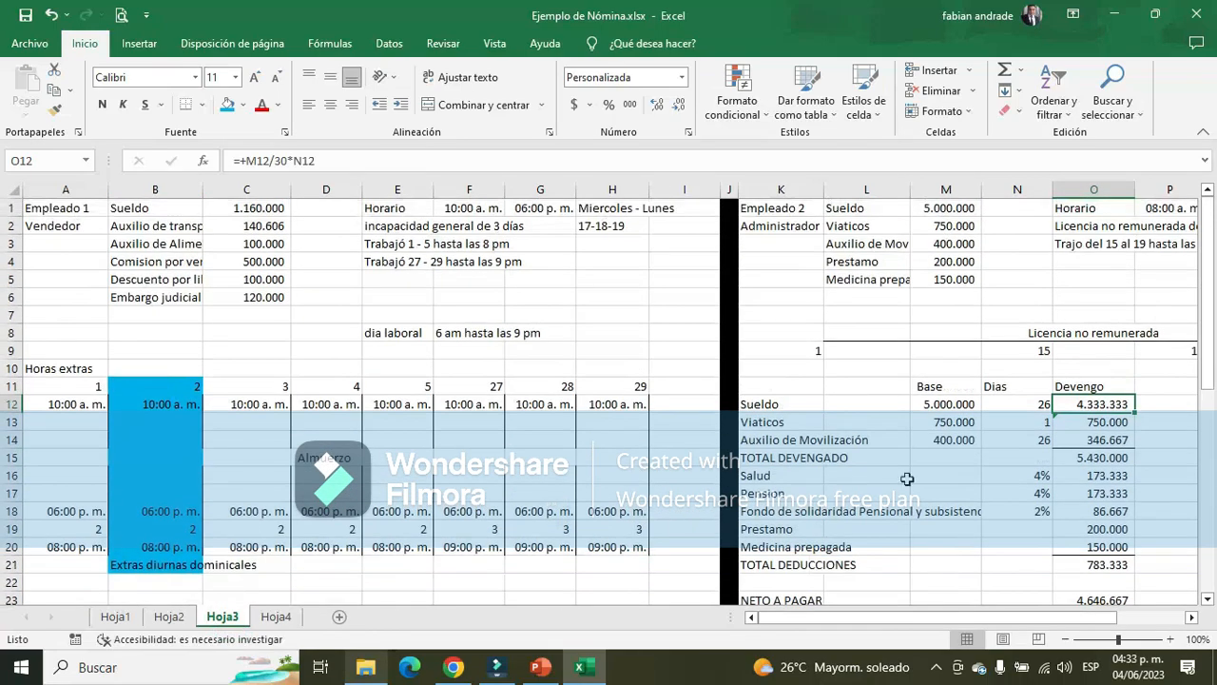
scroll(554, 466, down, 9)
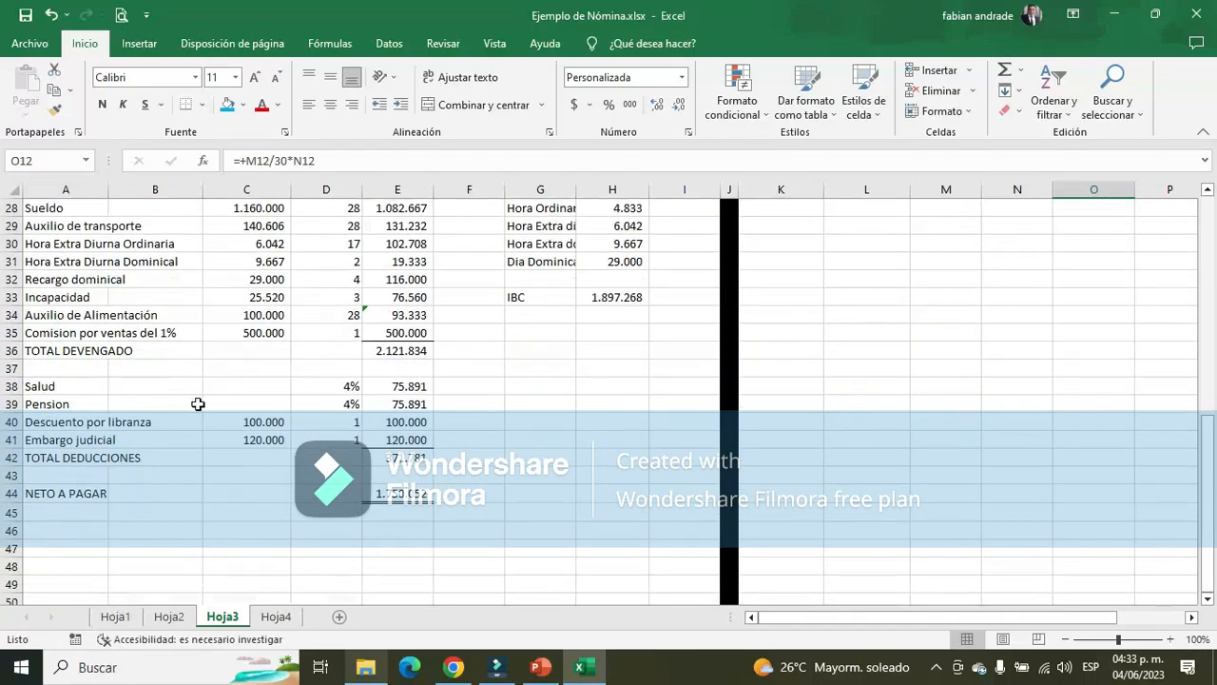
scroll(198, 404, up, 2)
click(409, 310)
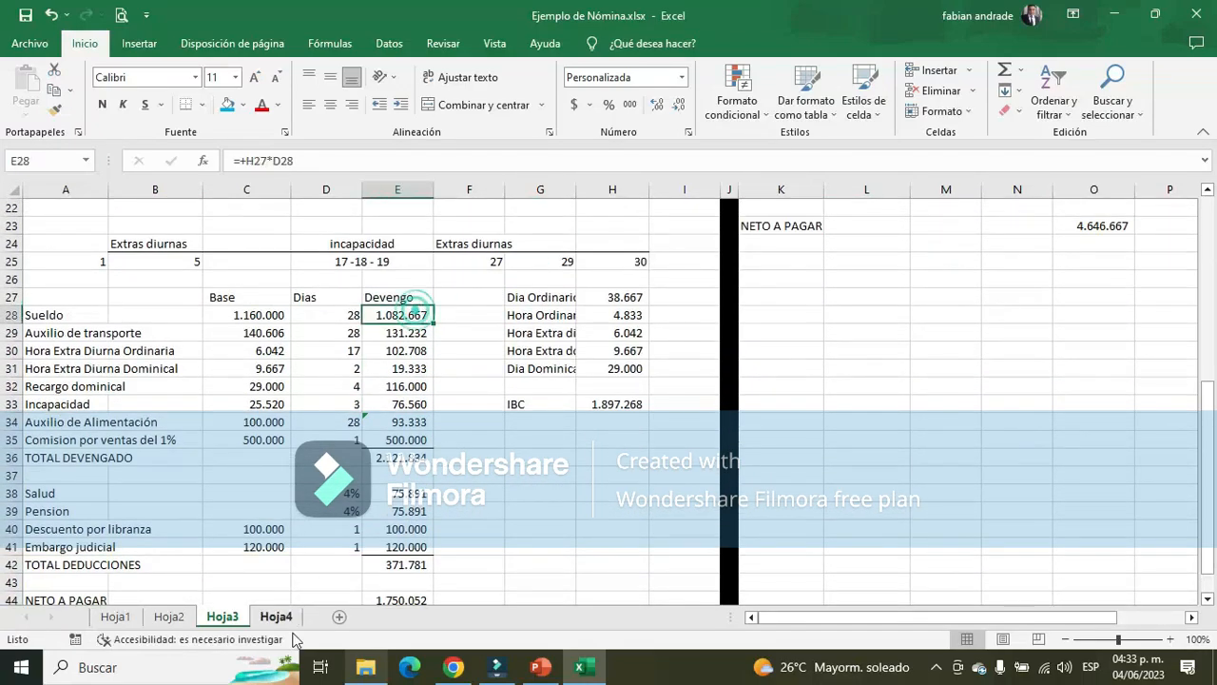
click(172, 617)
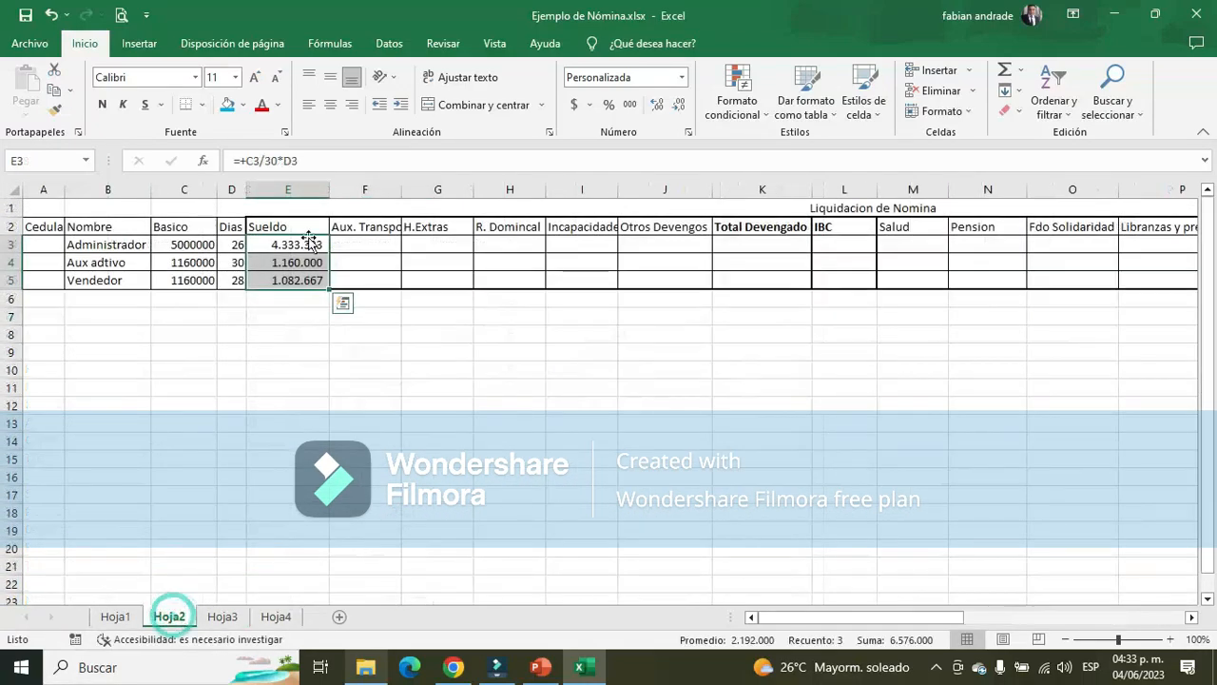
click(301, 281)
click(432, 423)
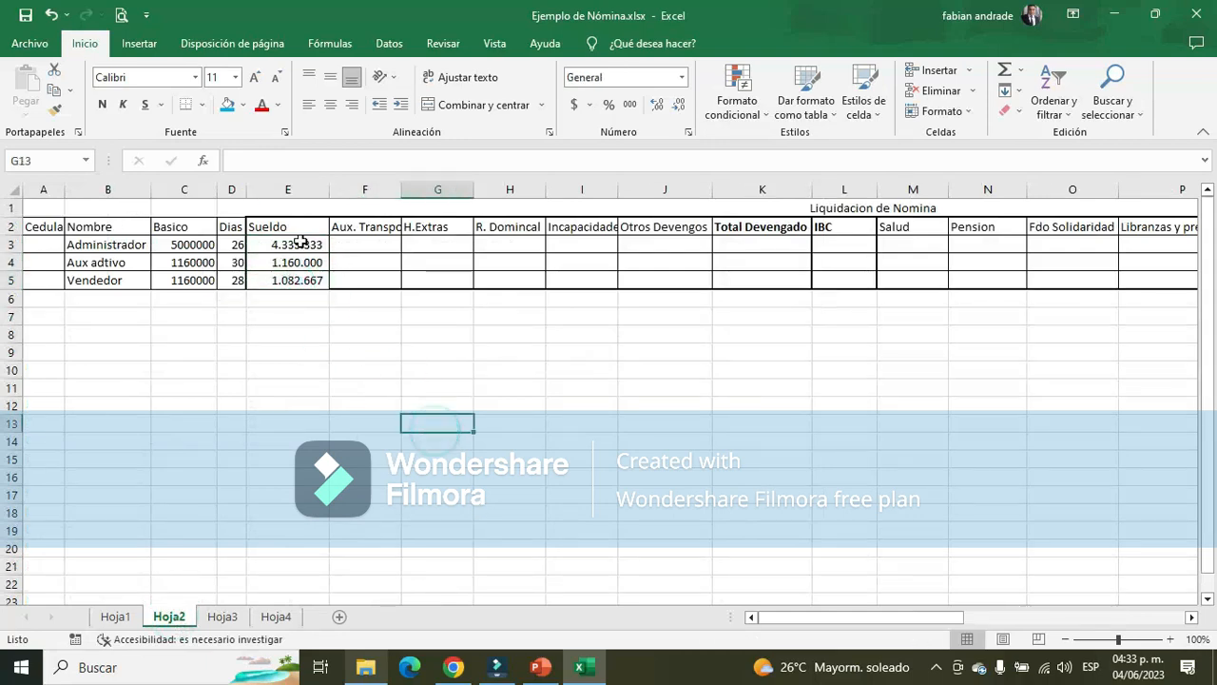
click(287, 284)
Enter 0 as the Administrador's transport allowance in F3 of Hoja2
click(380, 242)
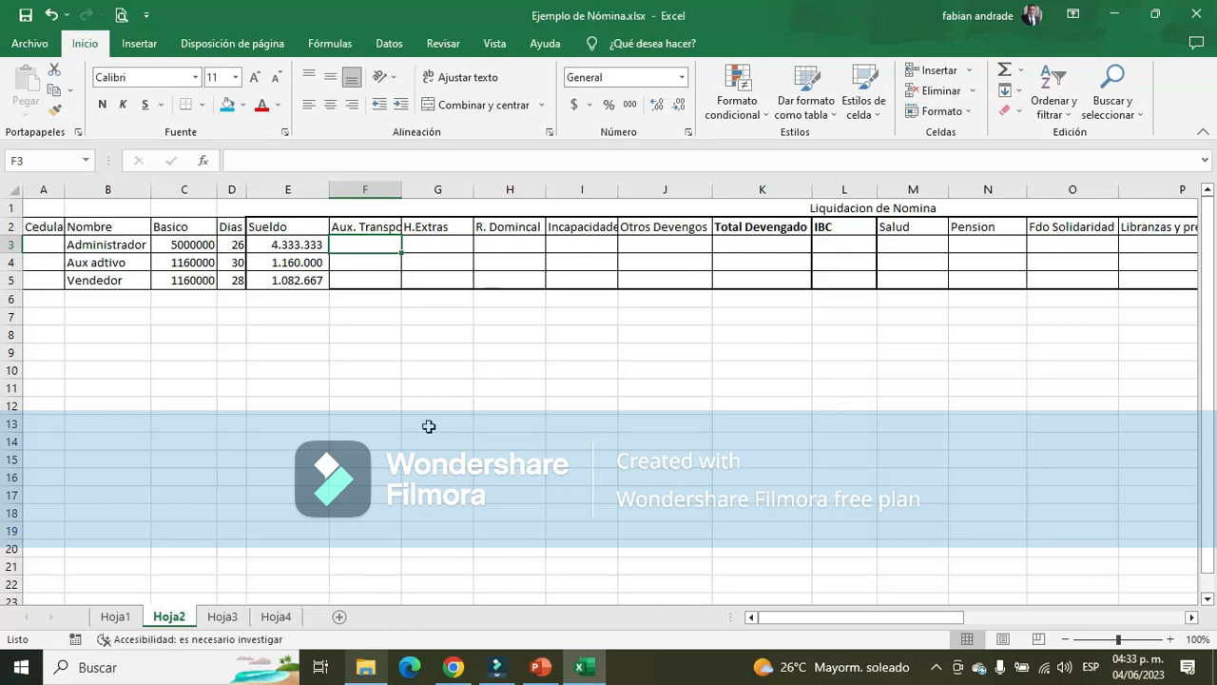
text(0)
key(Return)
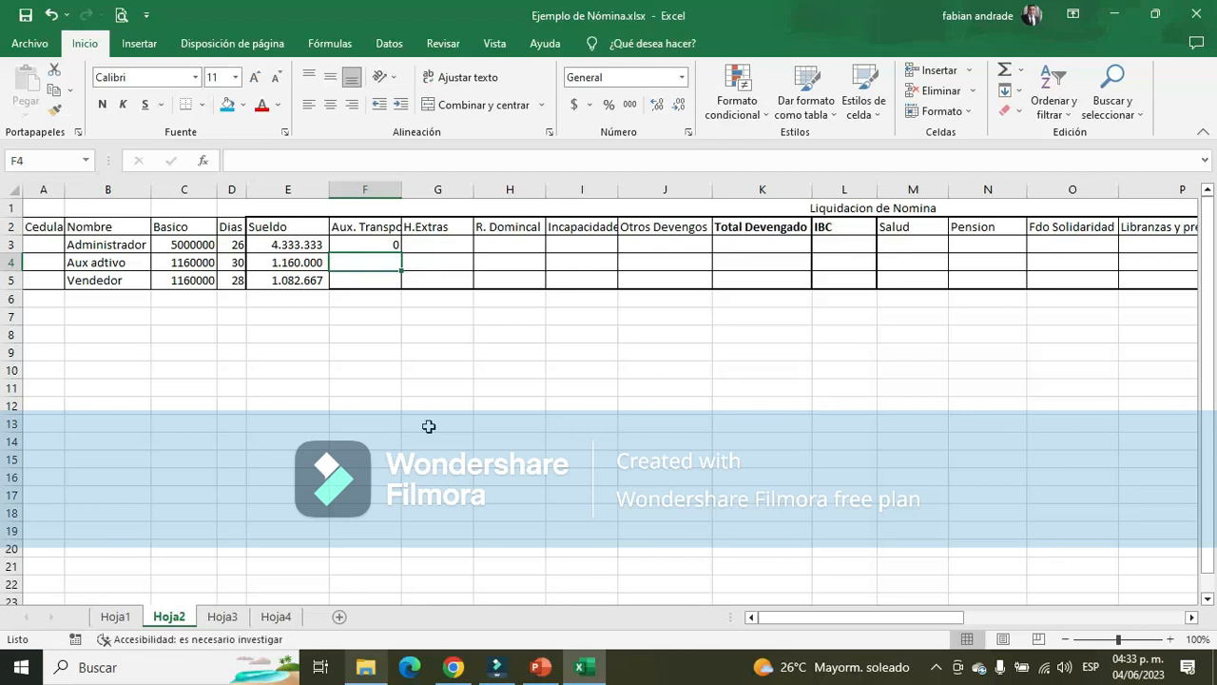
Calculate the Aux adtivo's transport allowance in F4 as 140606/30*D4 and copy the formula to F5 for the Vendedor
text(+140606/)
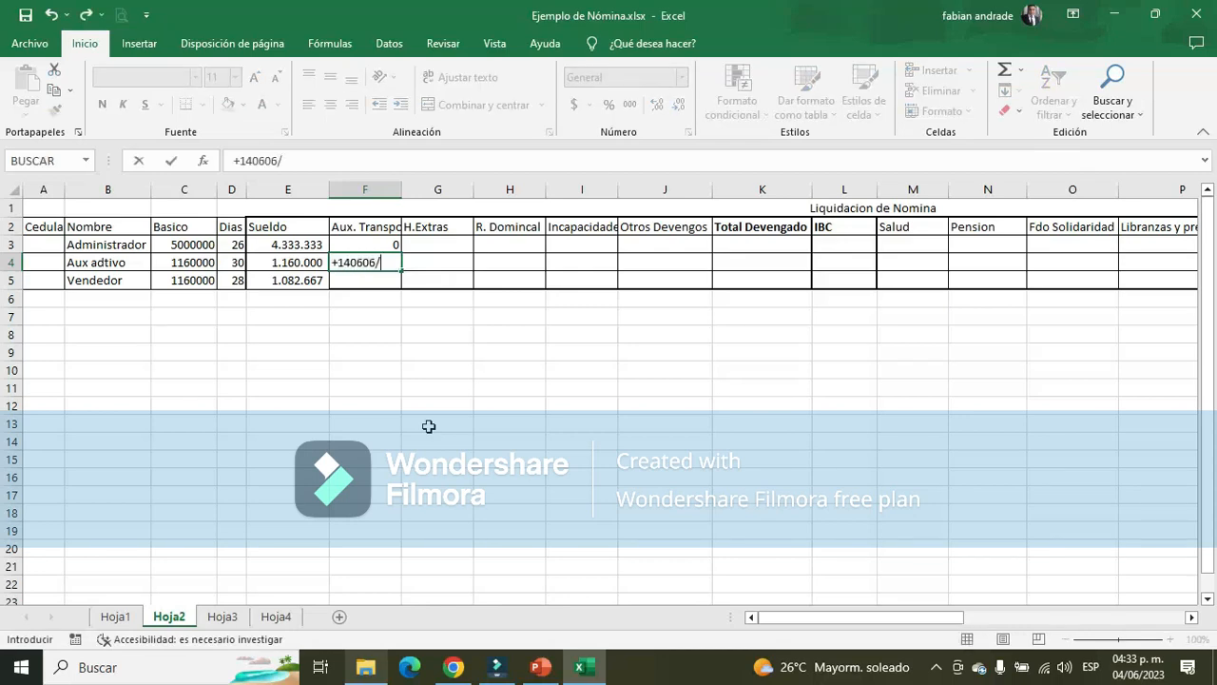
text(30*D4)
key(ctrl+Return)
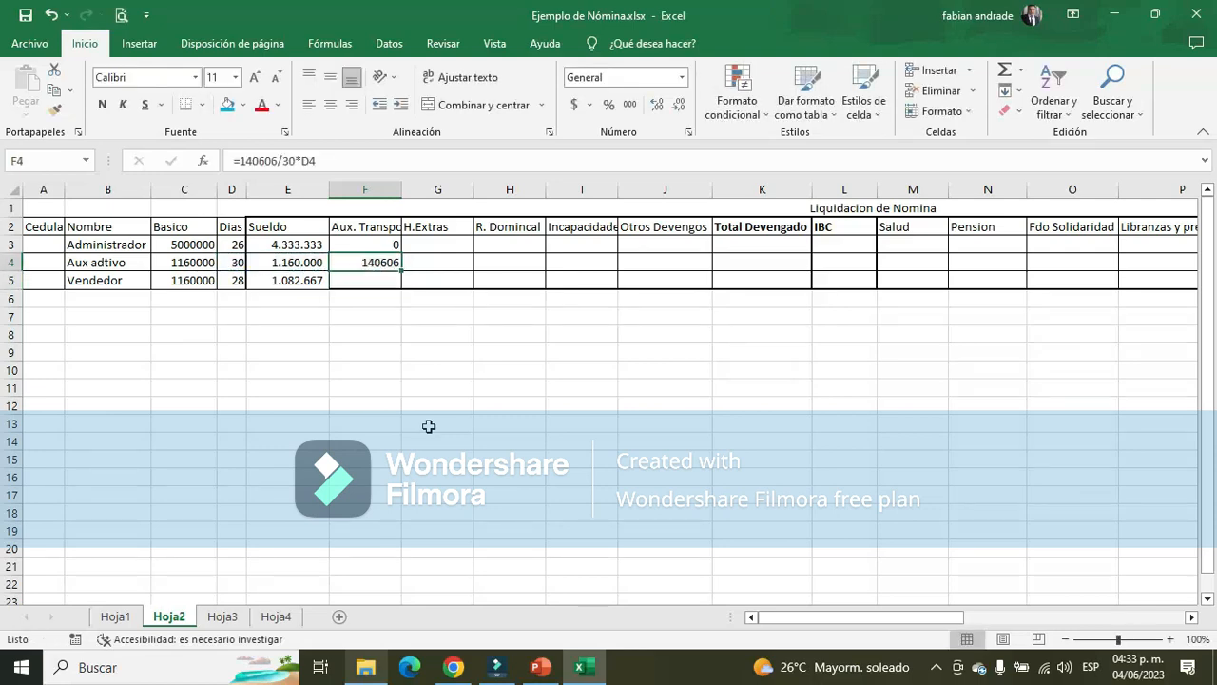
key(ctrl+c)
key(Down)
key(Return)
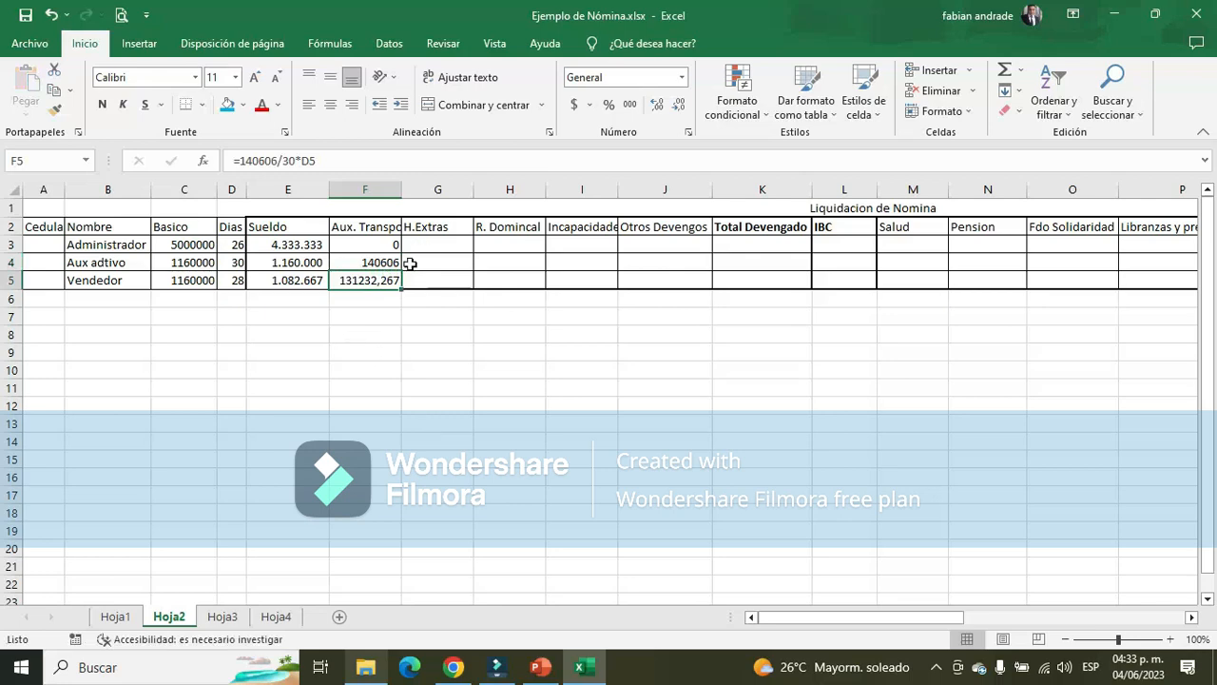
Format the transport allowances in F4:F5 with thousands separators and no decimals
mouse_move(385, 262)
mouse_down()
mouse_move(388, 251)
mouse_move(403, 280)
mouse_move(390, 280)
mouse_up()
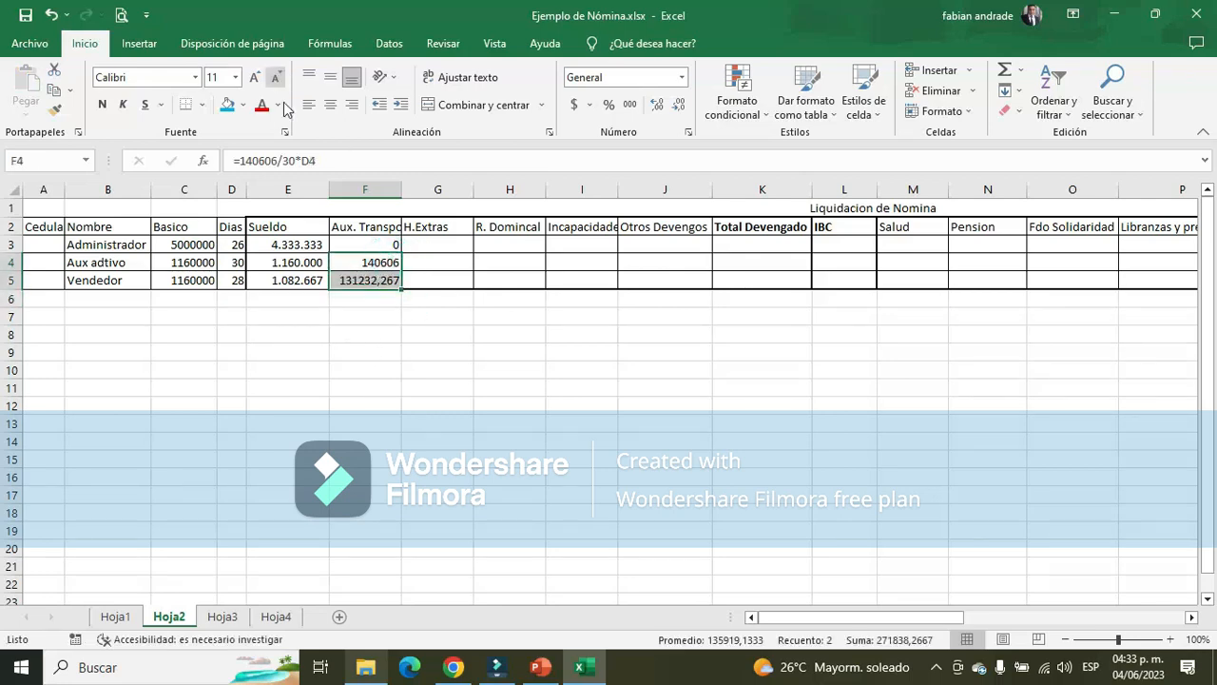
click(630, 105)
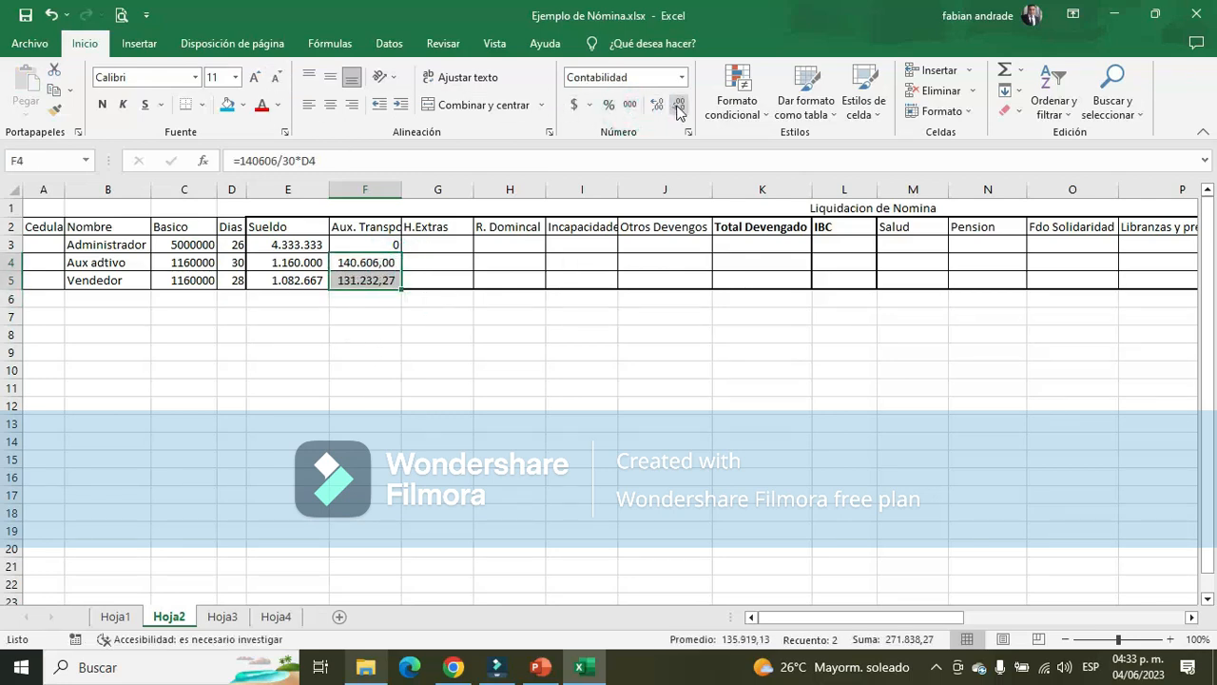
click(679, 108)
click(679, 108)
Check the transport allowances of Aux adtivo and Vendedor in Hoja2 against the amounts in Hoja1 and Hoja3
click(371, 280)
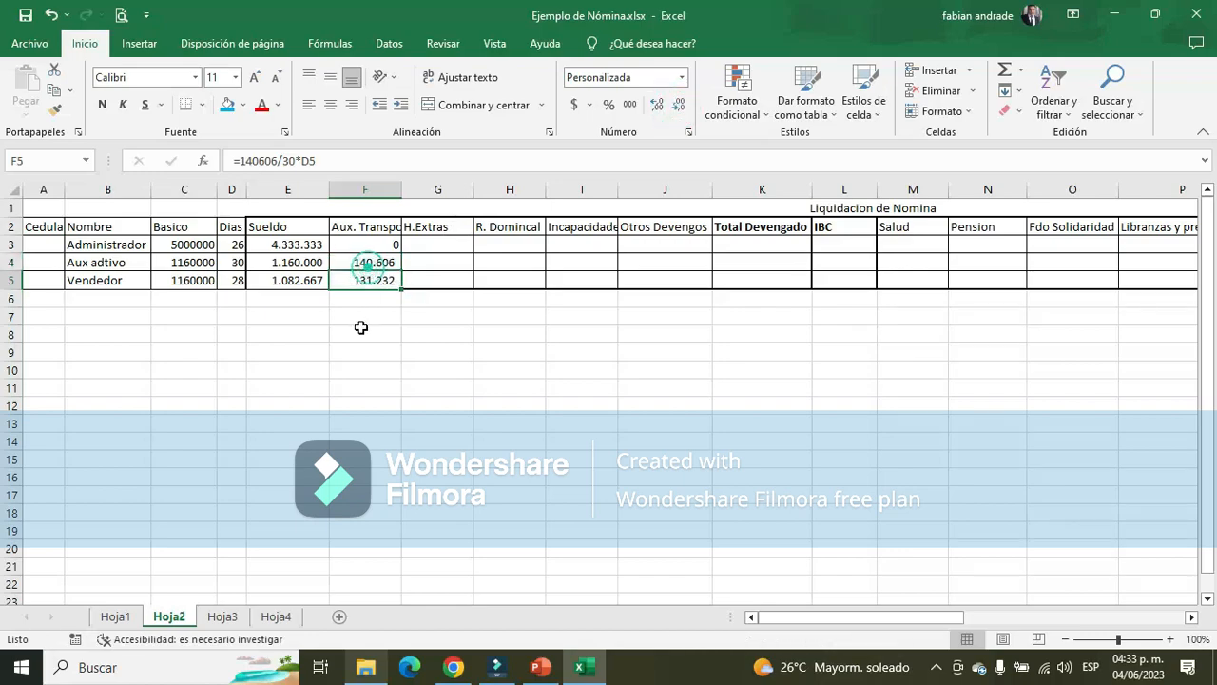
click(366, 263)
click(114, 618)
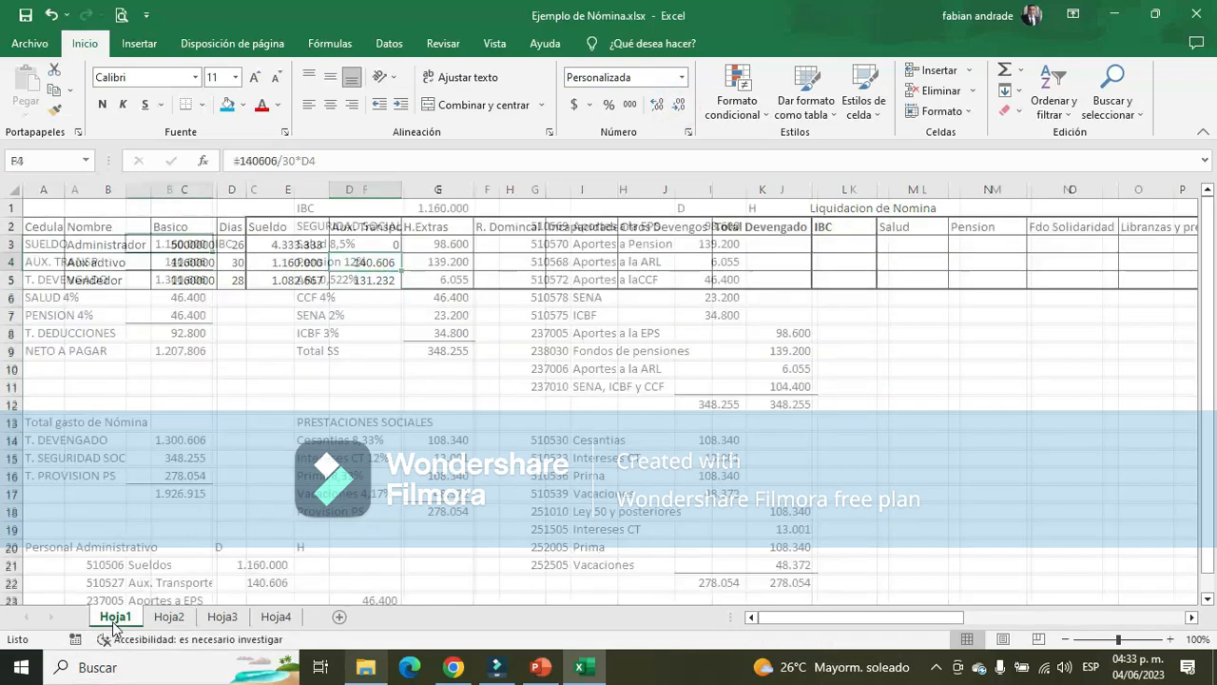
click(184, 262)
click(169, 617)
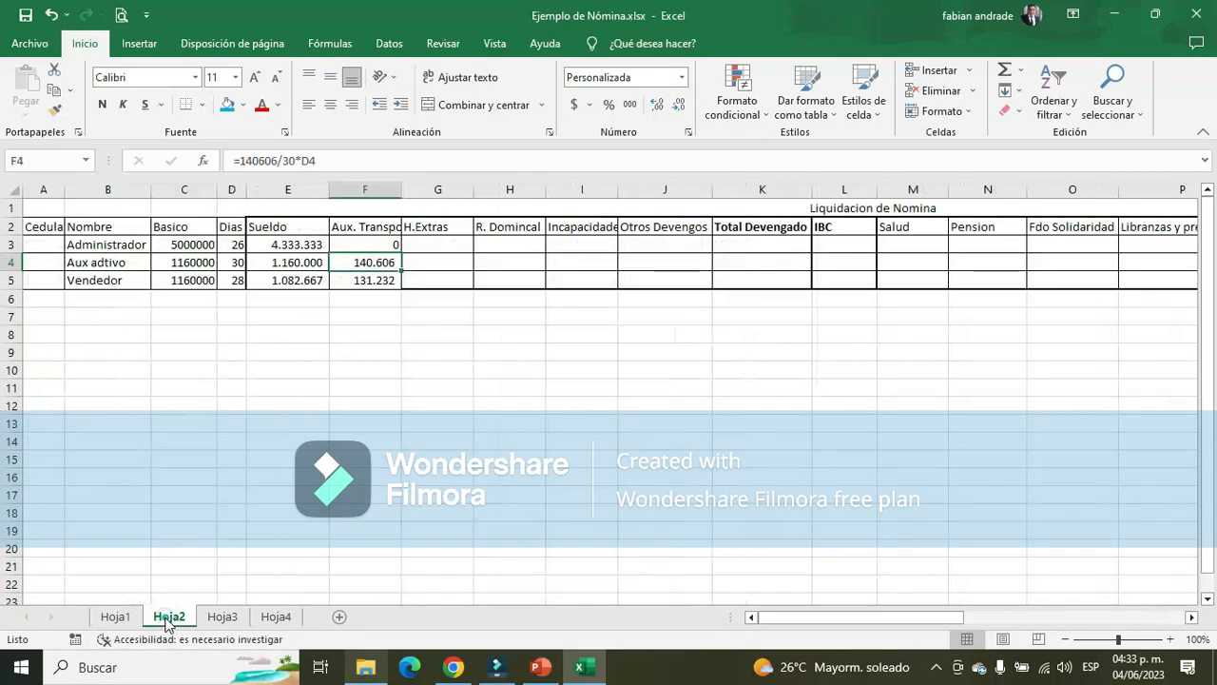
click(365, 282)
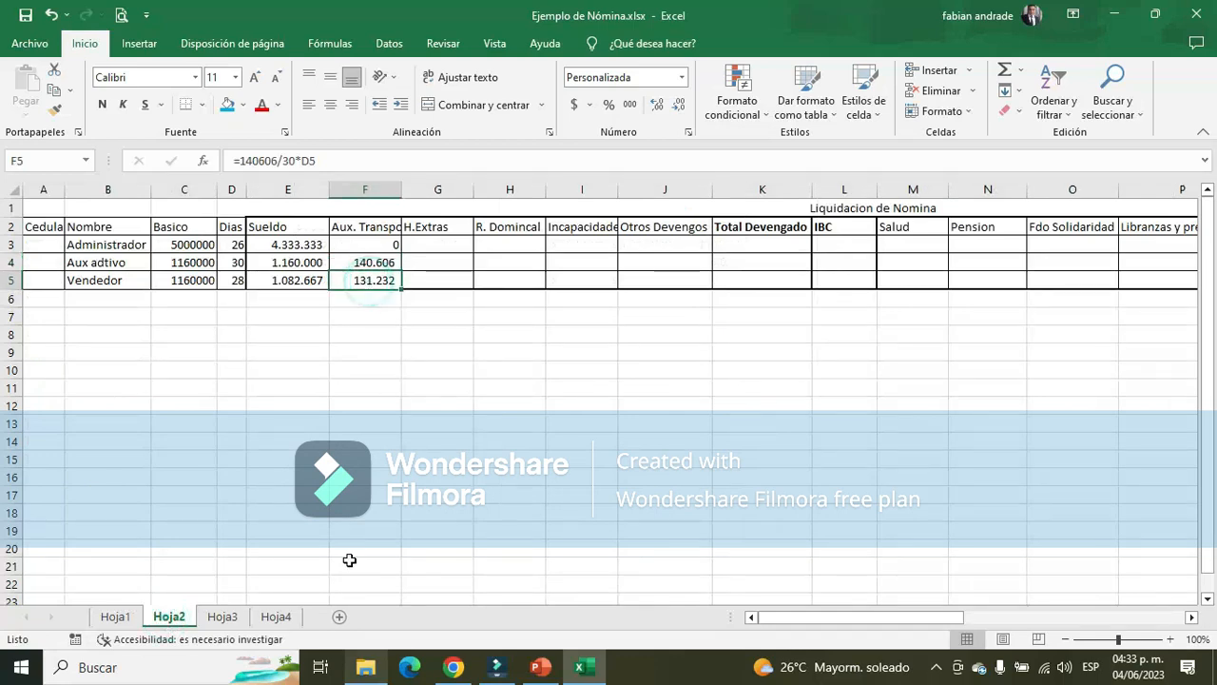
click(220, 617)
key(Down)
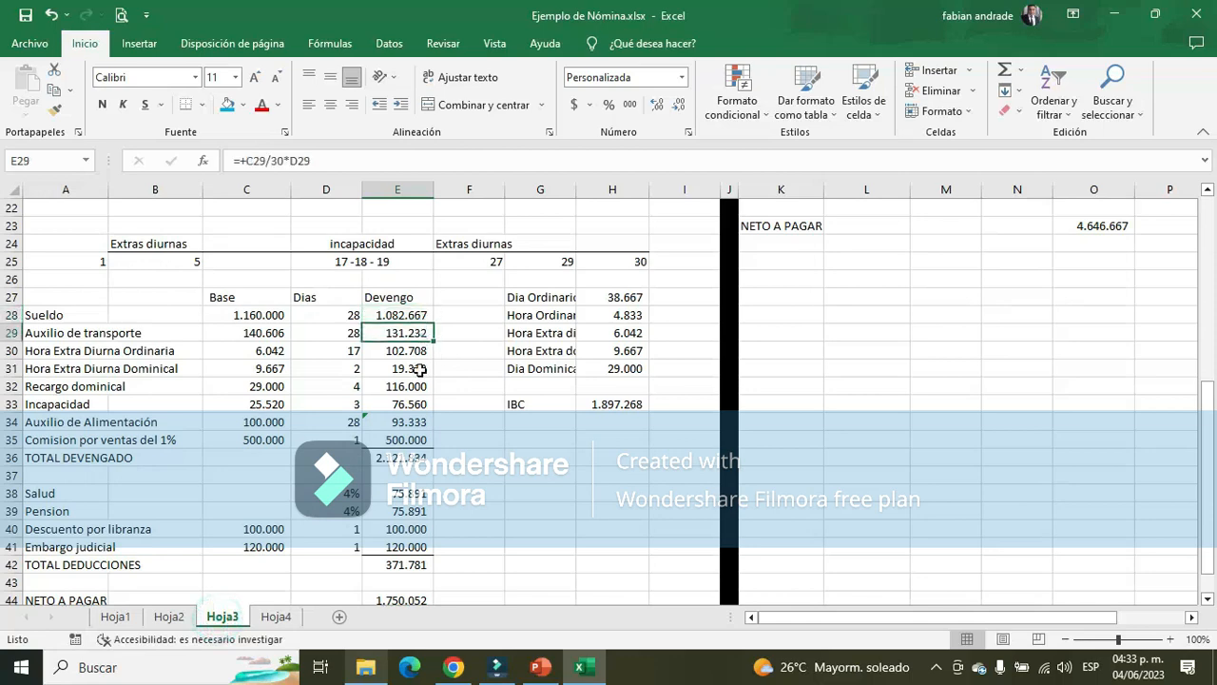
click(168, 617)
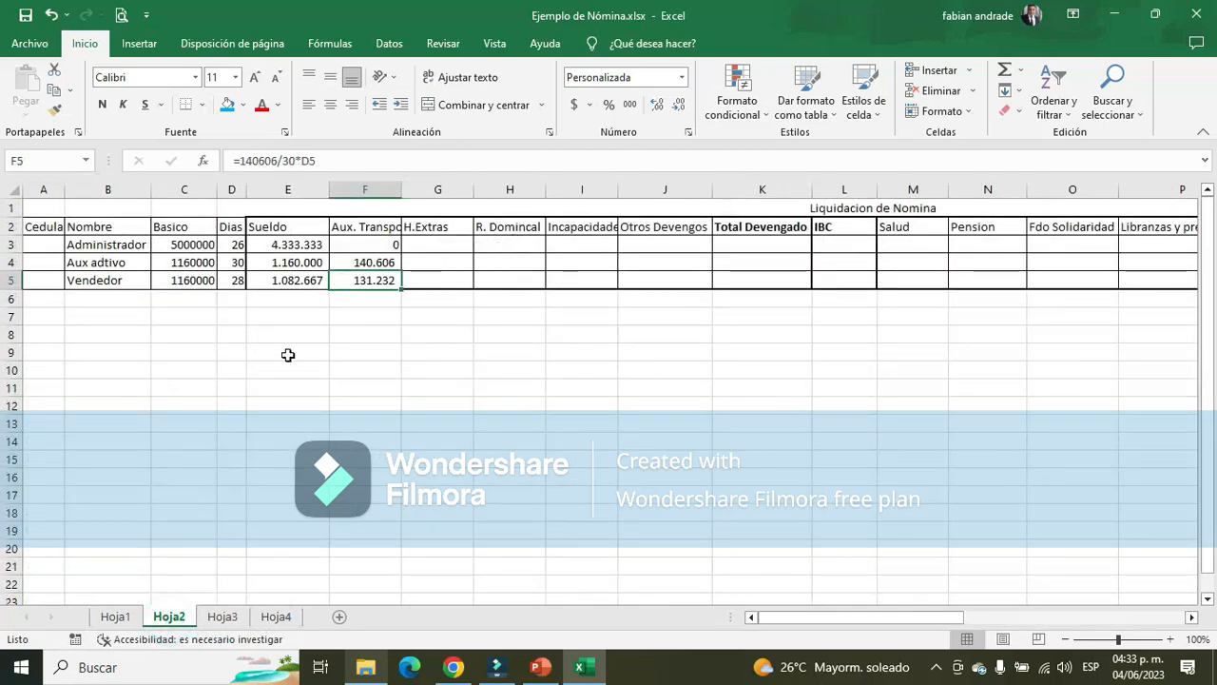
Apply a thick outside border around the earnings block E2:K5, from Sueldo to Total Devengado, in Hoja2
drag(262, 226, 845, 277)
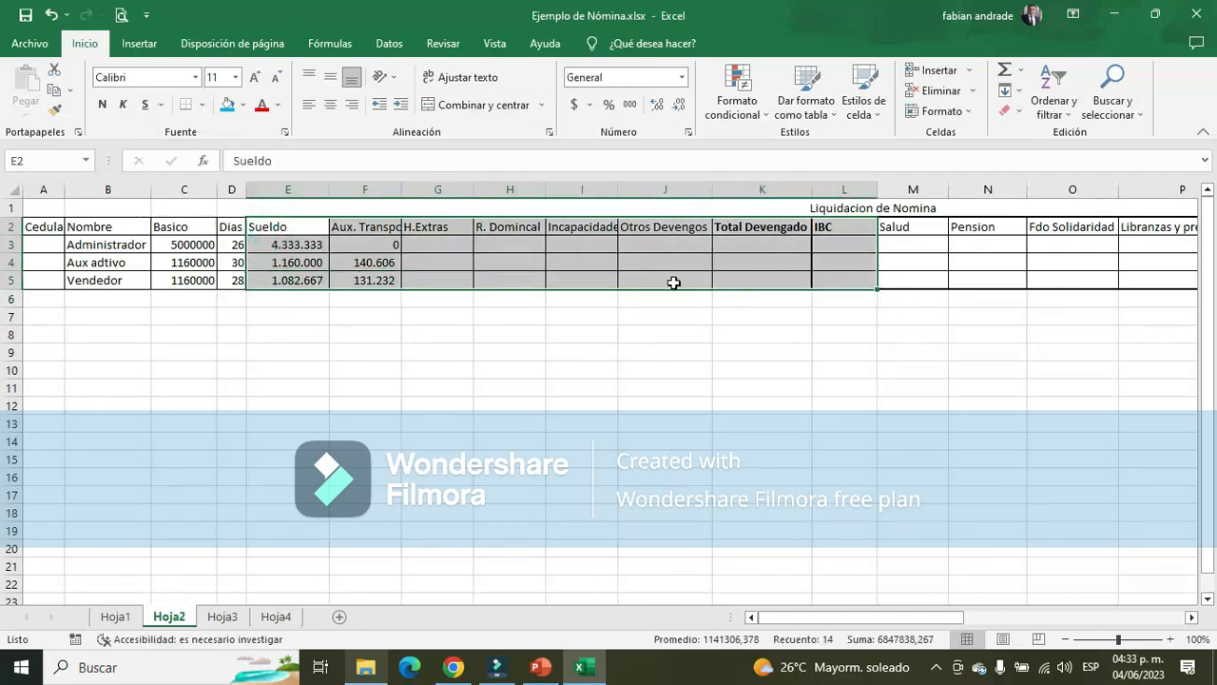
click(283, 241)
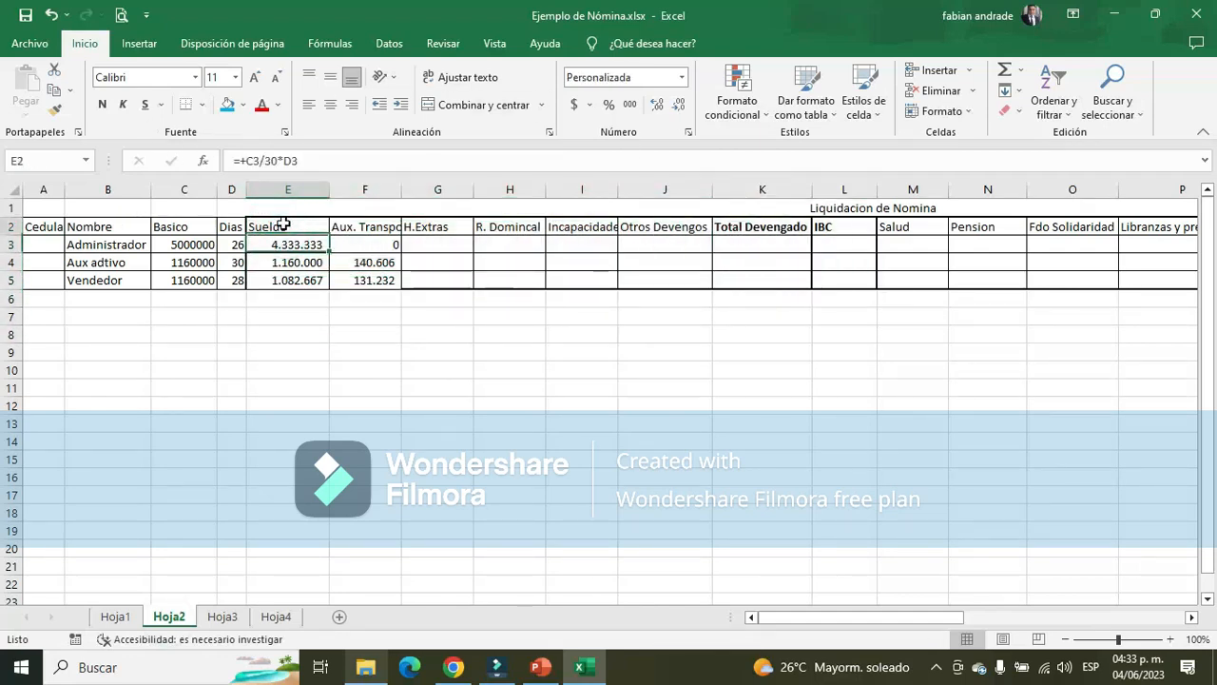
drag(284, 224, 771, 277)
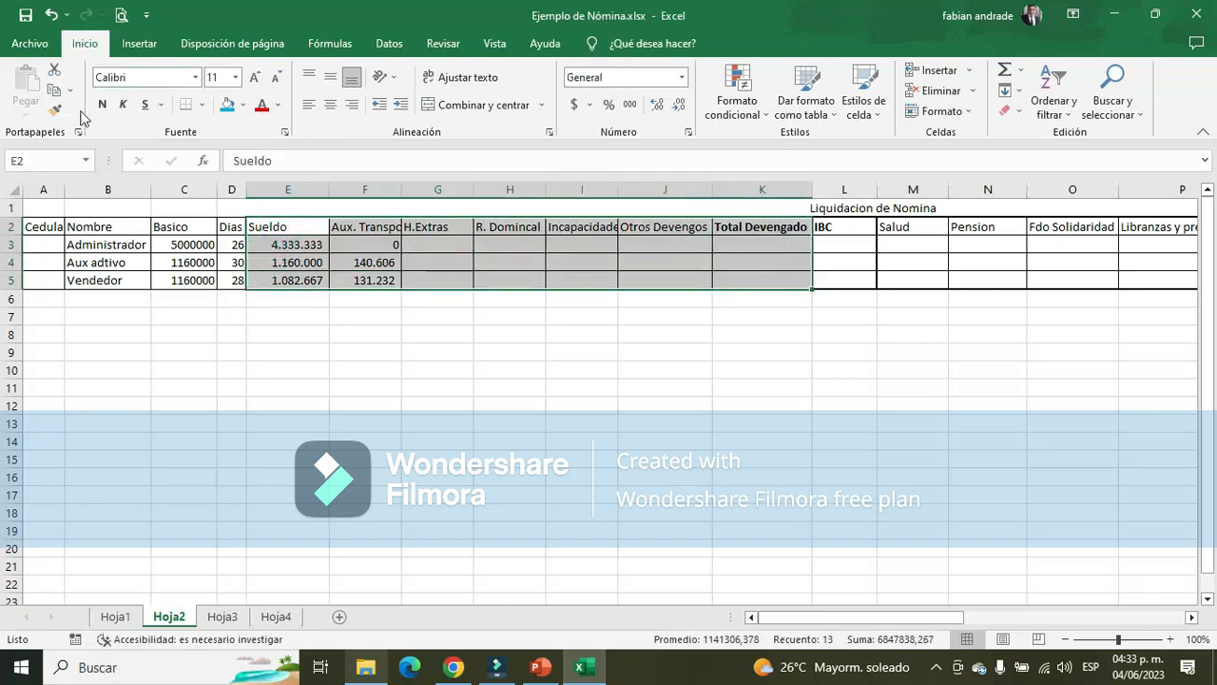
click(201, 105)
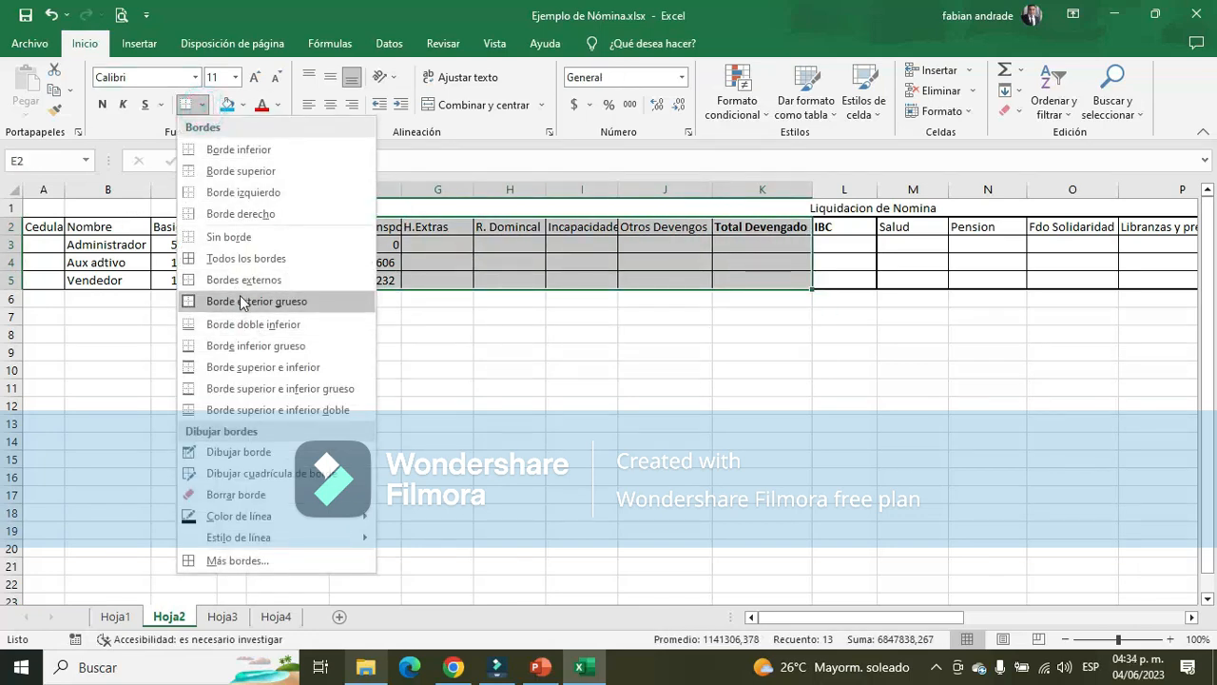
click(242, 300)
click(439, 284)
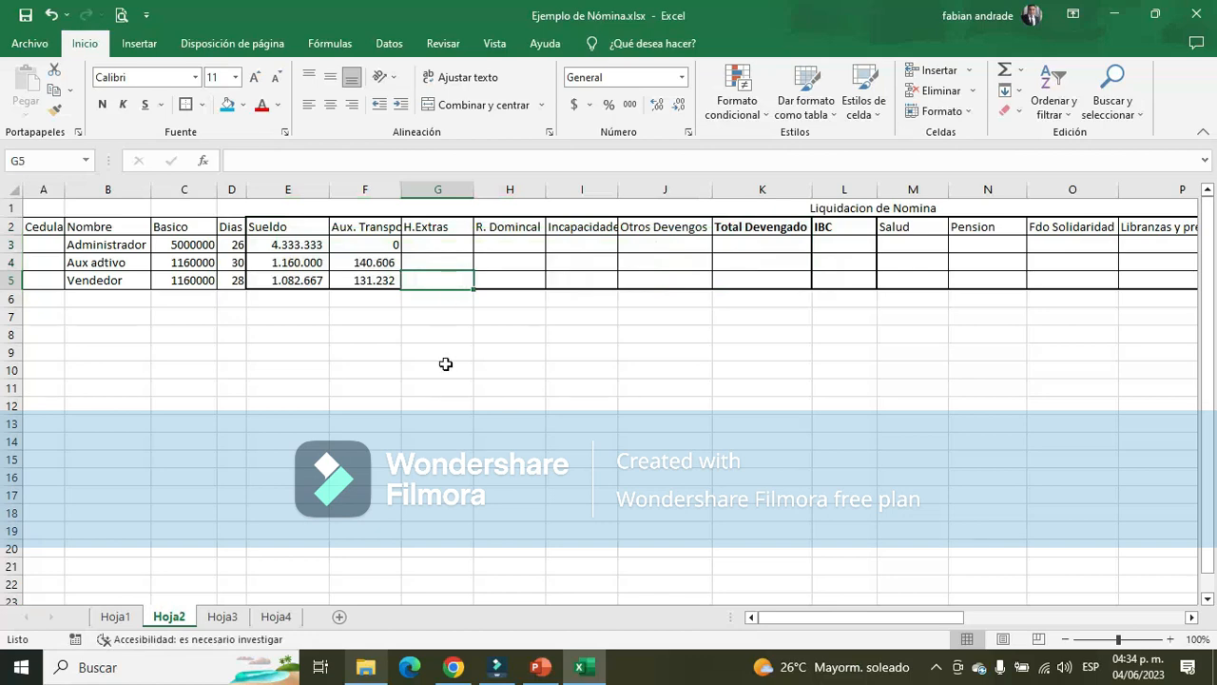
Autofit column I so the Incapacidades header fits in the column
click(444, 232)
click(523, 228)
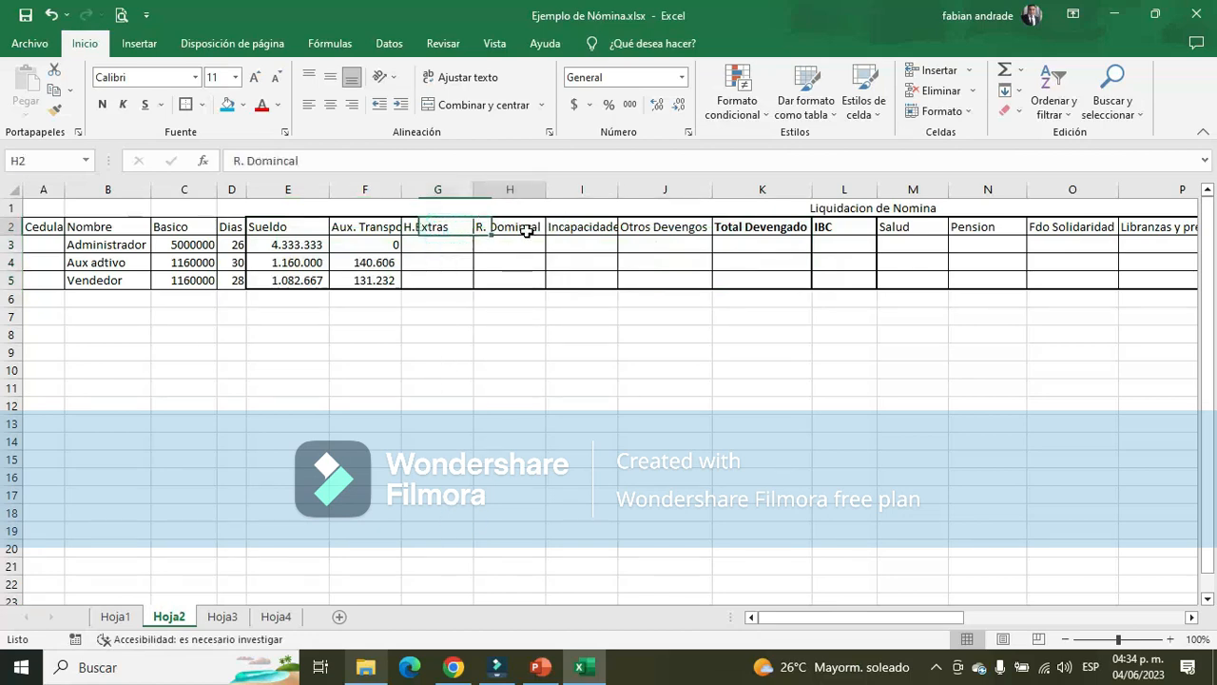
click(585, 230)
double_click(618, 190)
click(680, 235)
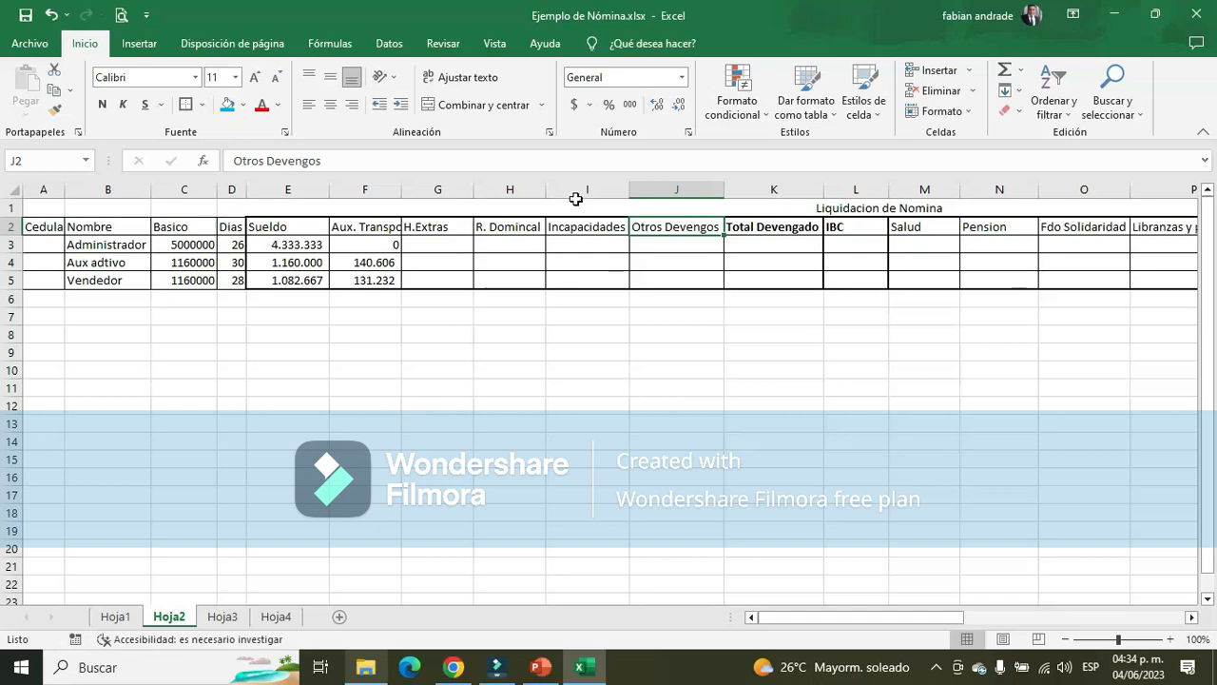
drag(671, 189, 925, 189)
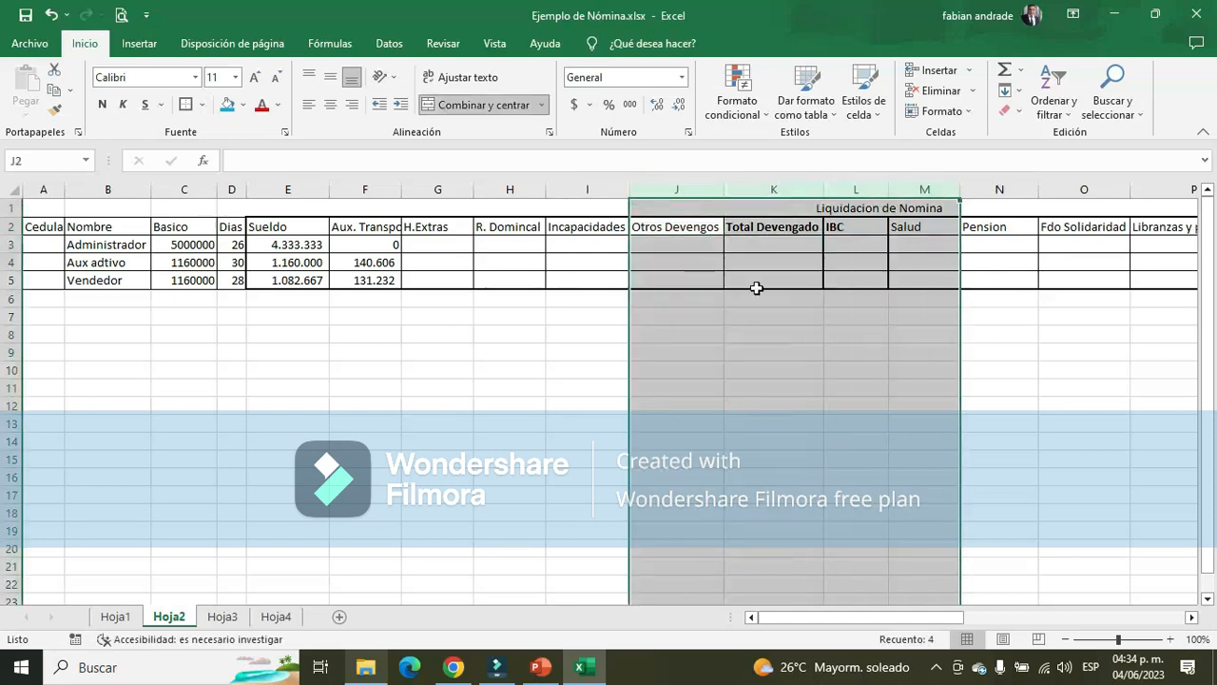
click(459, 260)
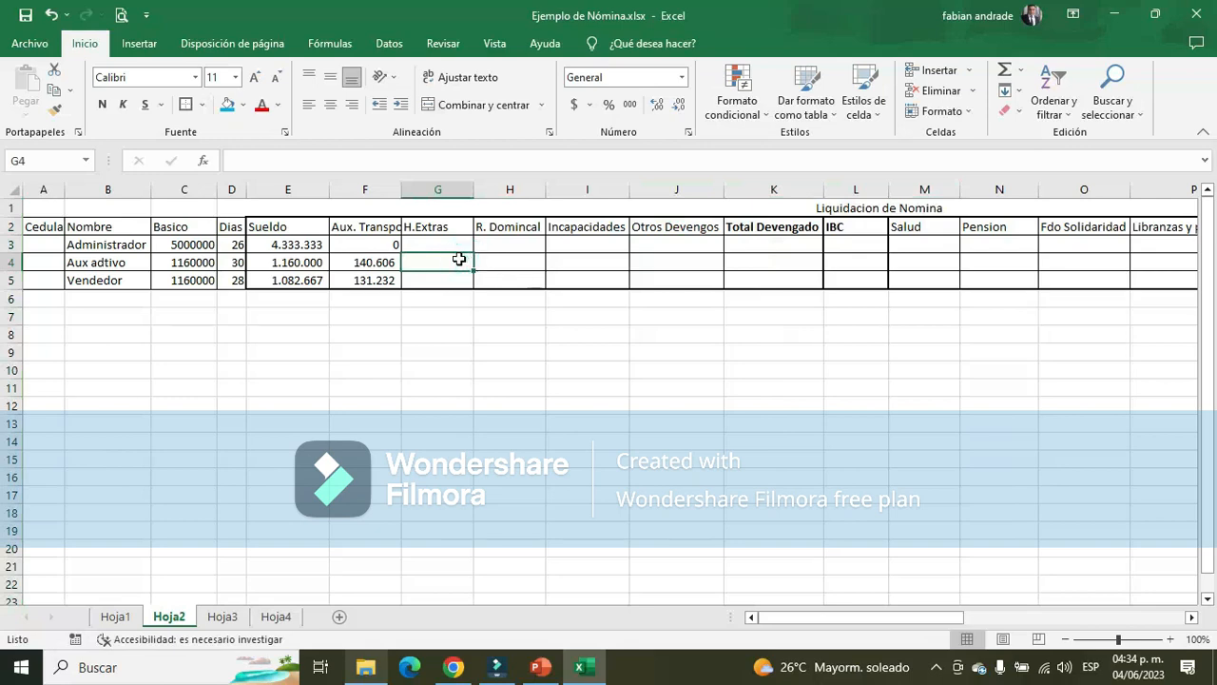
click(693, 228)
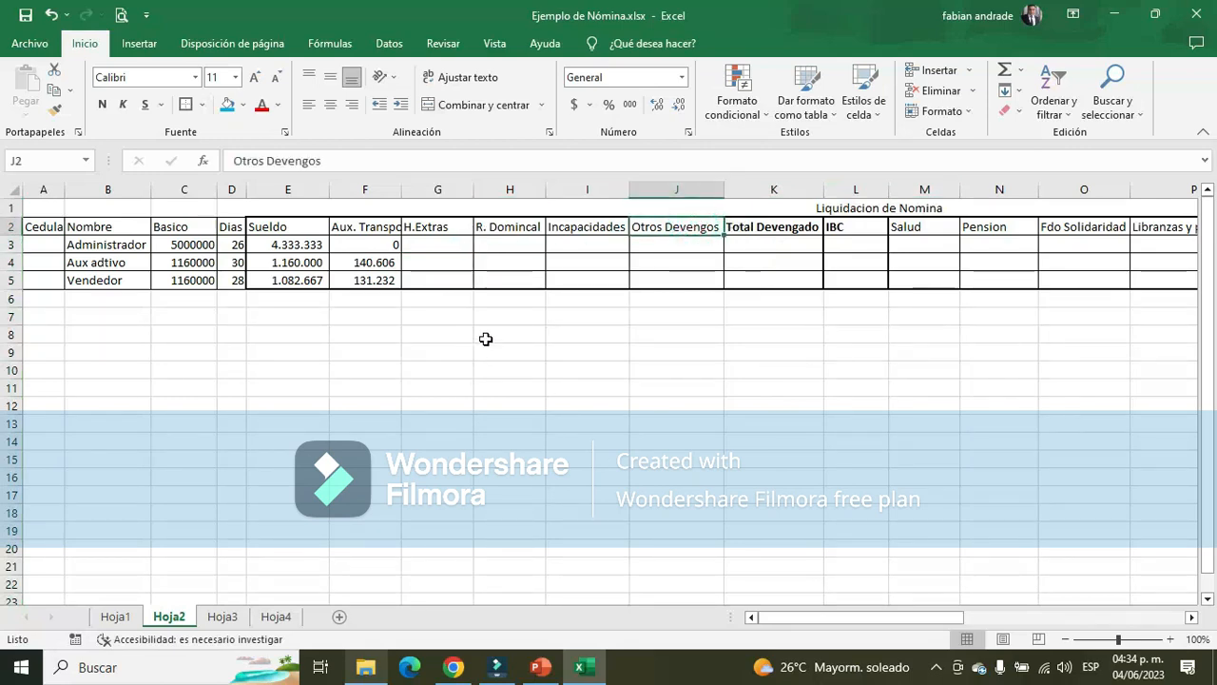
click(856, 190)
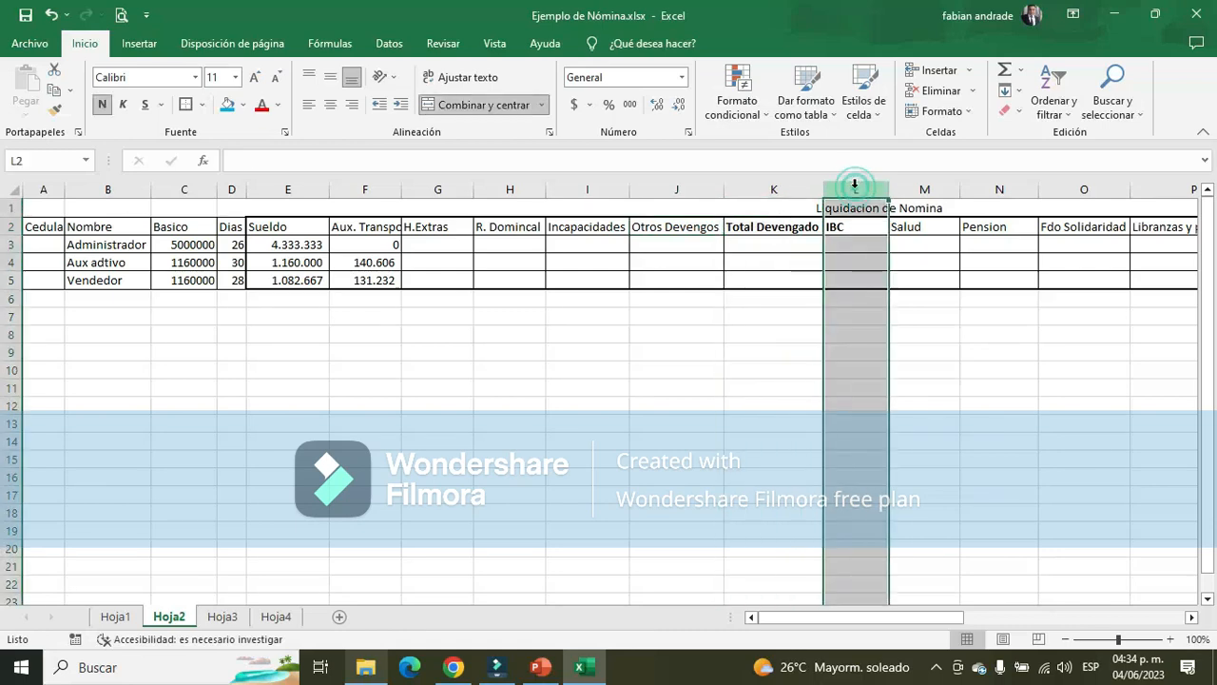
click(435, 247)
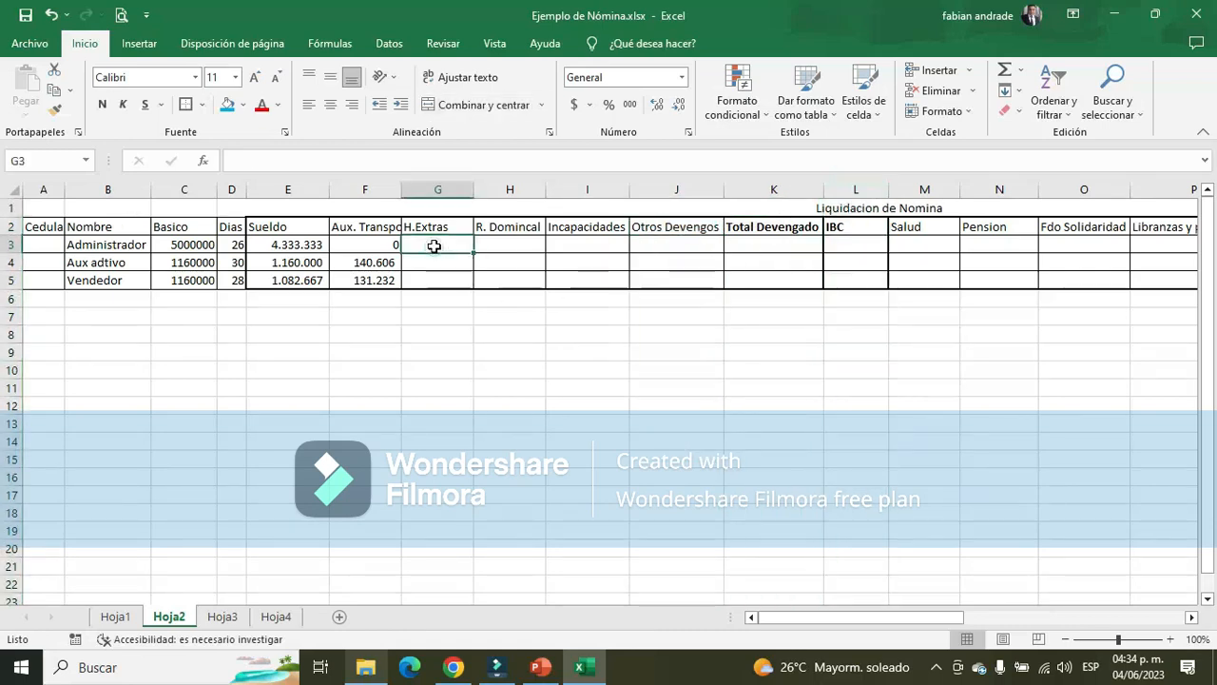
Fill the Vendedor's Sueldo and Auxilio de transporte amounts in E28:E29 of Hoja3 with yellow
click(223, 617)
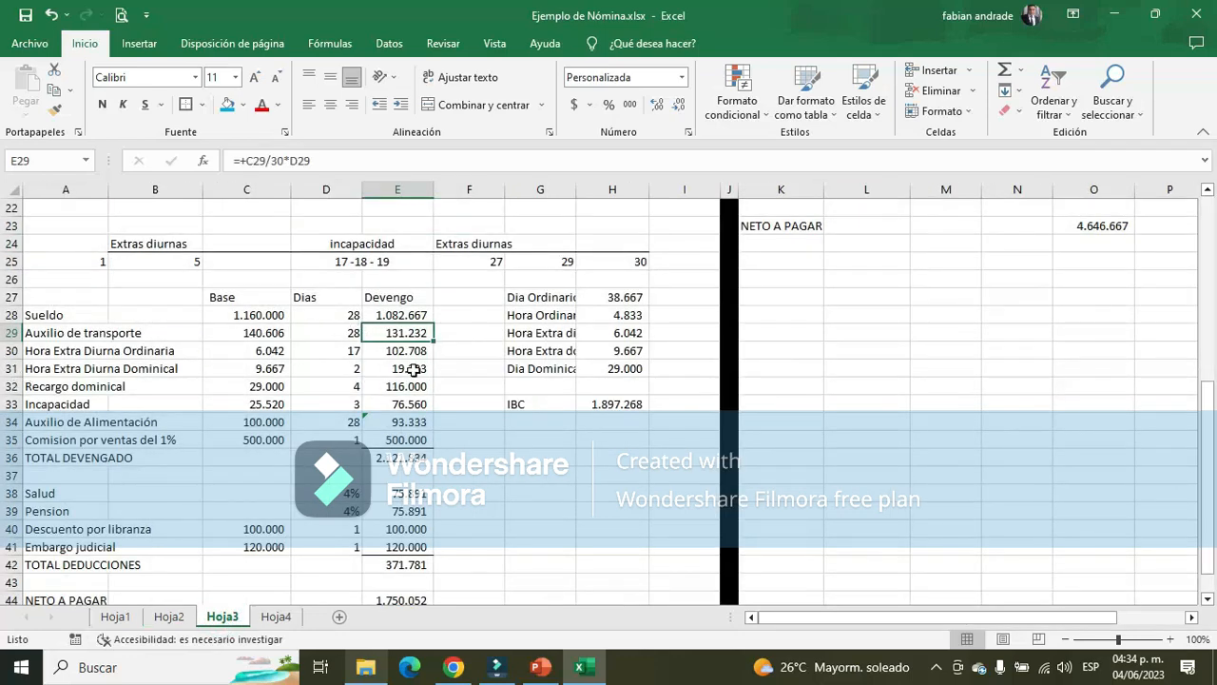
drag(411, 306, 416, 329)
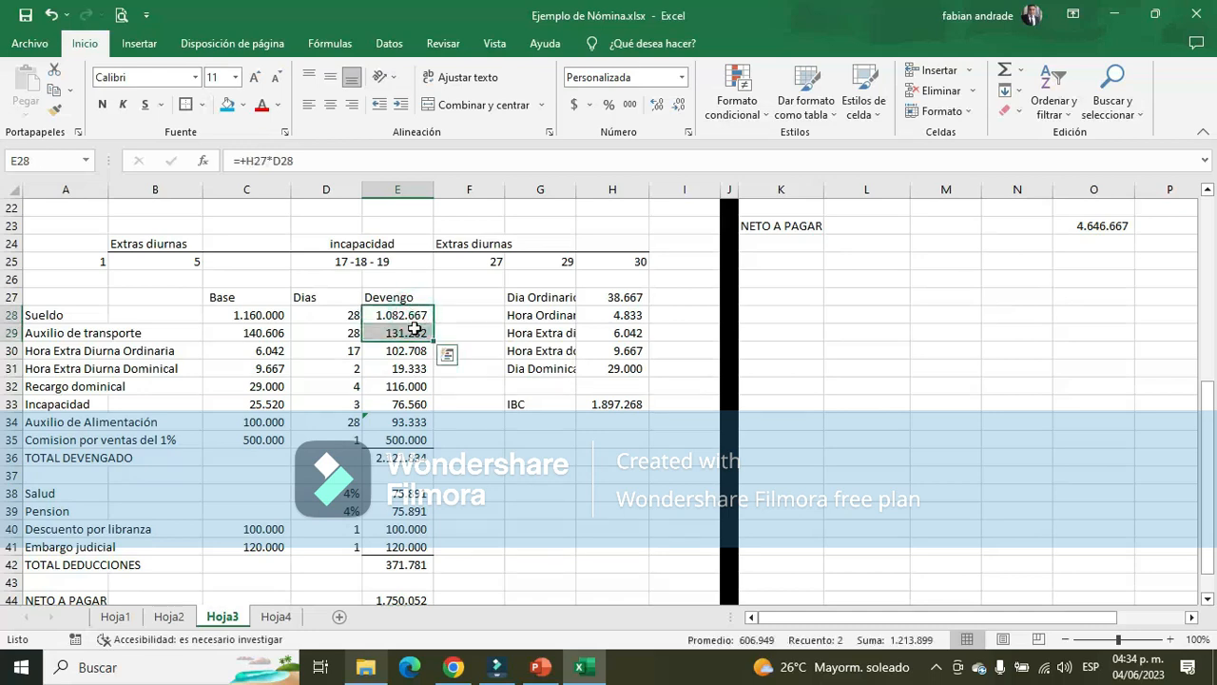
click(242, 103)
click(272, 243)
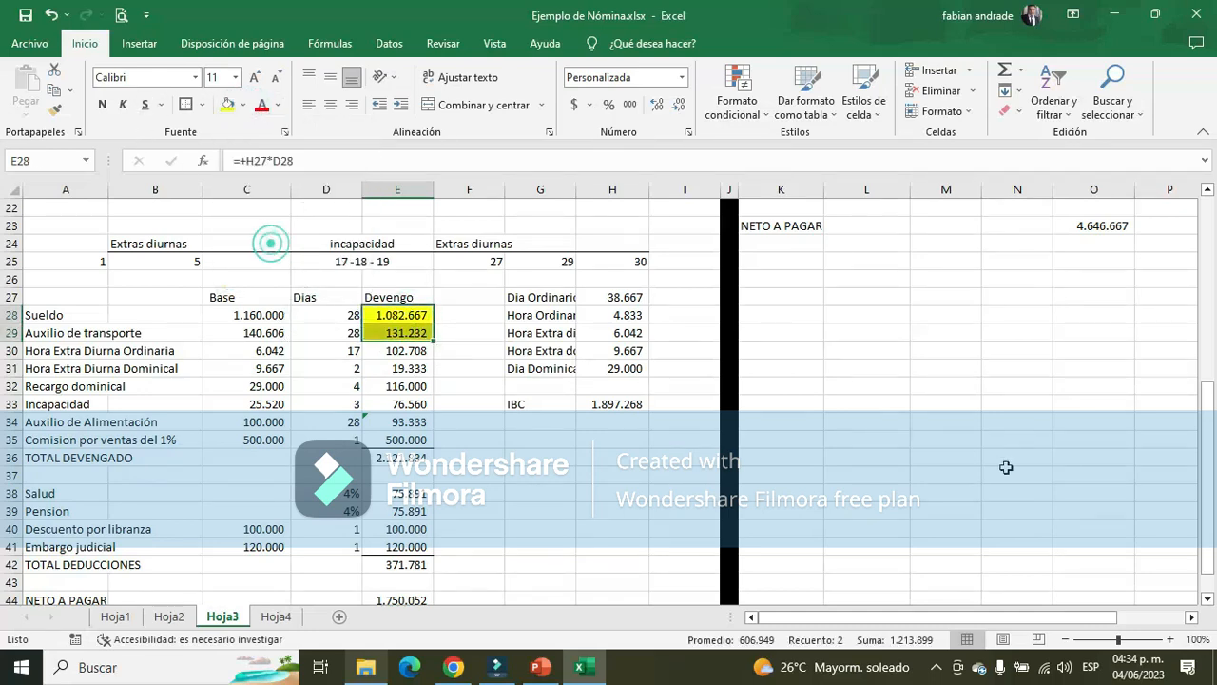
Fill the Administrador's Sueldo amount in O12 of Hoja3 with yellow
scroll(1002, 447, up, 2)
scroll(1002, 445, up, 1)
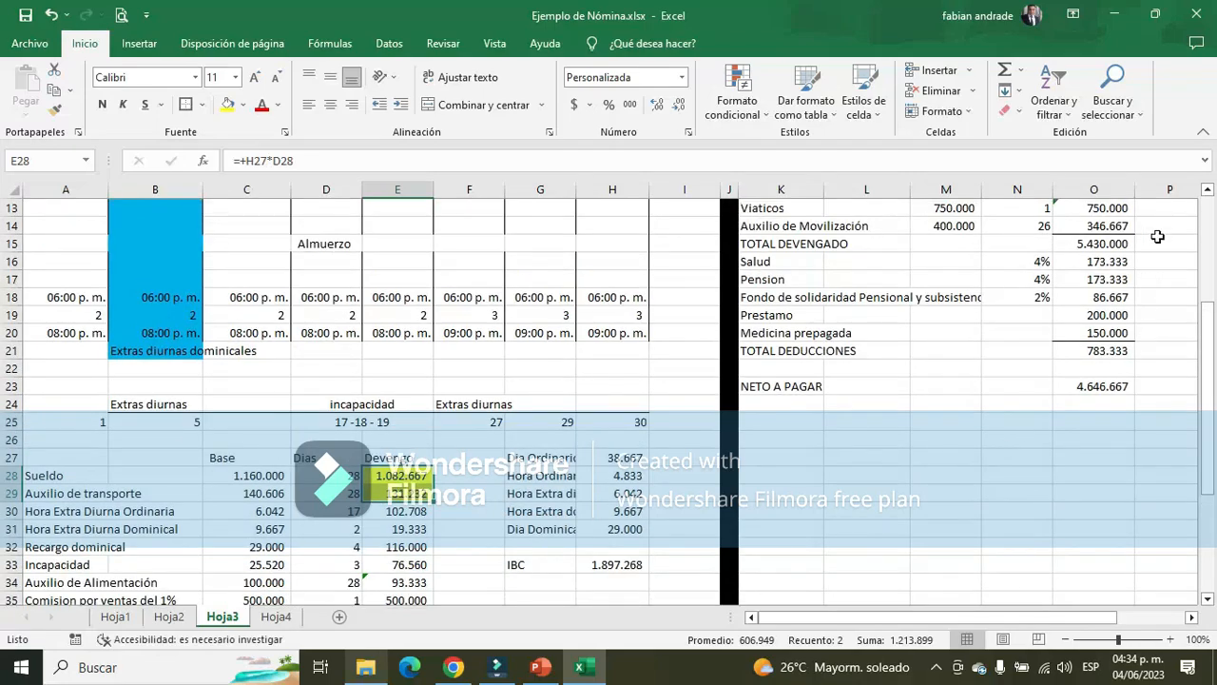
scroll(1159, 238, up, 1)
click(1098, 244)
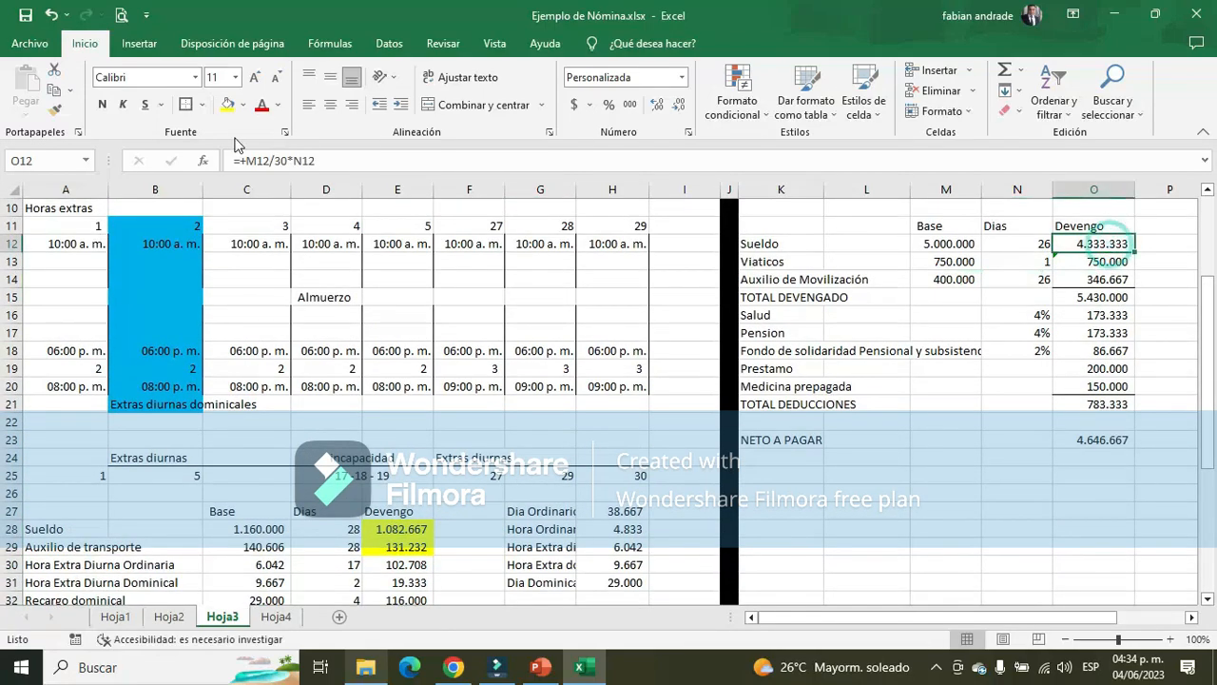
click(225, 104)
Fill the SUELDO and AUX. TRANSP amounts in B3:B4 of Hoja1 with yellow
click(115, 616)
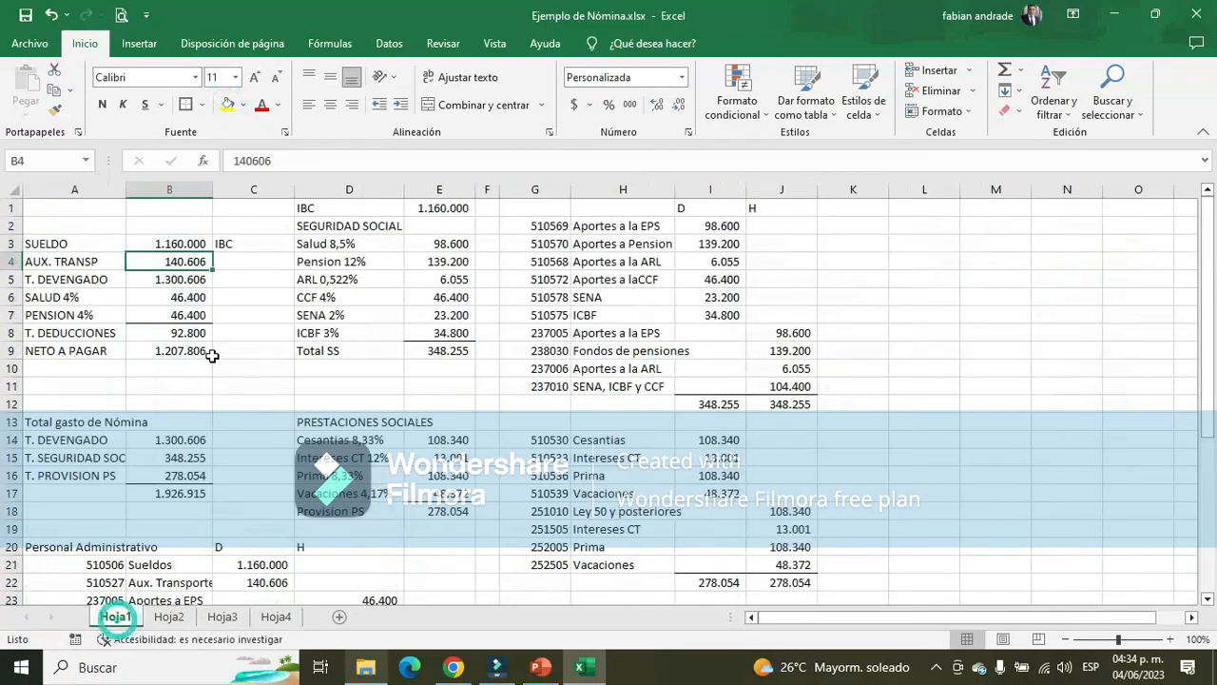
drag(163, 244, 195, 263)
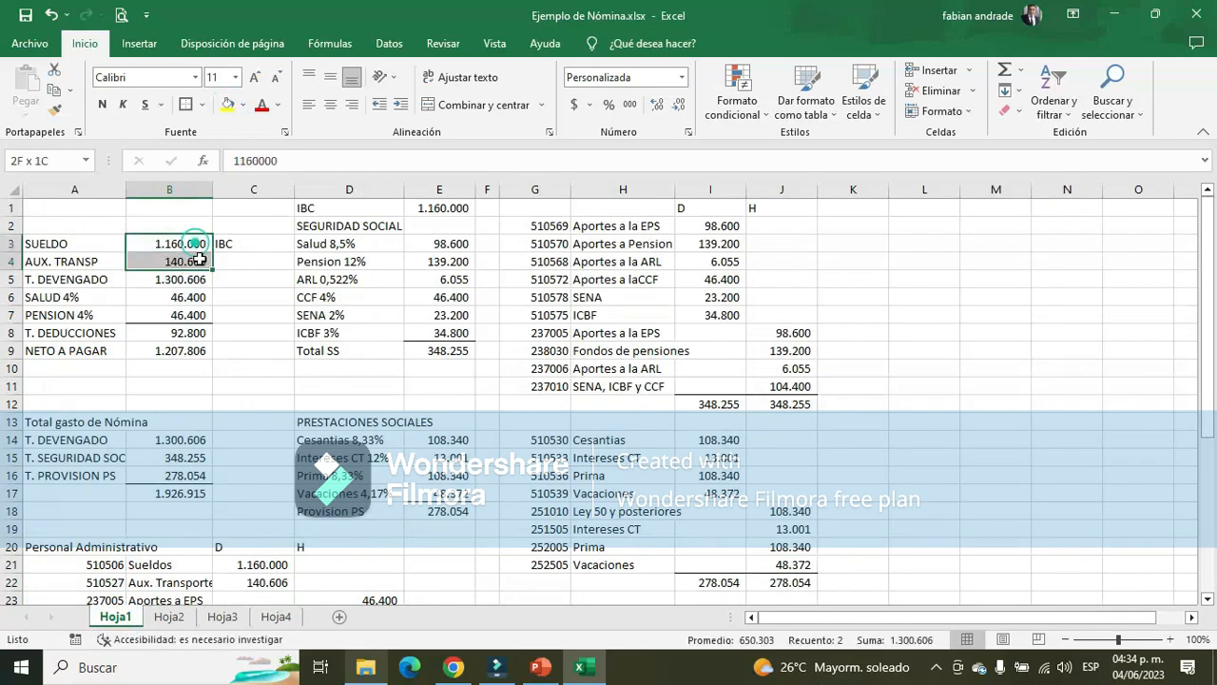
click(228, 110)
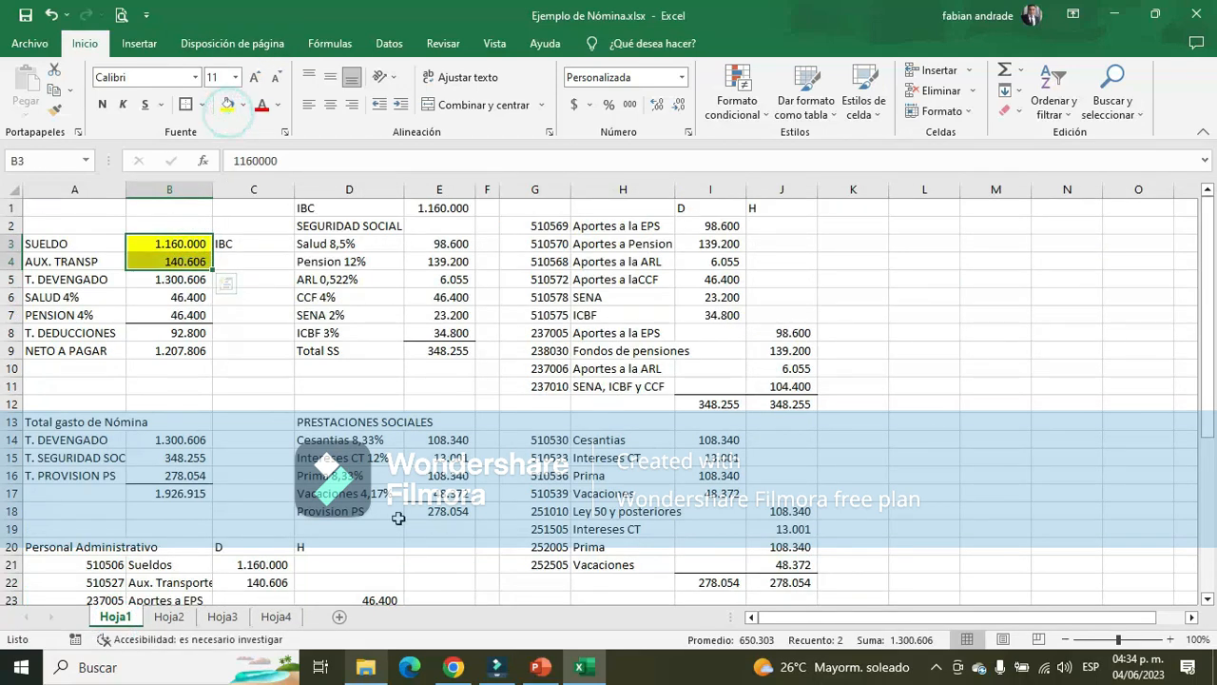
scroll(228, 476, down, 2)
scroll(386, 437, up, 2)
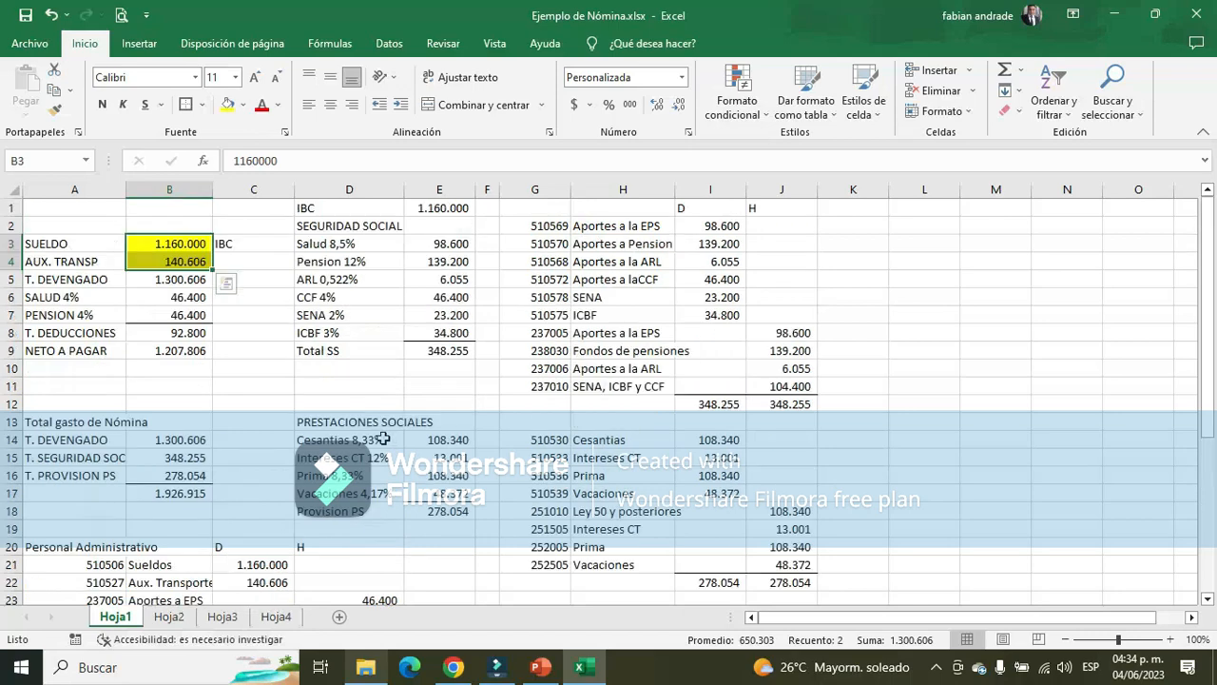
Enter 0 as the H.Extras of the Administrador and the Aux adtivo in G3 and G4 of Hoja2
click(169, 616)
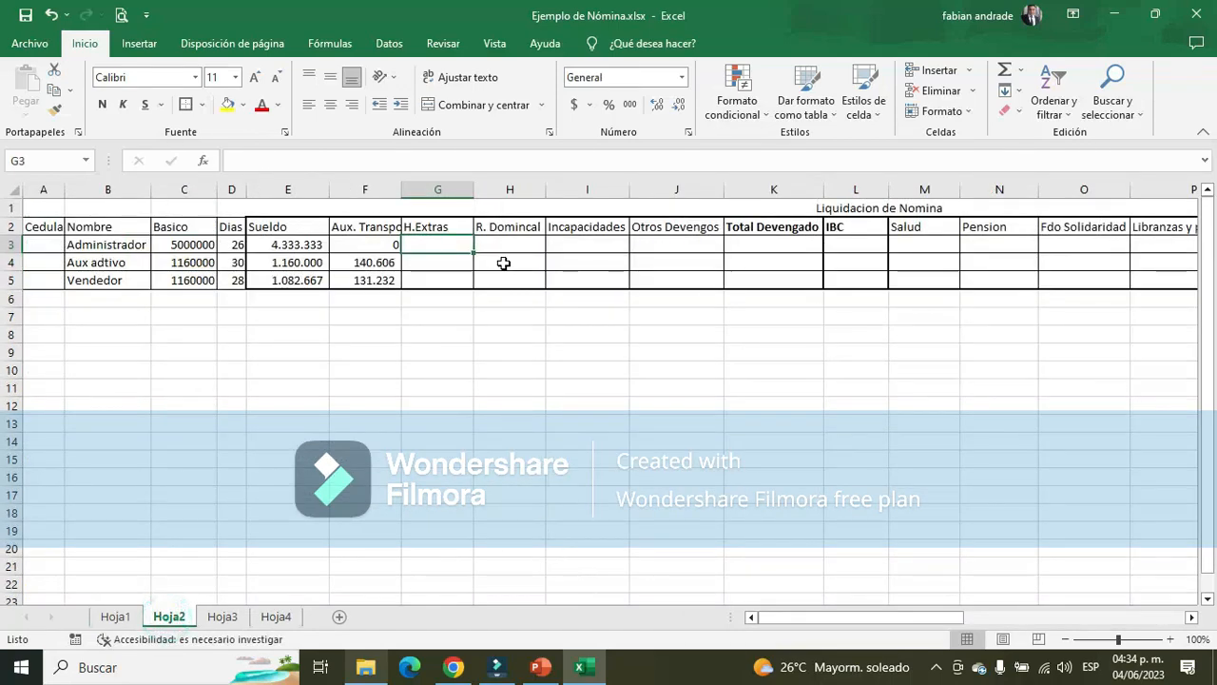
text(0)
key(Return)
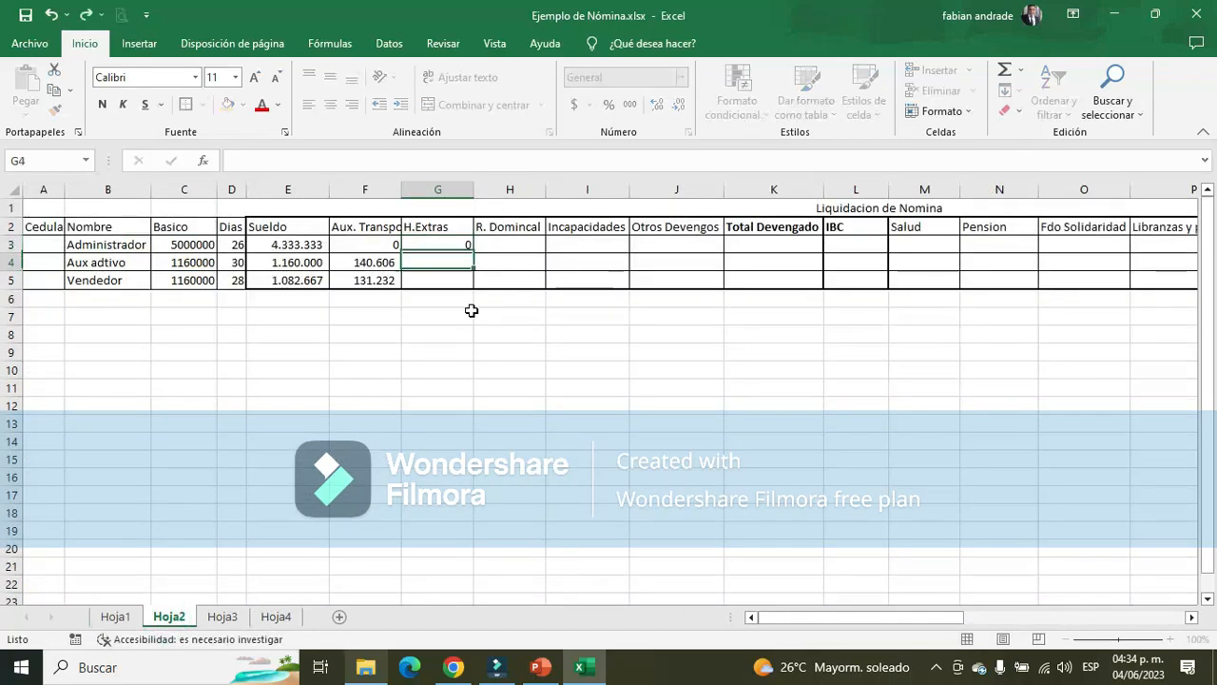
text(0)
key(Return)
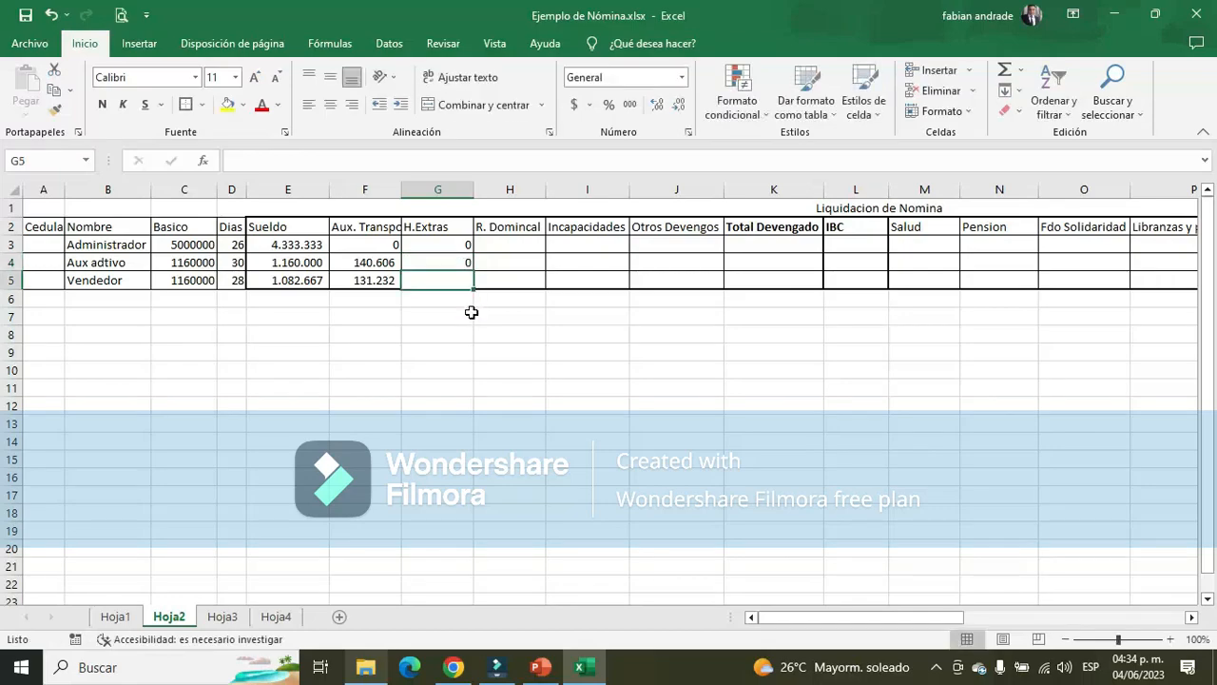
Sum the Vendedor's ordinary and Sunday overtime in E30:E31 of Hoja3 and enter 122042 as H.Extras in G5 of Hoja2
scroll(443, 295, down, 4)
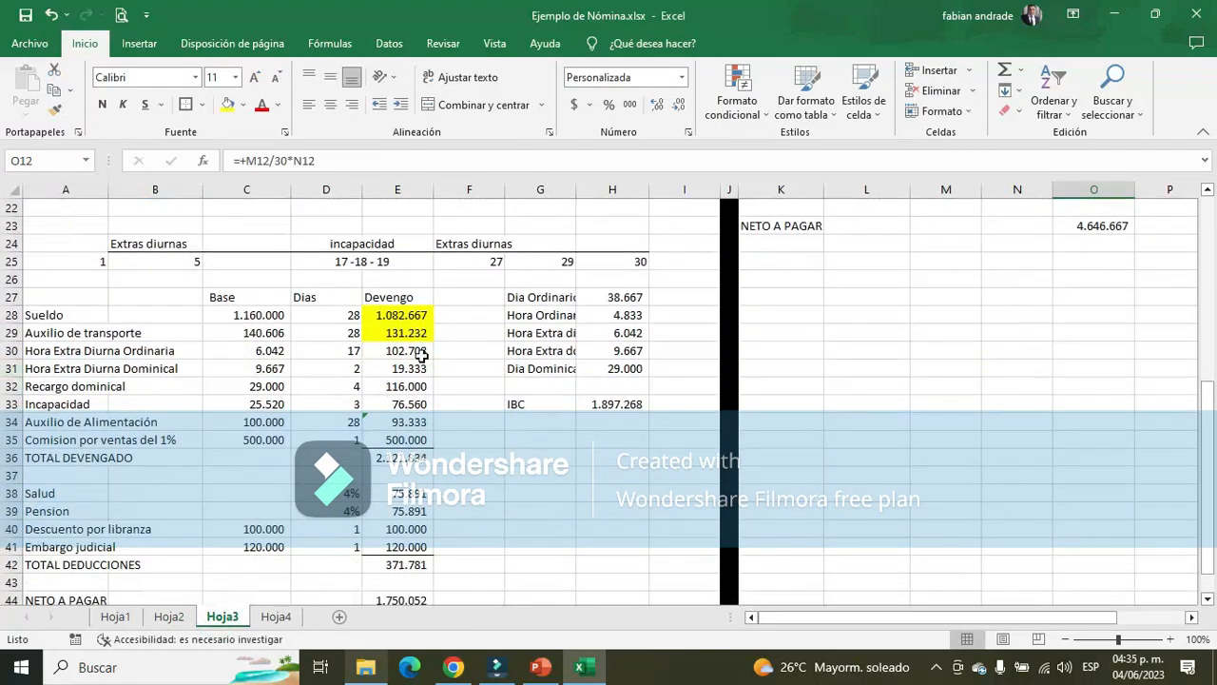
drag(421, 354, 420, 364)
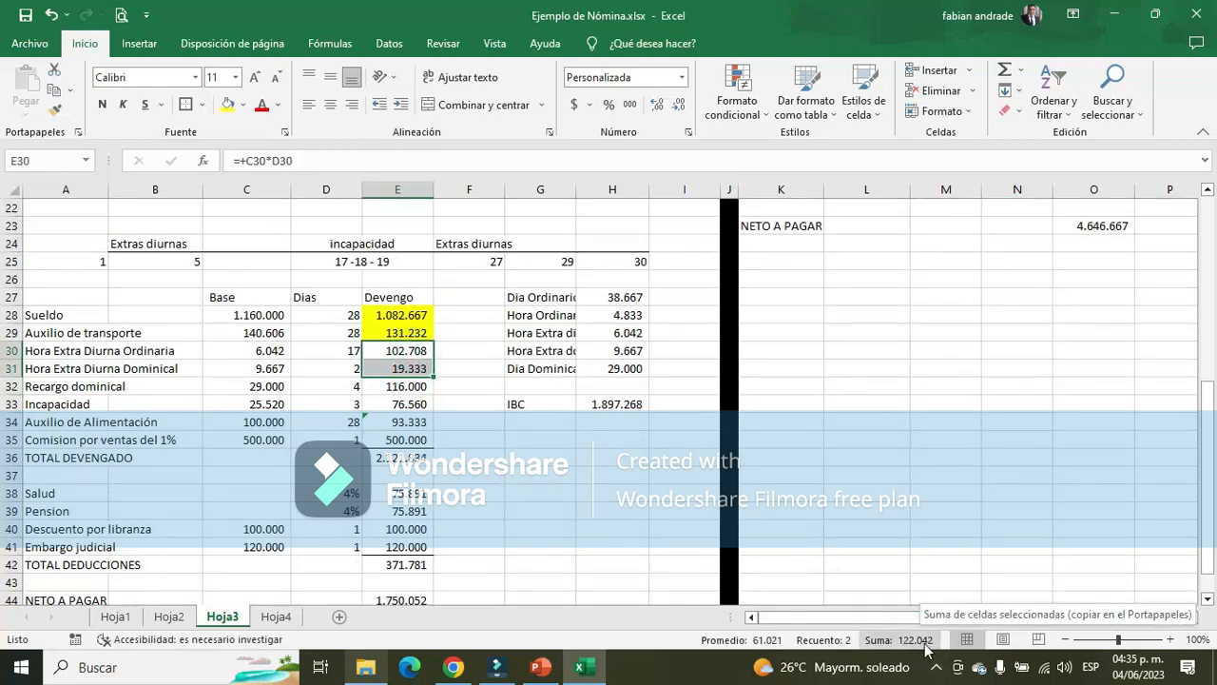
click(170, 616)
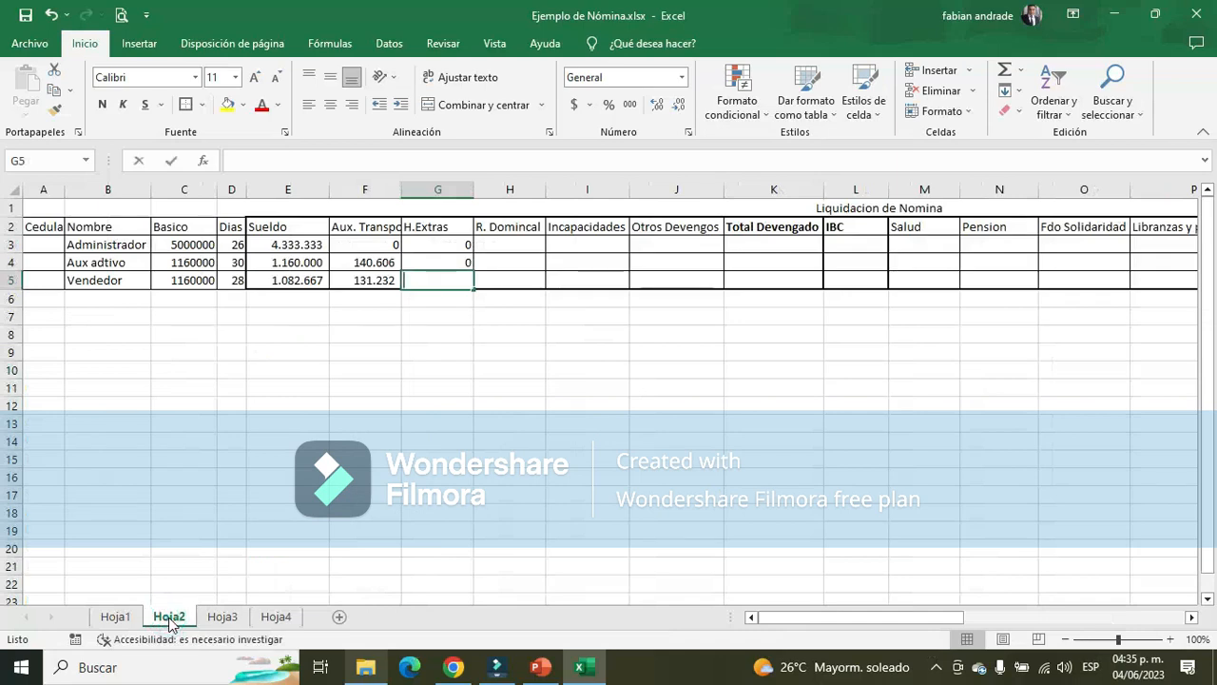
text(122042)
key(ctrl+Return)
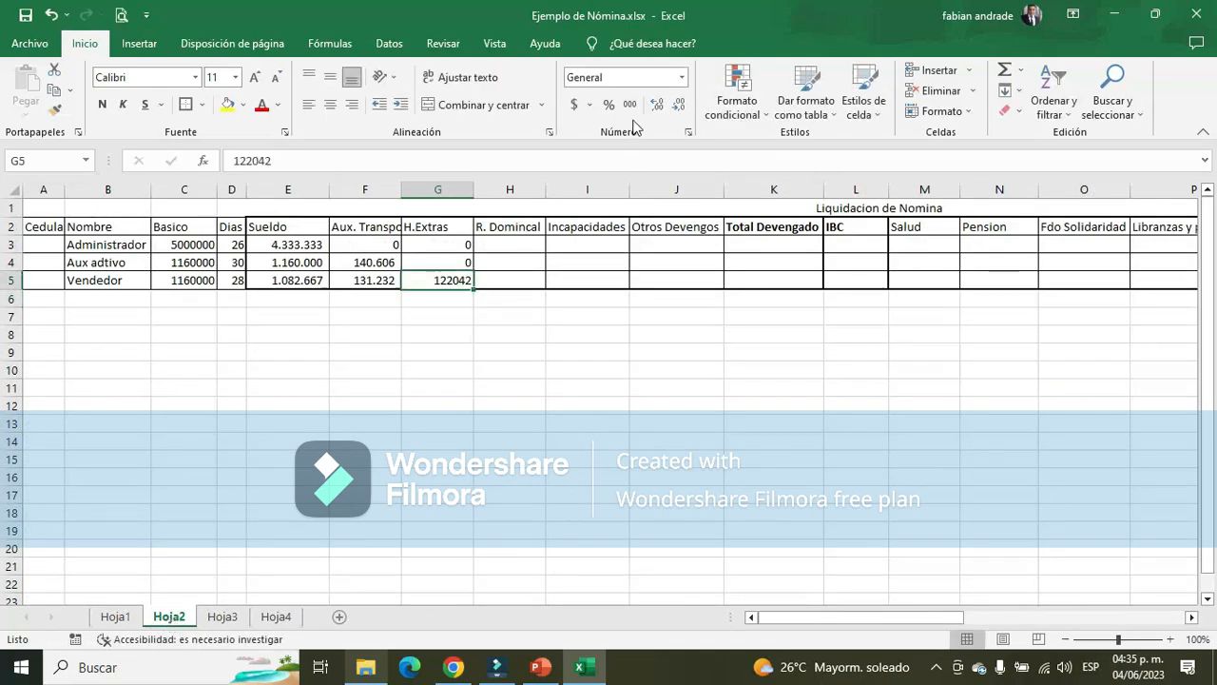
Format the Vendedor's H.Extras in G5 with thousands separators and no decimals
click(629, 105)
click(679, 105)
click(679, 105)
Enter 0 as the R. Domincal of the Administrador and the Aux adtivo in H3 and H4
click(510, 246)
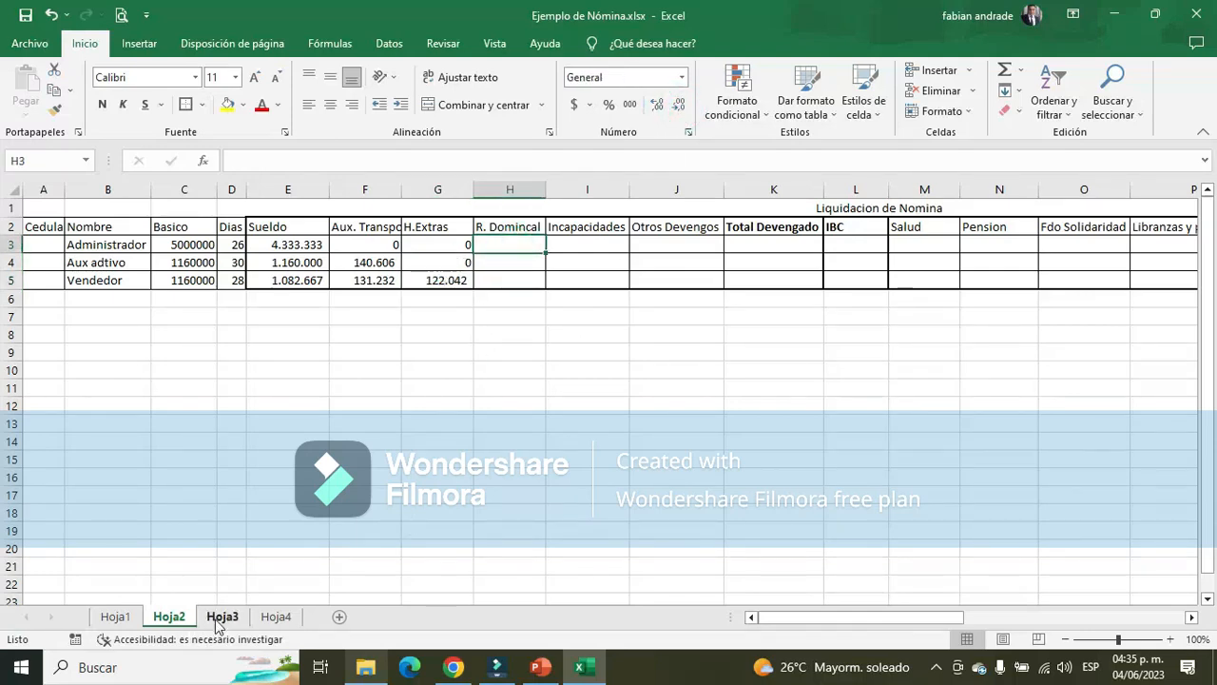
text(0)
key(Return)
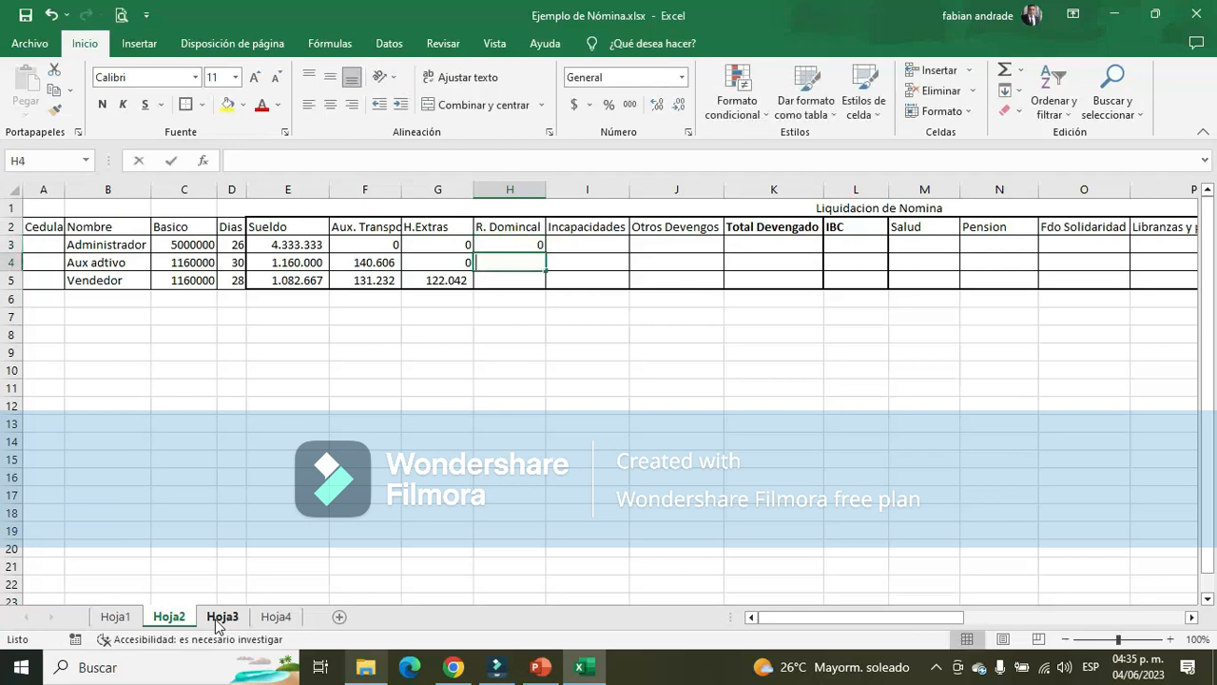
key(Return)
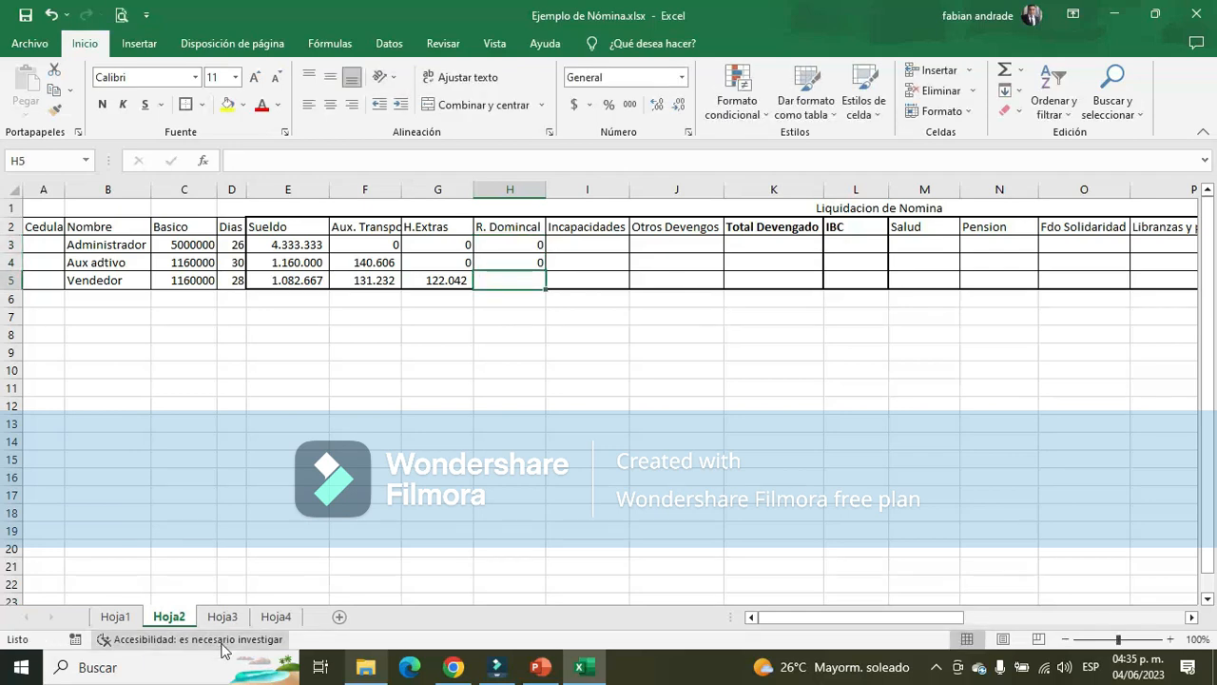
Fill the overtime amounts in E30:E31 of Hoja3 with yellow and enter 116000 as the Vendedor's R. Domincal in H5 of Hoja2
click(220, 618)
click(227, 103)
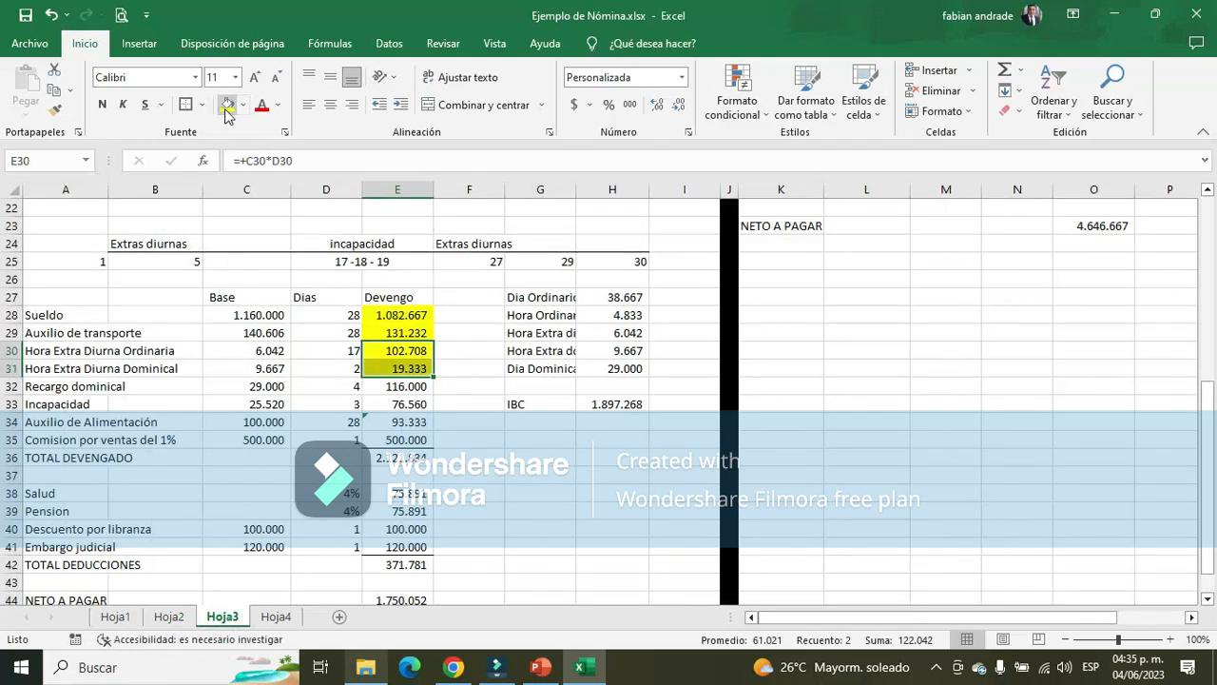
click(400, 388)
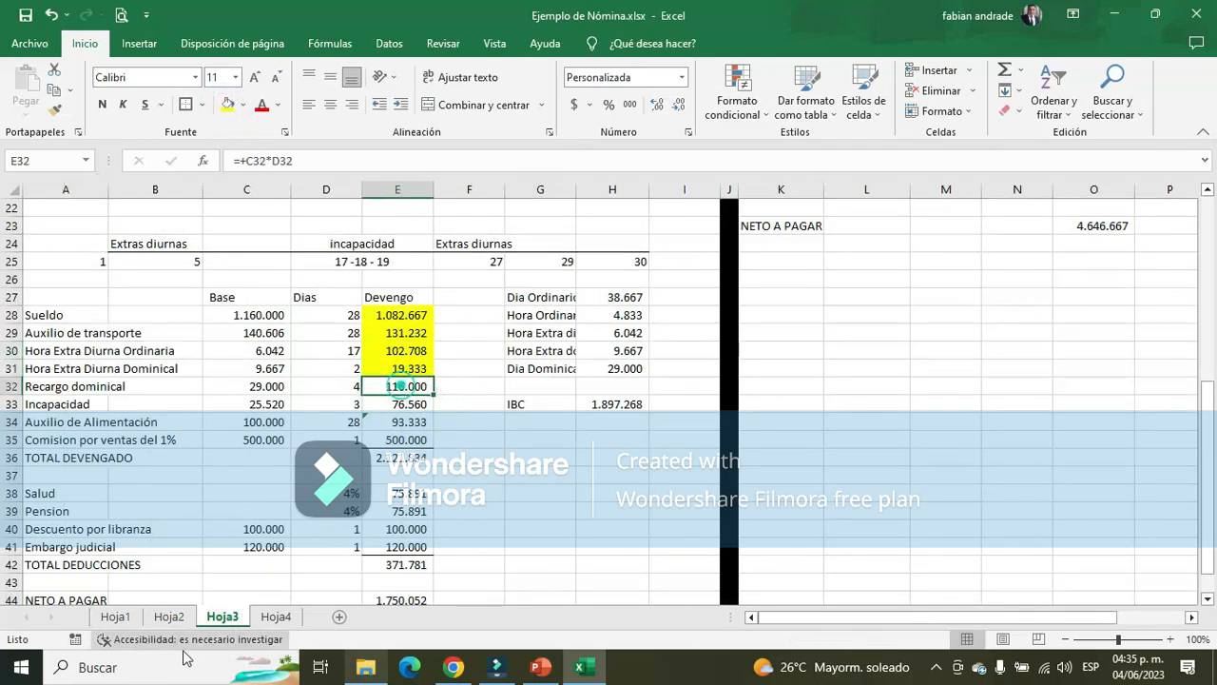
click(169, 616)
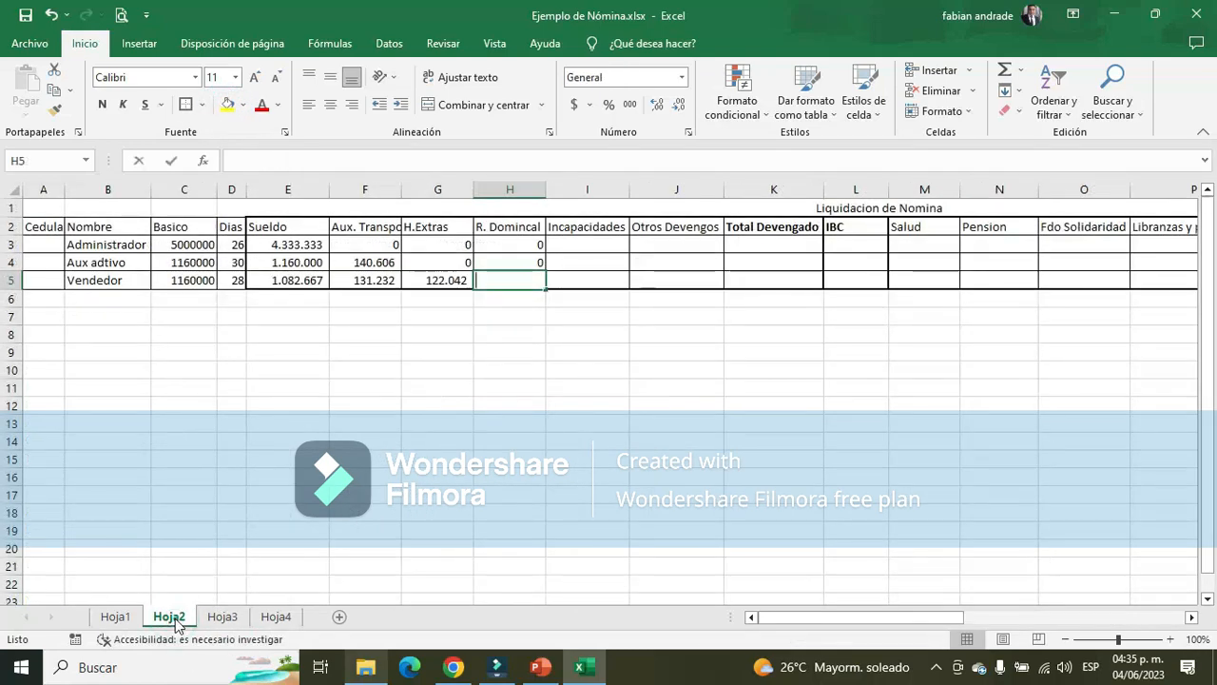
text(116000)
key(Return)
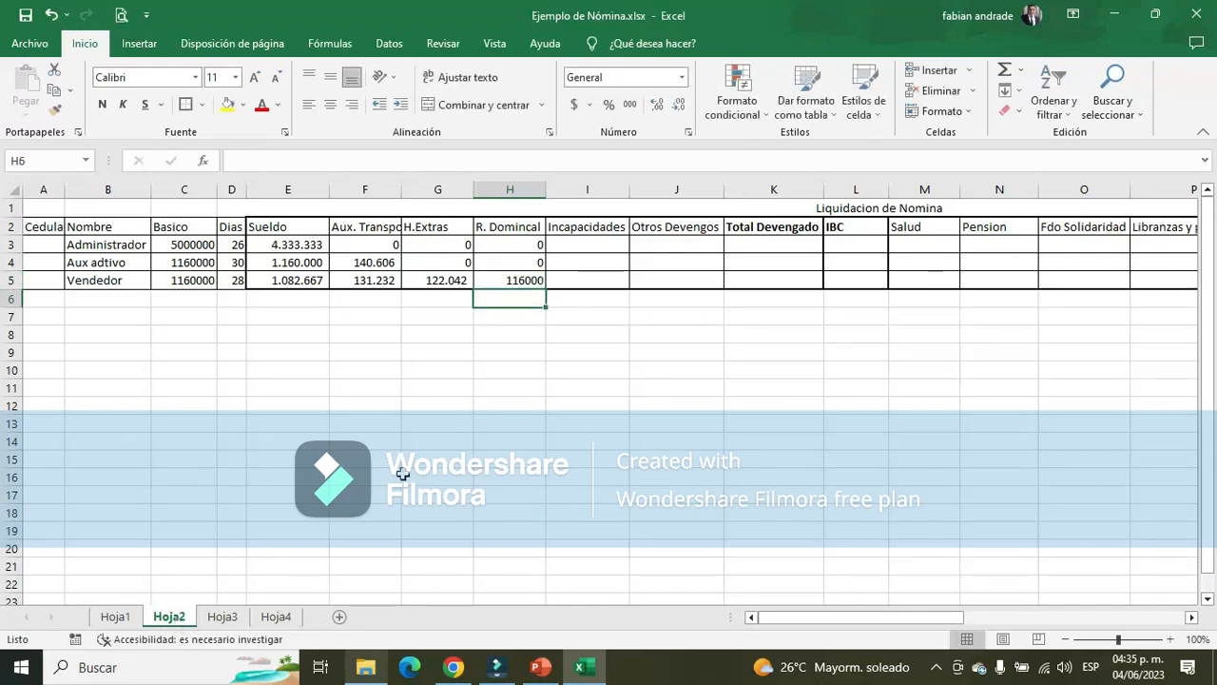
Format the payroll cells in rows 3 to 5 from the Sueldo column rightward with thousands separators and no decimals
drag(291, 249, 1087, 286)
click(629, 105)
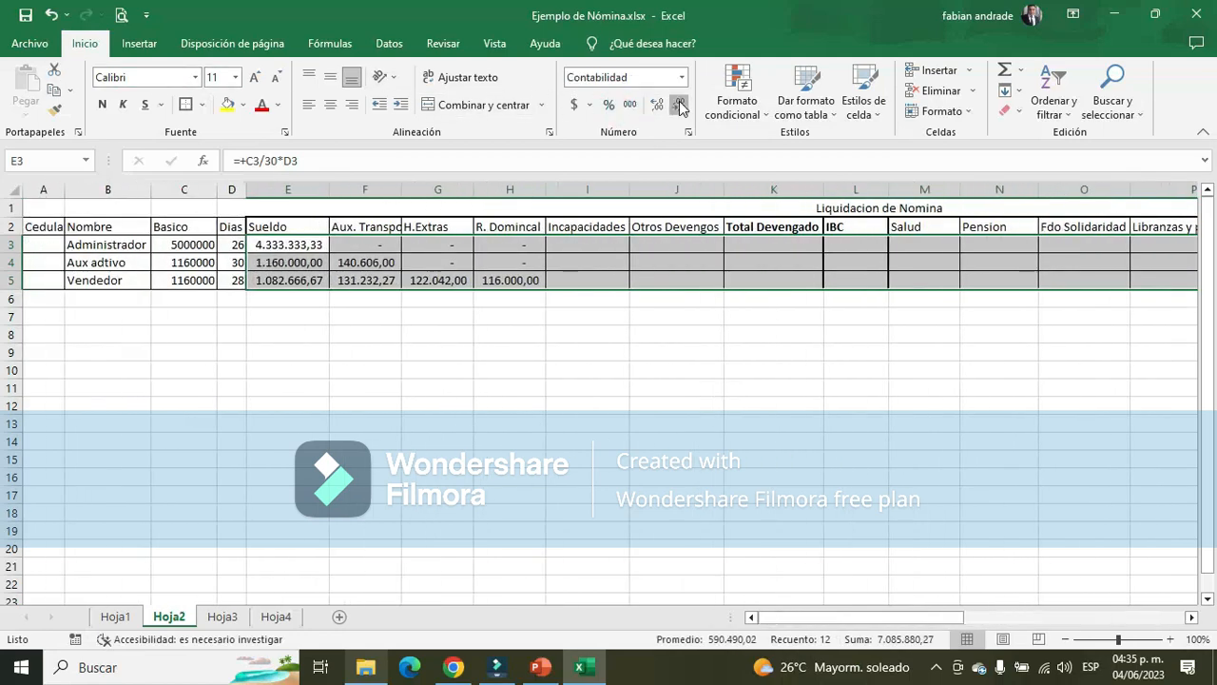
click(680, 105)
click(680, 105)
Enter 0 as the Incapacidades of the Administrador and the Aux adtivo in I3 and I4
click(599, 244)
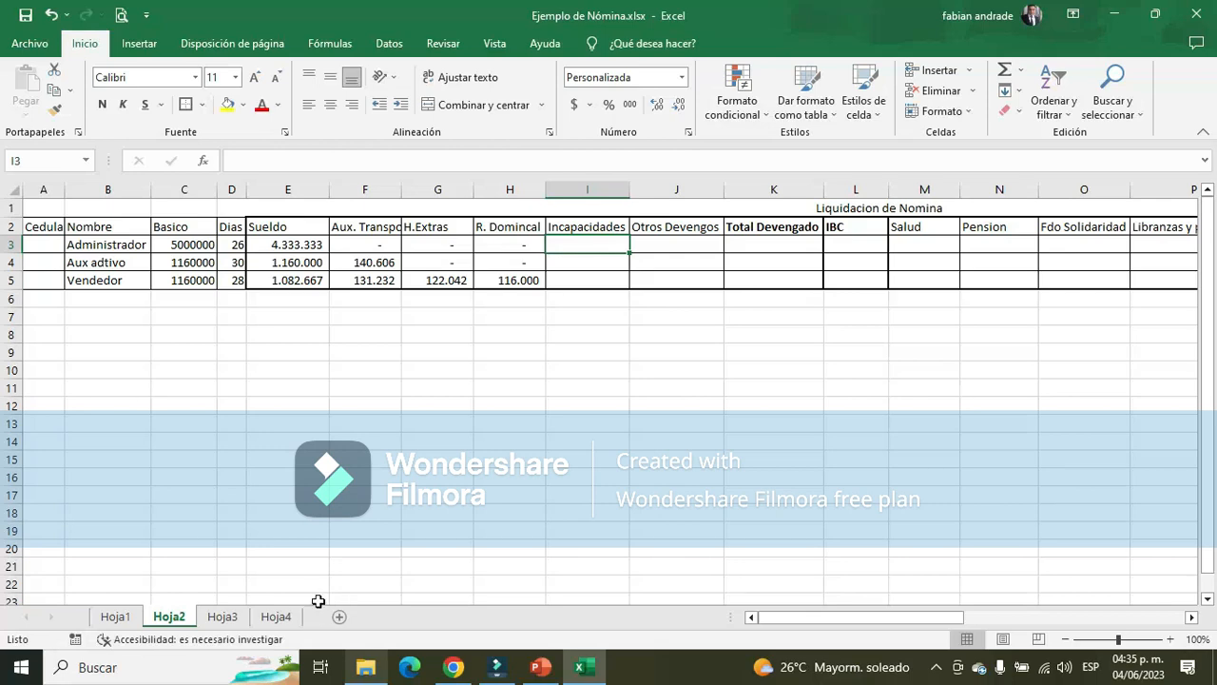
text(0)
key(Return)
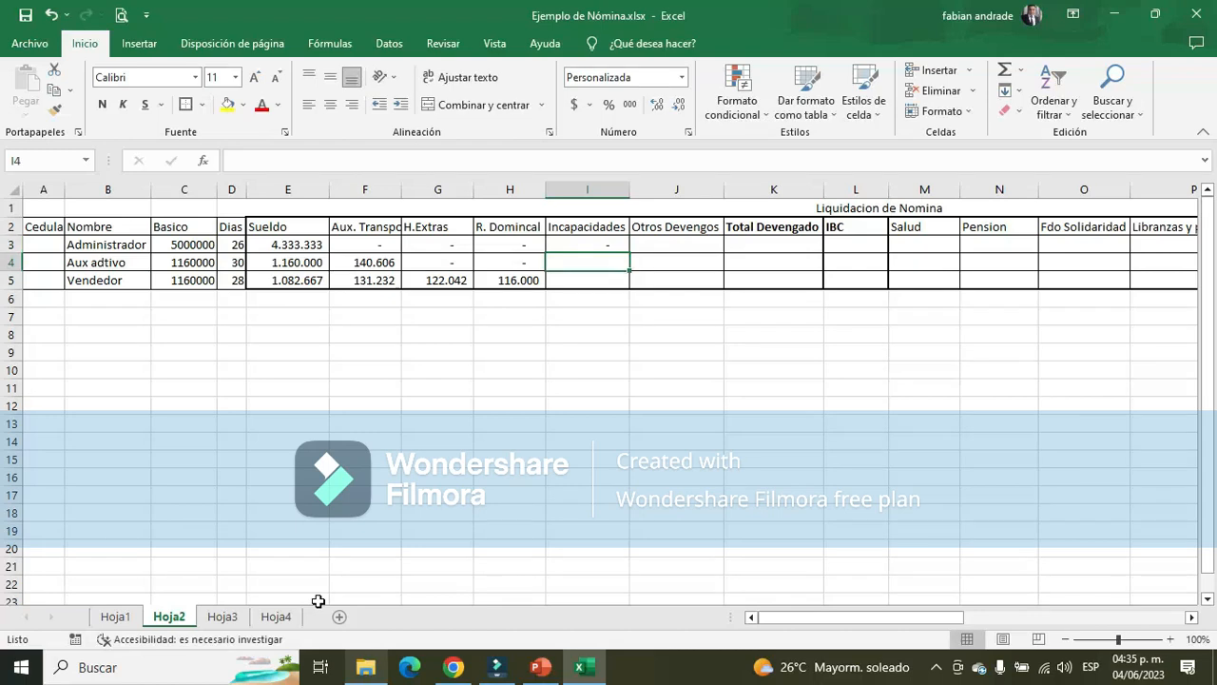
text(0)
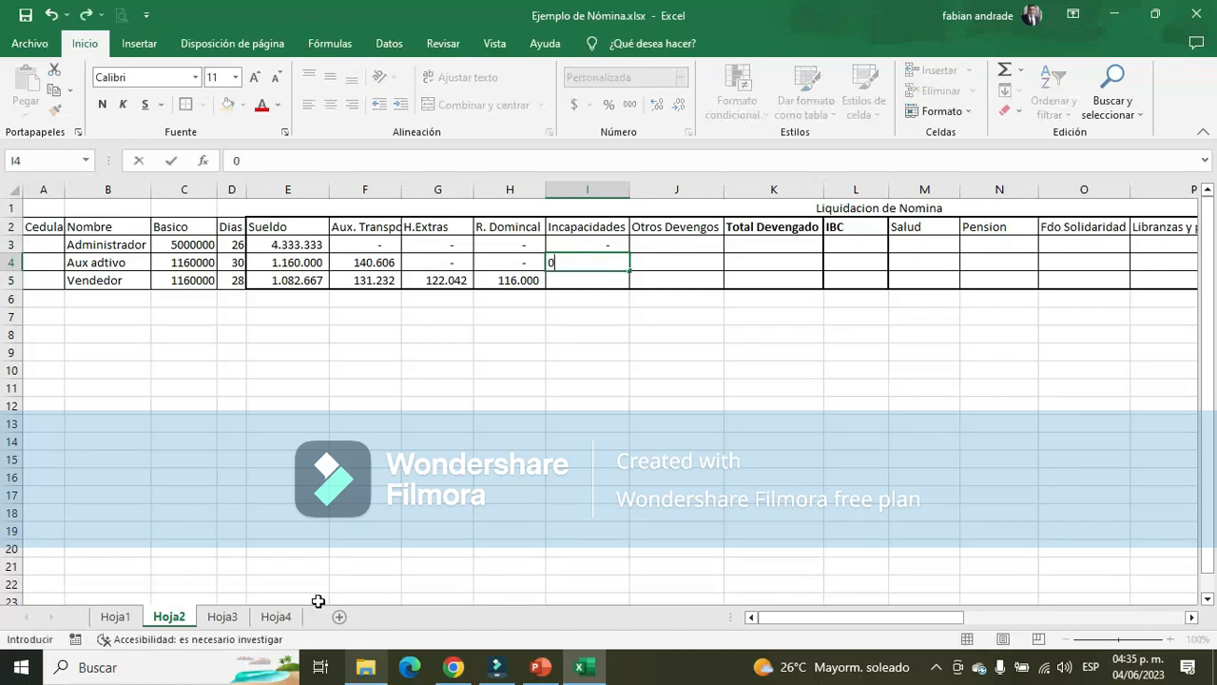
key(Return)
Fill Recargo dominical and Incapacidad in E32:E33 of Hoja3 with yellow and enter 76560 as the Vendedor's Incapacidades in I5 of Hoja2
click(224, 617)
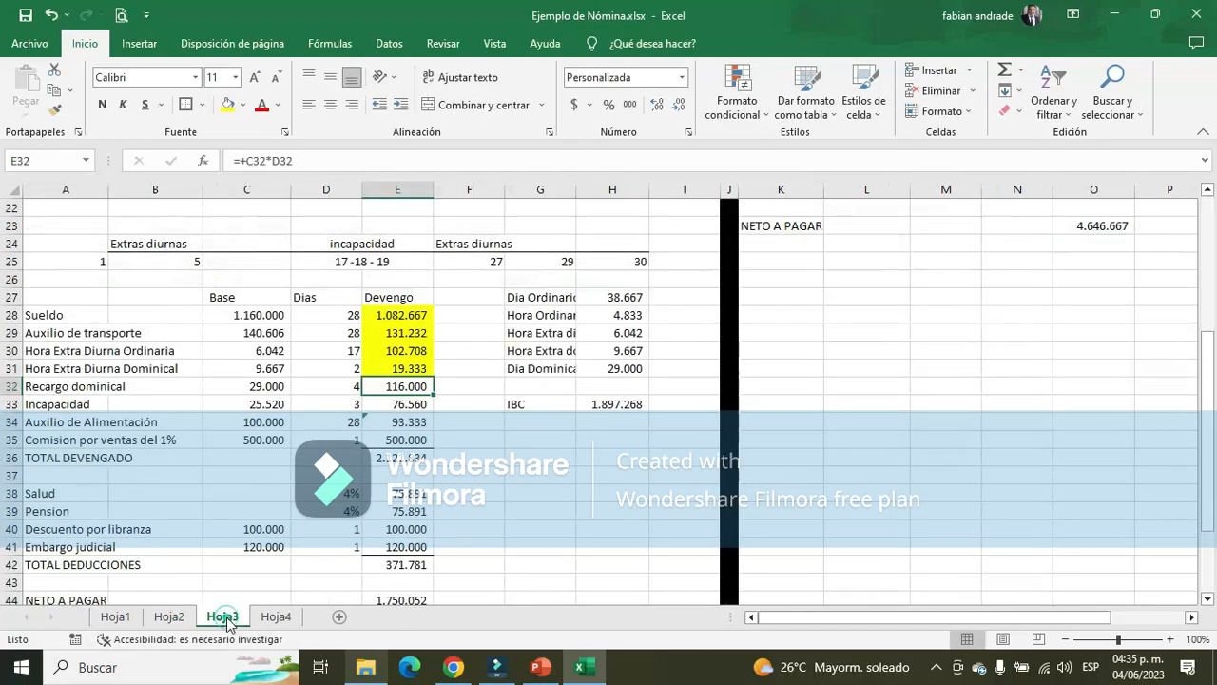
click(228, 107)
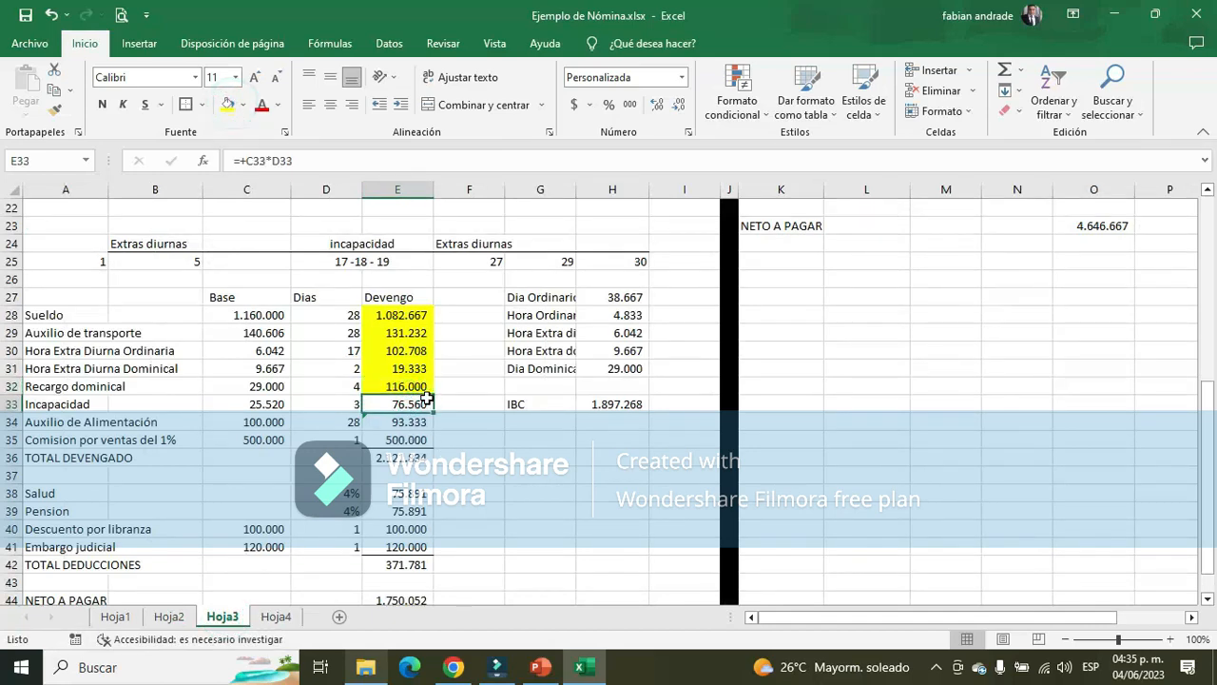
click(169, 617)
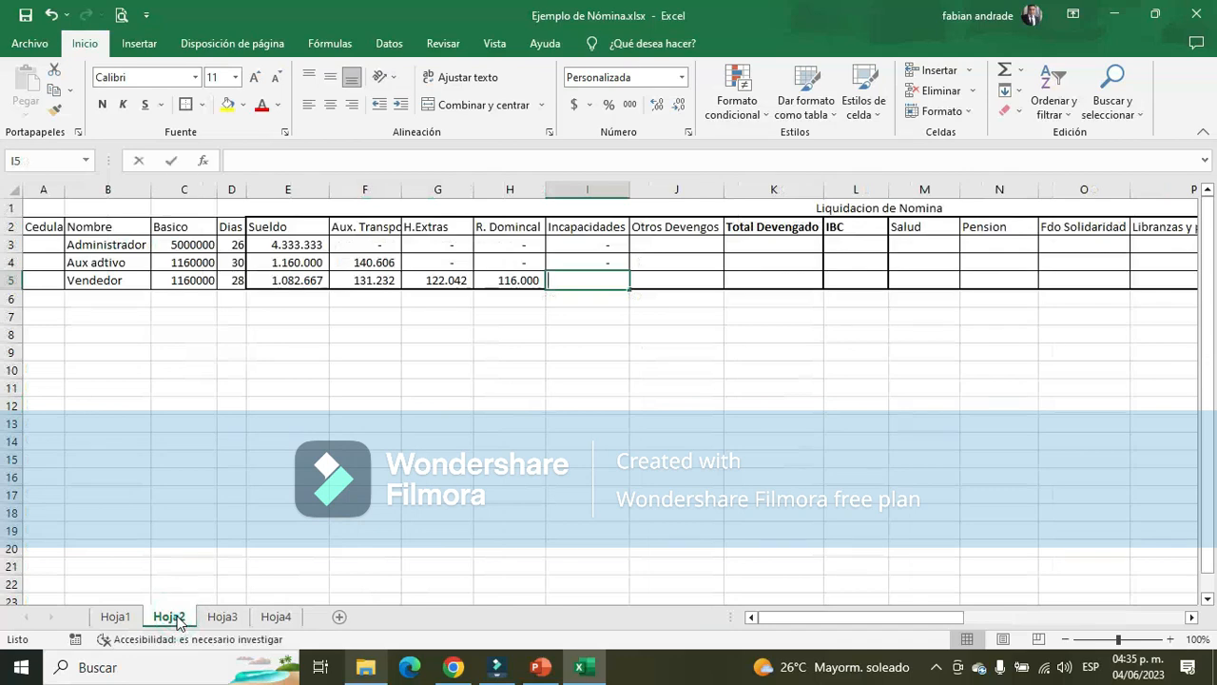
text(76560)
key(Return)
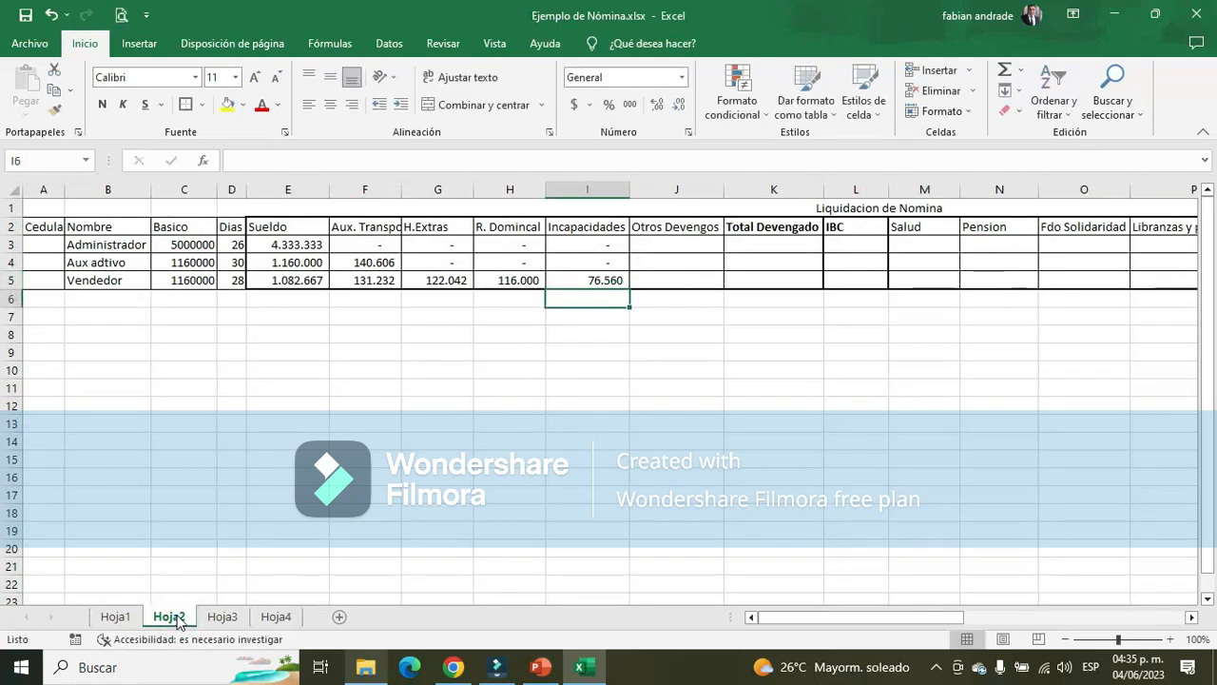
click(222, 617)
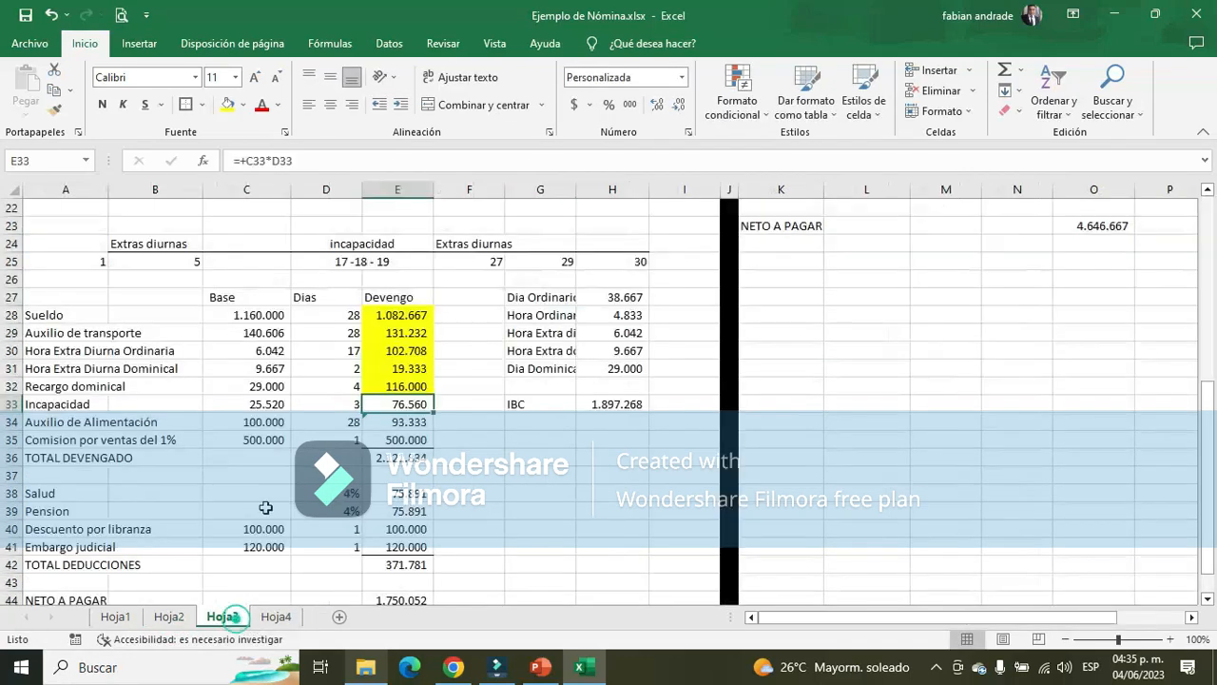
click(229, 105)
Check the Aux adtivo's earnings in Hoja1 and enter 0 as Otros Devengos in J4 of Hoja2
click(169, 616)
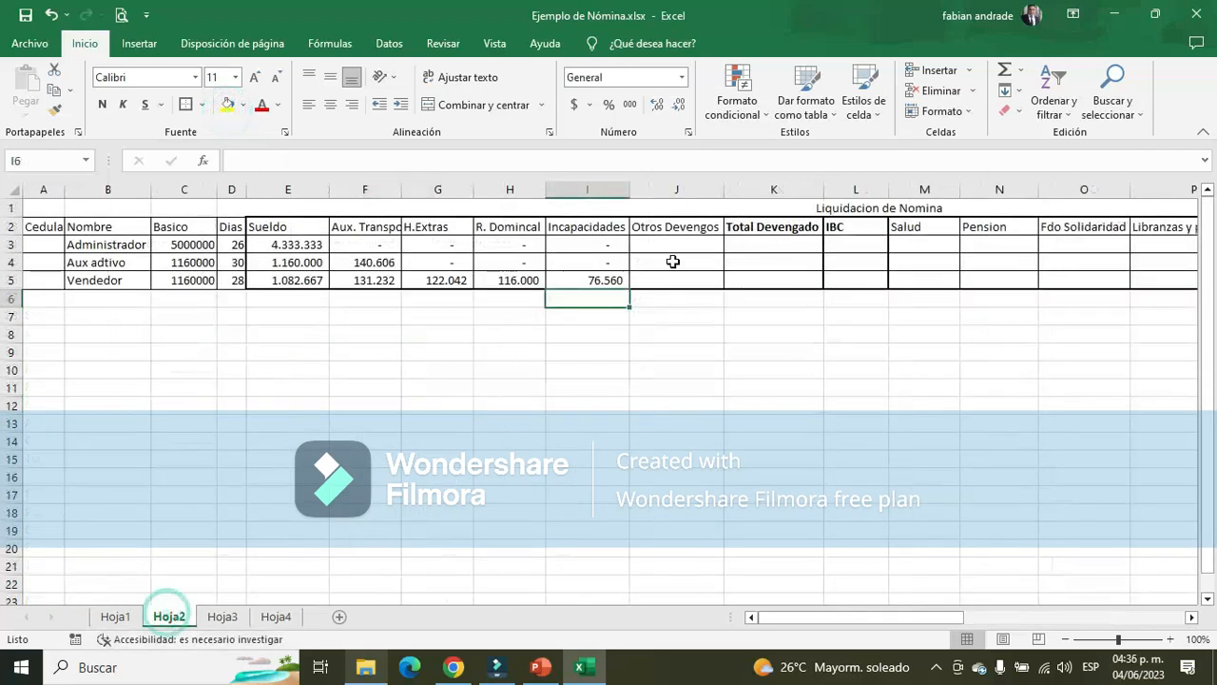
click(677, 245)
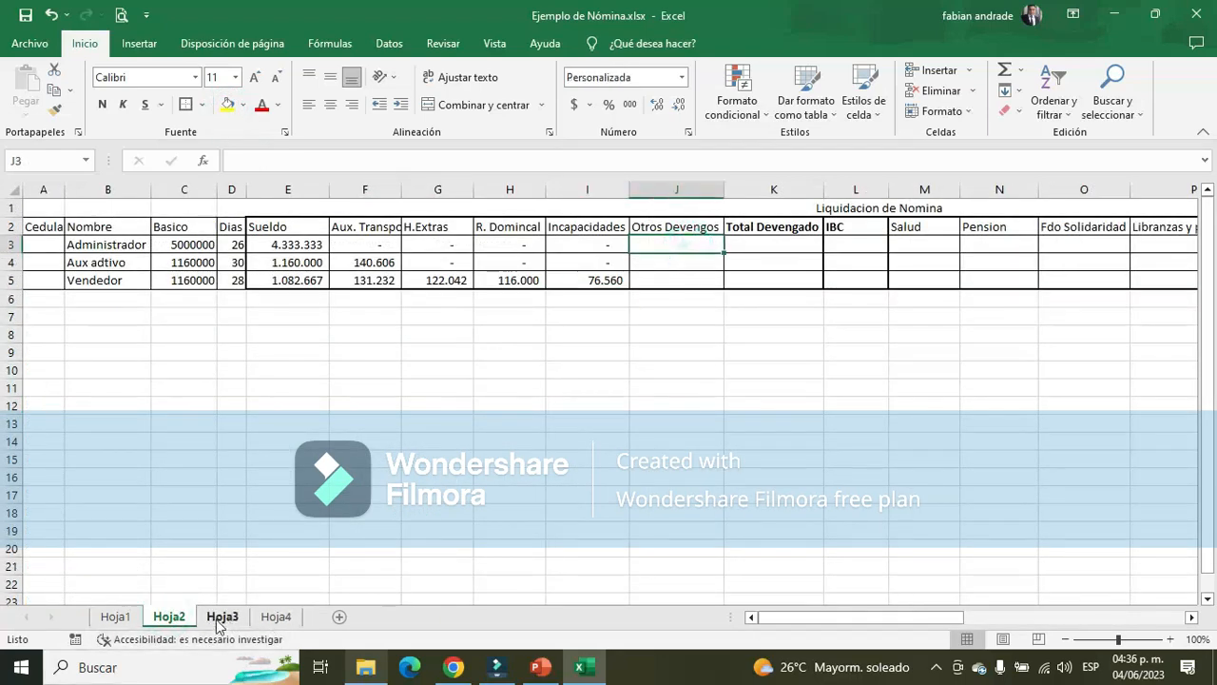
click(115, 616)
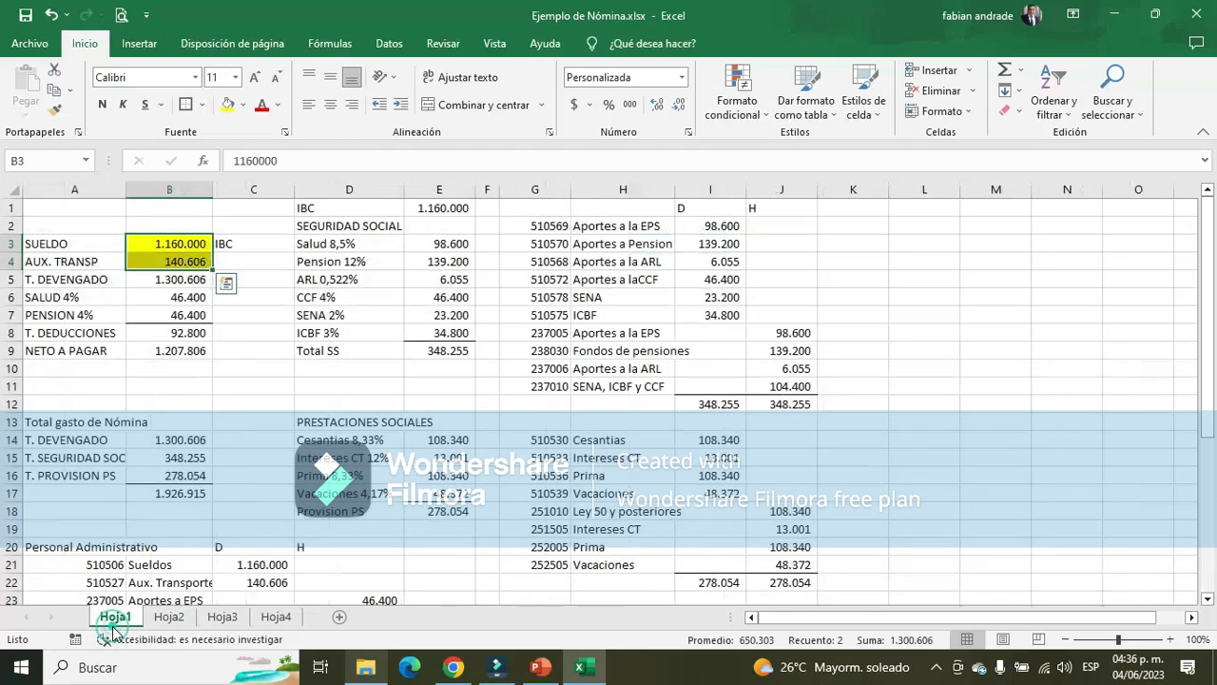
click(193, 280)
click(169, 616)
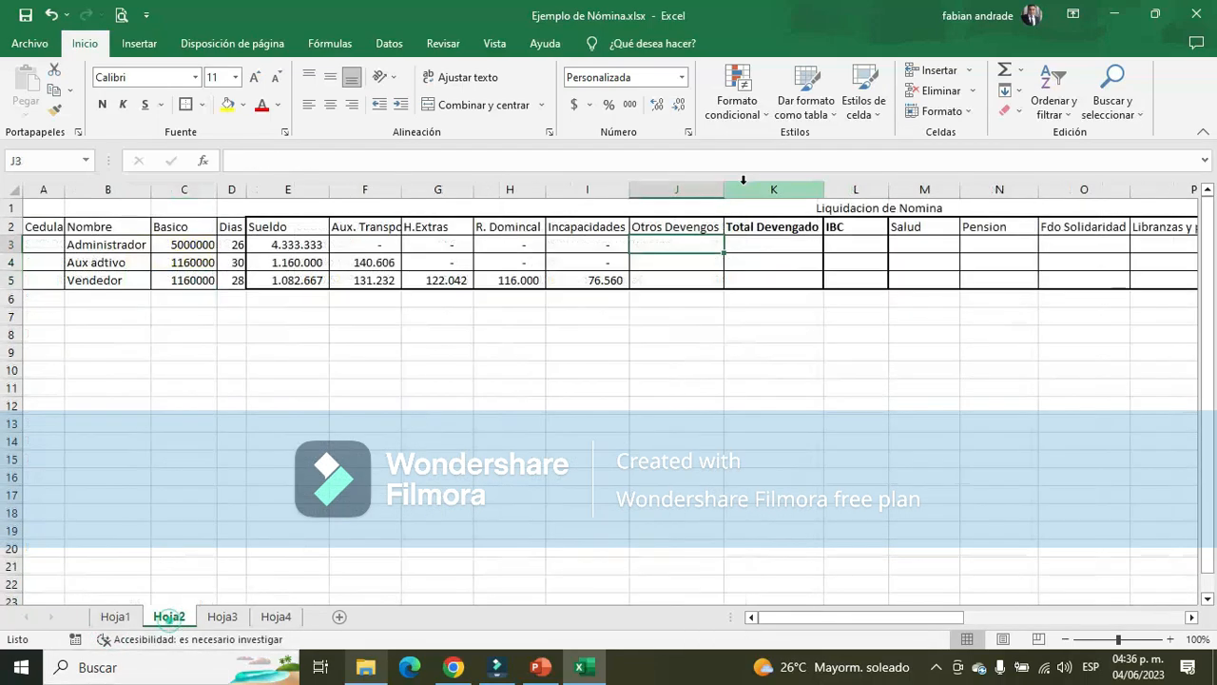
click(686, 260)
text(0)
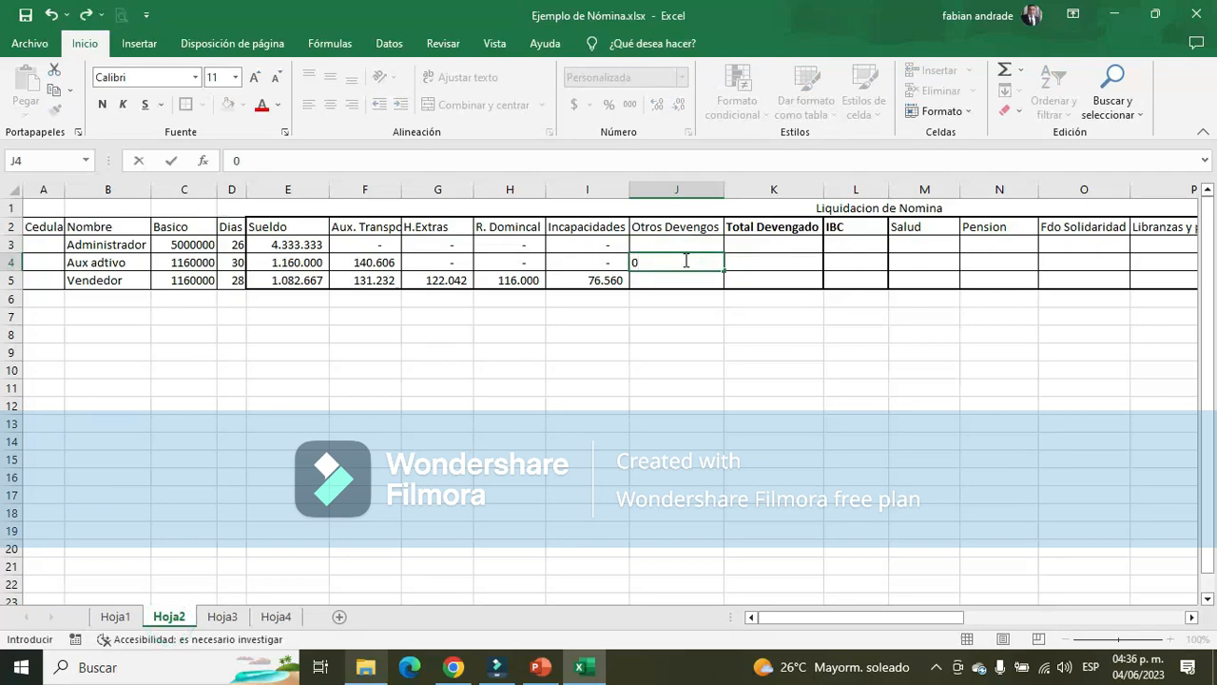
key(Up)
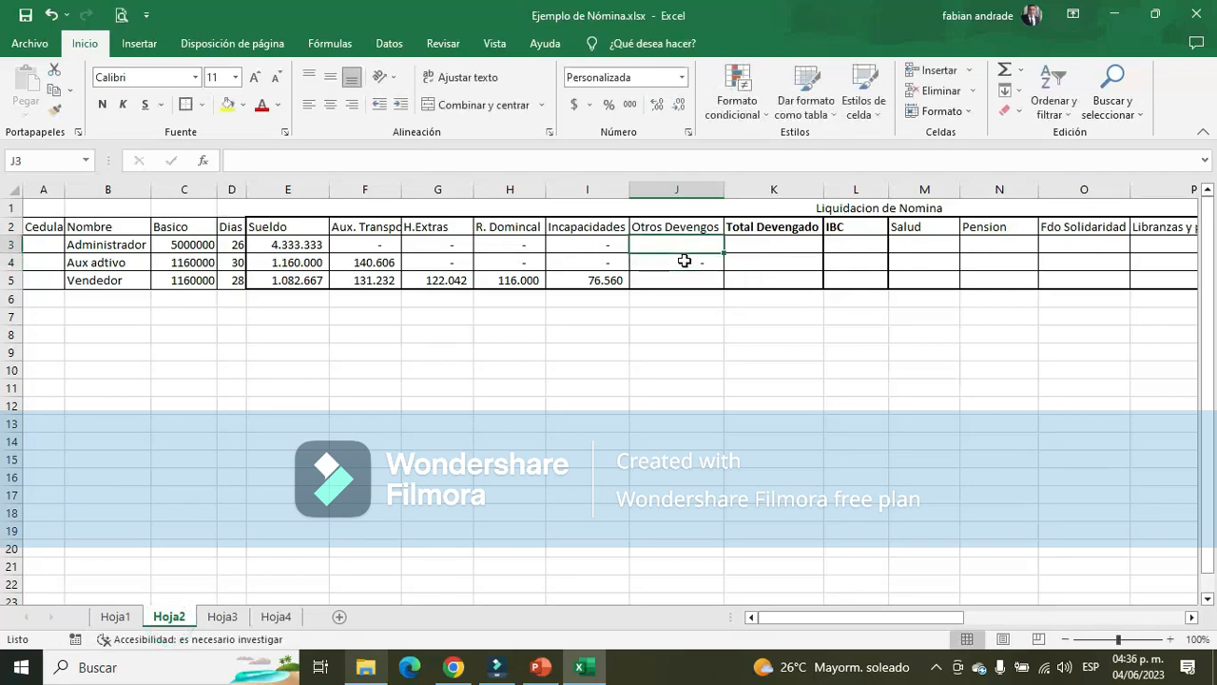
Sum the Administrador's Viaticos and Auxilio de Movilización in O13:O14 of Hoja3 and enter 1096667 as Otros Devengos in J3 of Hoja2
click(223, 616)
scroll(970, 397, up, 4)
scroll(970, 397, up, 2)
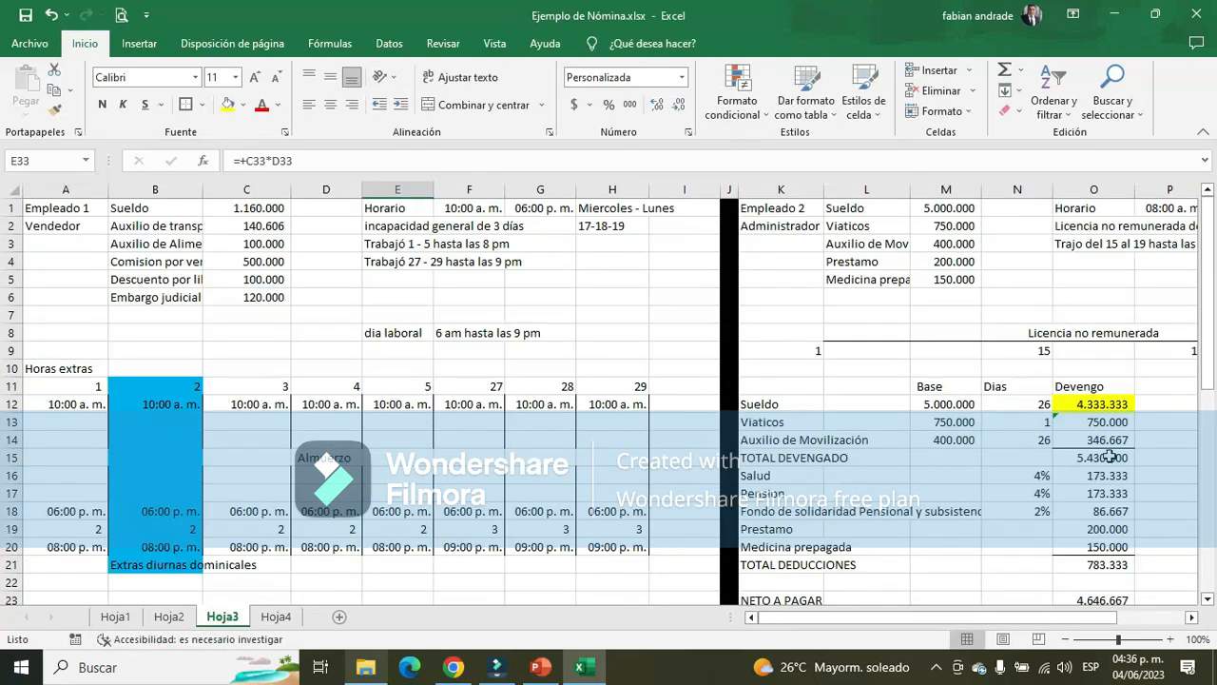
drag(1108, 422, 1114, 441)
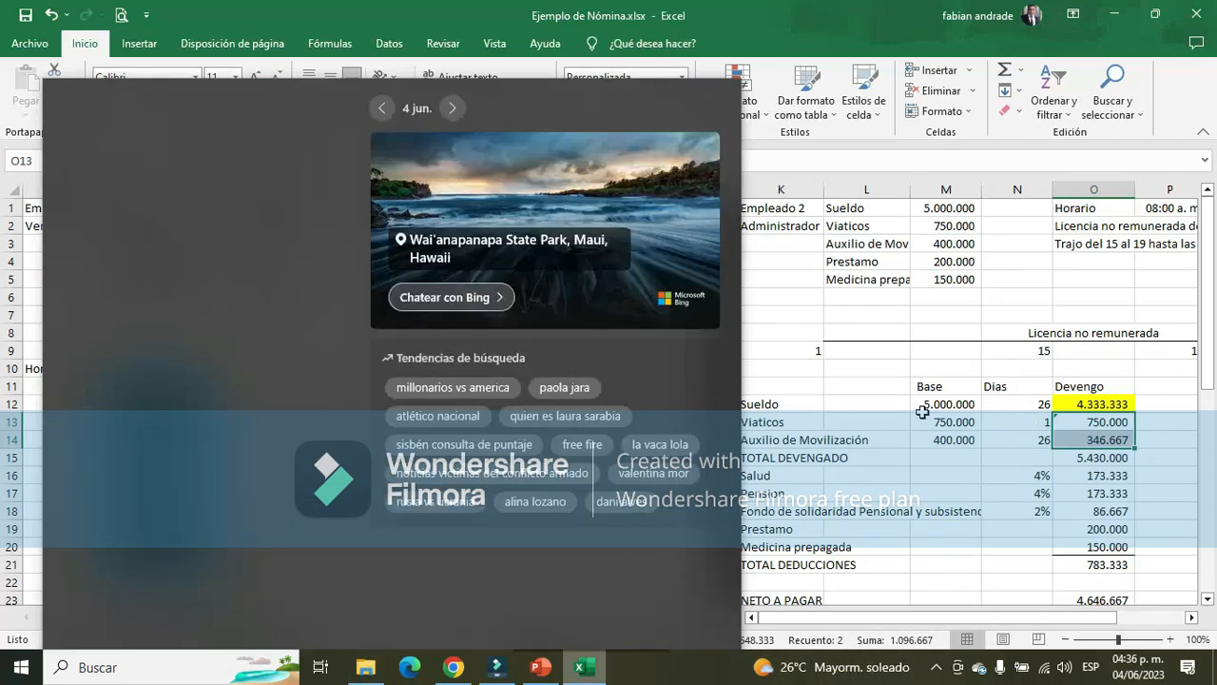
click(931, 404)
click(884, 276)
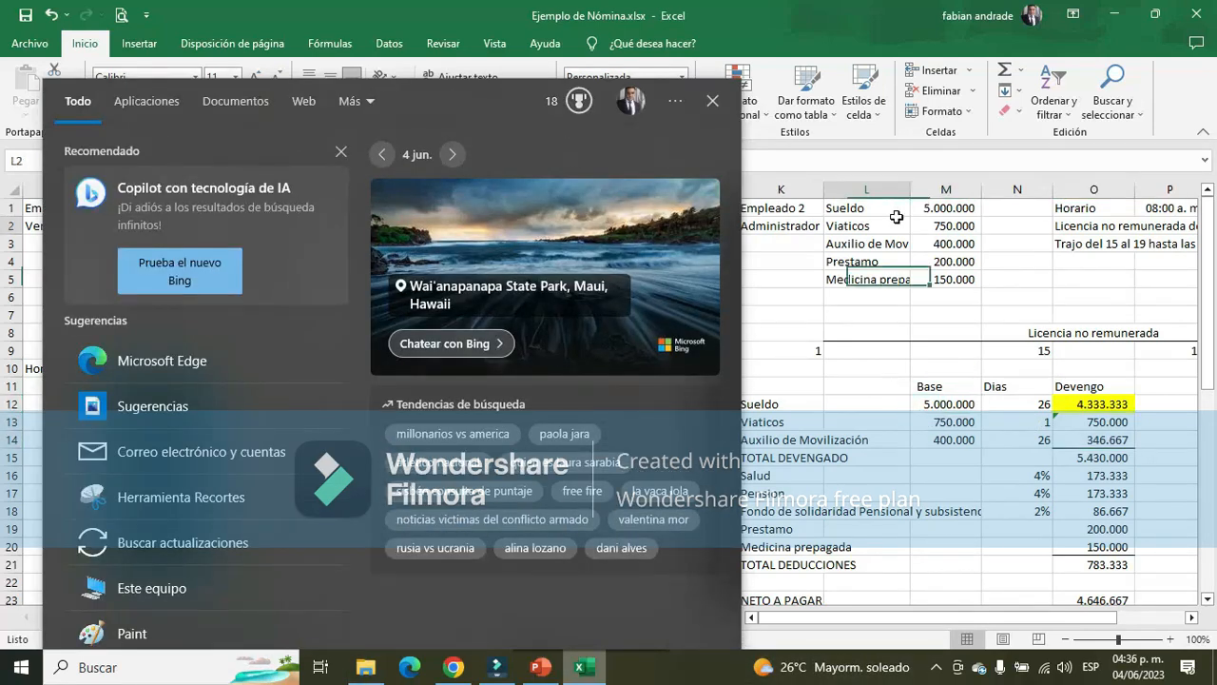
click(889, 225)
drag(1110, 424, 1103, 441)
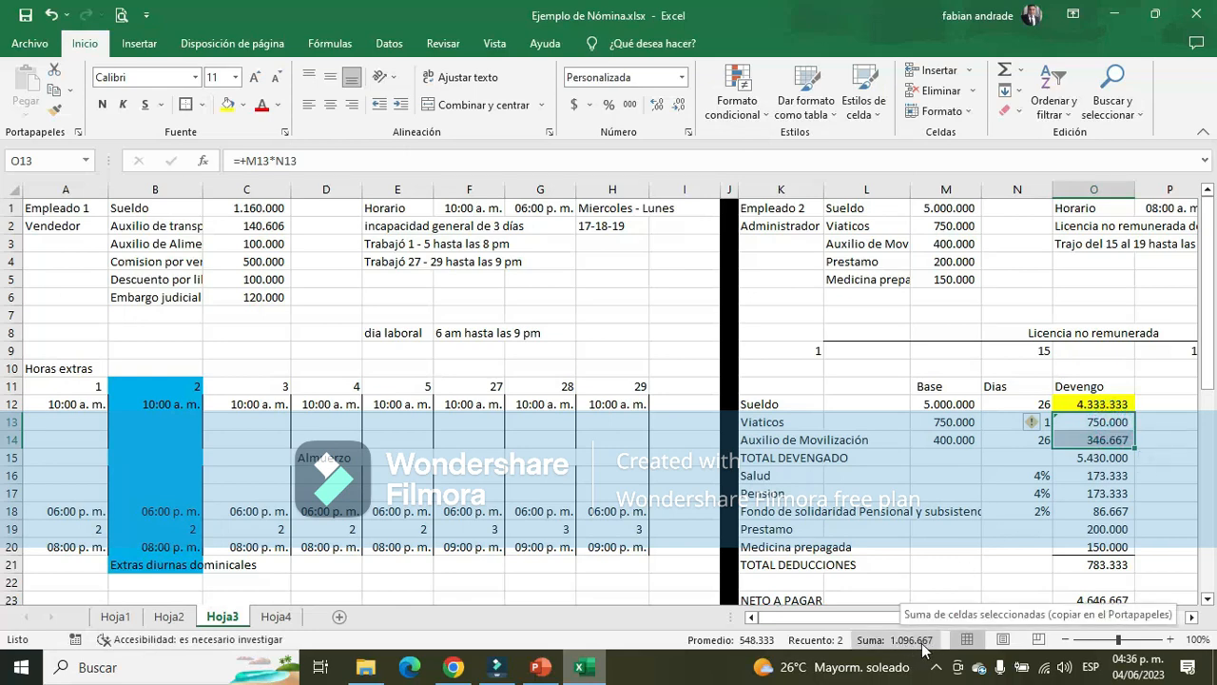
click(167, 617)
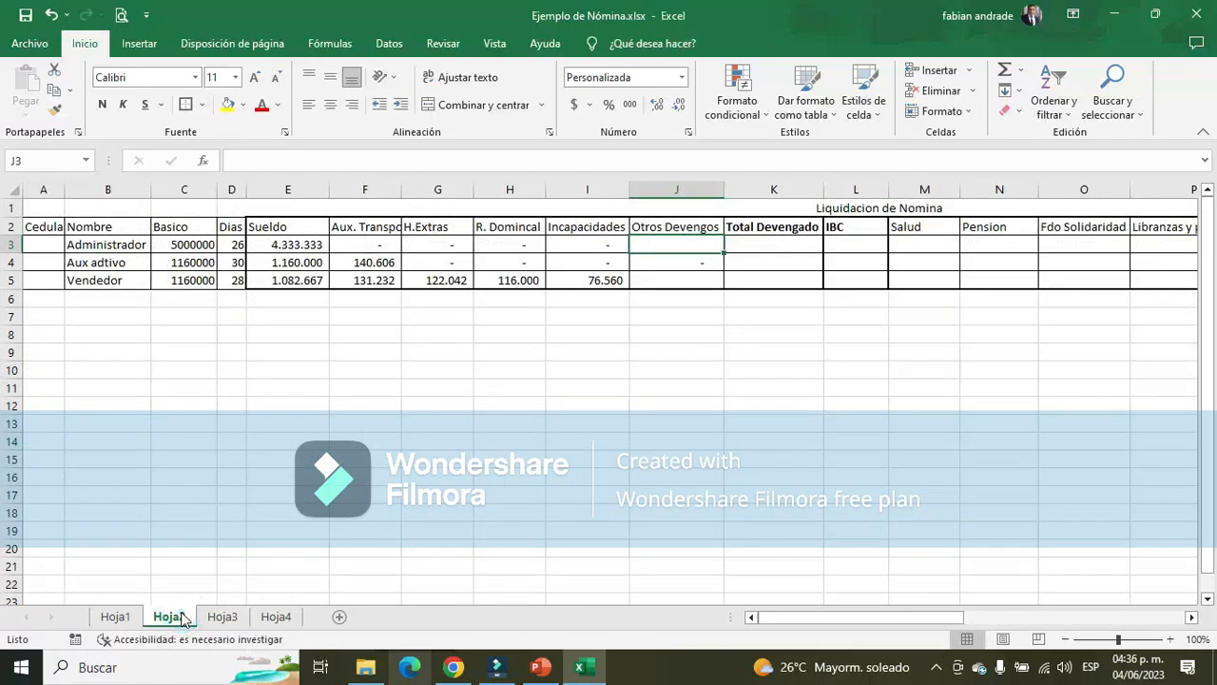
text(1096667)
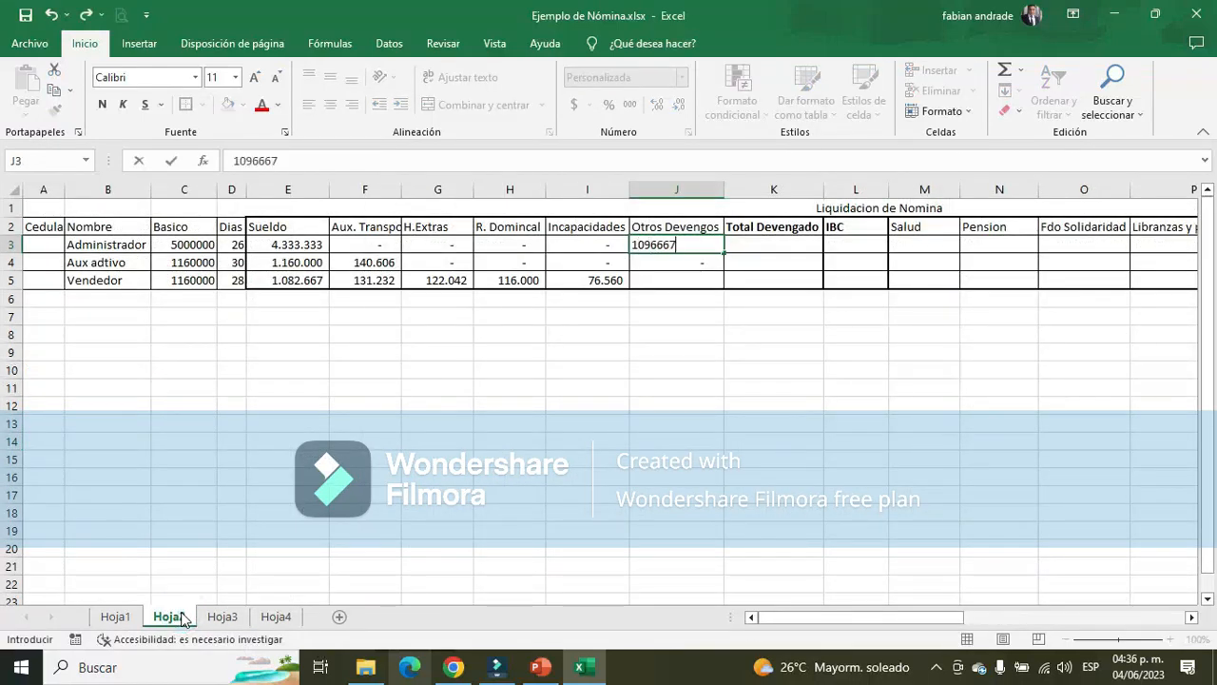
key(Return)
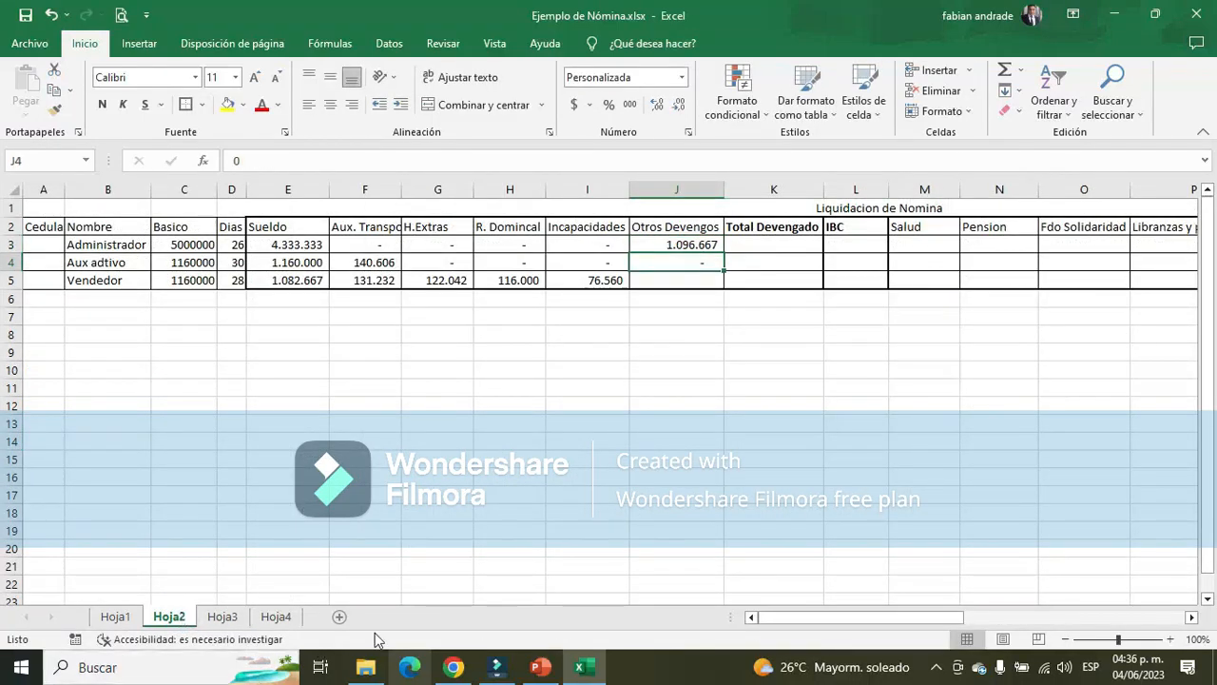
Fill O13:O14 of Hoja3 with yellow, and enter the sum of E34:E35, 593333, as the Vendedor's Otros Devengos in J5 of Hoja2
click(679, 280)
click(223, 616)
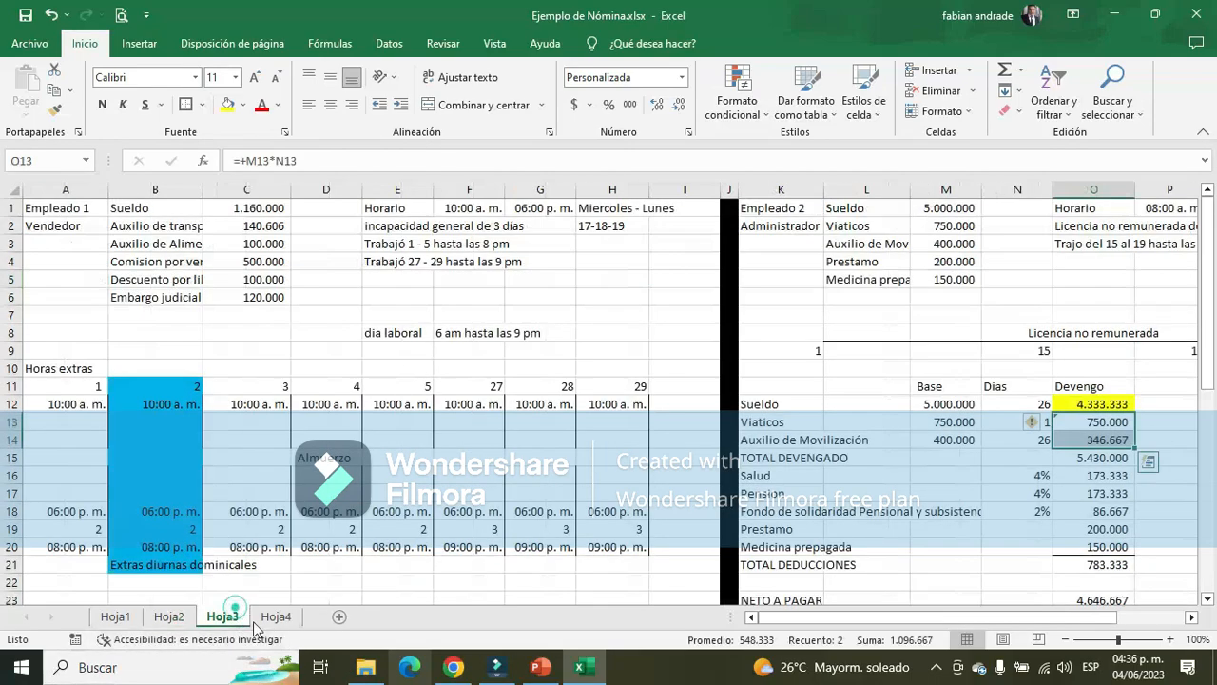
scroll(244, 406, down, 5)
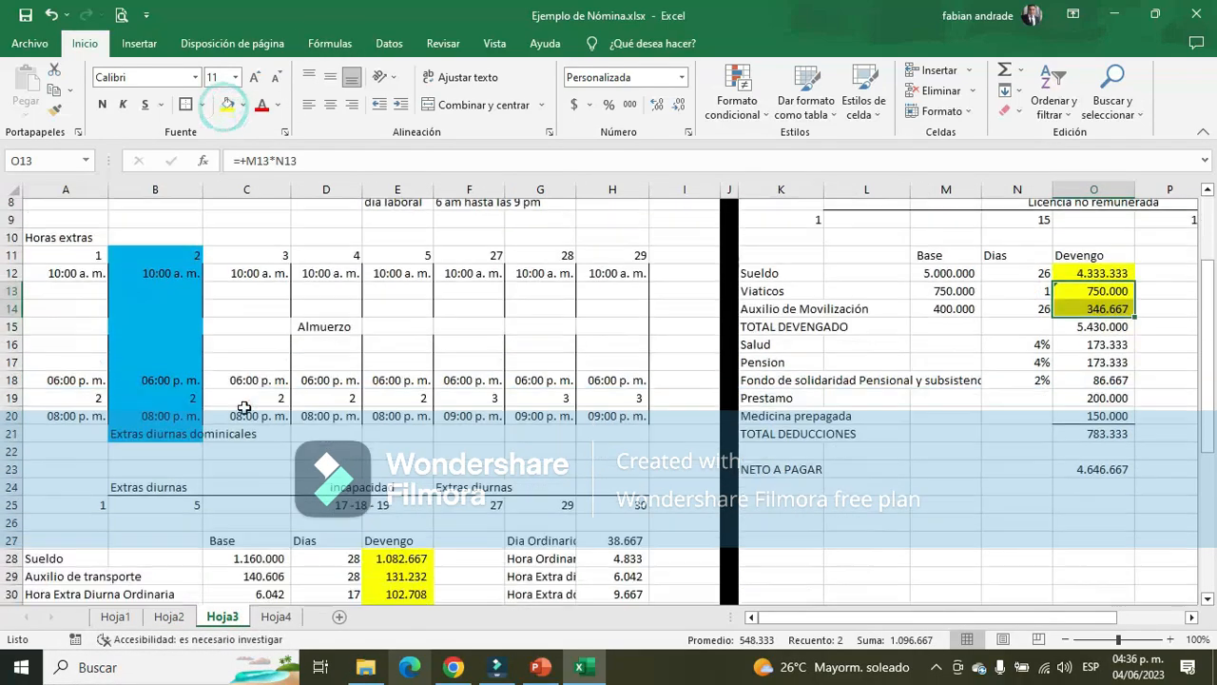
scroll(245, 406, down, 2)
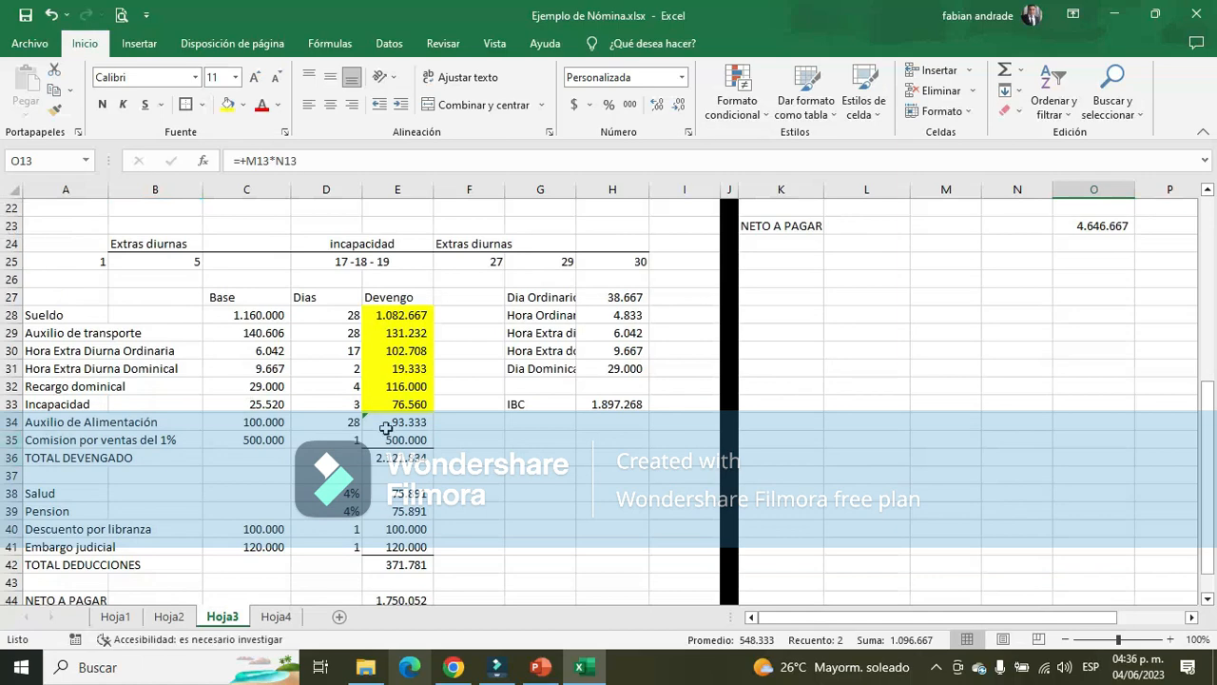
drag(416, 421, 417, 438)
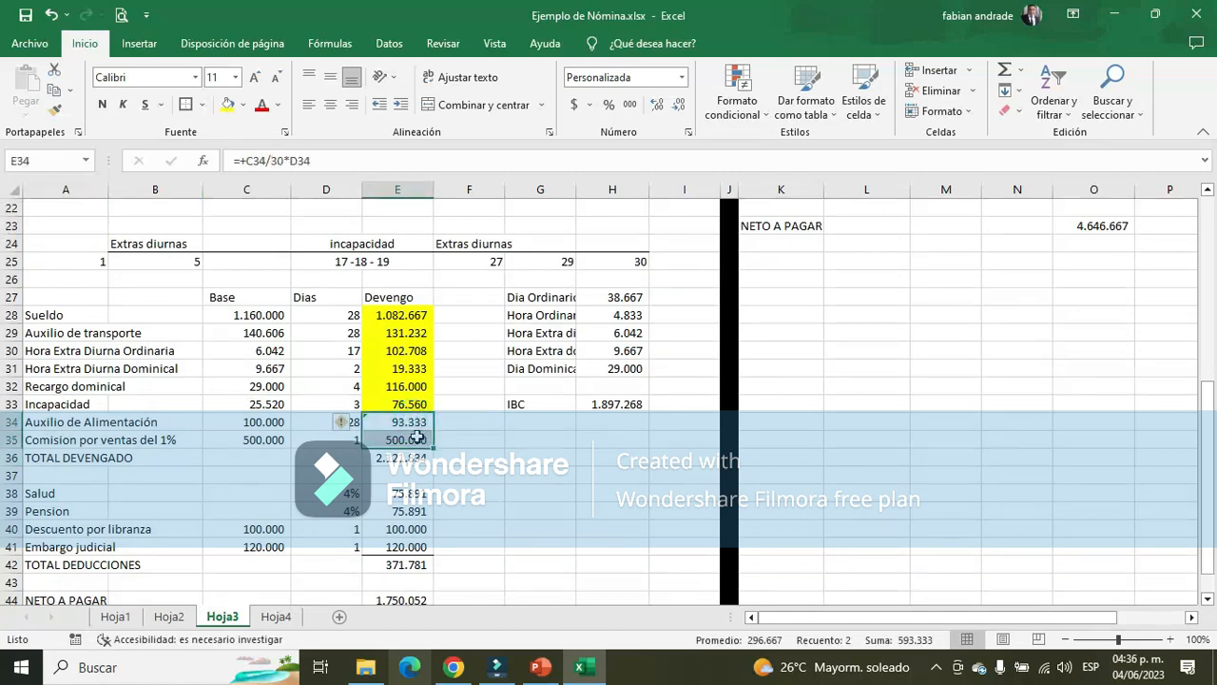
click(169, 616)
text(593)
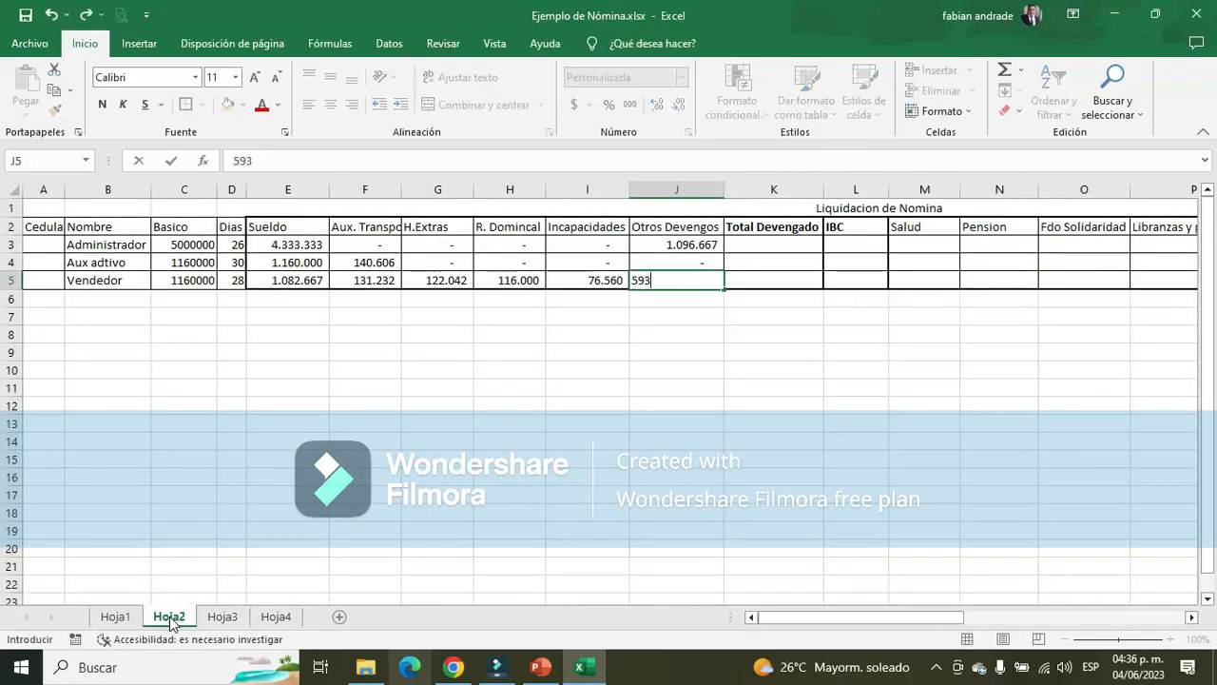
text(.333)
key(Return)
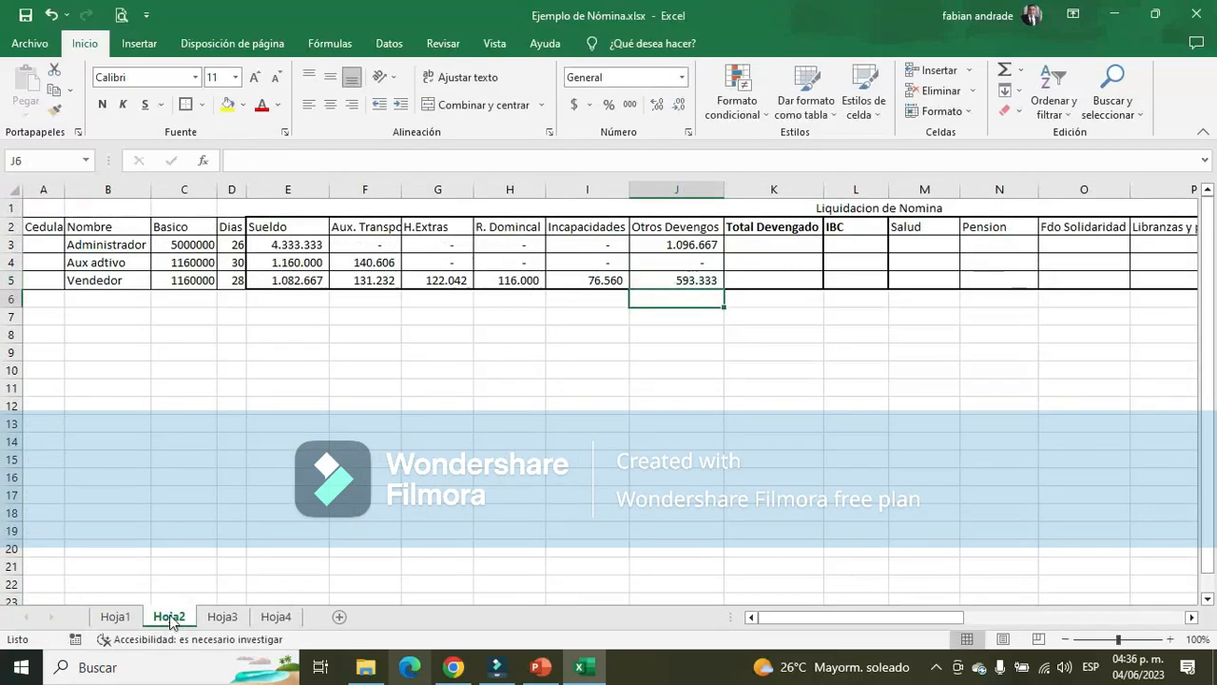
Calculate Total Devengado in K3 with =SUMA(E3:J3) and copy the formula down to K5
click(776, 243)
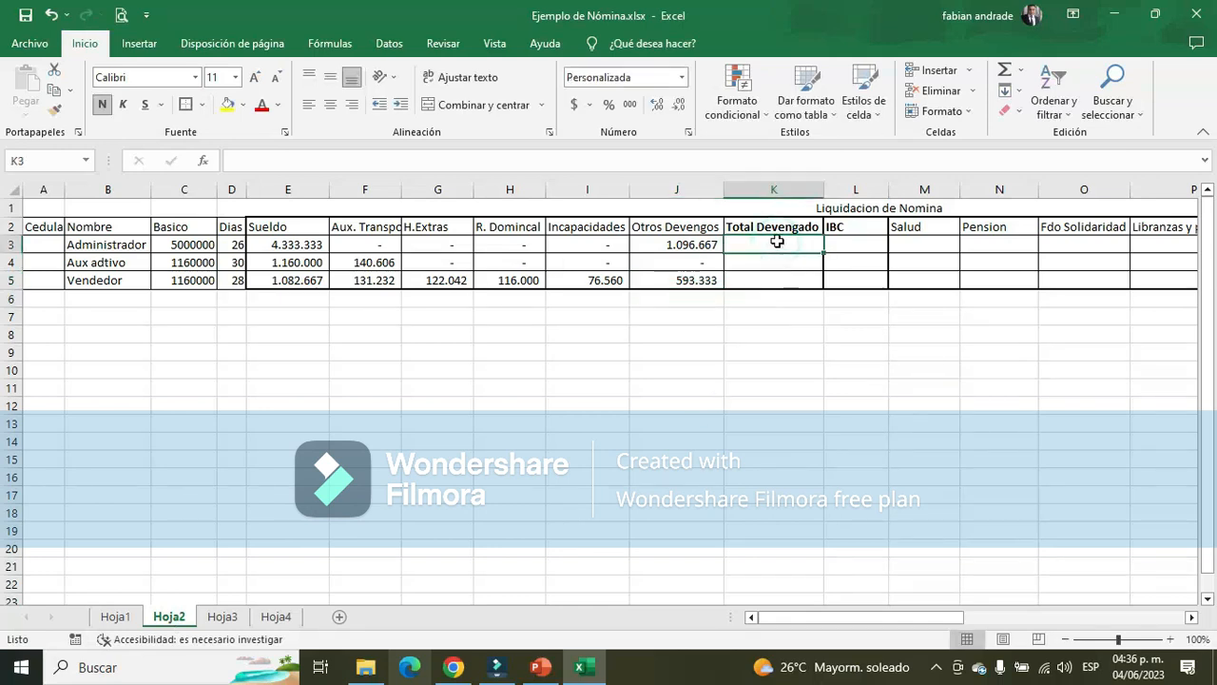
click(1005, 70)
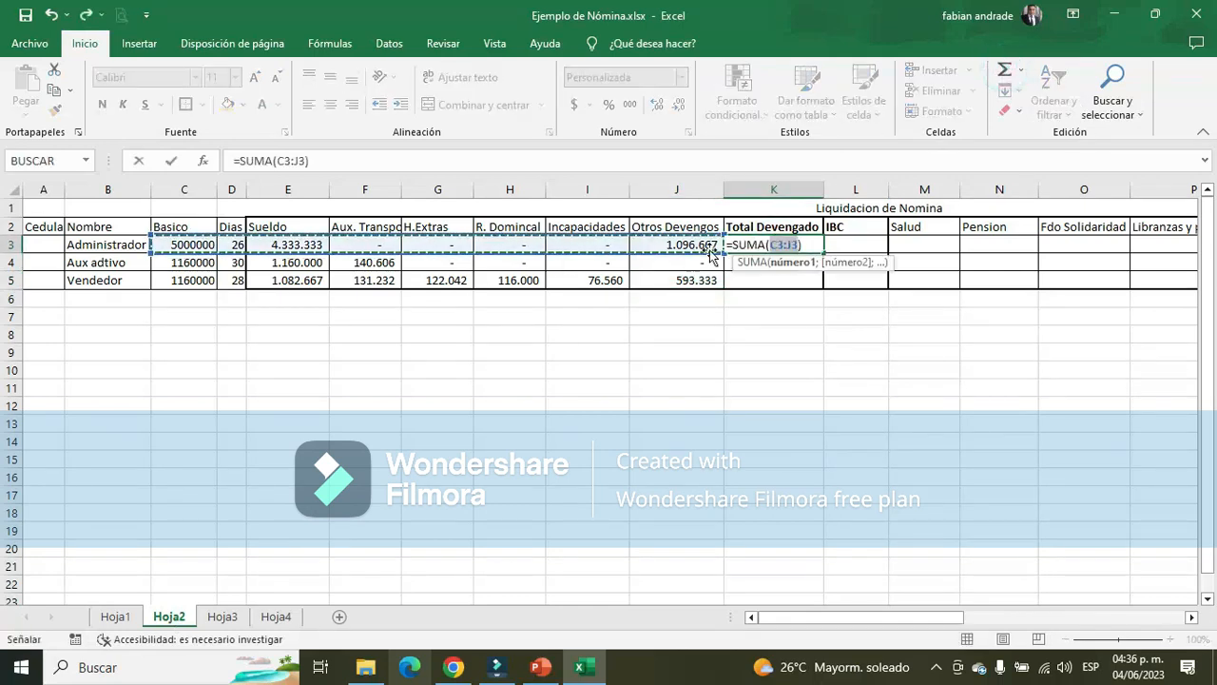
drag(712, 247, 297, 247)
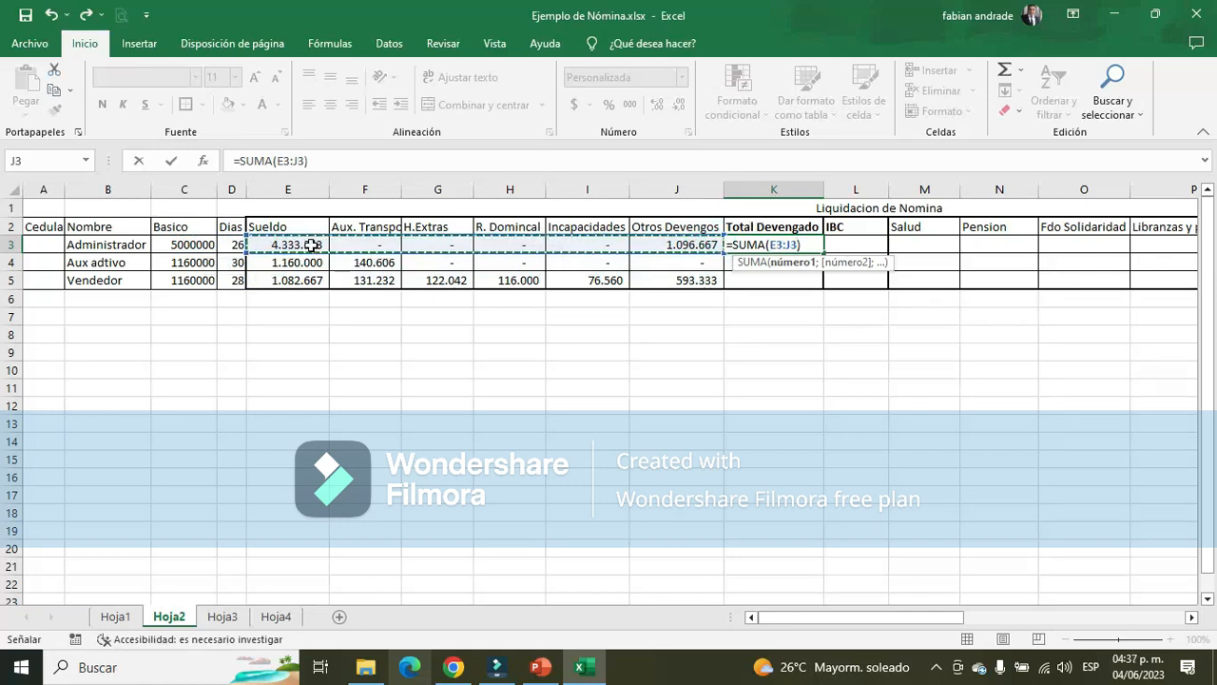
key(Return)
click(814, 247)
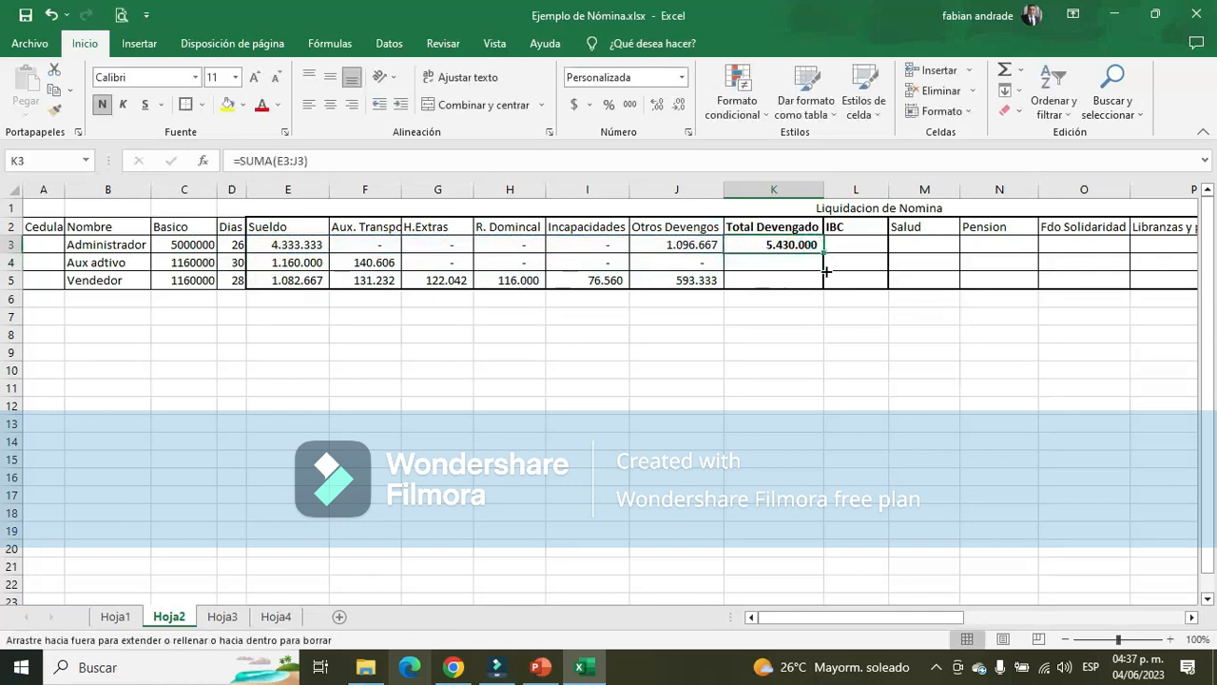
drag(826, 272, 827, 283)
click(674, 350)
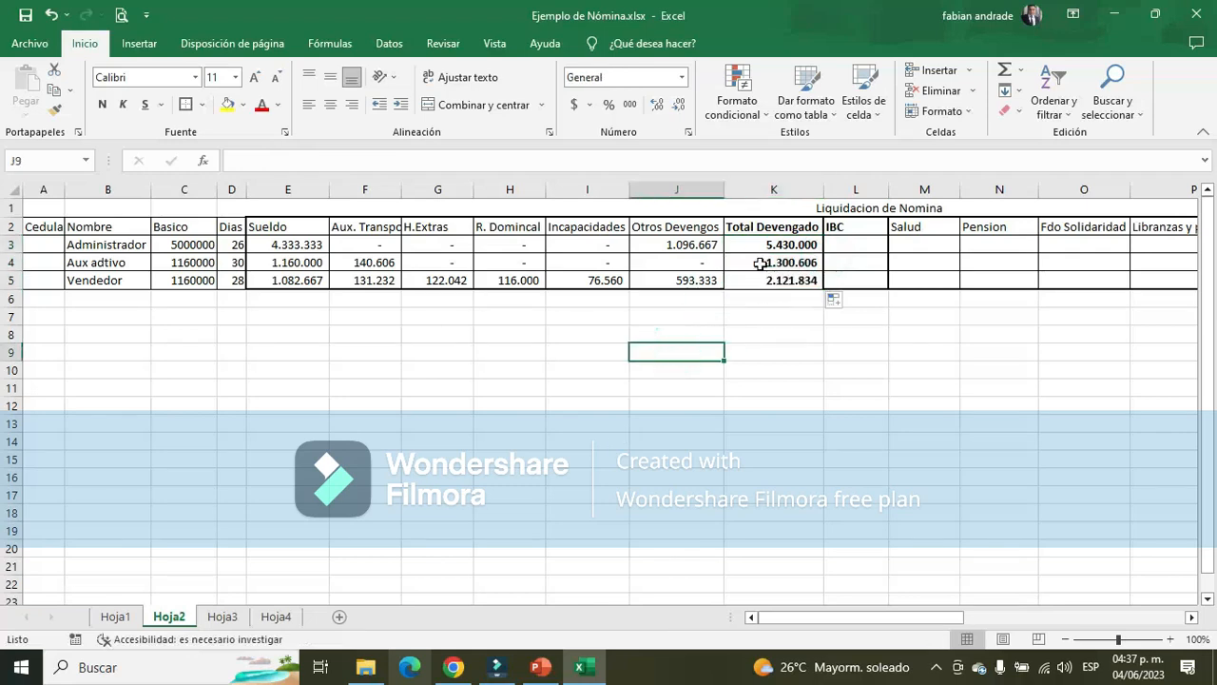
Apply a border to the earnings block E2:K5, from Sueldo to Total Devengado
drag(267, 237, 796, 281)
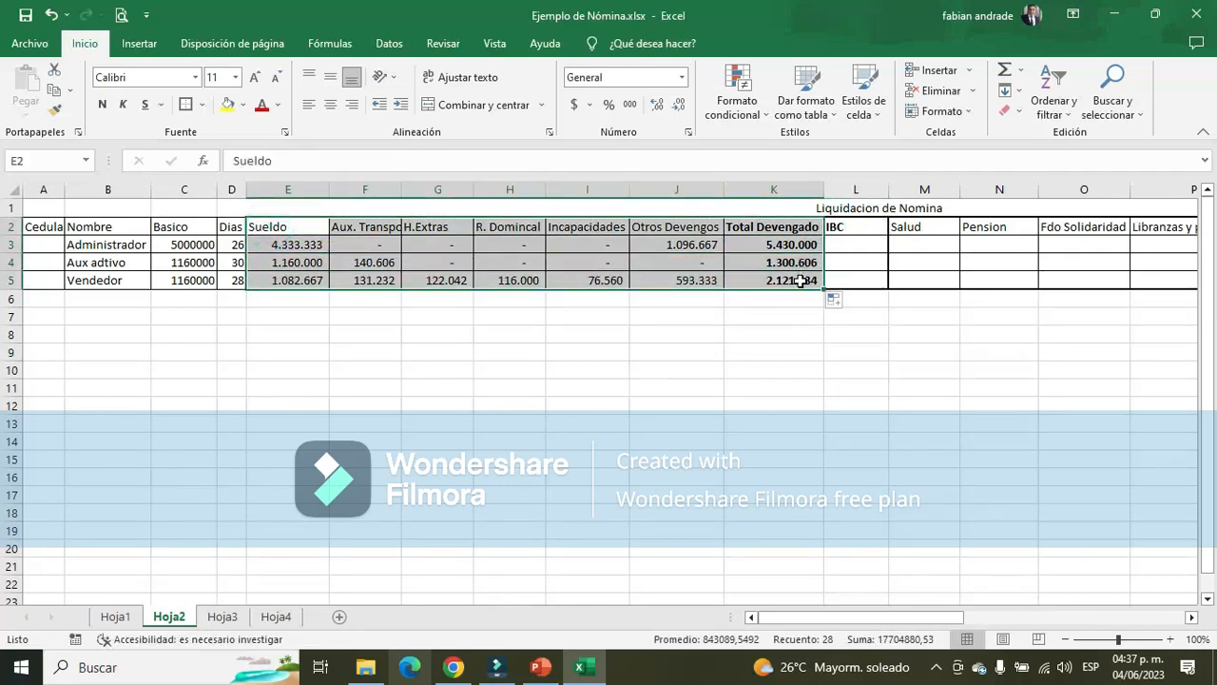
click(186, 105)
click(772, 333)
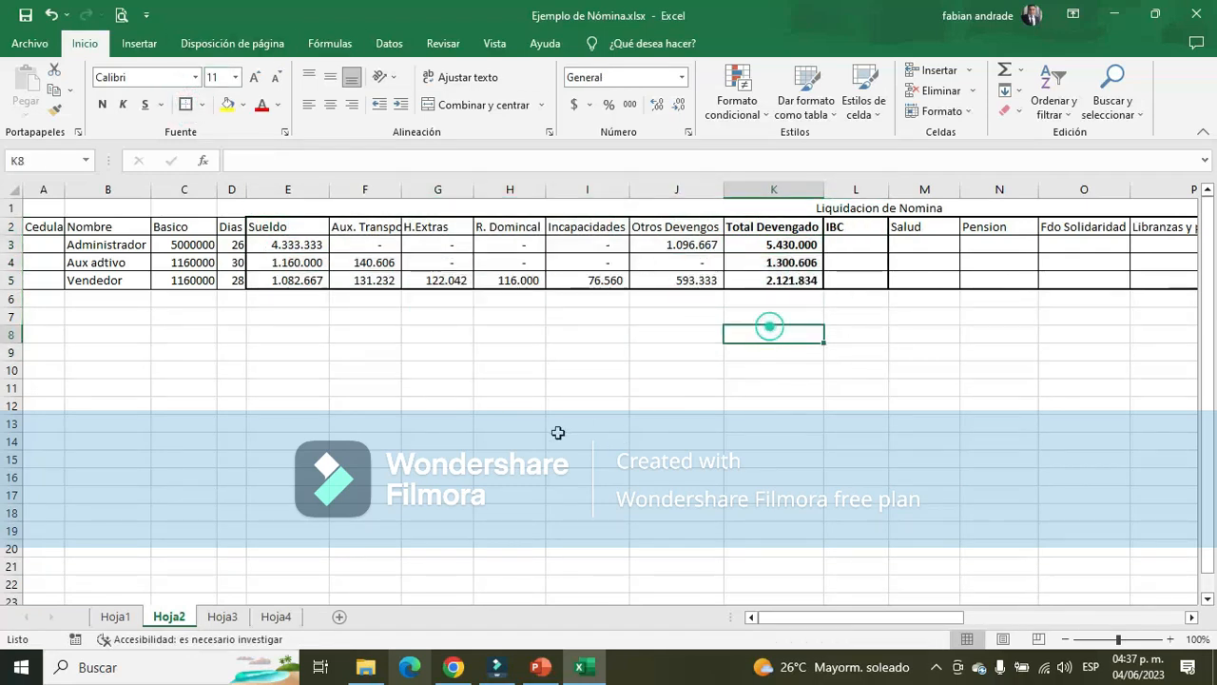
Examine the Sueldo used as IBC in row 3 of Hoja1 and the Administrador's Sueldo and IBC cells on Hoja3
drag(851, 245, 859, 278)
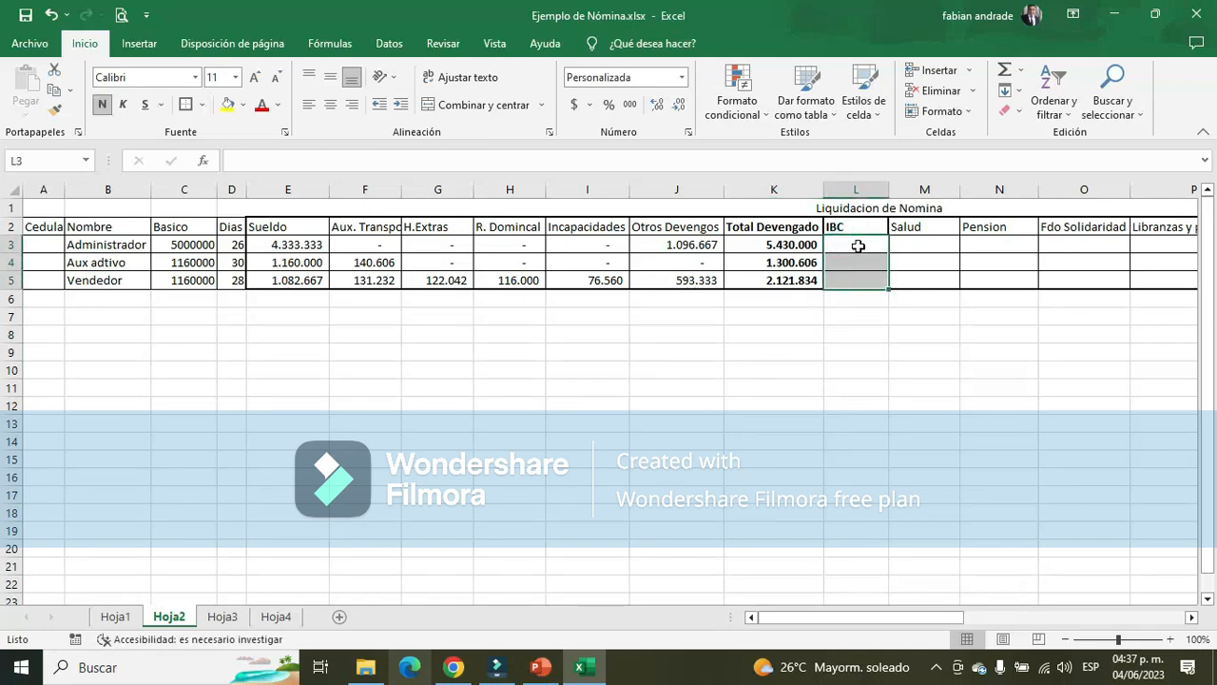
click(858, 246)
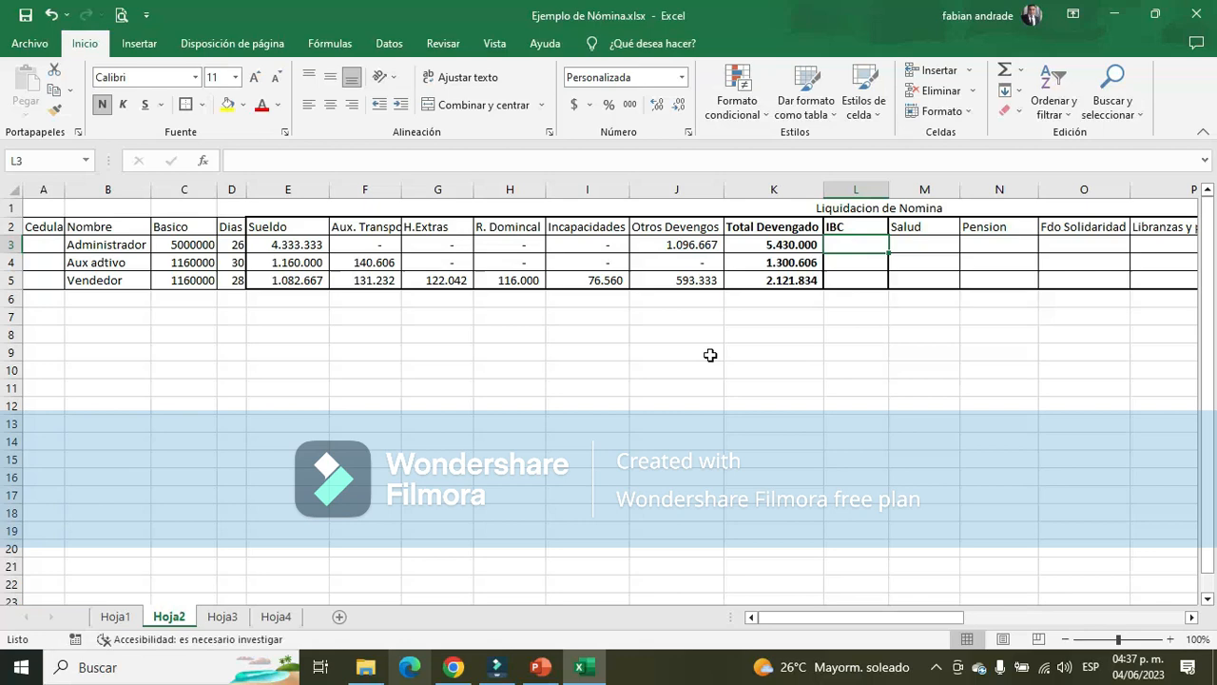
click(113, 617)
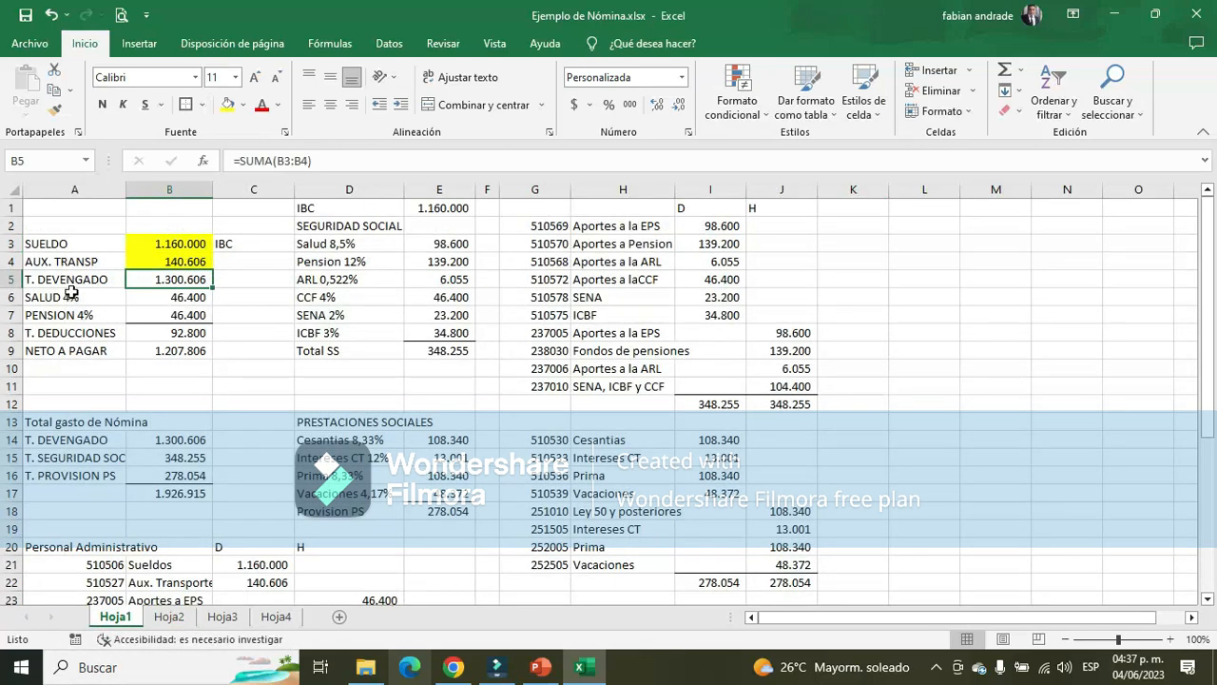
click(72, 246)
click(202, 244)
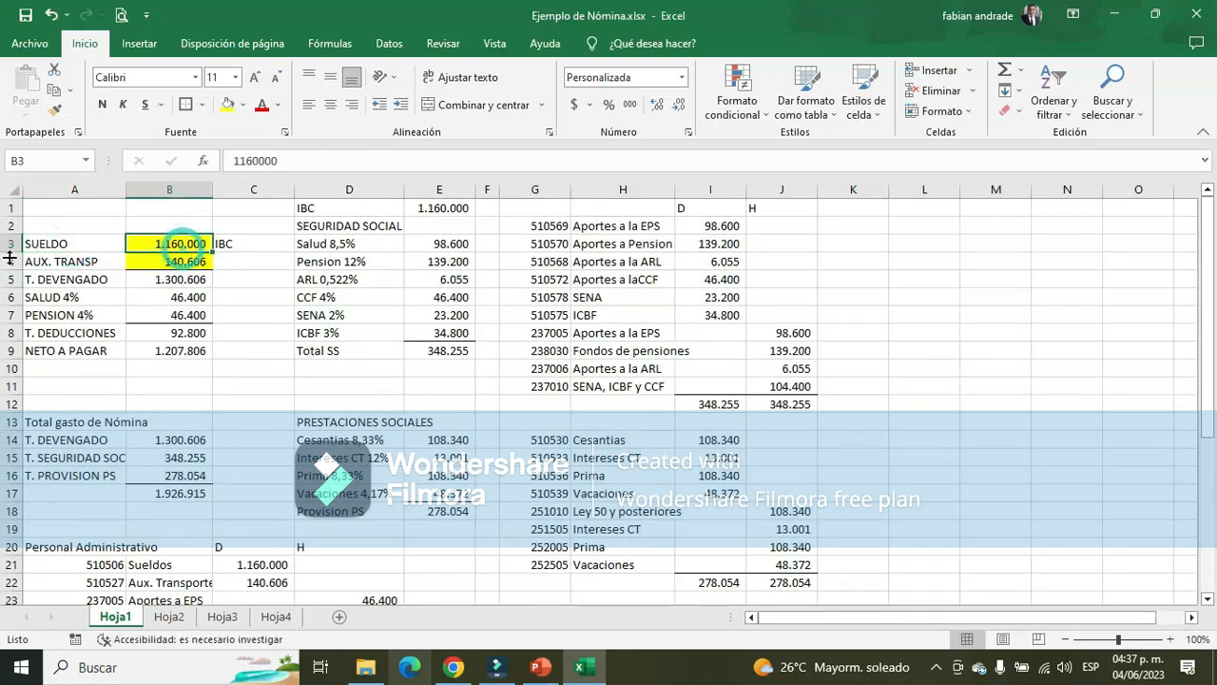
drag(37, 246, 198, 244)
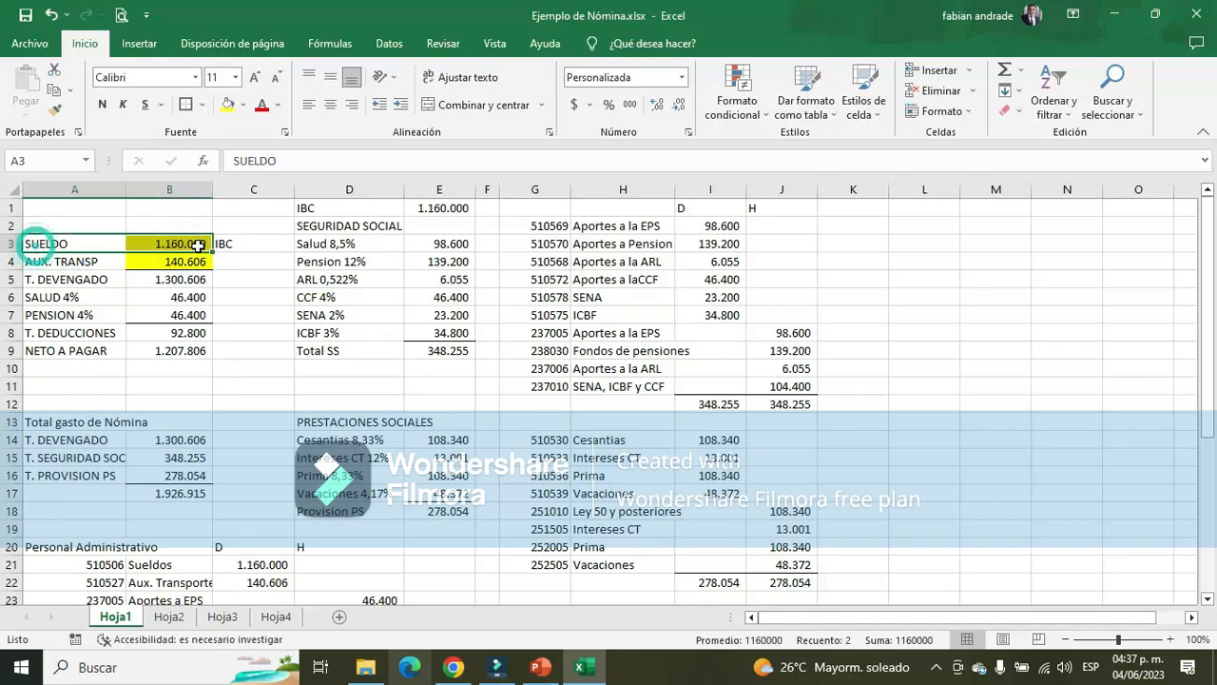
click(295, 617)
click(219, 616)
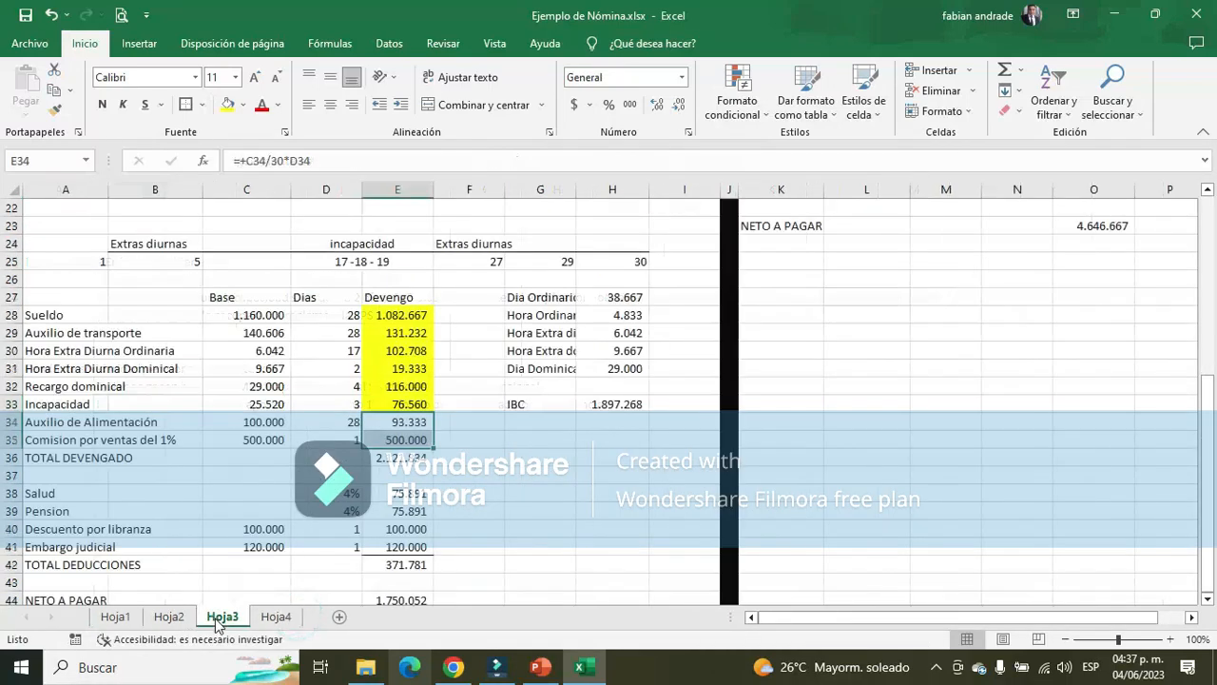
scroll(872, 461, up, 7)
scroll(963, 628, right, 3)
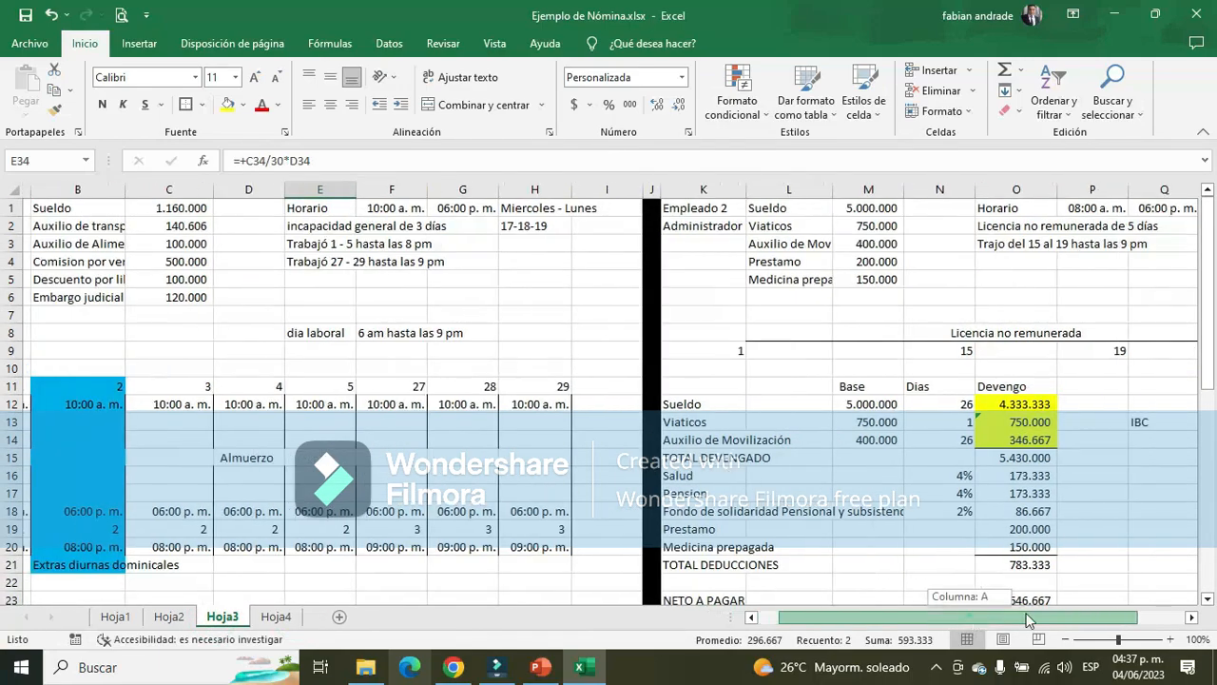
click(1045, 421)
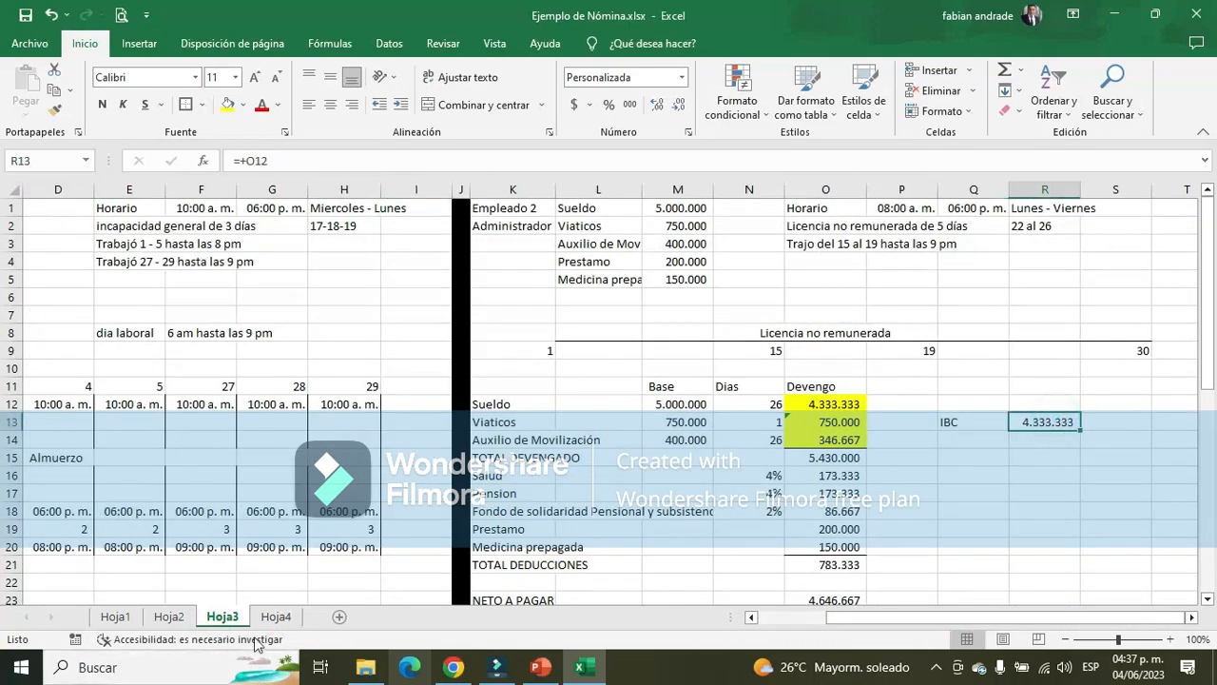
click(822, 407)
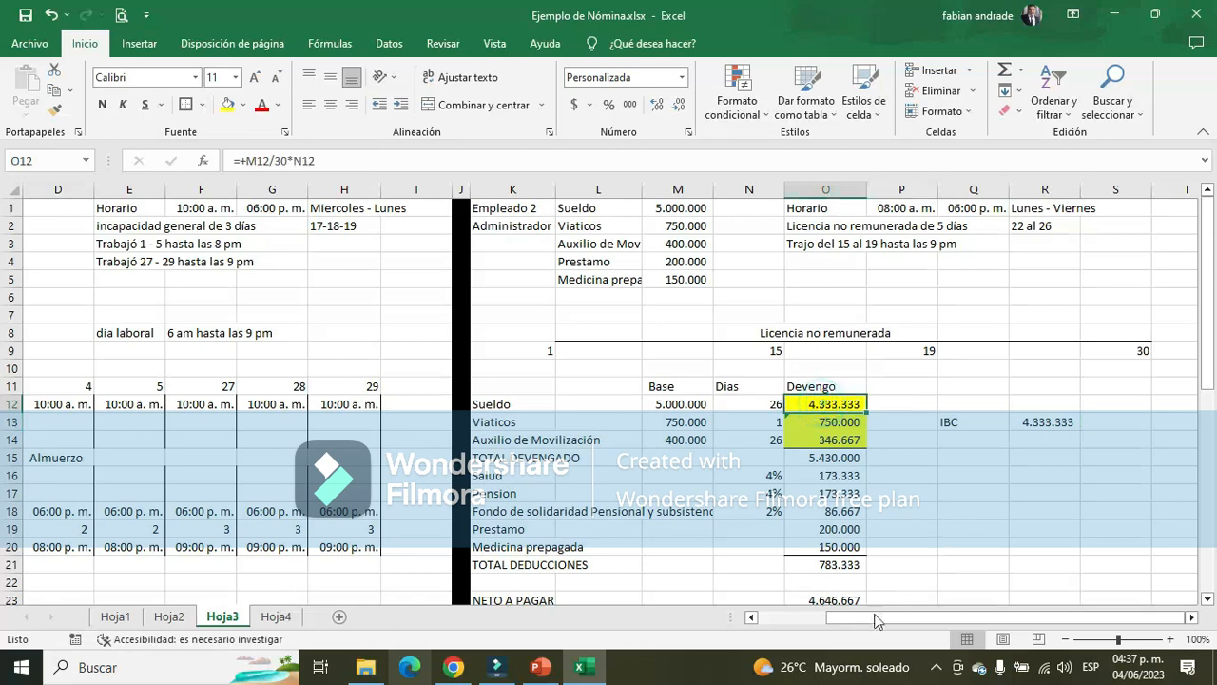
drag(877, 618, 831, 629)
click(168, 616)
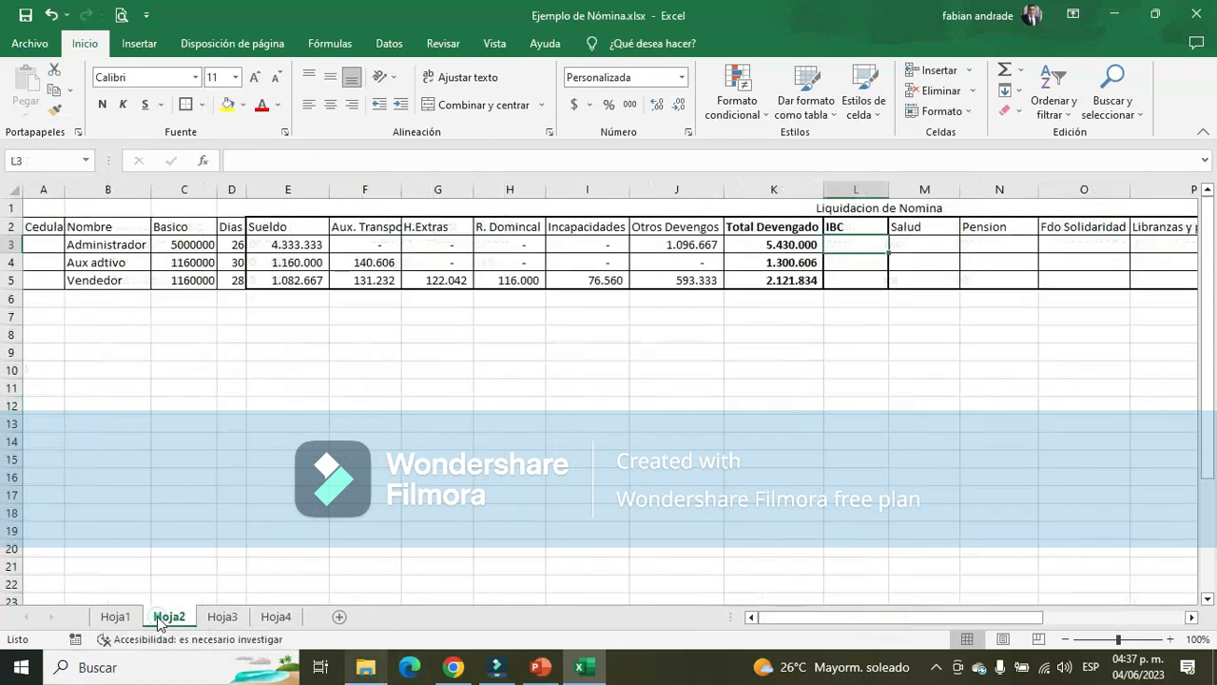
Fill in the IBC on Hoja2 from Sueldo, with =+E3 in L3 for the Administrador and =+E4 in L4 for the Aux adtivo
text(+)
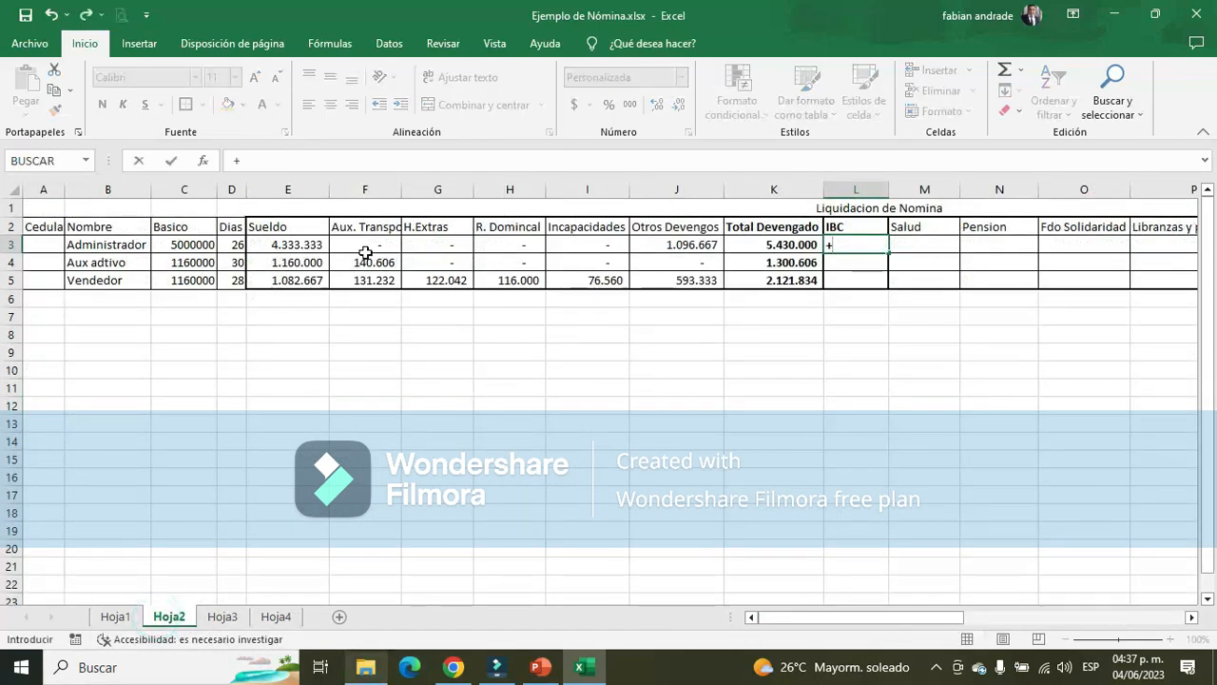
click(311, 241)
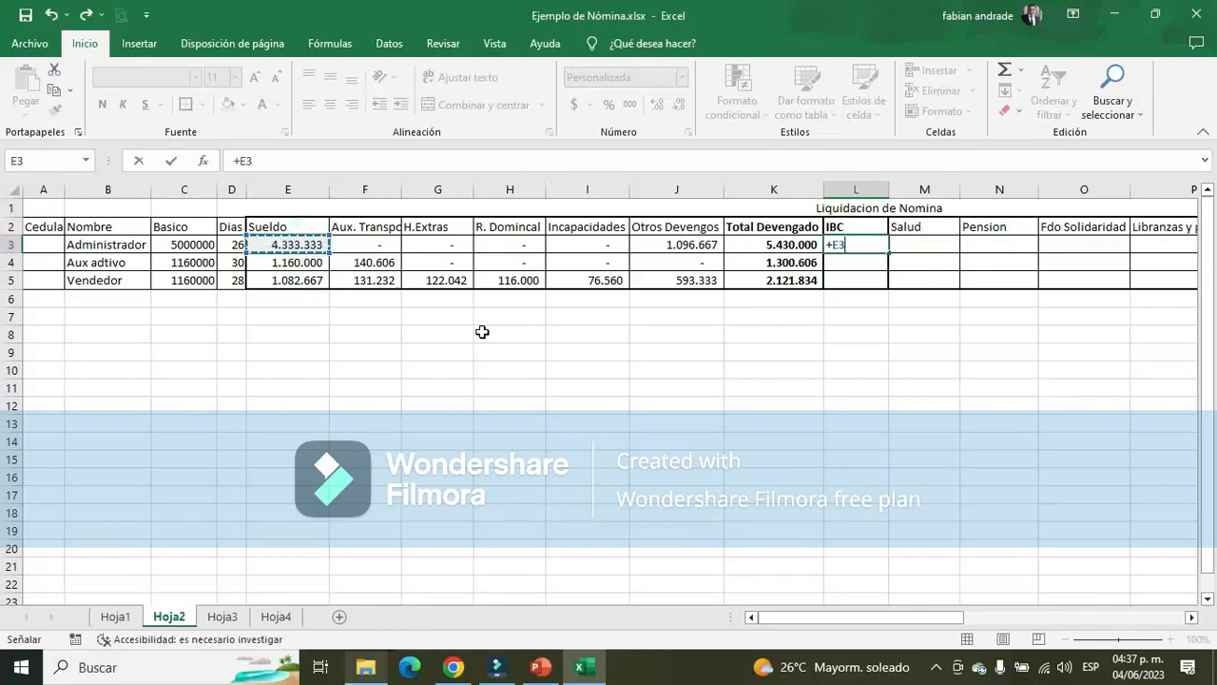
key(Return)
text(+)
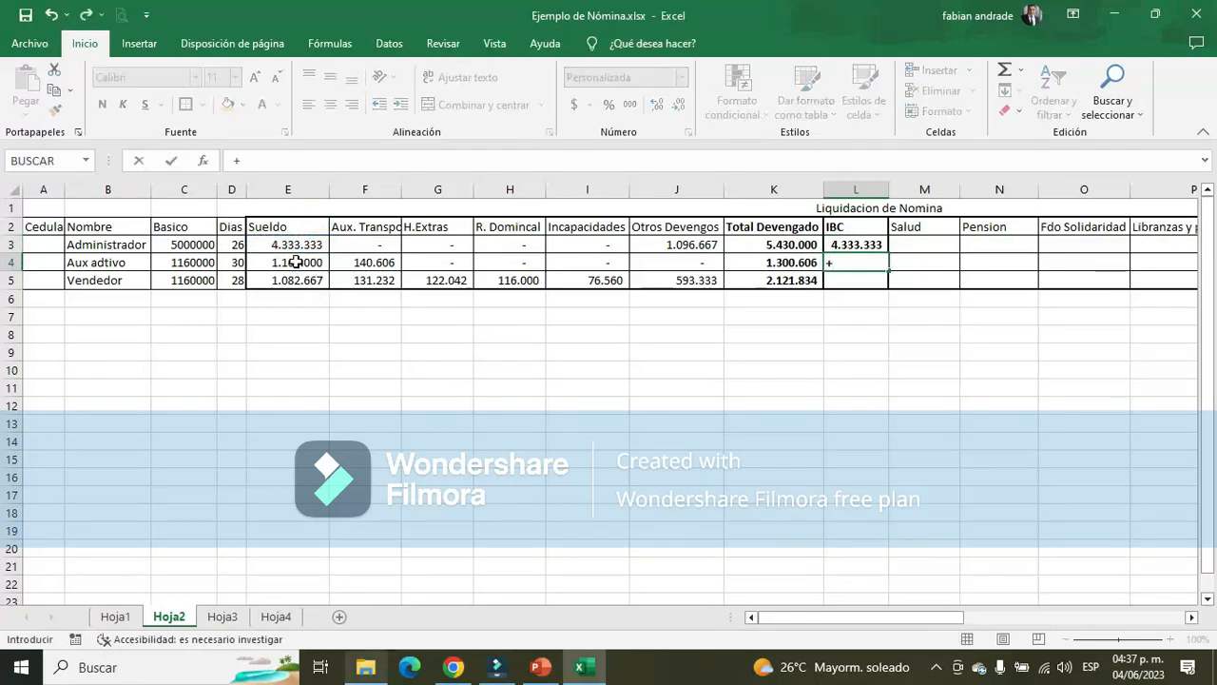
click(296, 262)
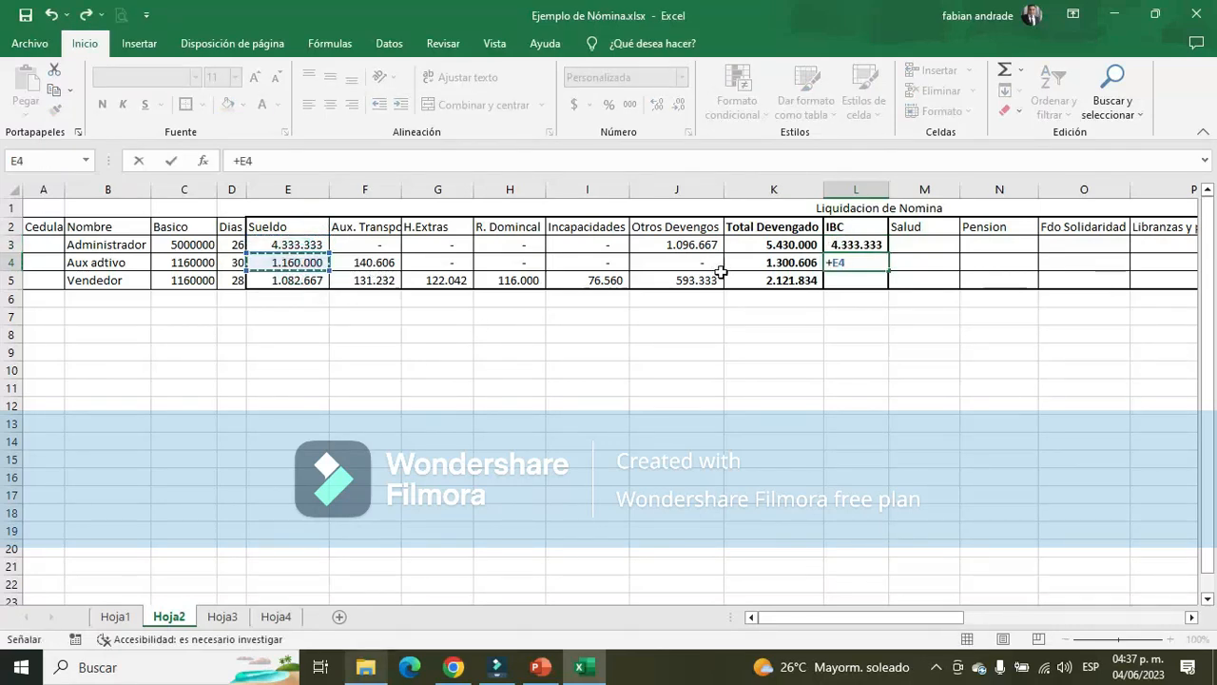
key(Return)
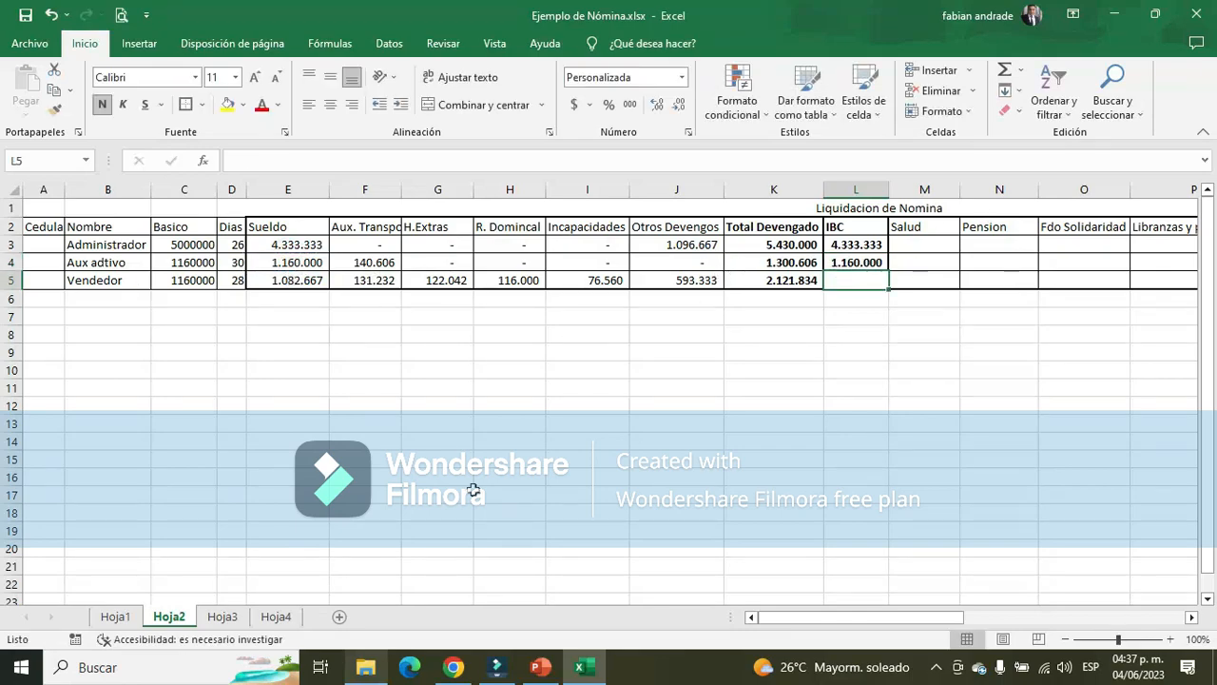
Examine the Vendedor's IBC formula in H33 of Hoja3 and the Auxilio de Alimentación and Comision amounts in E34:E35
click(222, 616)
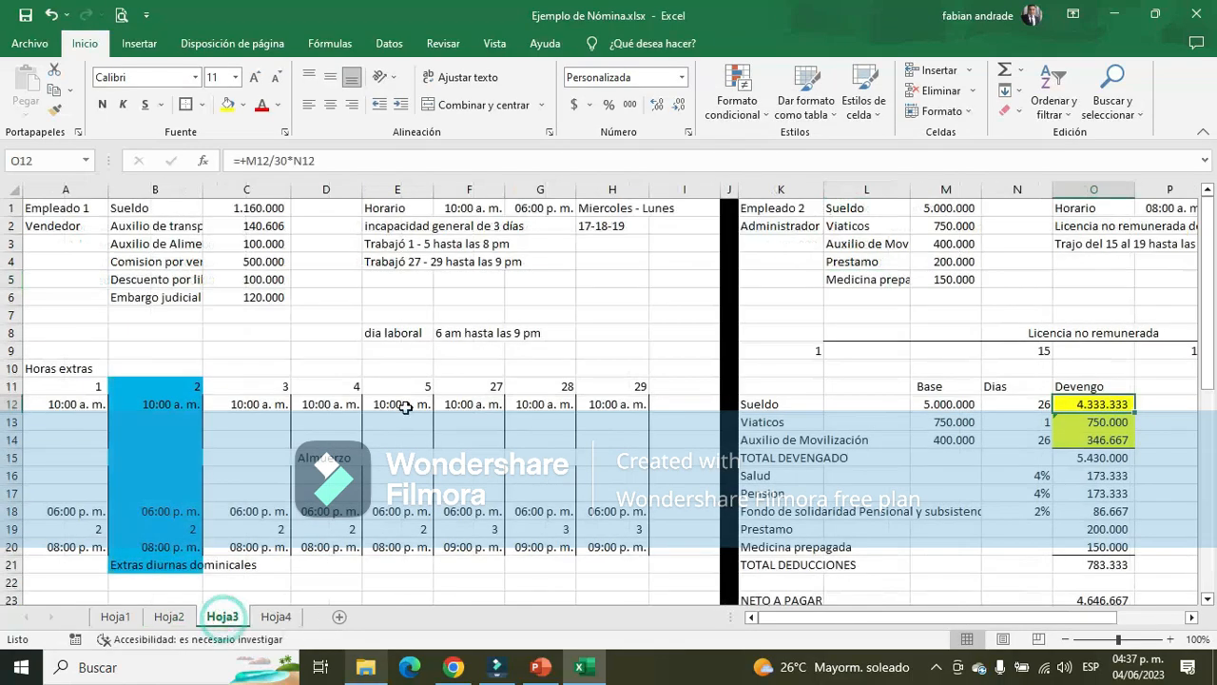
scroll(397, 407, down, 5)
scroll(405, 410, down, 2)
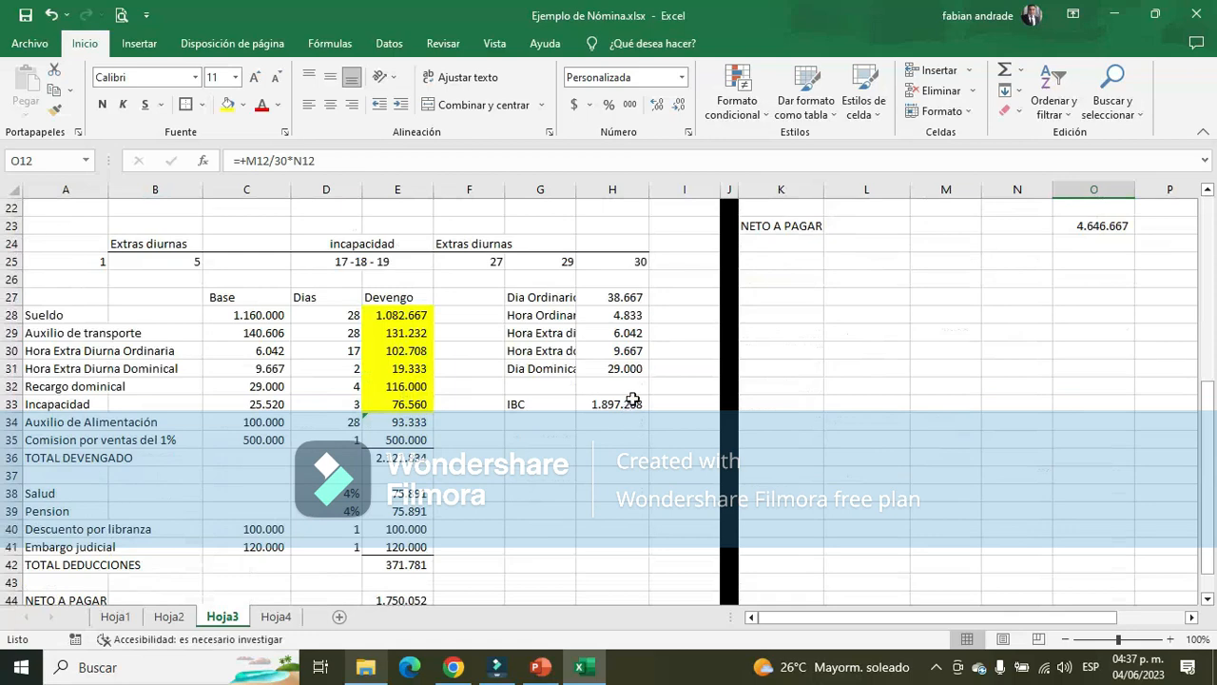
double_click(633, 399)
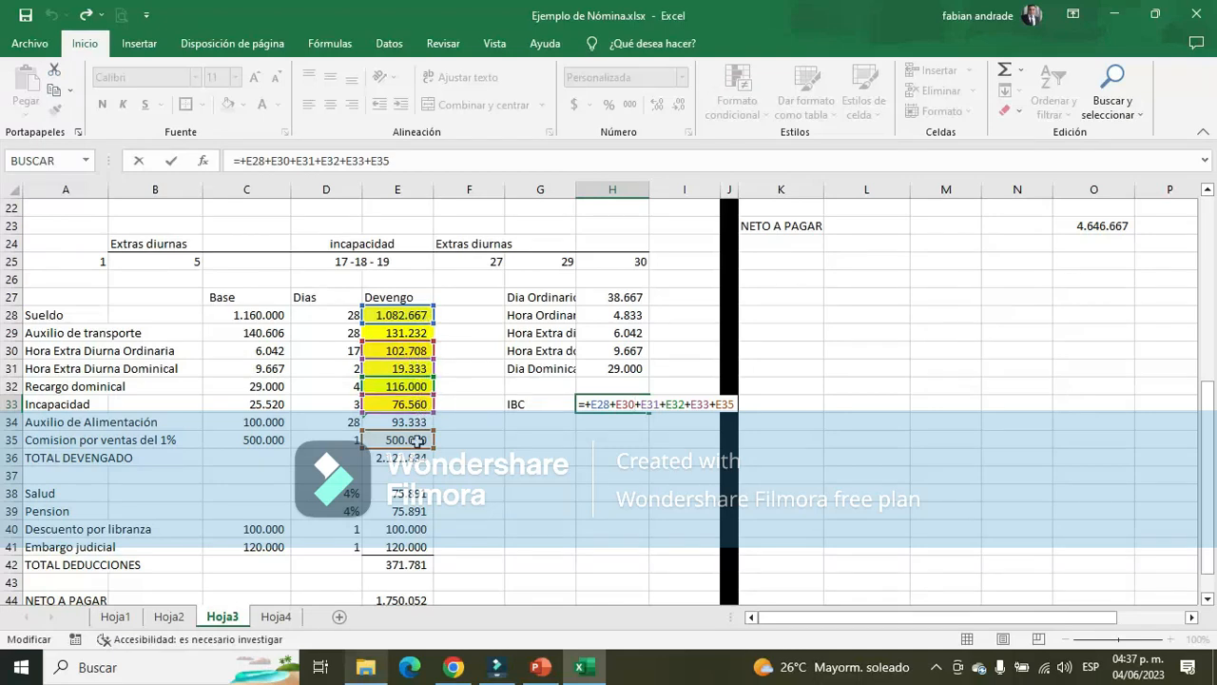
key(ctrl+Return)
drag(404, 422, 411, 434)
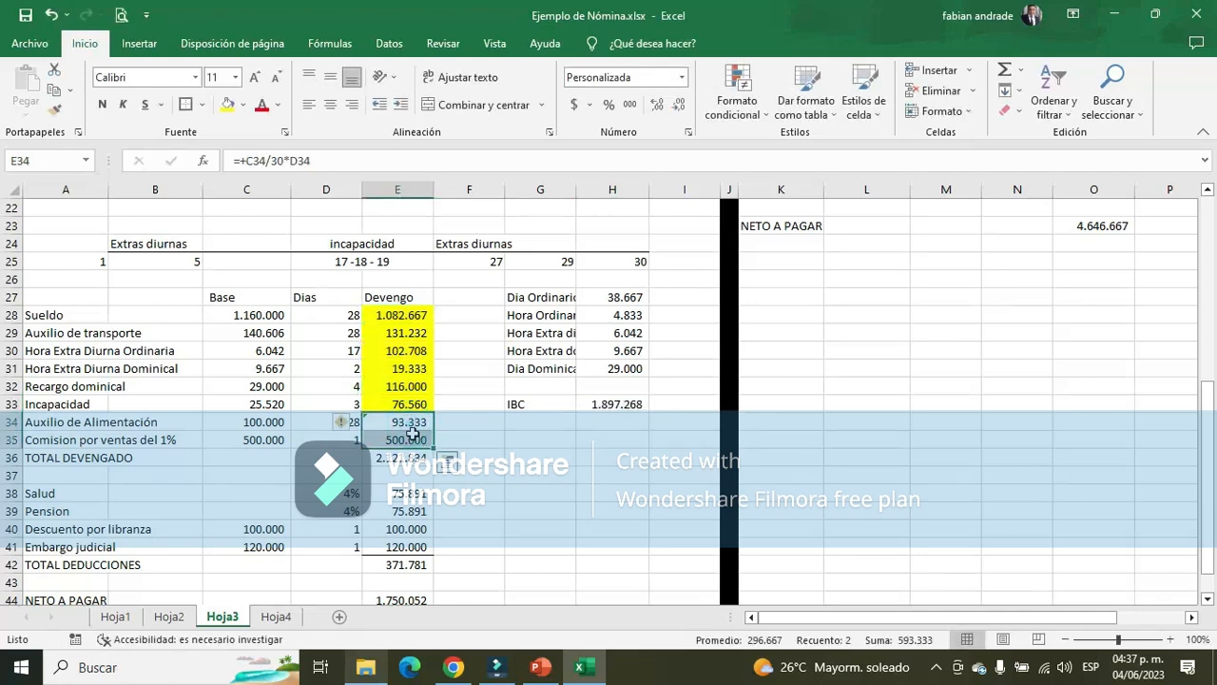
Calculate the Vendedor's IBC in L5 of Hoja2 with the formula +E5+G5+H5+I5+500000
click(169, 616)
click(683, 282)
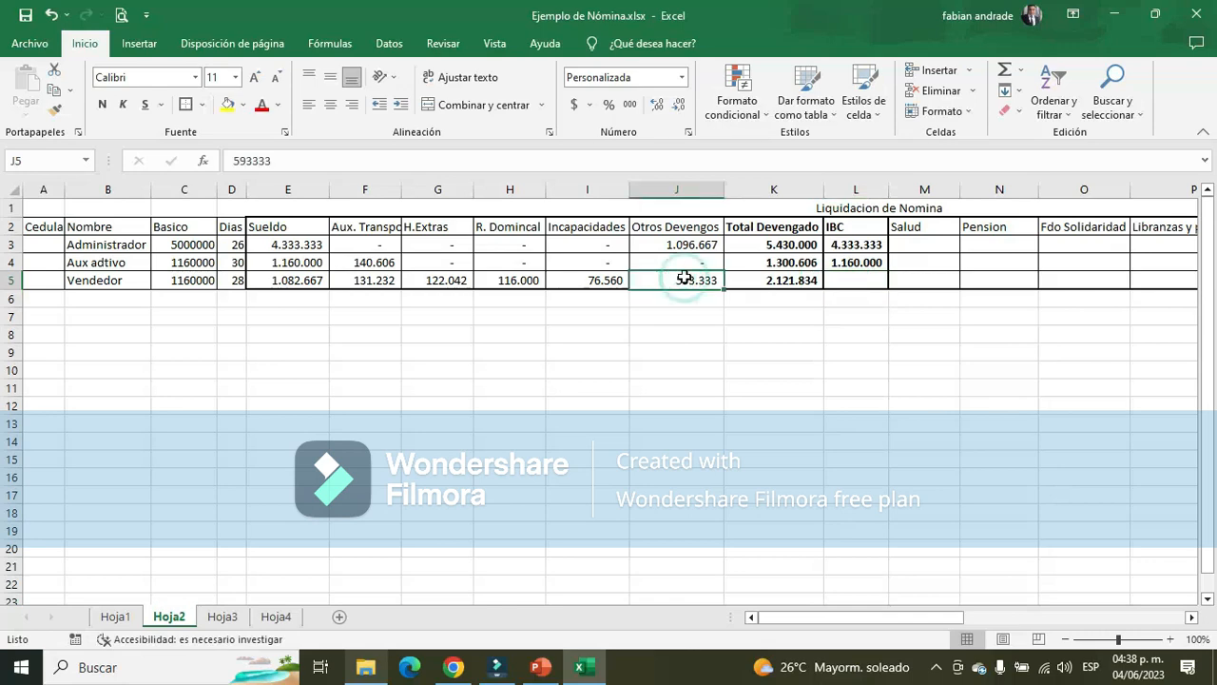
click(855, 274)
text(+)
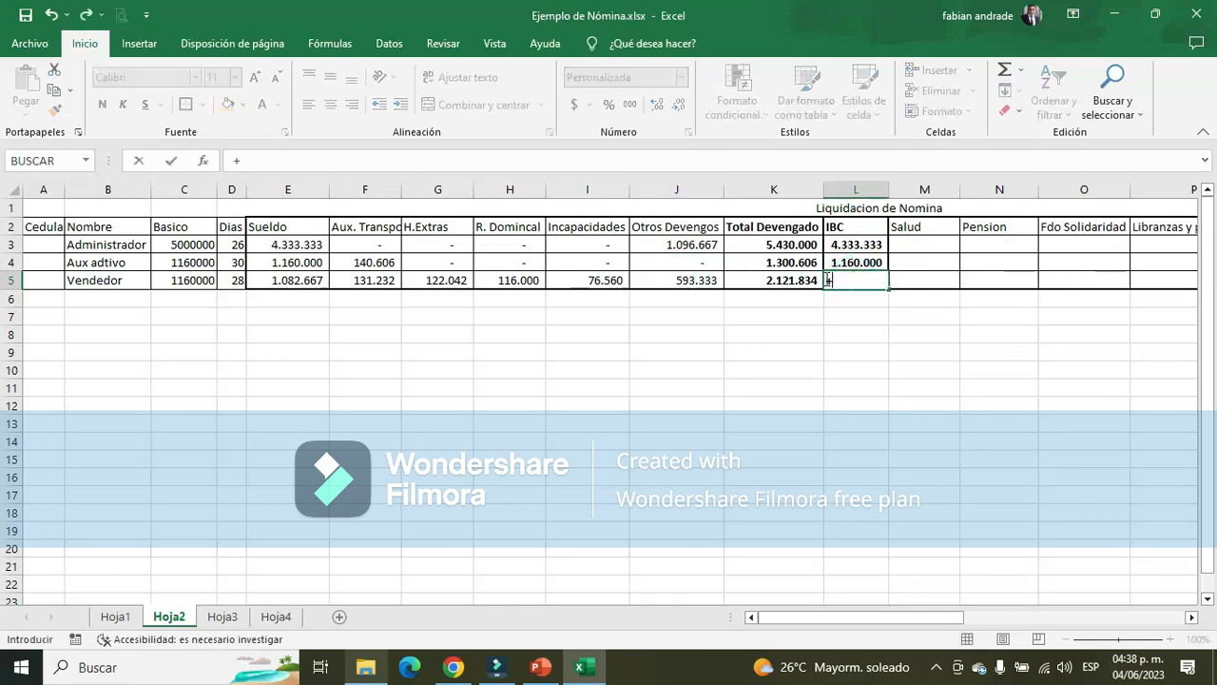
click(290, 281)
text(+)
click(442, 281)
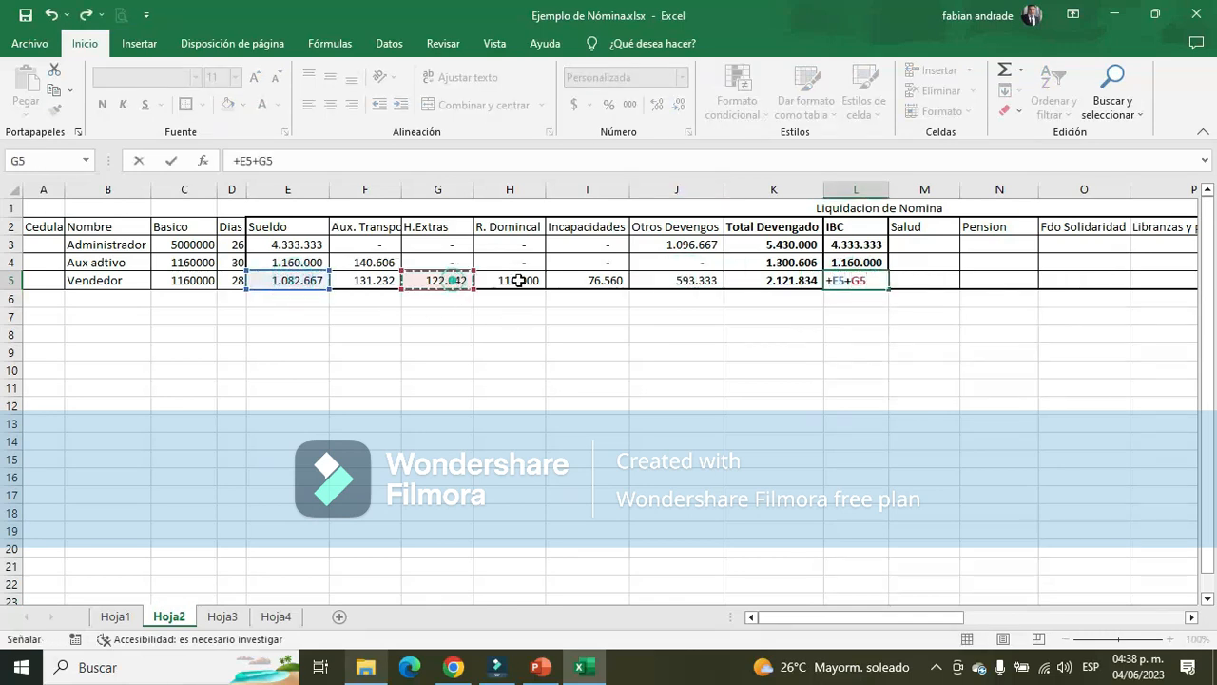
text(+)
click(522, 282)
text(+H5+)
click(595, 283)
text(+H5+I5+500)
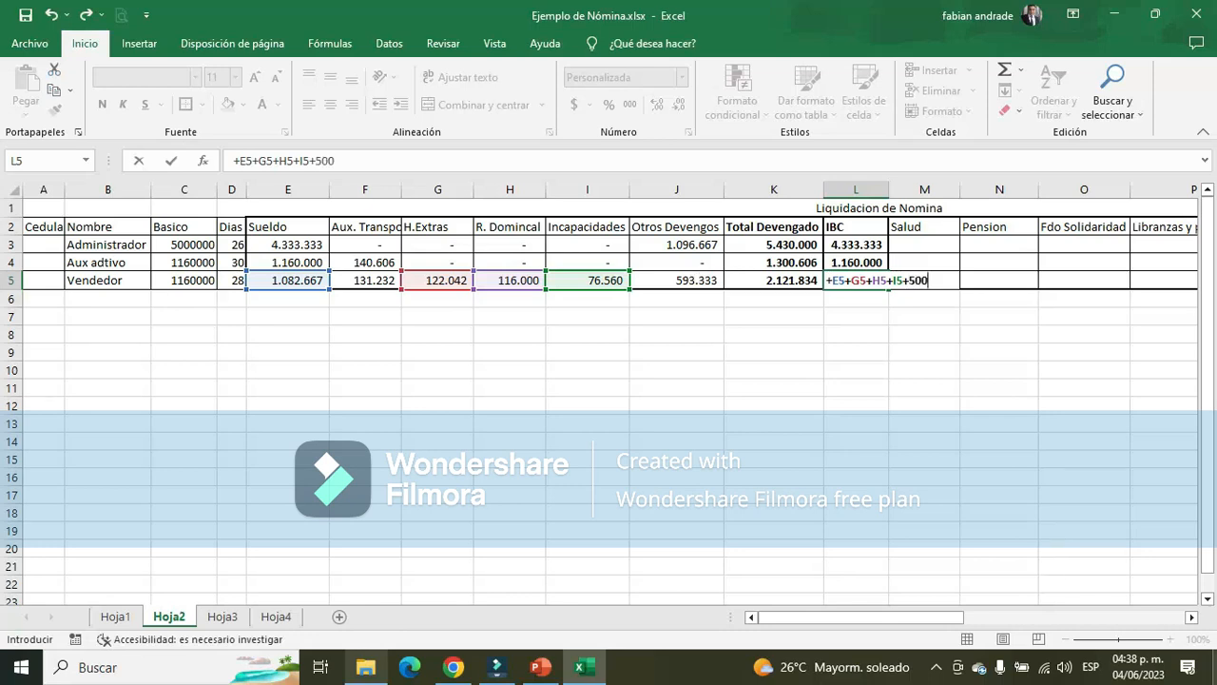
text(000)
key(ctrl+Return)
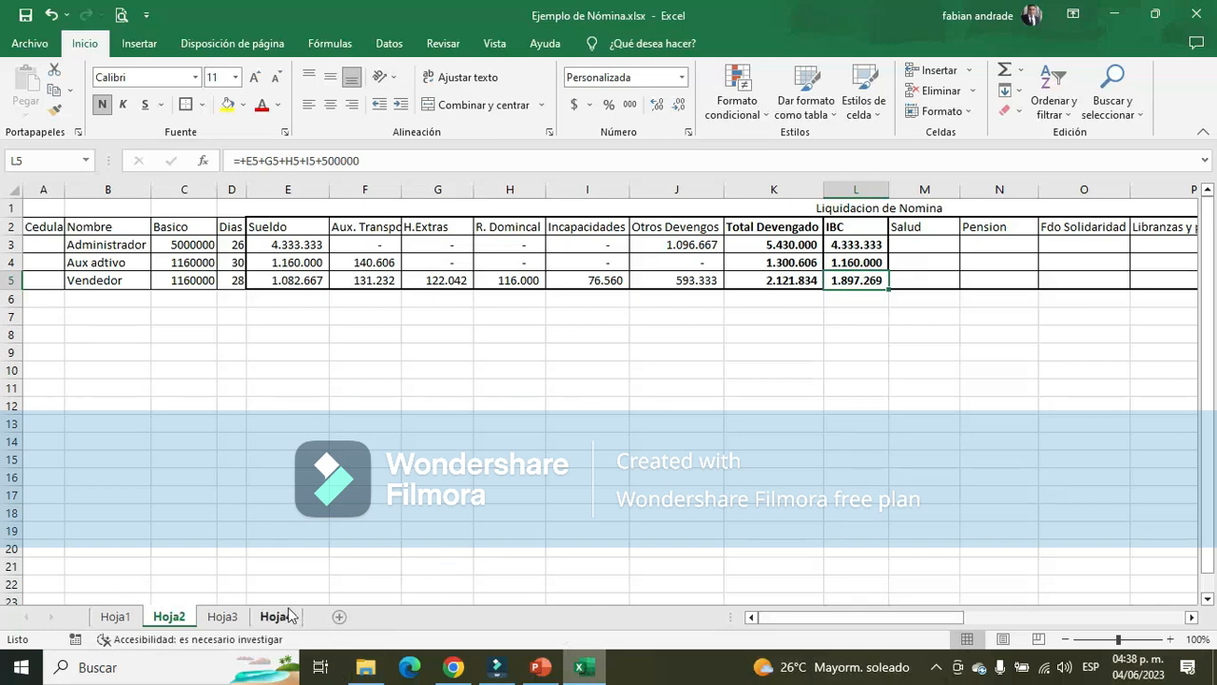
Copy the Vendedor's IBC from H33 of Hoja3 and paste it as a value into L5 of Hoja2
click(222, 616)
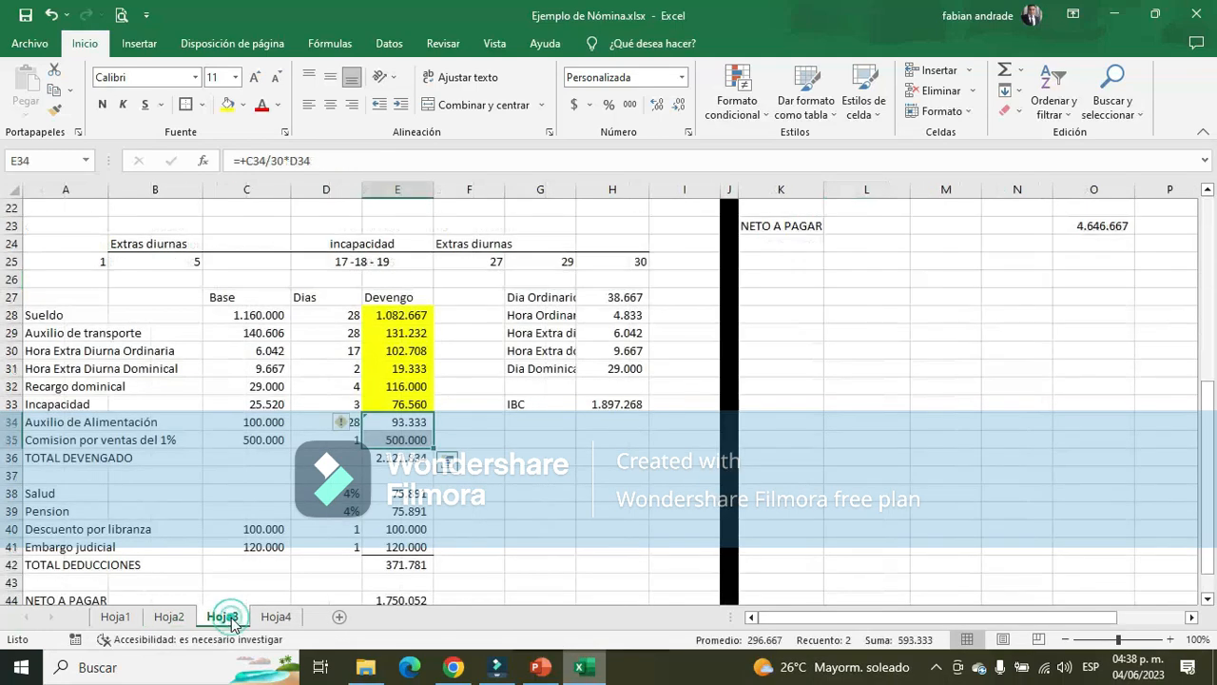
click(617, 404)
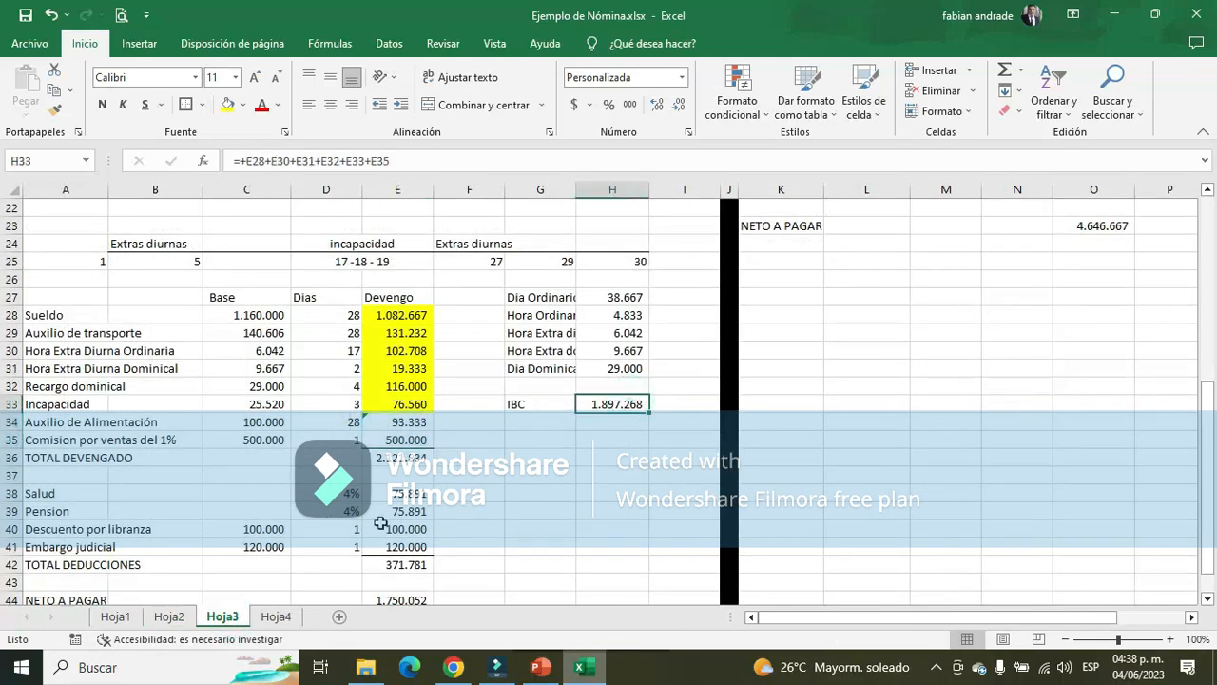
key(ctrl+c)
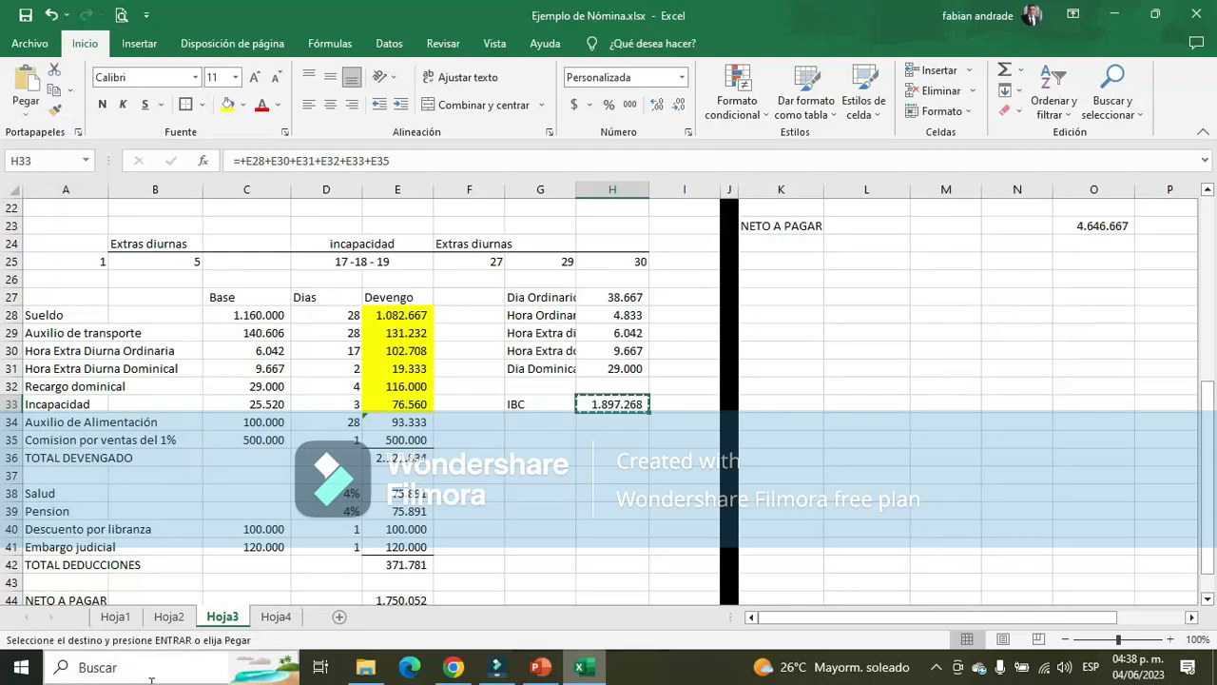
click(169, 617)
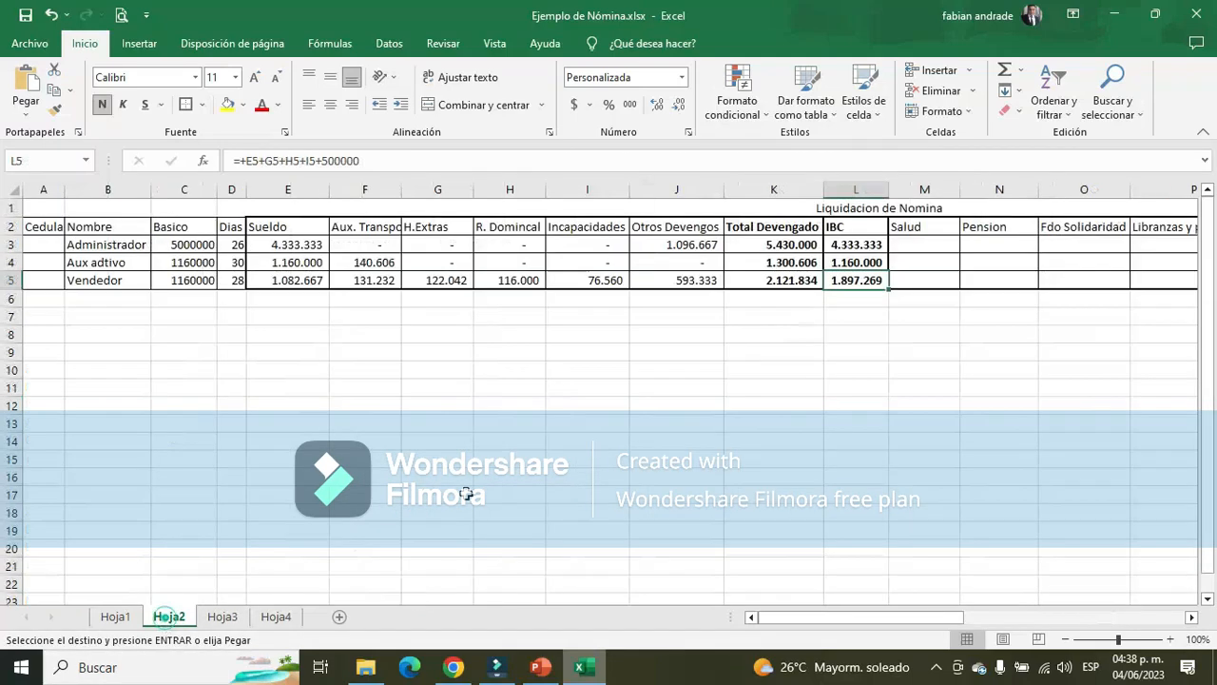
right_click(869, 282)
click(941, 322)
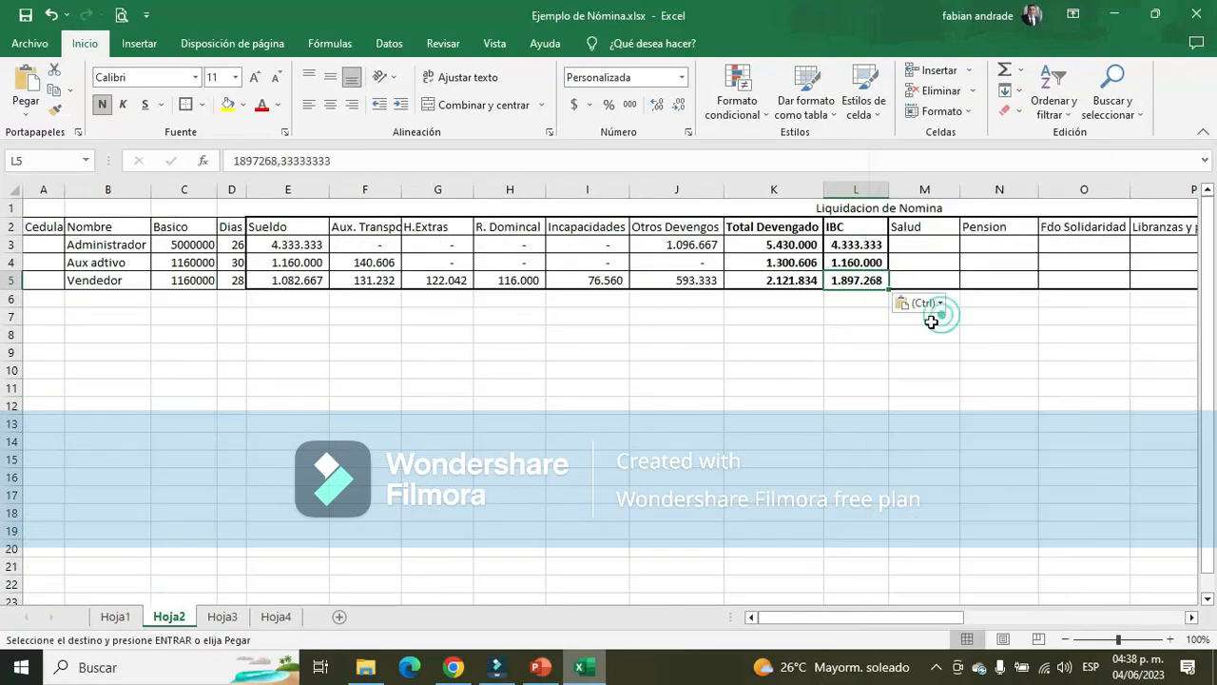
click(850, 345)
Remove the decimals from the Vendedor's IBC in L5, making it 1897268
click(865, 264)
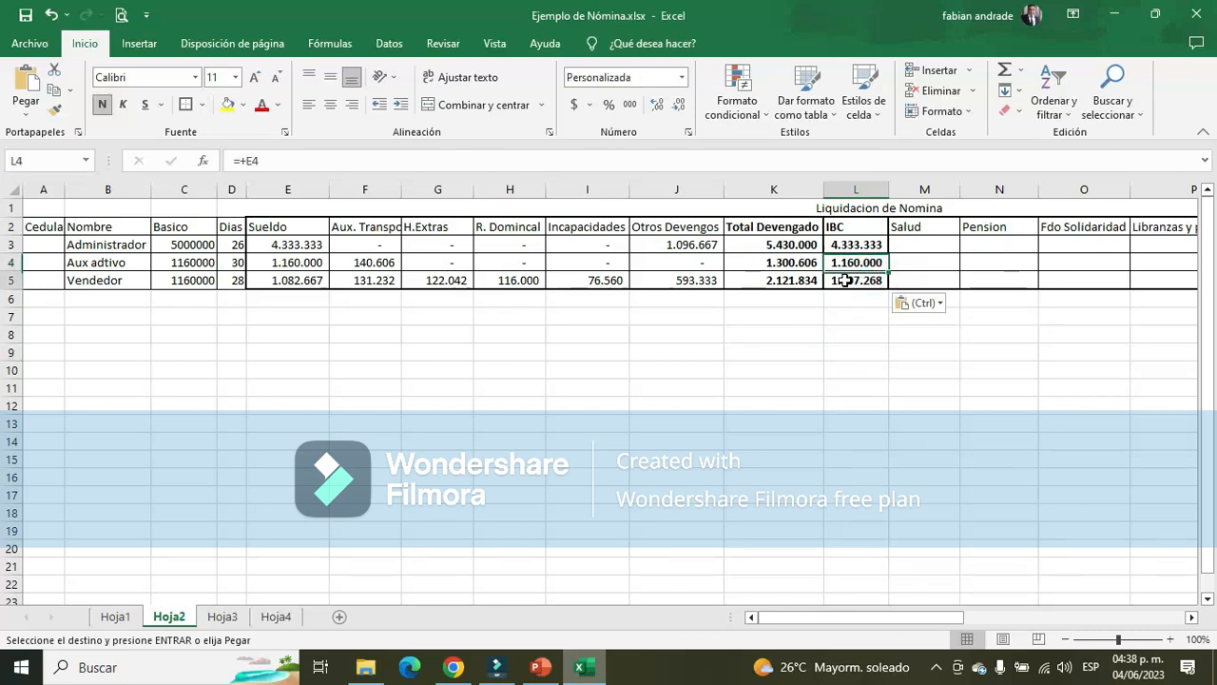
click(846, 281)
drag(281, 159, 333, 159)
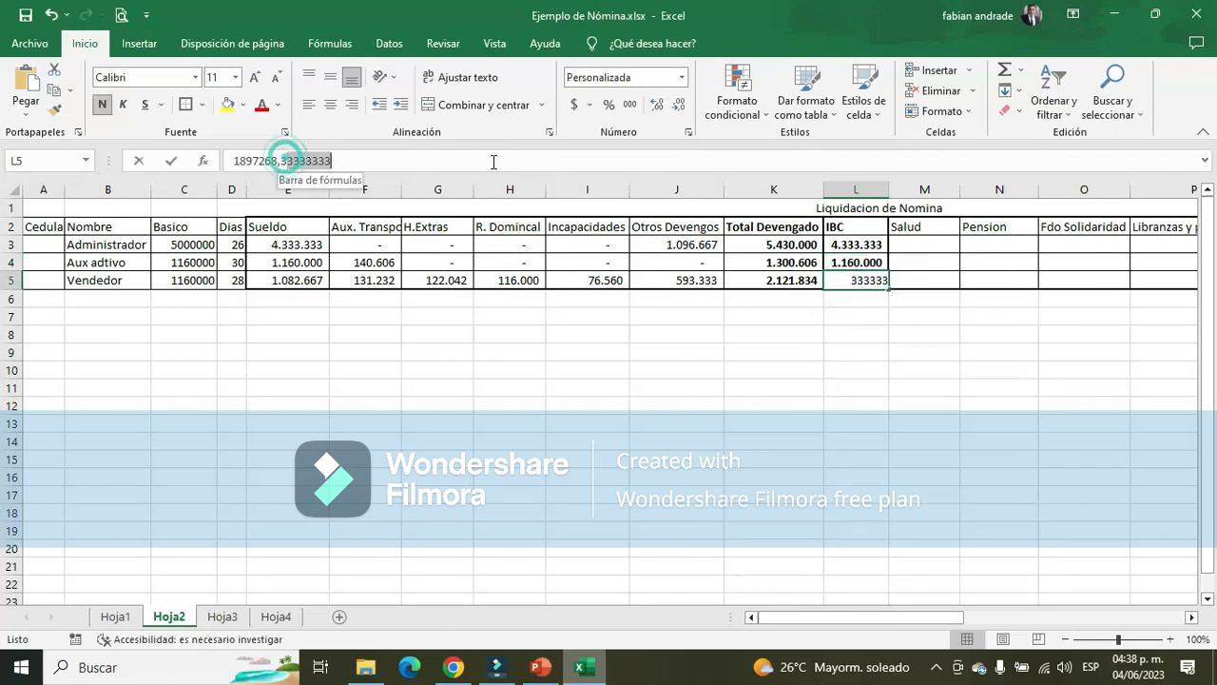
key(BackSpace)
key(Return)
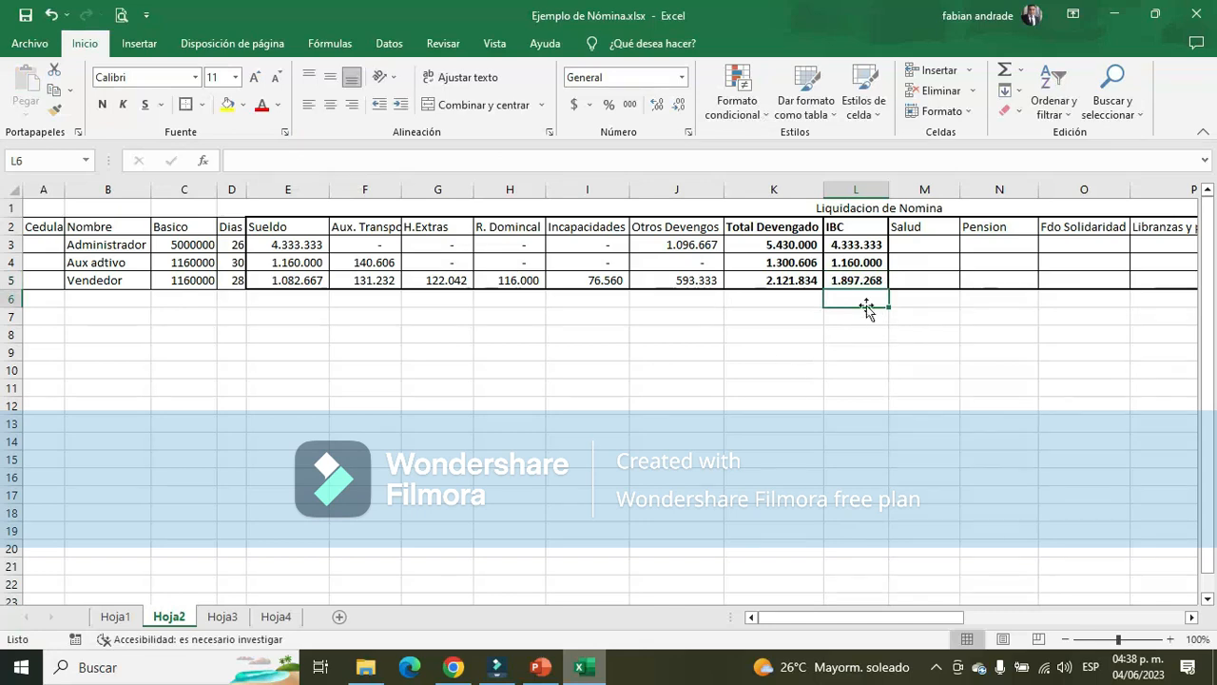
click(765, 279)
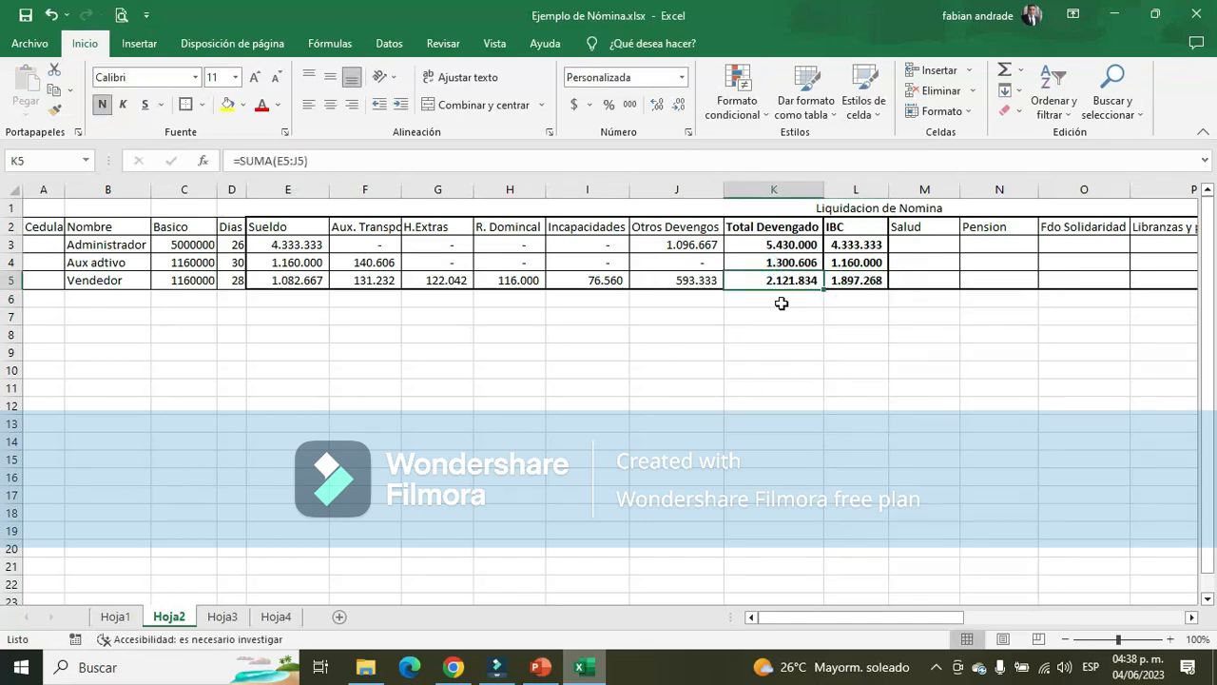
click(856, 280)
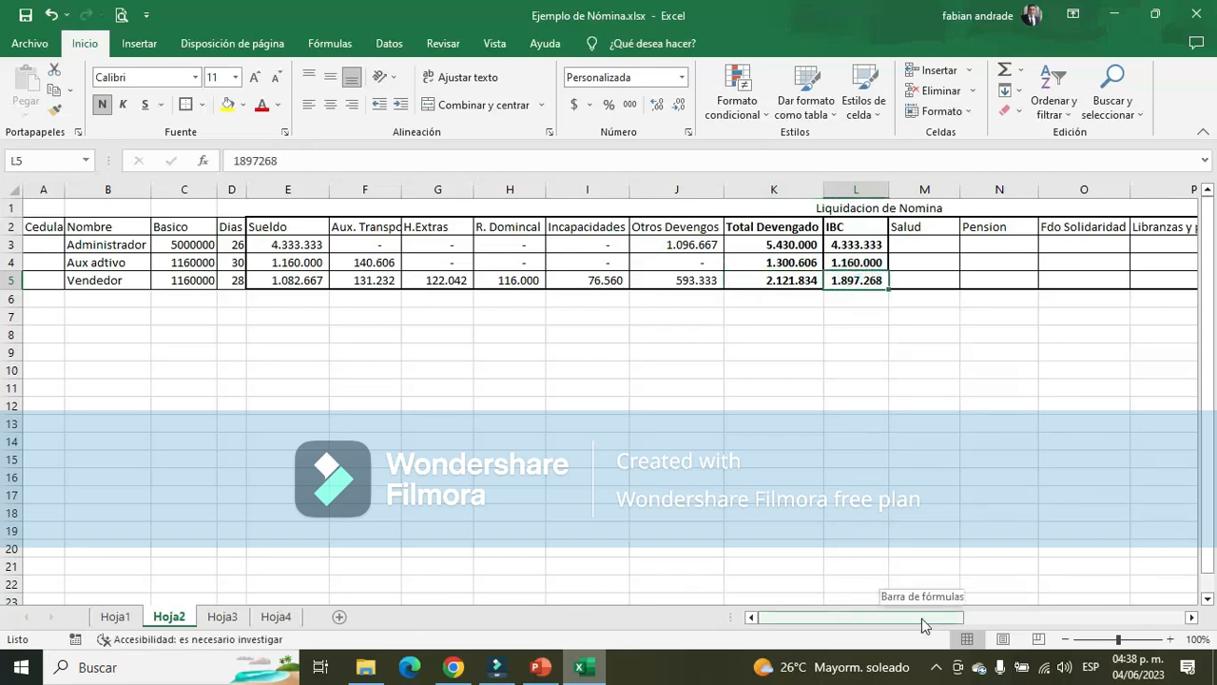
mouse_move(922, 618)
mouse_down()
mouse_move(960, 618)
mouse_move(915, 618)
mouse_up()
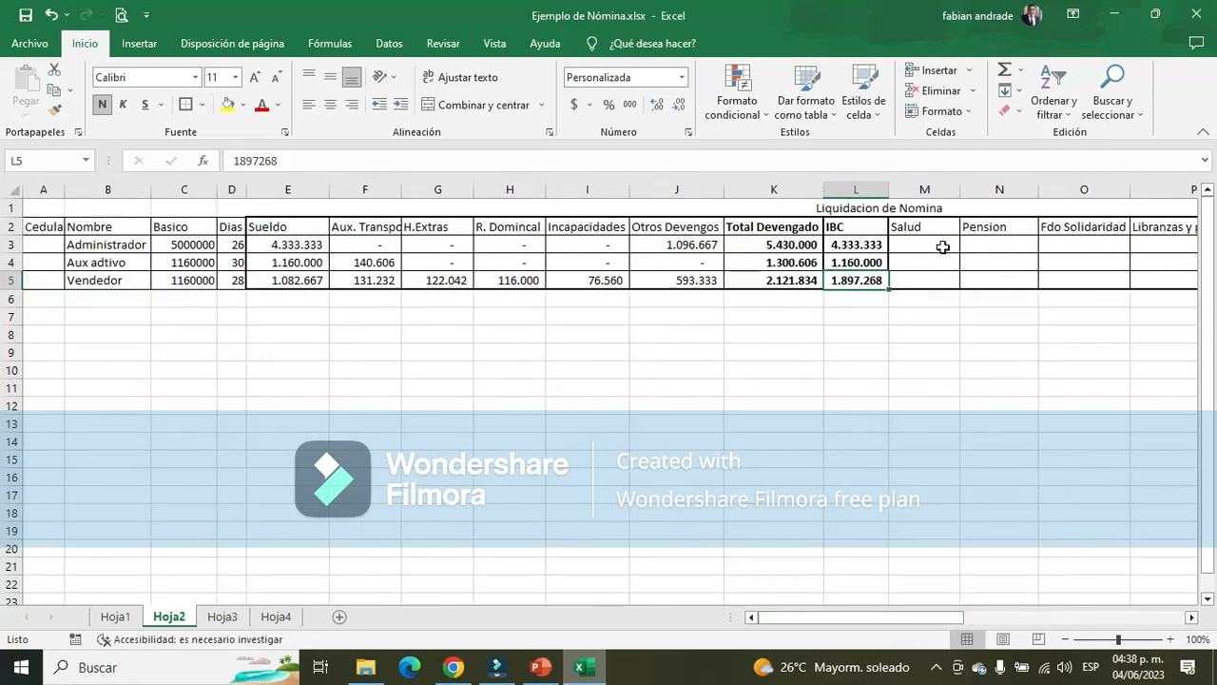
Calculate the Administrador's Salud deduction in M3 of Hoja2 as 4% of the IBC with the formula +L3*4%
click(1102, 227)
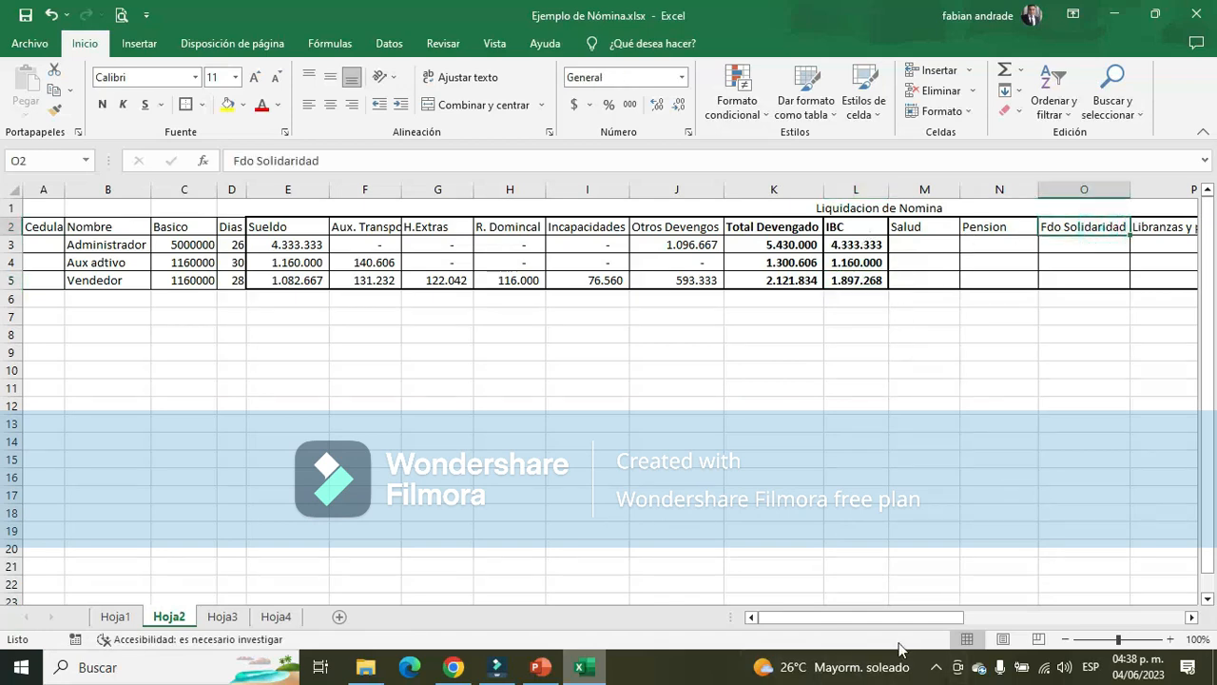
drag(909, 617, 1008, 613)
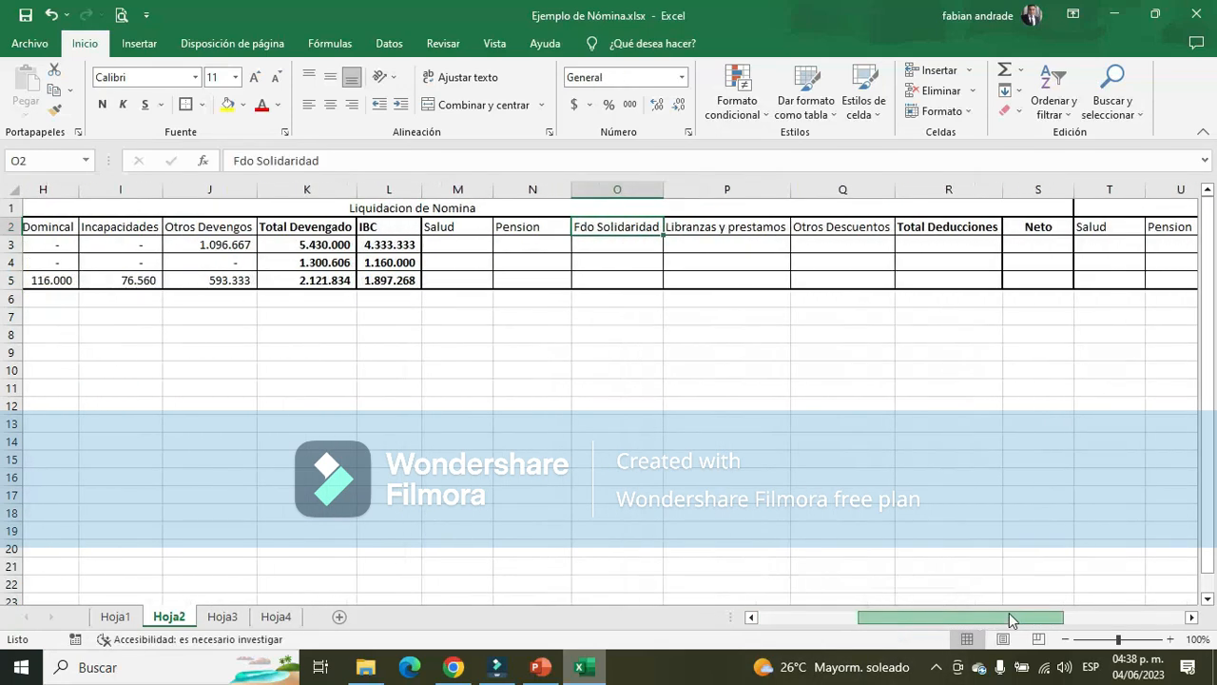
click(439, 245)
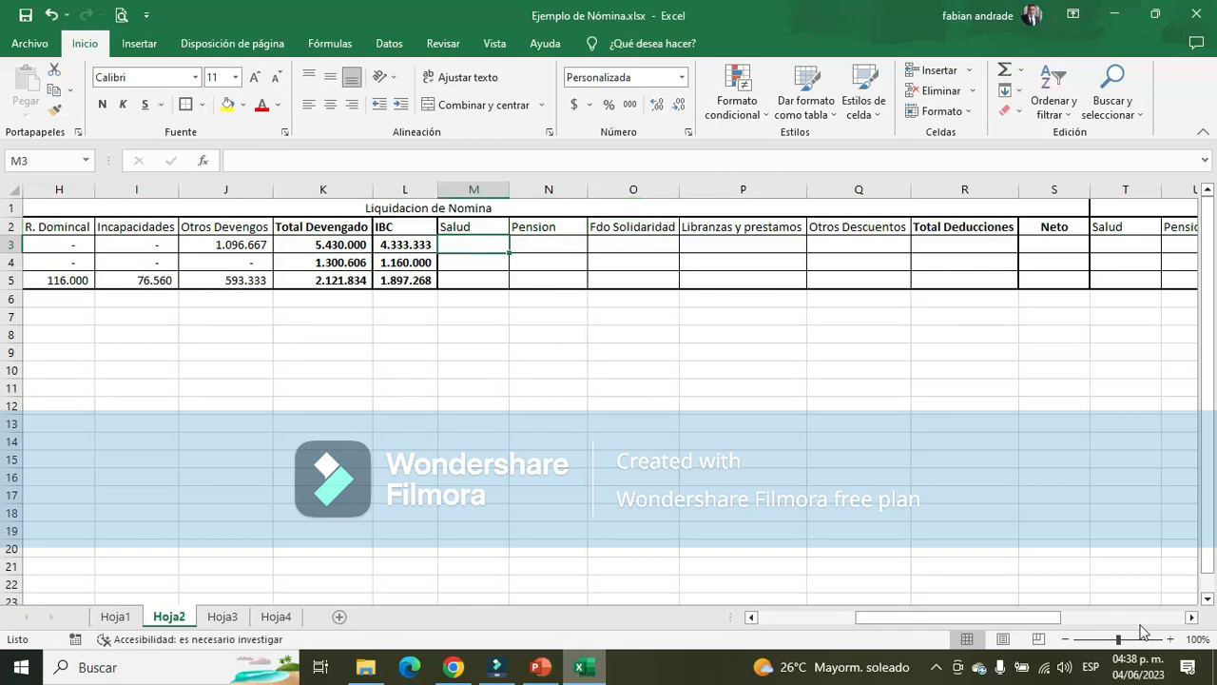
text(+L3)
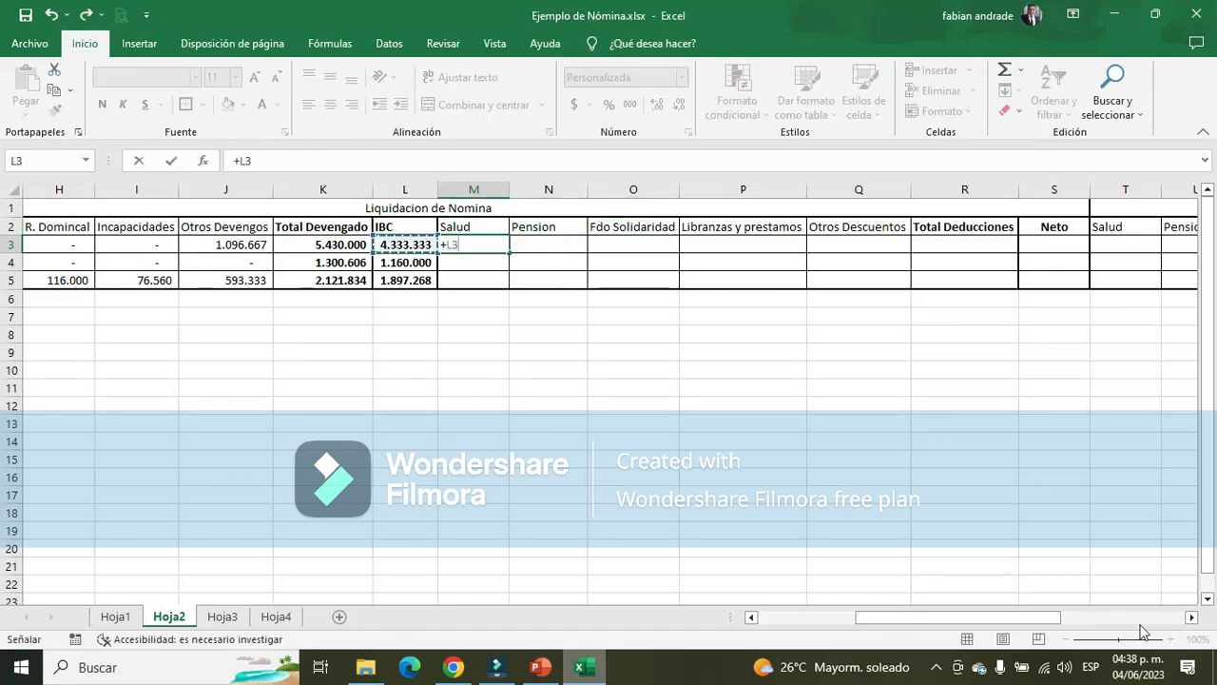
text(*4%)
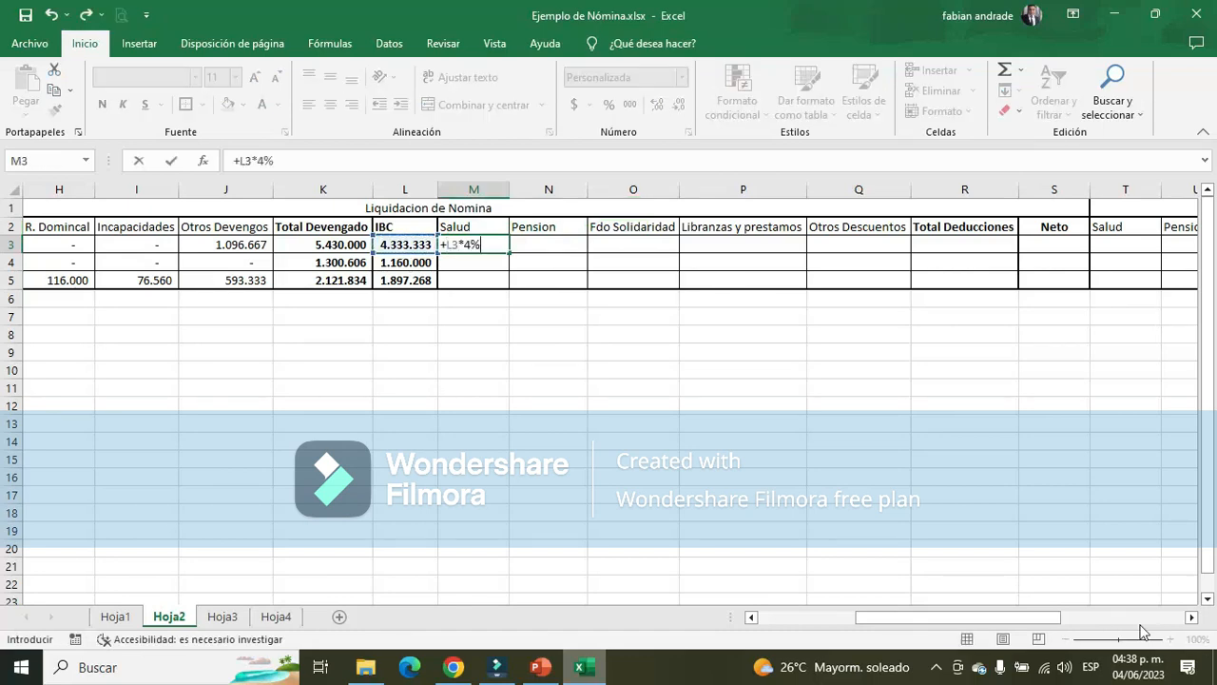
key(Return)
Calculate the Administrador's Pension deduction in N3 as 4% of the IBC with the formula +L3*4%
key(Up)
key(Right)
text(+)
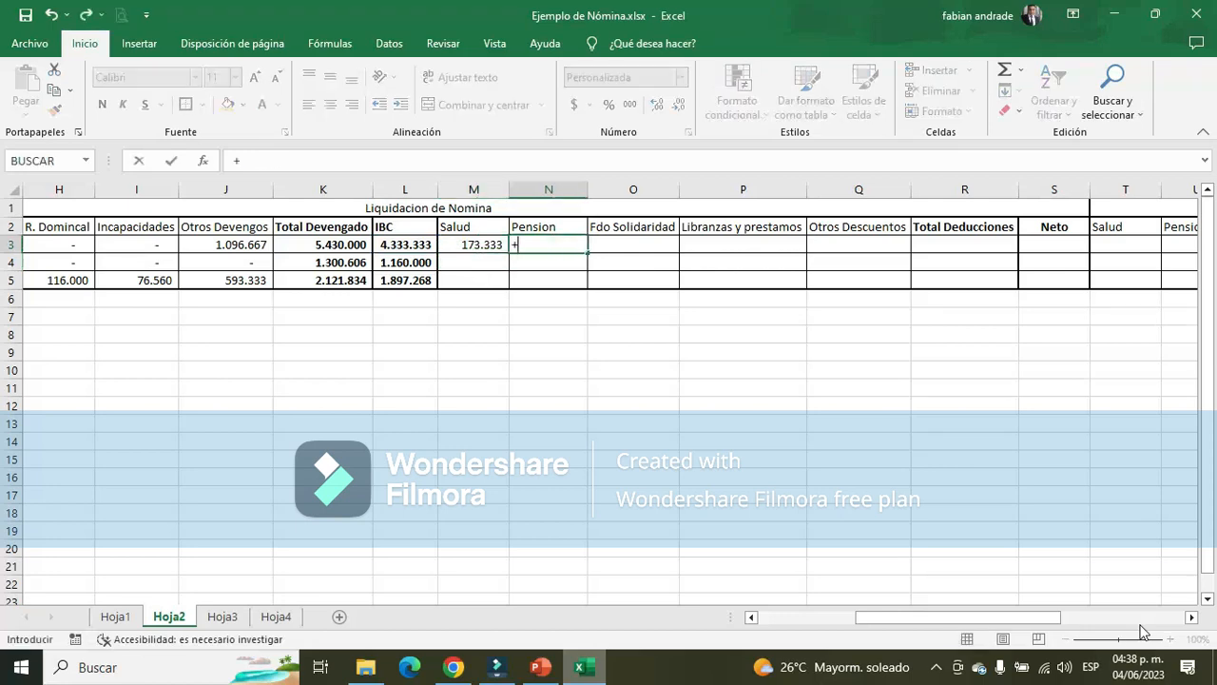
key(Left)
key(Left)
text(*4)
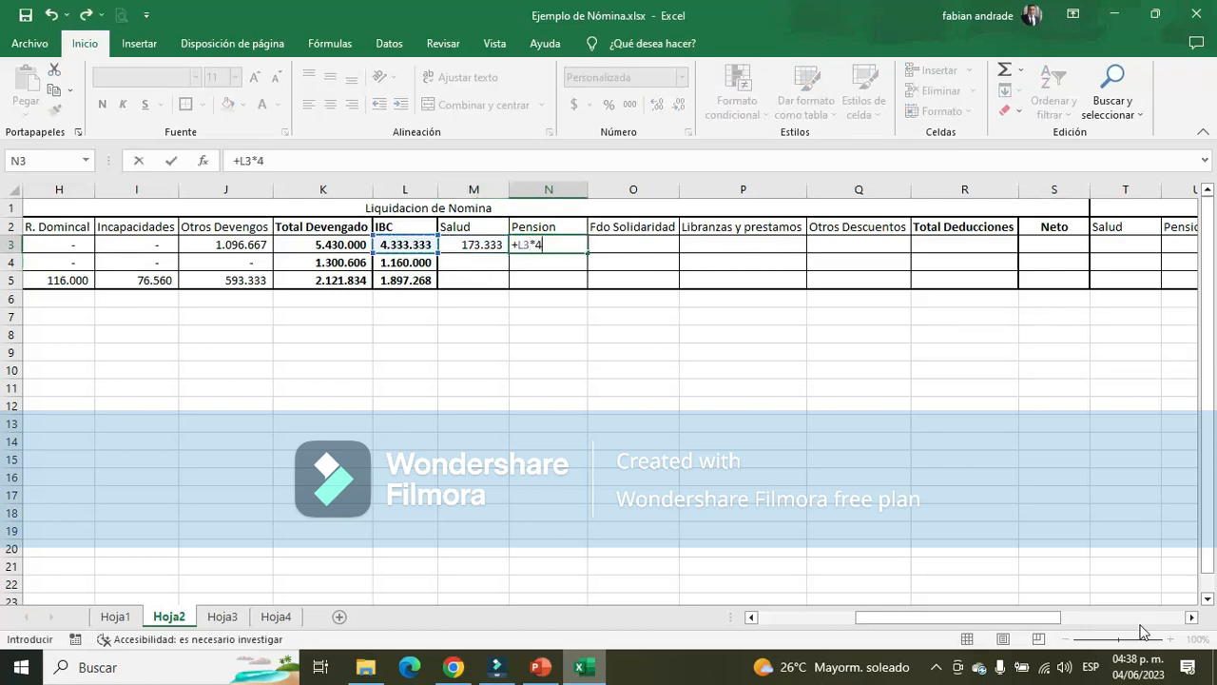
text(%)
key(Return)
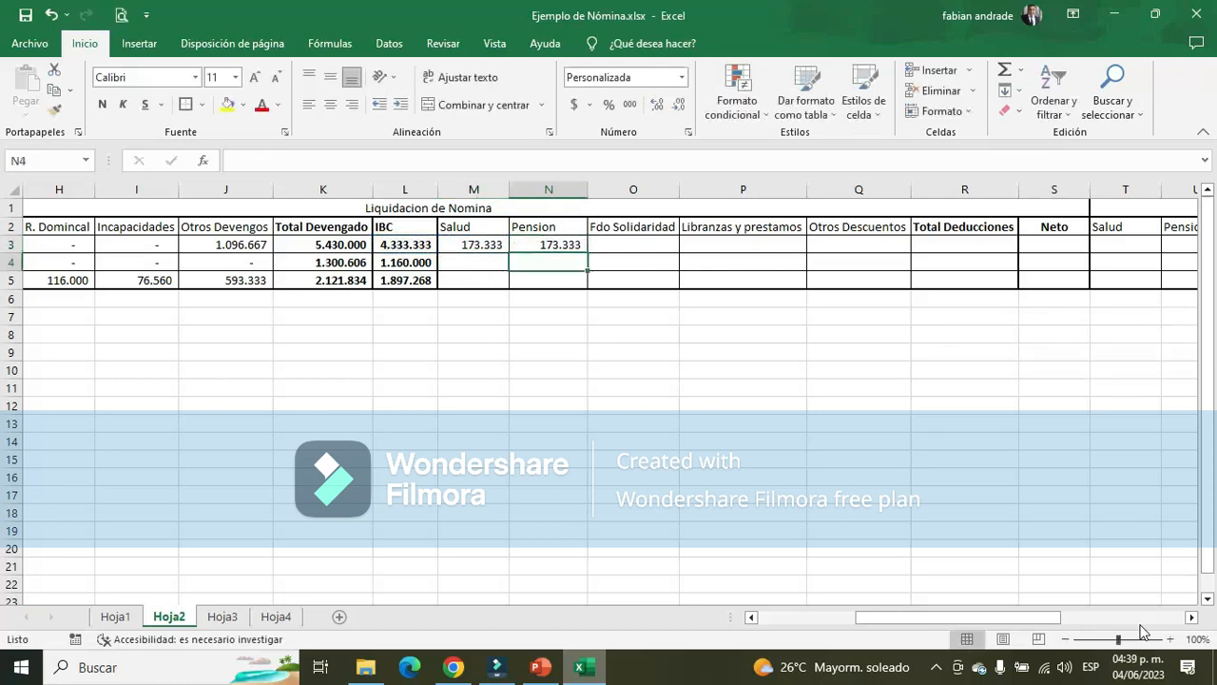
Calculate the Administrador's Fdo Solidaridad deduction in O3 as 2% of the IBC with the formula +L3*2%
key(Up)
key(Right)
text(+)
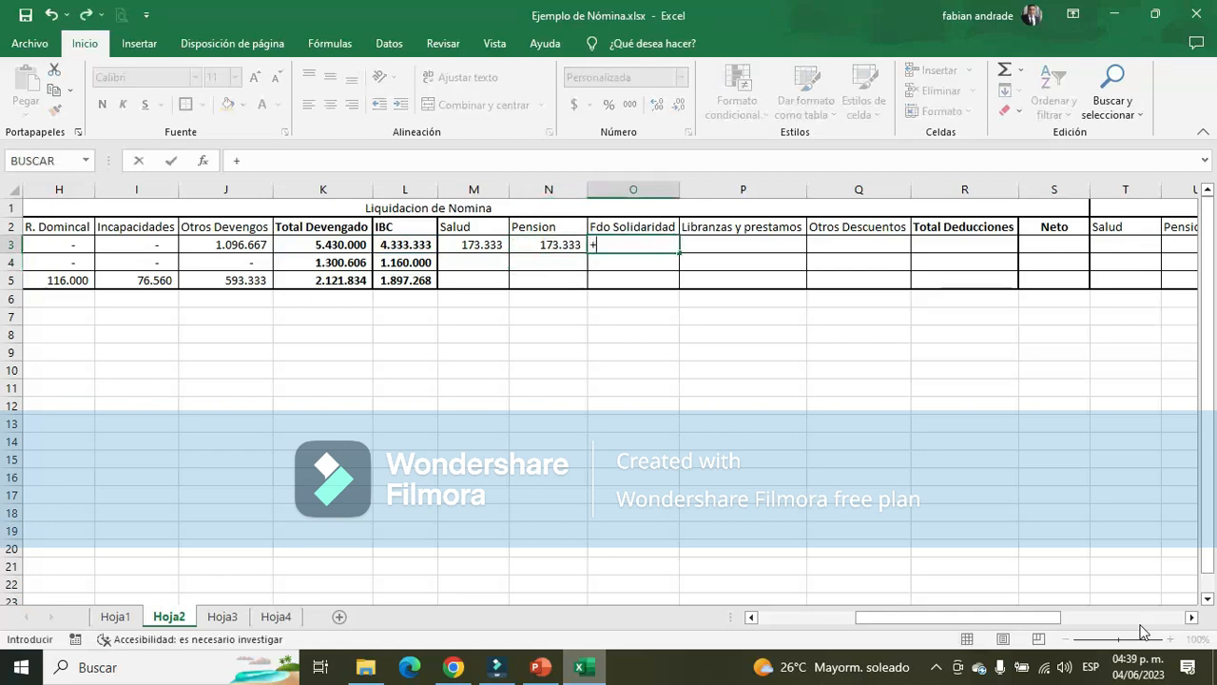
key(Left)
key(Left)
key(Left)
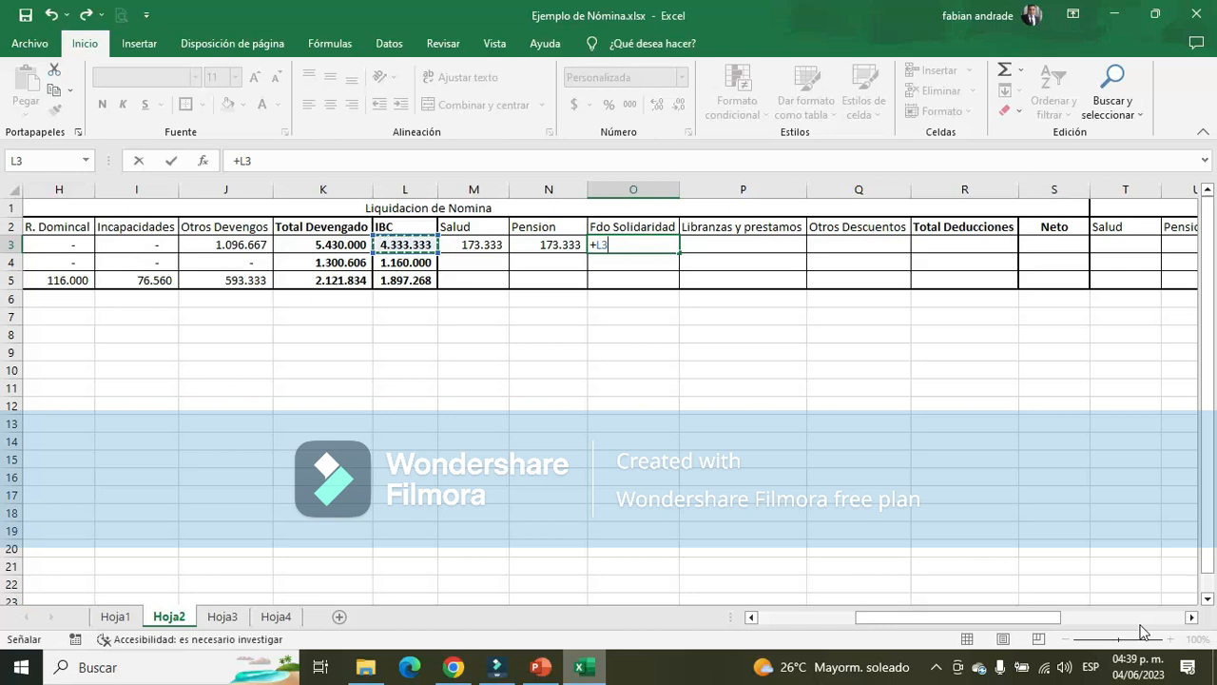
text(*2%)
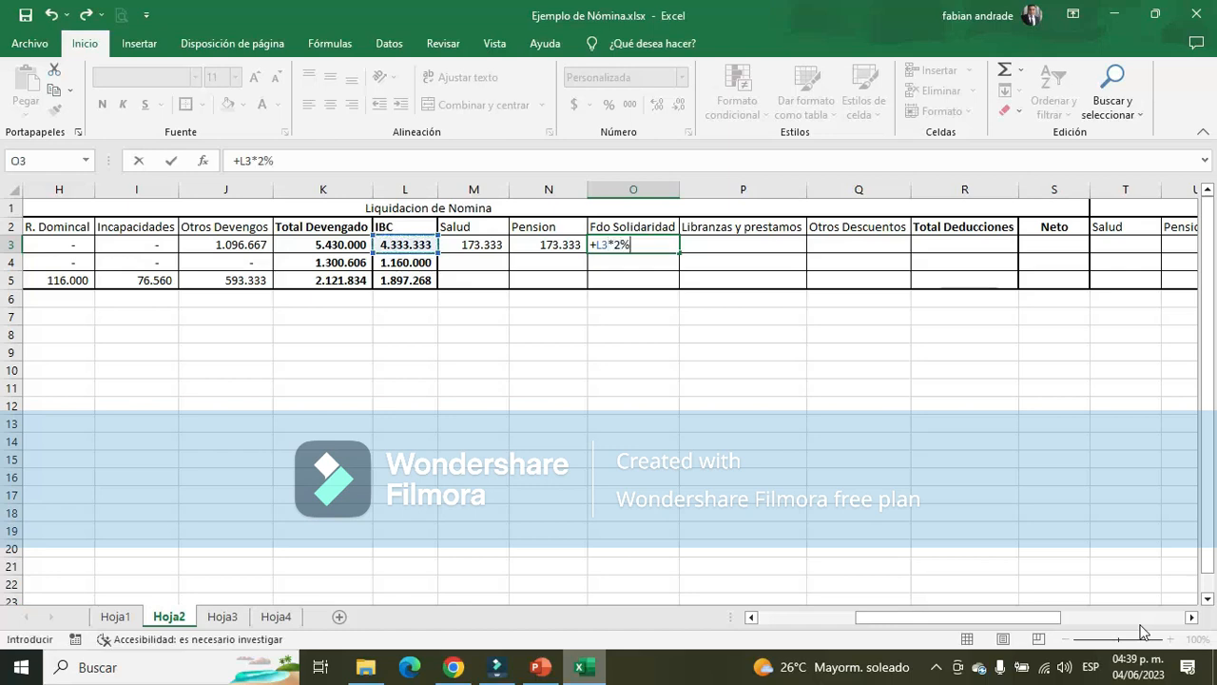
key(Return)
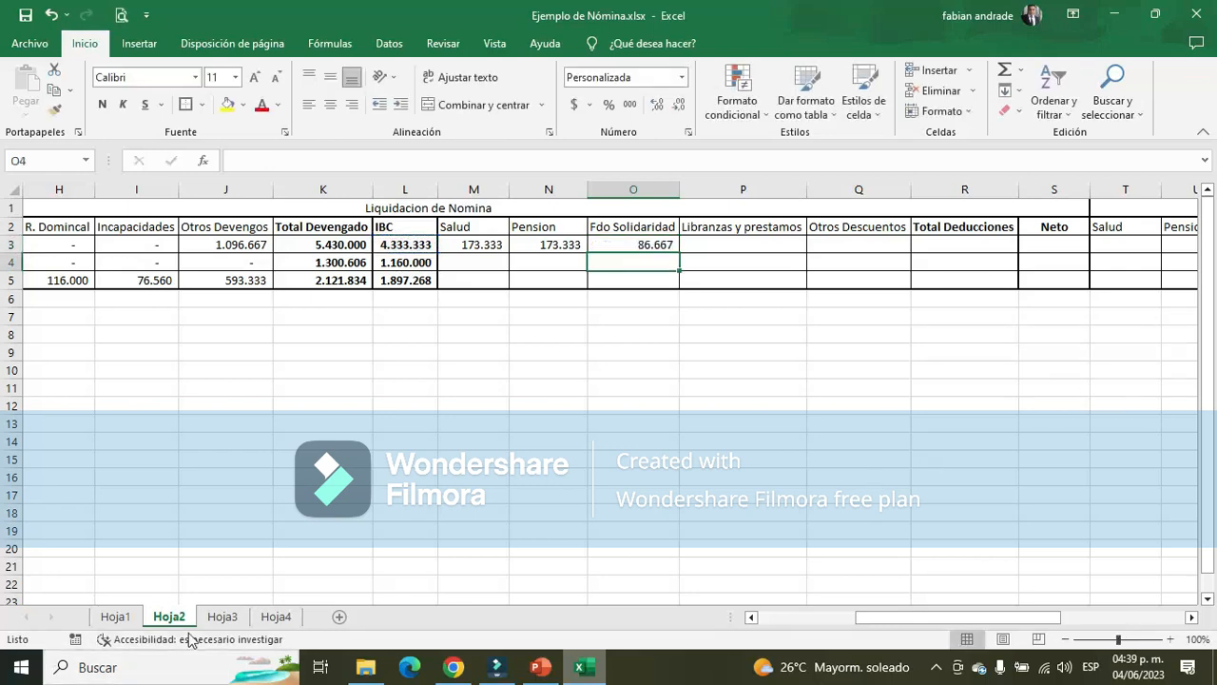
Calculate four times the 1160000 minimum wage in R12 of Hoja3, above the Administrador's IBC, with the formula +1160000*4
click(220, 616)
drag(1040, 618, 1175, 601)
scroll(1112, 466, up, 6)
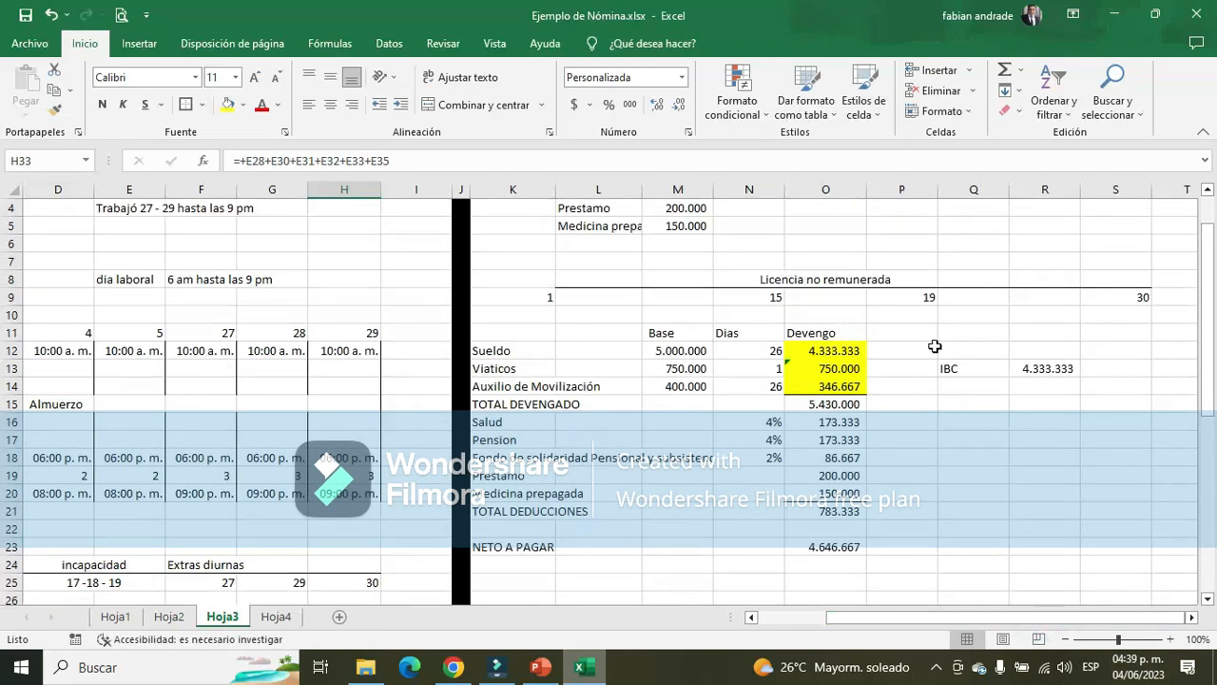
click(927, 344)
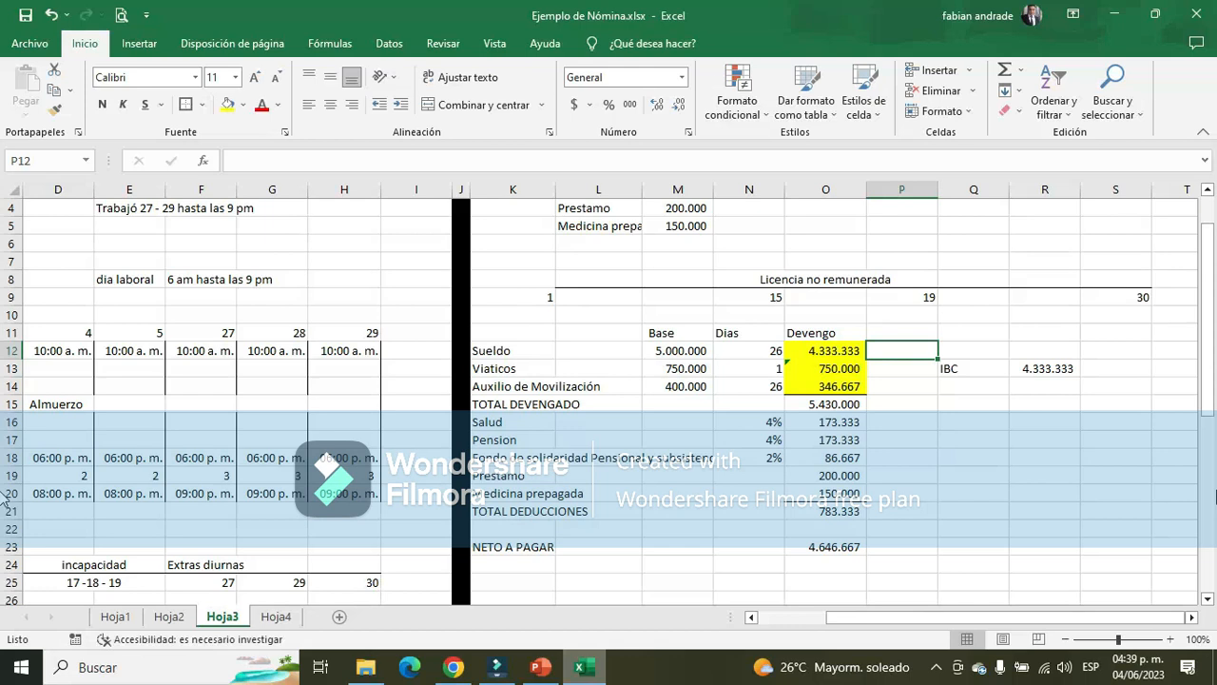
key(Left)
key(Left)
key(Left)
key(Left)
key(Left)
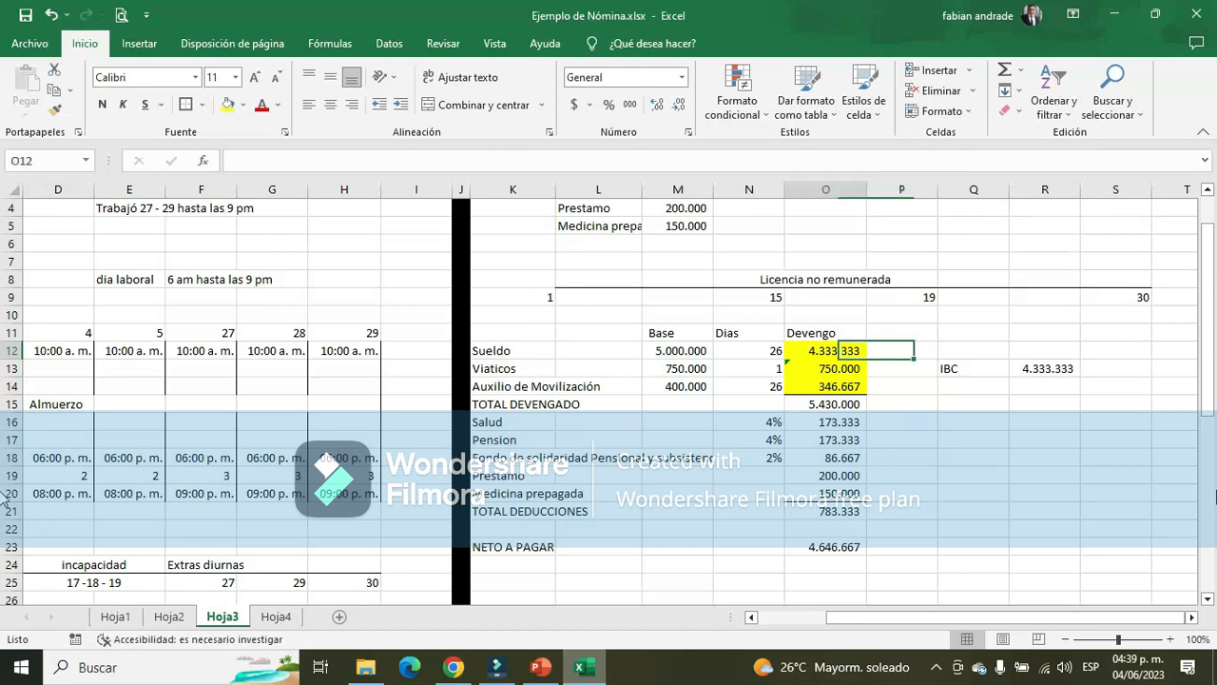
key(Right)
key(Right)
key(Right)
key(Right)
key(Right)
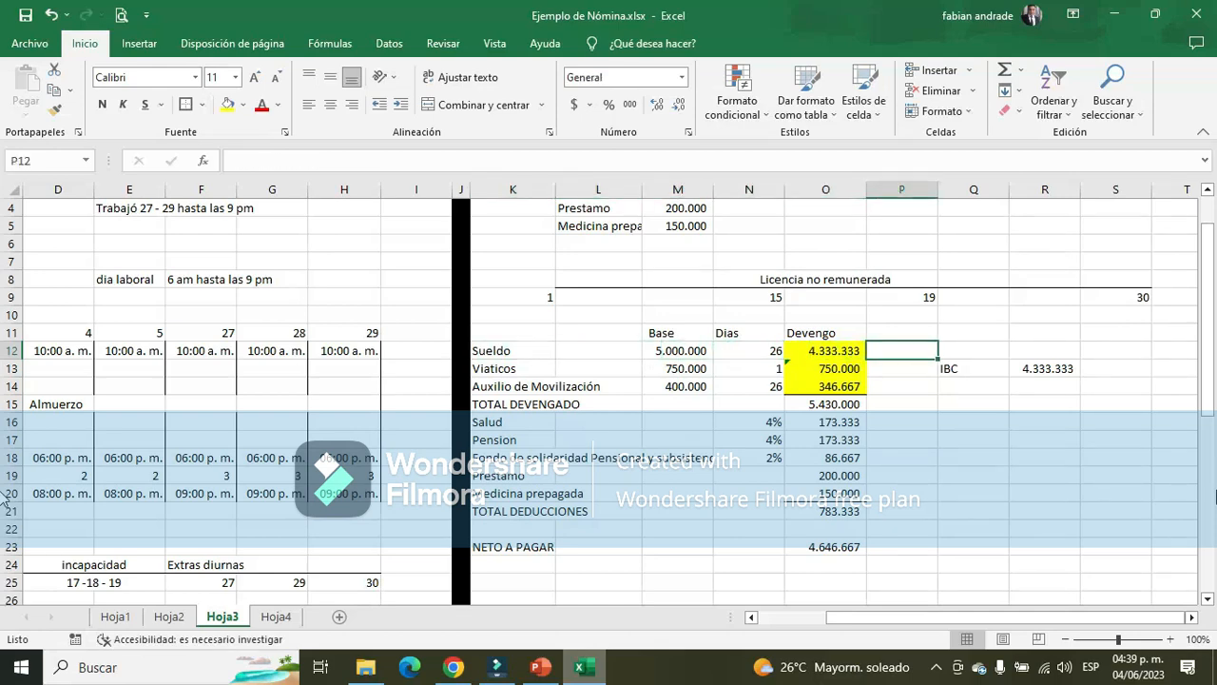
key(Right)
key(Right)
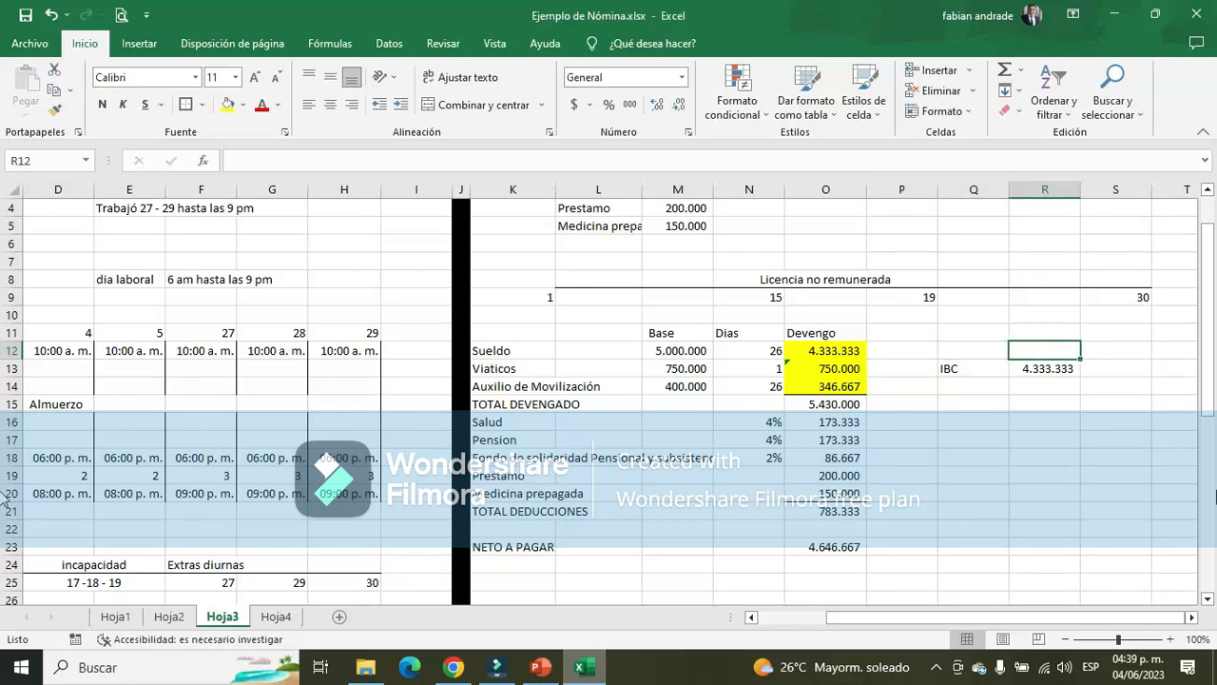
text(+116)
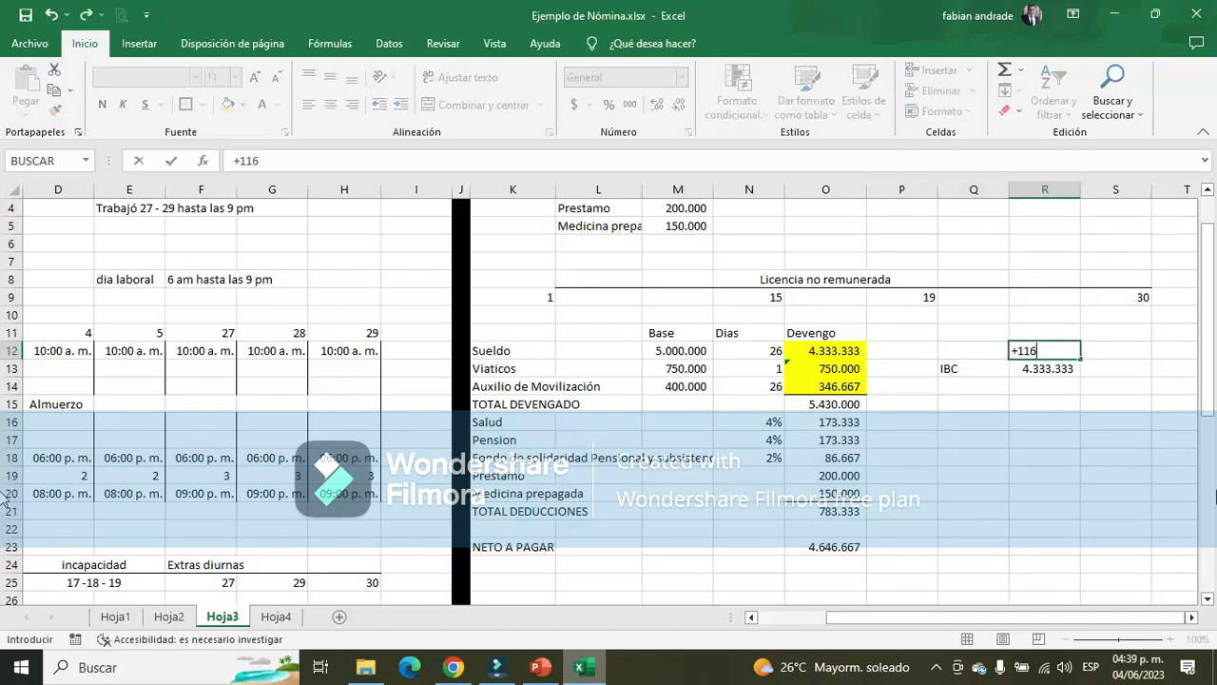
text(0000*4)
key(Return)
key(Up)
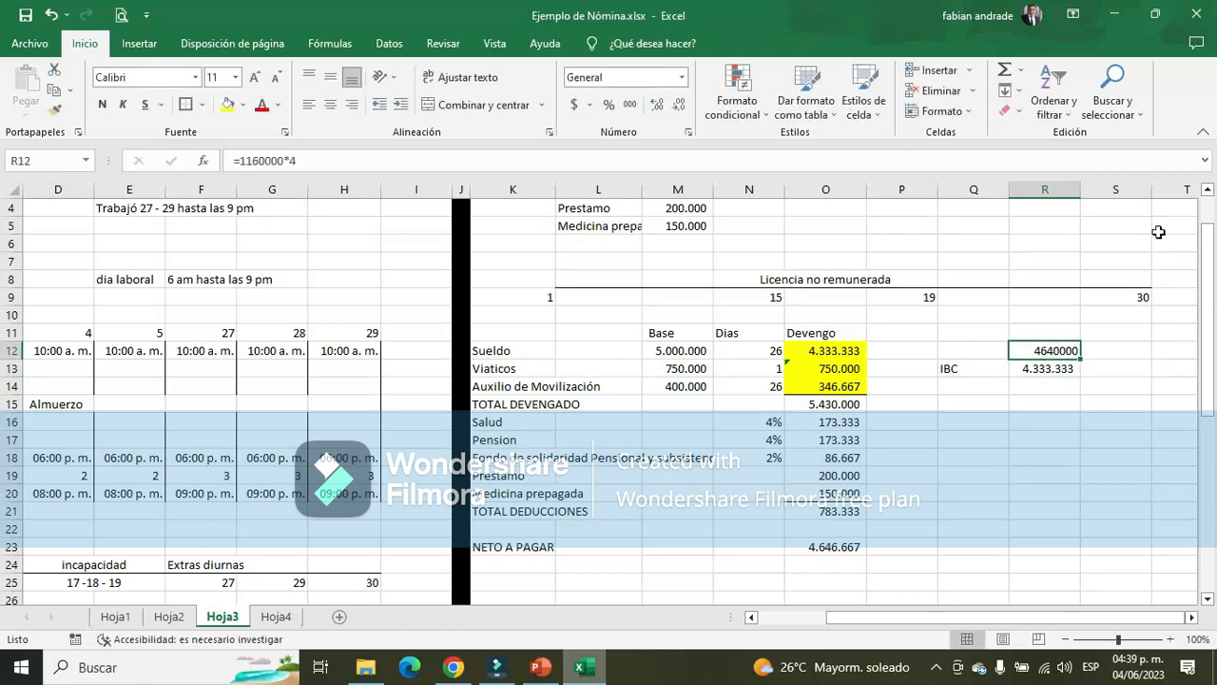
Format R12 with thousands separators and no decimals, and autofit the width of column R
click(630, 104)
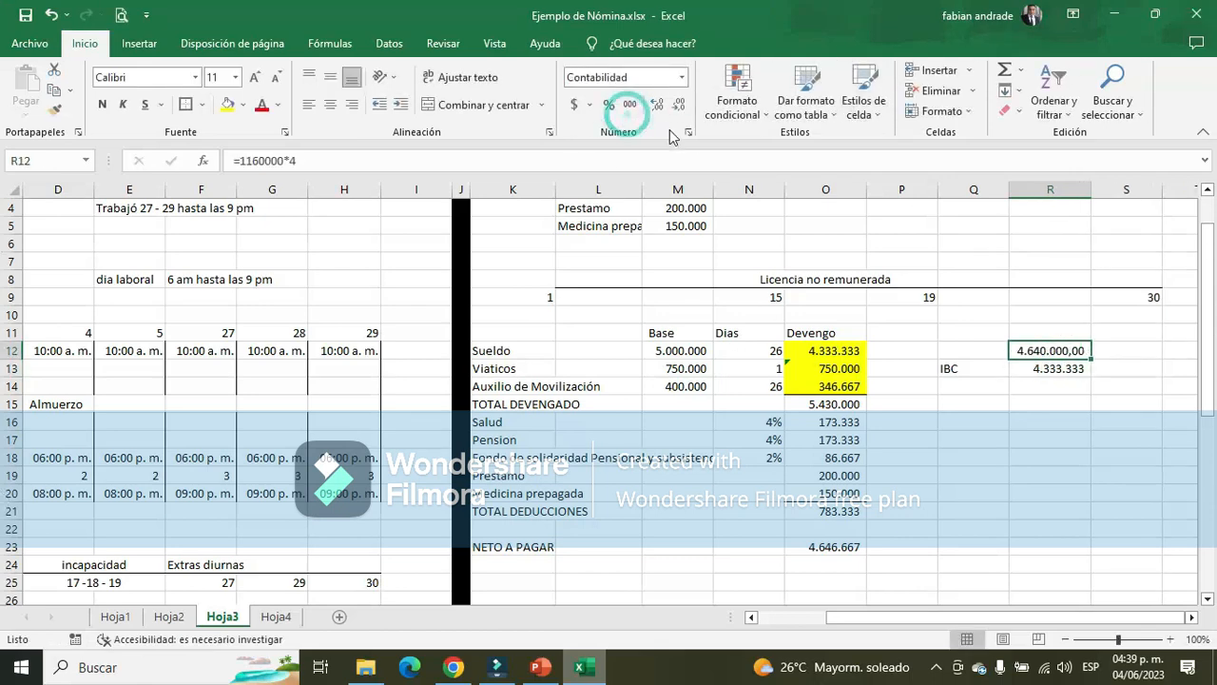
click(678, 105)
click(678, 104)
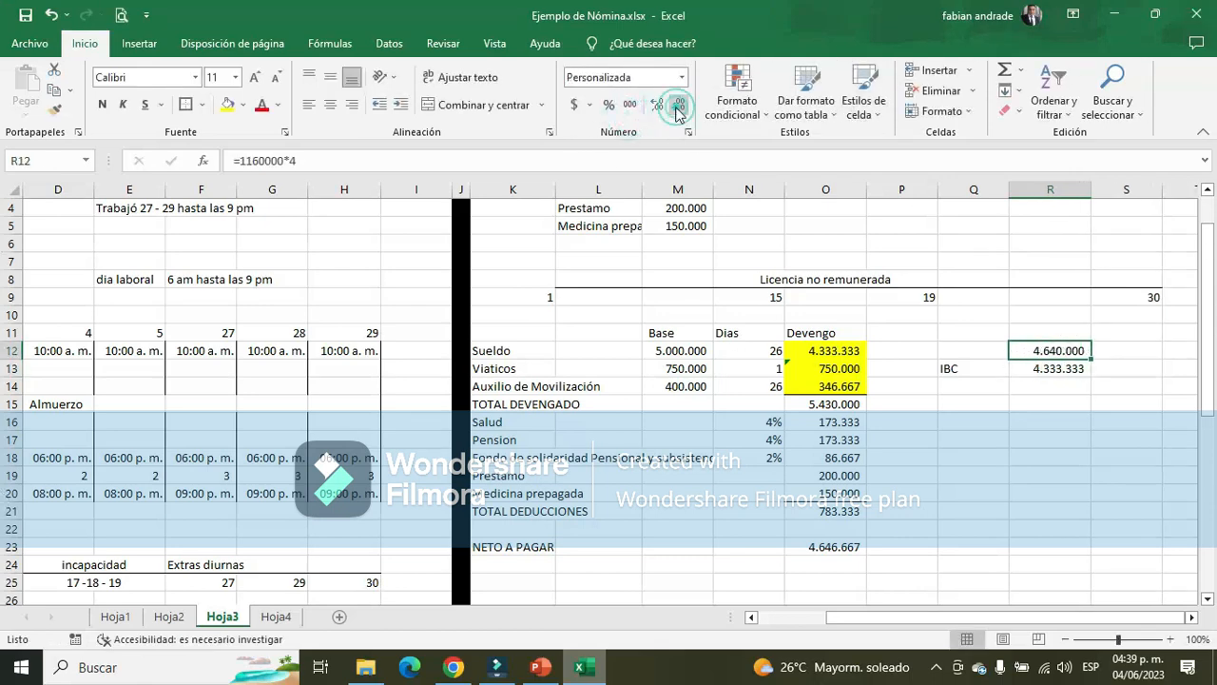
double_click(1090, 189)
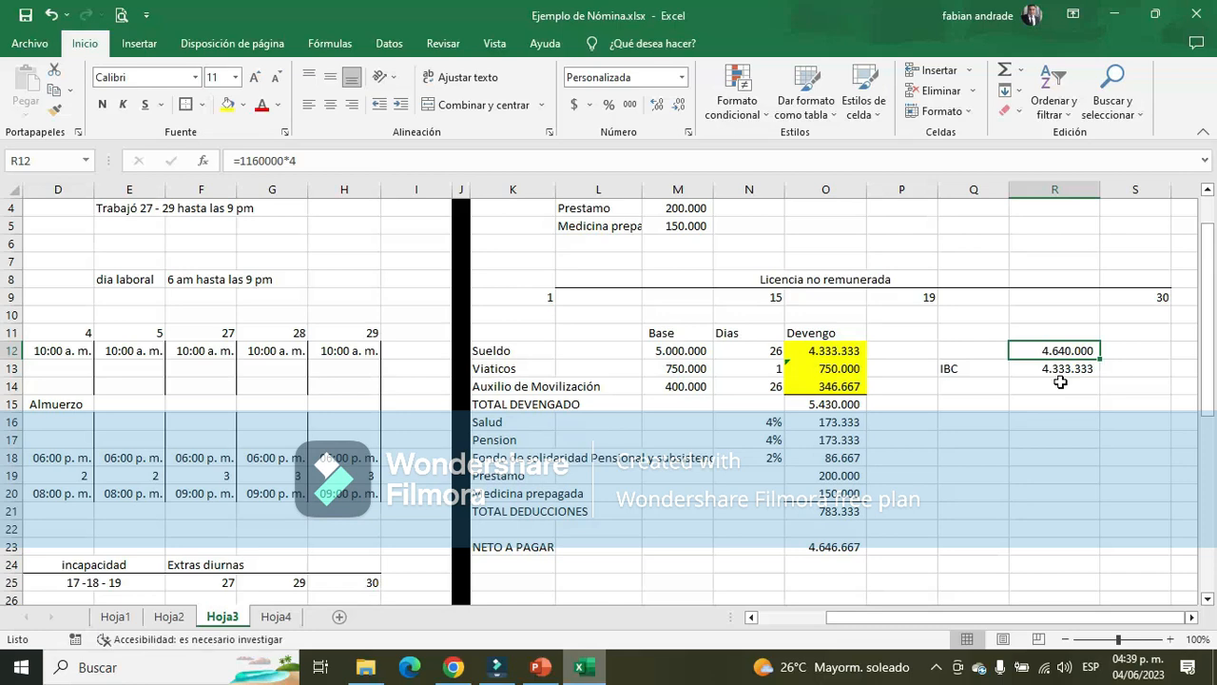
Compare the base salary in M12 and the IBC in R13 with the R12 threshold, and clear R12
click(691, 351)
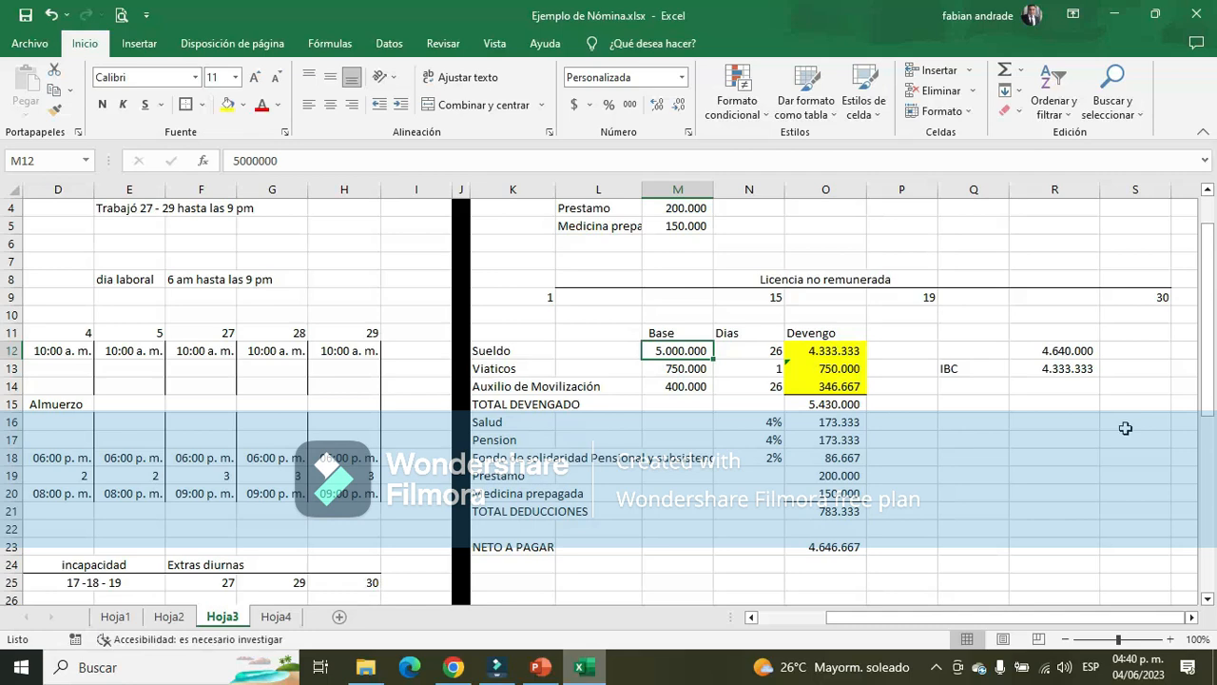
click(1054, 350)
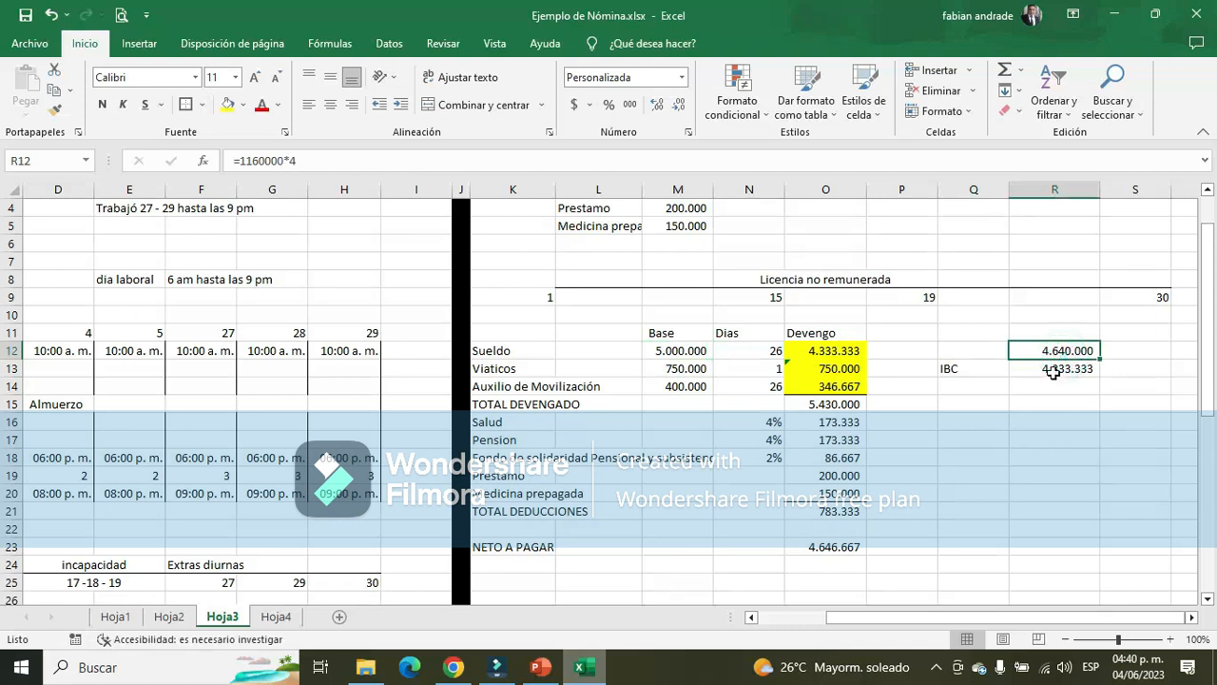
click(1046, 368)
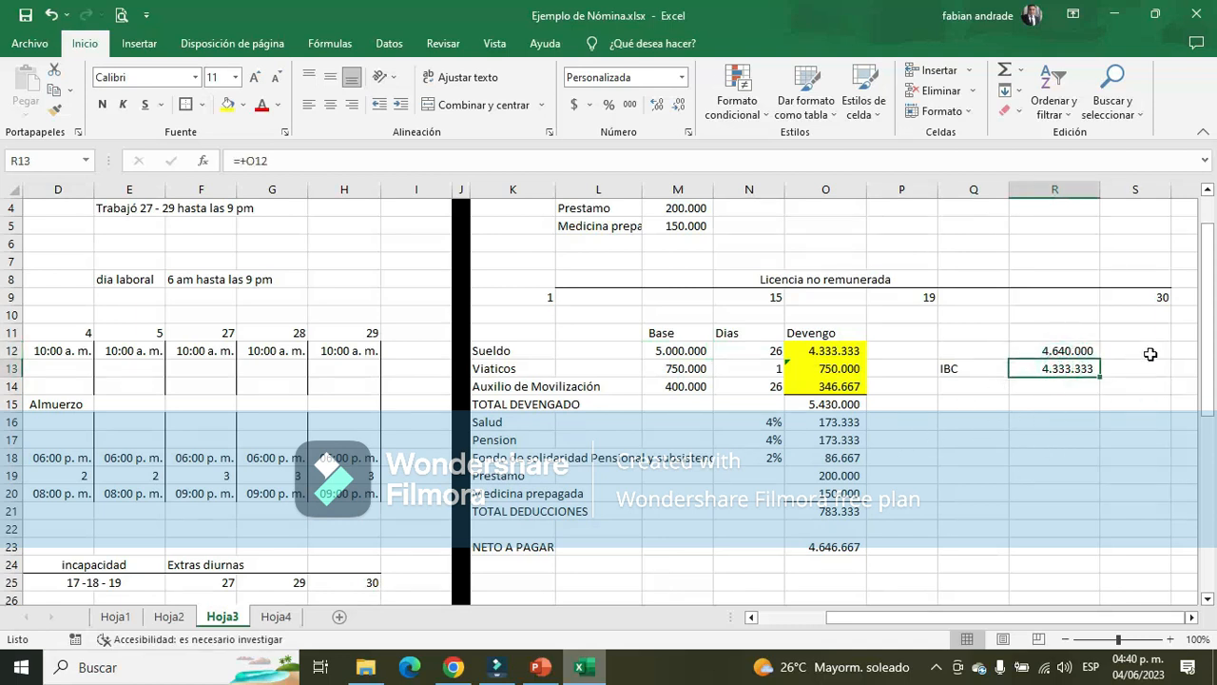
click(1084, 351)
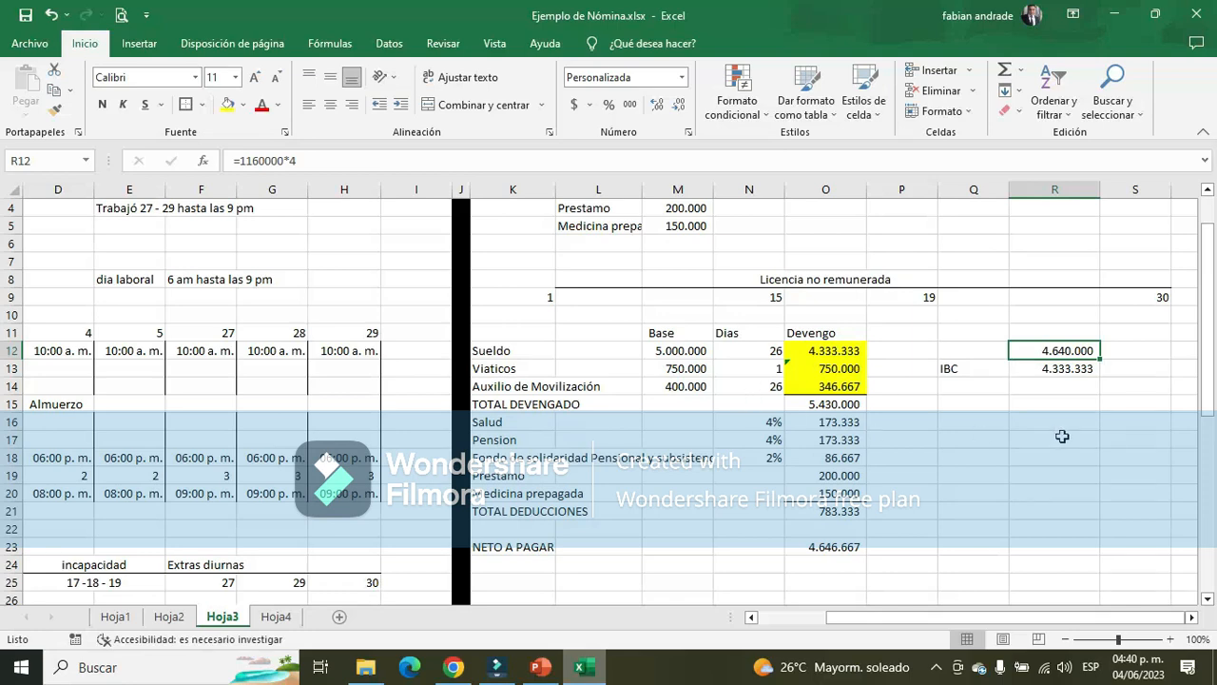
key(Delete)
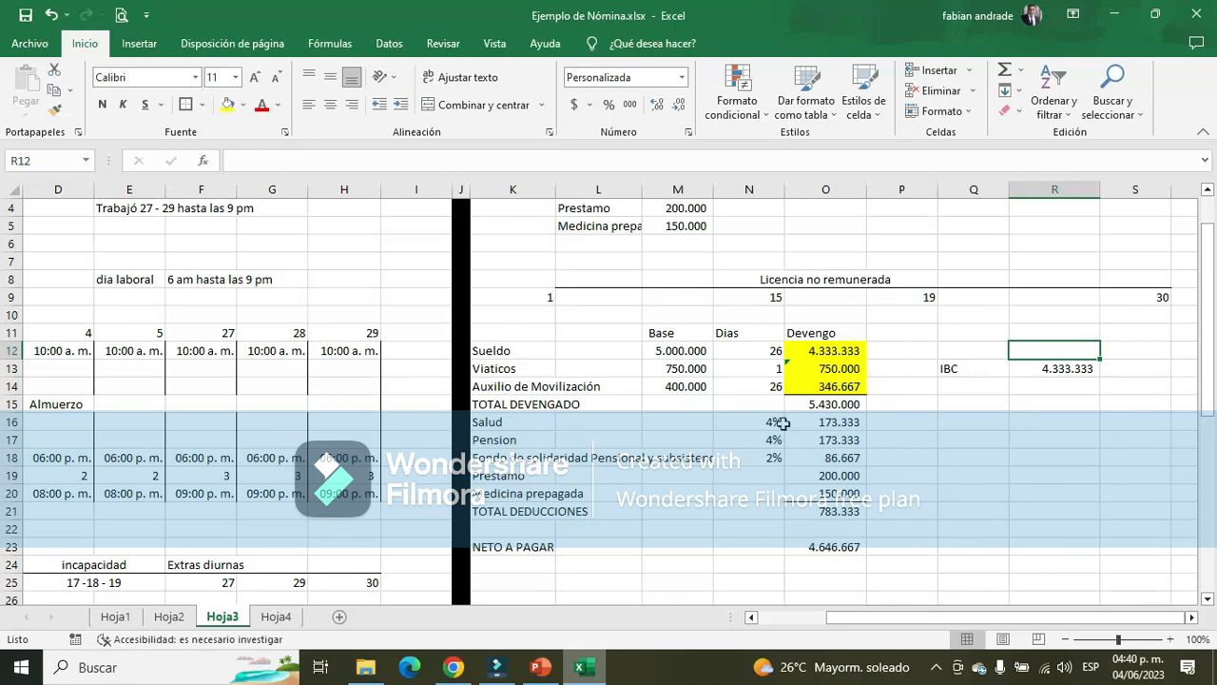
Examine the Administrador's base and earned salary, total devengado, and Salud and Fondo de solidaridad formulas in Hoja3
click(677, 368)
click(690, 354)
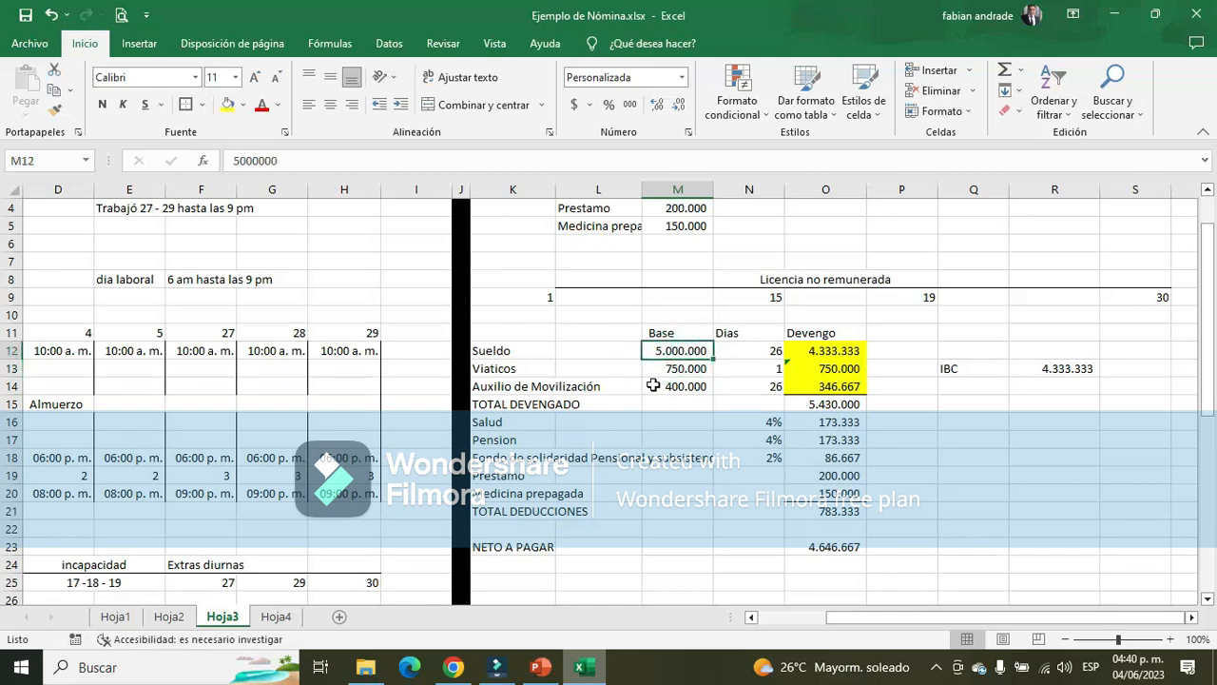
click(851, 352)
click(823, 404)
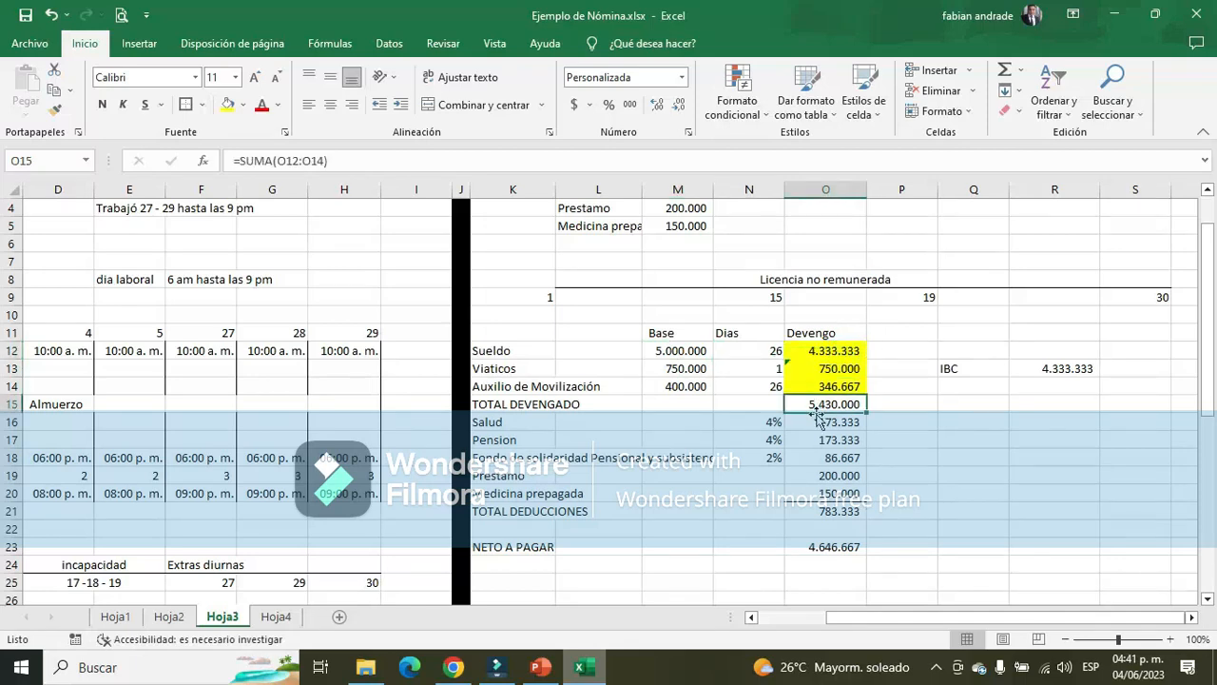
click(824, 351)
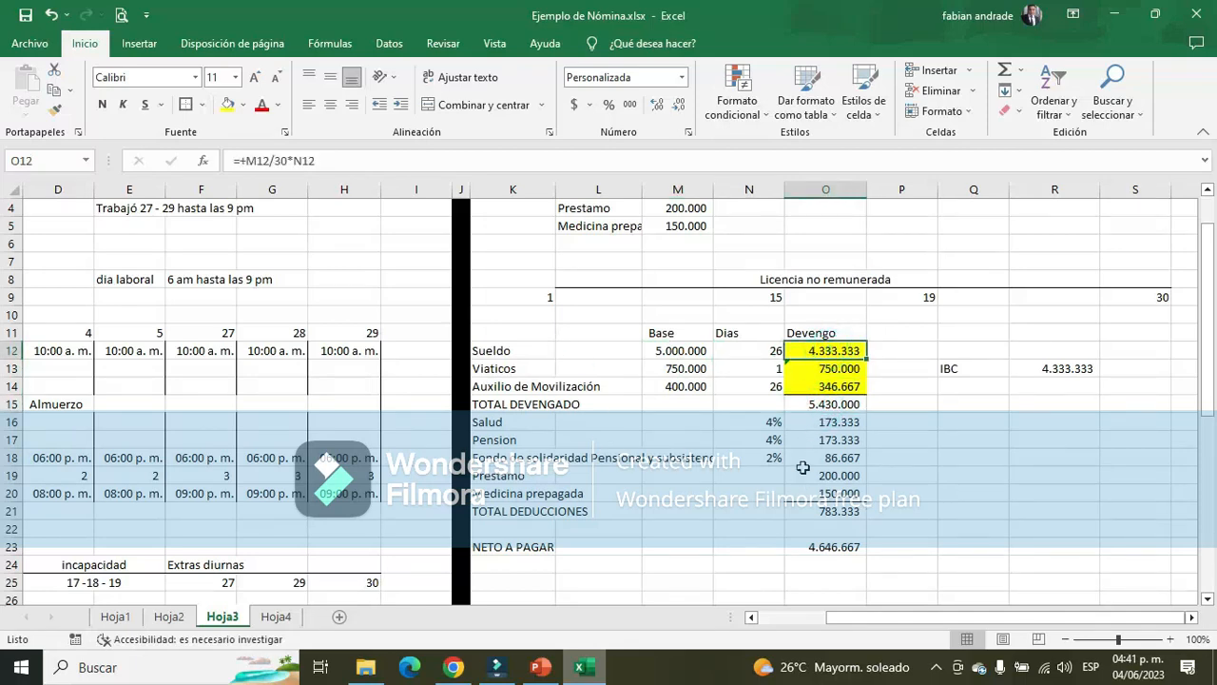
click(853, 430)
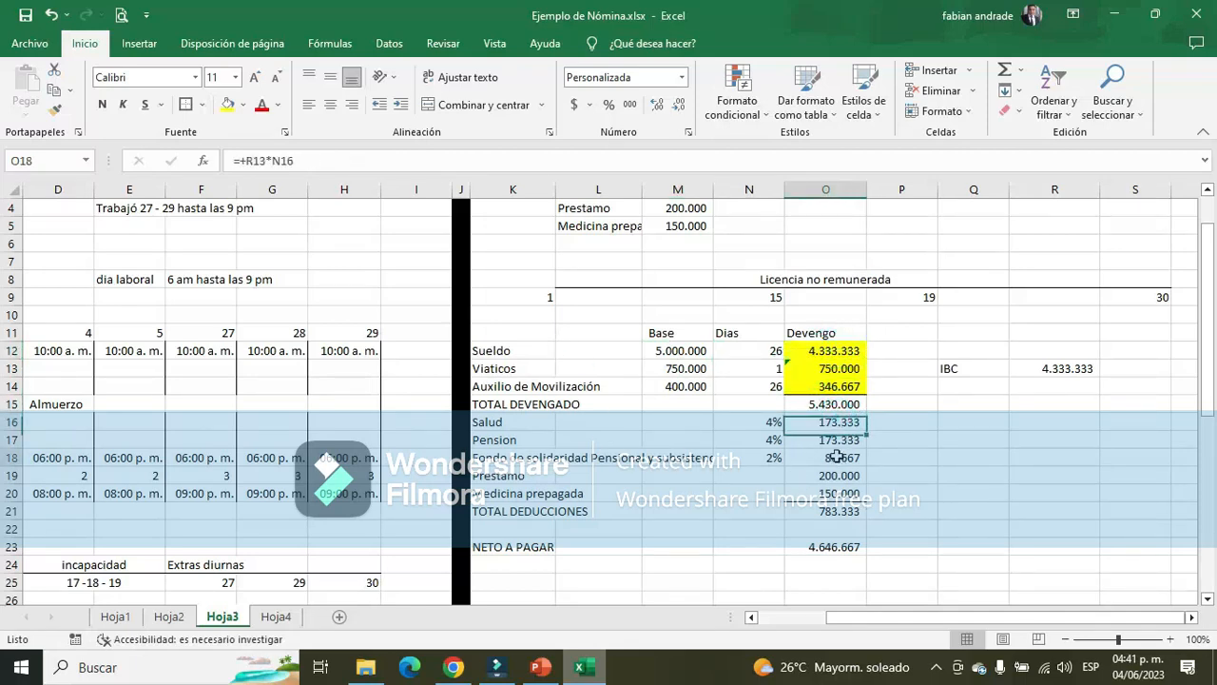
click(837, 460)
drag(980, 618, 842, 613)
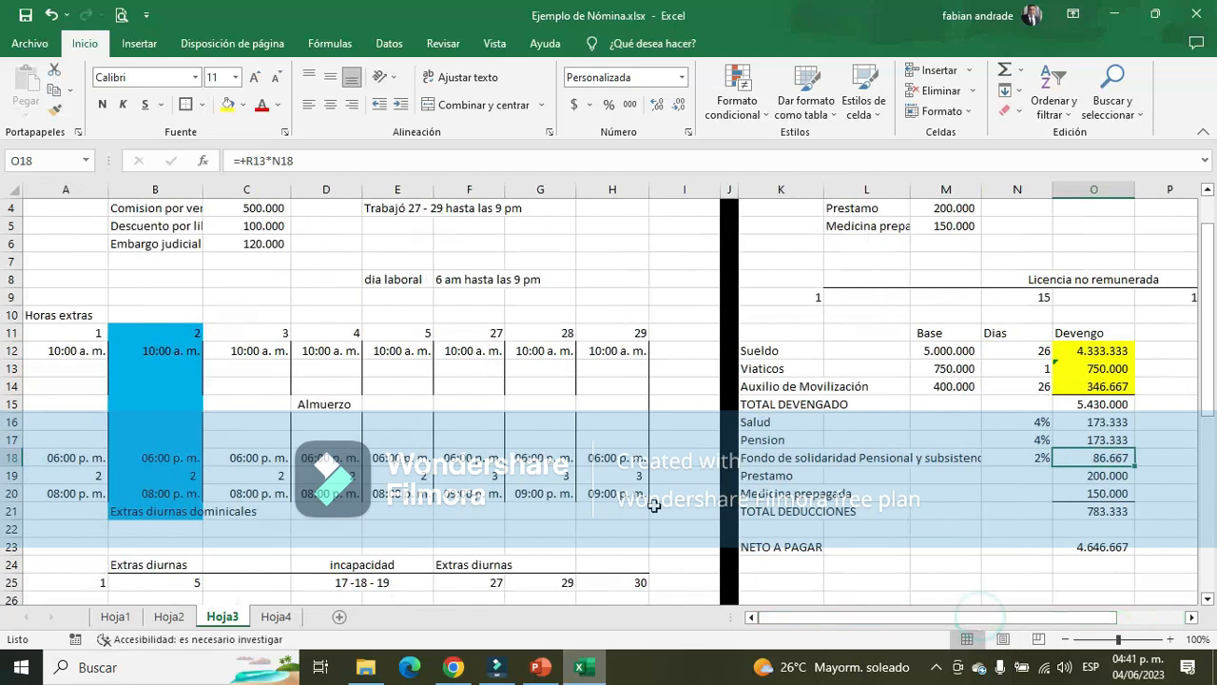
Copy the Administrador's Salud and Pension formulas in Hoja2 down to the Aux adtivo and Vendedor rows, M4:N5
click(168, 616)
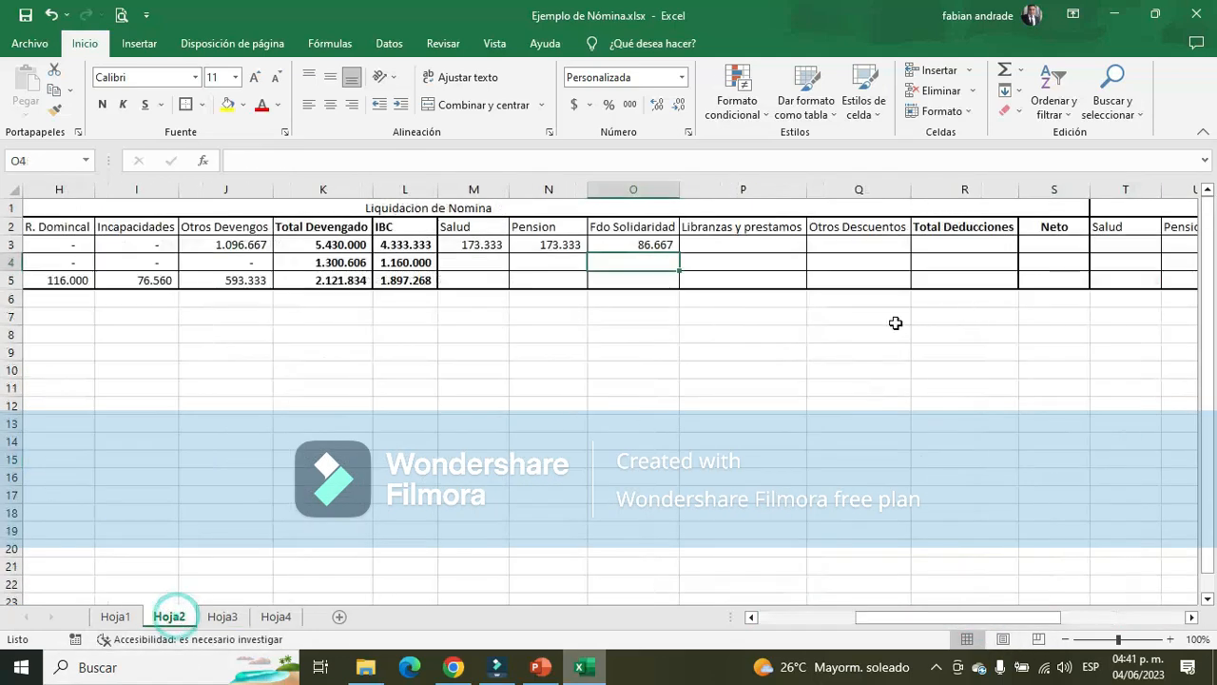
click(752, 251)
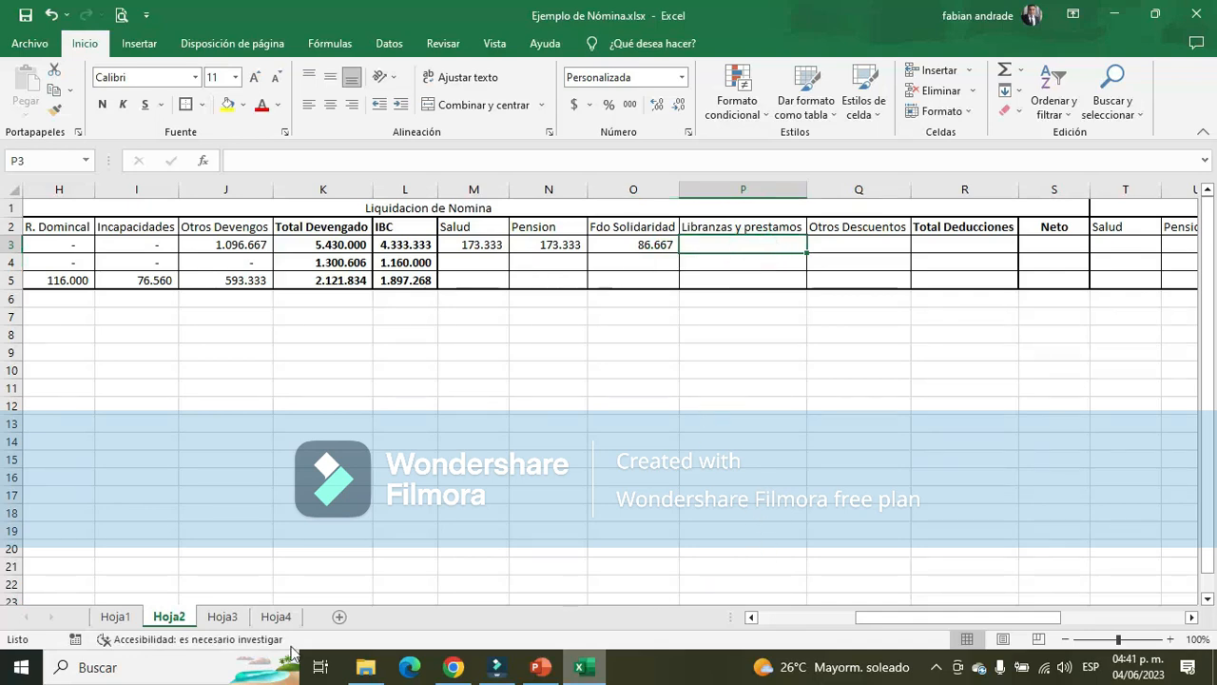
click(115, 616)
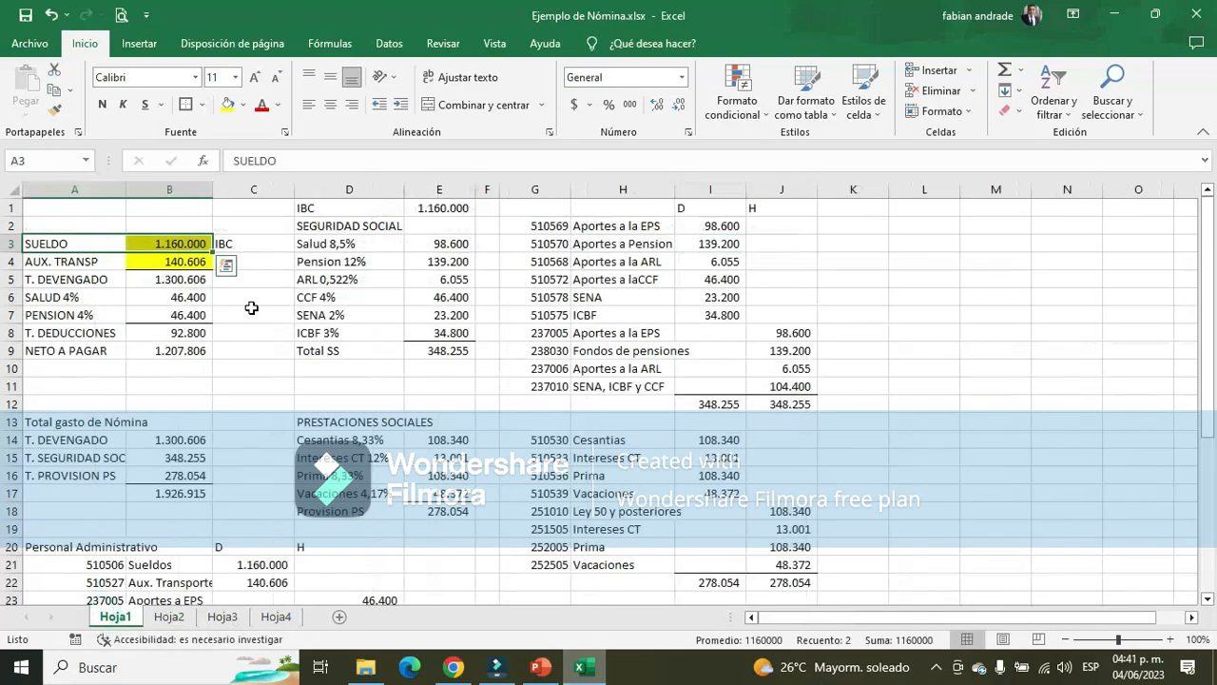
click(169, 616)
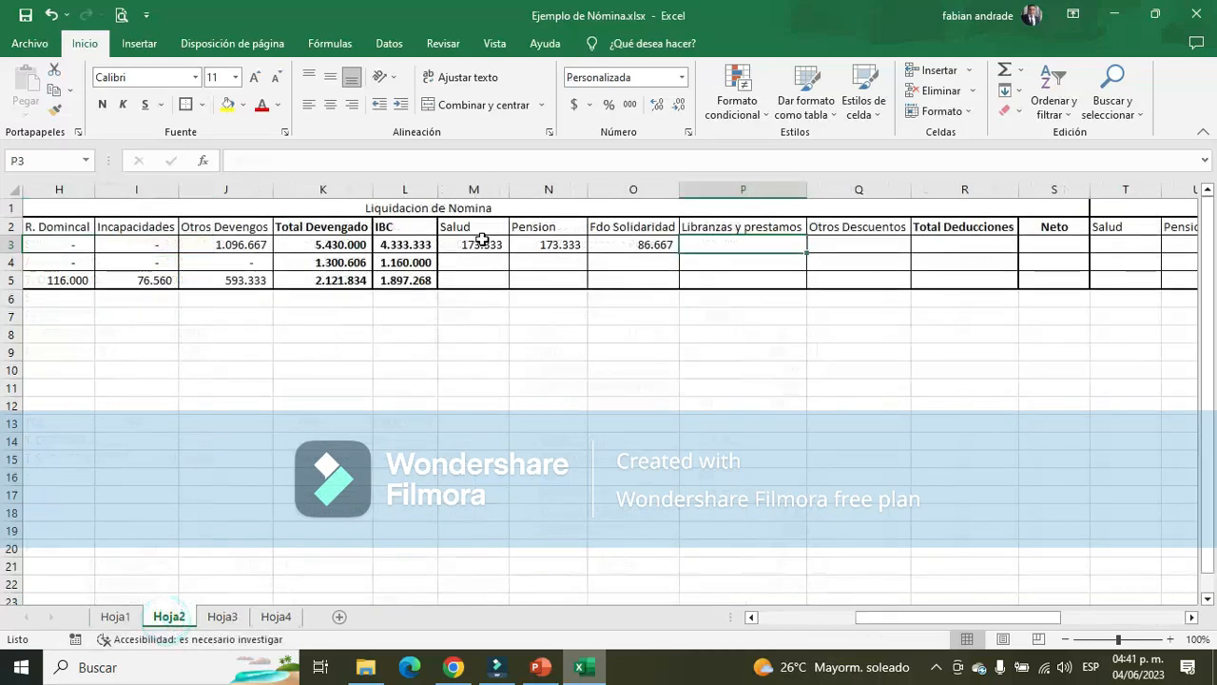
drag(466, 245, 588, 285)
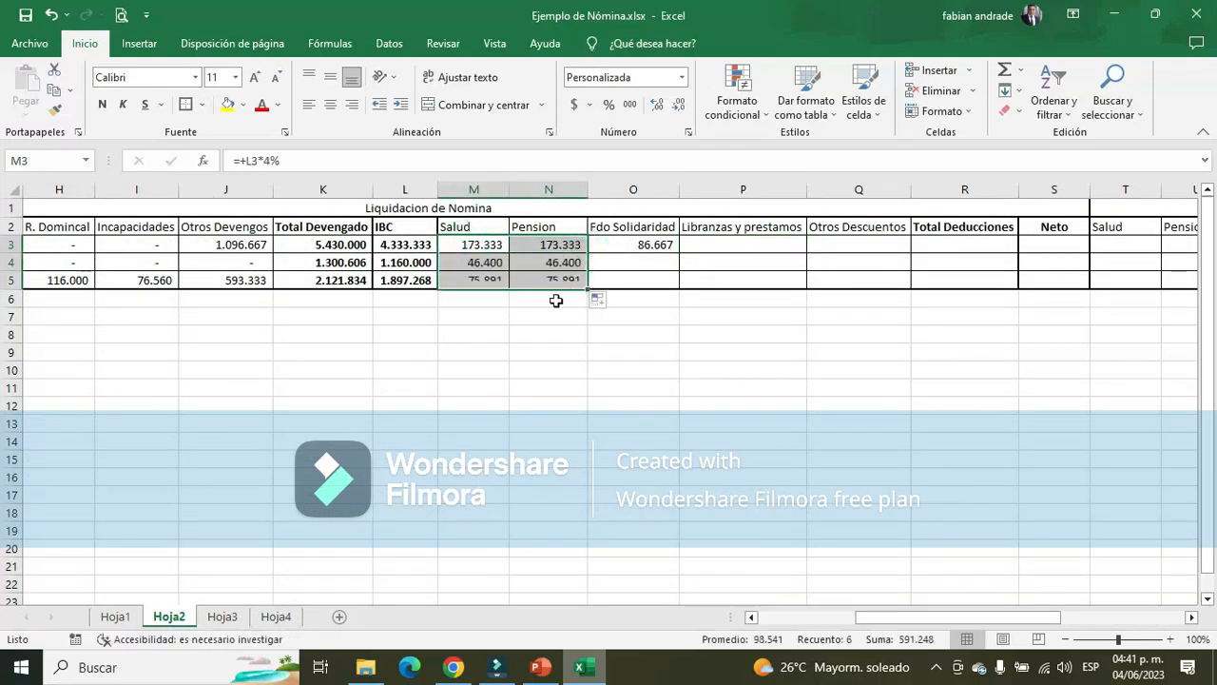
Check the IBC references in the Salud and Pension formulas in M4, M5, N4 and N5
click(511, 314)
double_click(485, 262)
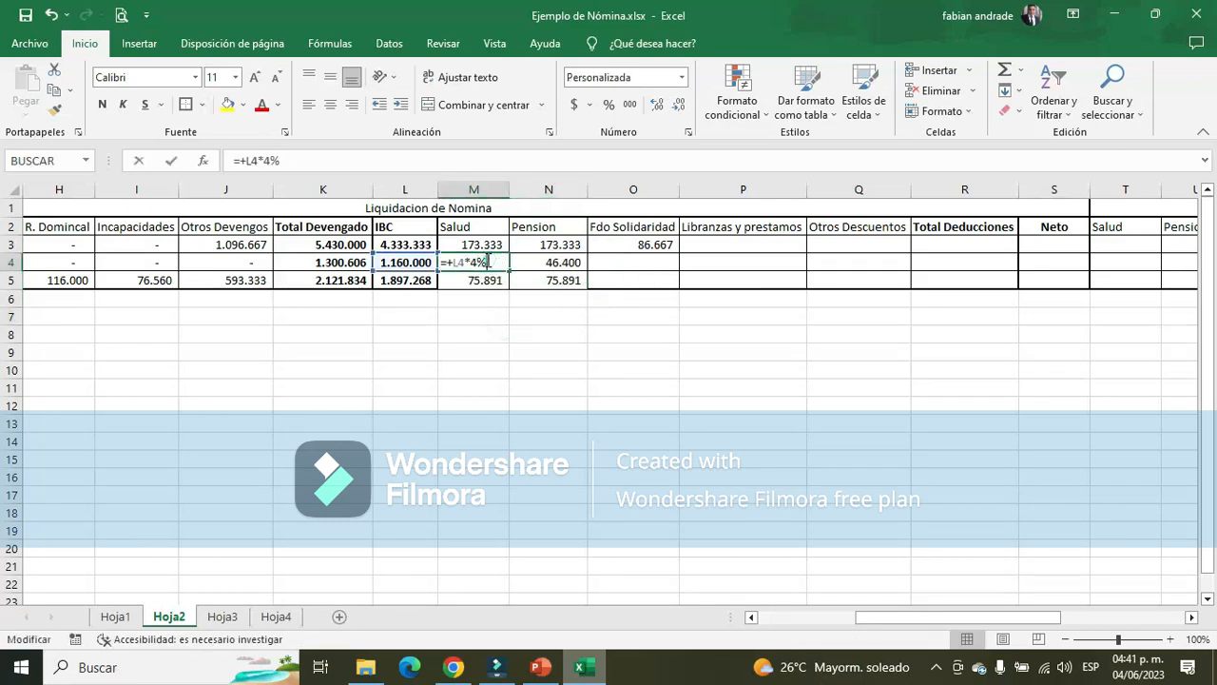
click(482, 281)
double_click(482, 280)
click(551, 261)
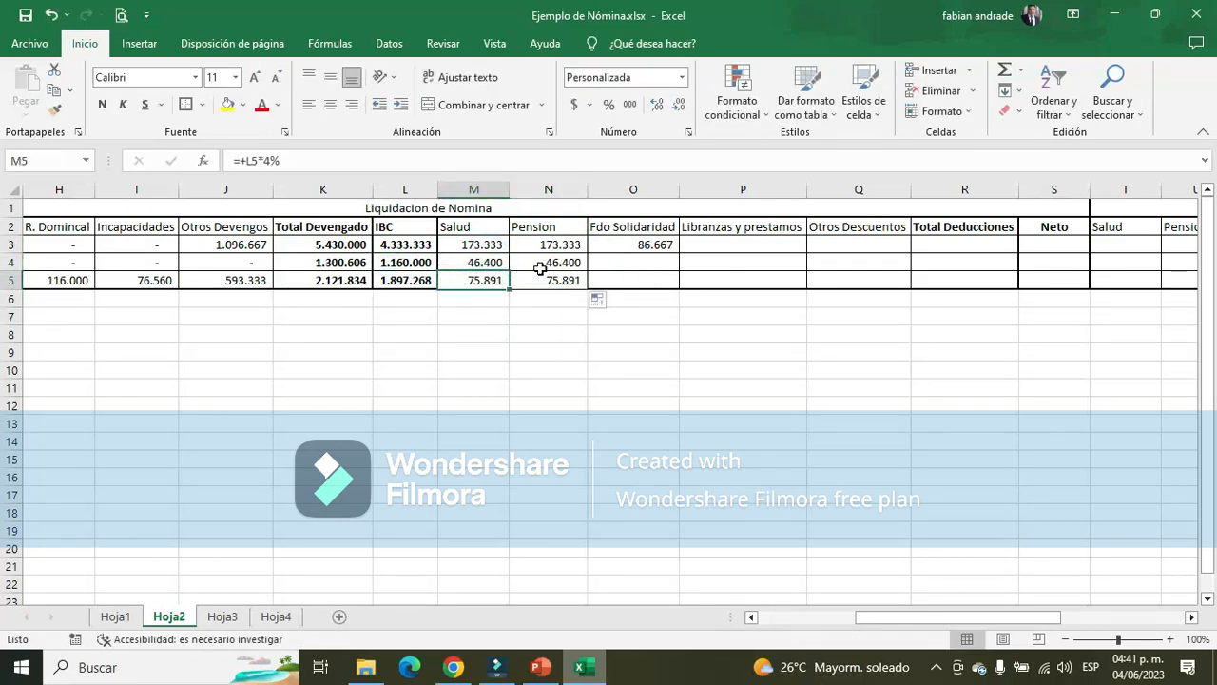
double_click(552, 261)
click(556, 280)
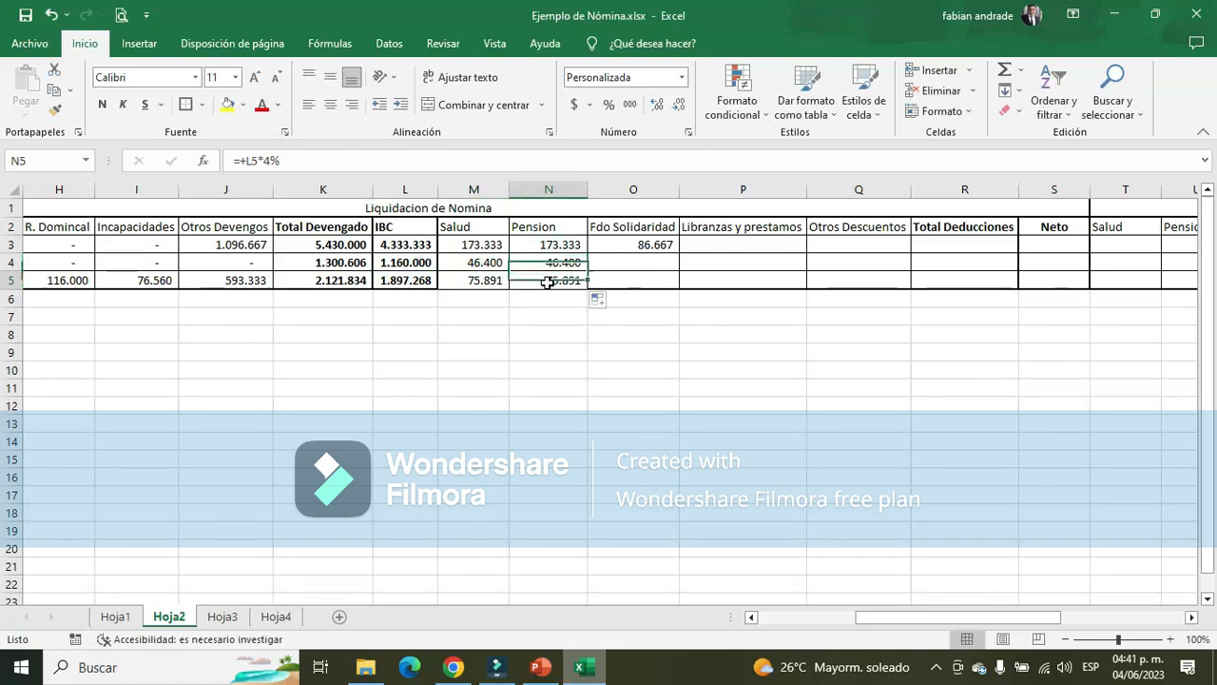
double_click(547, 281)
key(Escape)
Apply borders to the deductions block M2:R5, and enter 0 as Fdo Solidaridad in O4 and O5
drag(475, 231, 1007, 278)
click(185, 105)
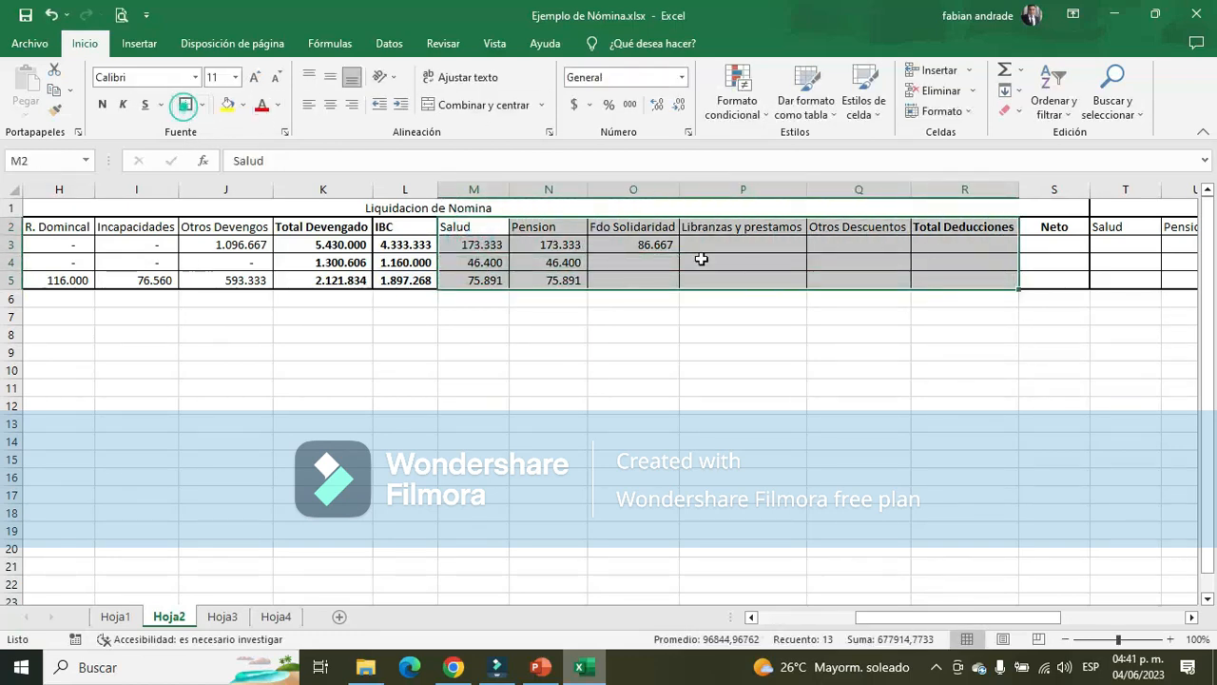
click(657, 262)
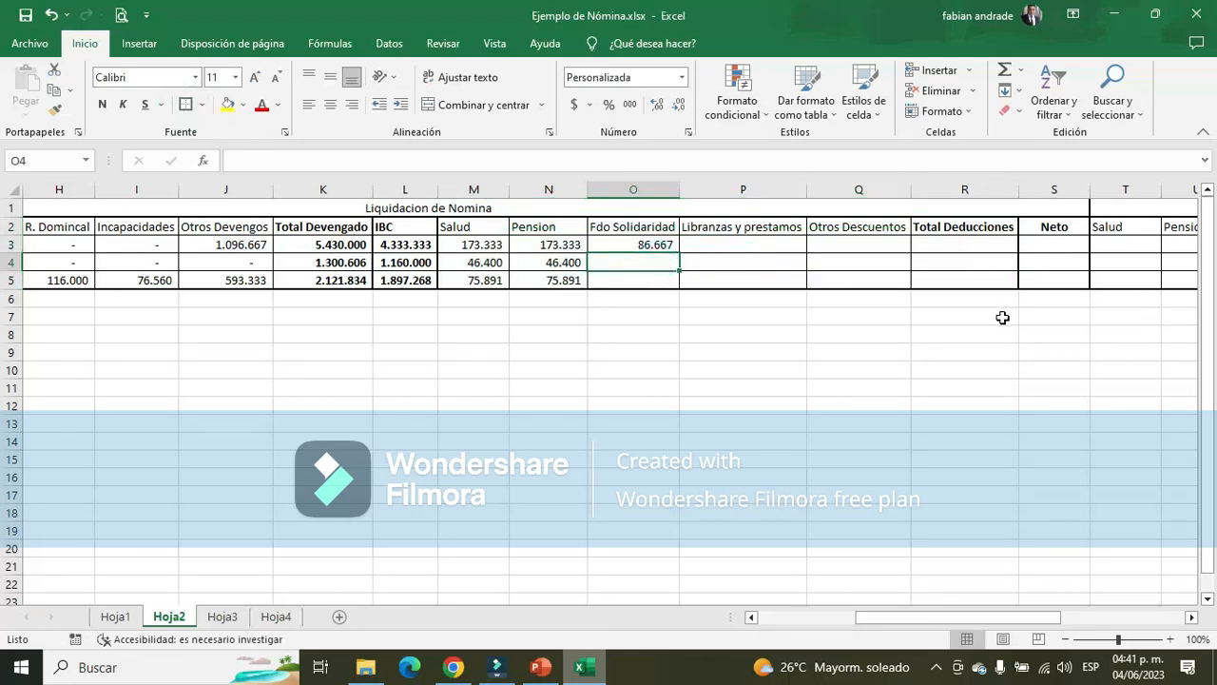
text(0)
key(Return)
text(0)
key(Return)
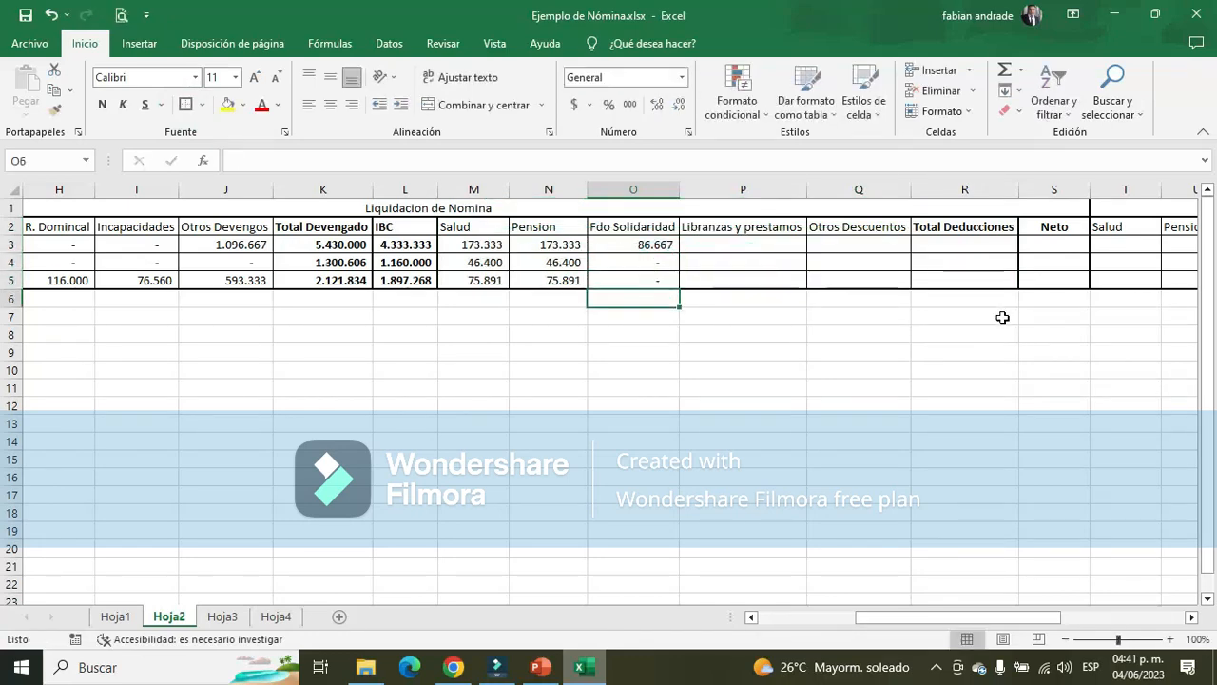
Enter 0 for the Aux adtivo under Libranzas y prestamos in P4 and Otros Descuentos in Q4
key(Up)
key(Up)
key(Up)
key(Right)
key(Right)
key(Left)
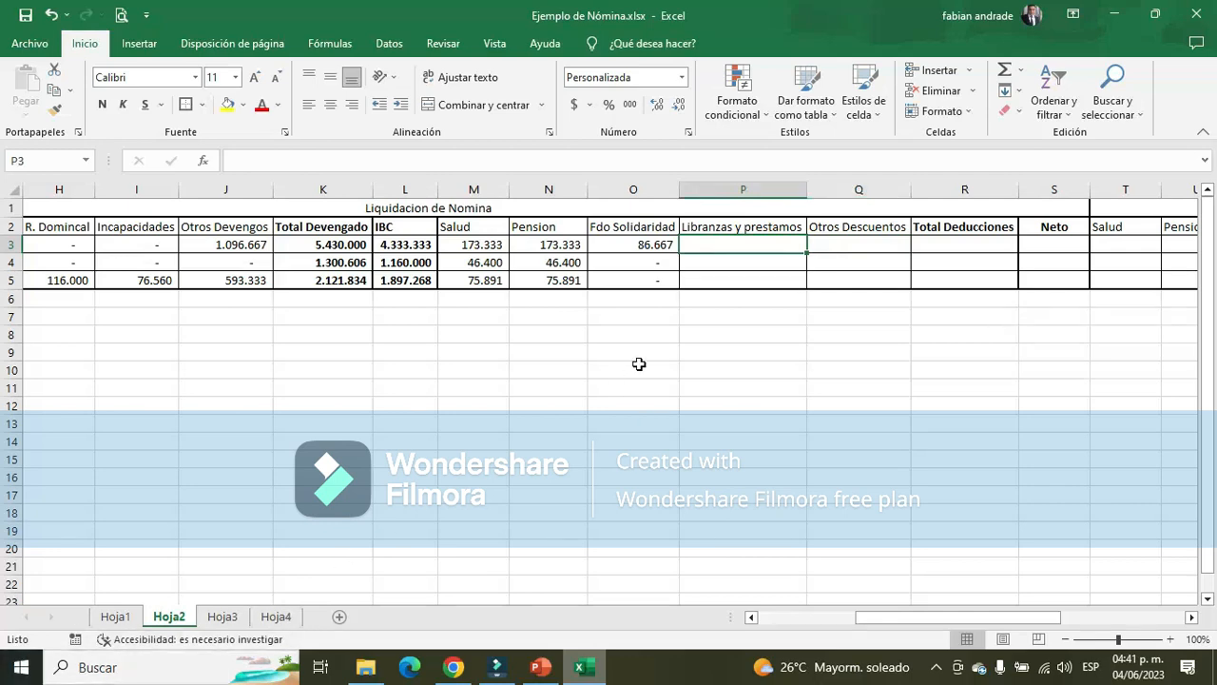
click(759, 264)
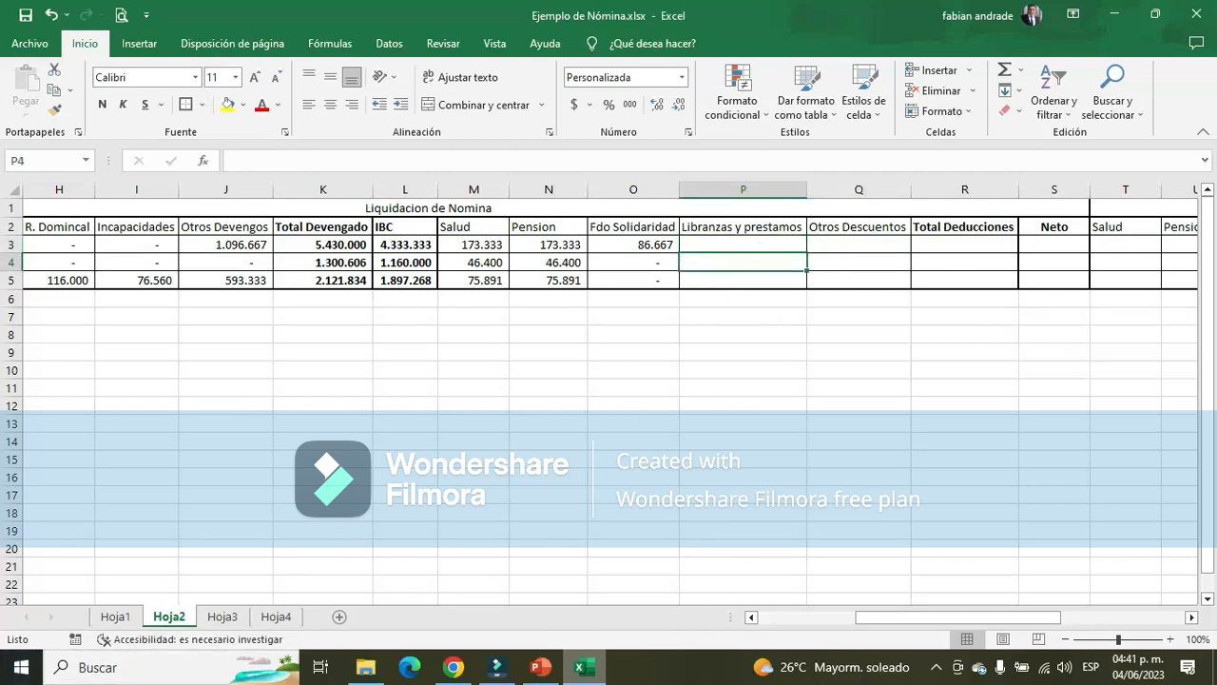
text(0)
key(Return)
key(Up)
key(Right)
text(0)
key(Return)
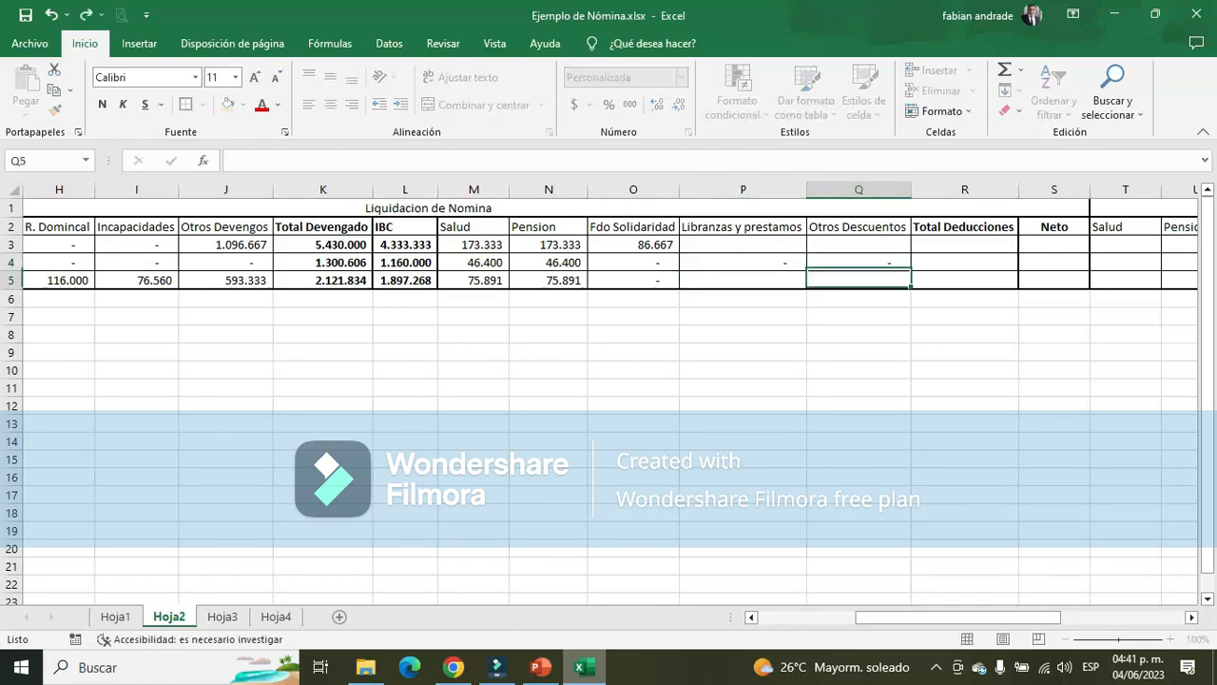
Enter the Vendedor's libranza of 100.000 in P5 and embargo judicial of 120.000 in Q5 of Hoja2, based on Hoja3
key(Up)
key(Up)
key(Left)
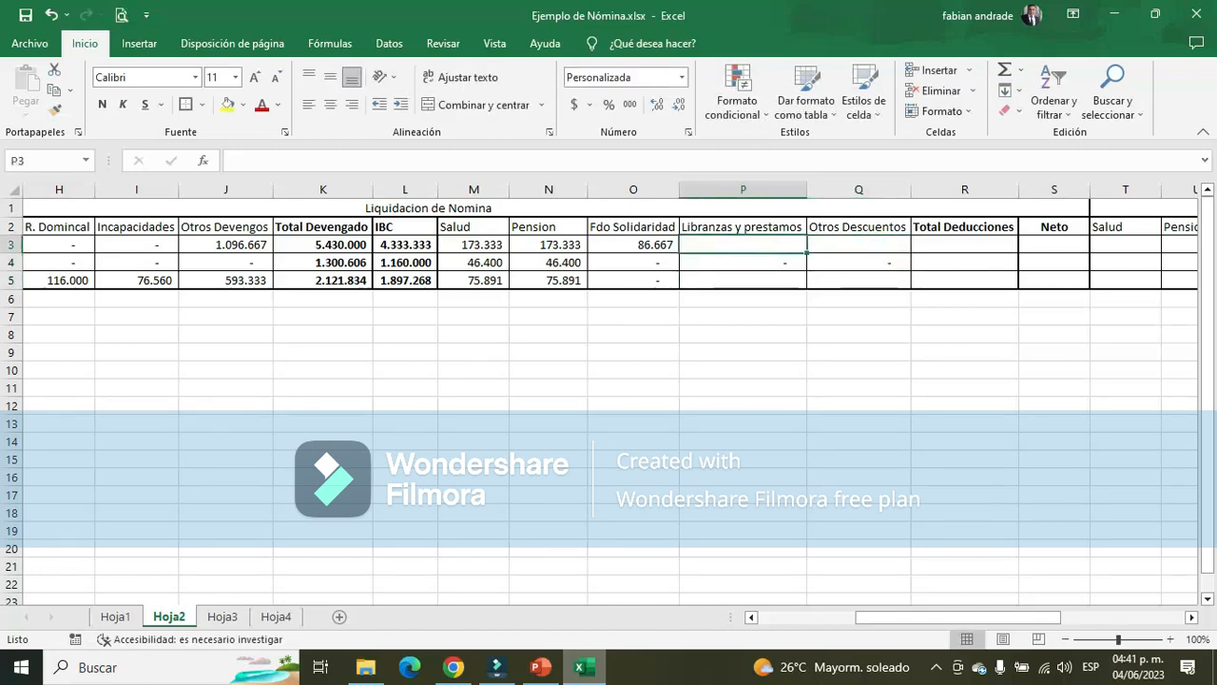
click(222, 618)
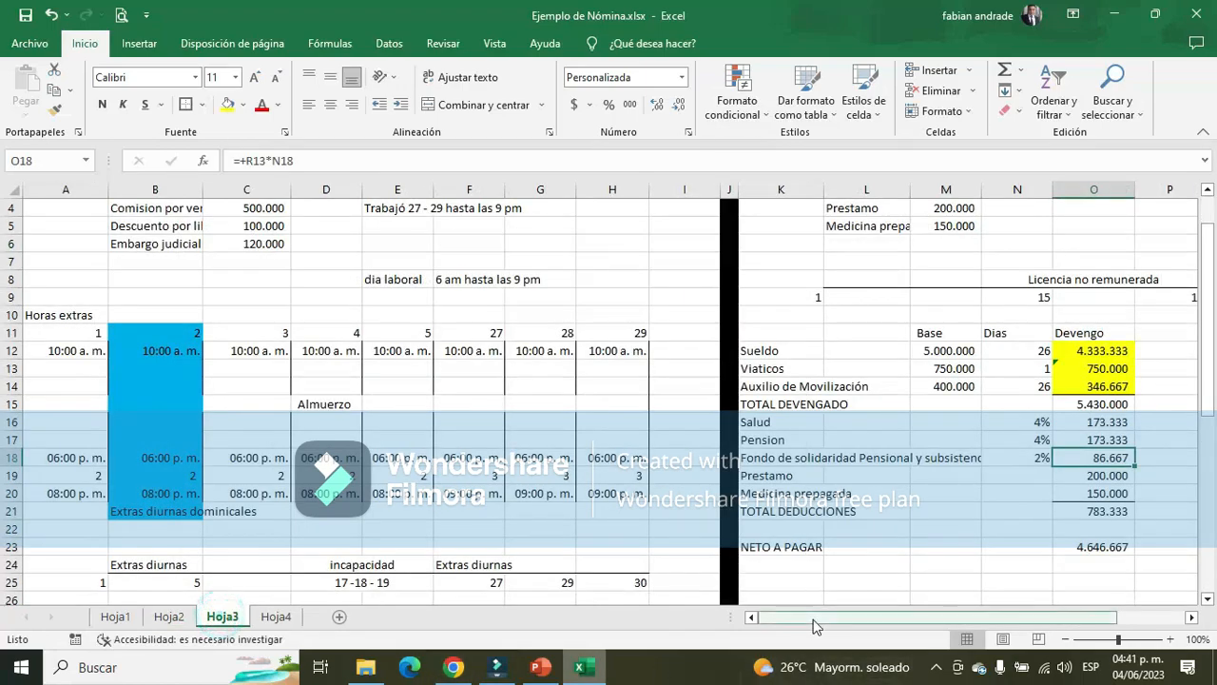
scroll(396, 494, down, 7)
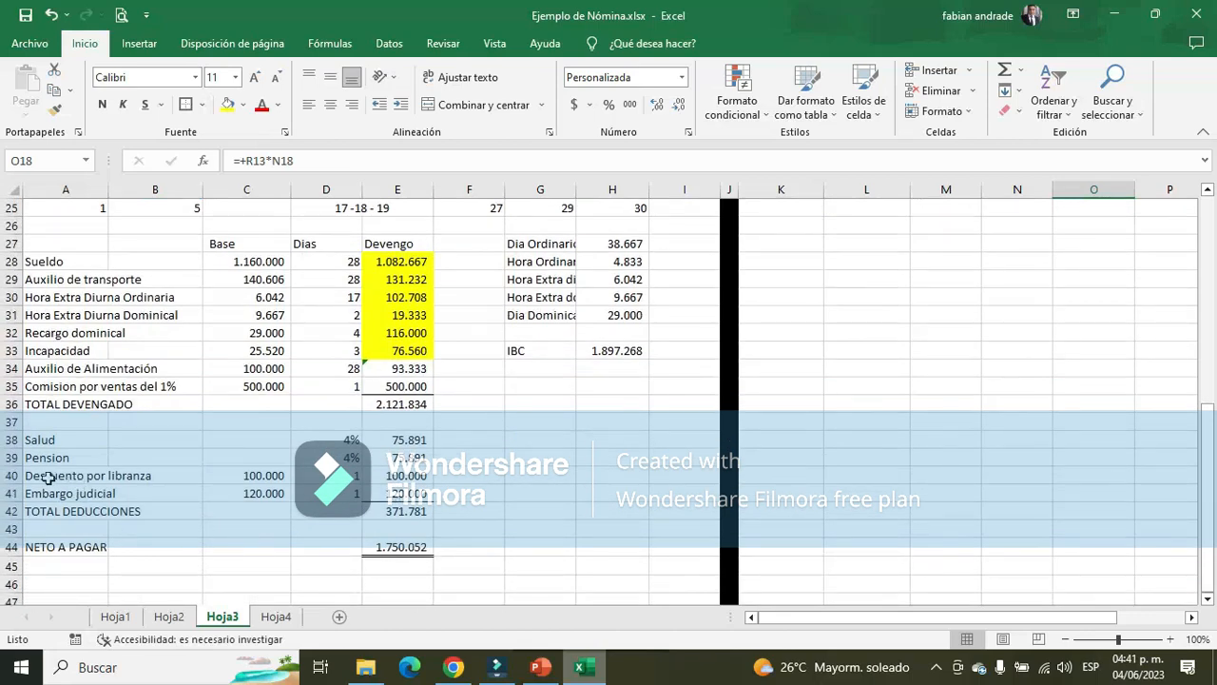
click(414, 475)
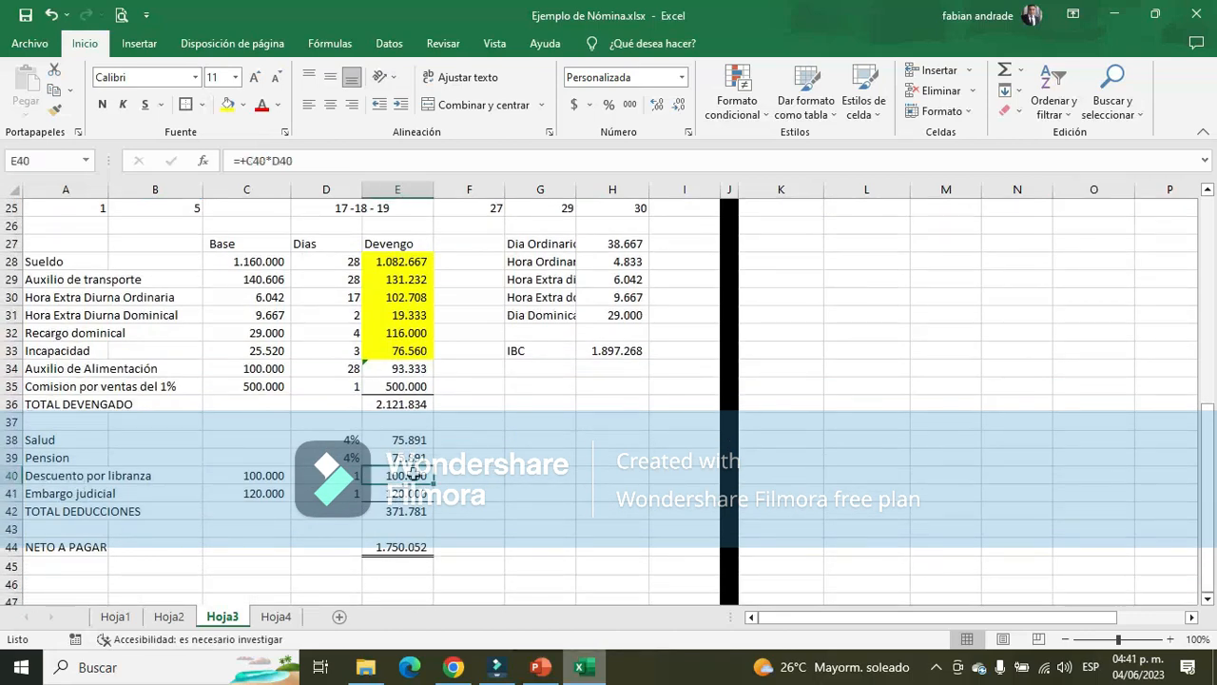
click(418, 492)
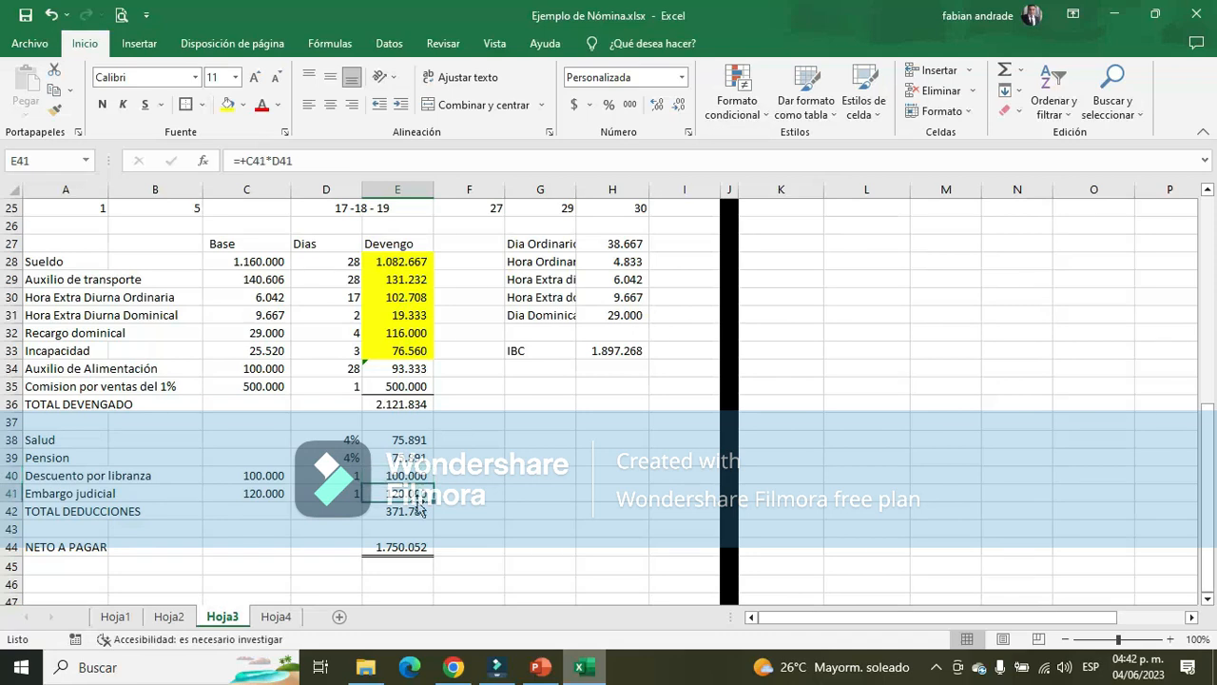
click(168, 616)
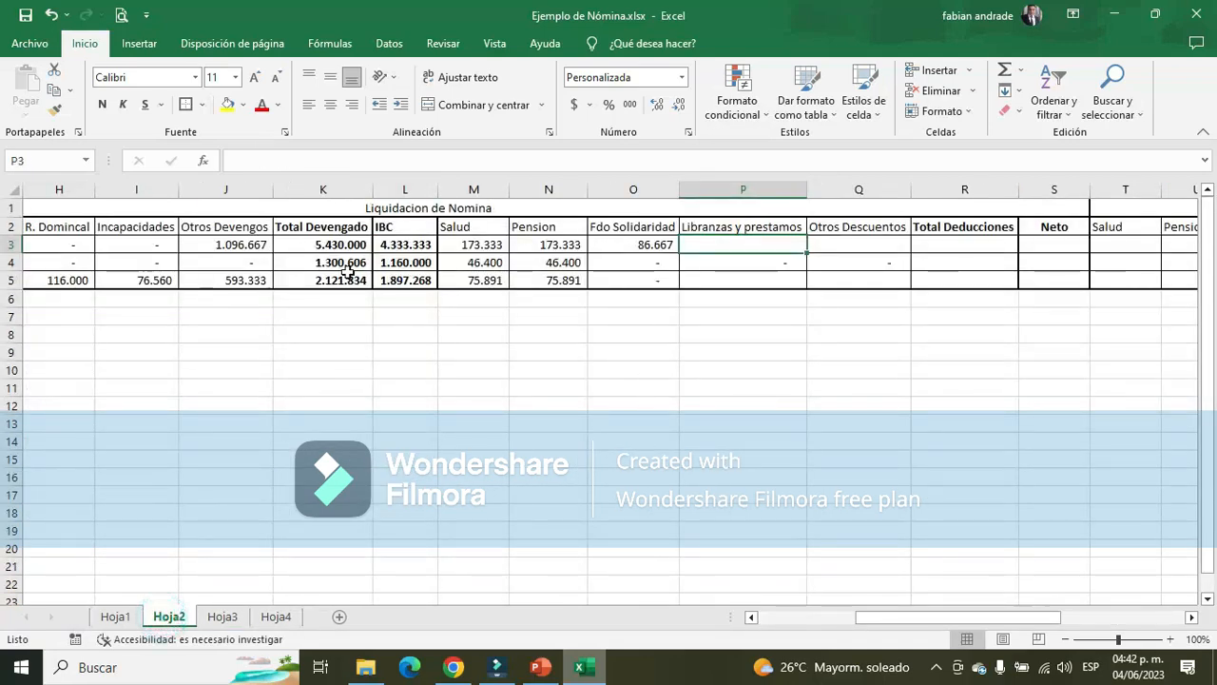
click(698, 276)
text(1)
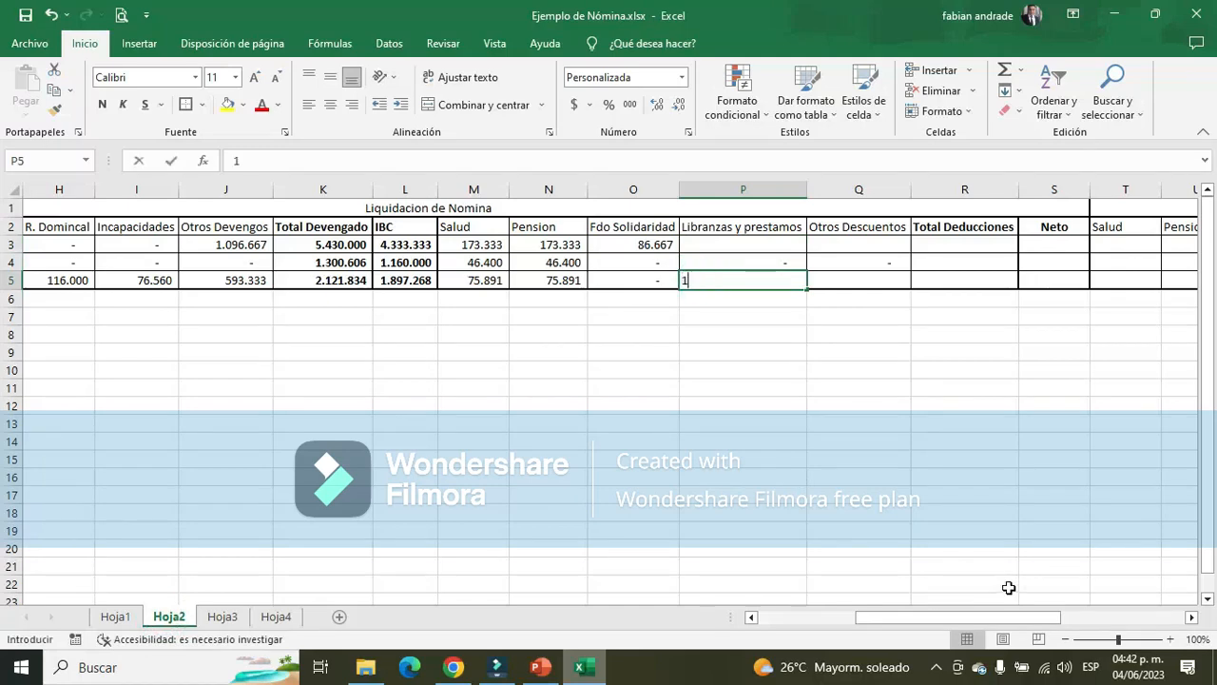
text(00)
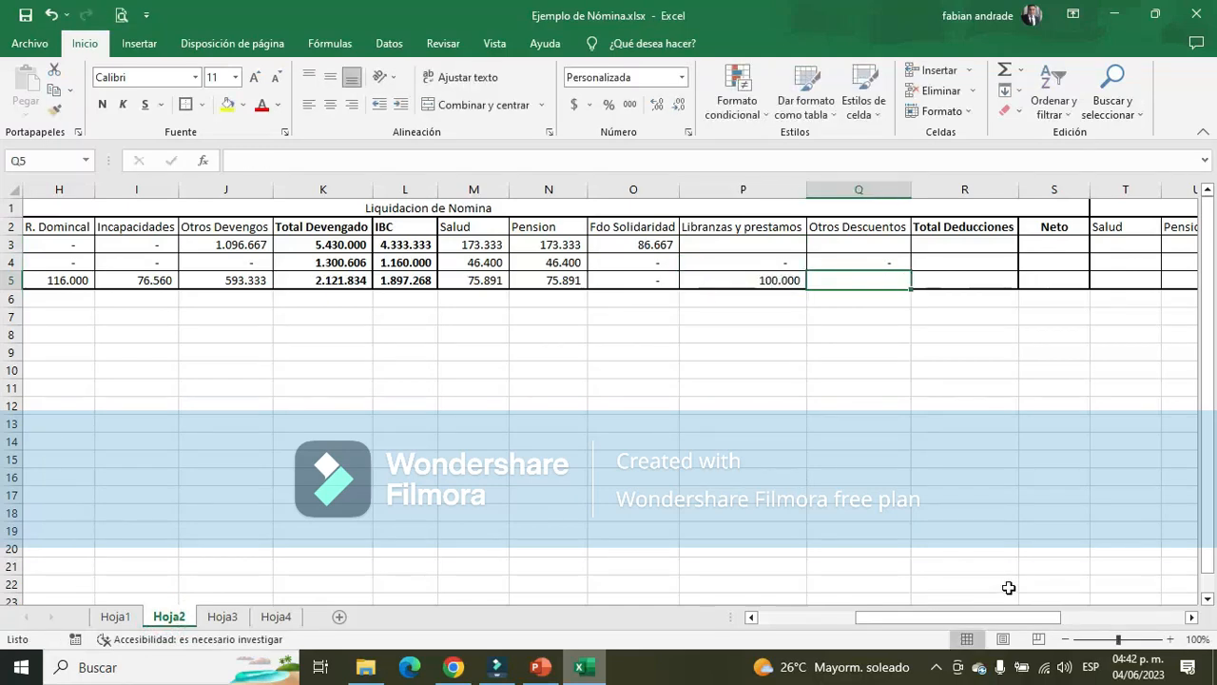
text(120)
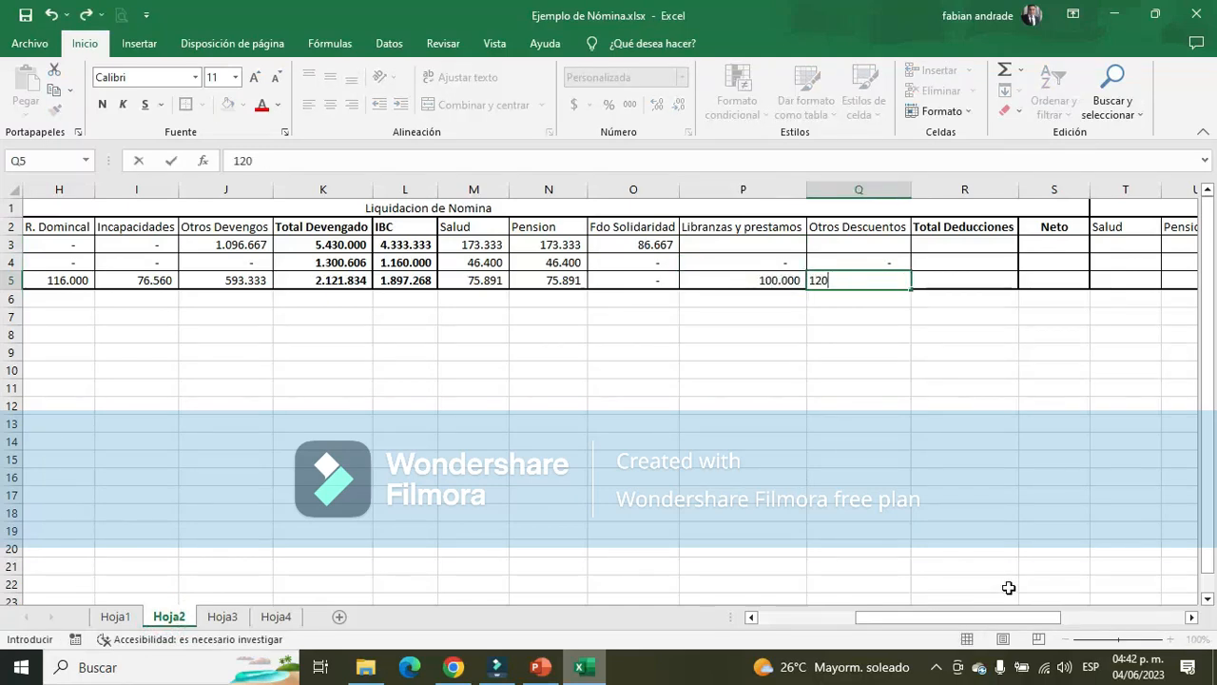
key(Return)
Look up the Administrador's deductions in Hoja3 and enter the Prestamo of 200.000 in P3 of Hoja2
key(Up)
key(Up)
key(Up)
key(Left)
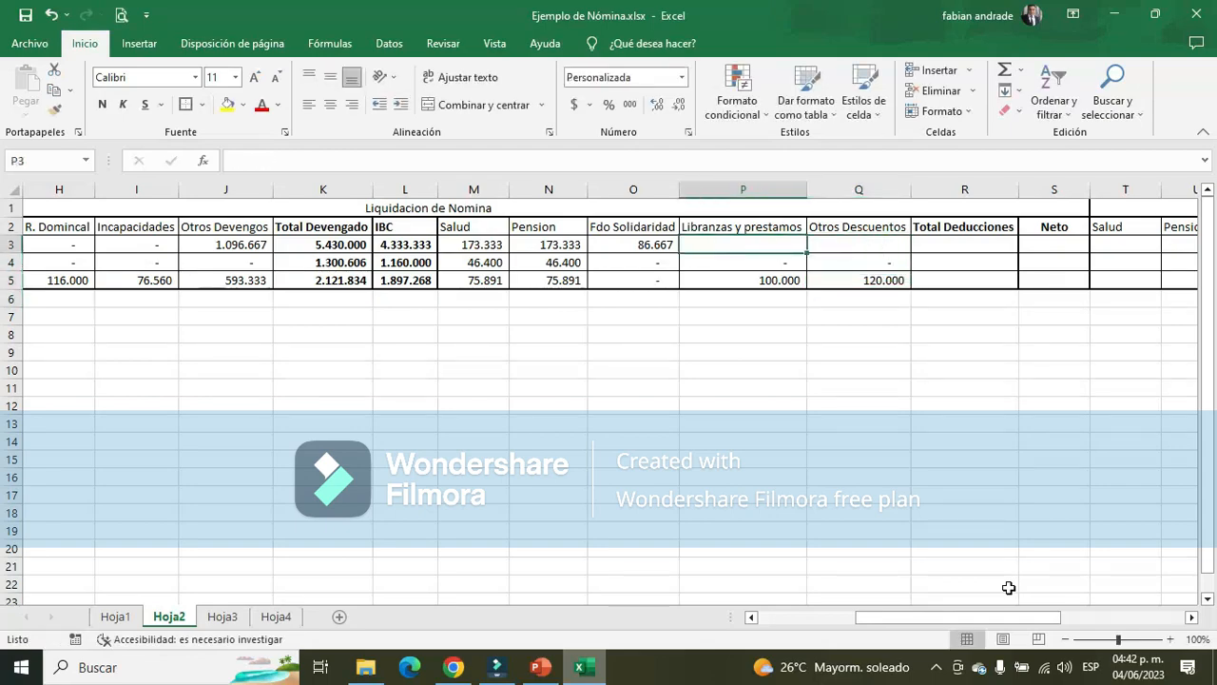
click(222, 616)
scroll(1135, 370, up, 8)
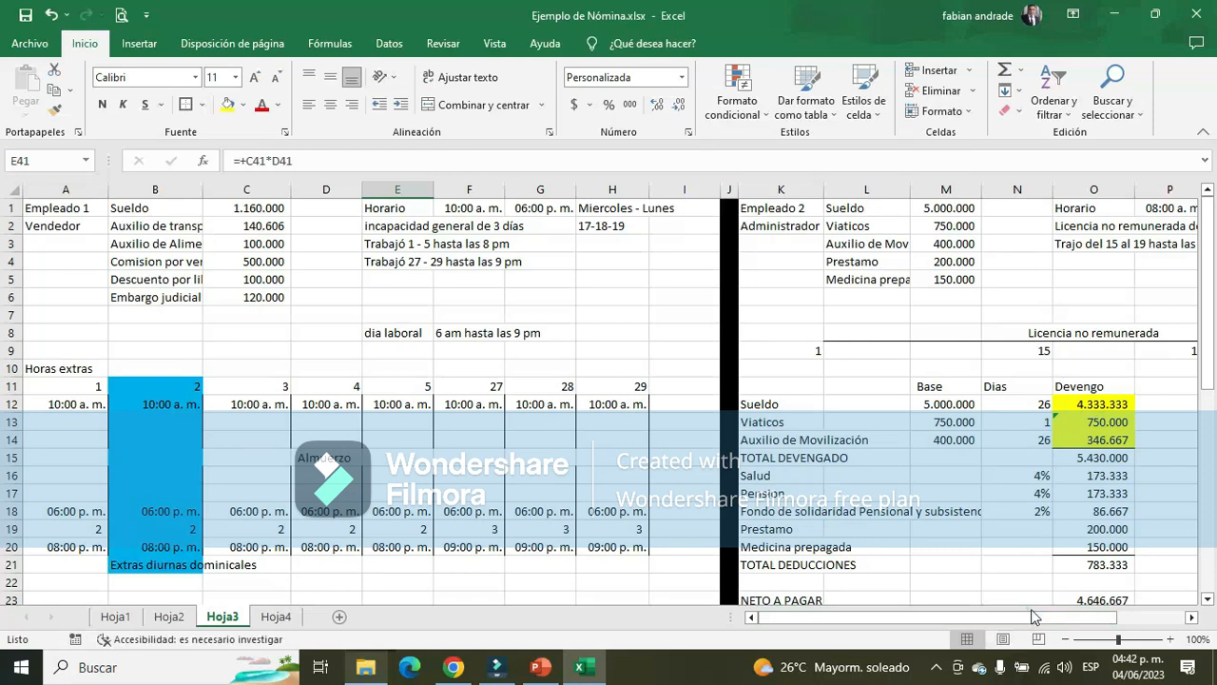
drag(1027, 616, 1166, 621)
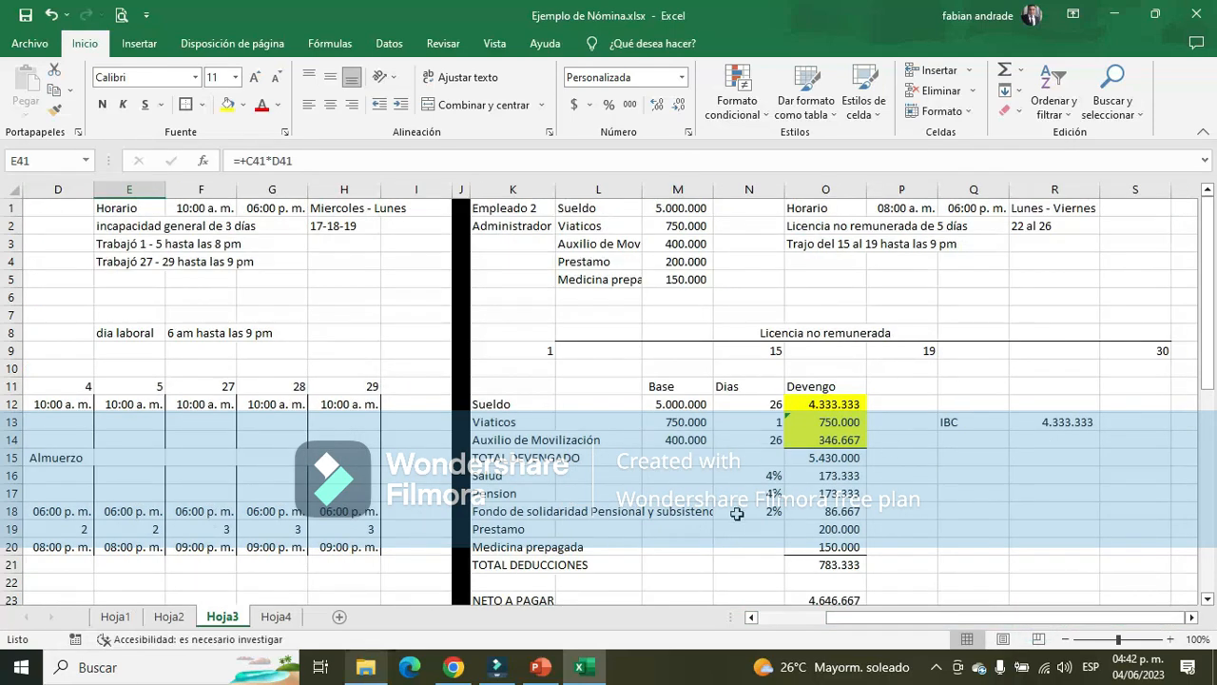
drag(496, 529, 866, 543)
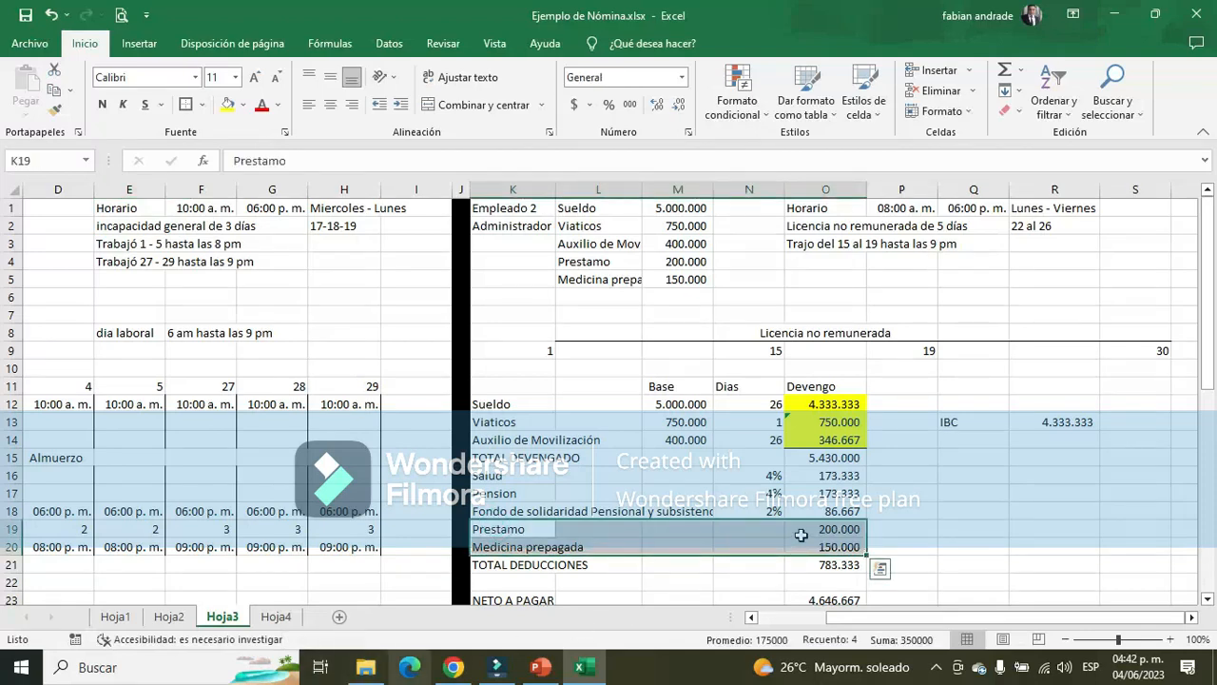
click(169, 616)
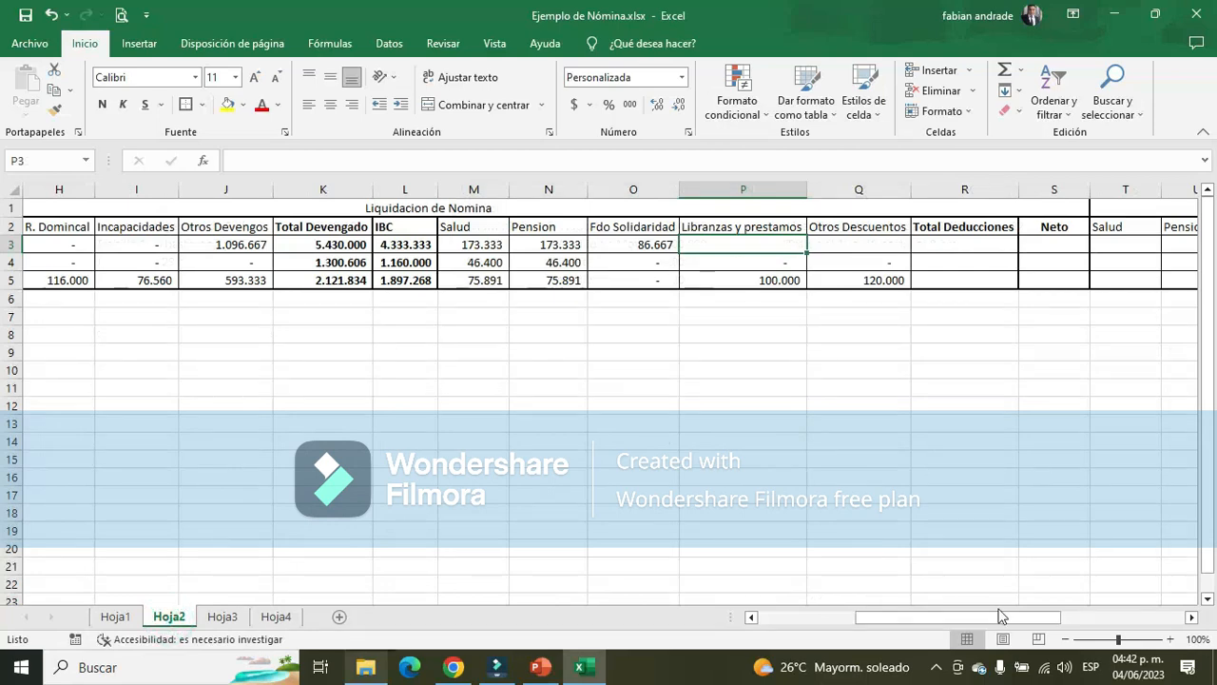
text(2000000)
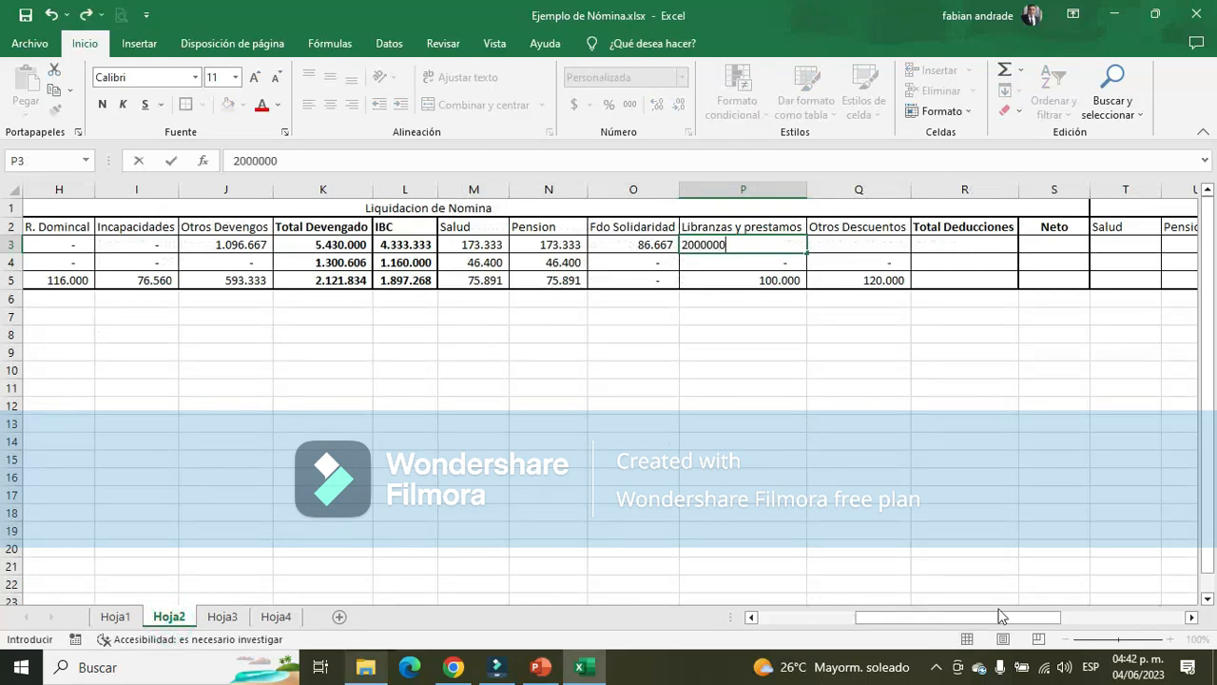
key(Return)
Enter the Administrador's Medicina prepagada of 150.000 under Otros Descuentos in Q3
key(Right)
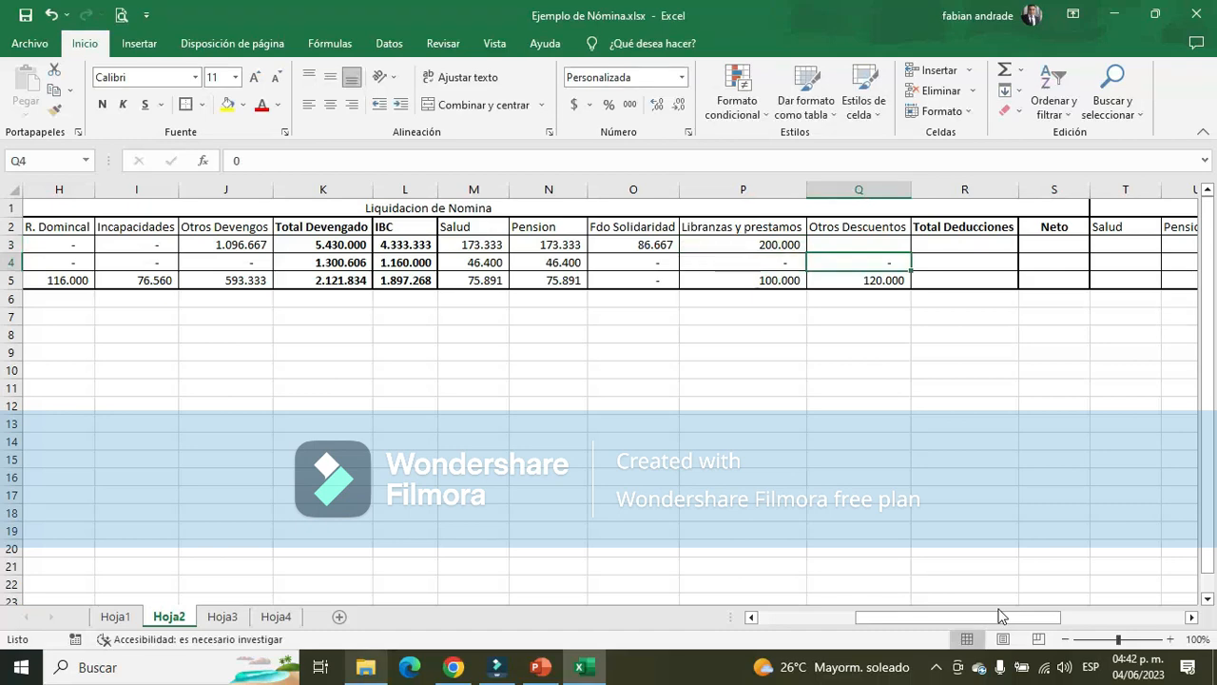
key(Up)
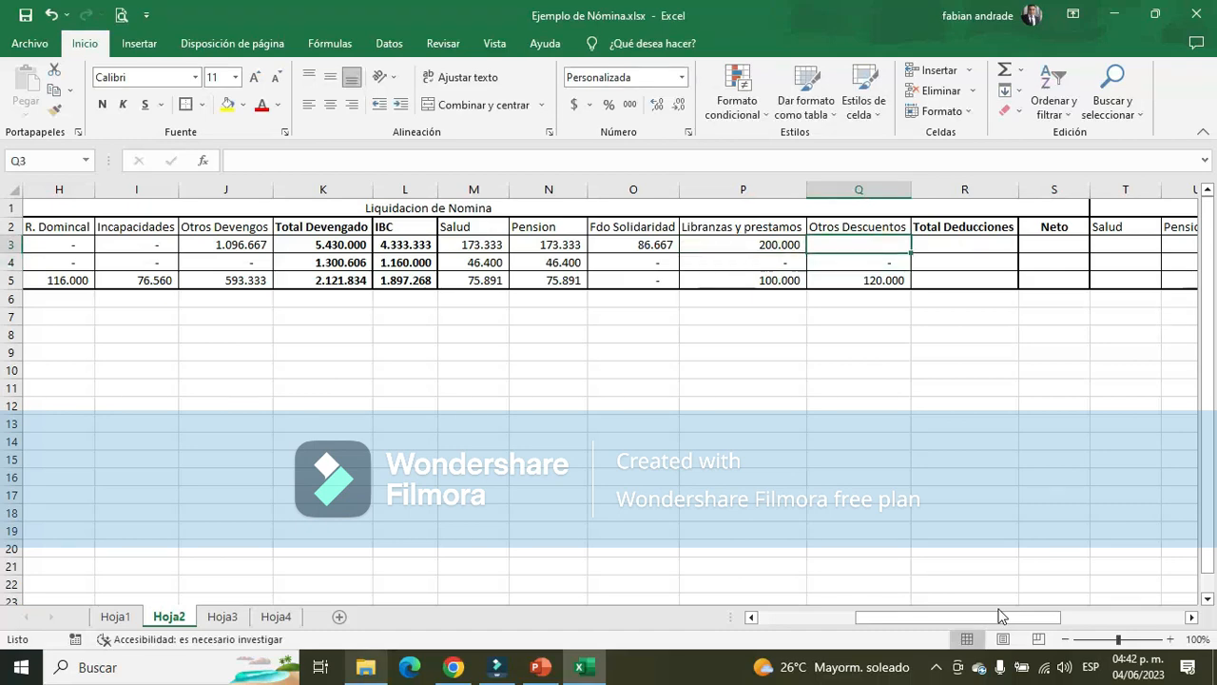
text(150.000)
key(Return)
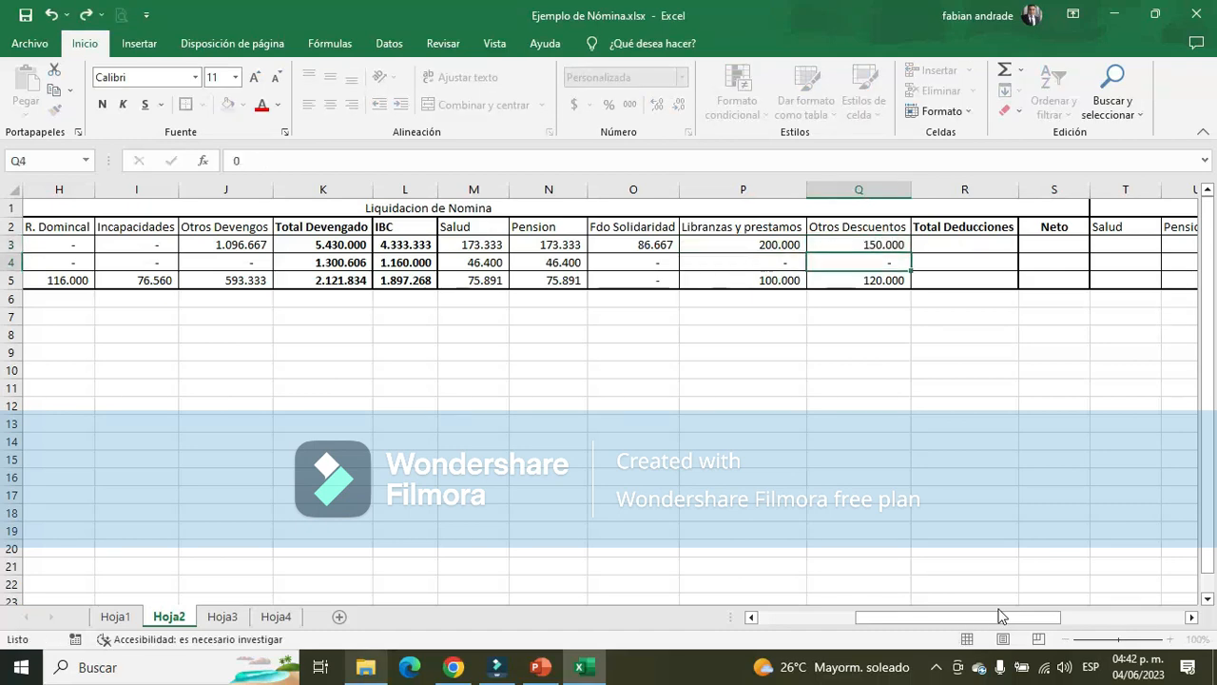
Total the Administrador's deductions in R3 of Hoja2 by summing M3:Q3
click(954, 248)
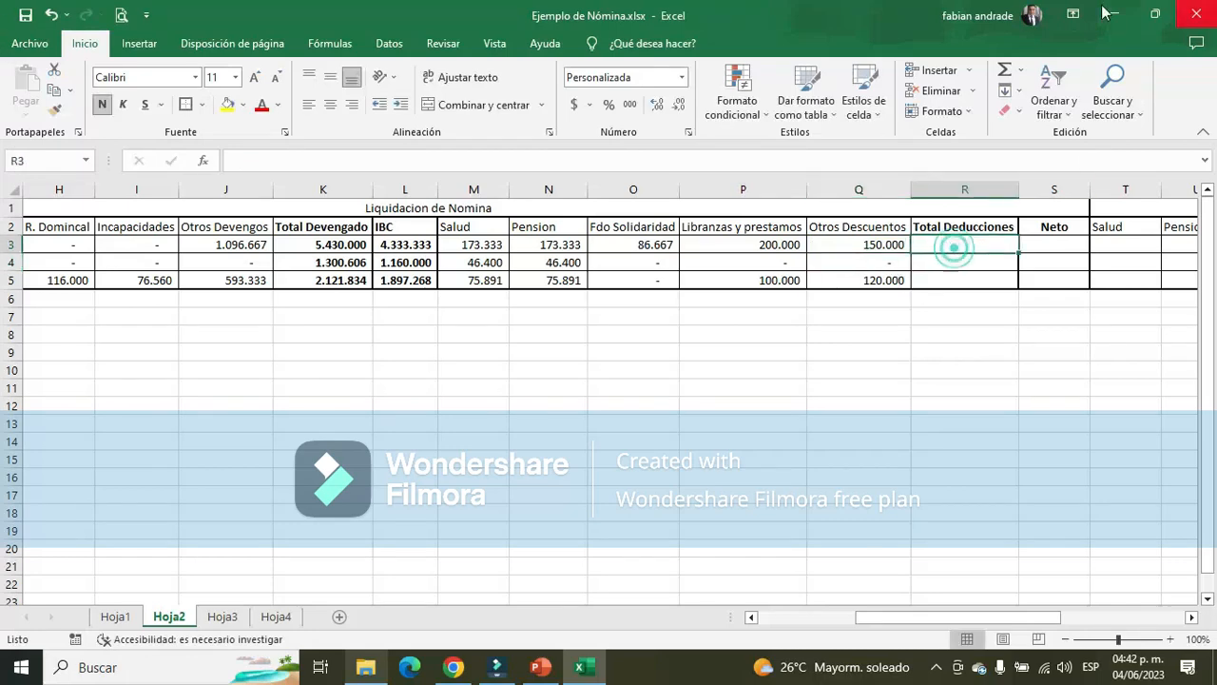
click(1006, 75)
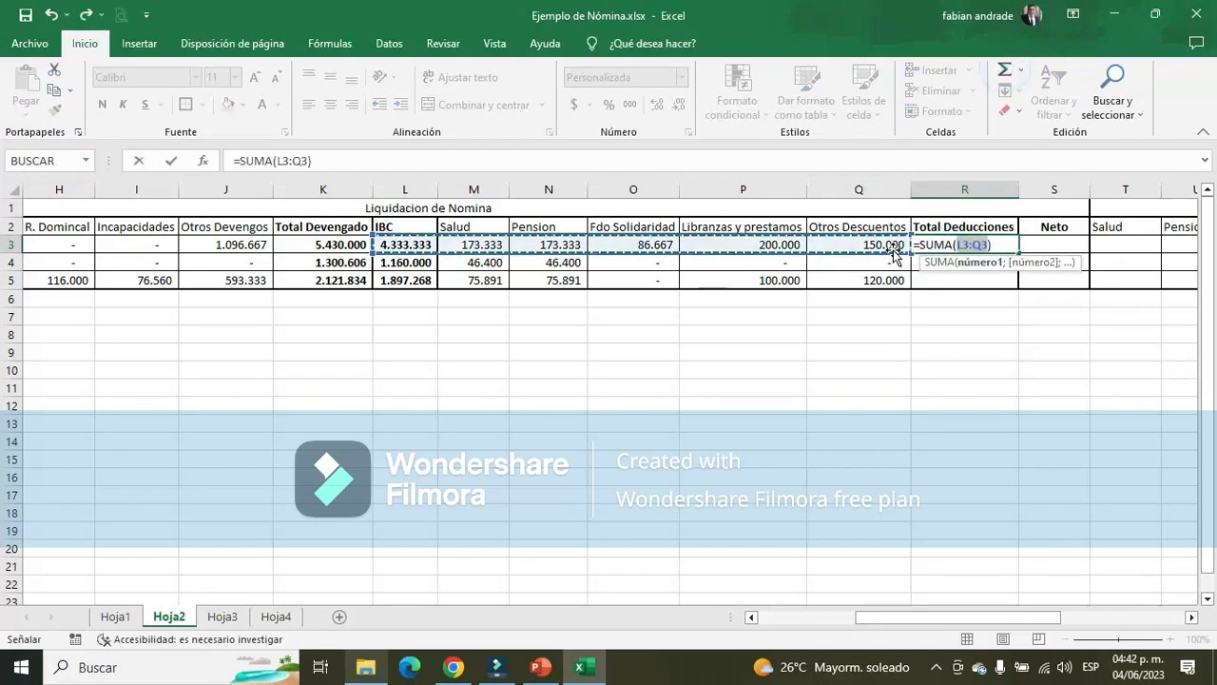
drag(894, 244, 483, 238)
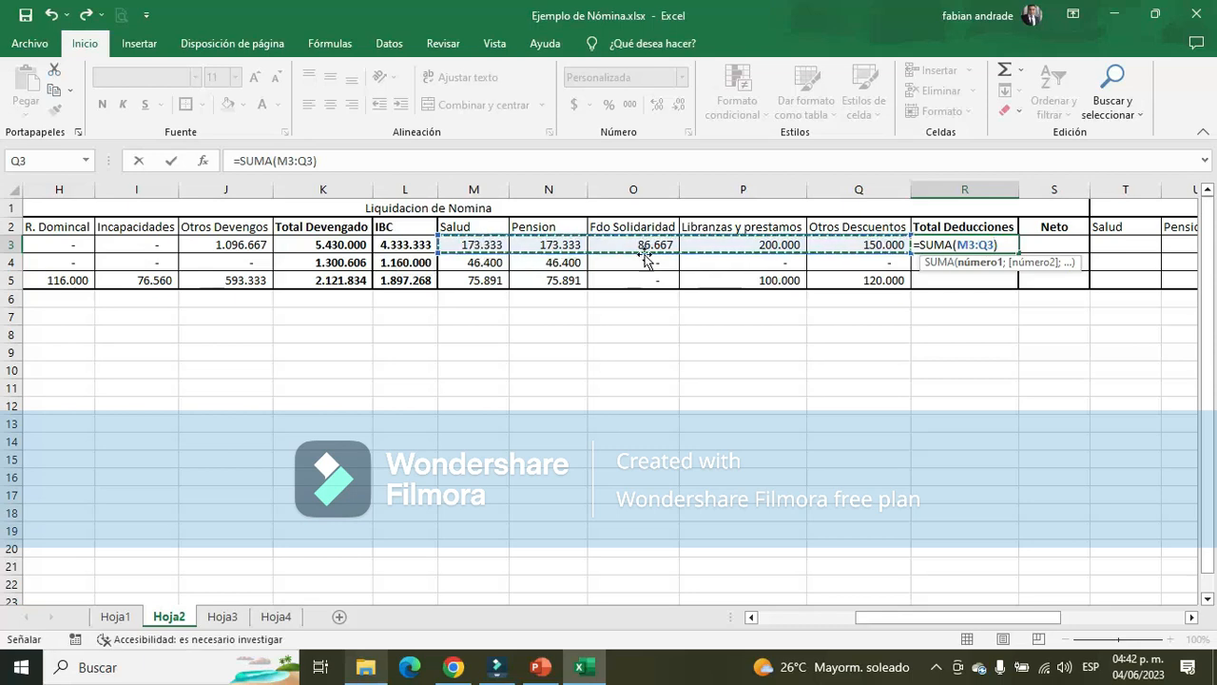
key(Return)
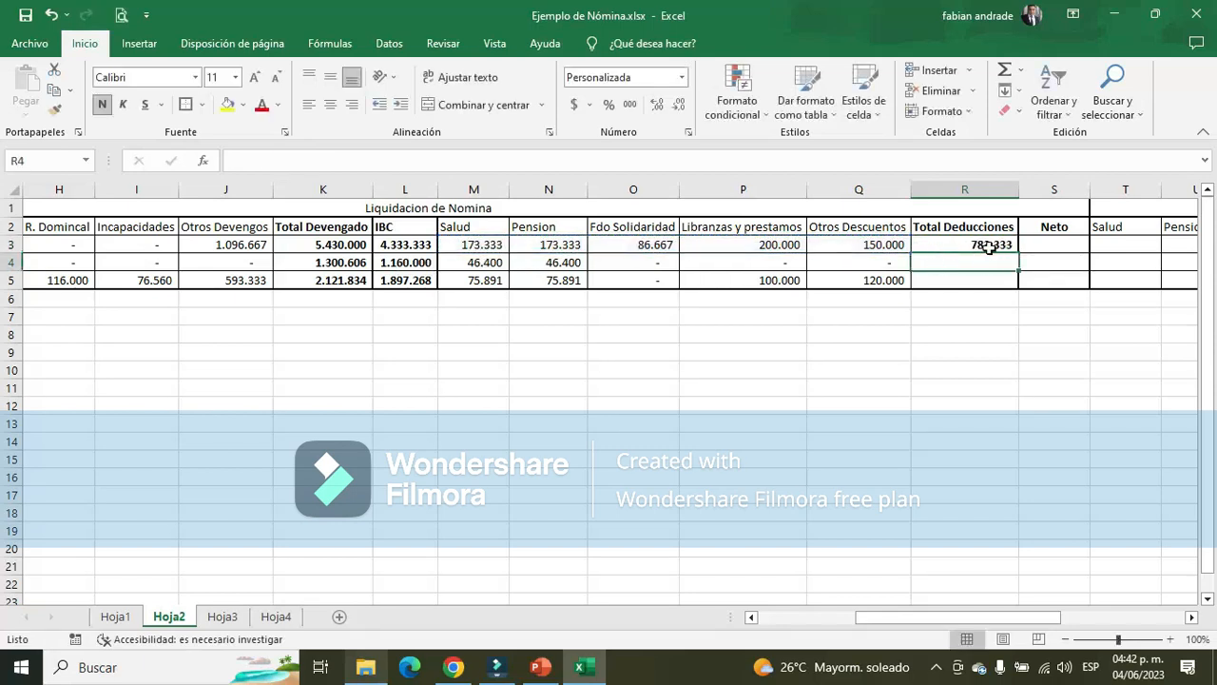
Copy the Total Deducciones formula from R3 down to R5 and apply the current border style to M2:R5
click(984, 244)
drag(1019, 254, 1019, 290)
click(884, 299)
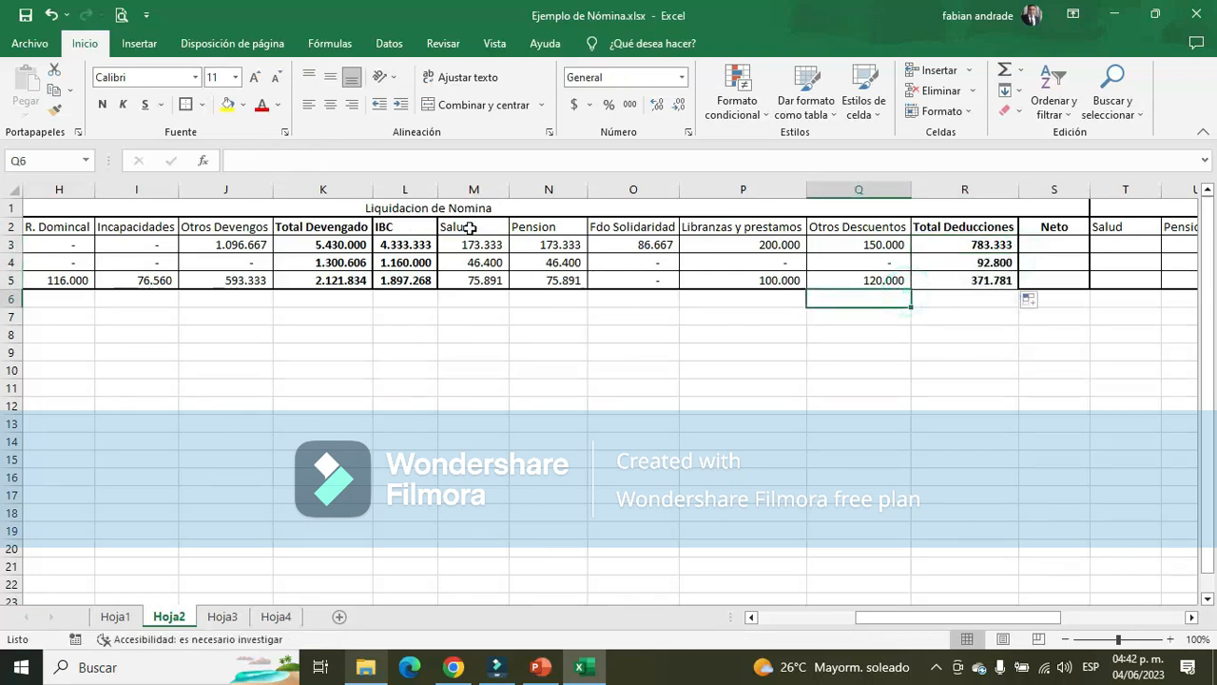
drag(472, 226, 1001, 284)
click(188, 107)
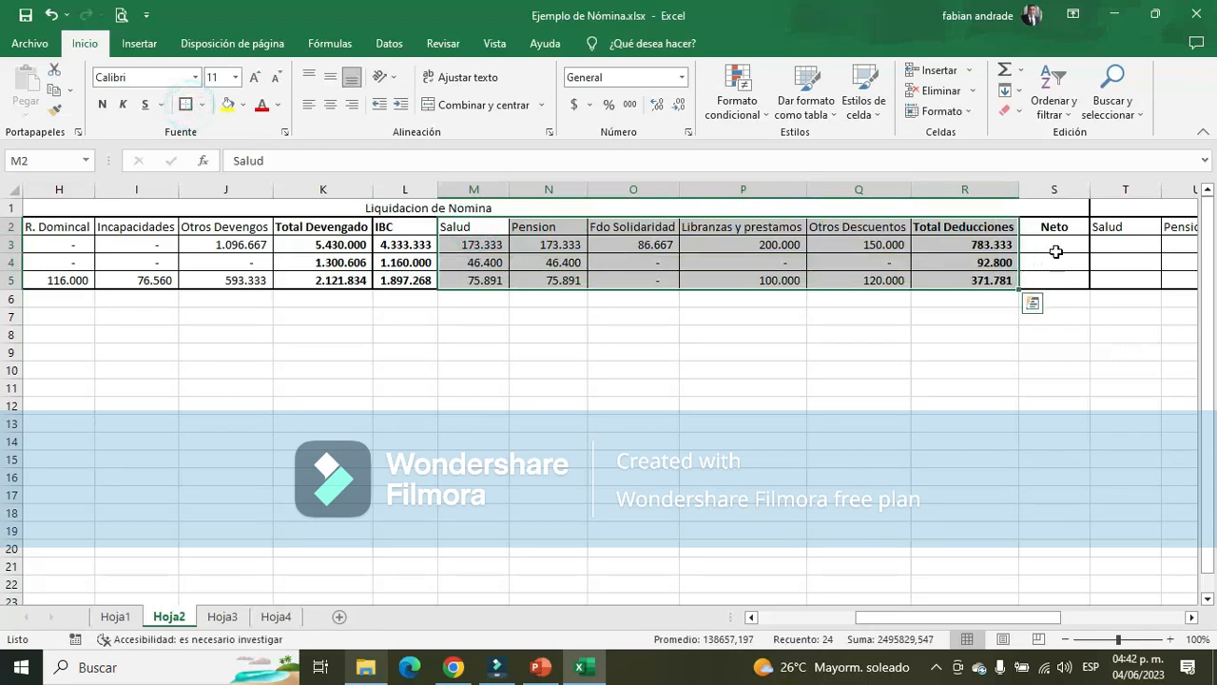
Calculate the Neto in S3 as Total Devengado K3 minus Total Deducciones R3 and copy the formula down to S5
click(1054, 251)
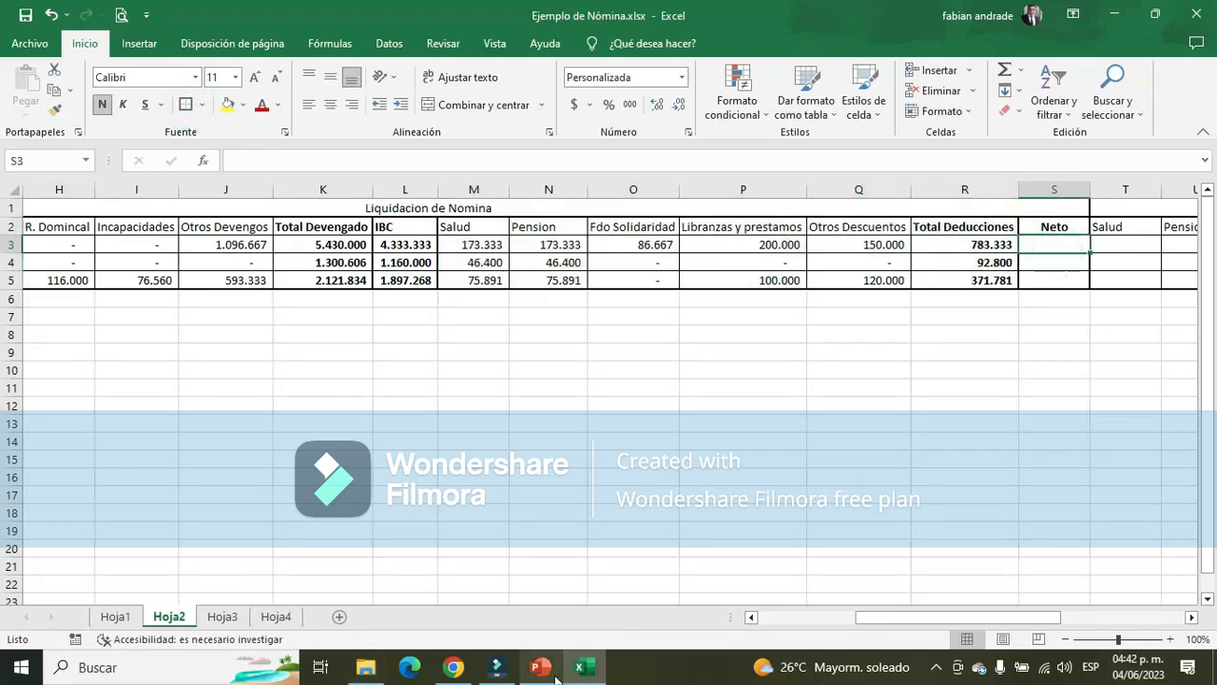
text(+)
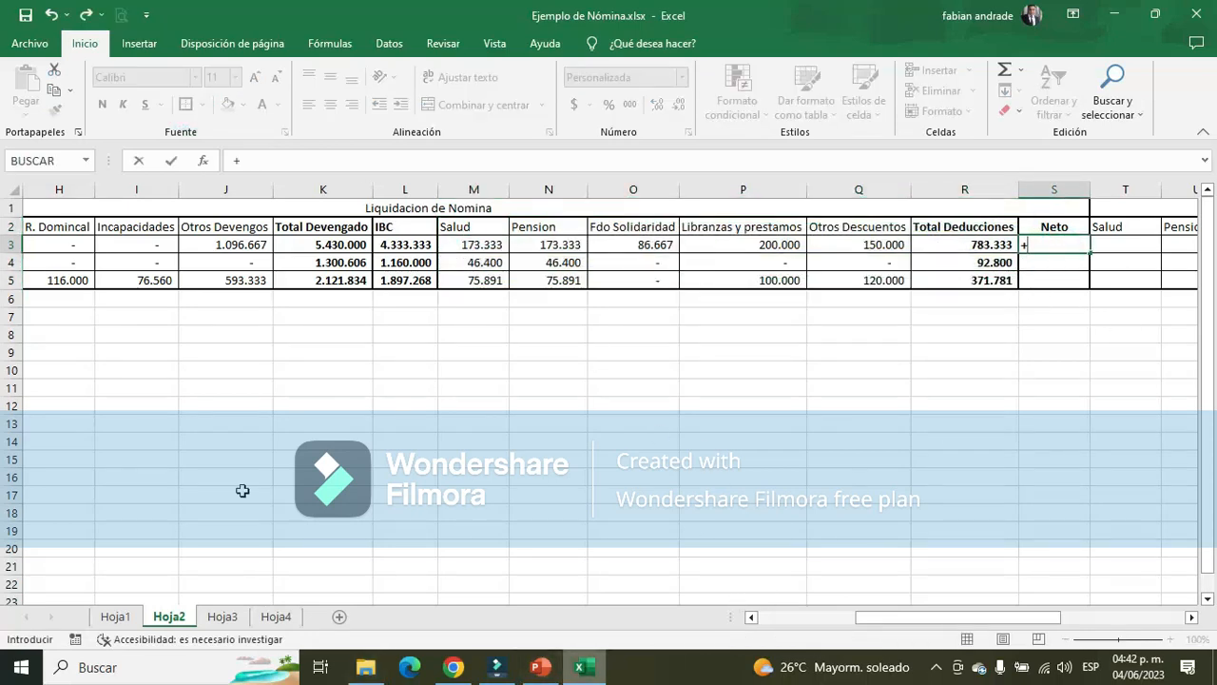
click(331, 244)
text(-)
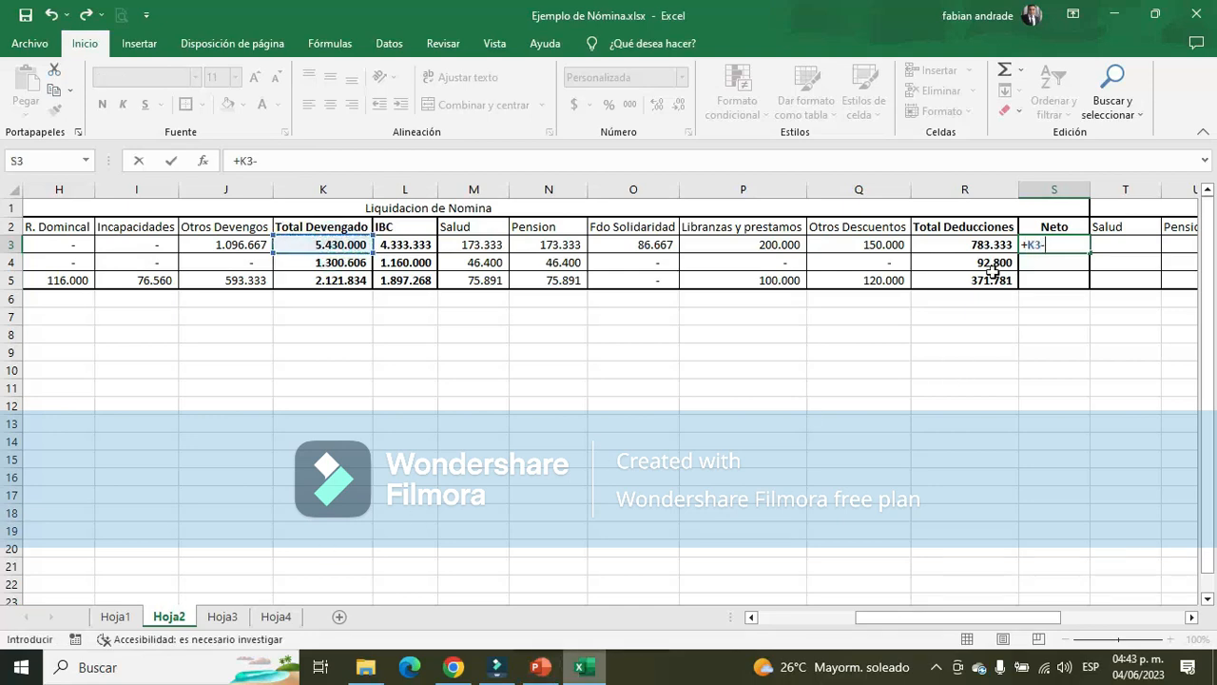
click(989, 244)
key(Return)
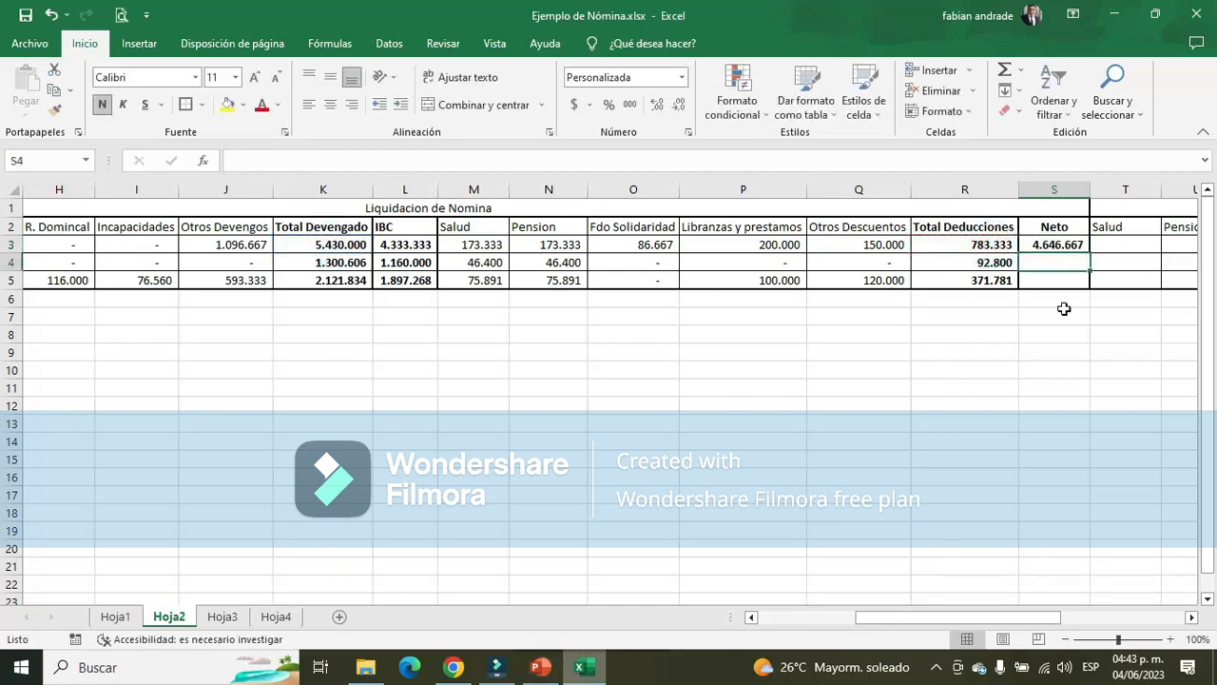
click(1076, 242)
drag(1090, 253, 1097, 289)
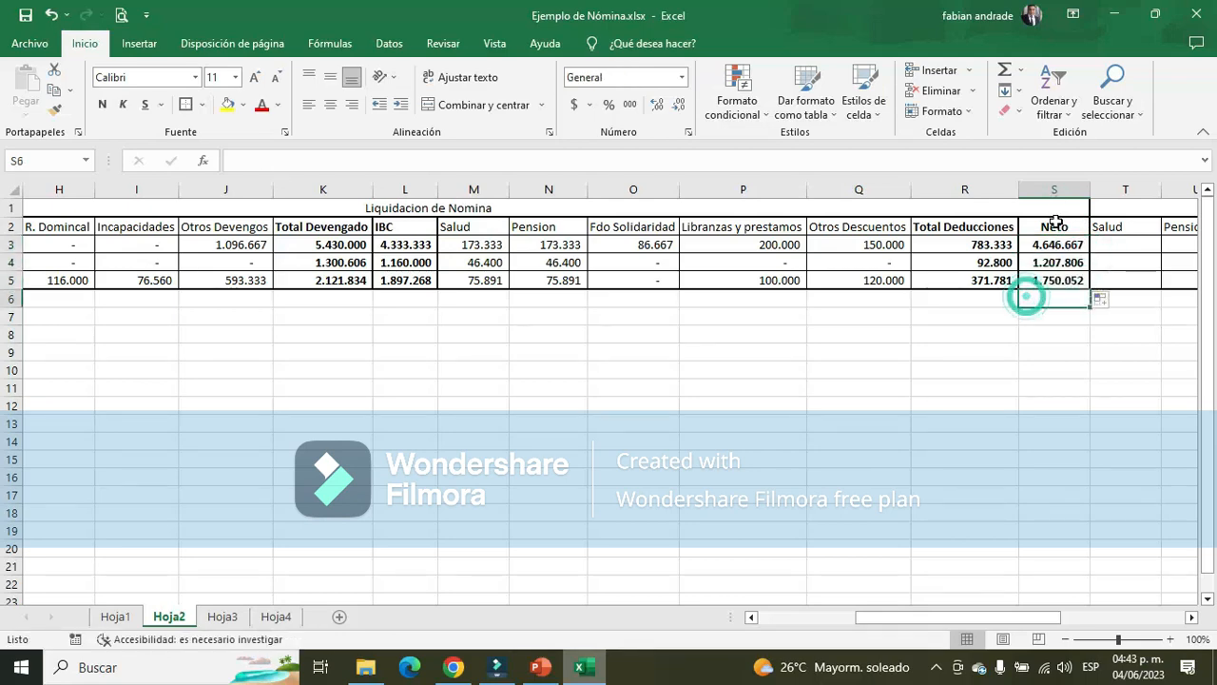
drag(1054, 226, 1057, 284)
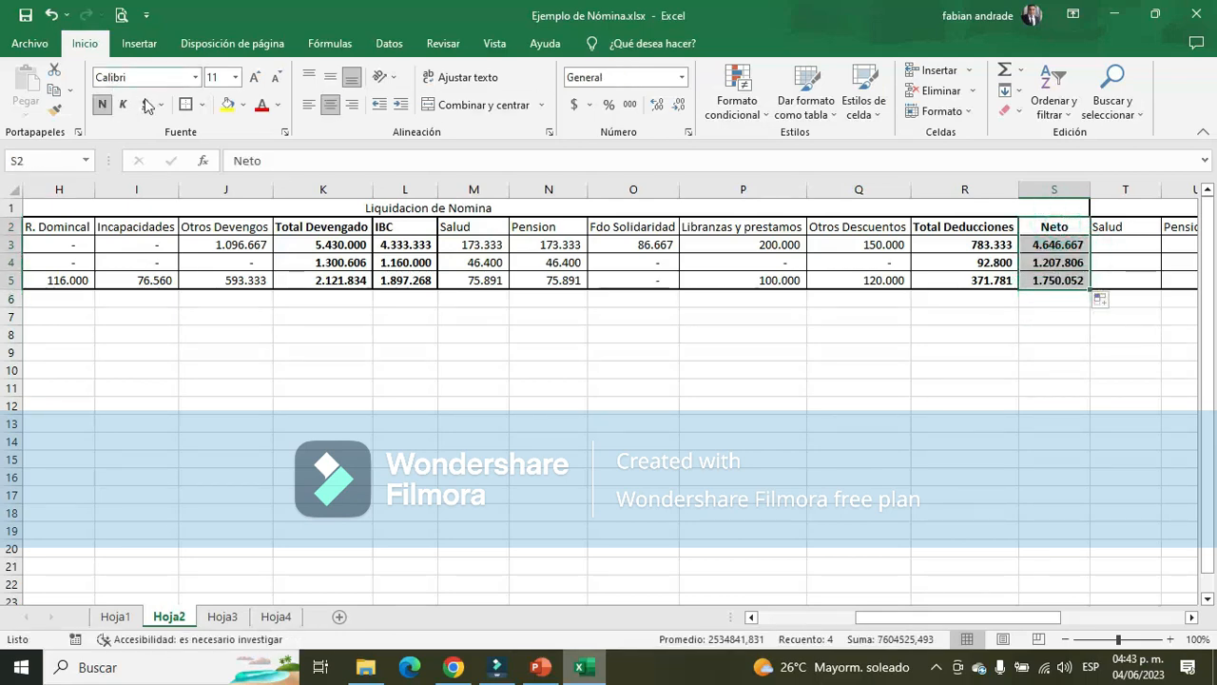
Compare the Administrador's Neto in S3 with the total devengado formula and neto a pagar in Hoja3
click(1052, 244)
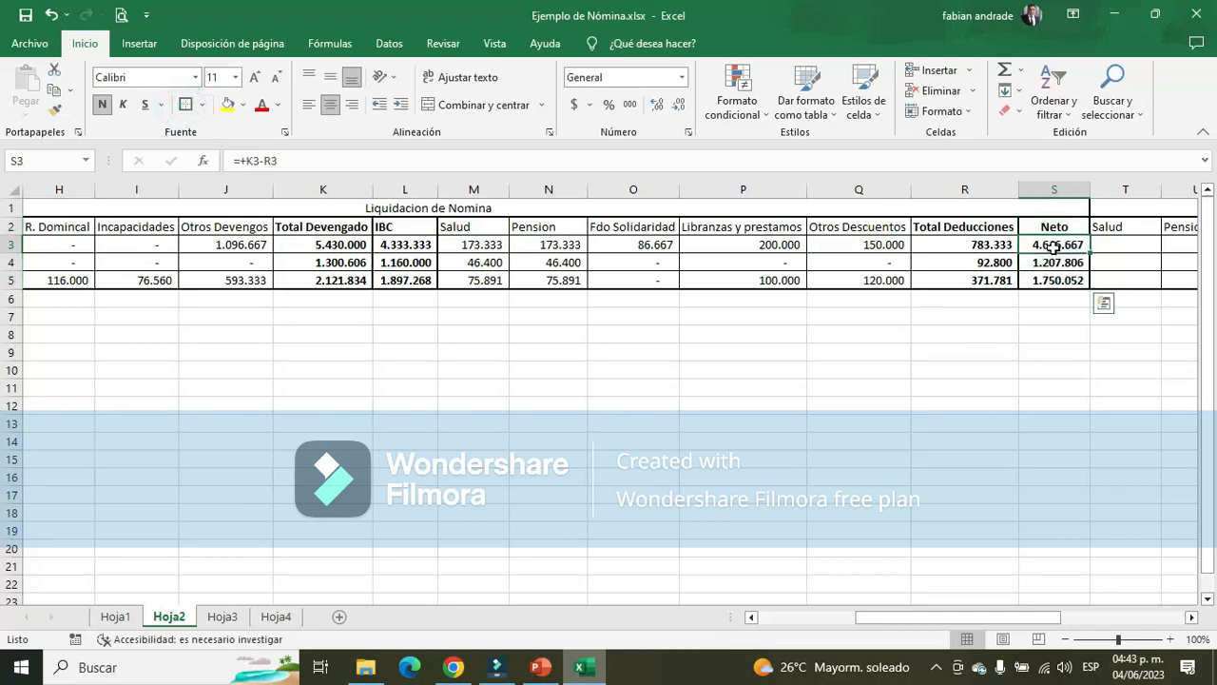
click(229, 620)
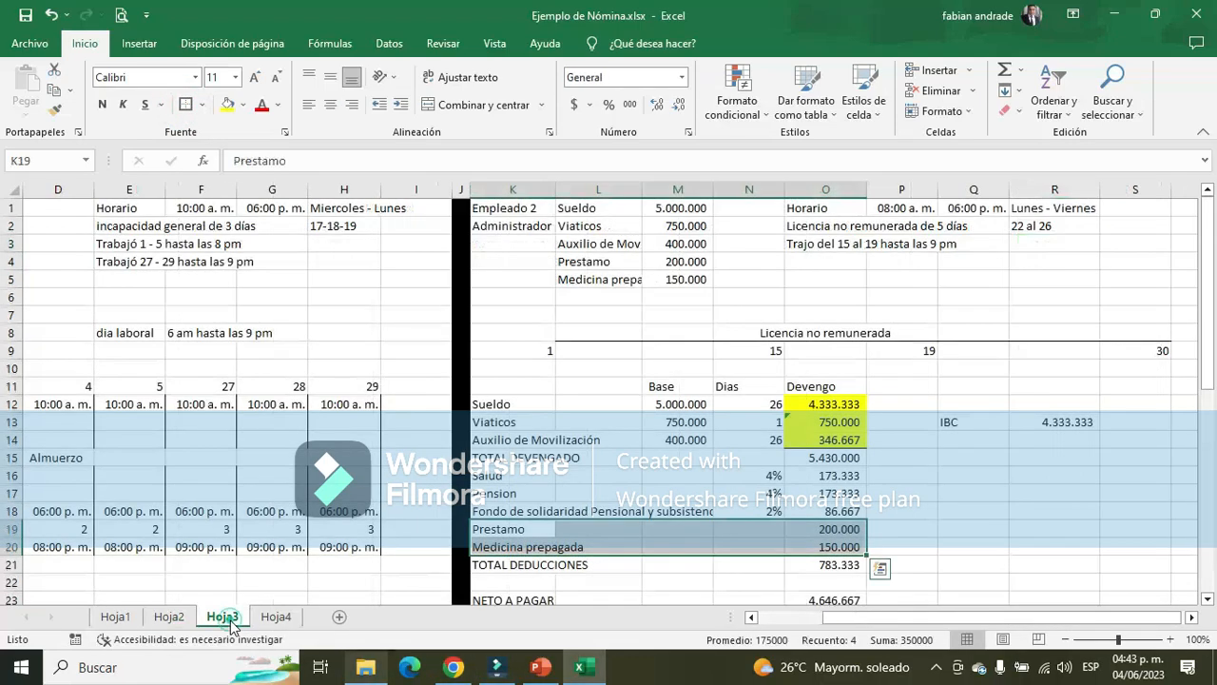
click(850, 461)
double_click(849, 458)
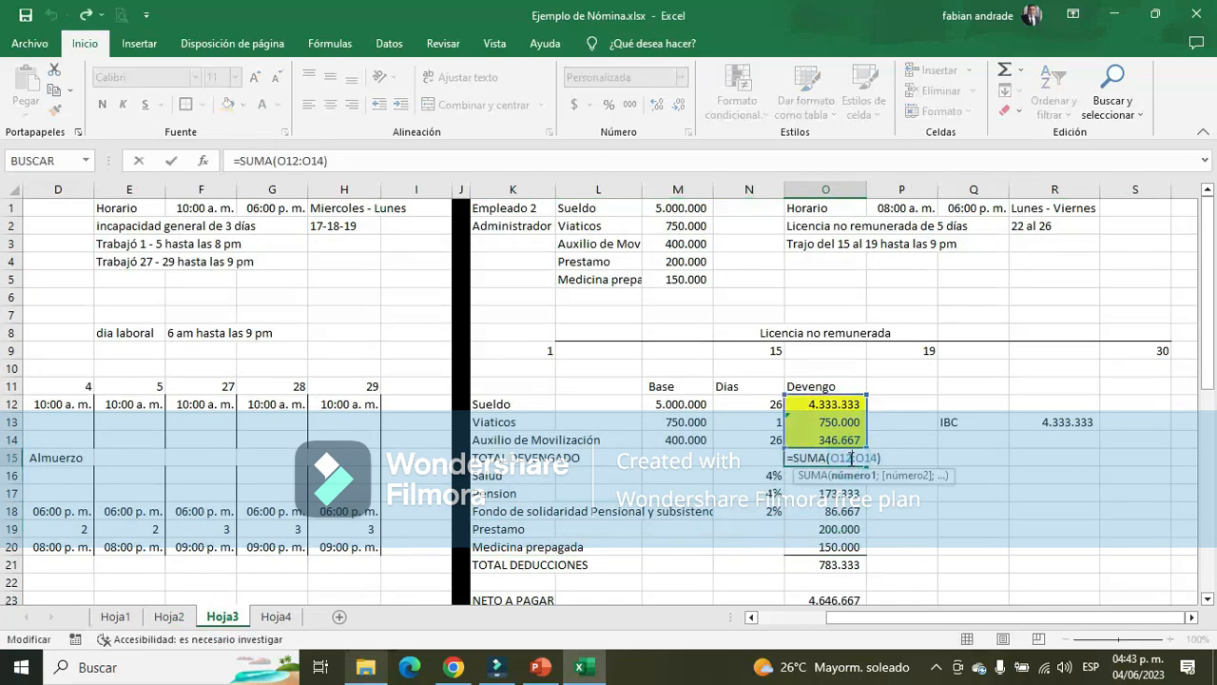
key(Return)
scroll(837, 457, down, 1)
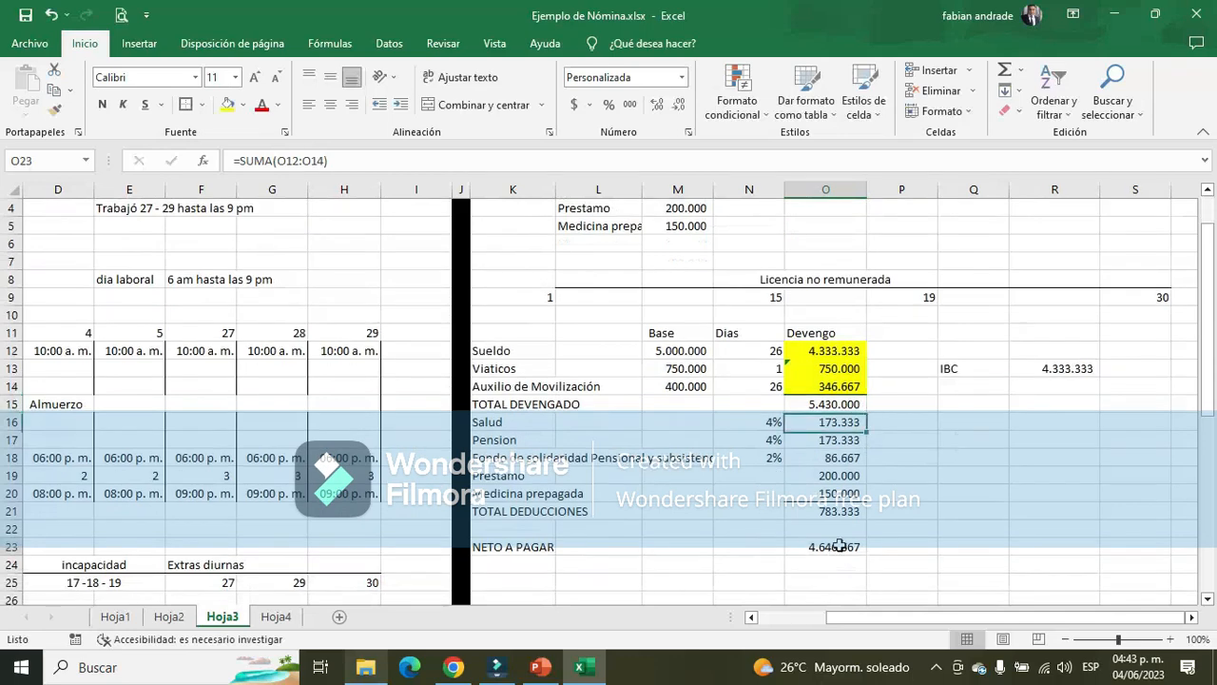
click(837, 547)
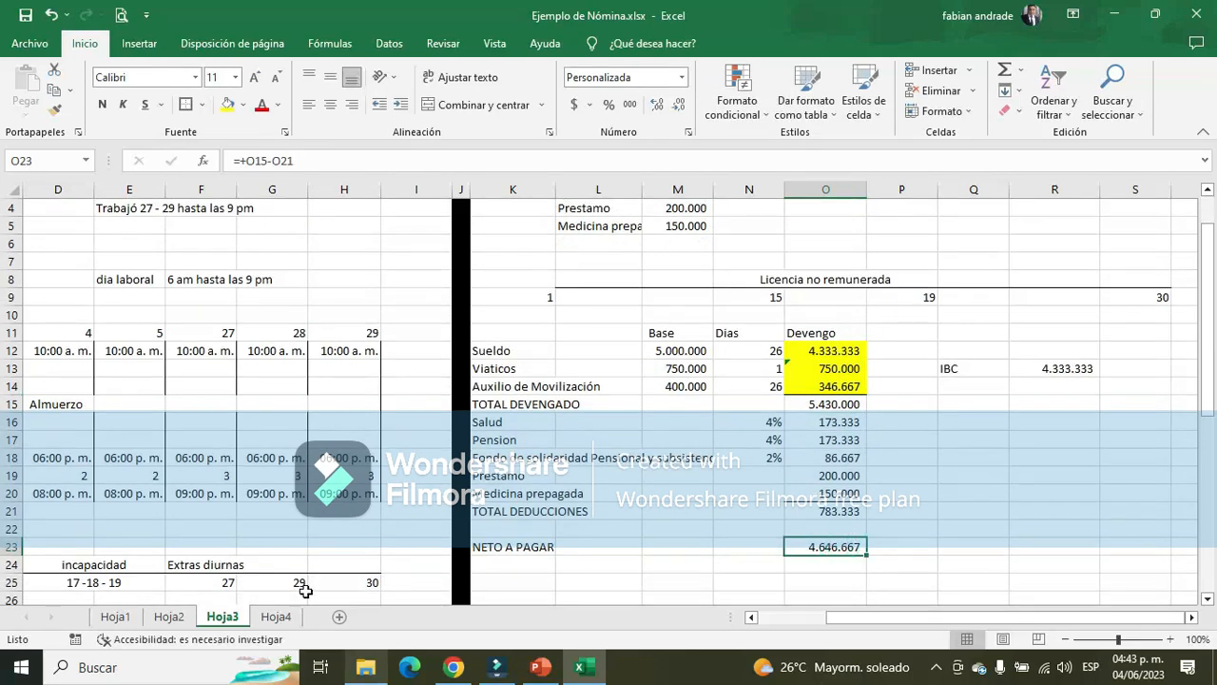
click(171, 618)
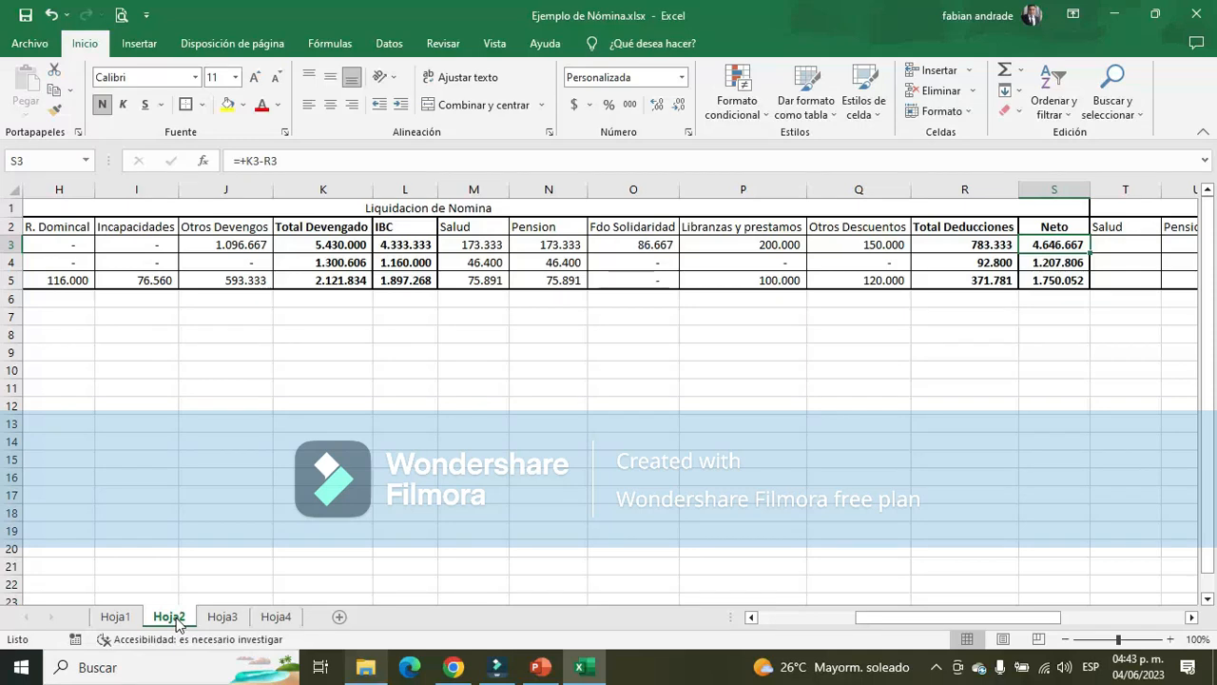
Compare the Aux adtivo's Neto in S4 with the neto a pagar in B9 of Hoja1
click(1061, 260)
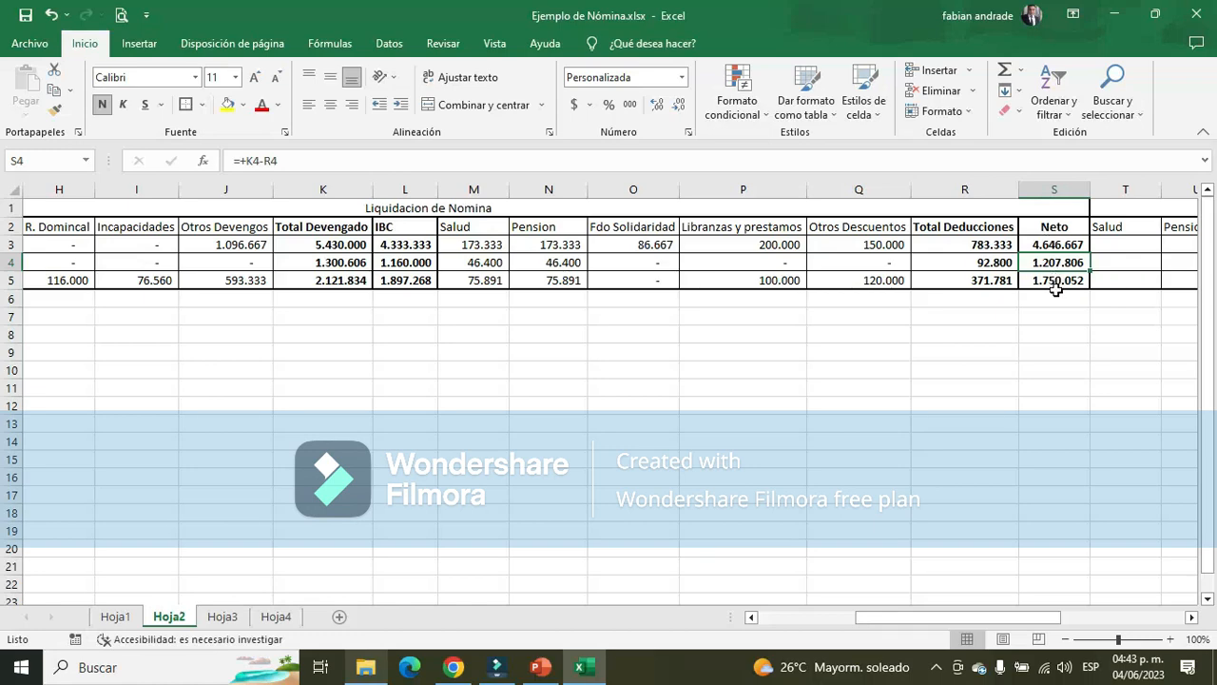
click(119, 617)
click(190, 352)
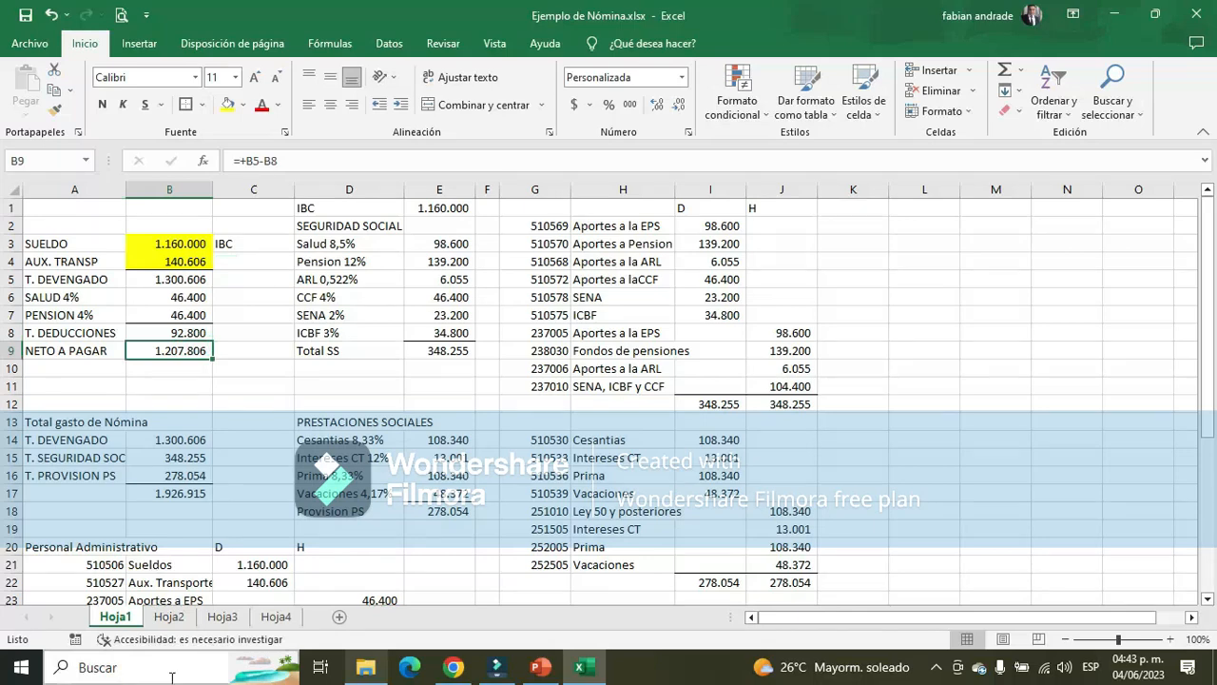
click(170, 616)
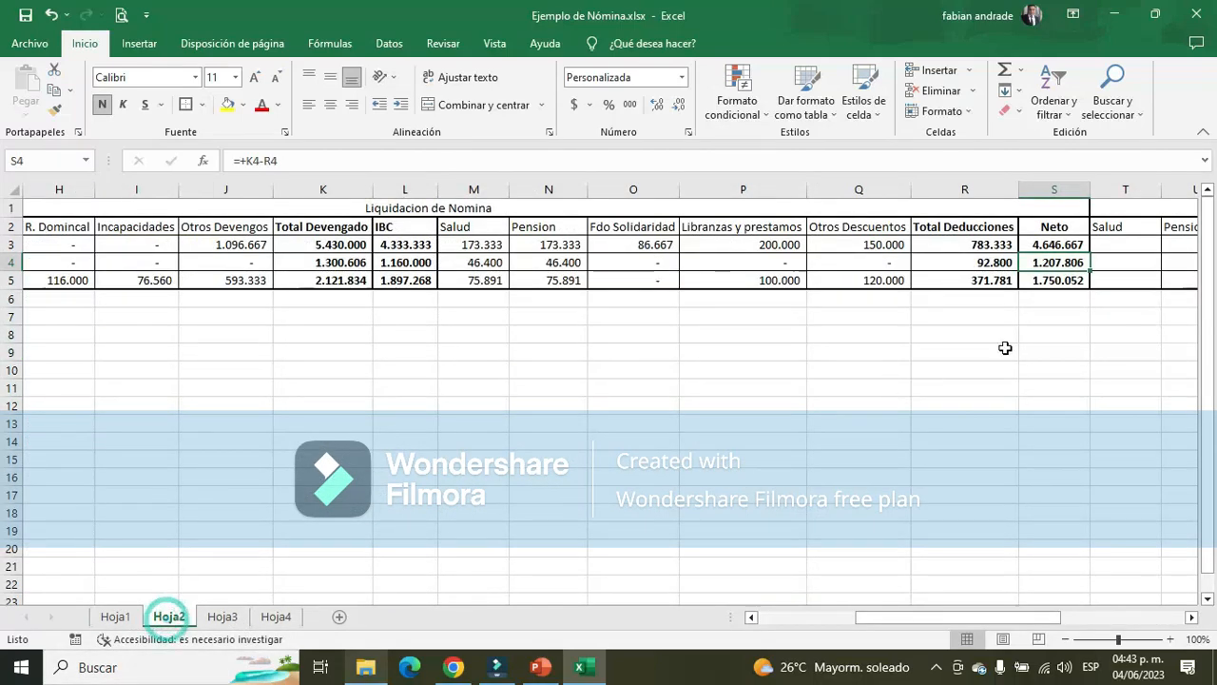
Compare the Vendedor's Neto in S5 of Hoja2 with the neto a pagar in E44 of Hoja3
click(1052, 279)
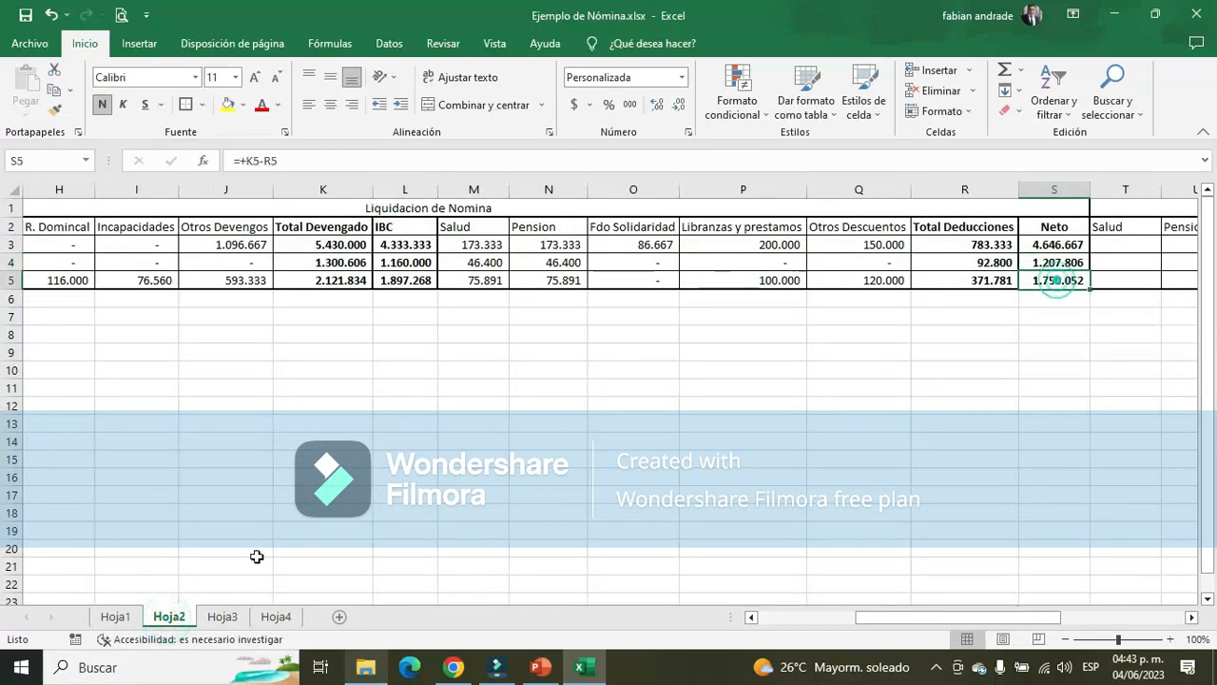
click(223, 616)
scroll(352, 375, down, 5)
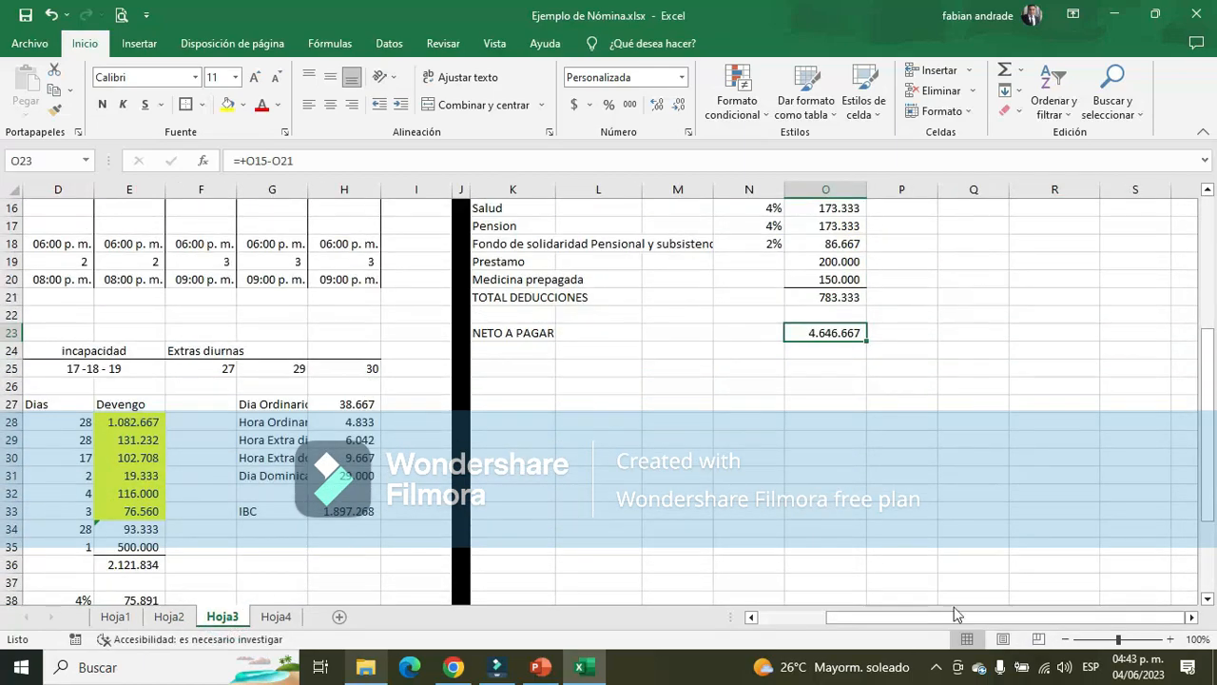
drag(958, 616, 882, 618)
scroll(610, 524, down, 4)
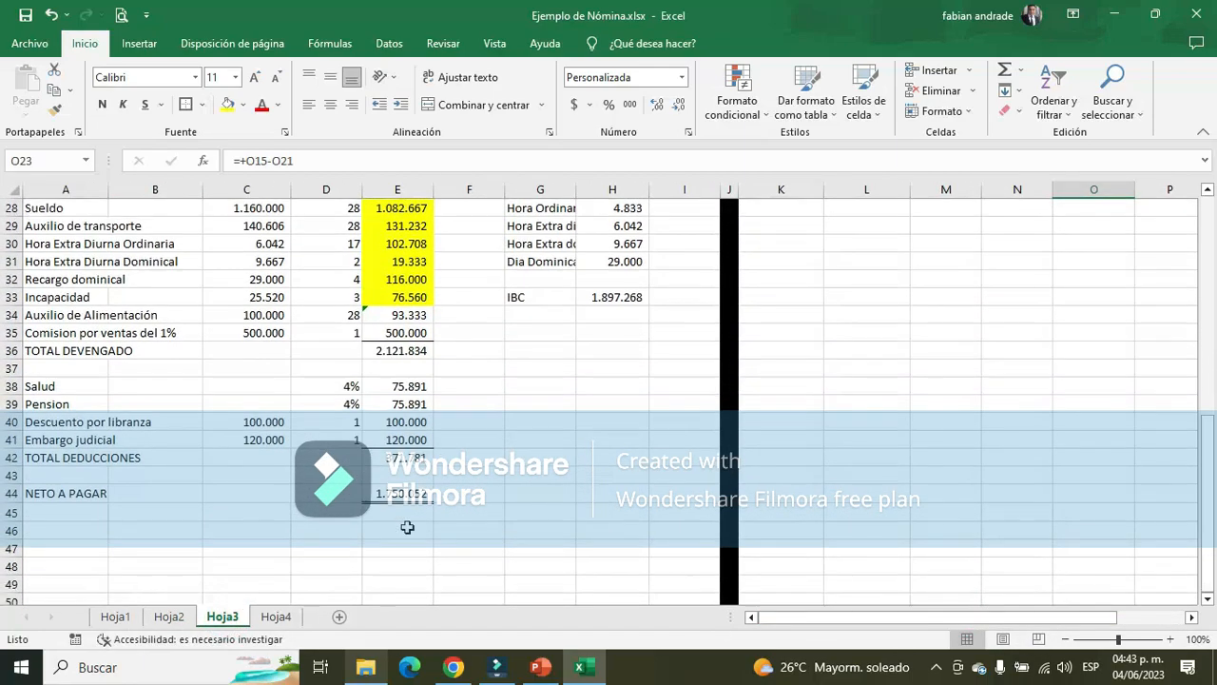
click(404, 493)
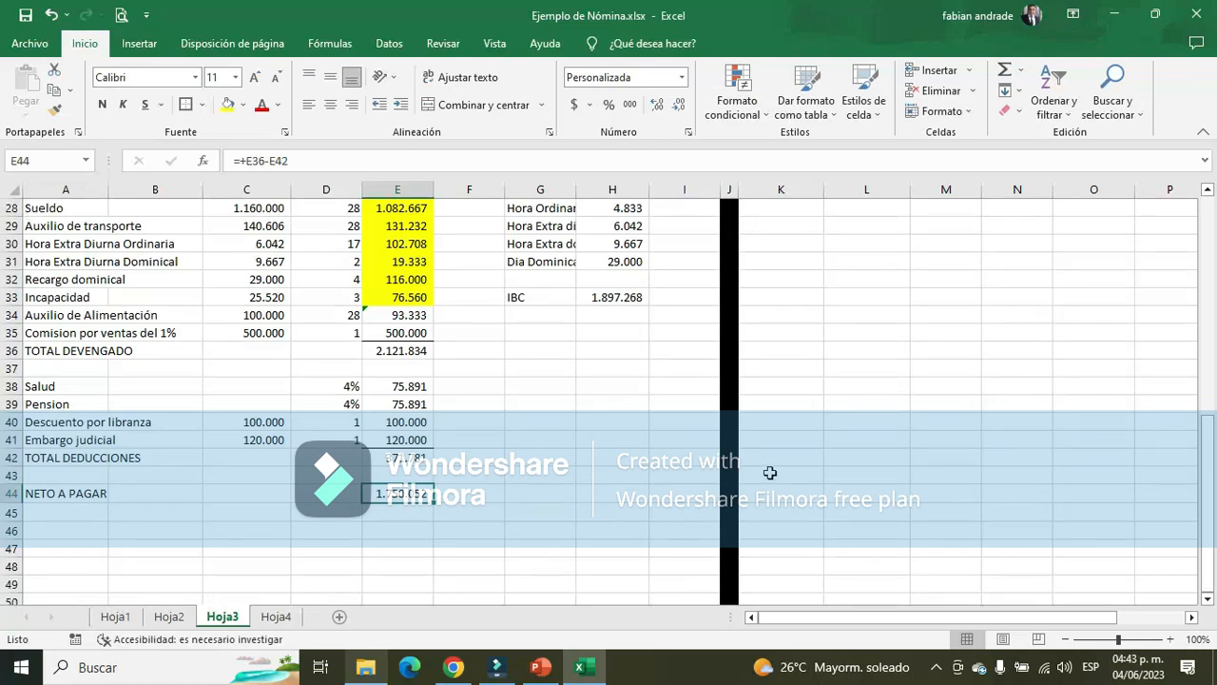
scroll(770, 472, up, 9)
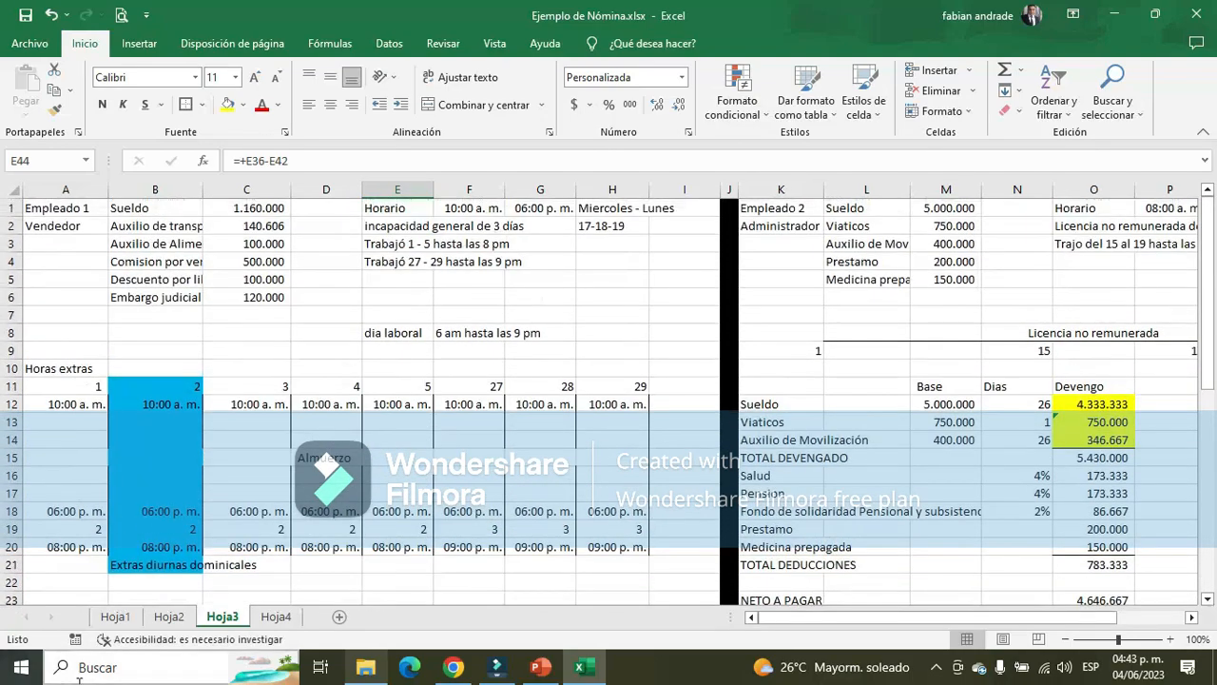
click(169, 616)
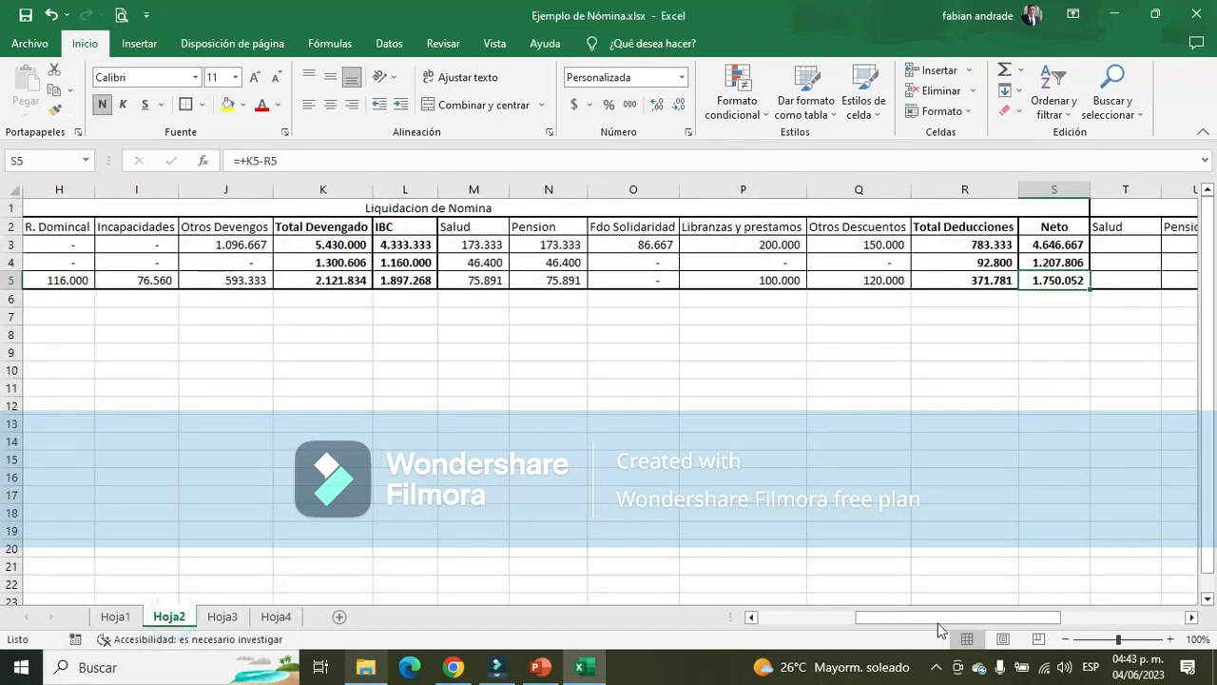
Review the Vendedor's and Administrador's settlements in Hoja3, and the salary settlement and Seguridad Social calculation in Hoja1
click(223, 616)
scroll(198, 434, down, 6)
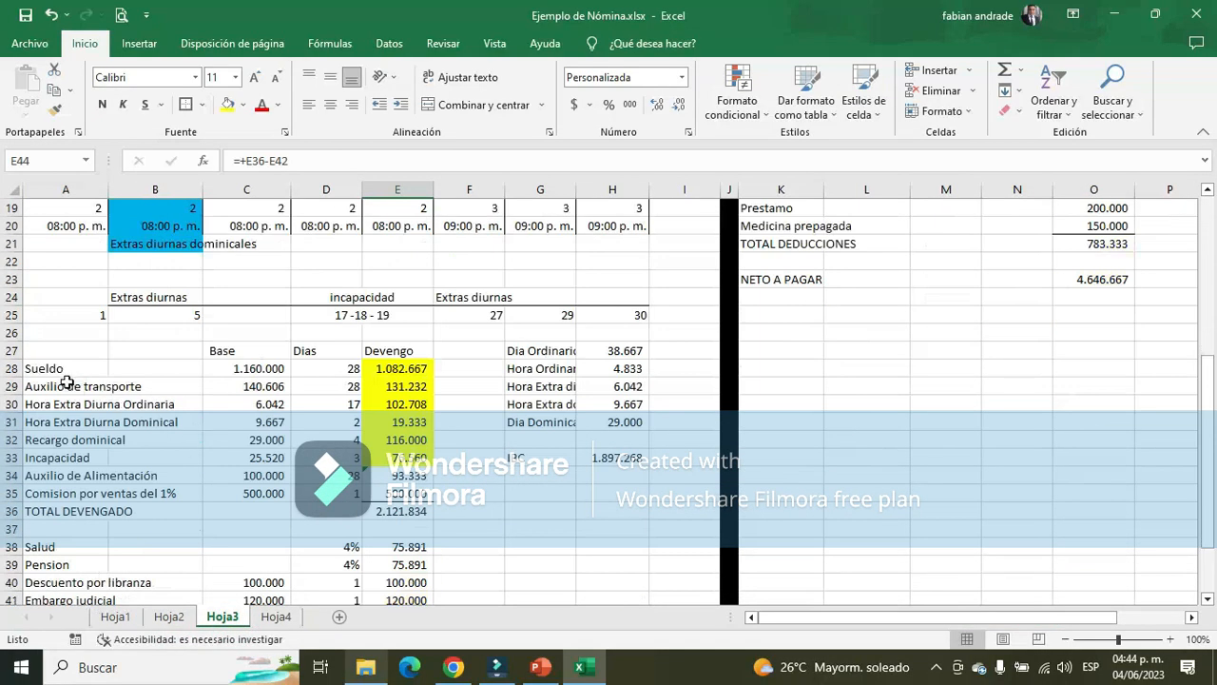
drag(81, 393, 399, 565)
scroll(834, 460, up, 7)
drag(767, 394, 1134, 534)
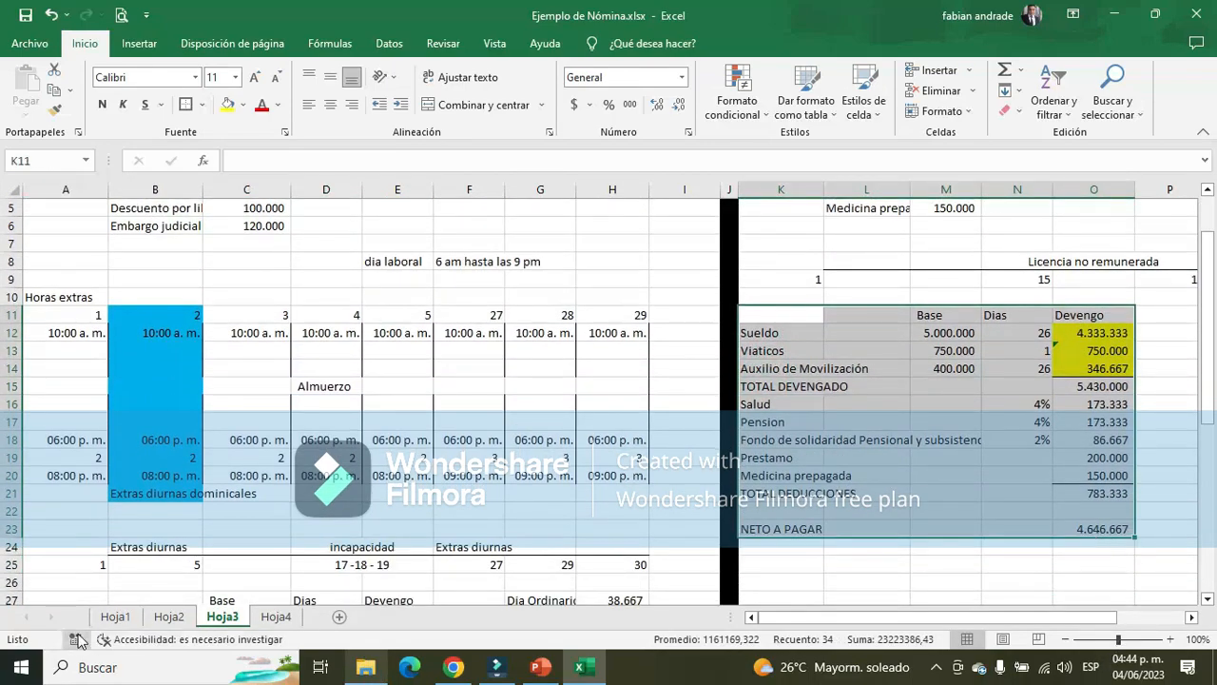
click(115, 616)
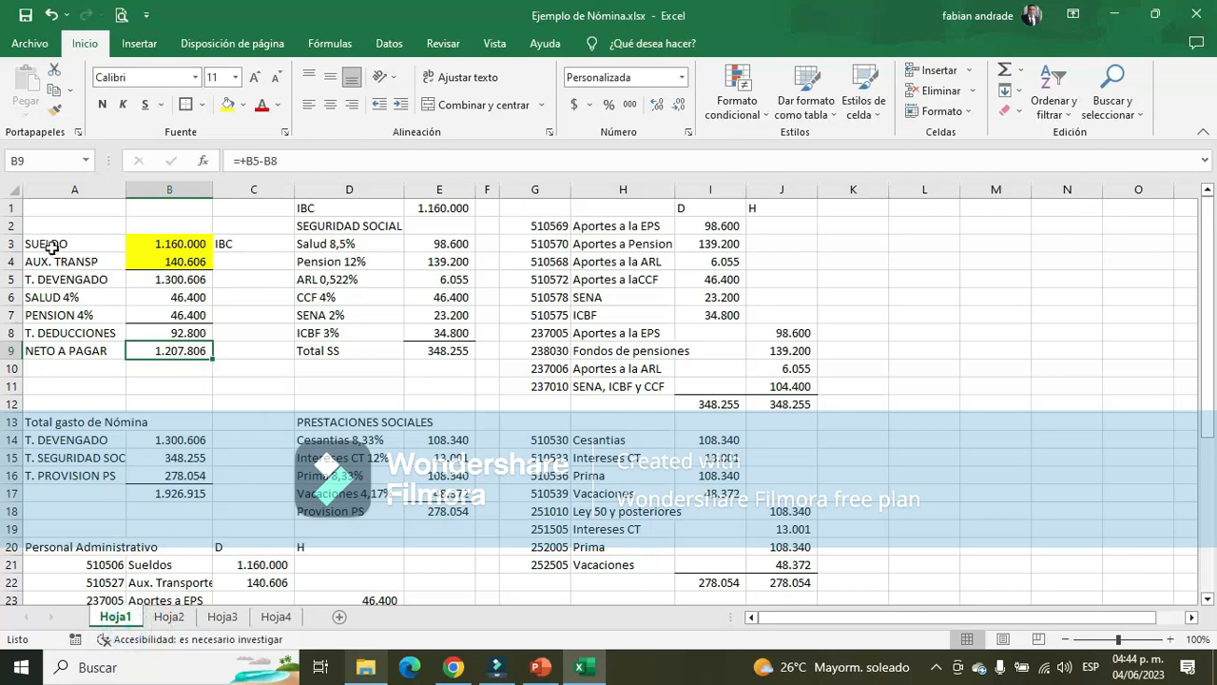
drag(52, 247, 210, 354)
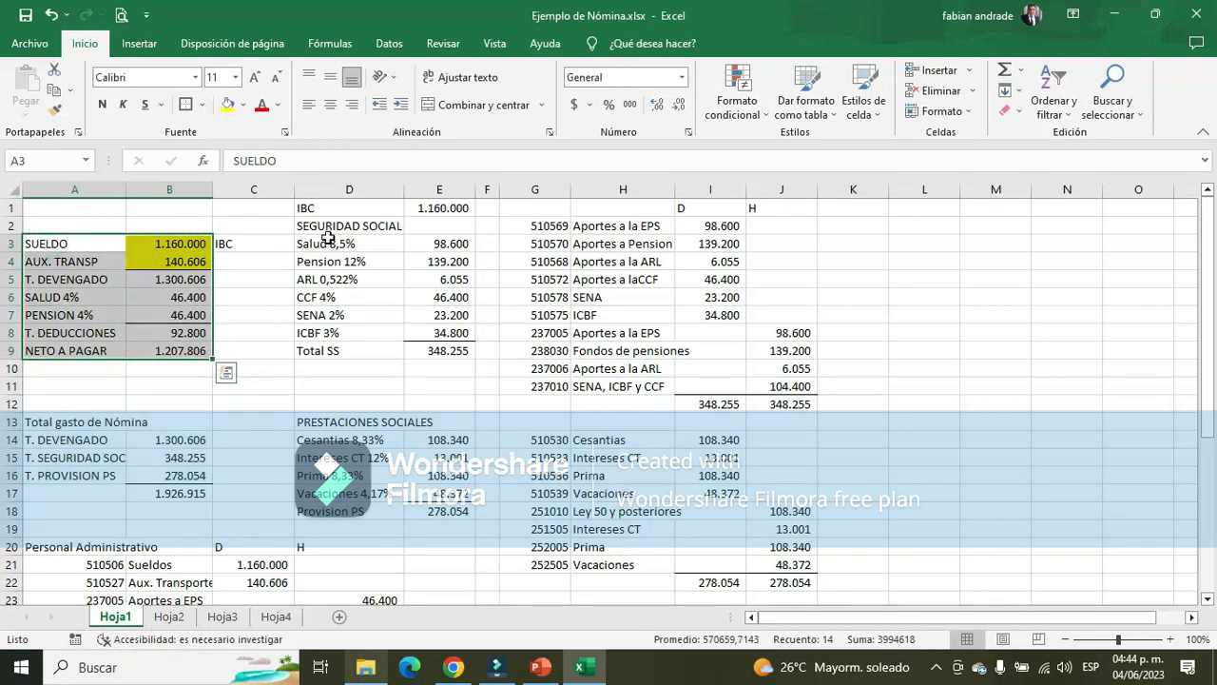
drag(328, 237, 442, 352)
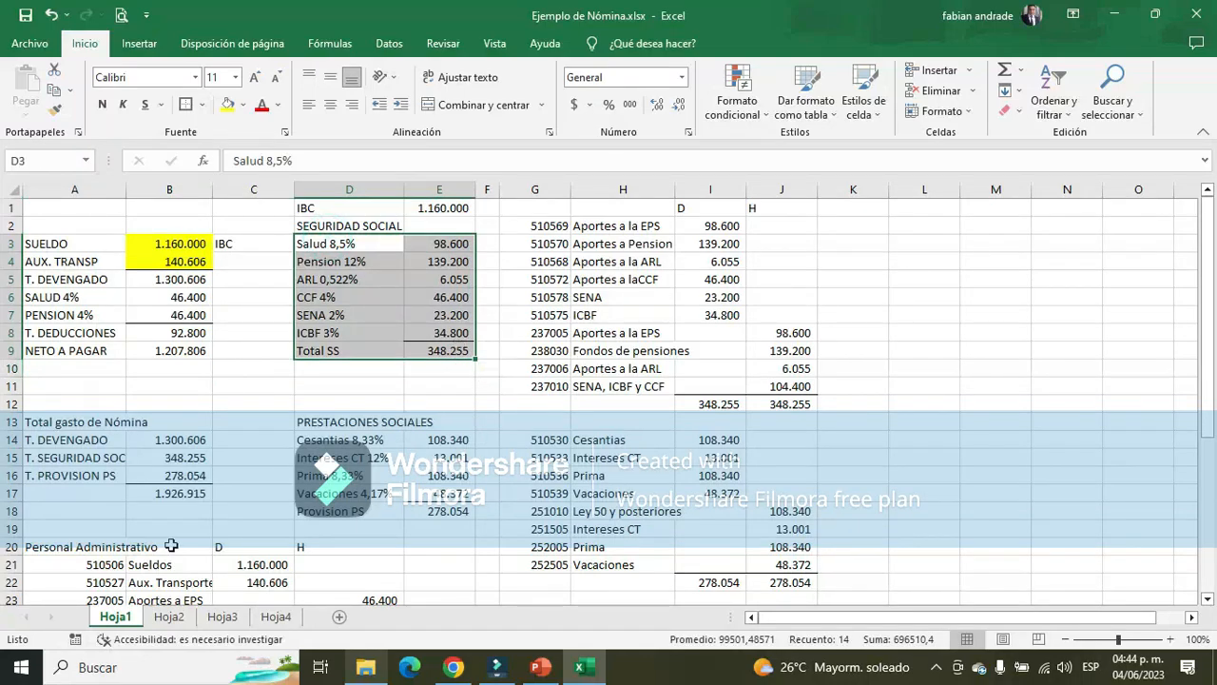
Go to the Administrador's Salud cell T3 in the Seguridad Social section of Hoja2
click(171, 616)
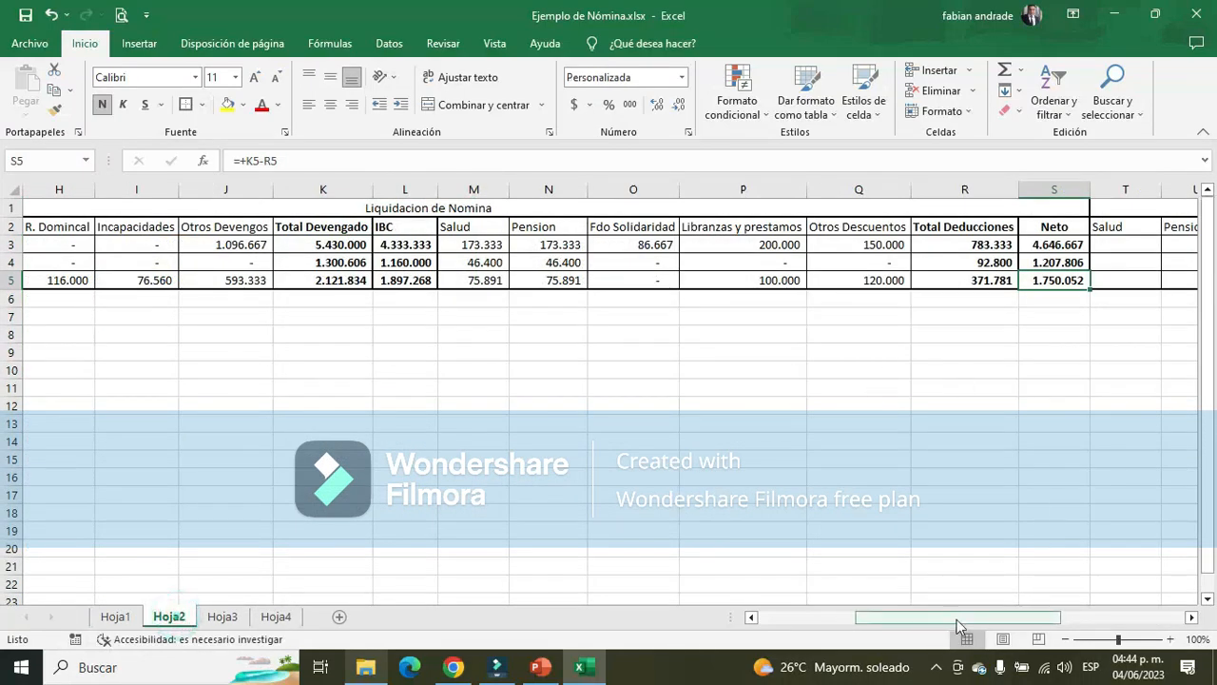
drag(956, 619, 1066, 616)
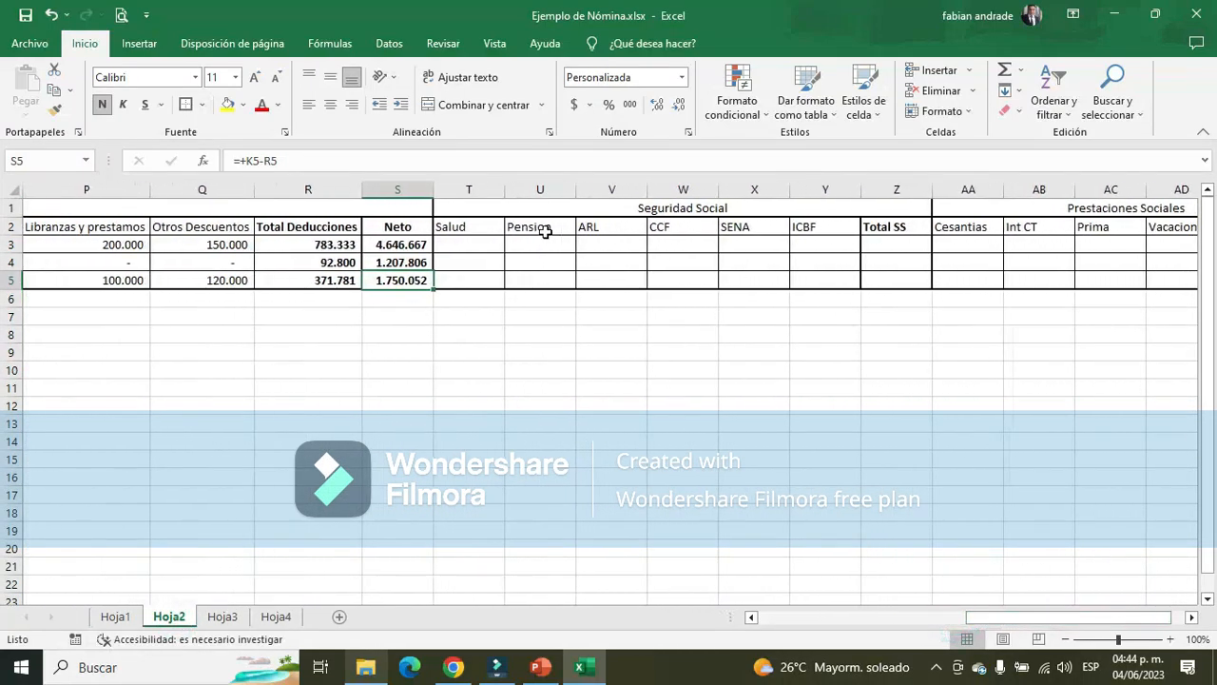
click(462, 247)
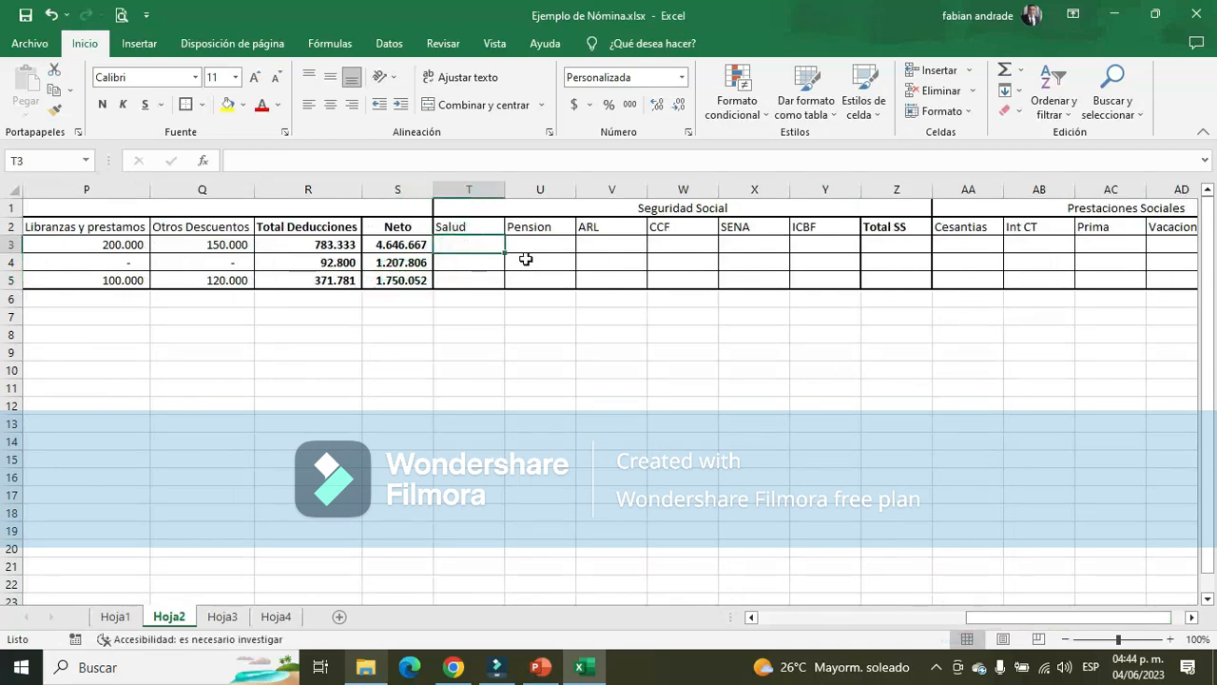
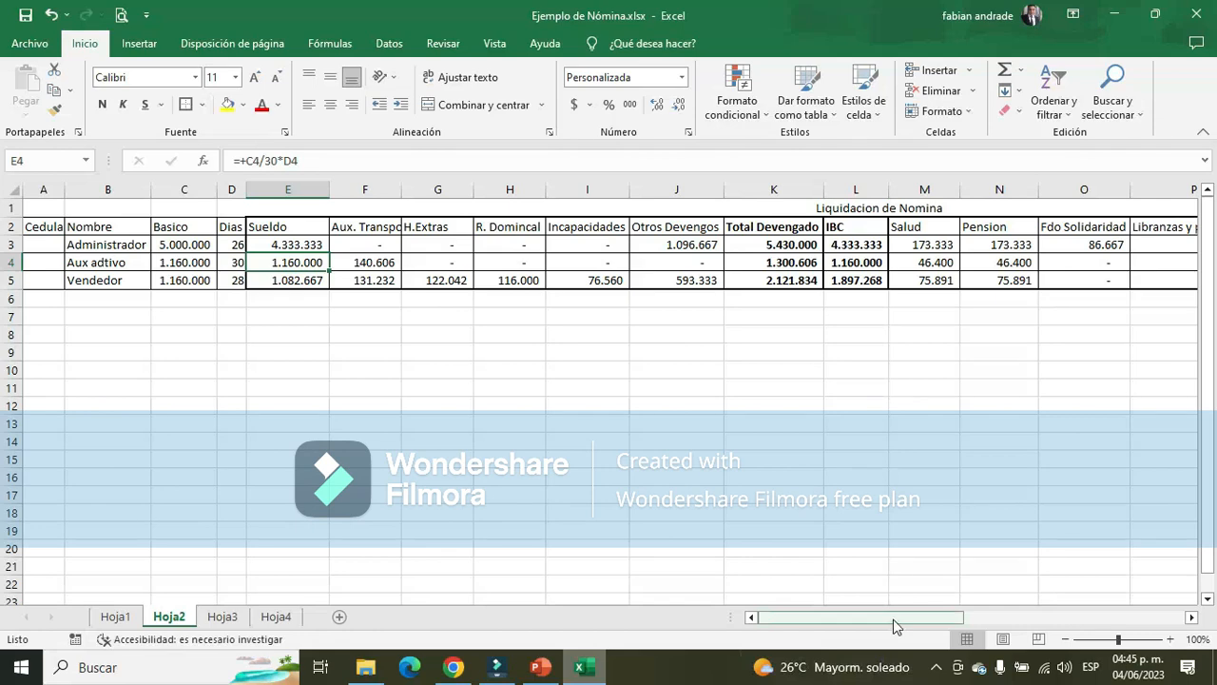
Enter 0 as the Seguridad Social Salud contribution for the Administrador, Aux adtivo and Vendedor in T3:T5 of Hoja2
drag(893, 619, 1122, 617)
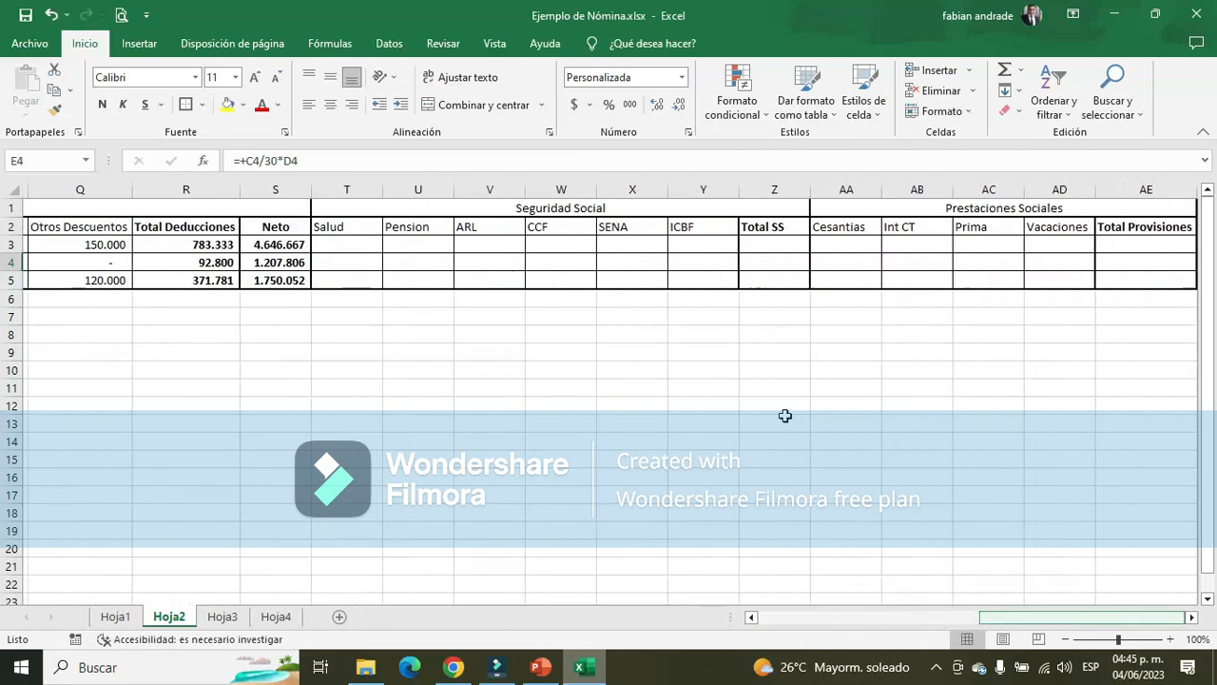
click(345, 246)
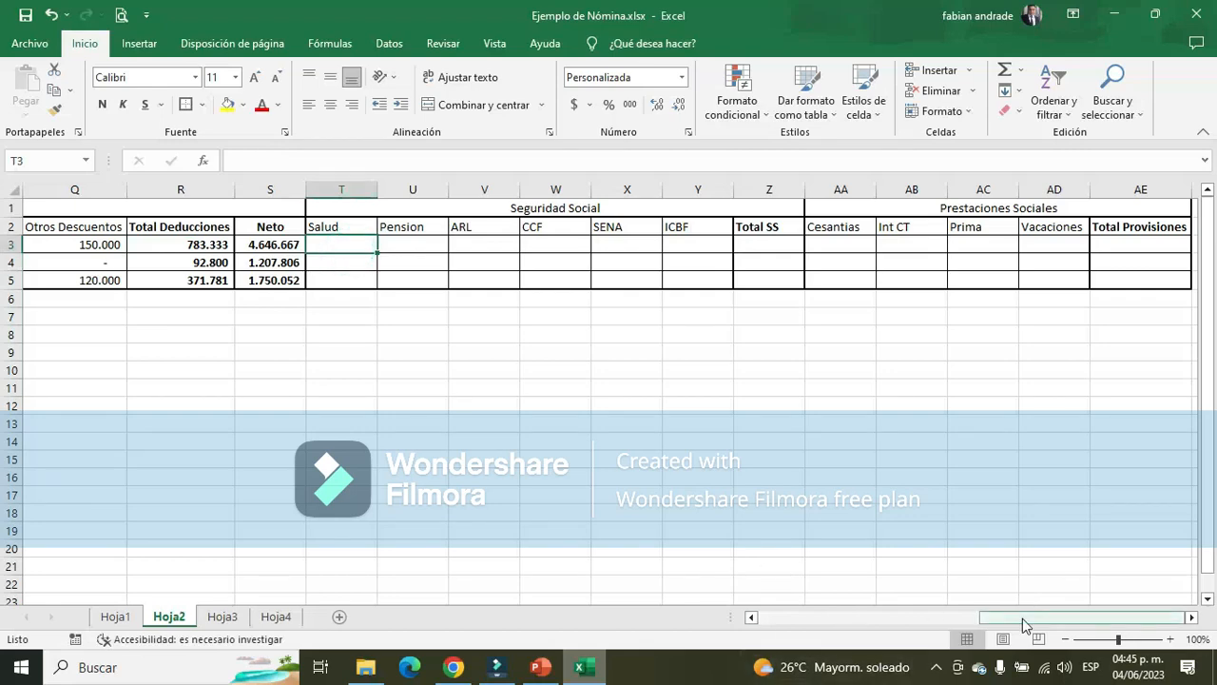
drag(1022, 619, 967, 618)
text(0)
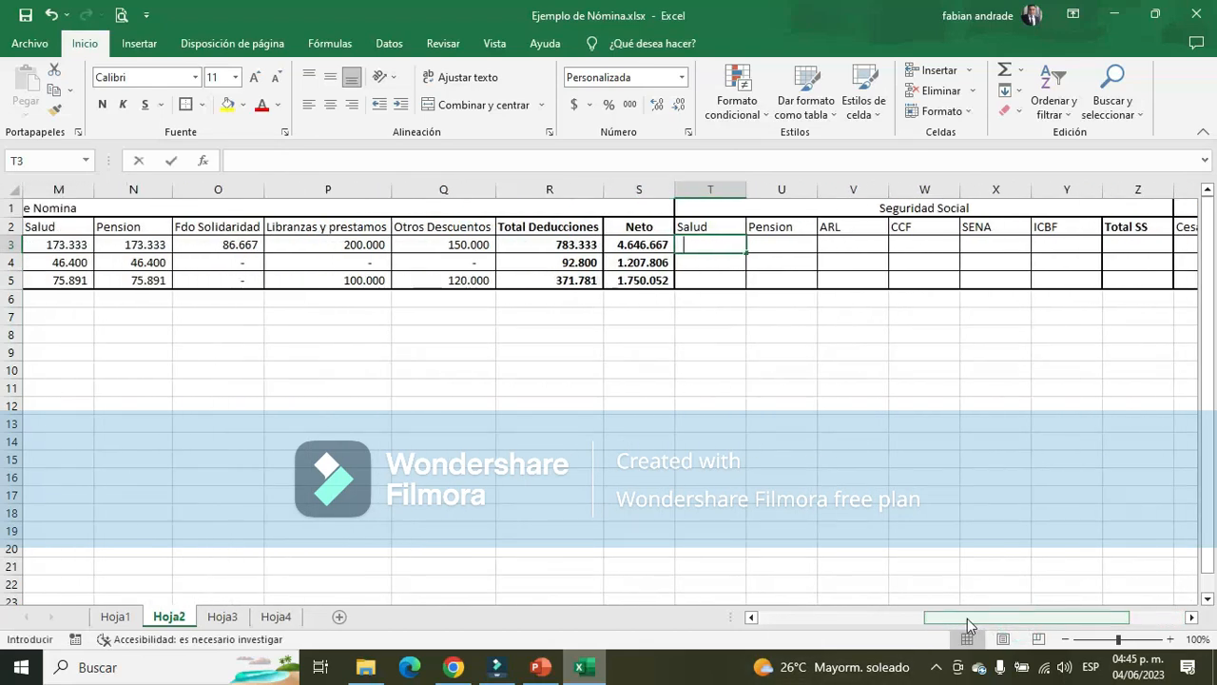
key(Return)
text(0)
key(Return)
text(0)
key(Return)
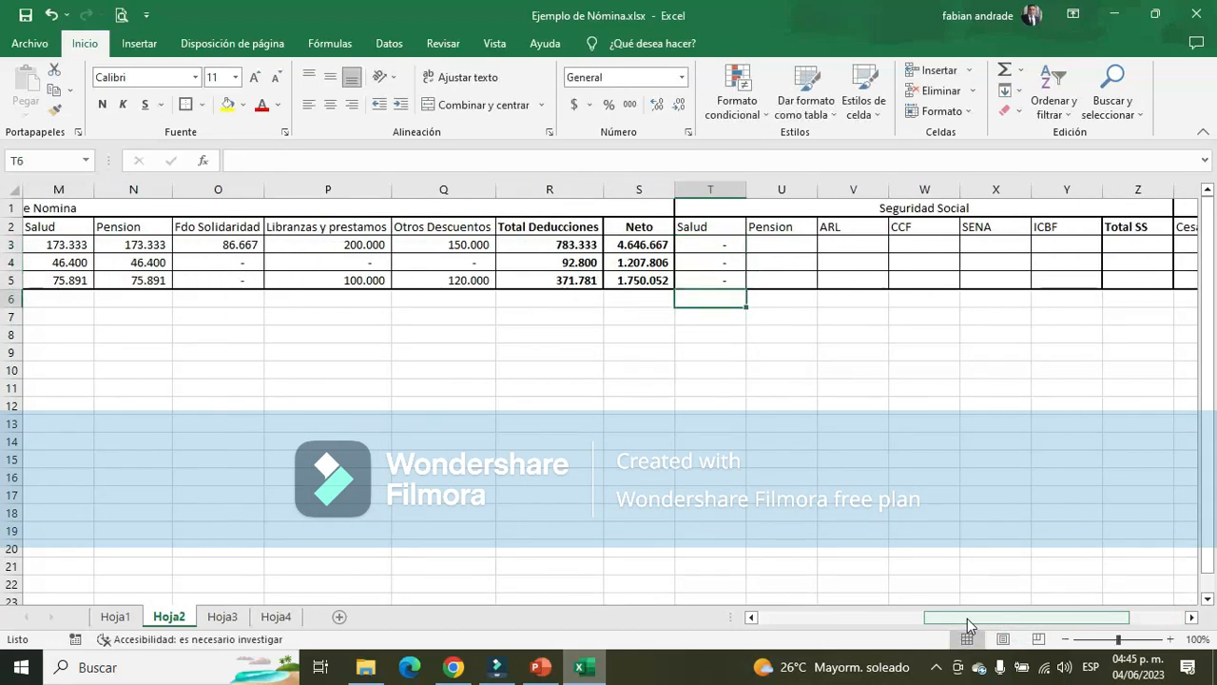
key(Up)
key(Up)
key(Up)
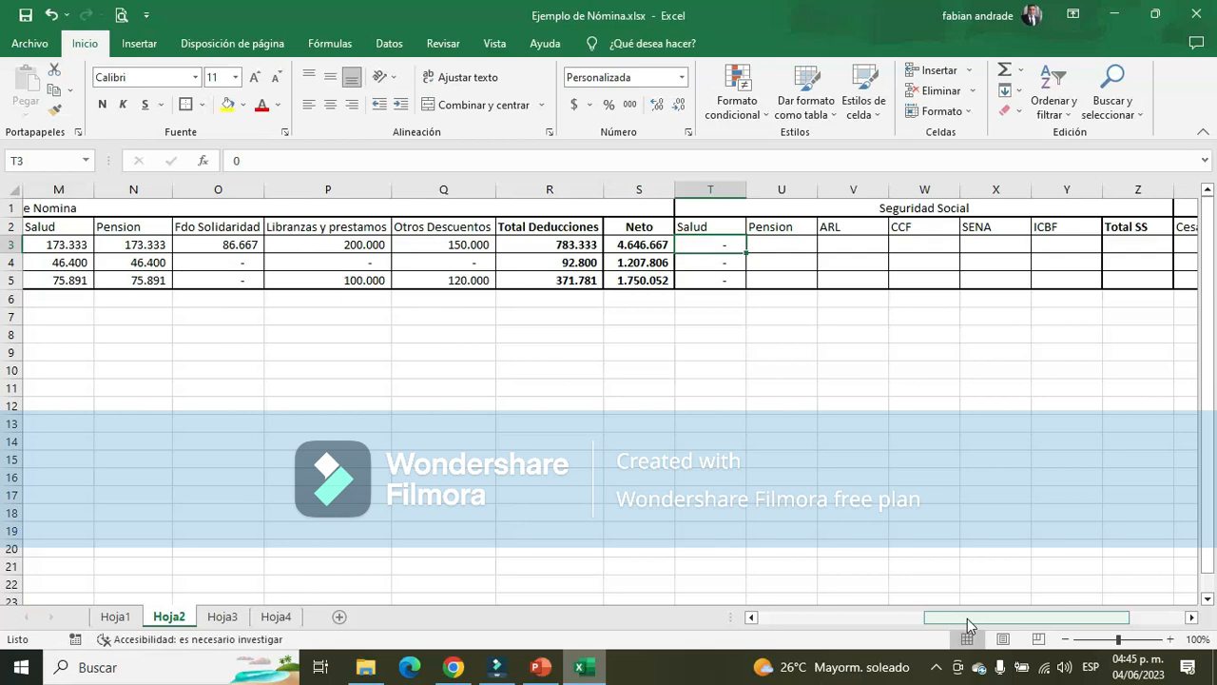
Look up the employer's pension contribution rate under Seguridad Social on slide 4 of the Nomina.pptx presentation in PowerPoint
key(Right)
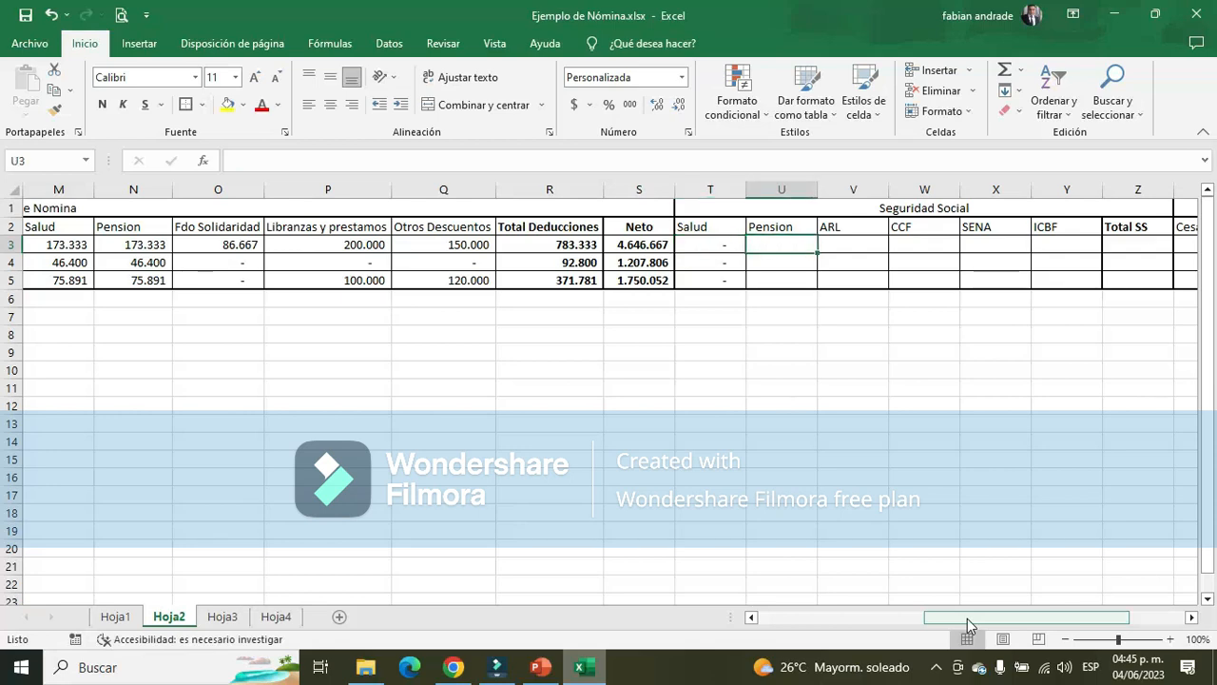
key(alt+Tab)
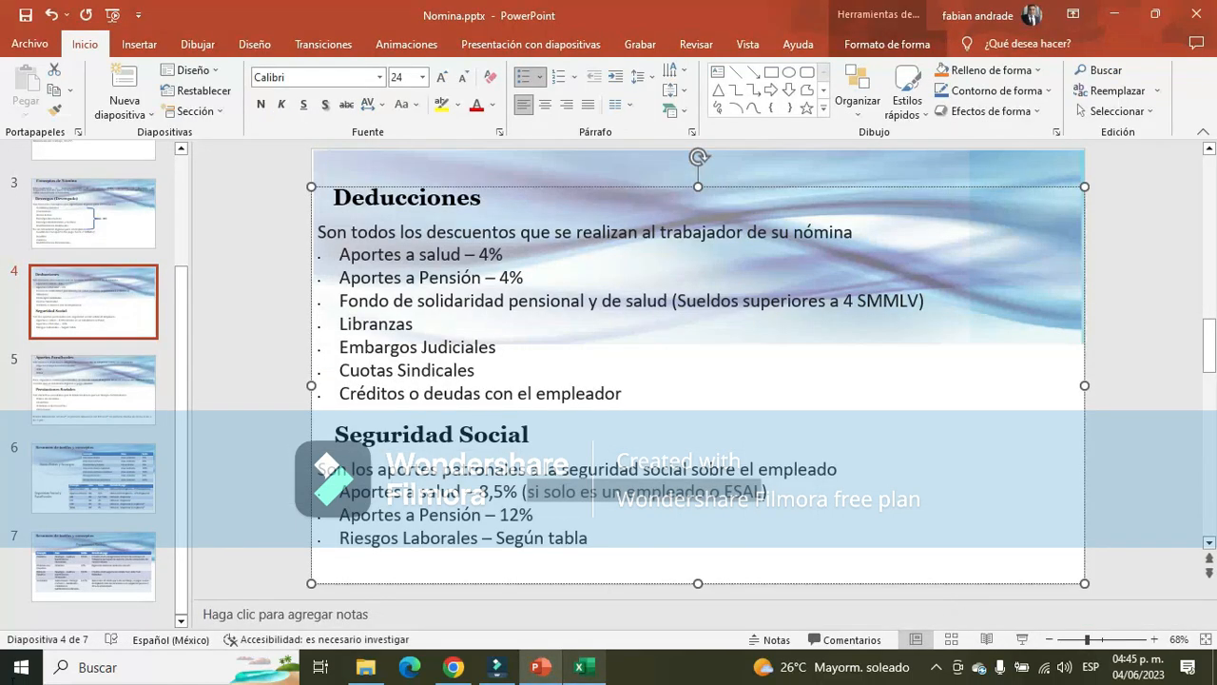
drag(500, 515, 533, 526)
key(alt+Tab)
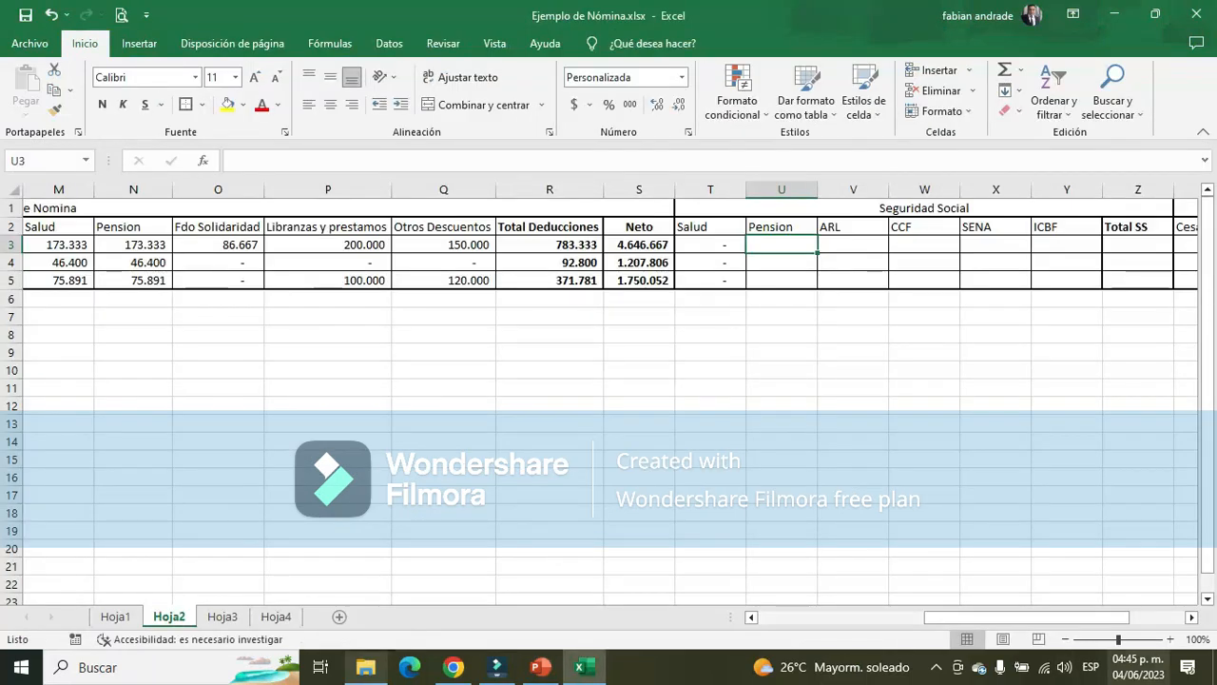
Calculate the Administrador's Seguridad Social Pension in U3 as the IBC in L3 times 12%
text(+)
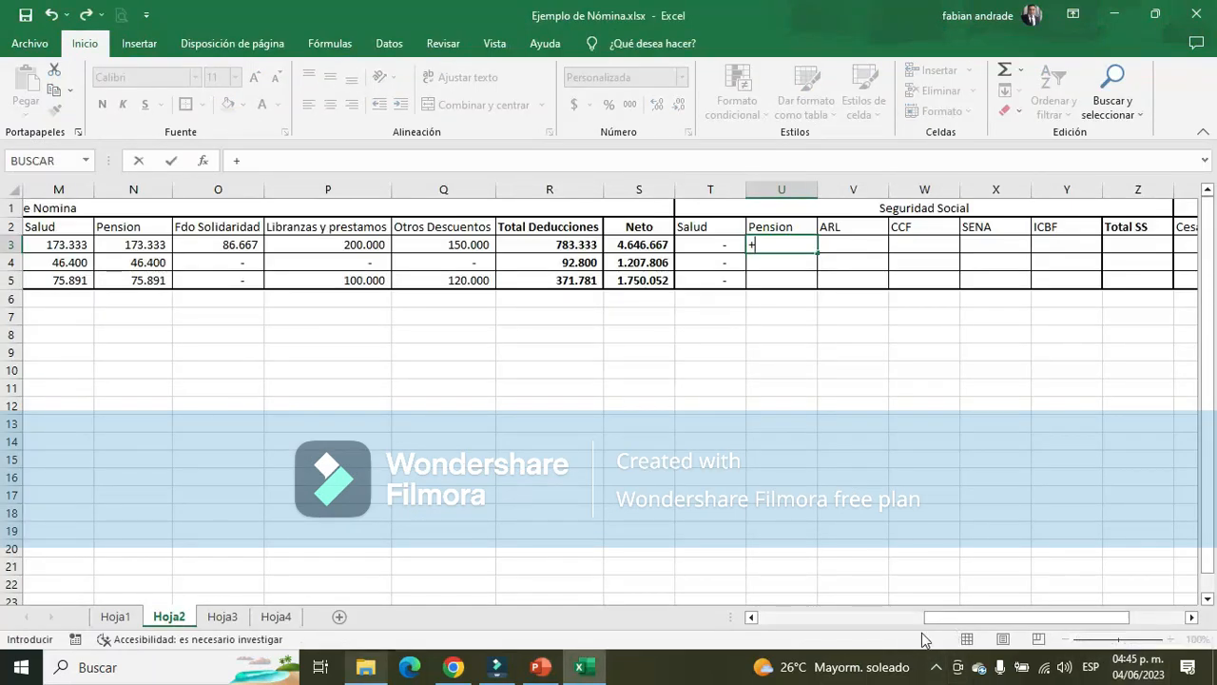
mouse_move(937, 617)
mouse_down()
mouse_move(891, 615)
mouse_move(914, 616)
mouse_up()
click(151, 242)
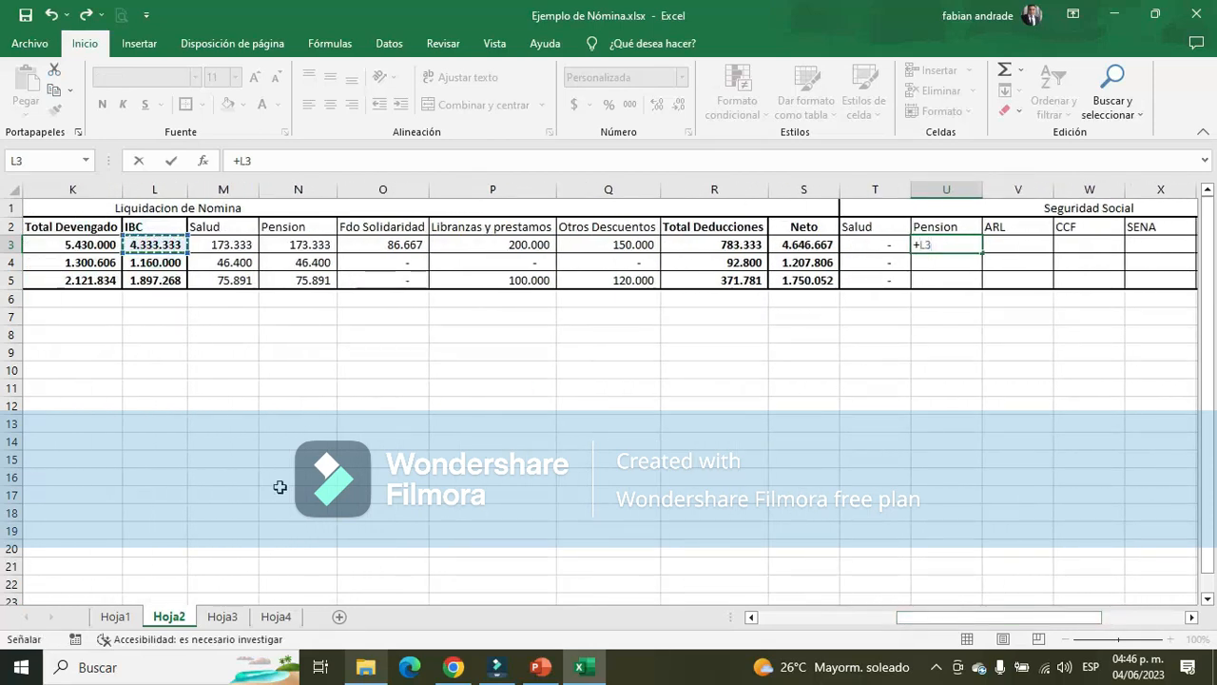
text(*12%)
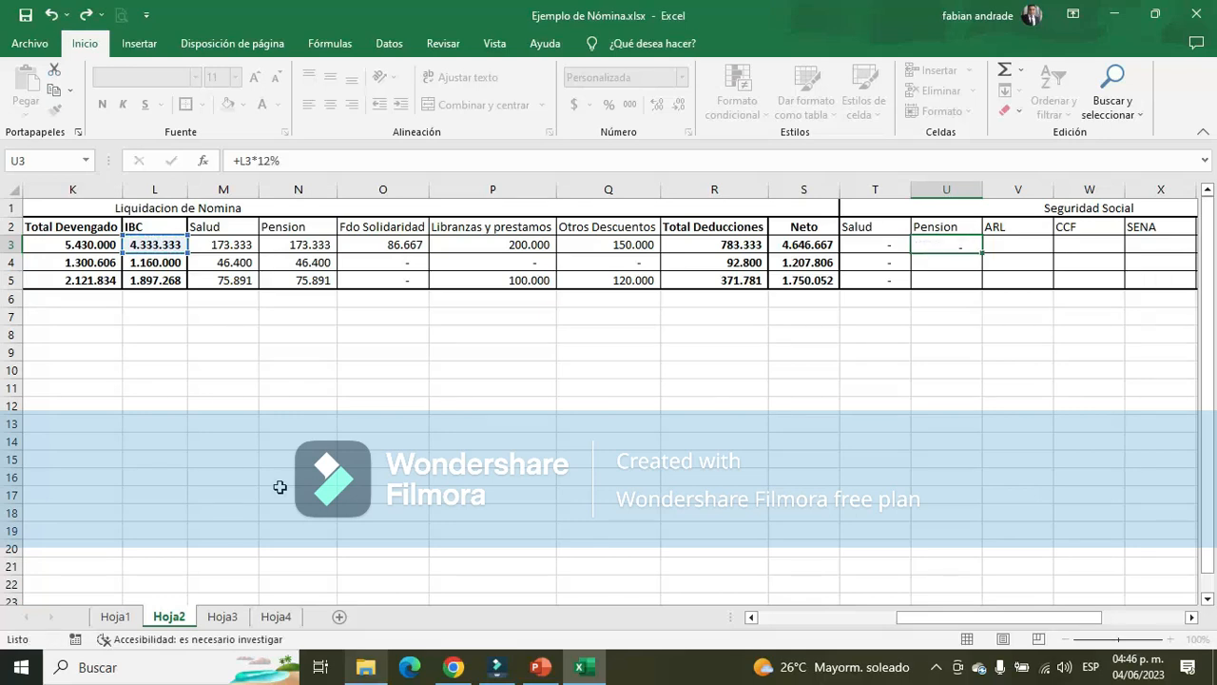
key(Return)
Copy the Administrador's Pension formula to the Aux adtivo and Vendedor in U4:U5, ending on the ARL cell V3
key(Up)
key(ctrl+c)
key(Down)
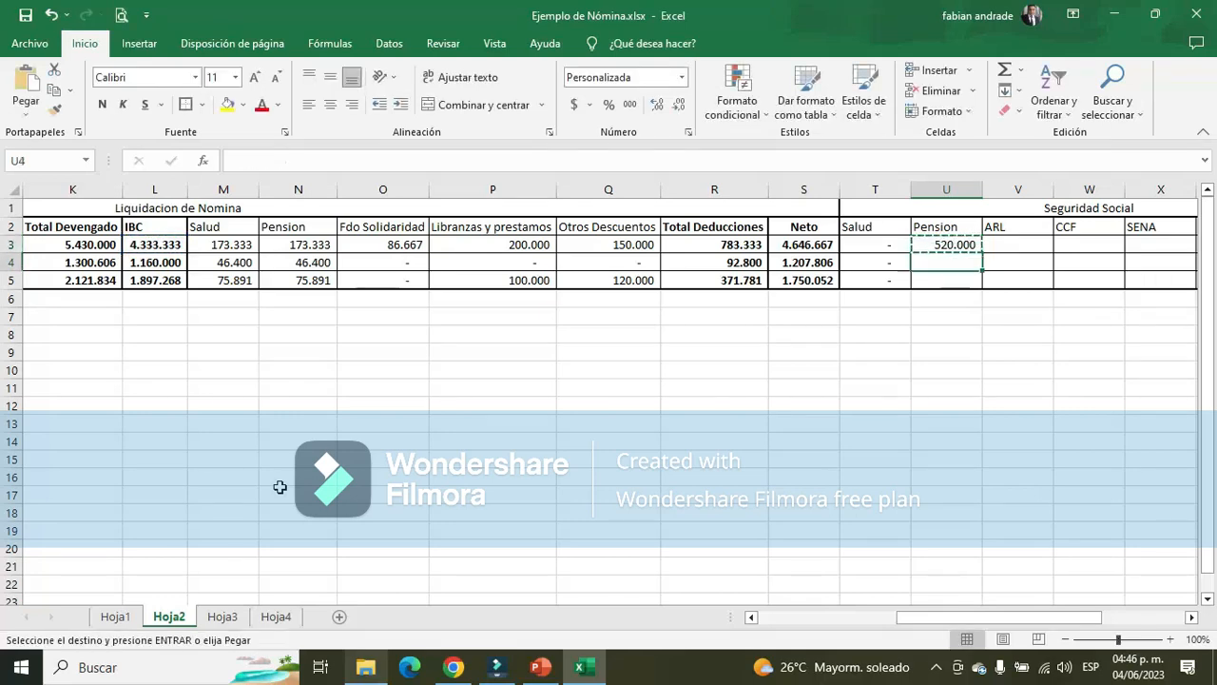
key(shift+Down)
key(Return)
key(Up)
key(Down)
key(Down)
key(Up)
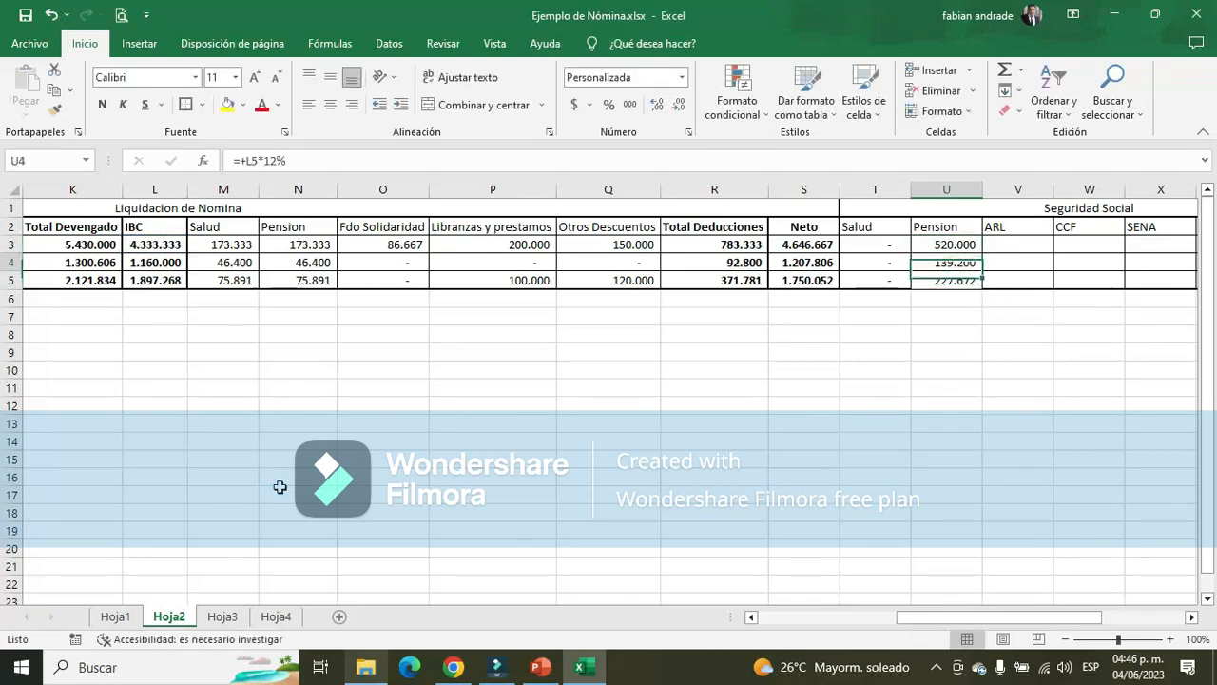
key(Right)
key(Up)
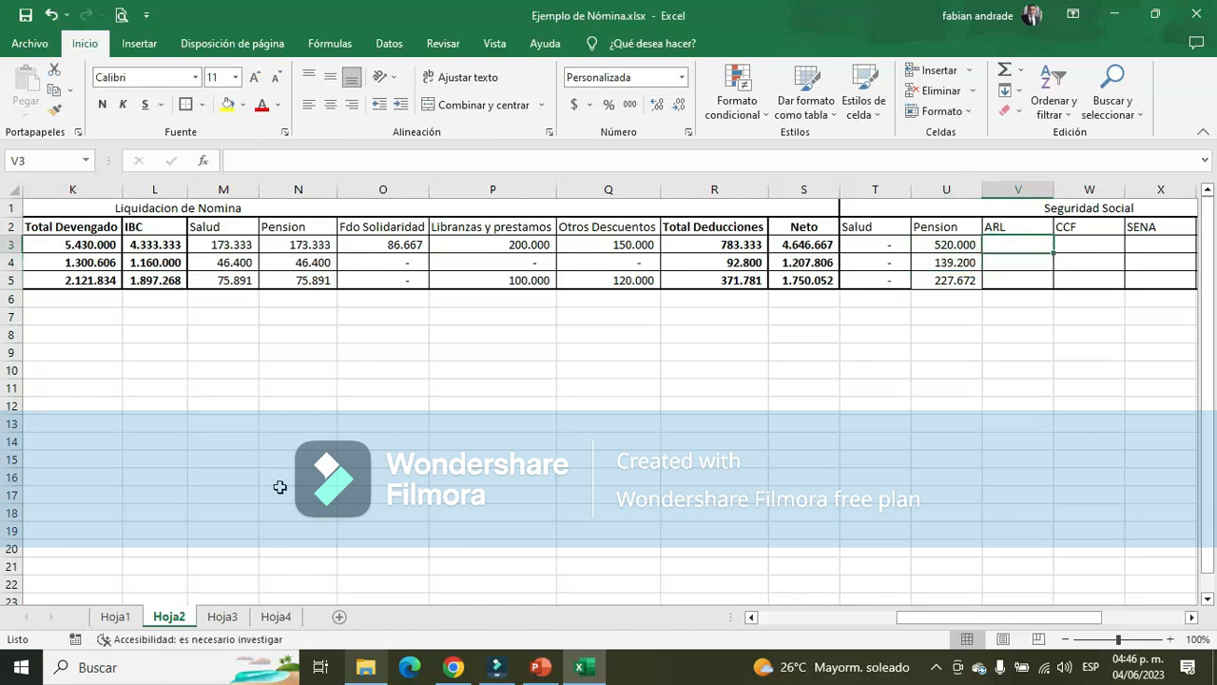
key(Down)
key(Down)
key(Up)
key(Up)
key(Down)
key(Down)
key(Up)
key(Up)
Calculate the Administrador's ARL in V3 as the IBC in L3 times 0,522%
text(+)
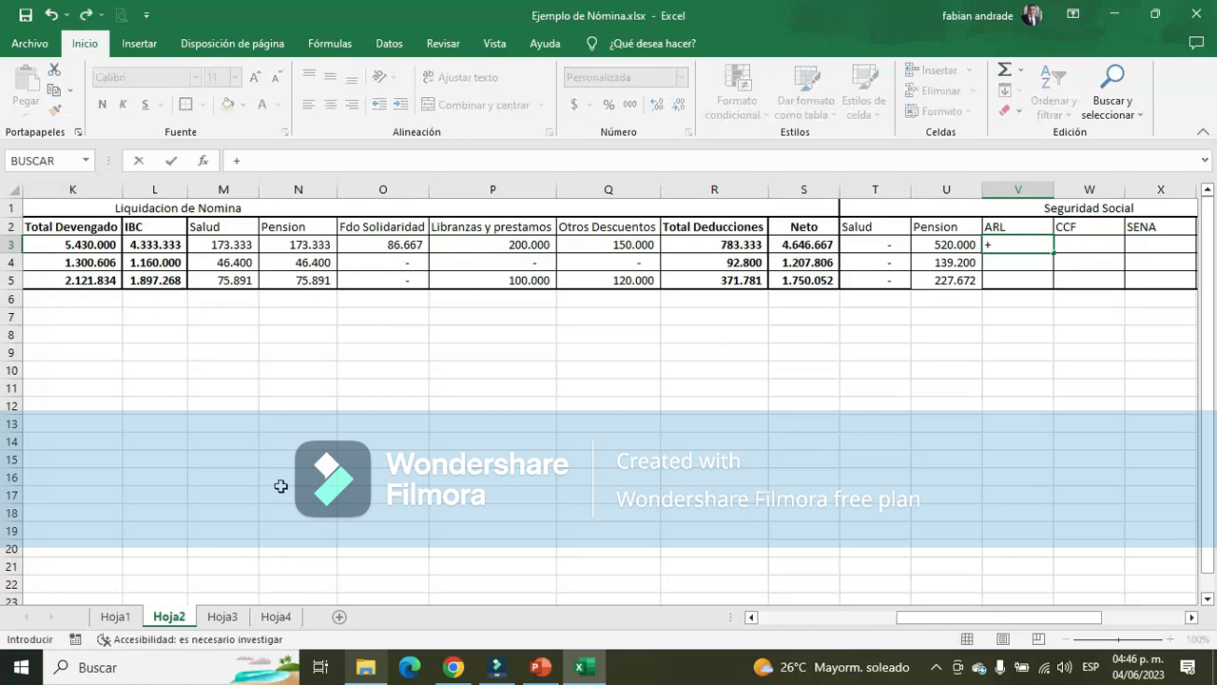
click(171, 245)
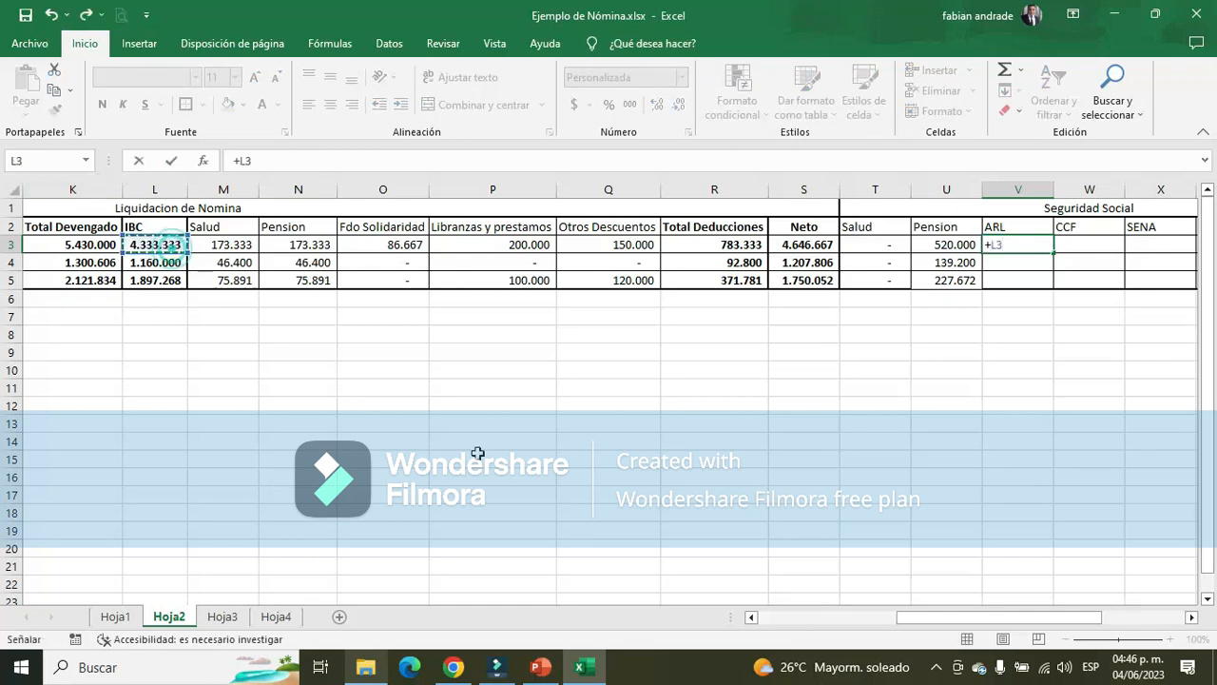
text(*0)
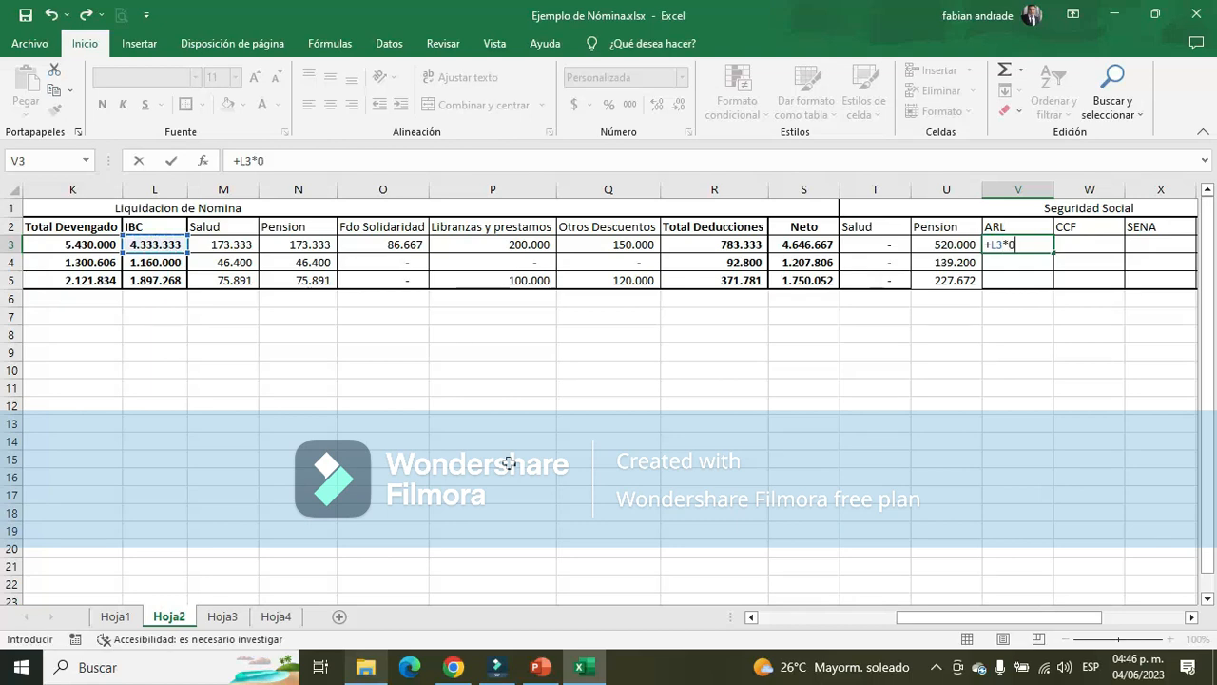
text(5,)
key(BackSpace)
key(BackSpace)
text(,522%)
key(Return)
Copy the Administrador's ARL formula to the Aux adtivo and Vendedor in V4:V5
key(Up)
key(ctrl+c)
key(Down)
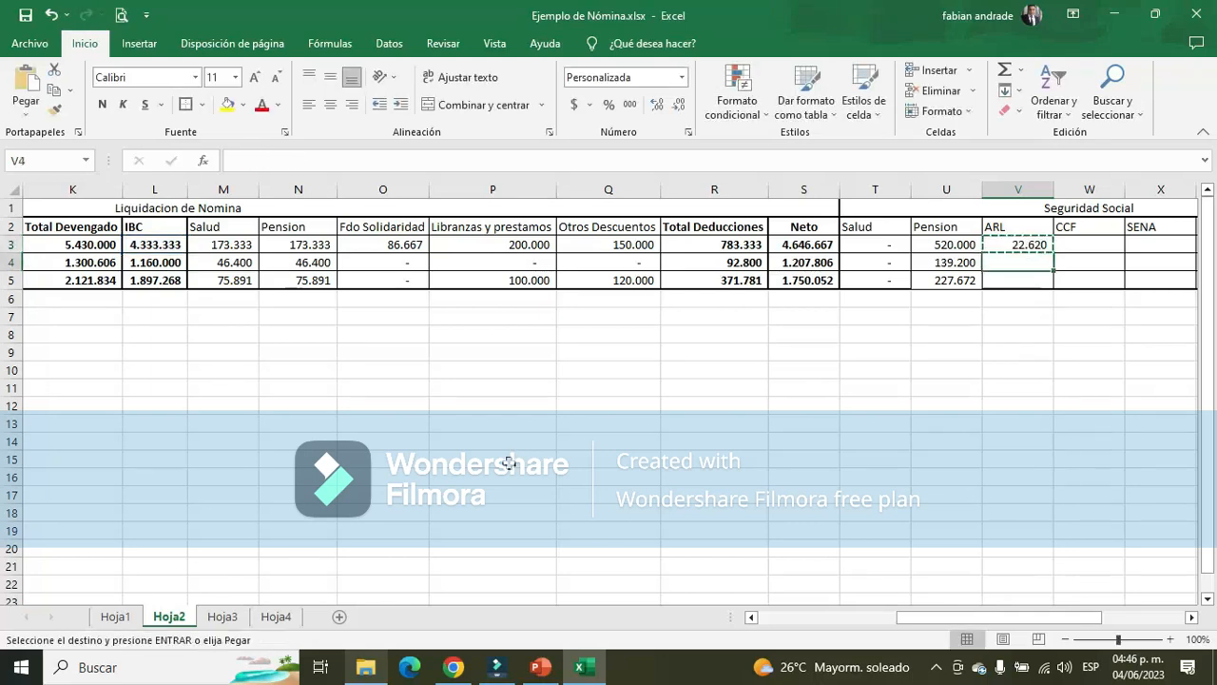
key(shift+Down)
key(ctrl+v)
key(Down)
key(Up)
key(Up)
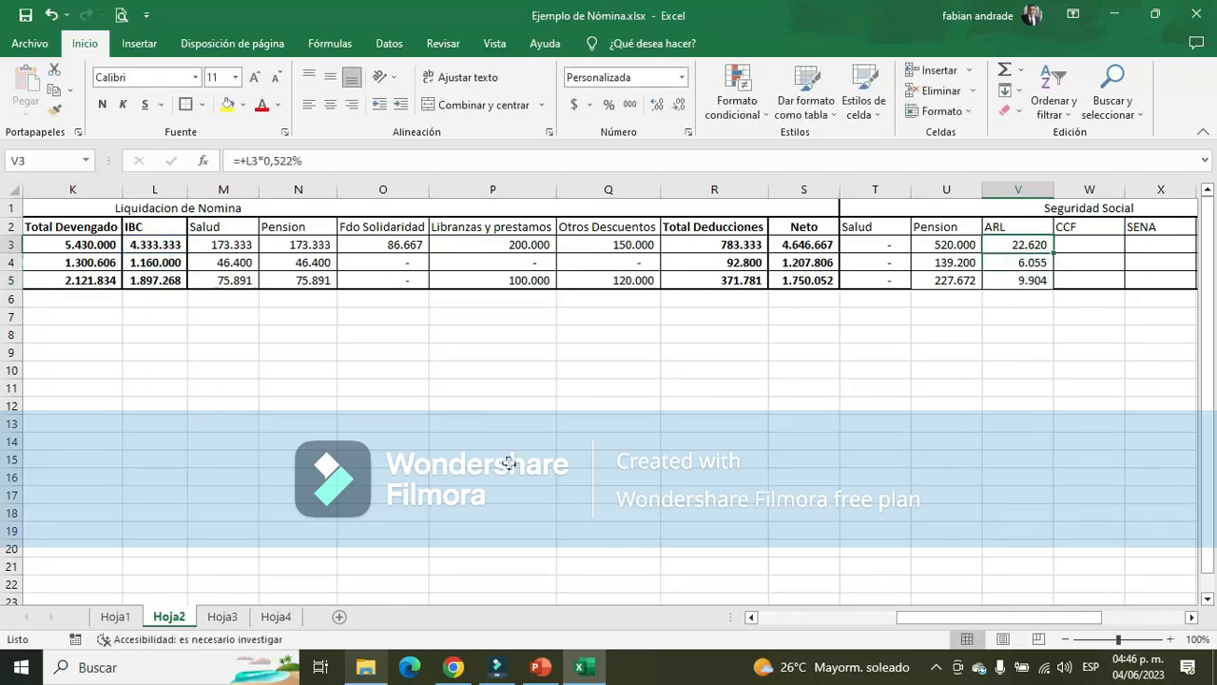
Review the Riesgos Laborales entry on slide 4 and Caja de Compensación Familiar on slide 5 of the Nomina.pptx presentation in PowerPoint
key(Right)
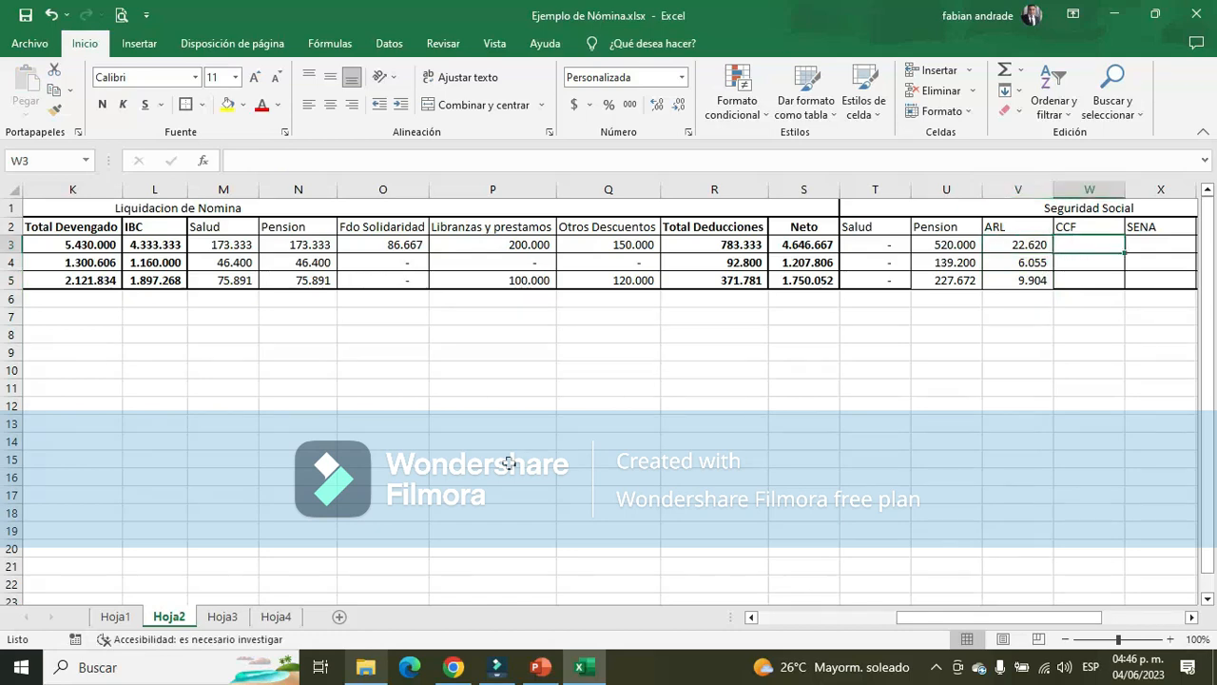
key(alt+Tab)
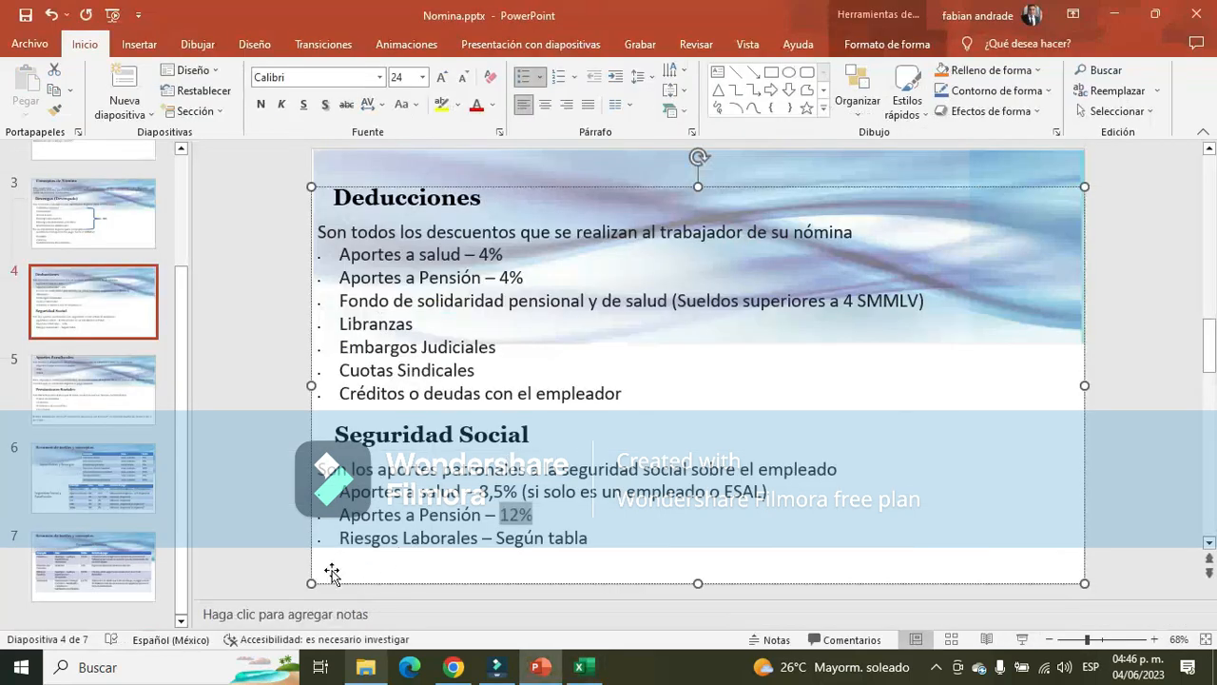
drag(339, 538, 589, 539)
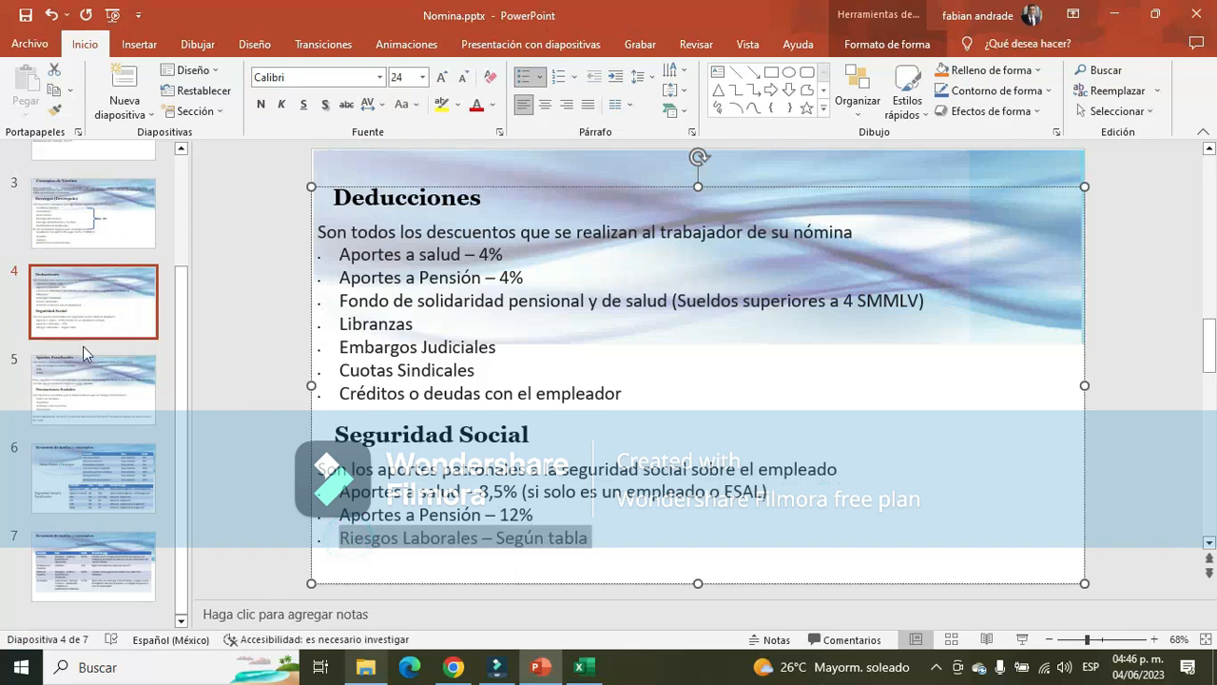
click(85, 387)
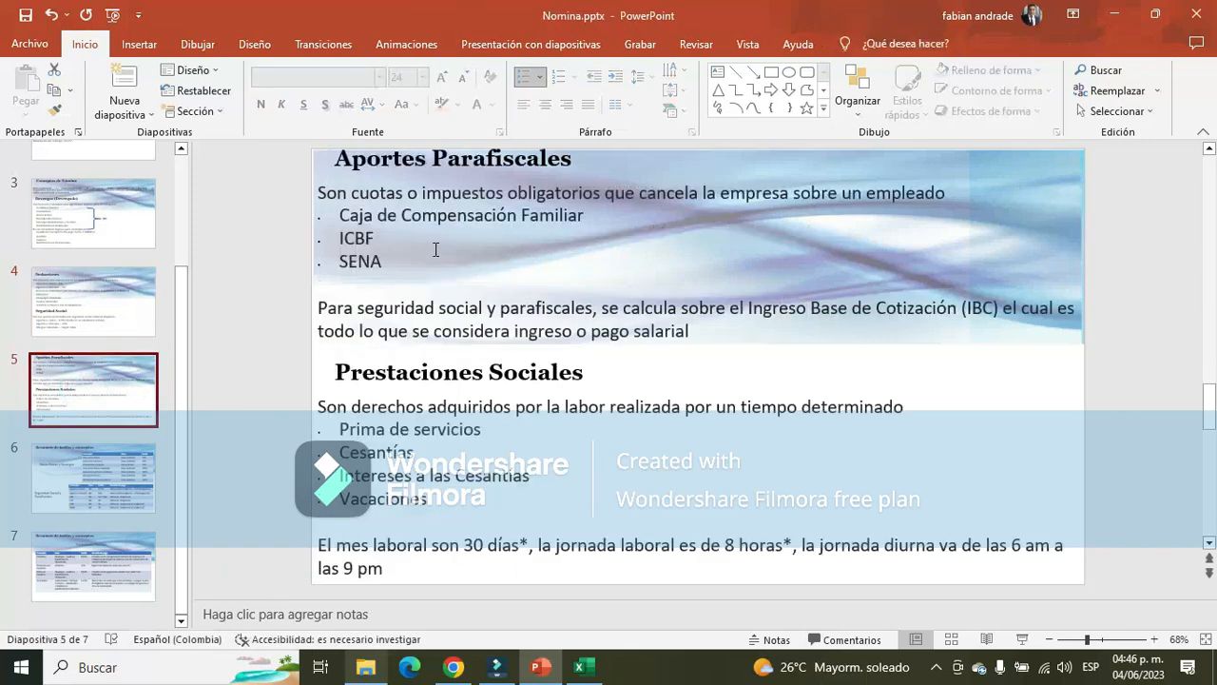
drag(339, 215, 591, 220)
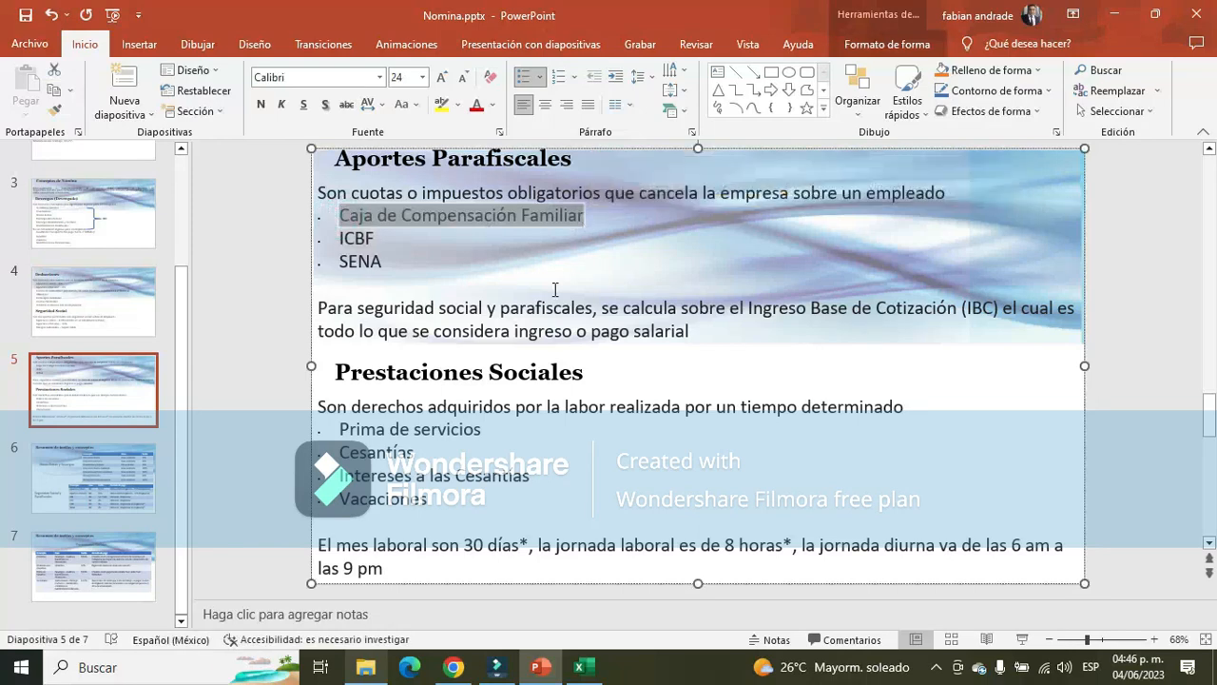
key(alt+Tab)
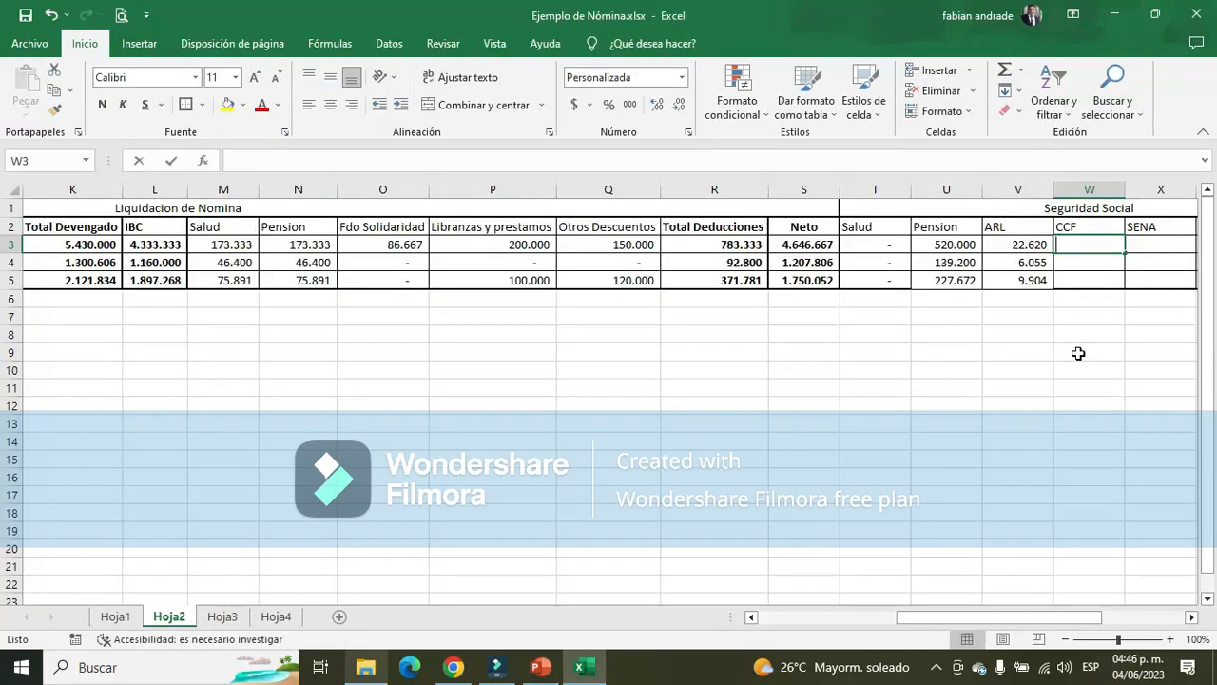
text(+)
key(Escape)
Look up the CCF rate in the Seguridad Social y Parafiscales table on slide 6 of the PowerPoint presentation
key(alt+Tab)
click(128, 480)
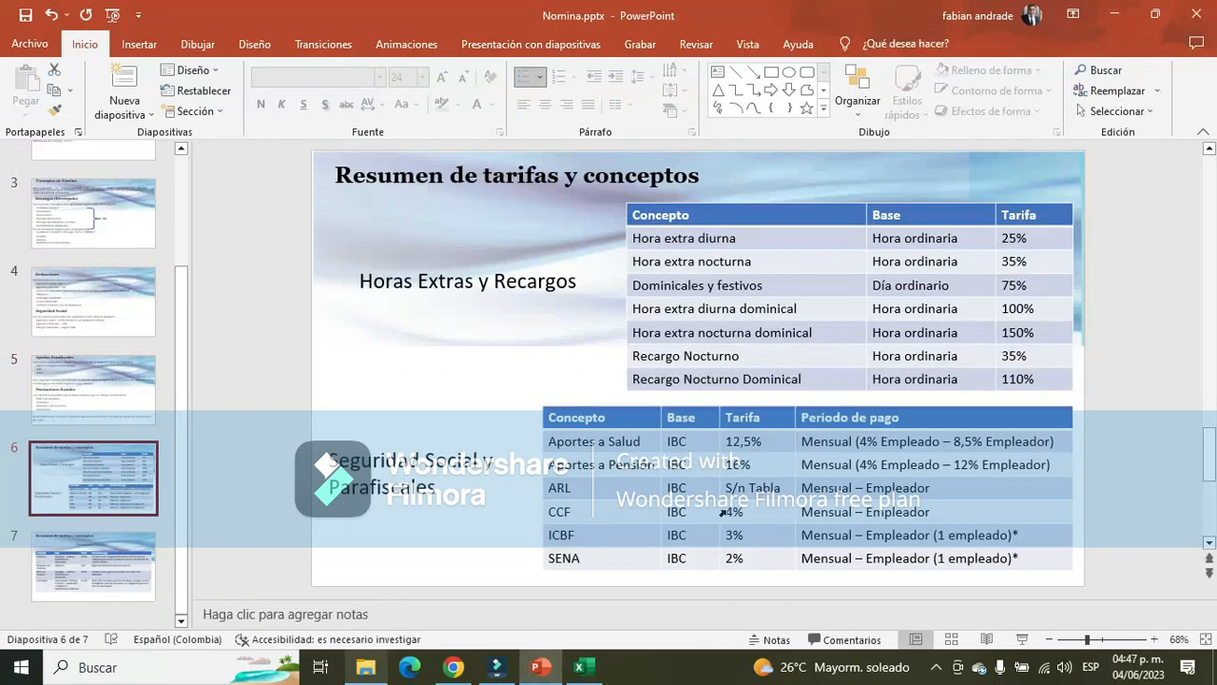
drag(743, 511, 728, 510)
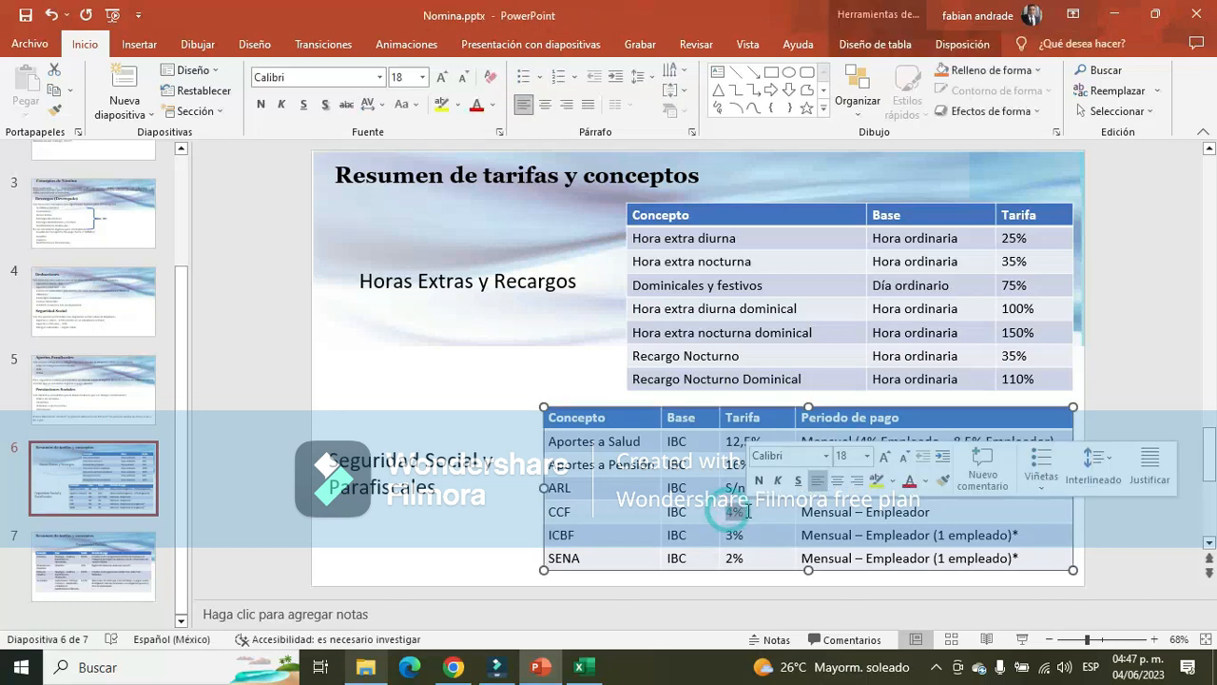
key(Tab)
key(alt+Tab)
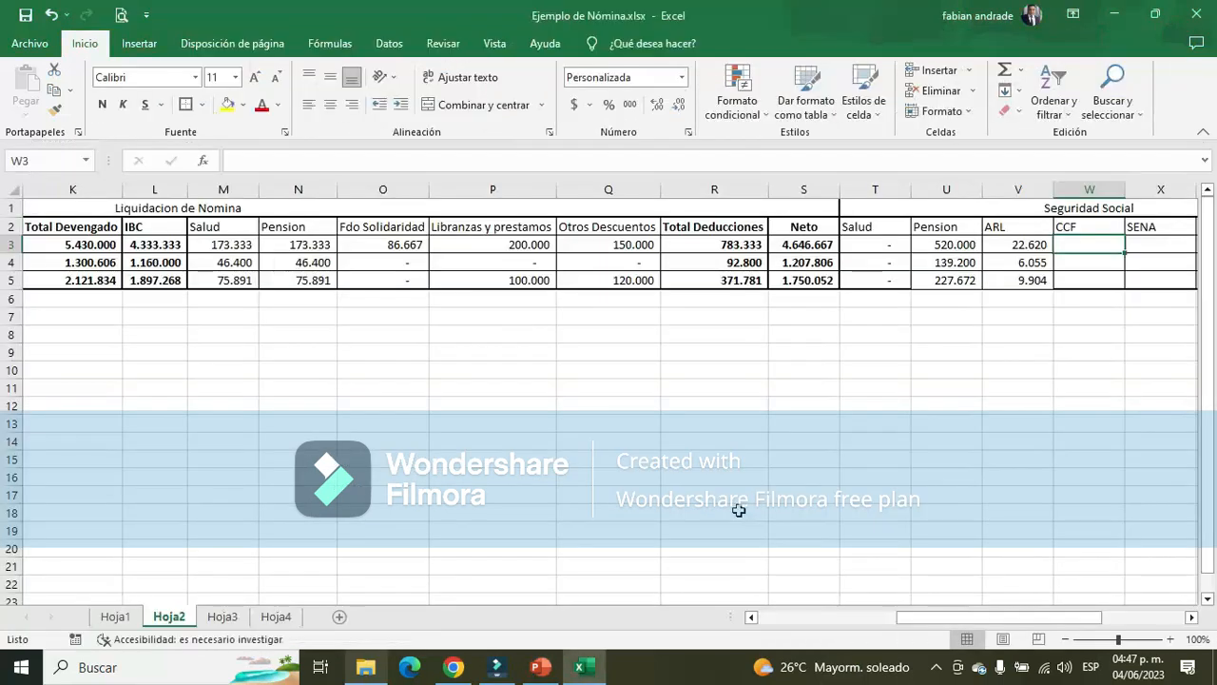
Calculate the Administrador's CCF in W3 of the Excel sheet Hoja2 as the IBC in L3 times 4%
text(+)
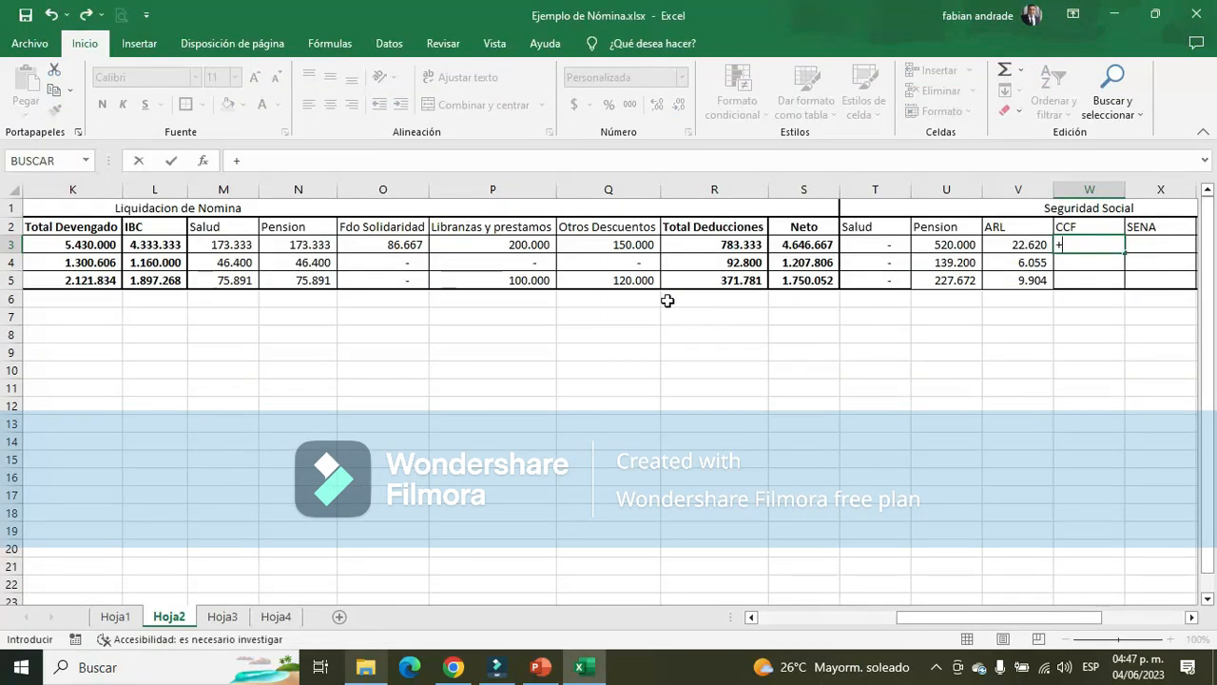
click(160, 247)
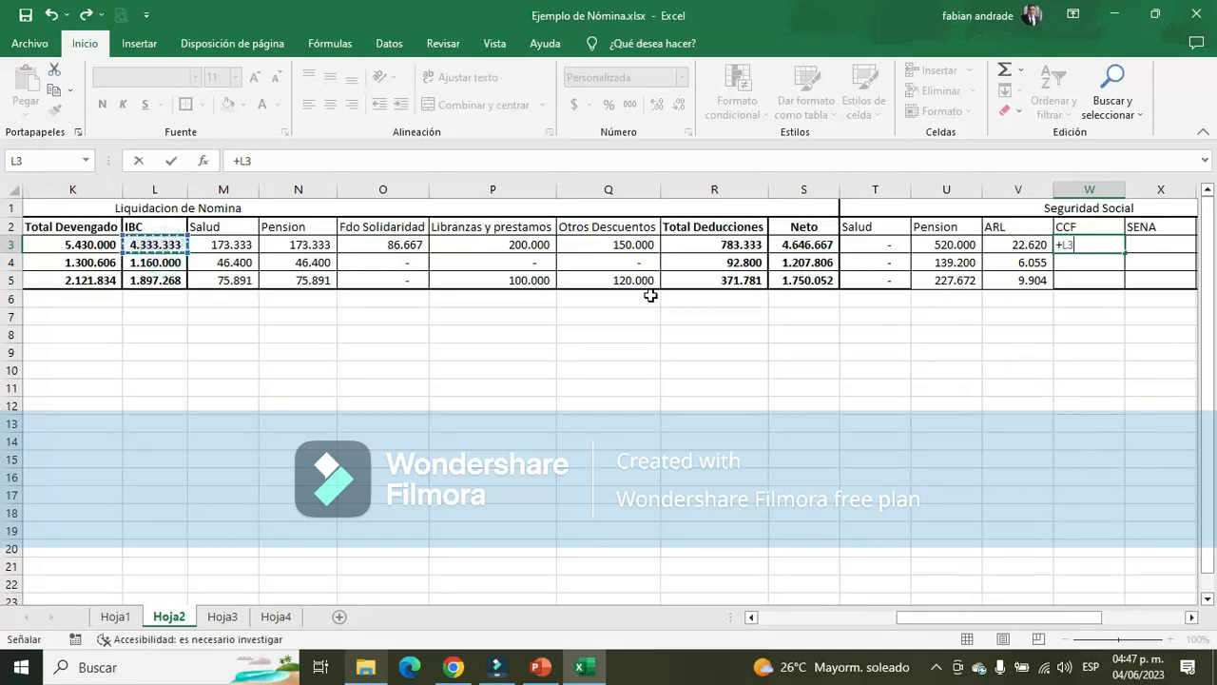
text(*4%)
key(Return)
Copy the Administrador's CCF formula to the Aux adtivo and Vendedor in W4:W5, ending on the SENA cell X3
key(Up)
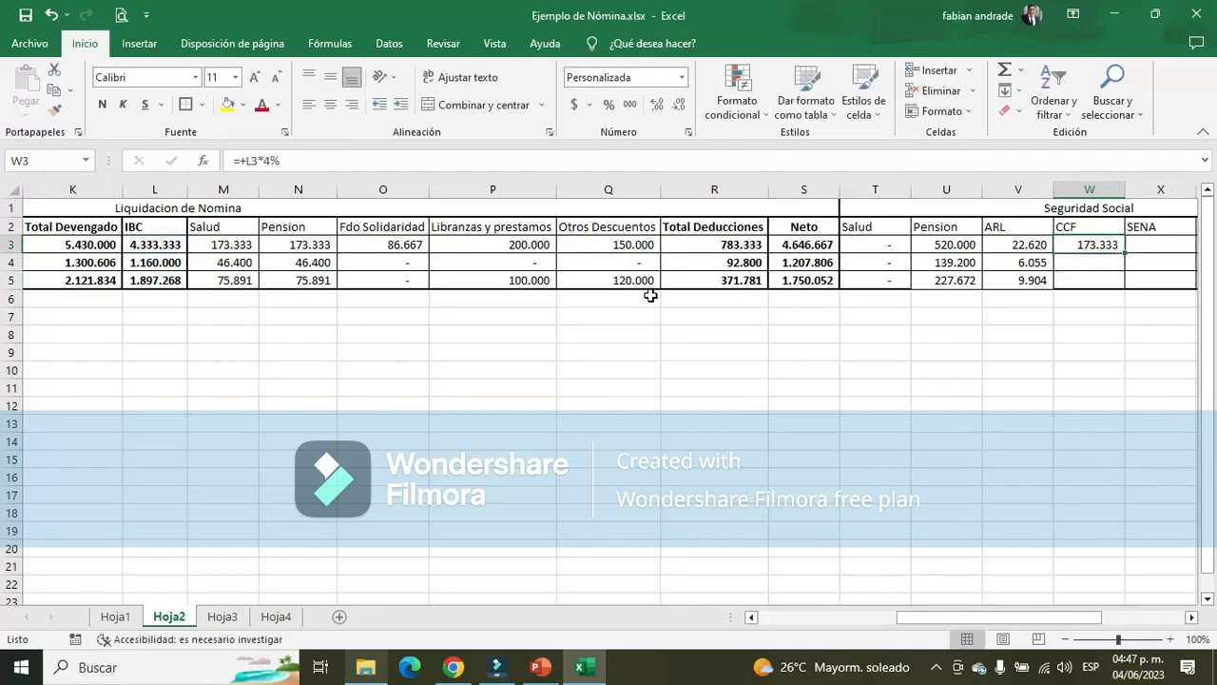
key(ctrl+c)
key(Down)
key(shift+Down)
key(Return)
key(Right)
key(Up)
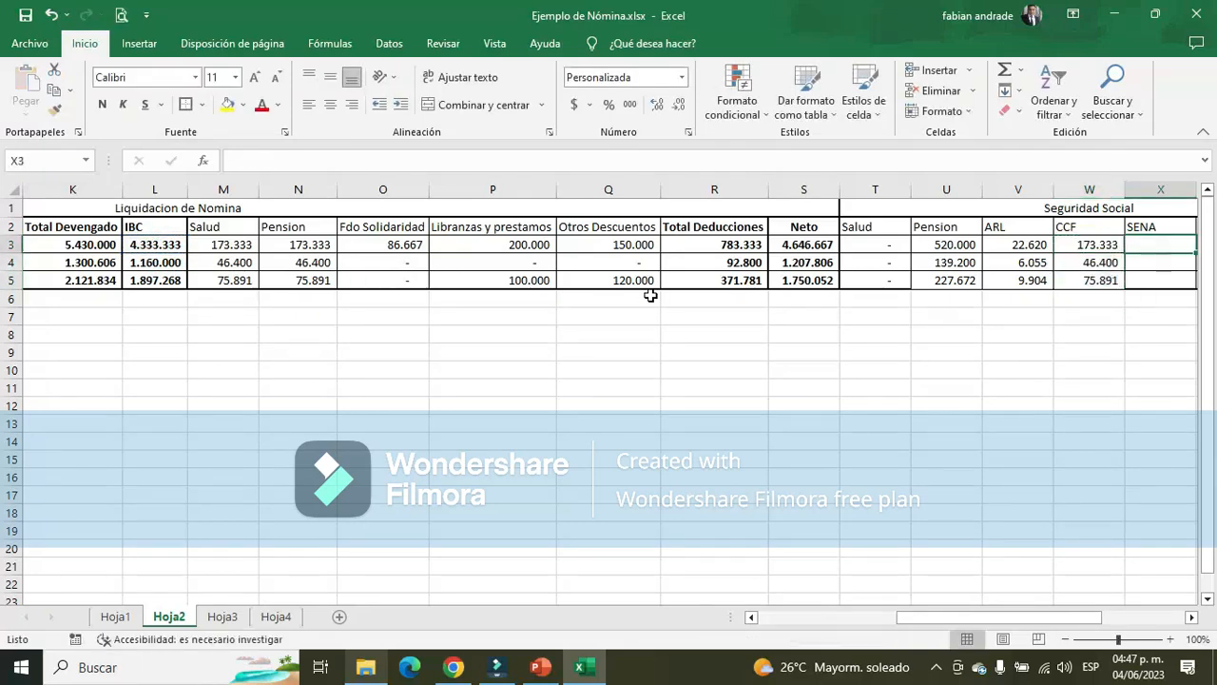
key(Right)
key(Left)
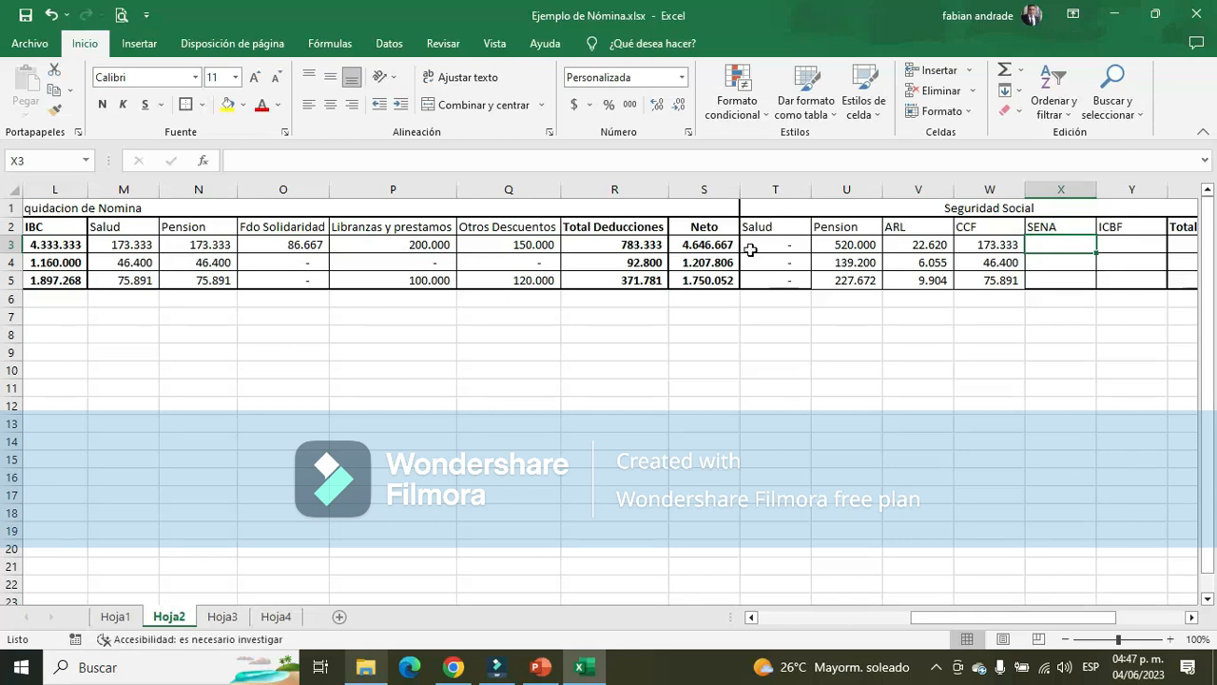
Apply borders to the Seguridad Social cells from Salud to ICBF in T2:Y5
drag(775, 246, 776, 263)
click(1049, 245)
drag(766, 228, 1156, 280)
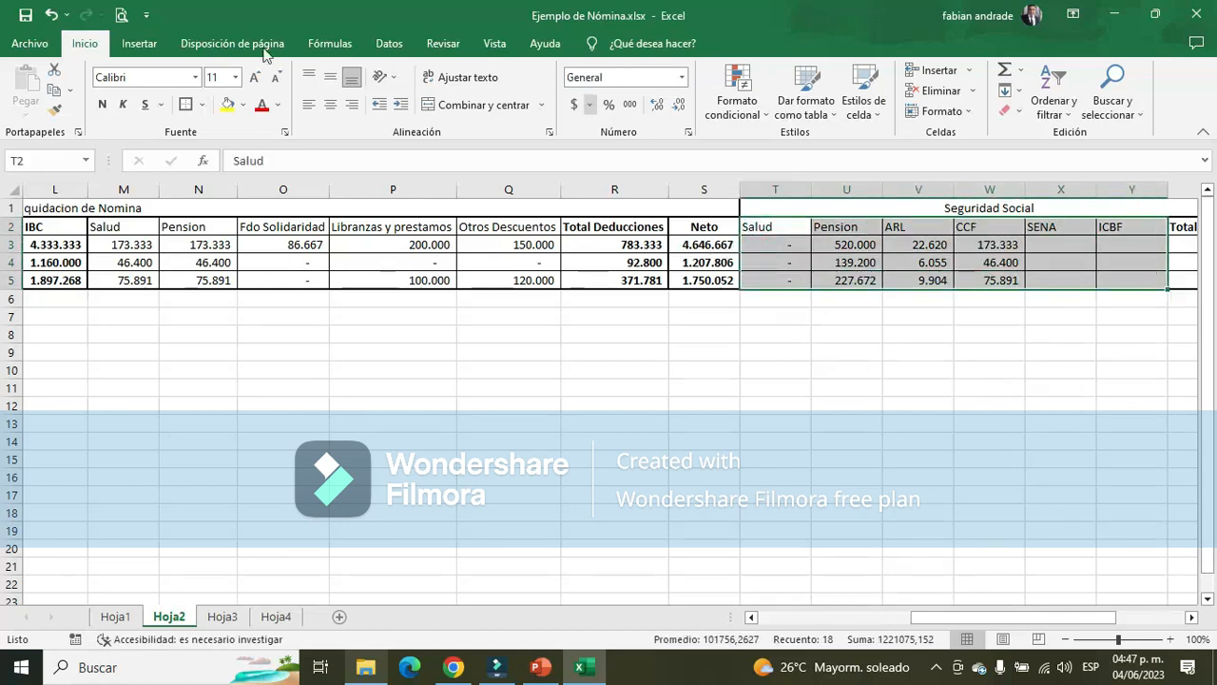
click(185, 104)
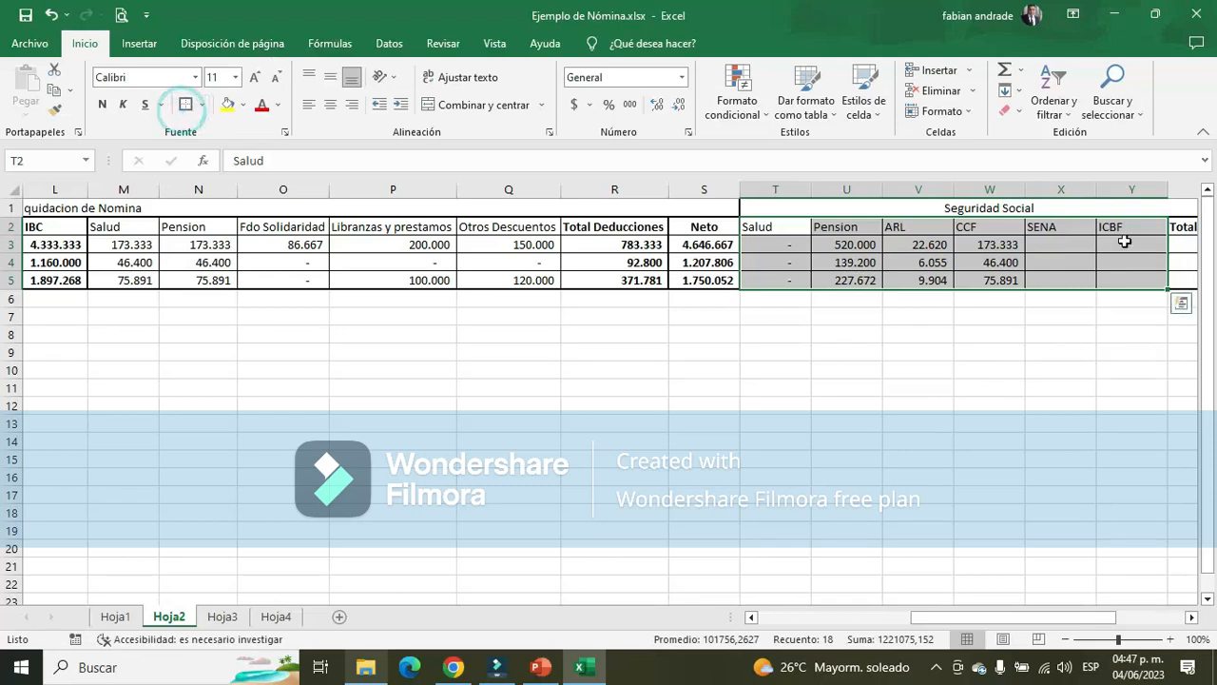
Enter 0 for the Administrador's SENA and ICBF contributions in X3:Y3
click(1046, 244)
click(1192, 618)
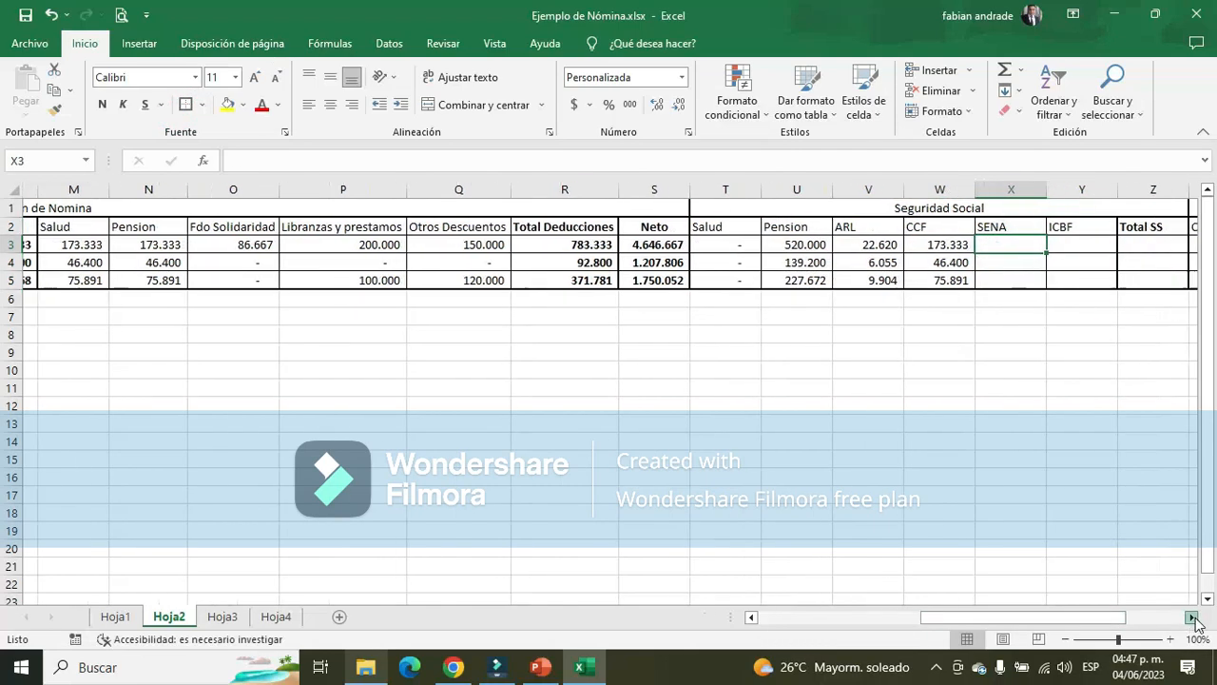
text(0)
key(Return)
key(Up)
key(Right)
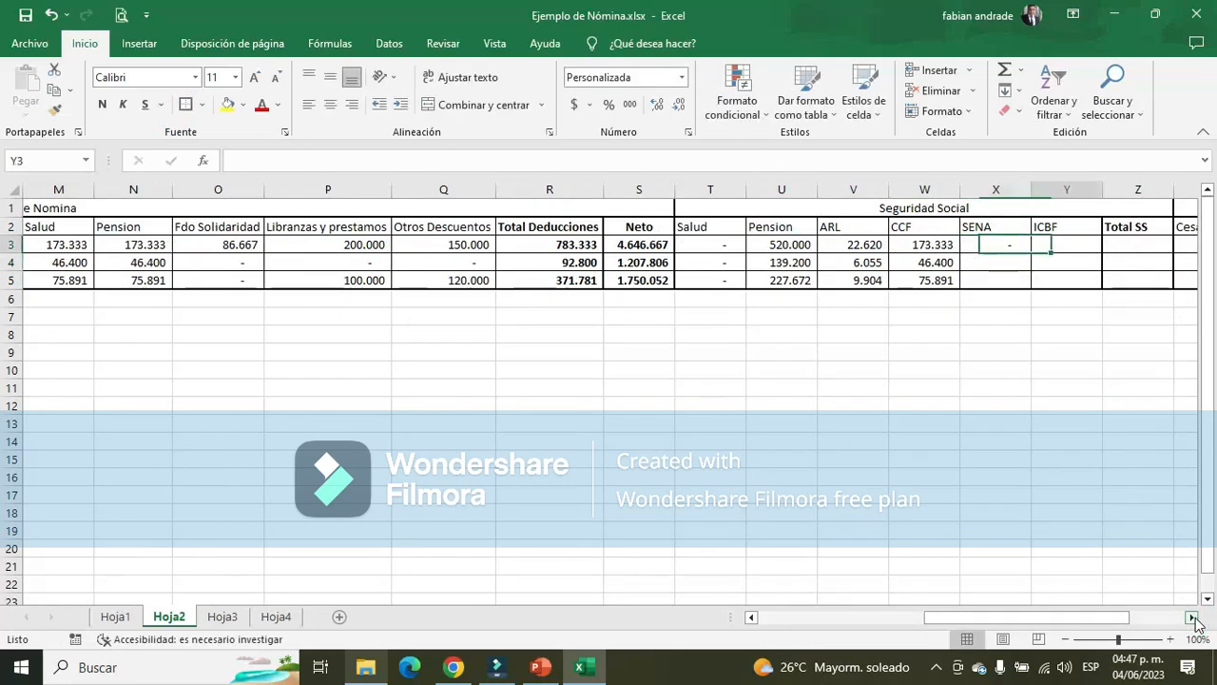
text(0)
key(Return)
Enter 0 for the SENA and ICBF contributions of the Aux adtivo and Vendedor in X4:Y5
key(Left)
text(0)
key(Return)
key(Down)
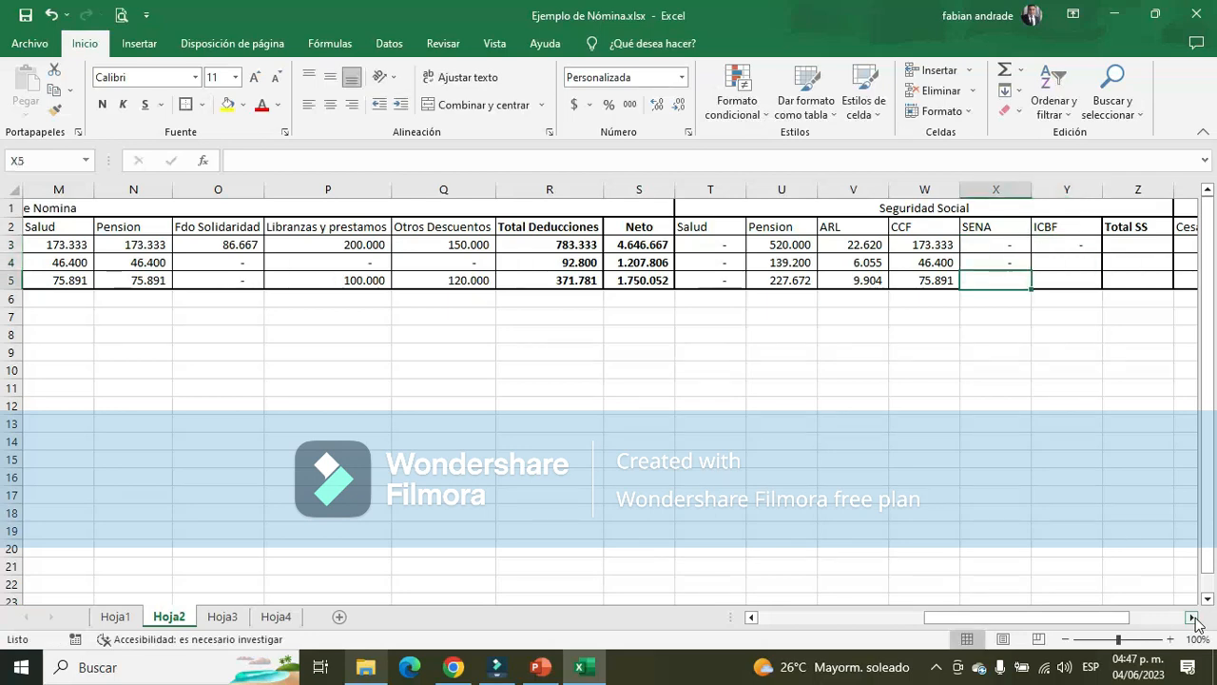
text(0)
key(Return)
key(Up)
key(Right)
Calculate the Administrador's Total SS in Z3 as the sum of T3:Y3, from Salud to ICBF
key(Up)
text(0)
key(Return)
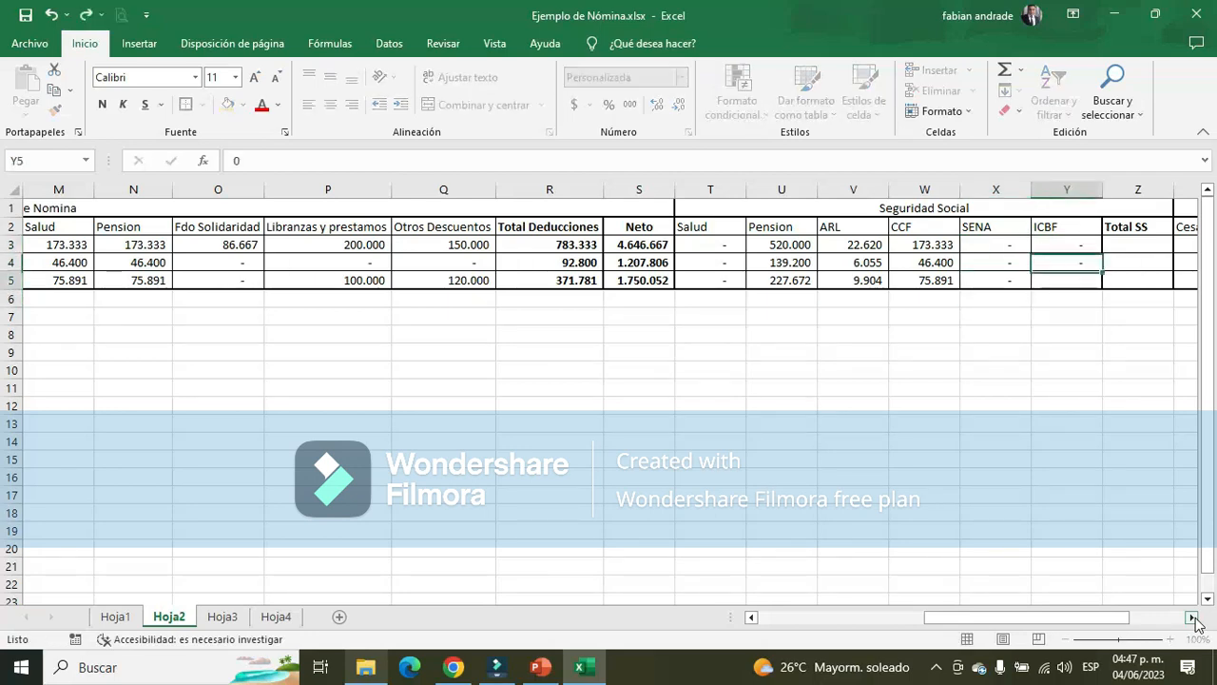
text(0)
key(Return)
key(Up)
key(Up)
key(Up)
key(Right)
key(Right)
key(Left)
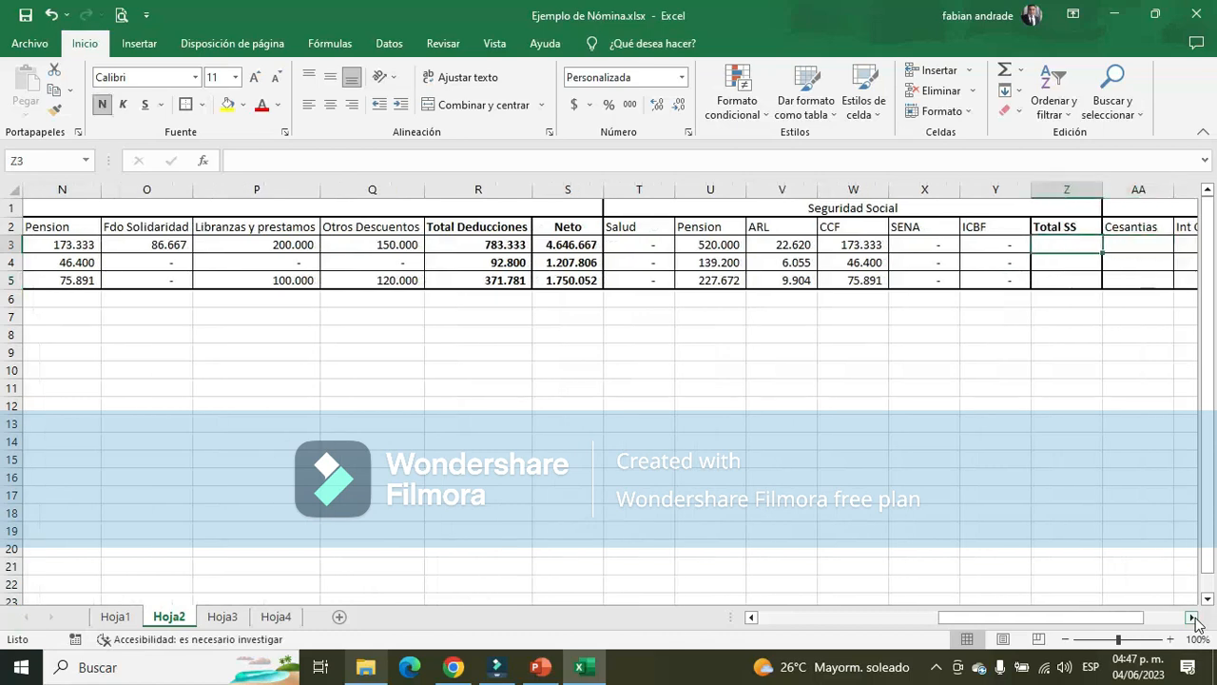
click(1004, 69)
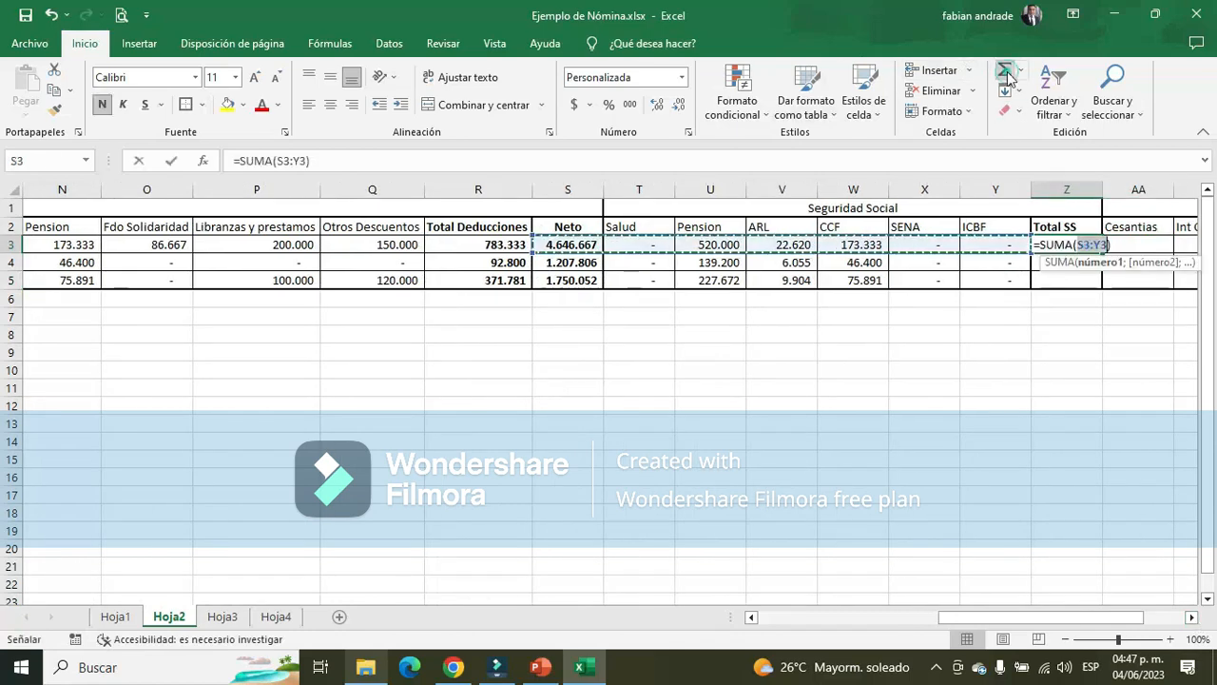
click(1004, 244)
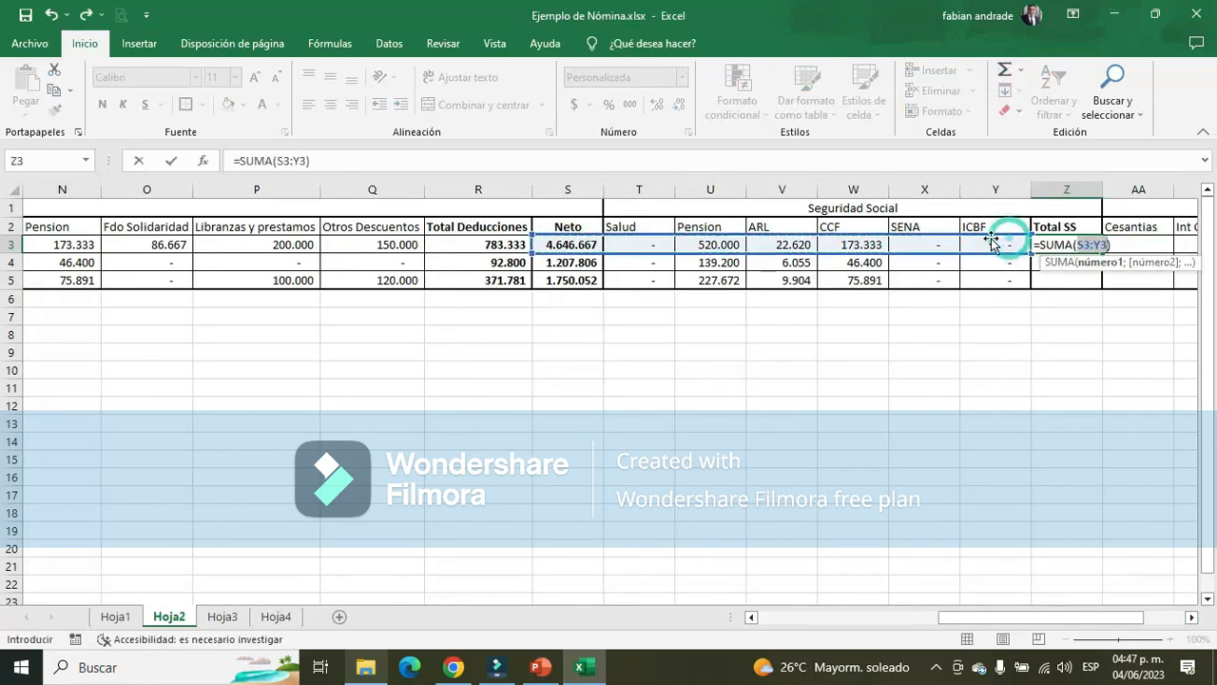
drag(1003, 244, 658, 245)
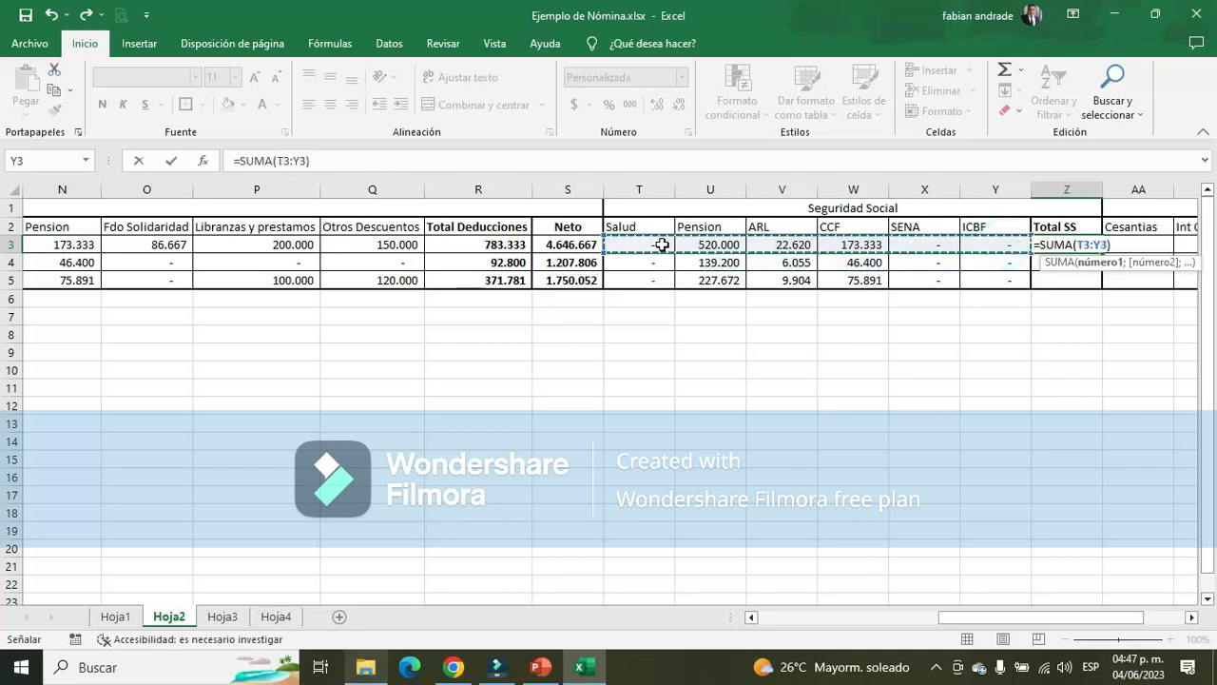
key(Return)
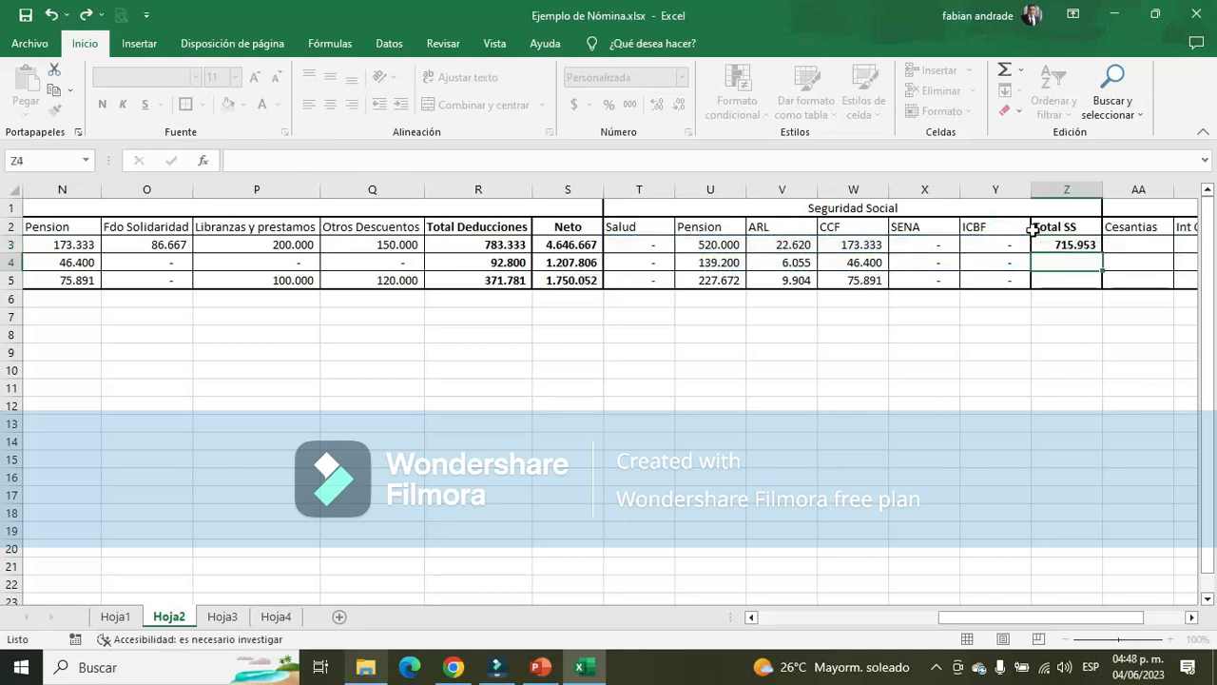
Copy the Total SS formula to the Aux adtivo and Vendedor in Z4:Z5 and apply borders to Z2:Z5
click(1084, 244)
drag(1101, 253, 1107, 285)
click(1060, 330)
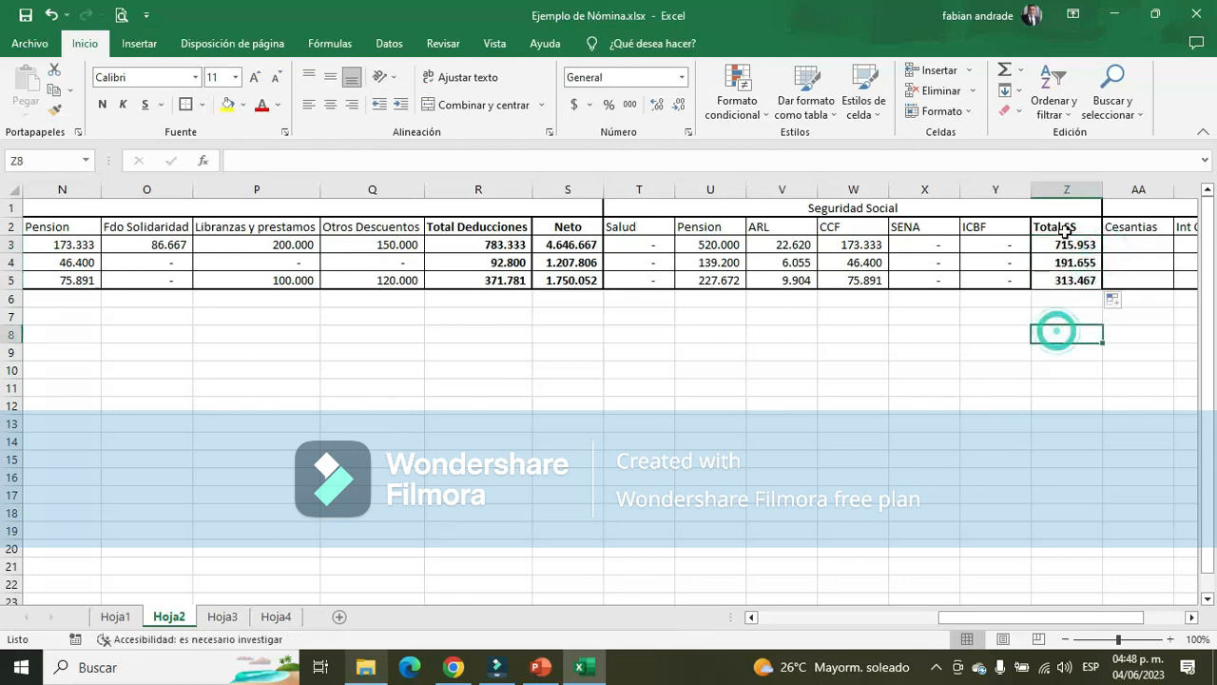
drag(1064, 229, 1079, 277)
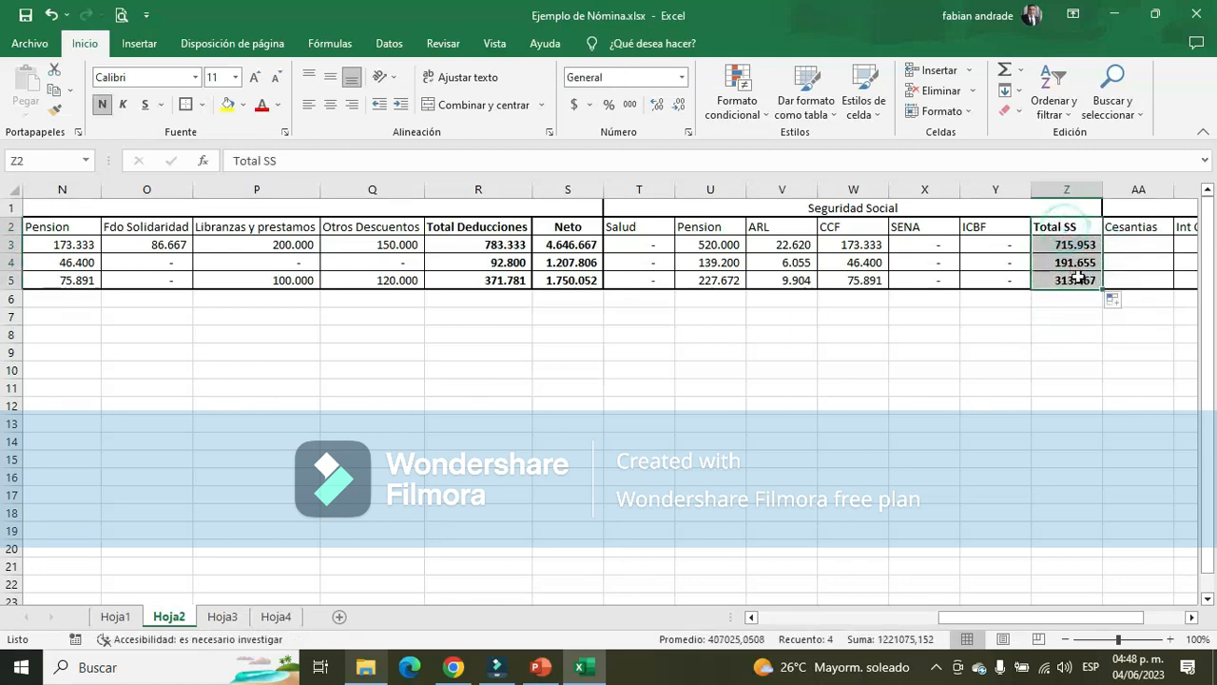
click(183, 109)
Select the Administrador's Cesantias cell AA3, and look up the Cesantías base on slide 7 of the PowerPoint presentation
drag(1019, 614, 1100, 620)
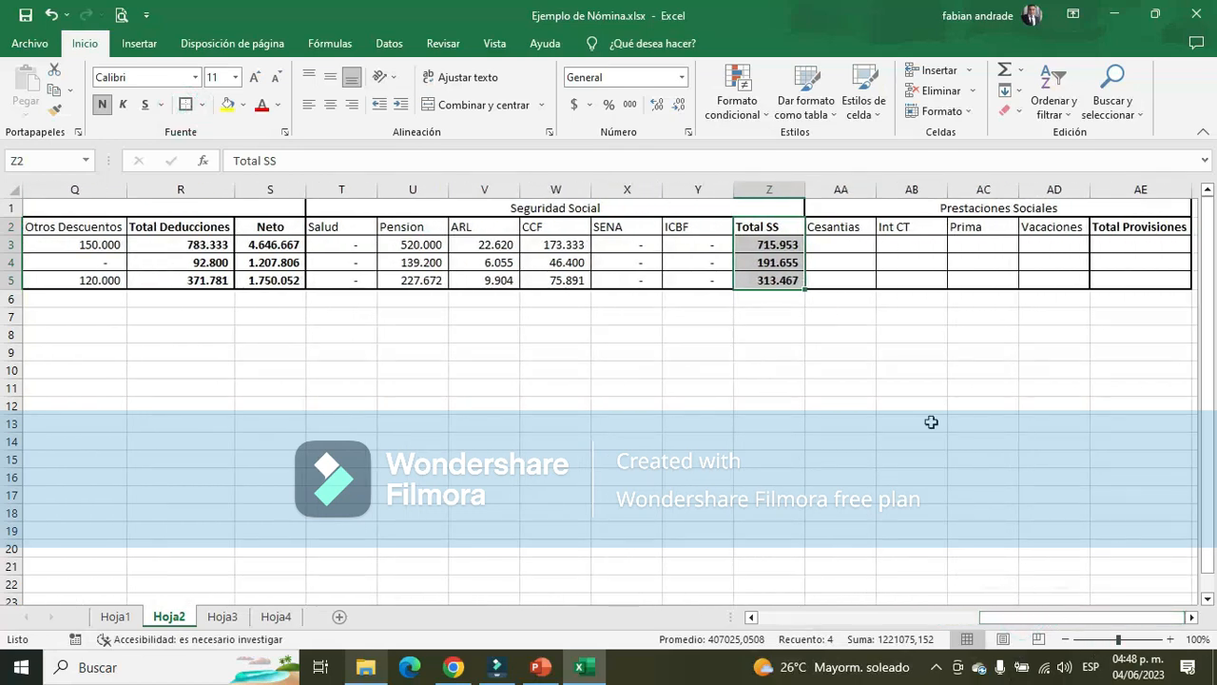
click(846, 245)
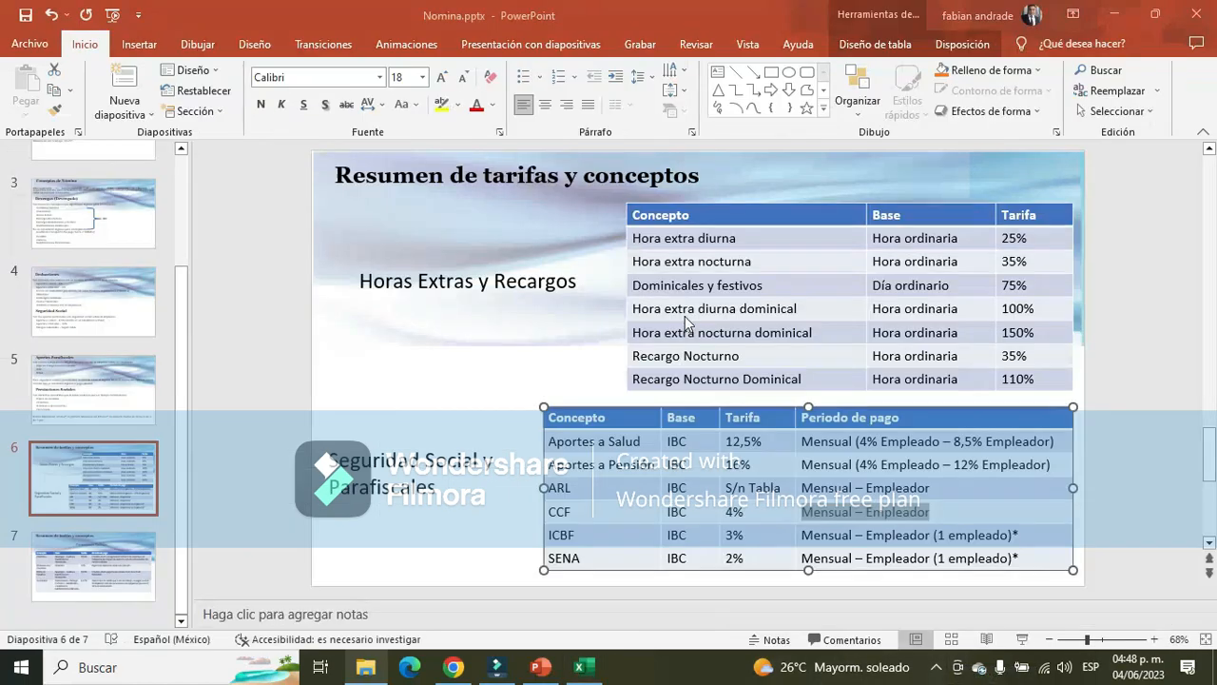
key(alt+Tab)
click(102, 578)
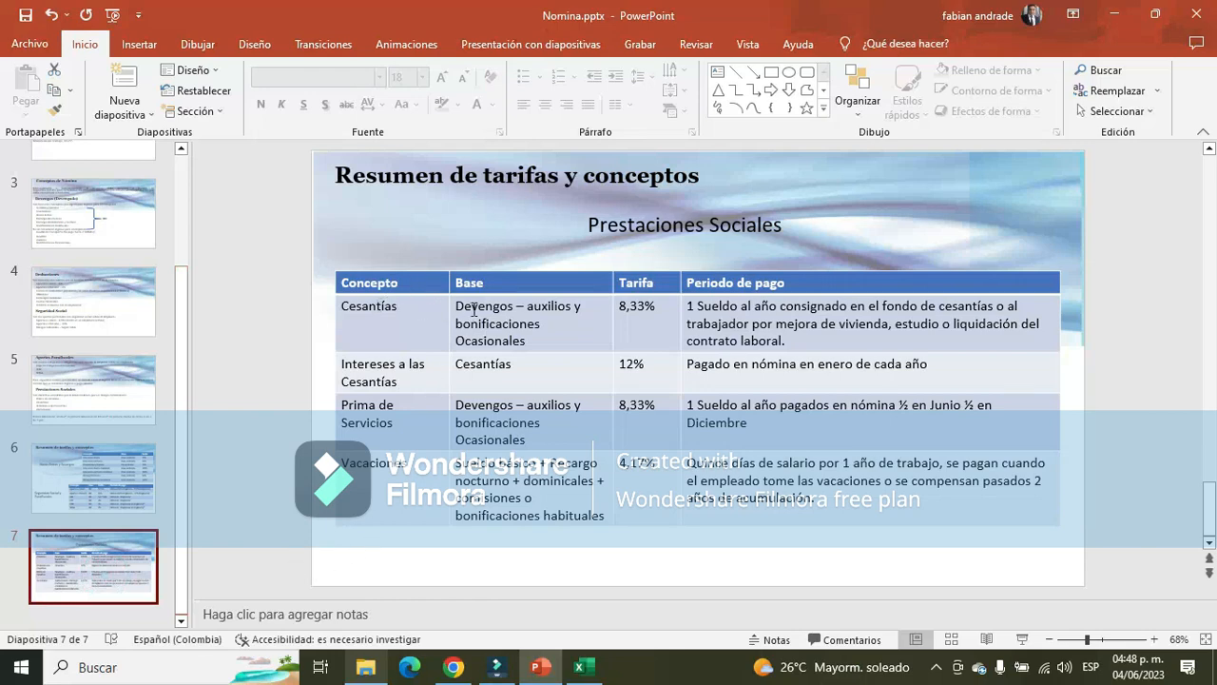
drag(458, 307, 585, 303)
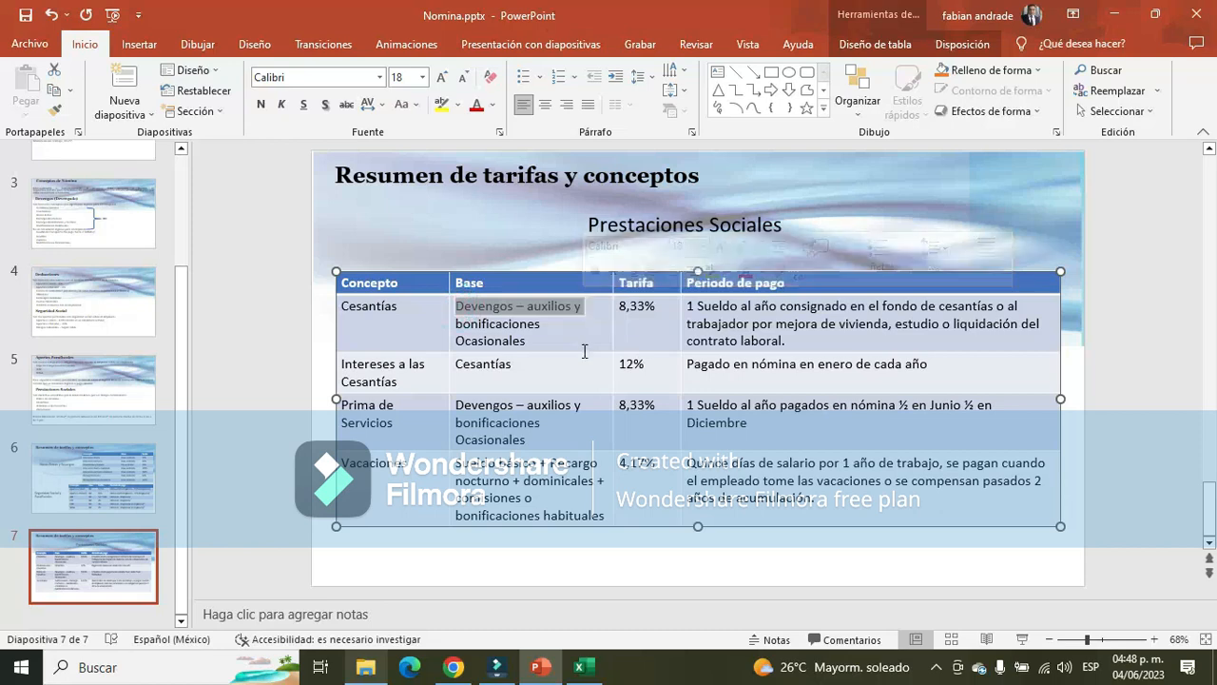
shift+click(546, 346)
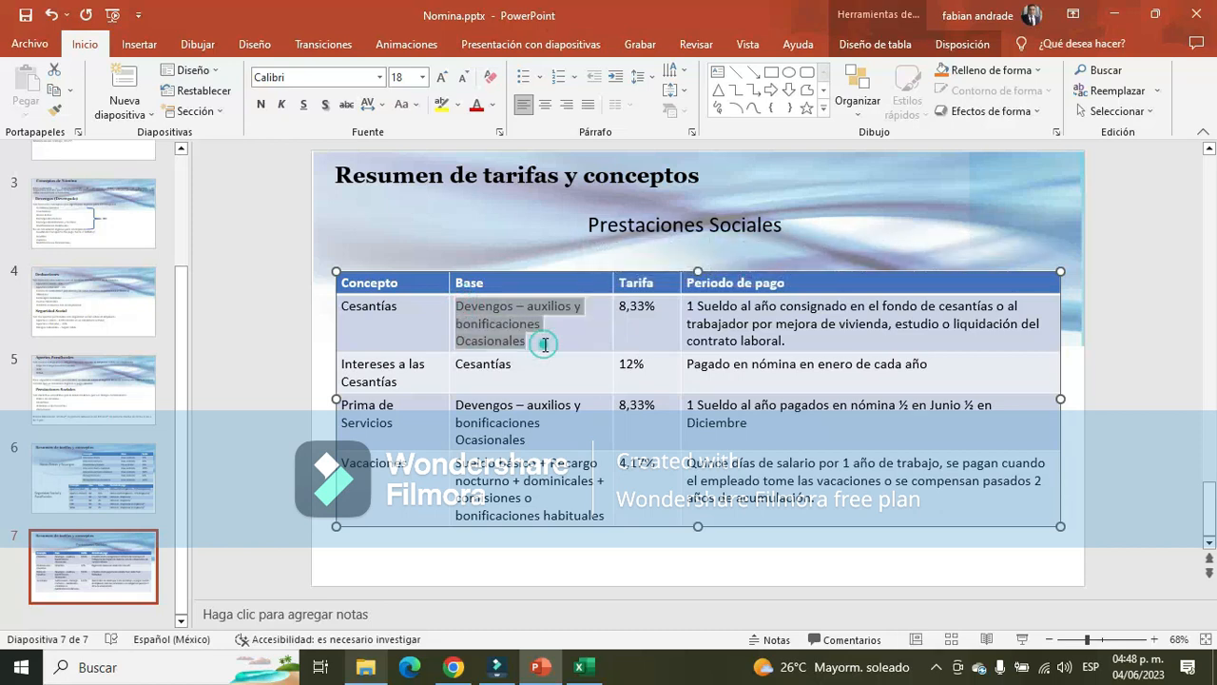
Review the Administrador's earnings on Excel sheet Hoja3 against the Cesantías base, checking the total devengado, Auxilio de Movilización and Viaticos
key(alt+Tab)
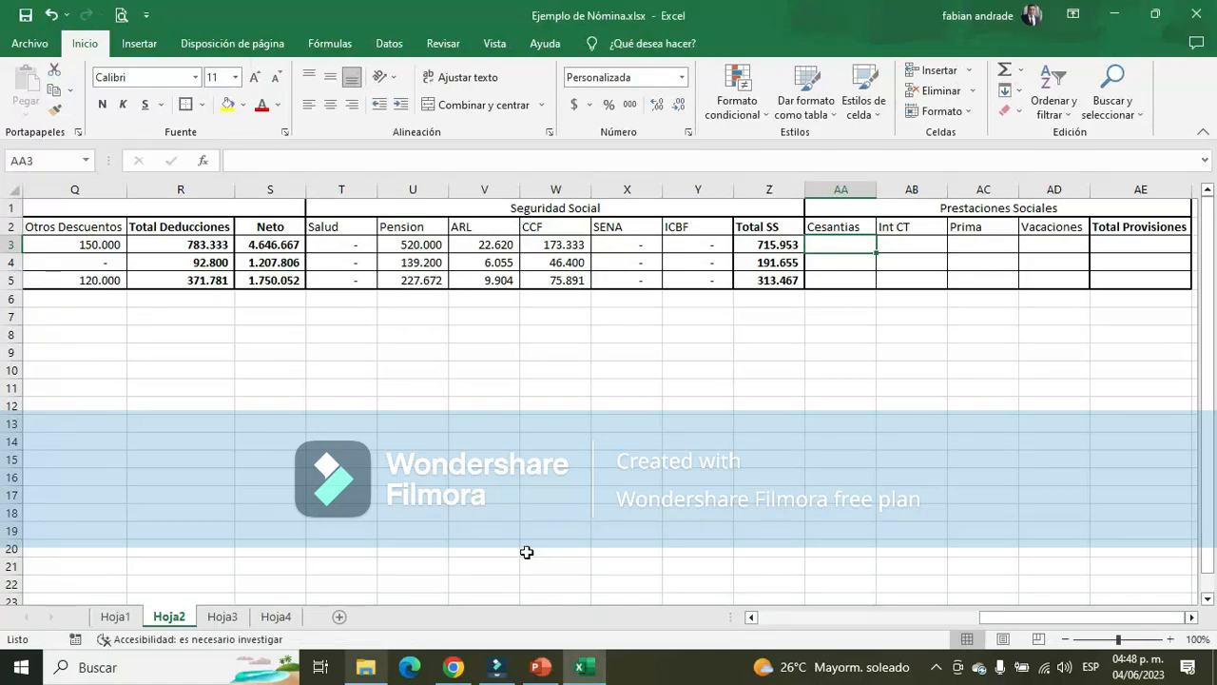
mouse_move(1034, 617)
mouse_down()
mouse_move(996, 625)
mouse_move(1054, 628)
mouse_up()
click(224, 618)
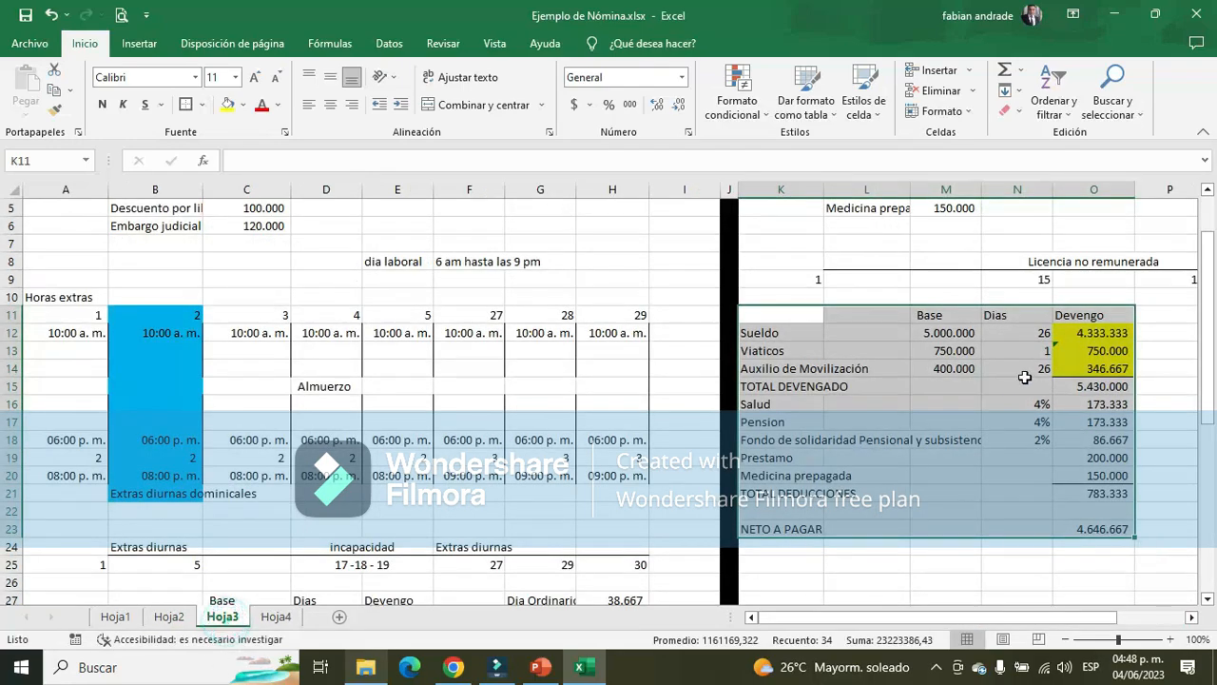
scroll(1013, 494, up, 1)
scroll(1001, 568, down, 1)
drag(980, 616, 1022, 611)
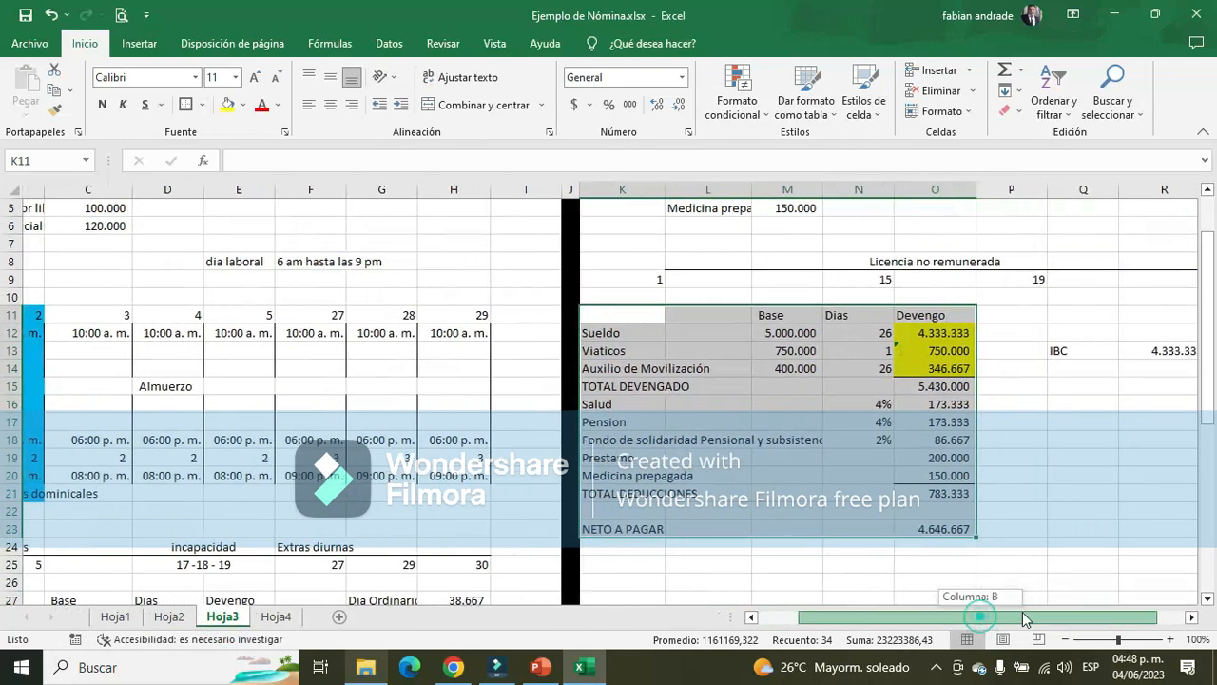
click(927, 383)
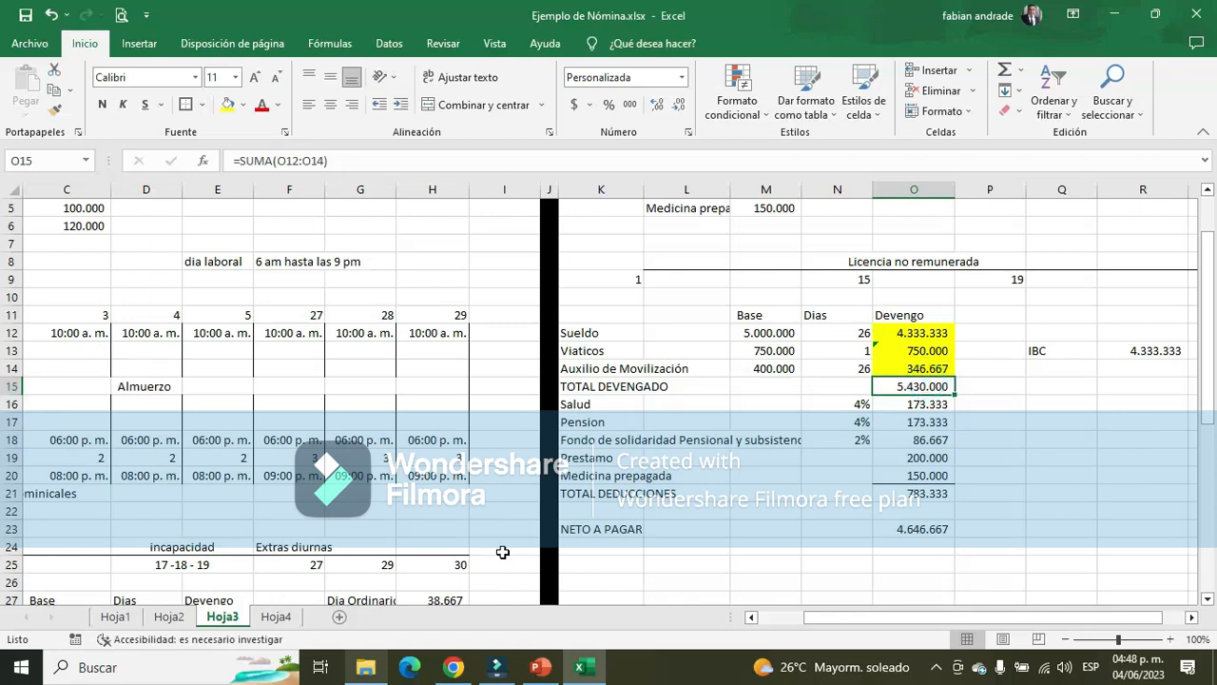
key(alt+Tab)
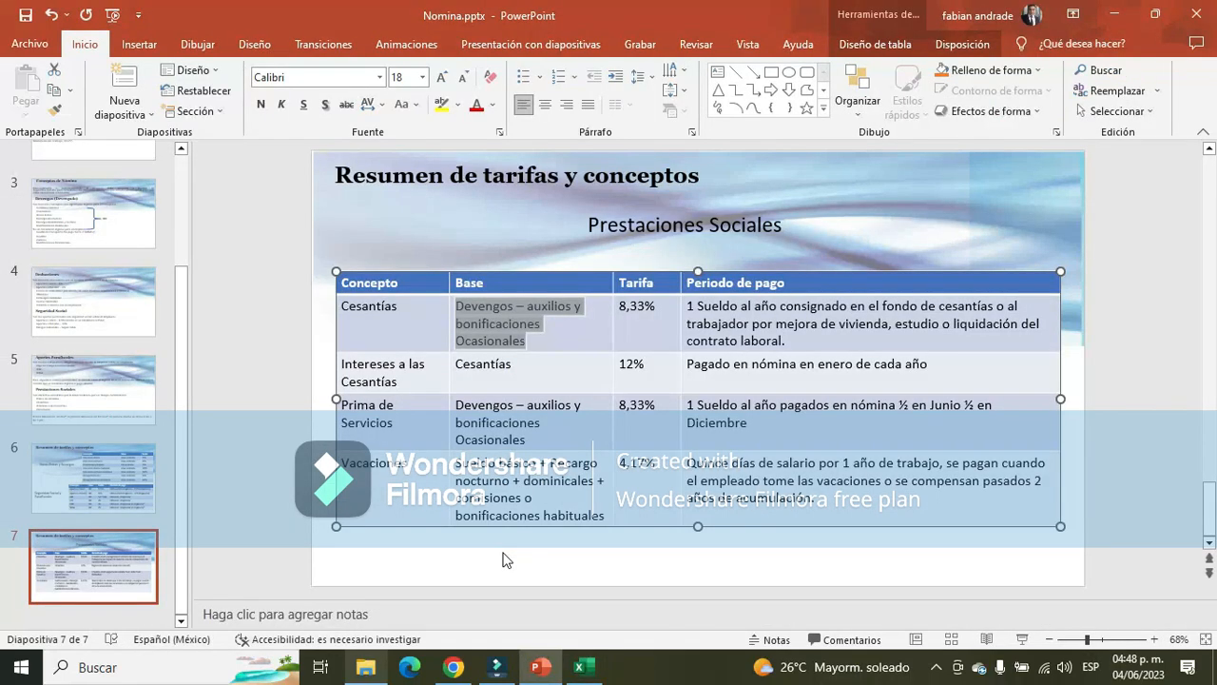
key(alt+Tab)
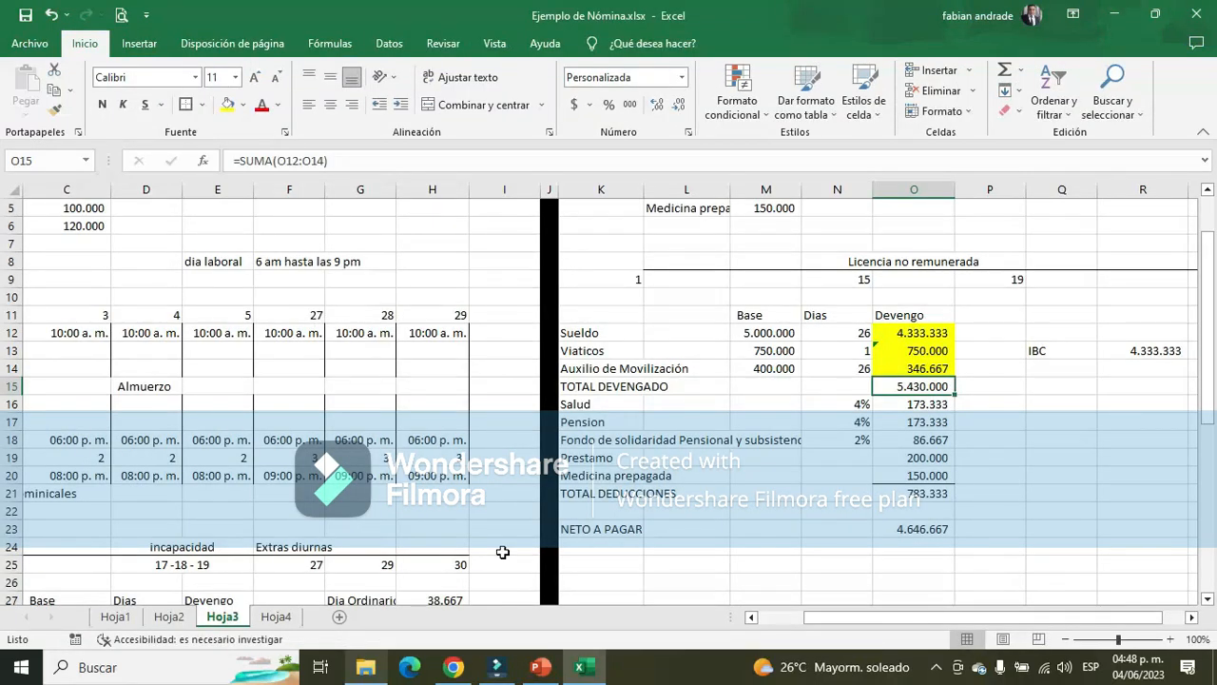
key(Up)
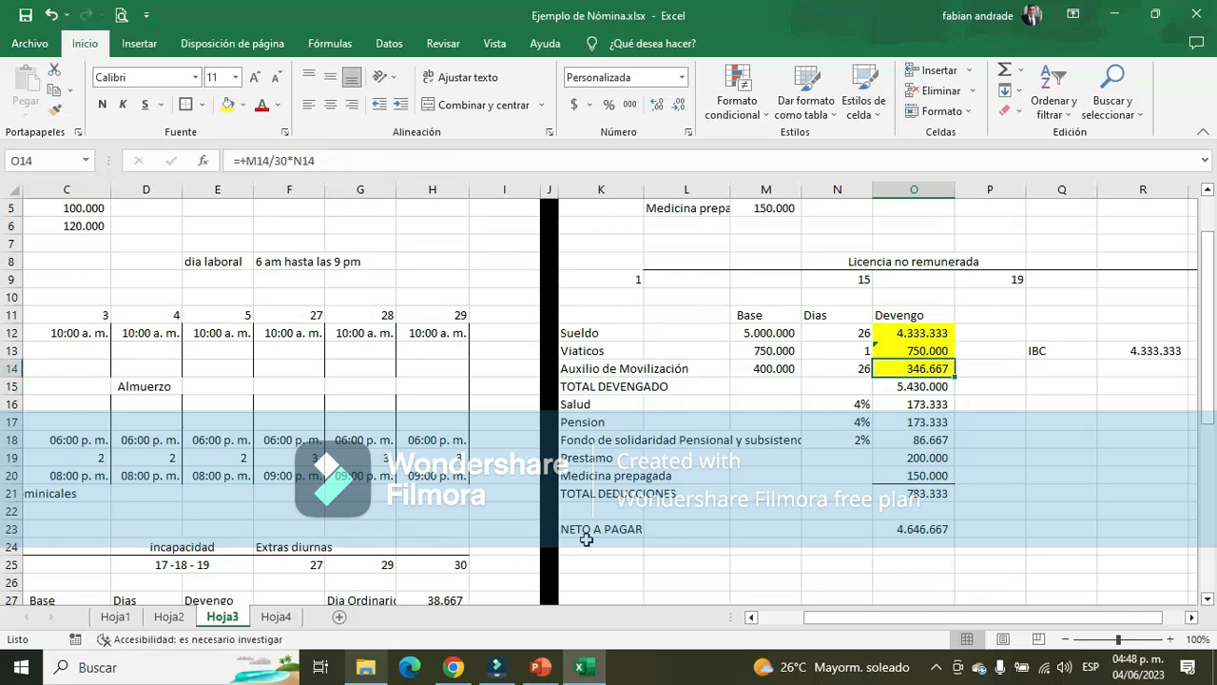
key(Up)
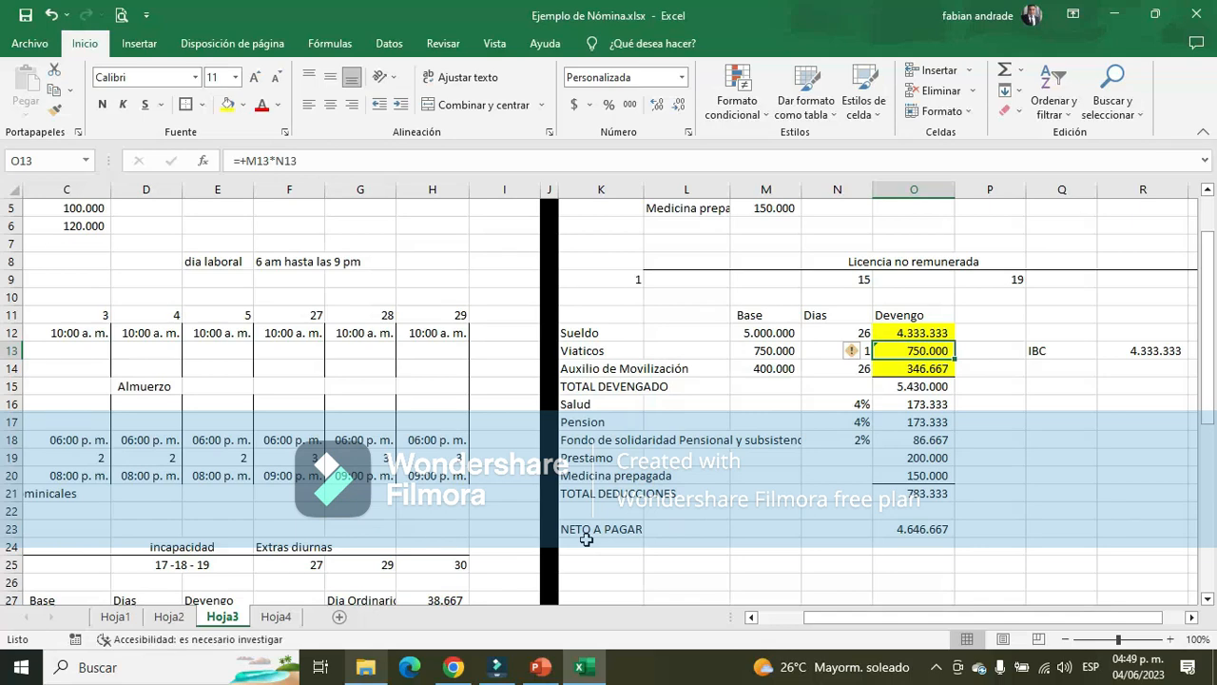
Recheck the Cesantías base in PowerPoint and reference the Administrador's Sueldo in E3 from the Cesantias cell AA3 of Excel sheet Hoja2
key(alt+Tab)
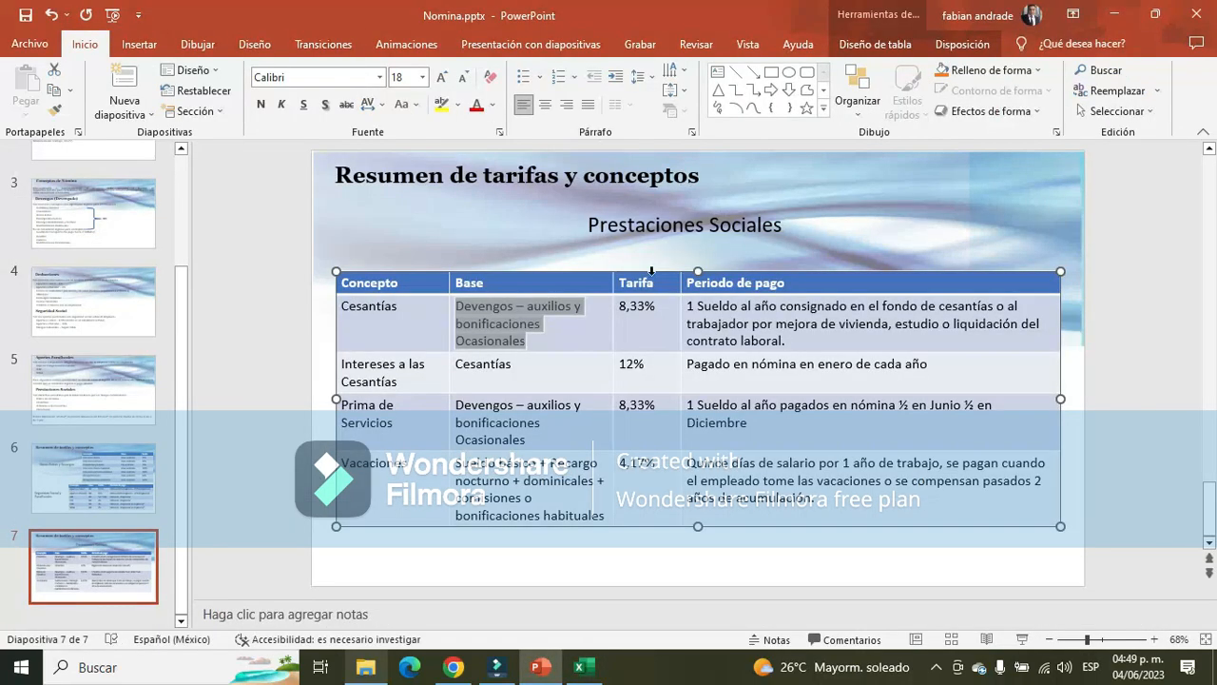
key(alt+Tab)
click(177, 617)
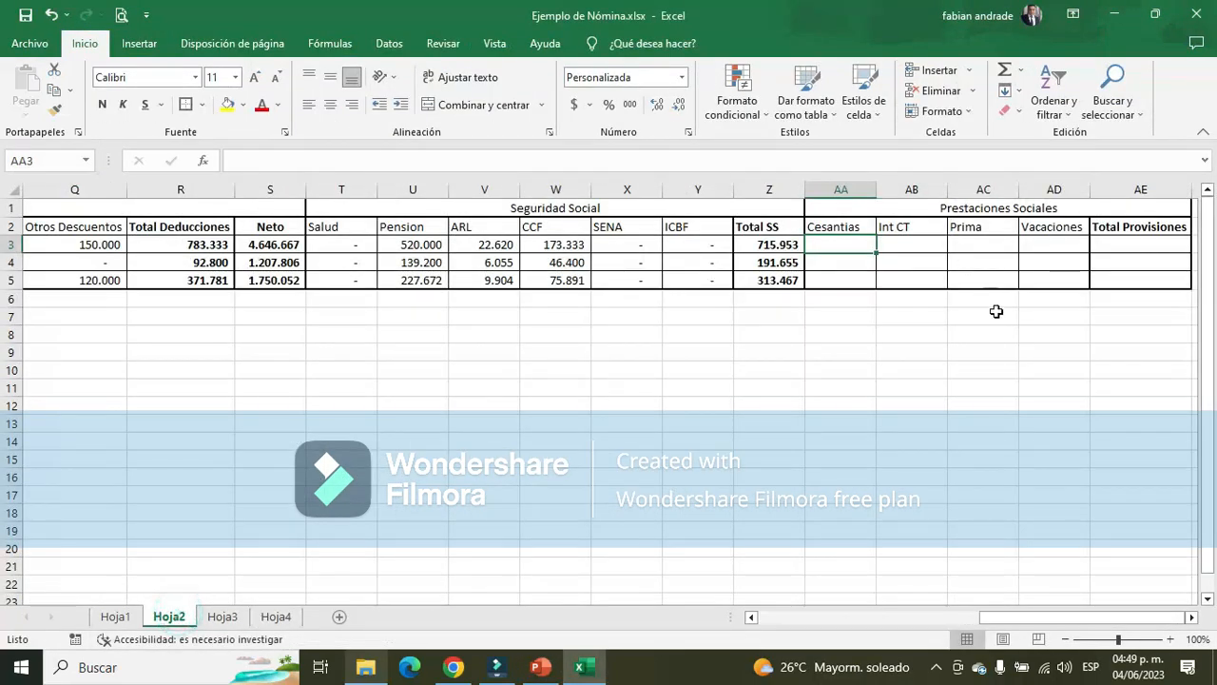
text(+)
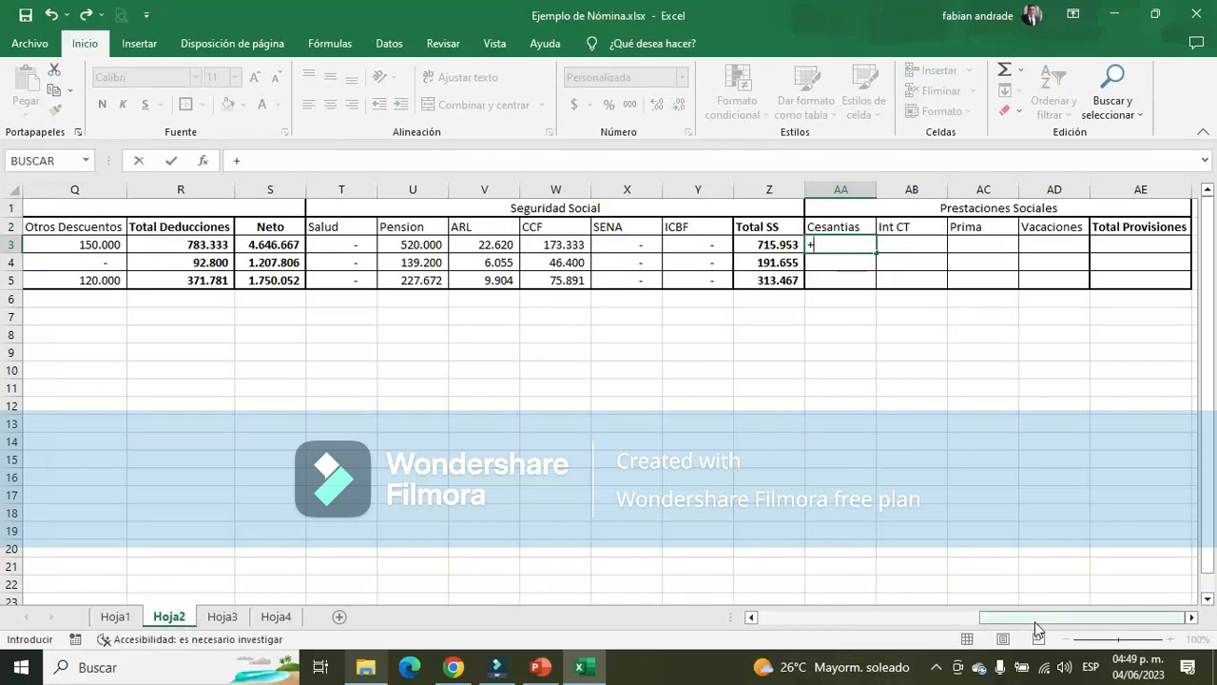
drag(1034, 618, 789, 623)
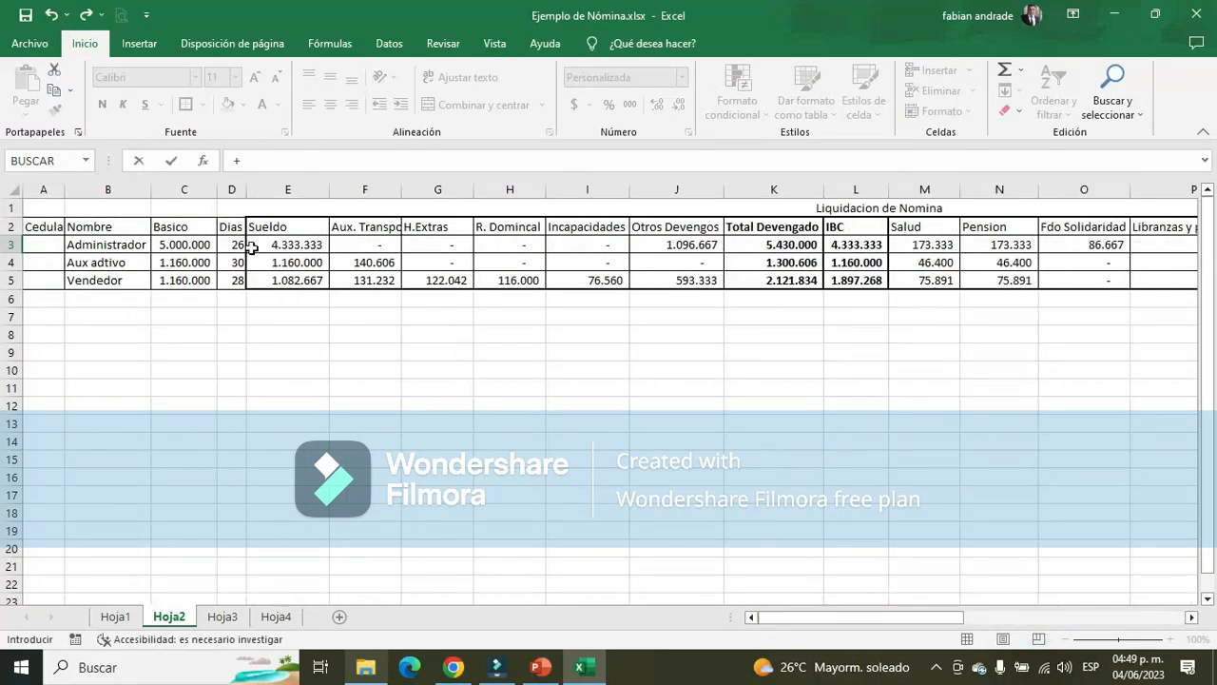
click(303, 242)
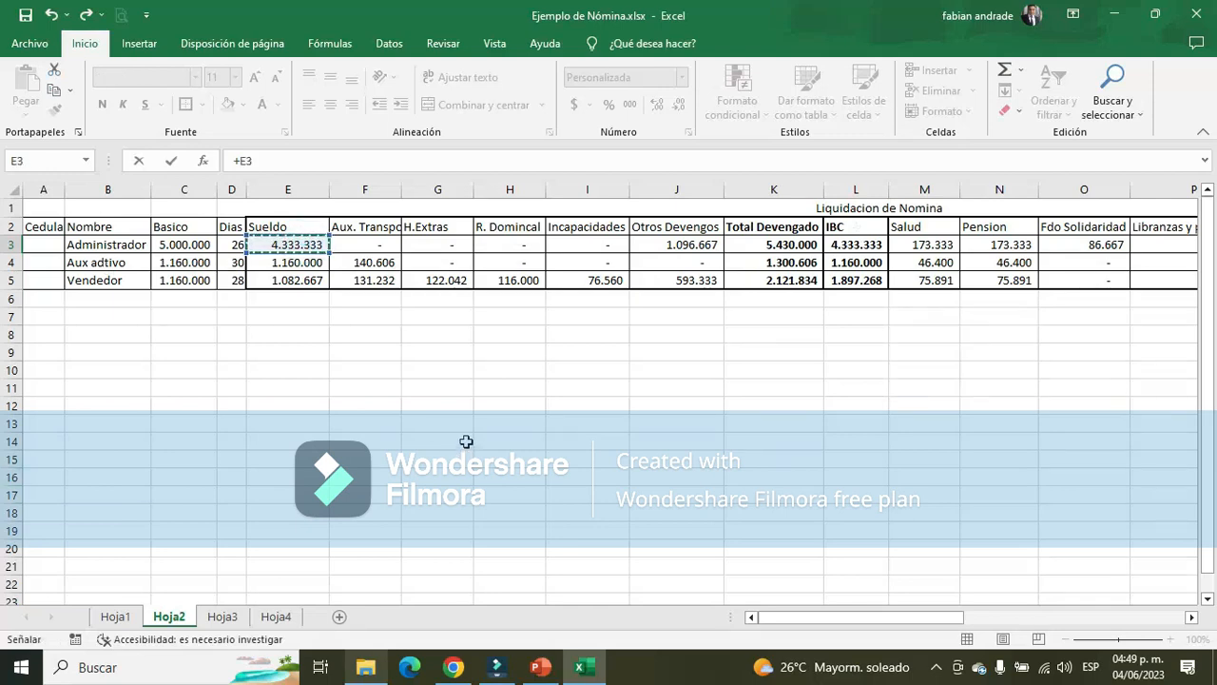
key(Return)
click(1138, 246)
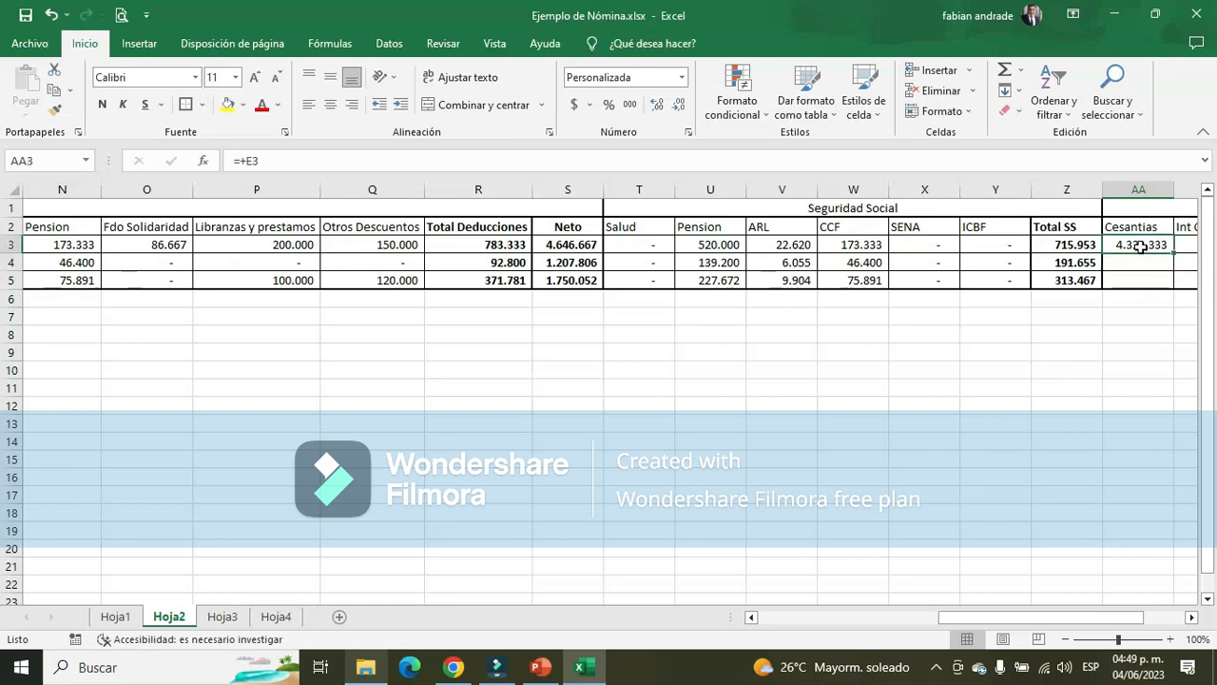
Look up the Cesantías rate and payment period on slide 7 in PowerPoint, and return to cell AA3 of Hoja2 in Excel
key(alt+Tab)
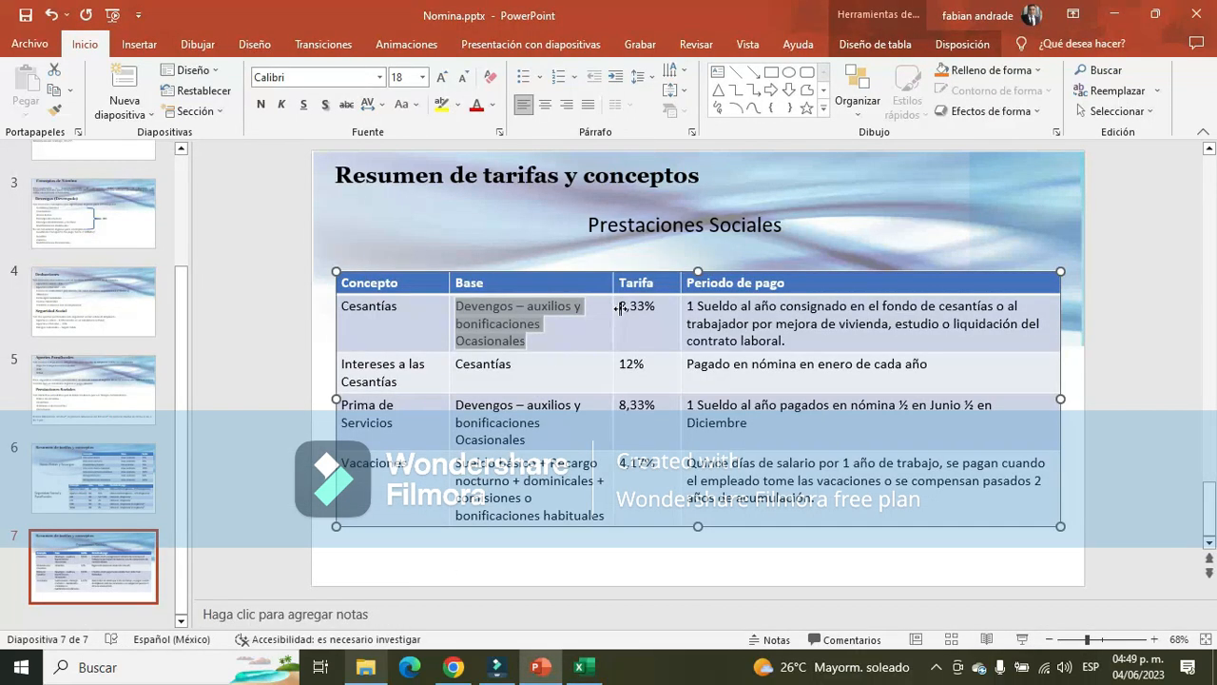
drag(619, 307, 656, 307)
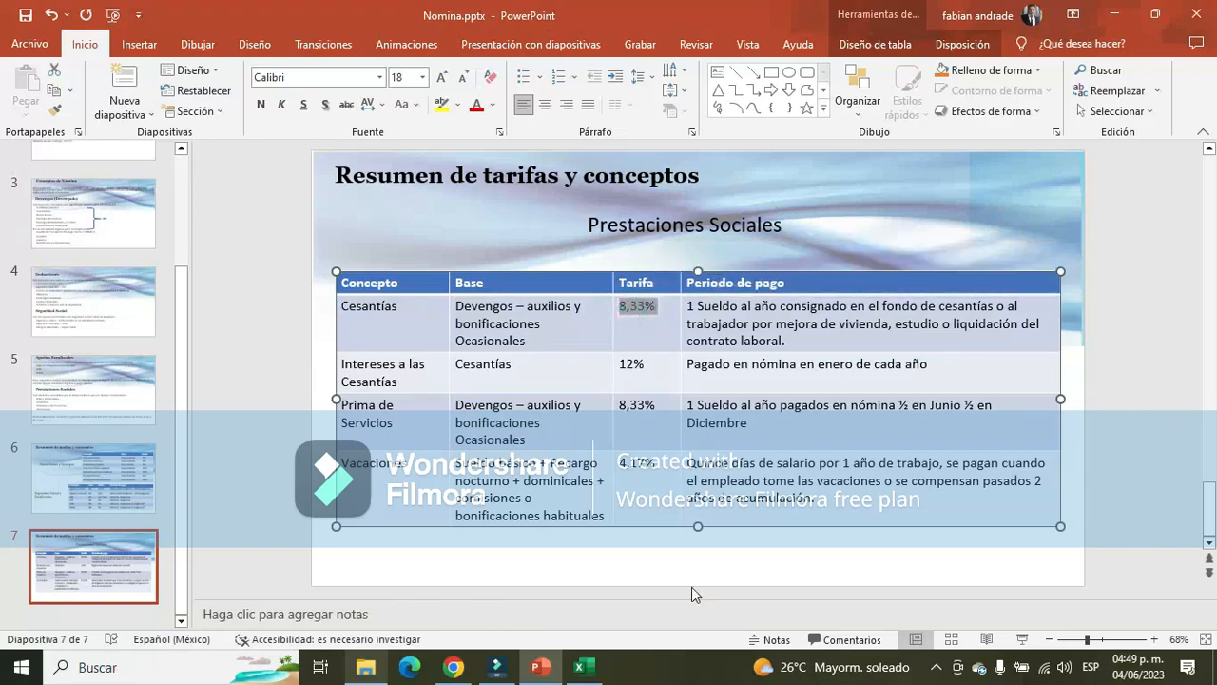
click(690, 305)
drag(690, 305, 1049, 338)
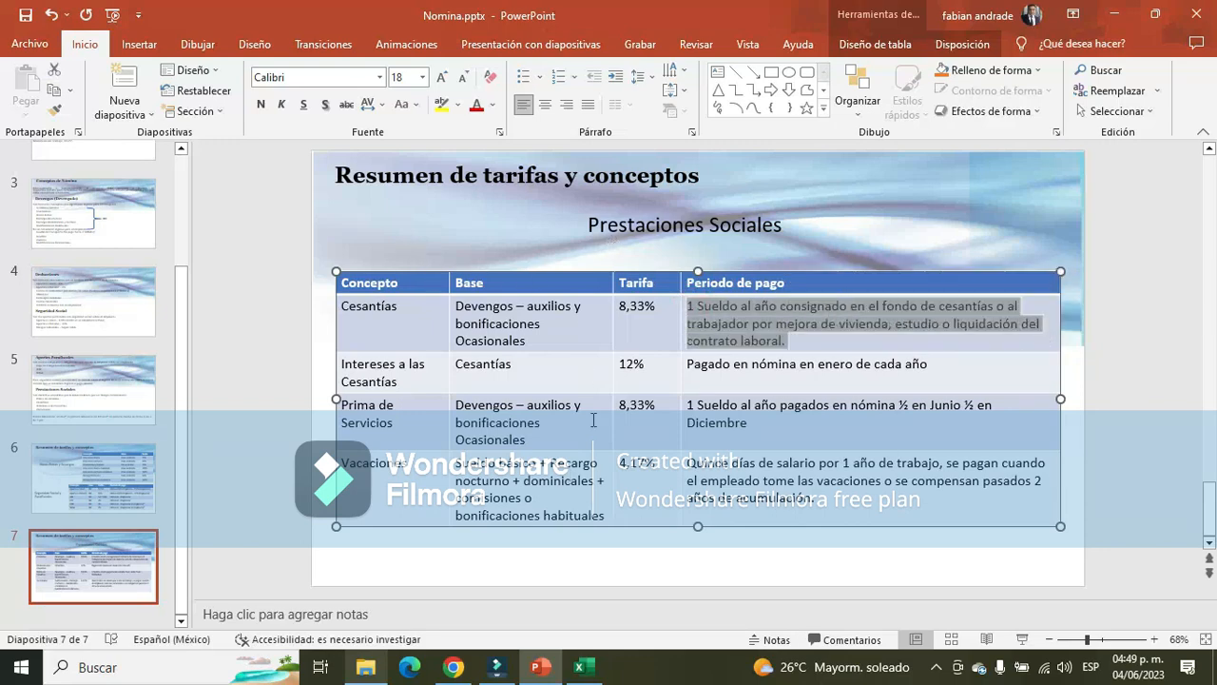
click(644, 284)
key(alt+Tab)
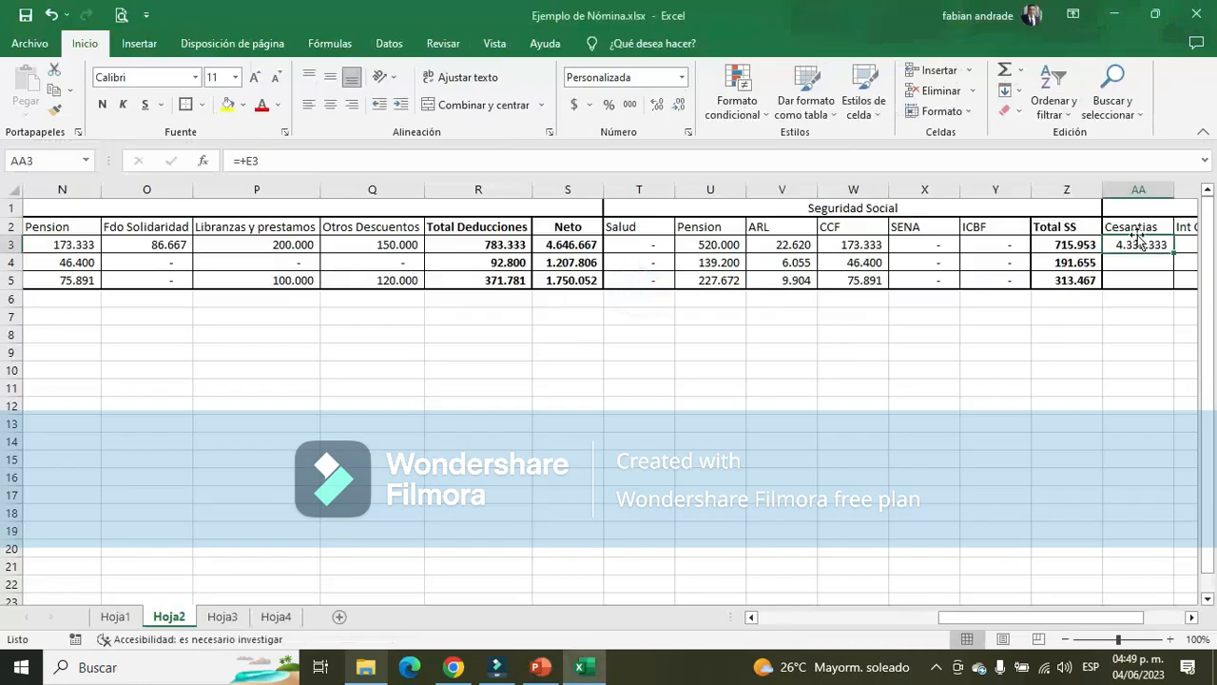
click(1191, 616)
click(1191, 616)
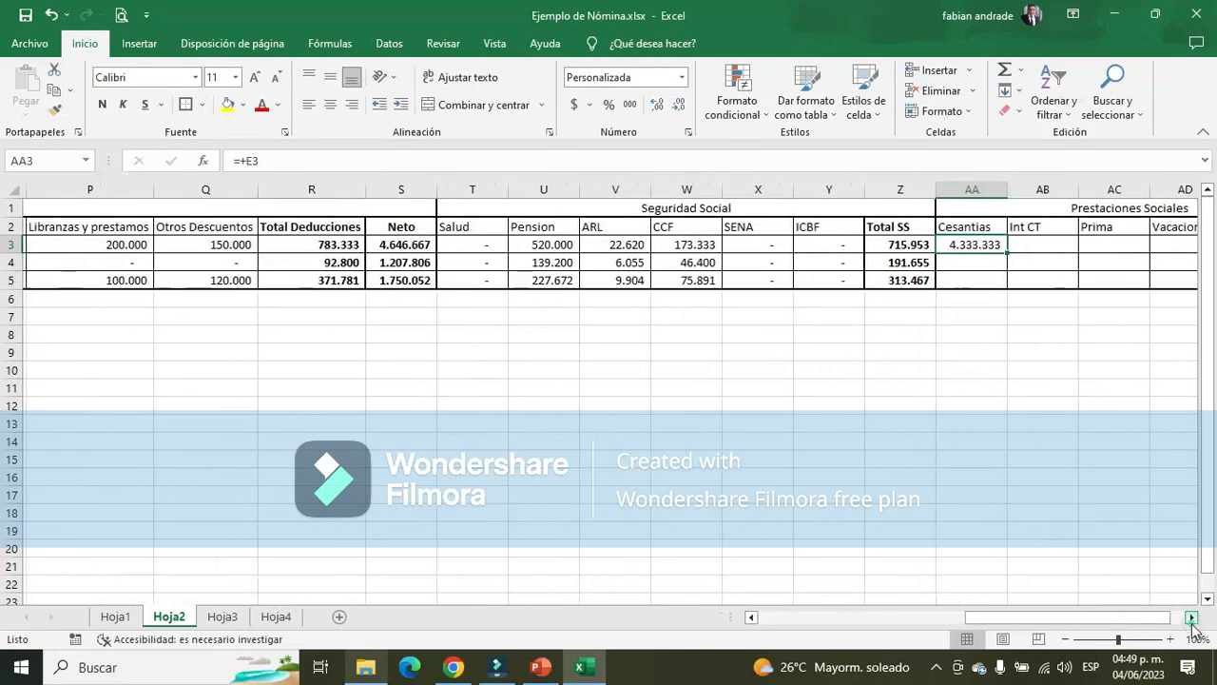
Complete the Administrador's Cesantias formula in AA3 as the Sueldo in E3 multiplied by 8,33%
click(291, 162)
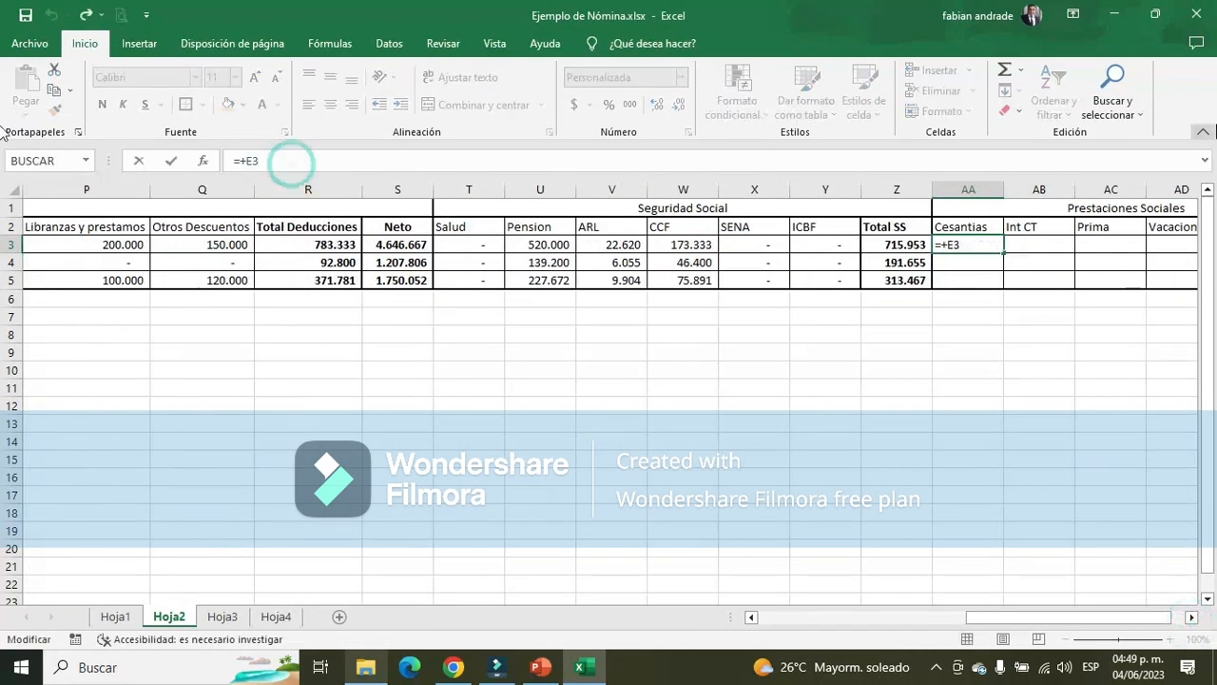
text(*)
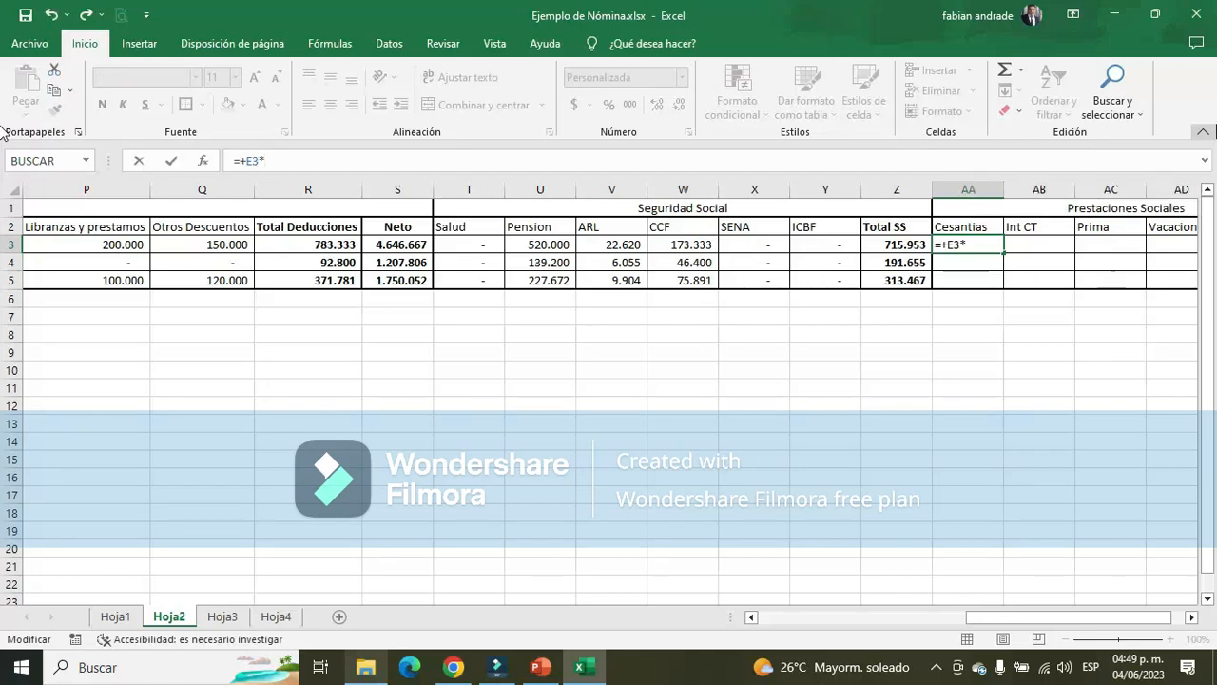
text(8,33%)
key(Return)
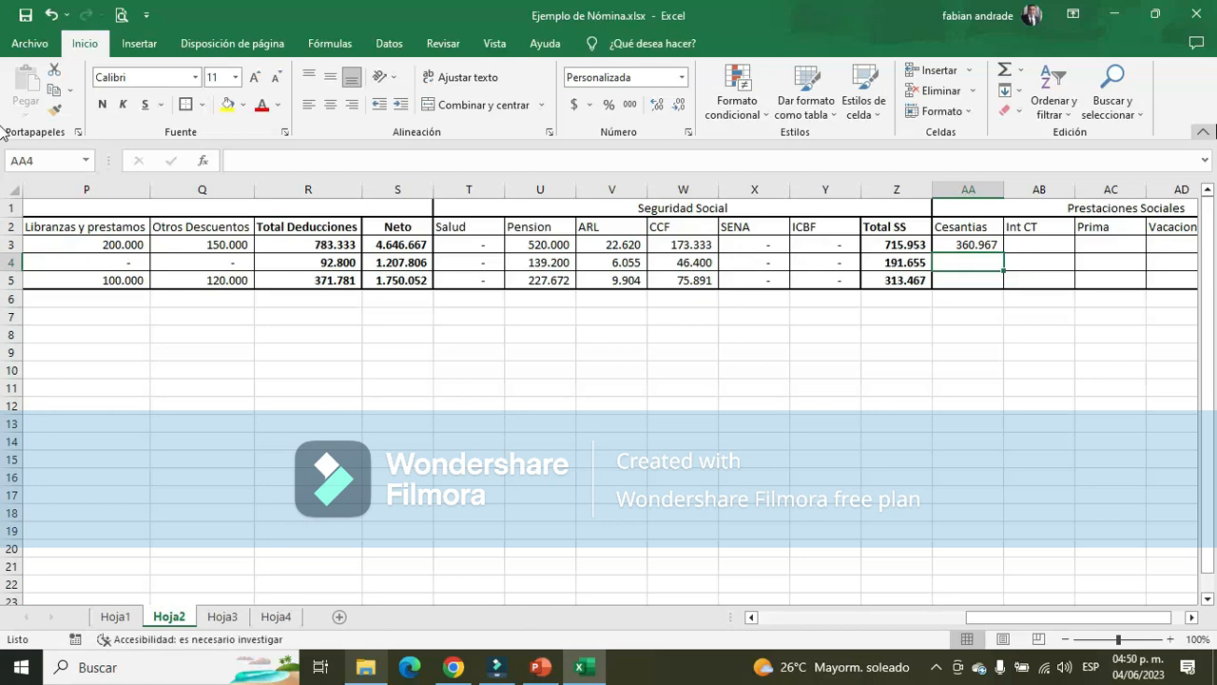
key(Down)
key(Down)
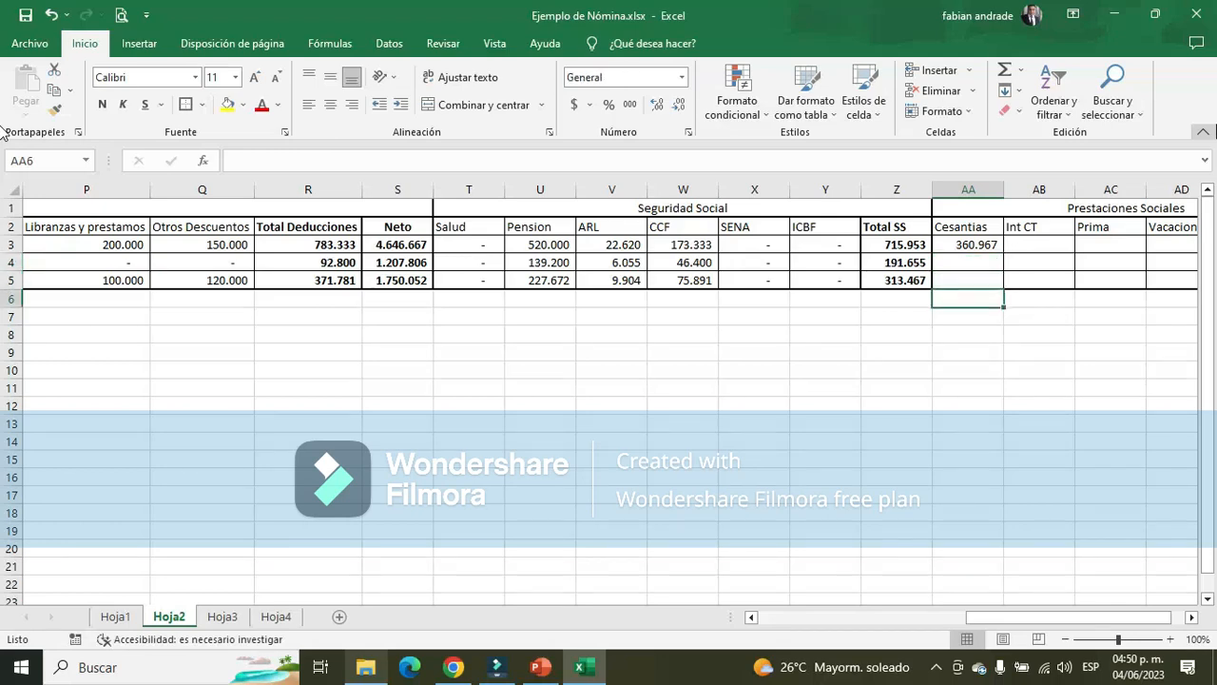
key(Up)
key(Up)
key(Up)
key(Right)
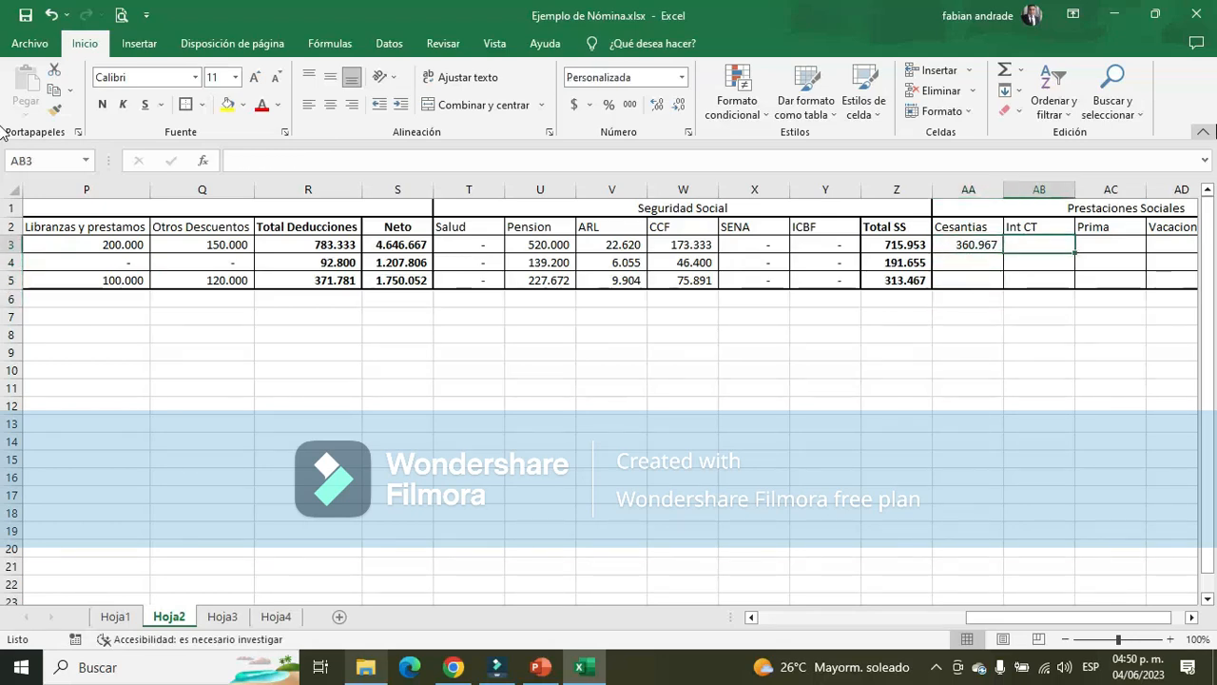
Enter a check calculation in AA7 that divides the Administrador's Sueldo E3 by 360 and multiplies it by the Dias in D3
key(Down)
key(Down)
key(Down)
key(Down)
key(Left)
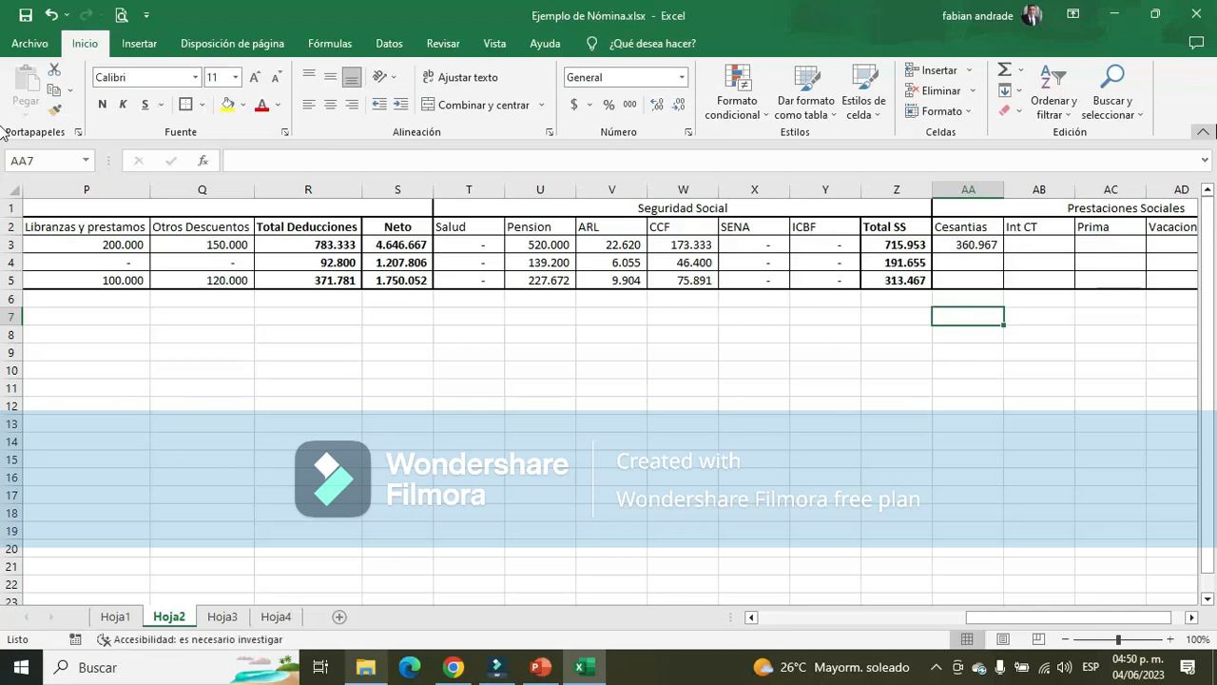
text(+)
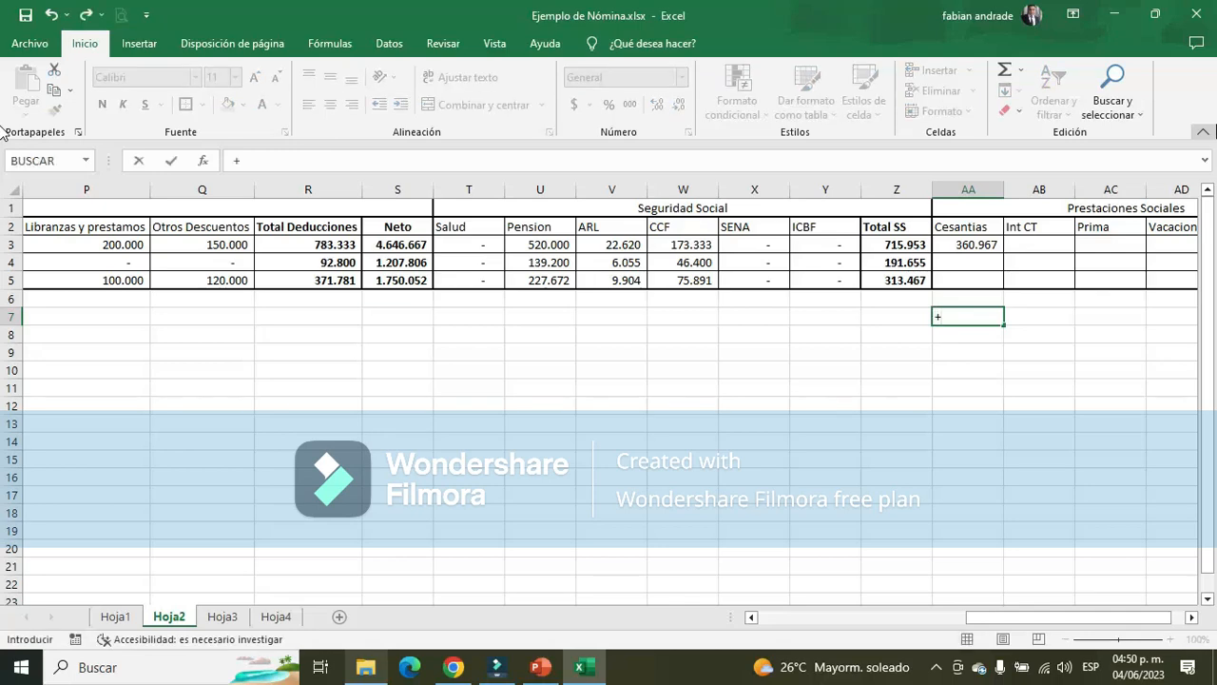
drag(1046, 616, 838, 616)
click(309, 248)
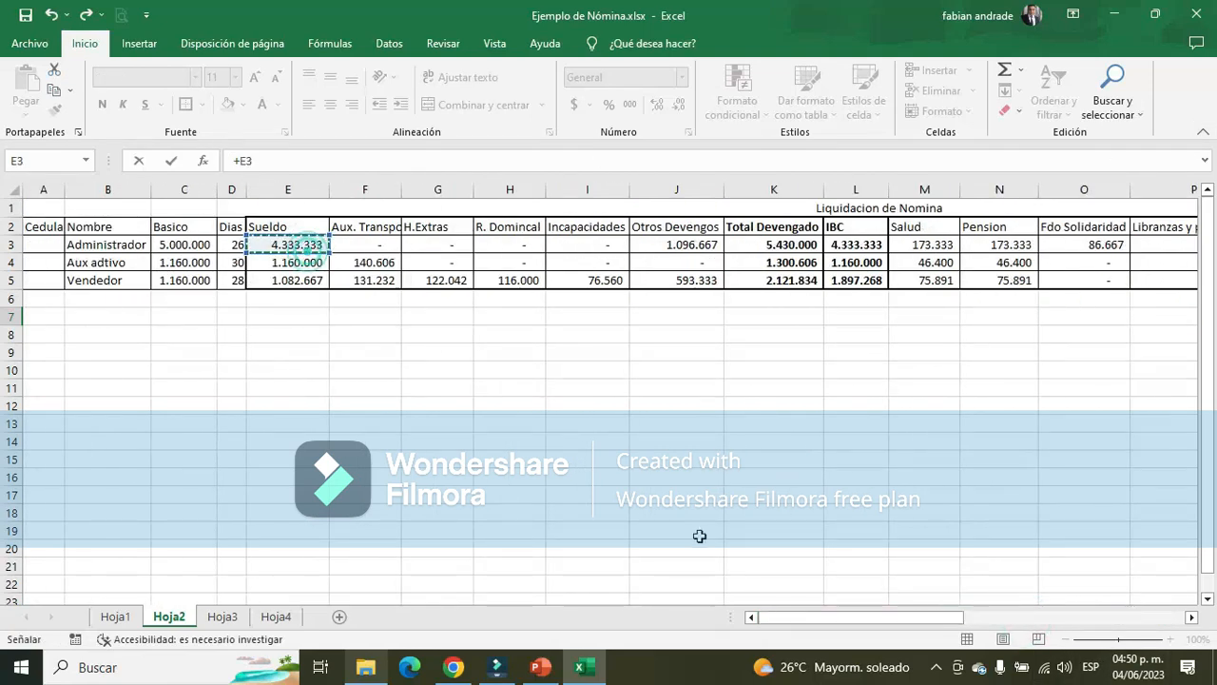
text(/260)
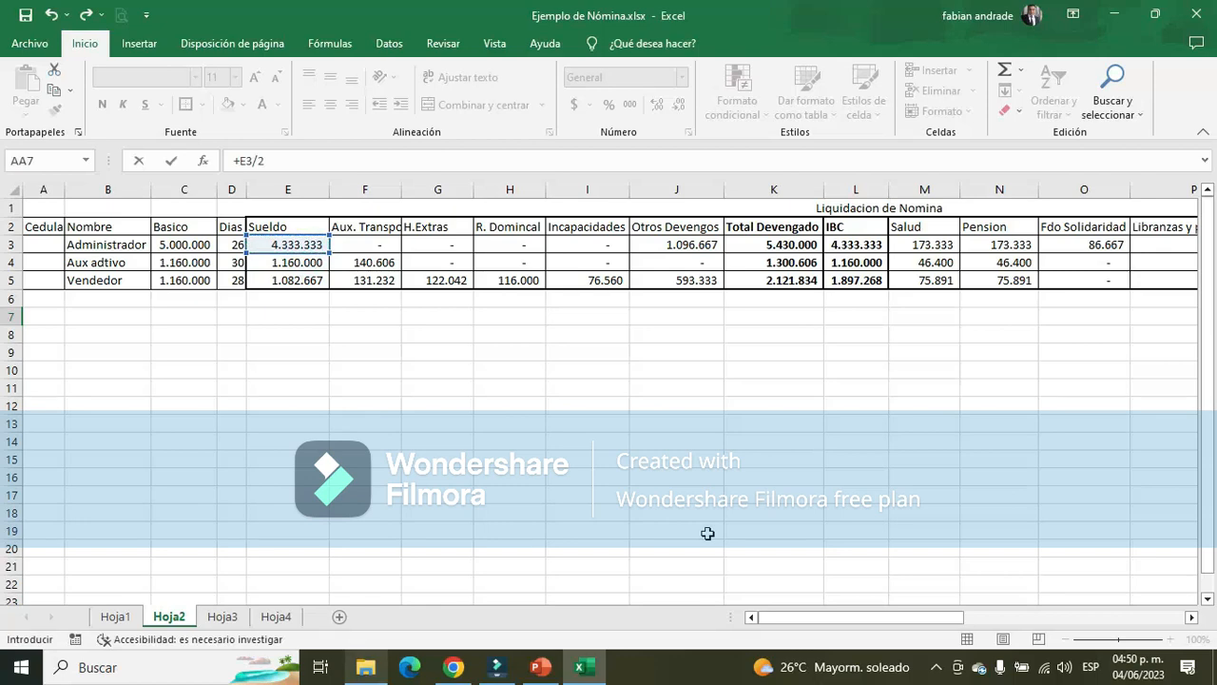
key(BackSpace)
key(BackSpace)
text(360)
click(237, 245)
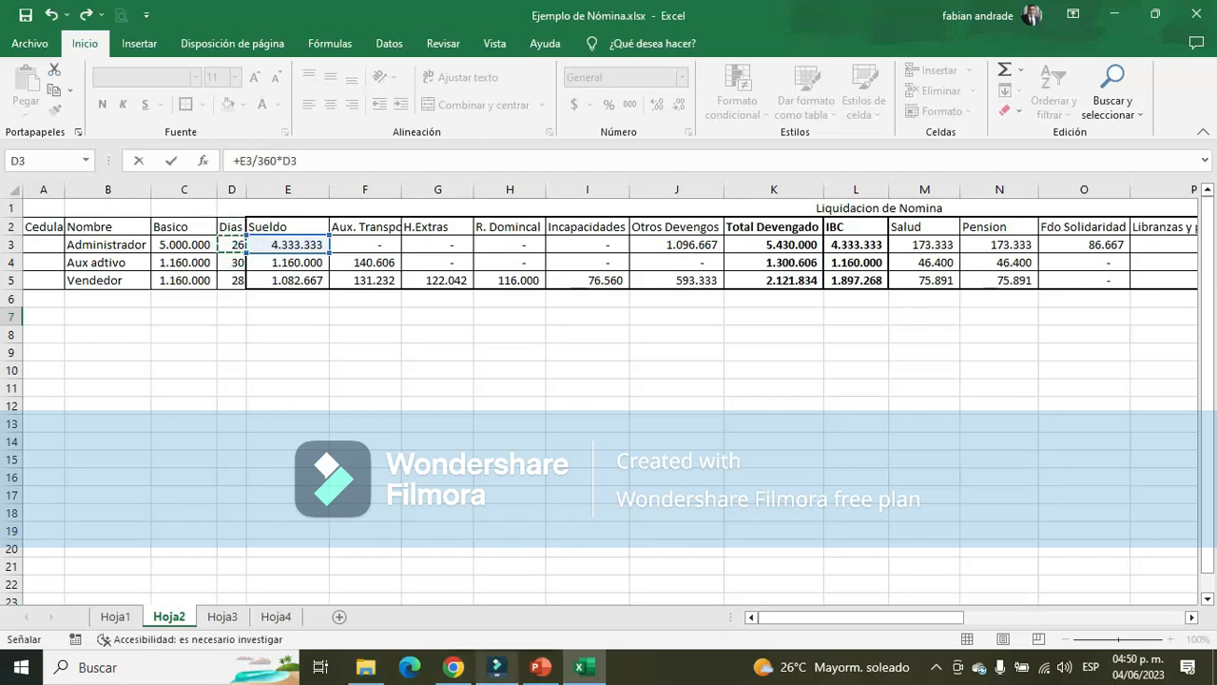
key(Return)
Format the check calculation in AA7 with a thousands separator and no decimals, and clear its contents after comparing it with AA3
key(Right)
key(Right)
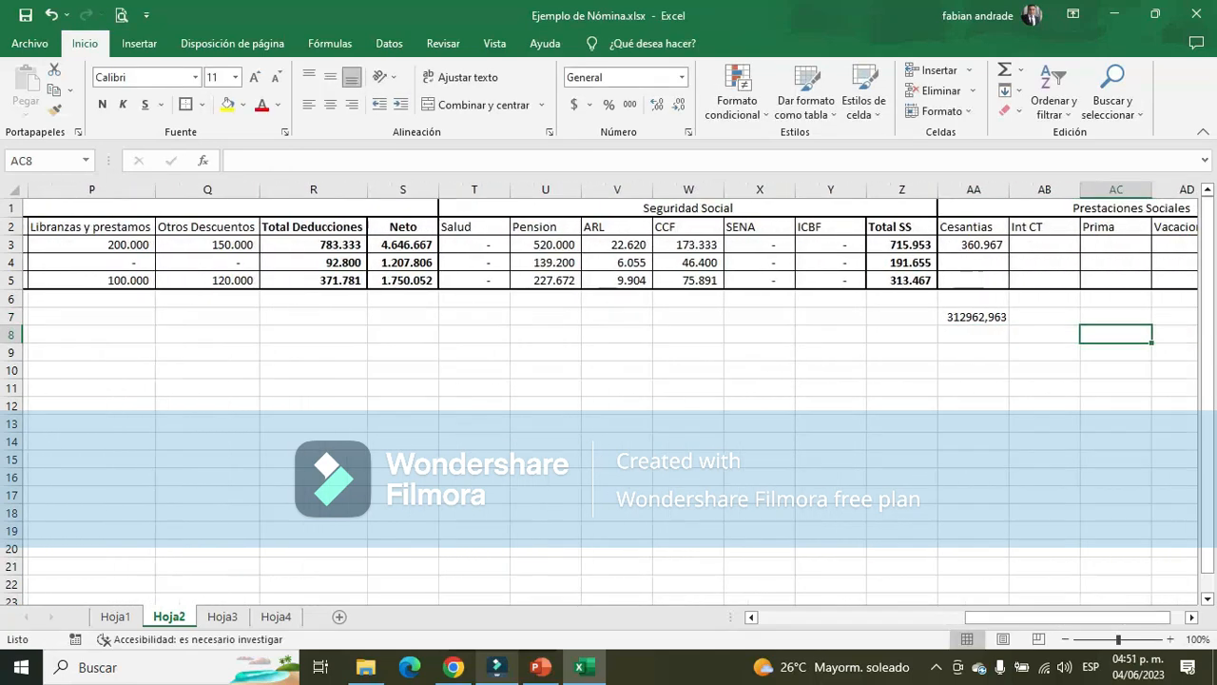
key(Up)
key(Left)
key(Left)
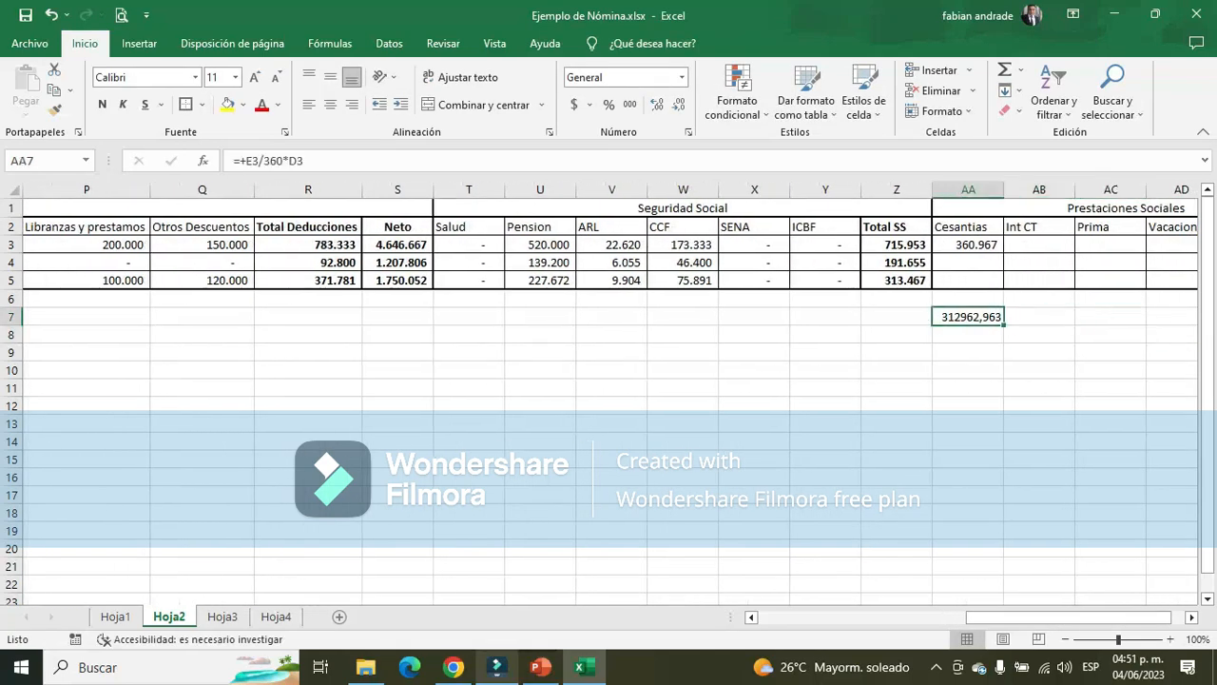
click(629, 105)
click(678, 105)
click(678, 104)
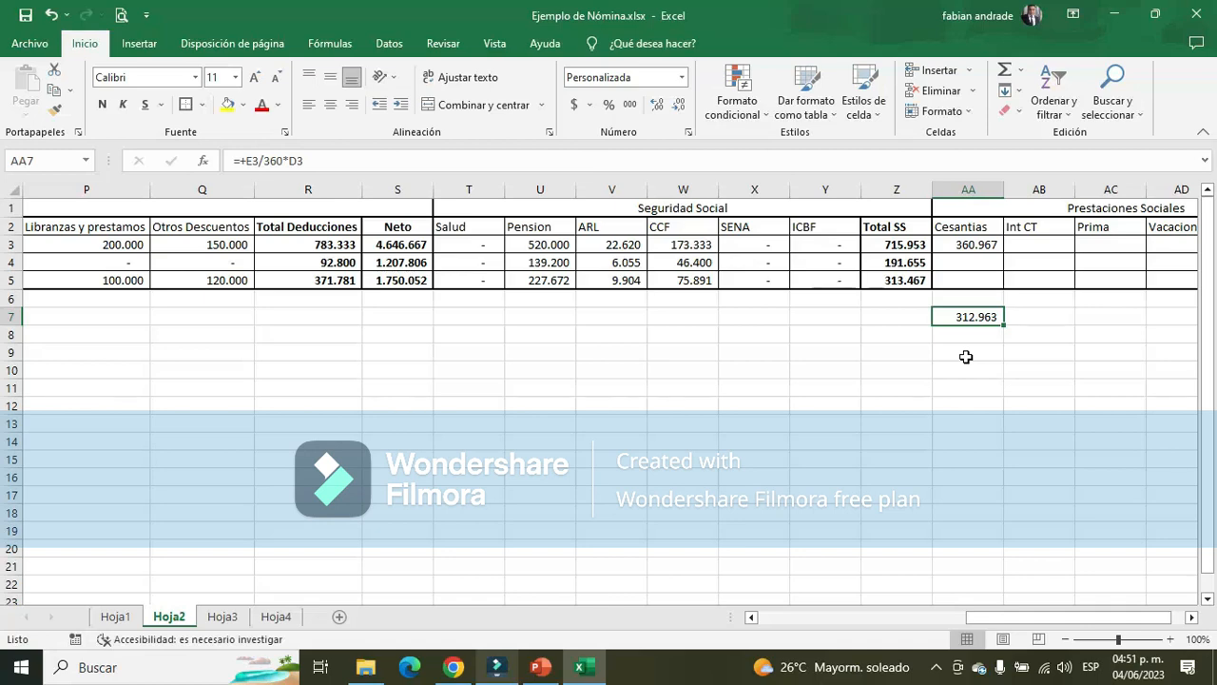
key(Delete)
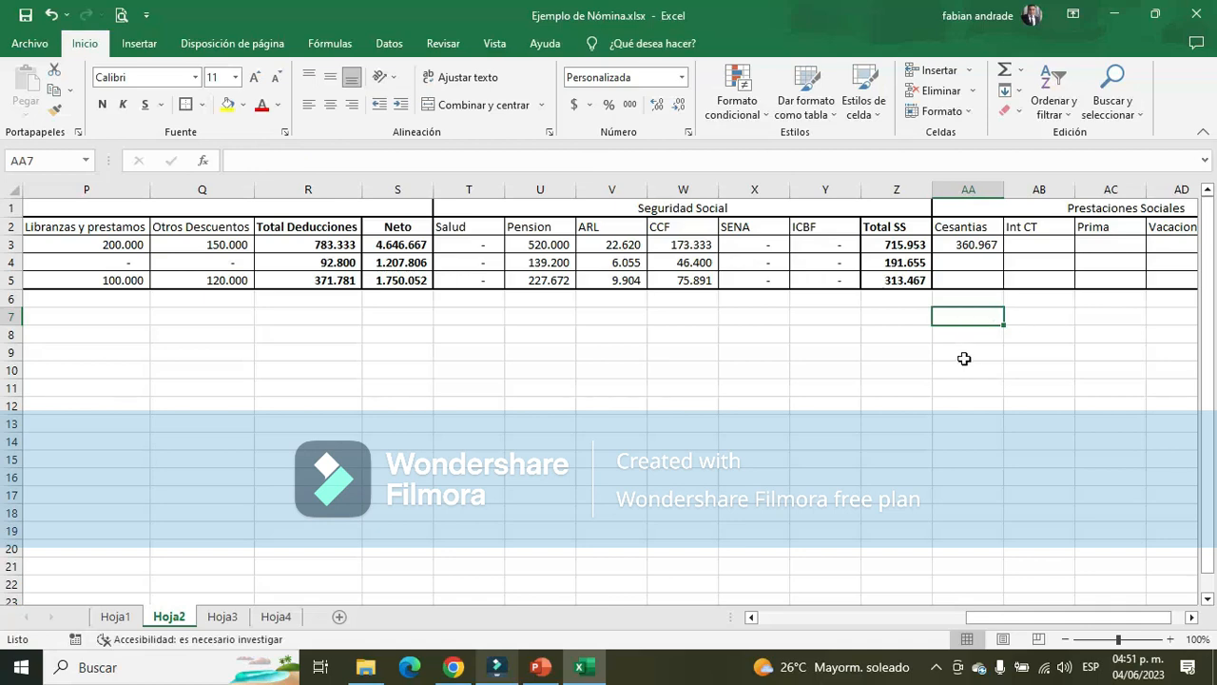
Replace the 8,33% factor in the Administrador's Cesantias cell AA3 so the formula reads =+E3/360*D3
click(994, 245)
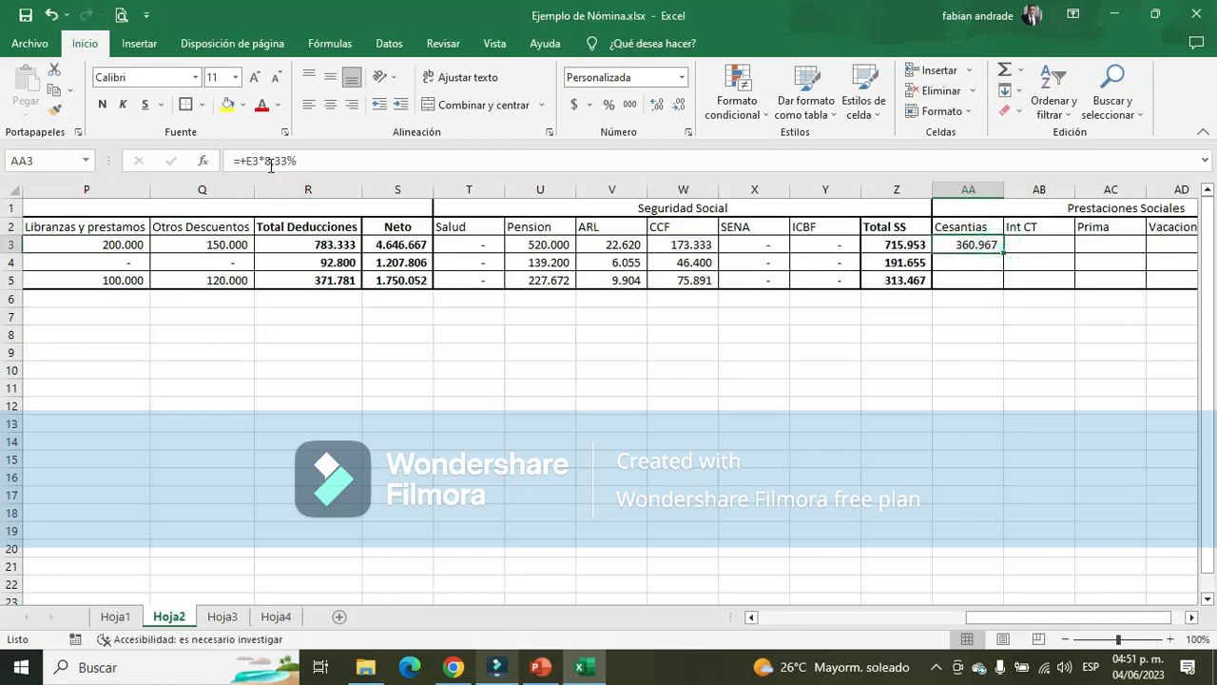
drag(265, 160, 350, 165)
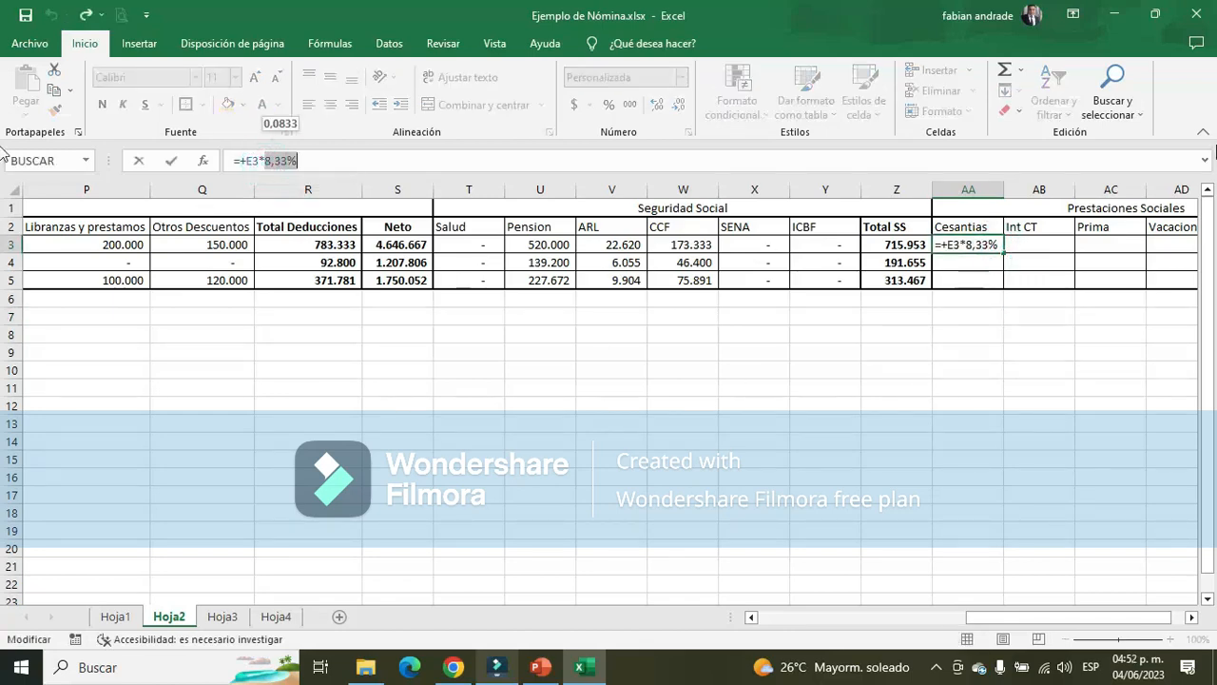
key(BackSpace)
key(BackSpace)
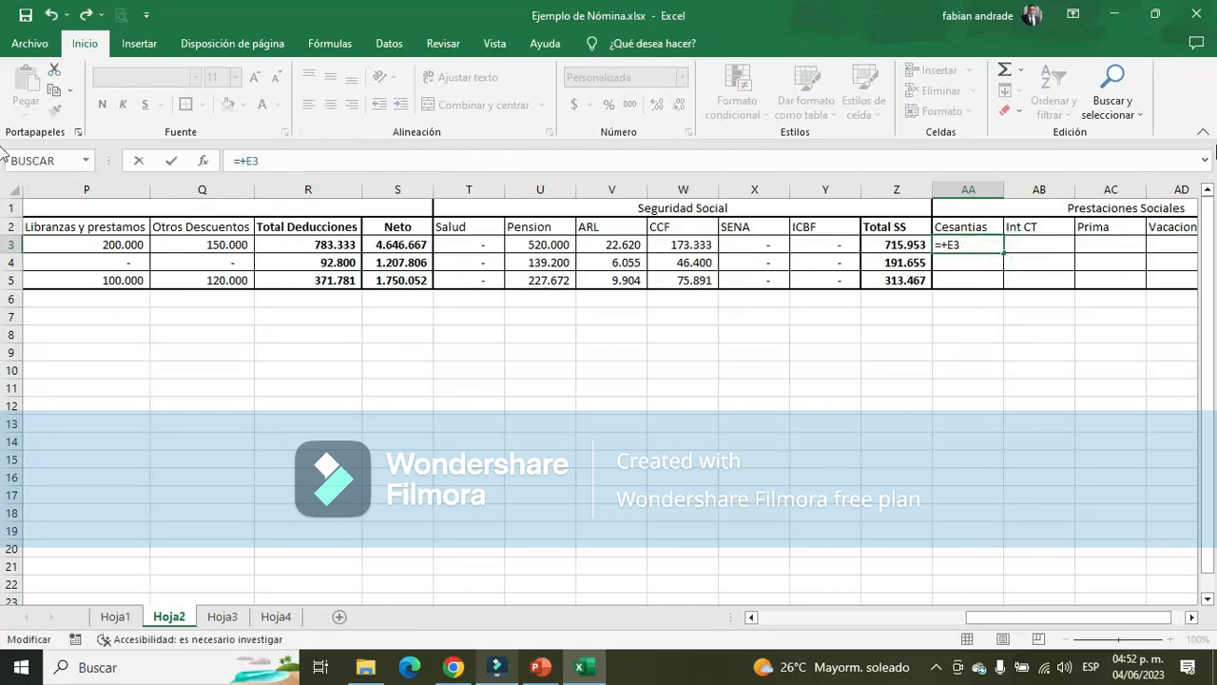
text(/)
drag(1053, 619, 1003, 623)
drag(830, 626, 829, 626)
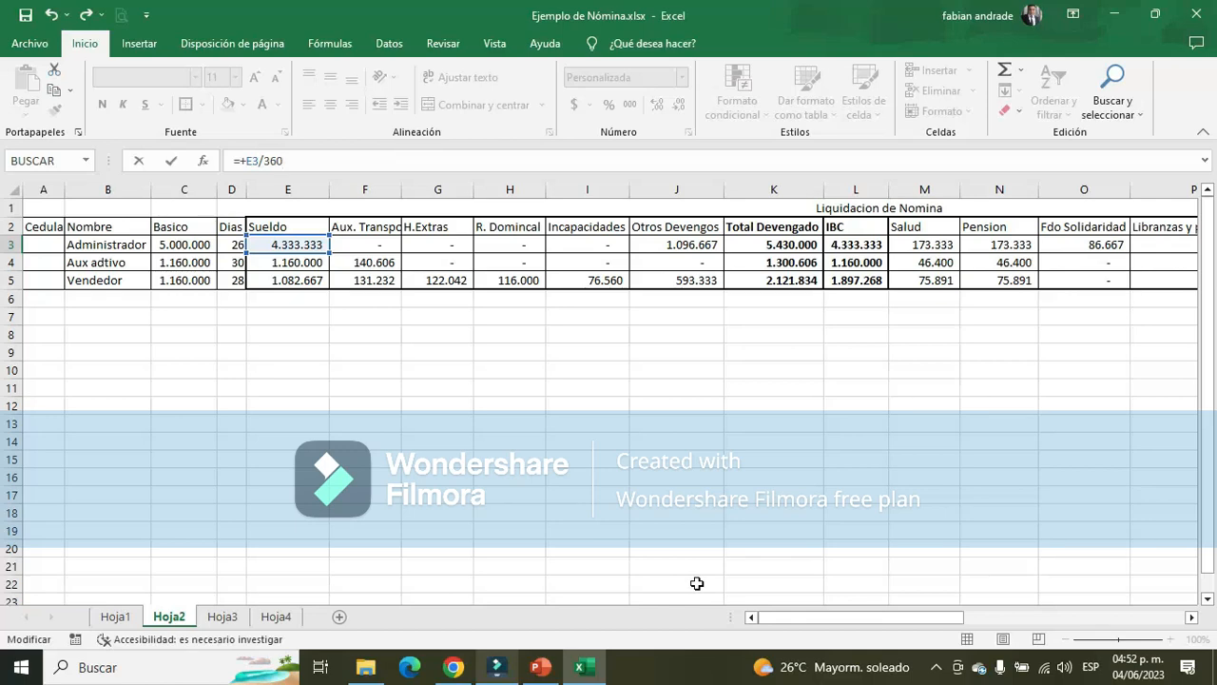
click(232, 244)
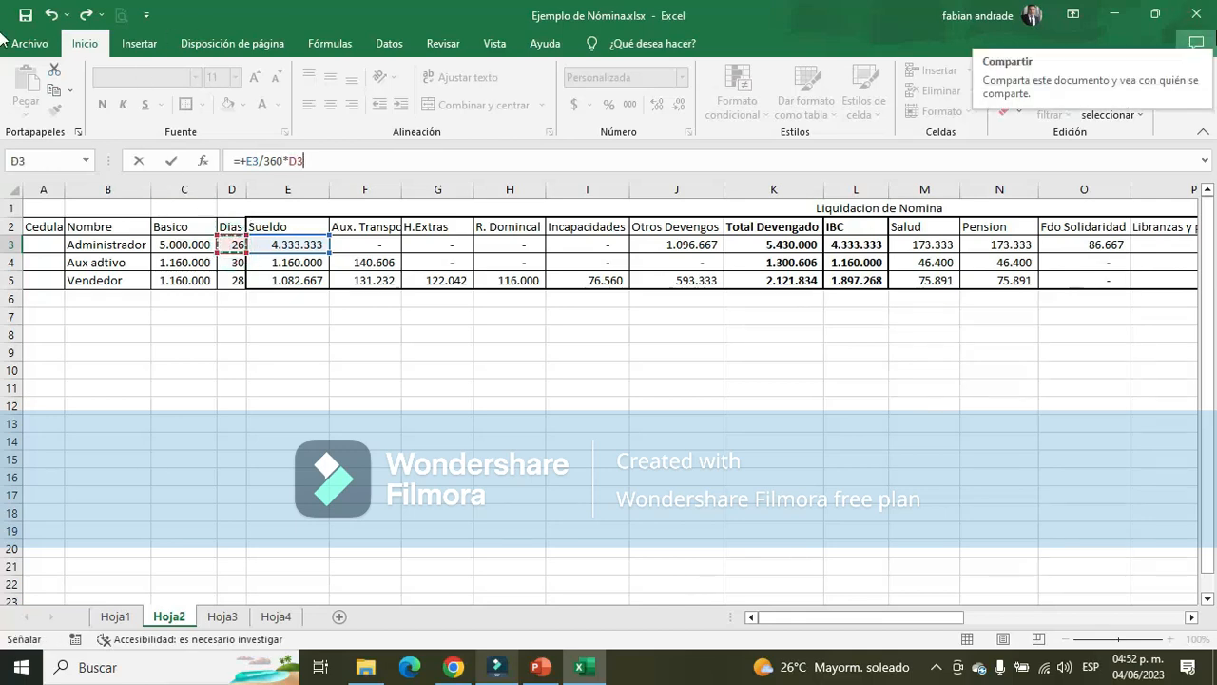
key(Return)
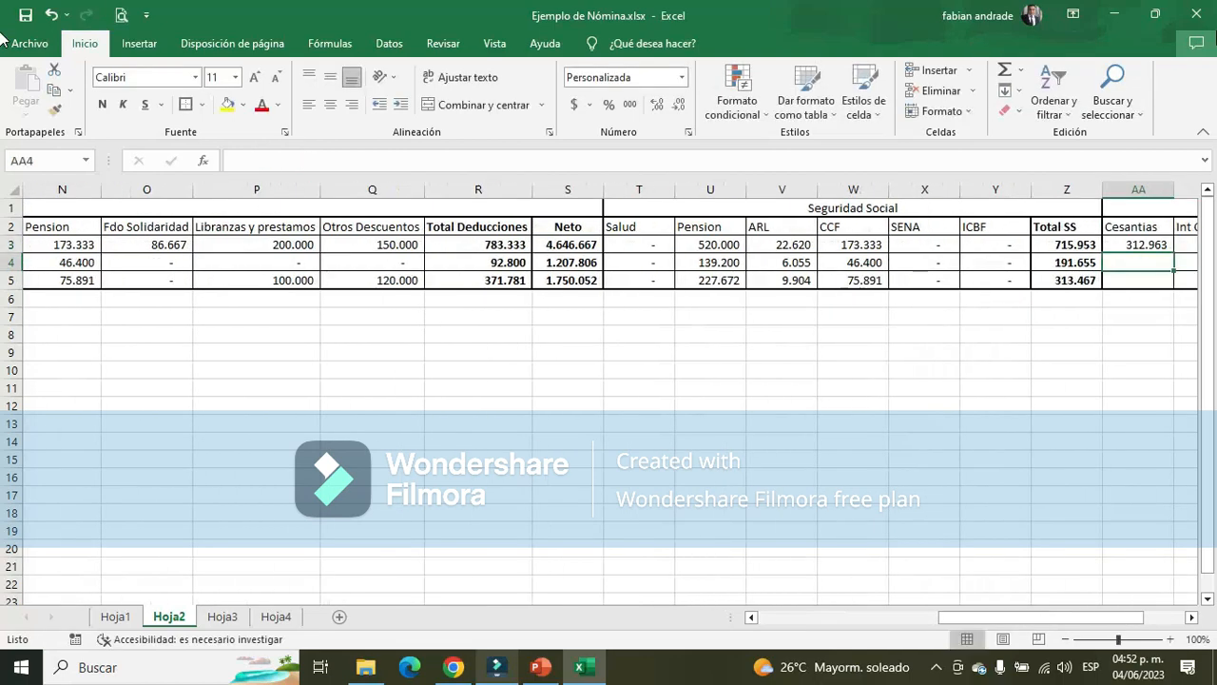
Try to fill the Cesantias formula from AA3 down to AA5, and undo the fill for Aux adtivo and Vendedor
drag(1046, 617, 1092, 617)
click(856, 246)
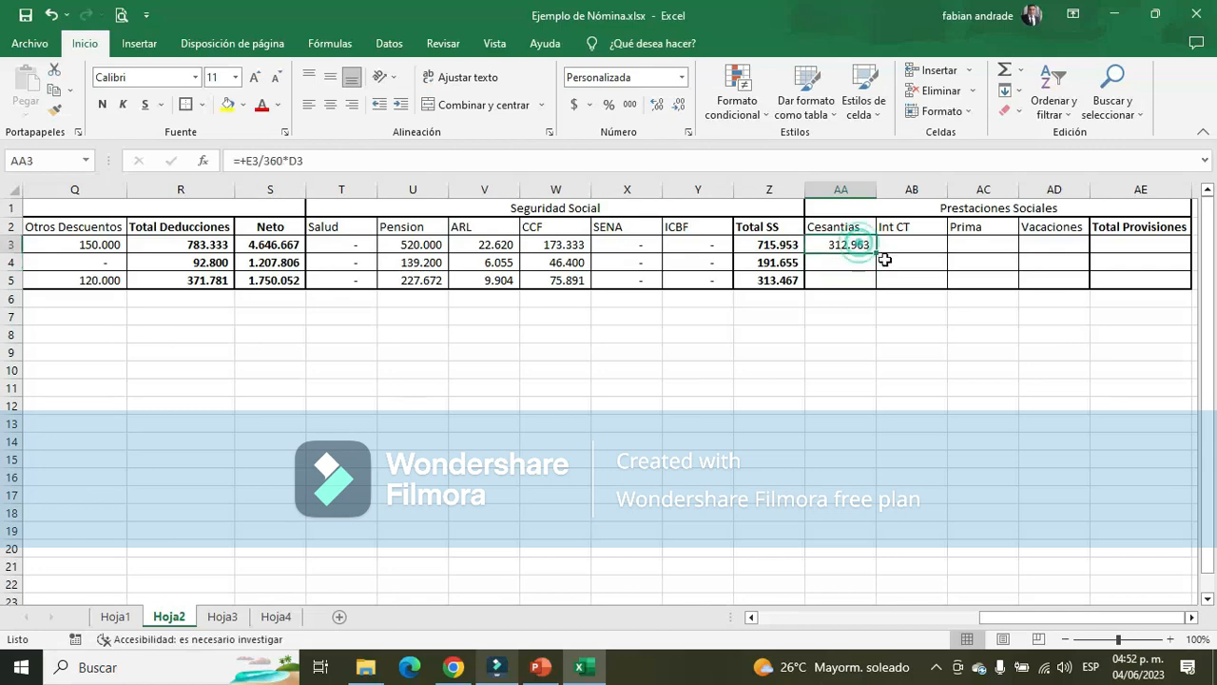
drag(874, 255, 873, 287)
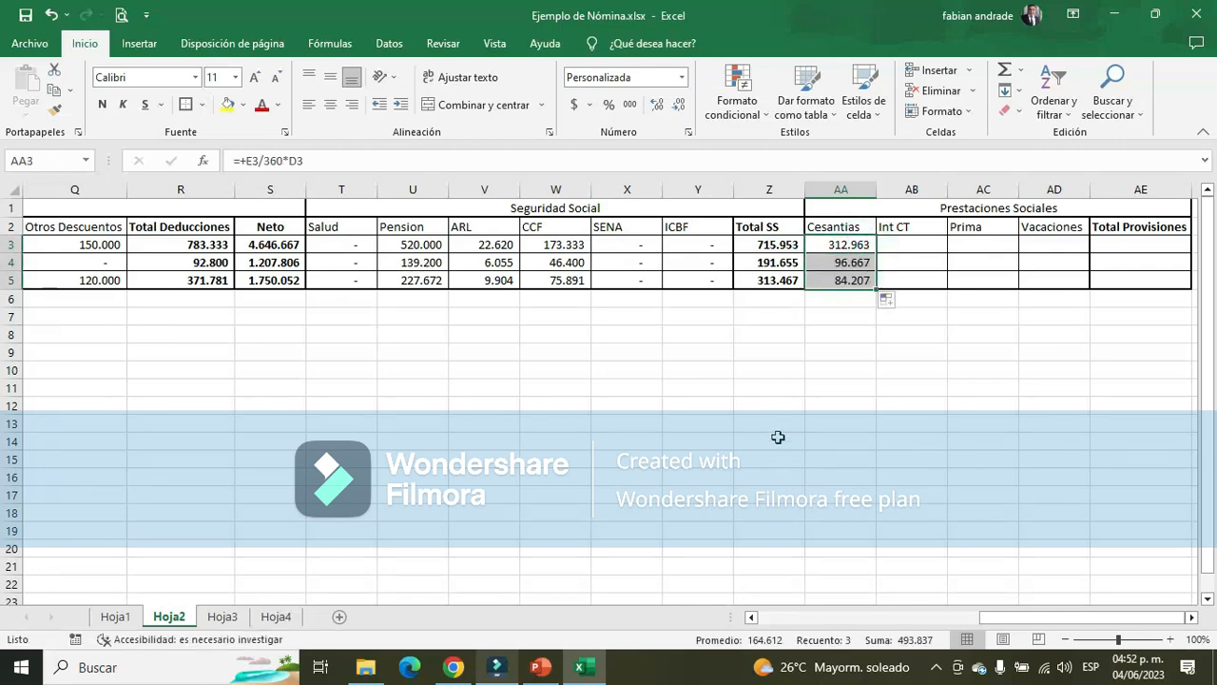
drag(854, 263, 861, 280)
key(Delete)
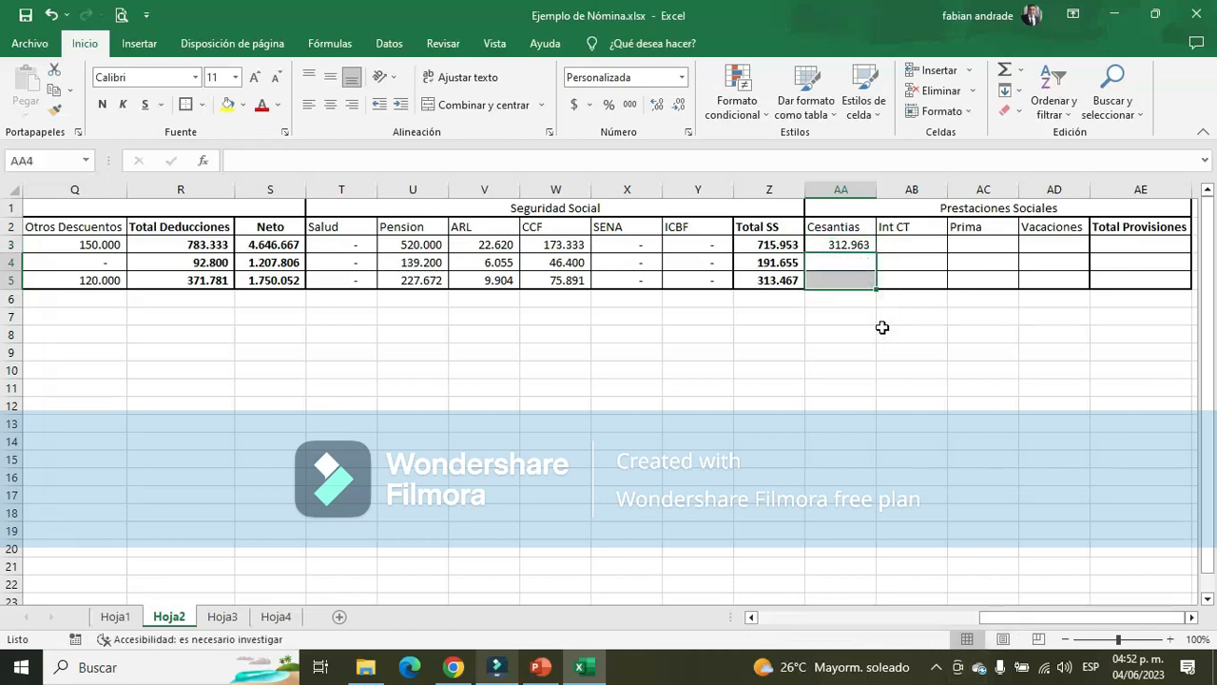
key(ctrl+z)
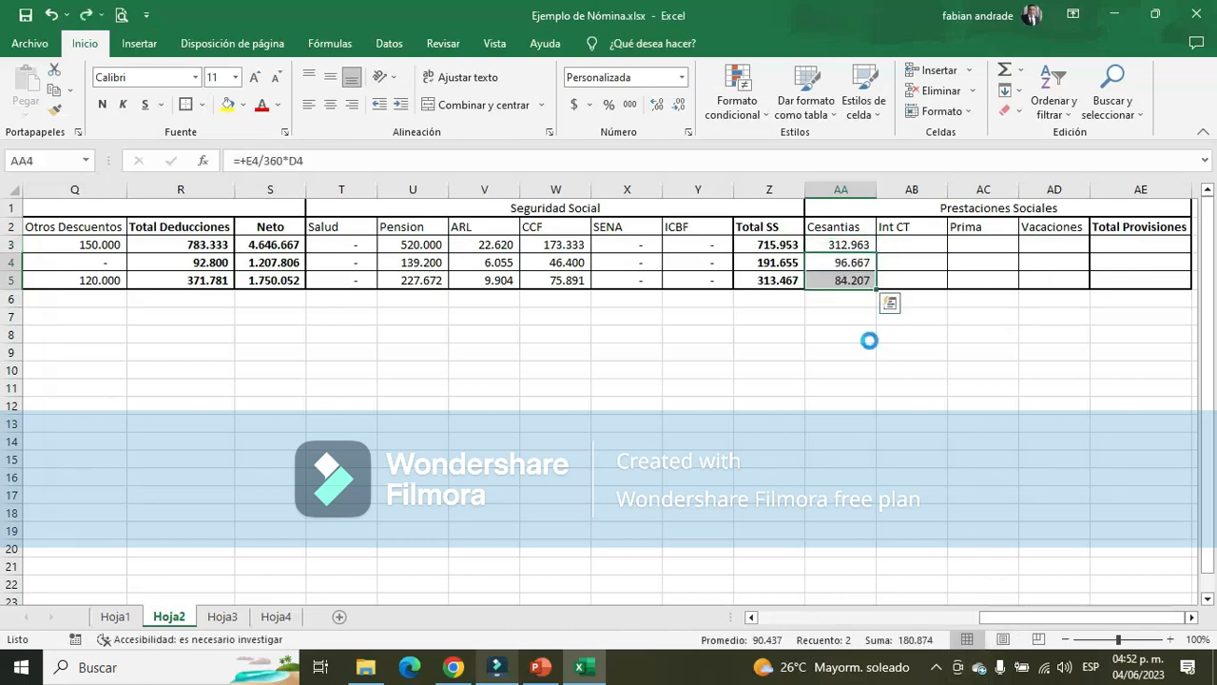
key(ctrl+z)
Review the Aux adtivo's earnings in row 4 of Hoja2, and look up the Cesantías base on slide 7 in PowerPoint
click(856, 261)
drag(1030, 618, 767, 654)
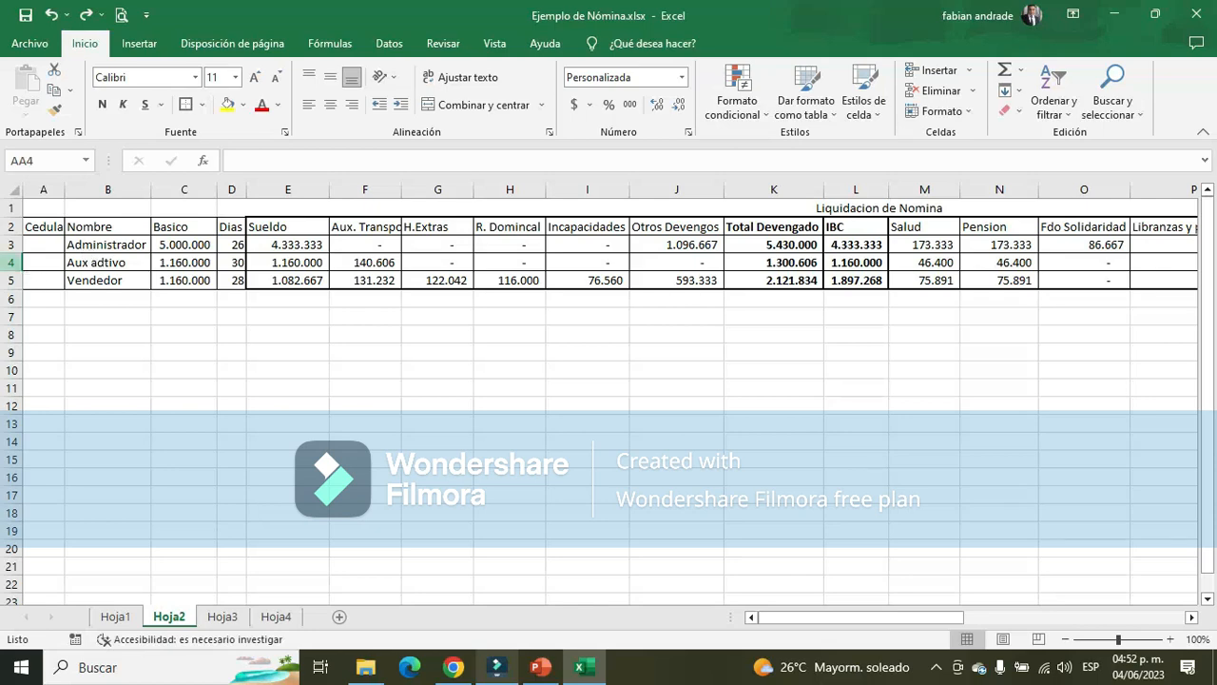
click(12, 263)
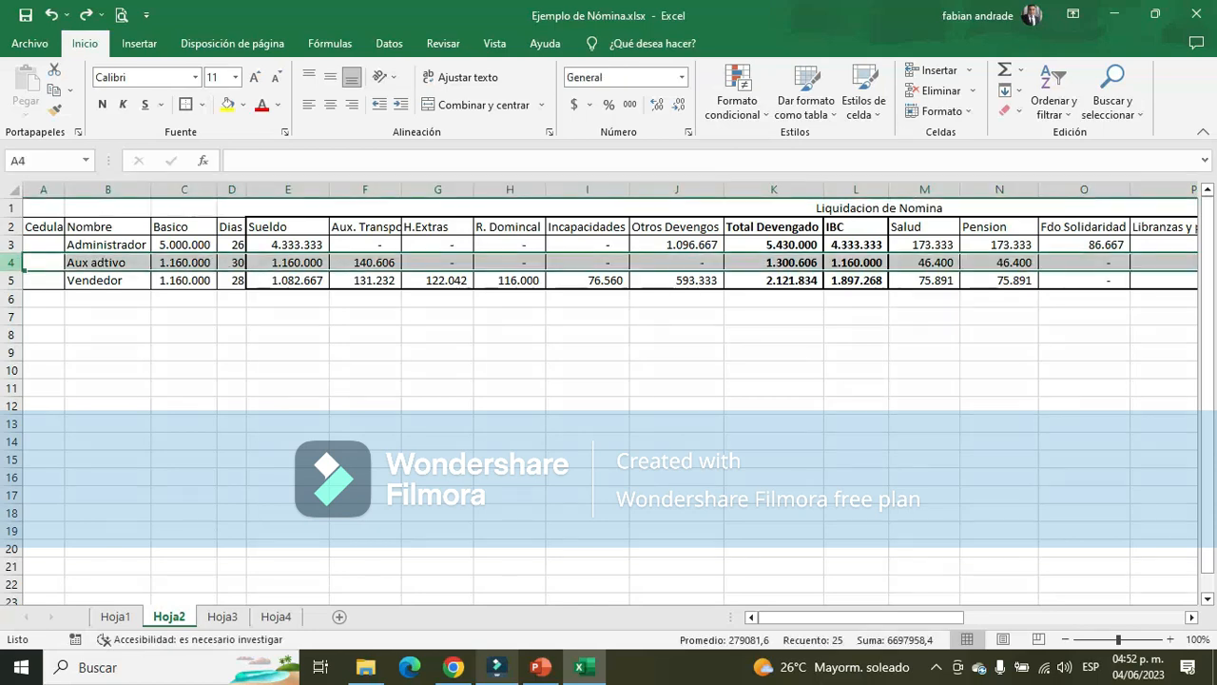
click(285, 264)
key(alt+Tab)
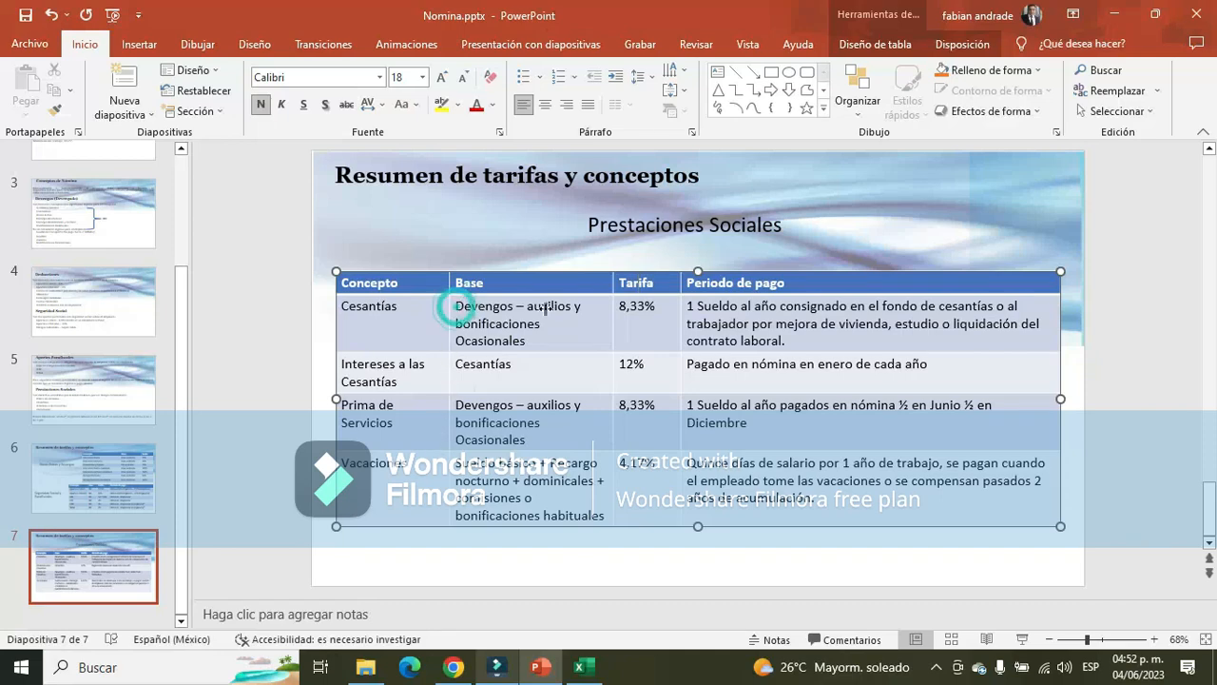
mouse_move(449, 313)
mouse_down()
mouse_move(474, 332)
mouse_move(447, 332)
mouse_up()
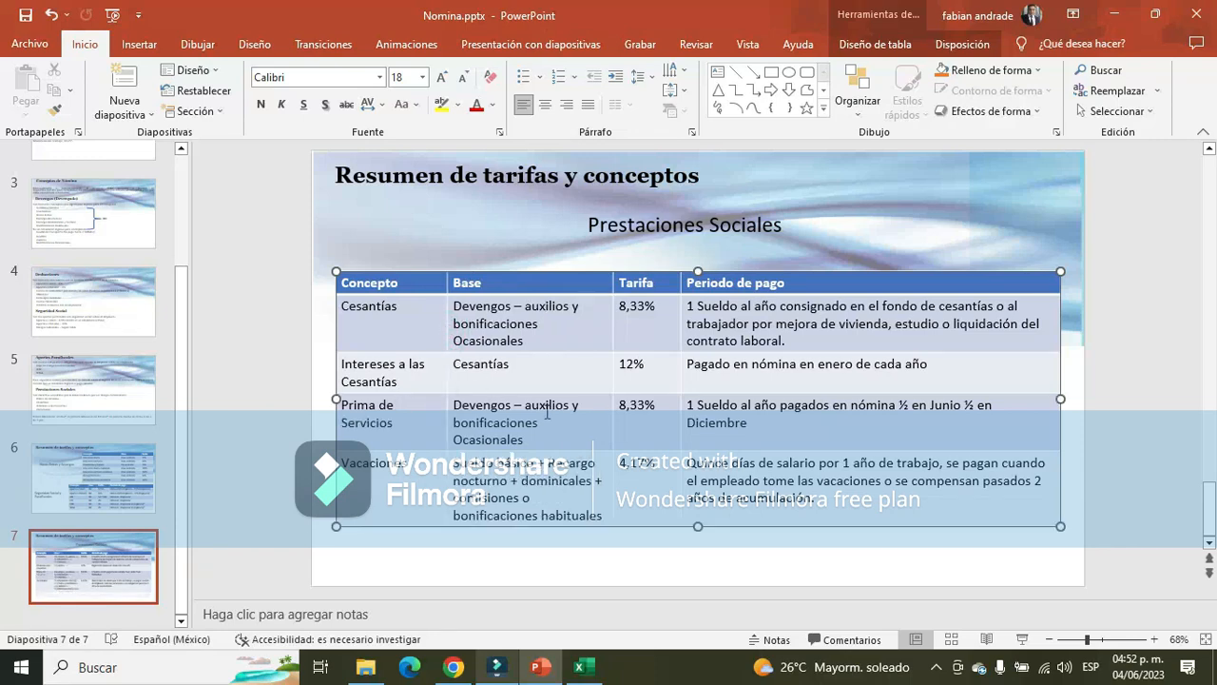
Check the AUX. TRANSP amount in B4 of Excel sheet Hoja1 against the auxilios excluded from the Cesantías base on PowerPoint slide 7
key(alt+Tab)
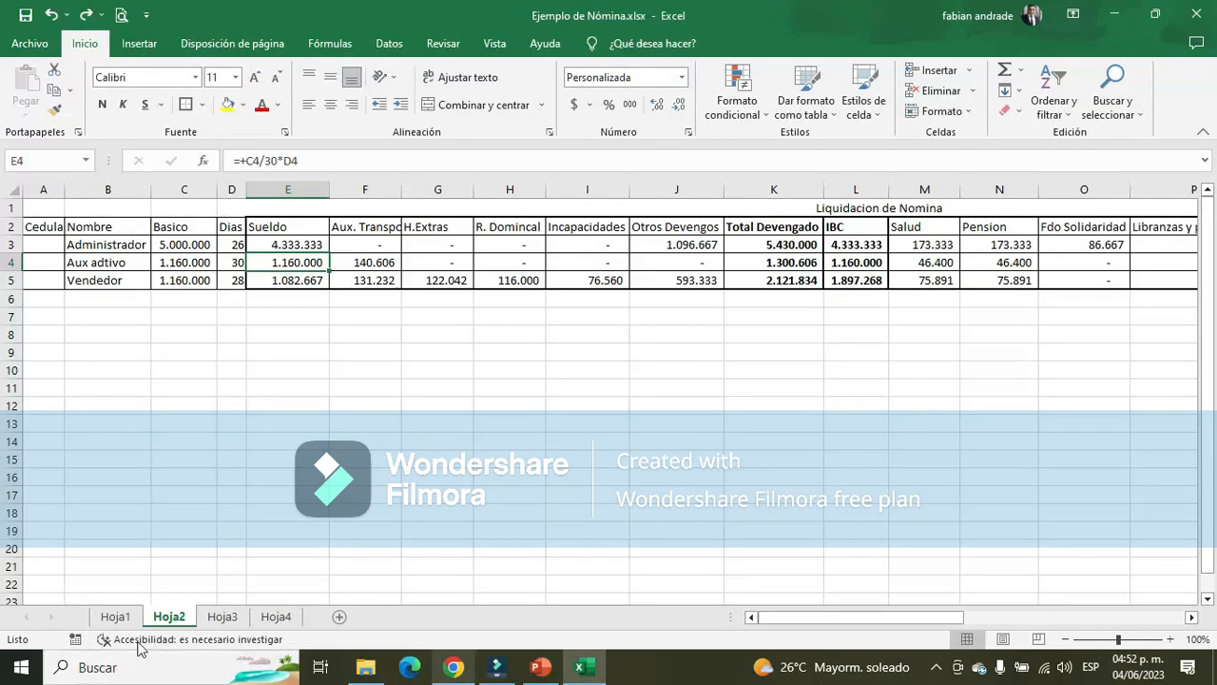
click(115, 617)
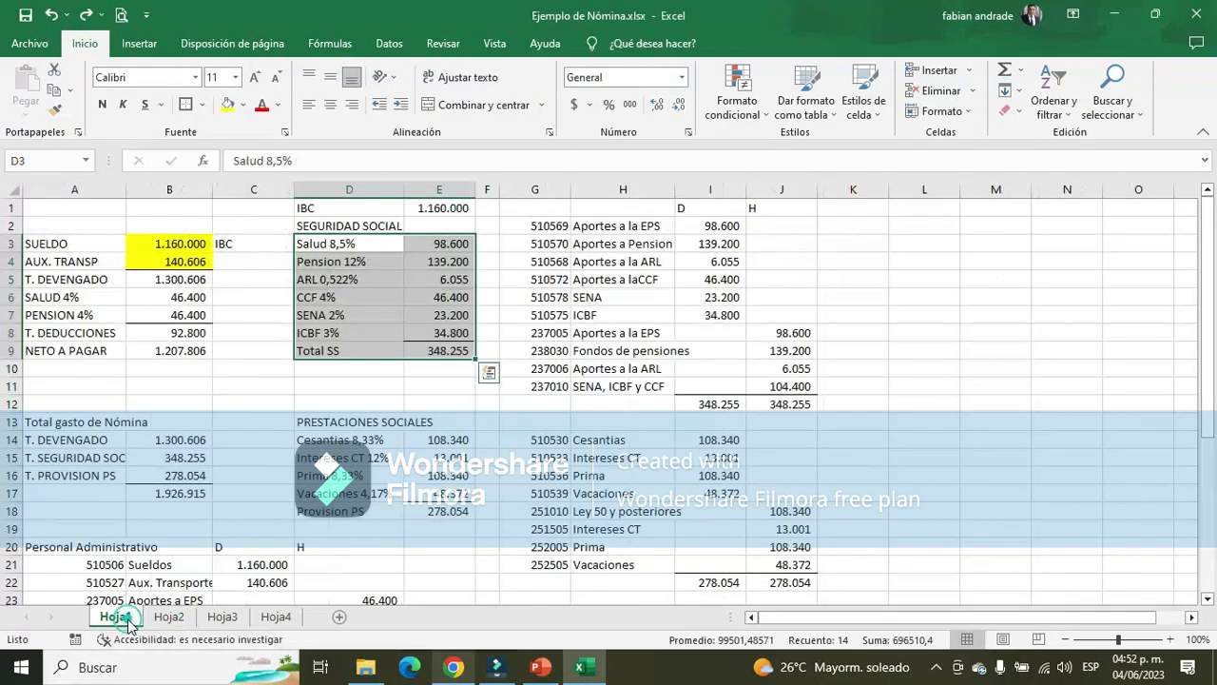
click(185, 263)
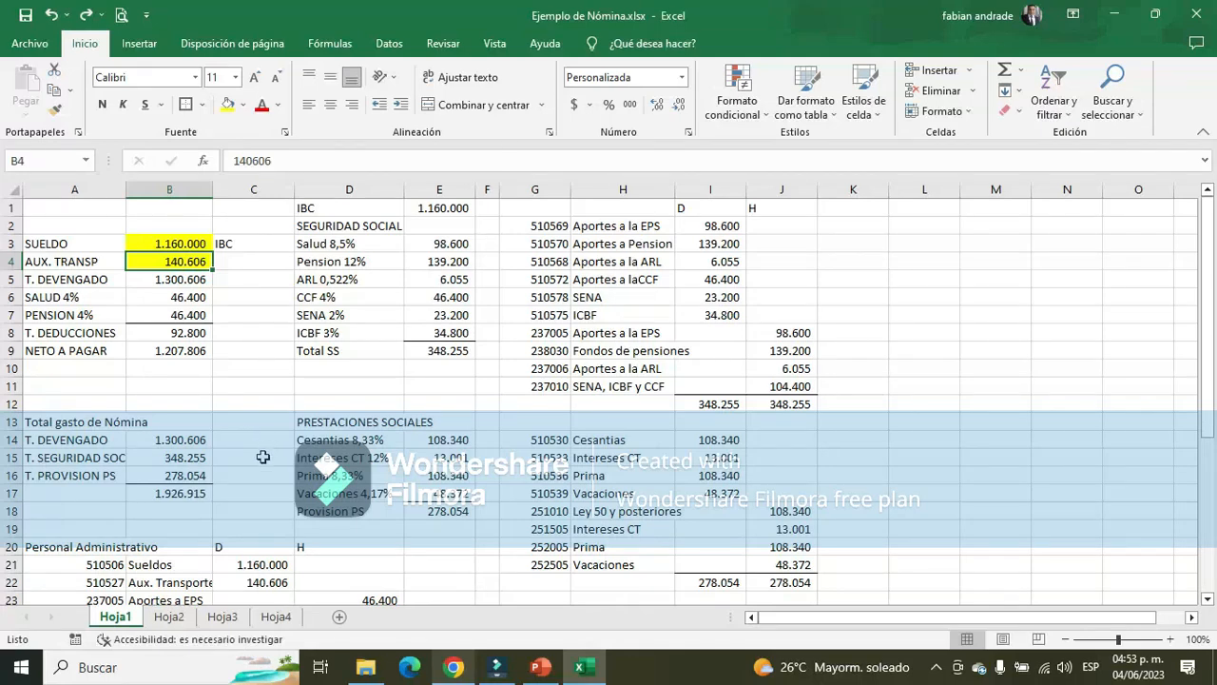
key(alt+Tab)
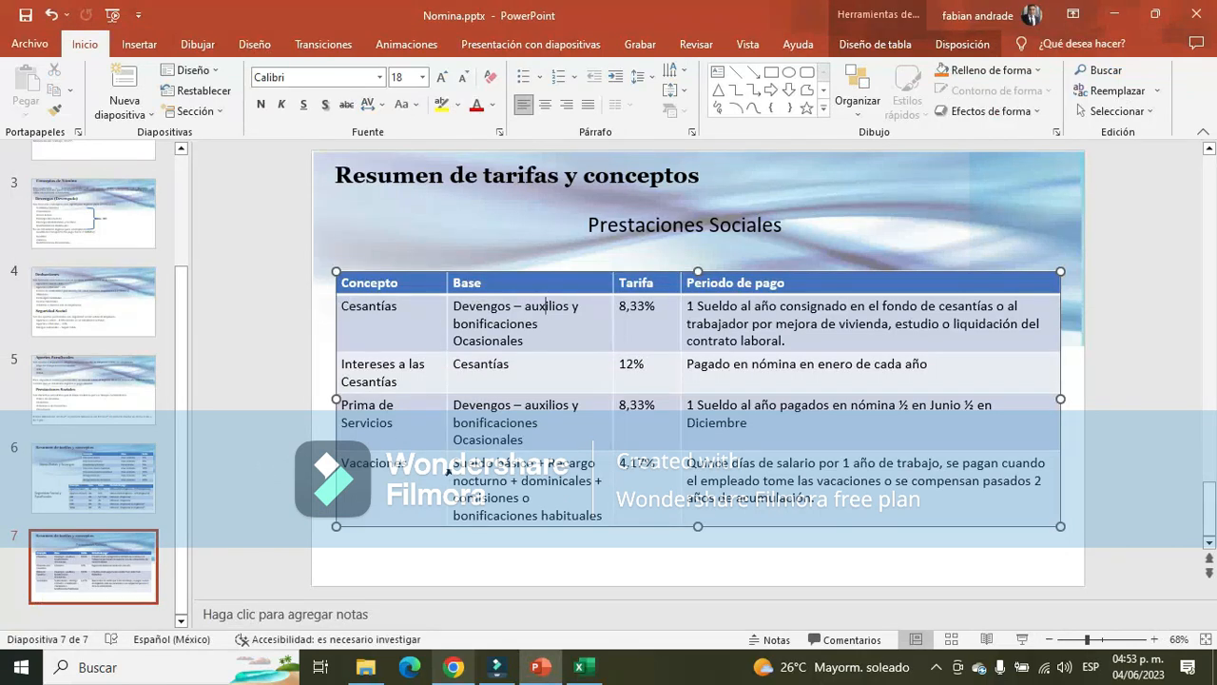
drag(526, 309, 574, 309)
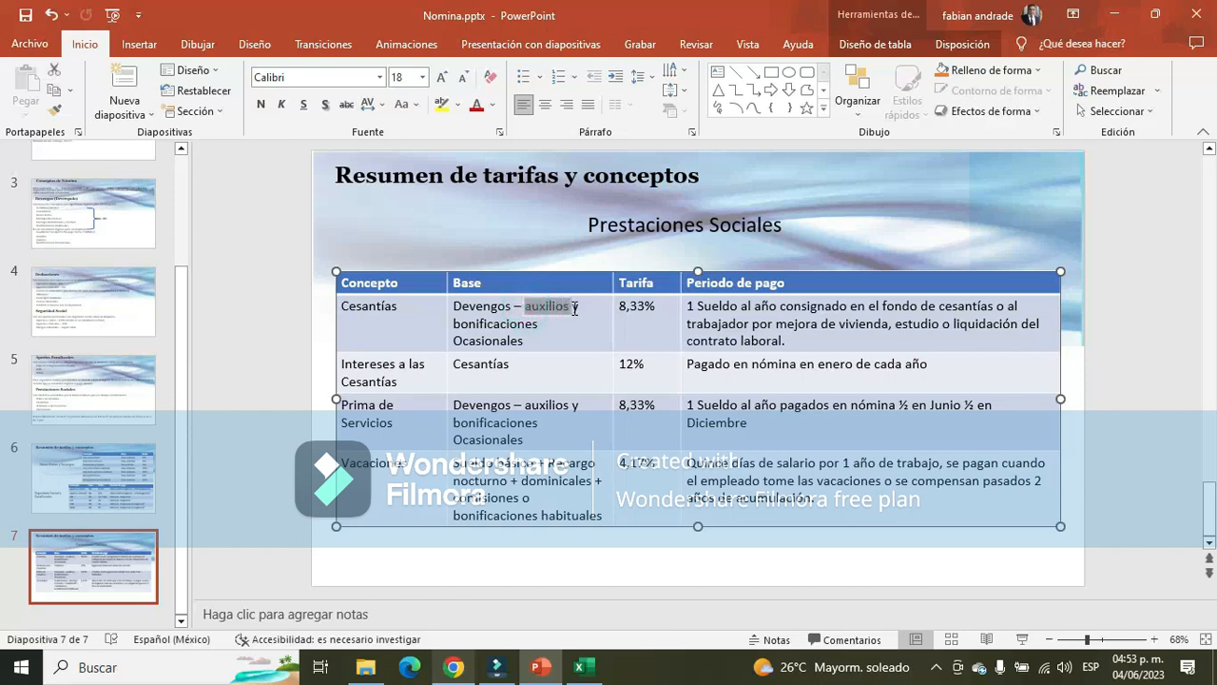
click(120, 497)
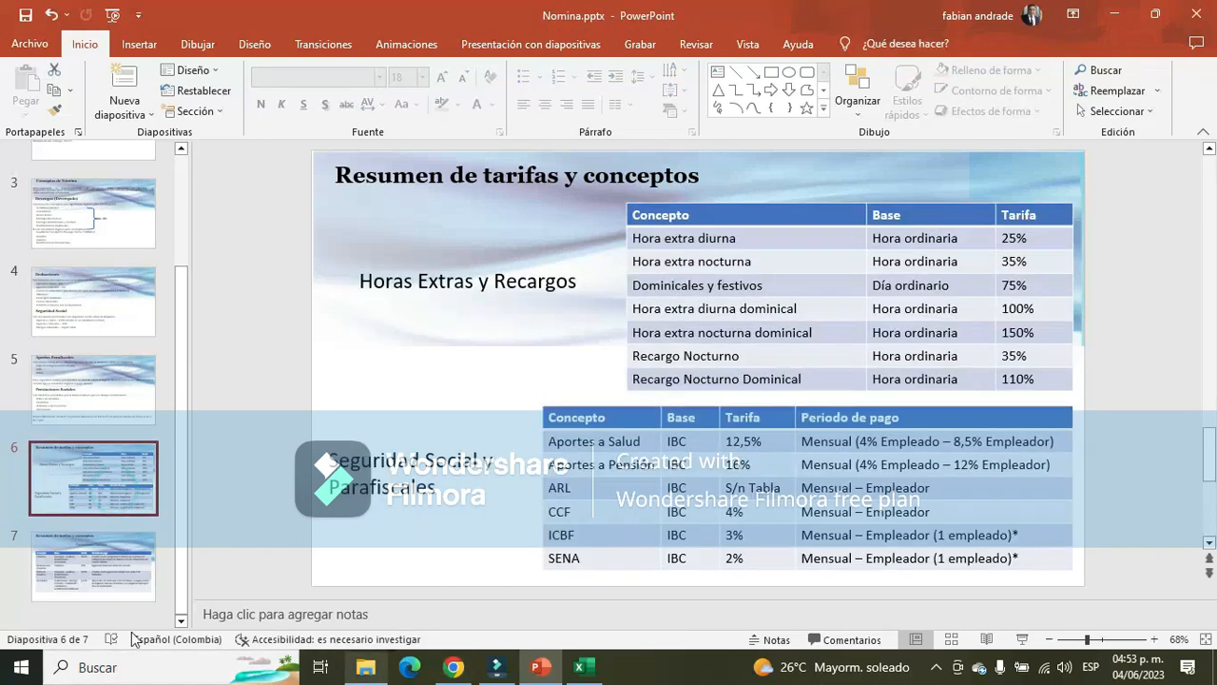
click(138, 570)
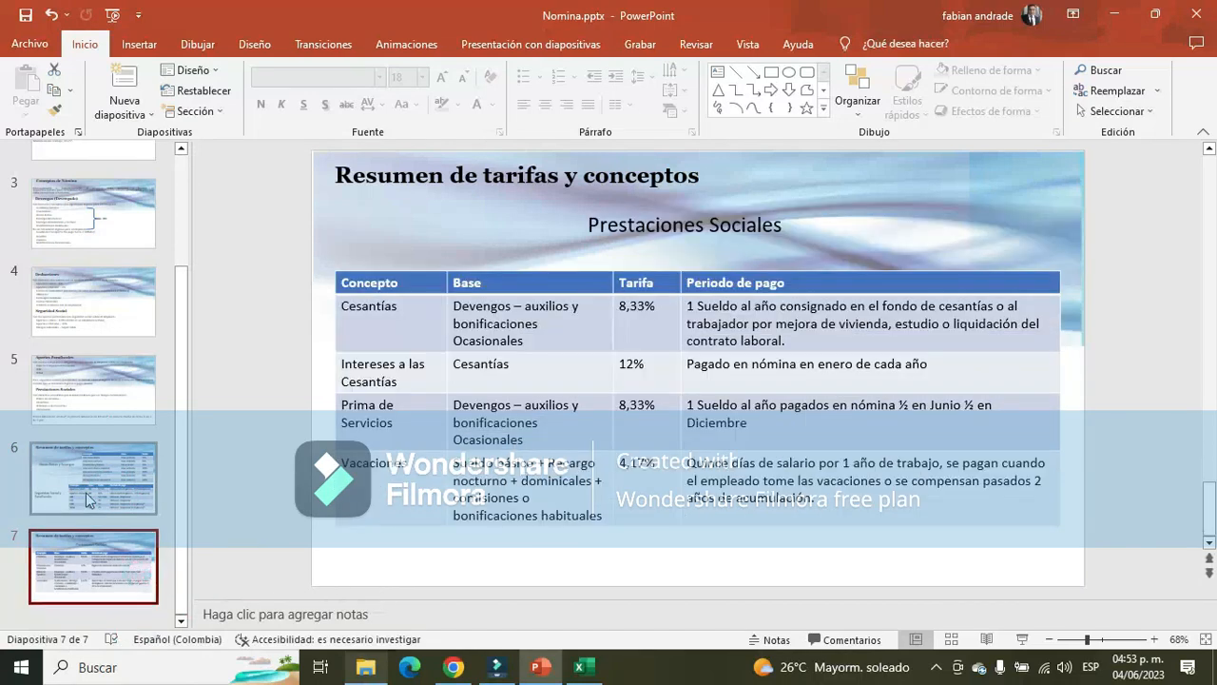
Review the concepts not considered employee income on slide 3, from Auxilio de transporte to Bonificaciones Ocasionales, against the Cesantías base on slide 7
click(89, 499)
click(103, 345)
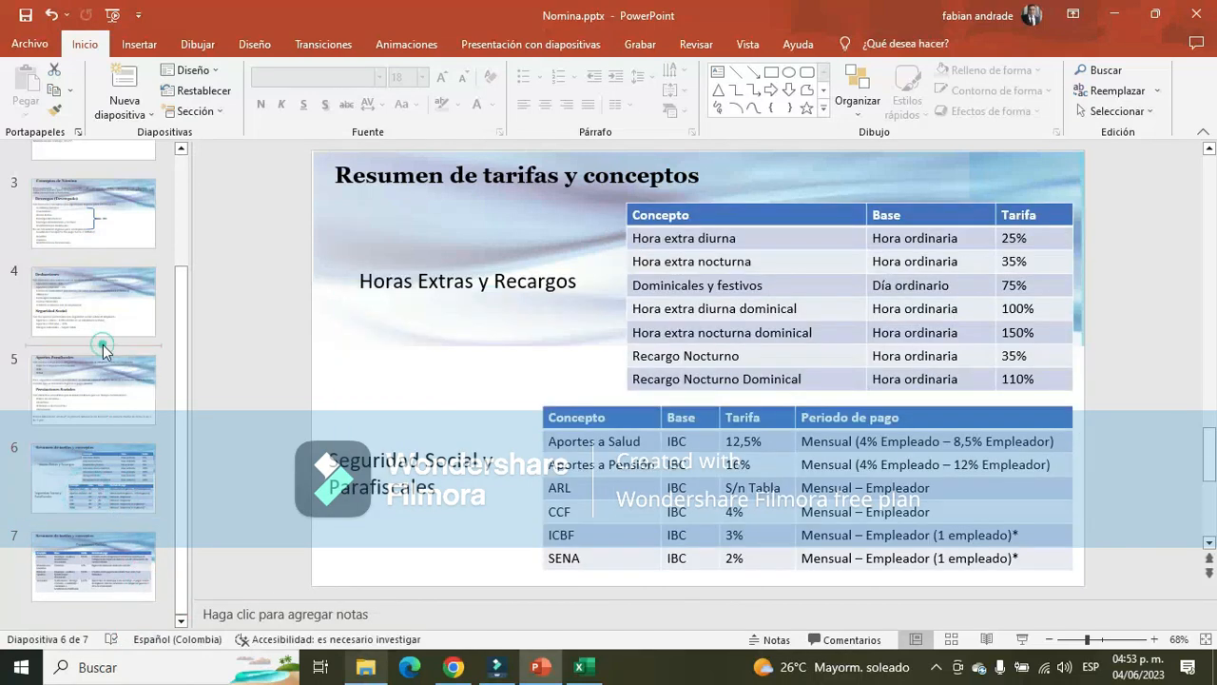
click(106, 378)
click(117, 225)
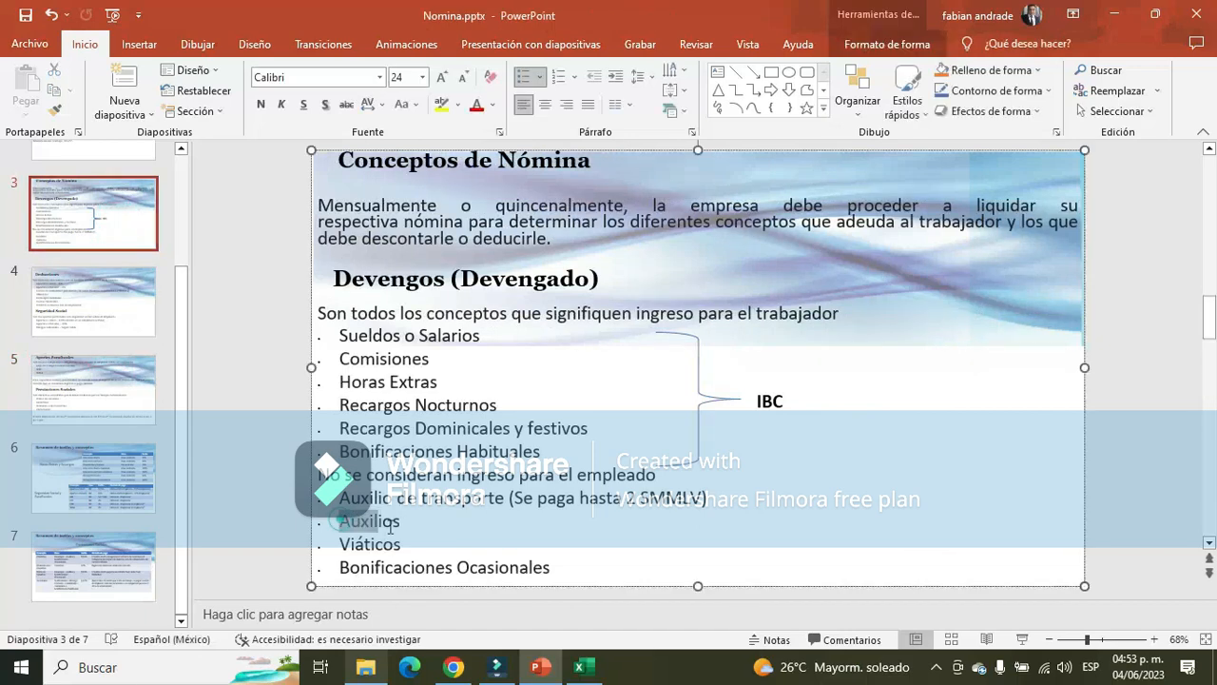
double_click(342, 520)
click(340, 497)
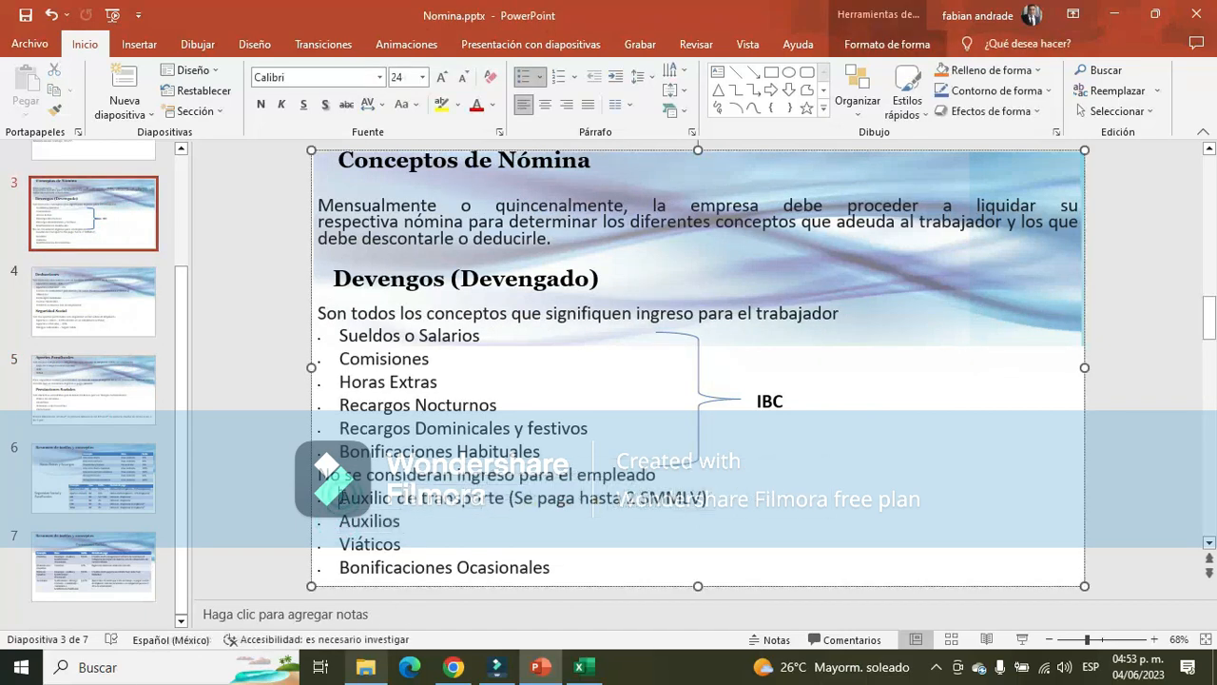
drag(343, 501, 716, 497)
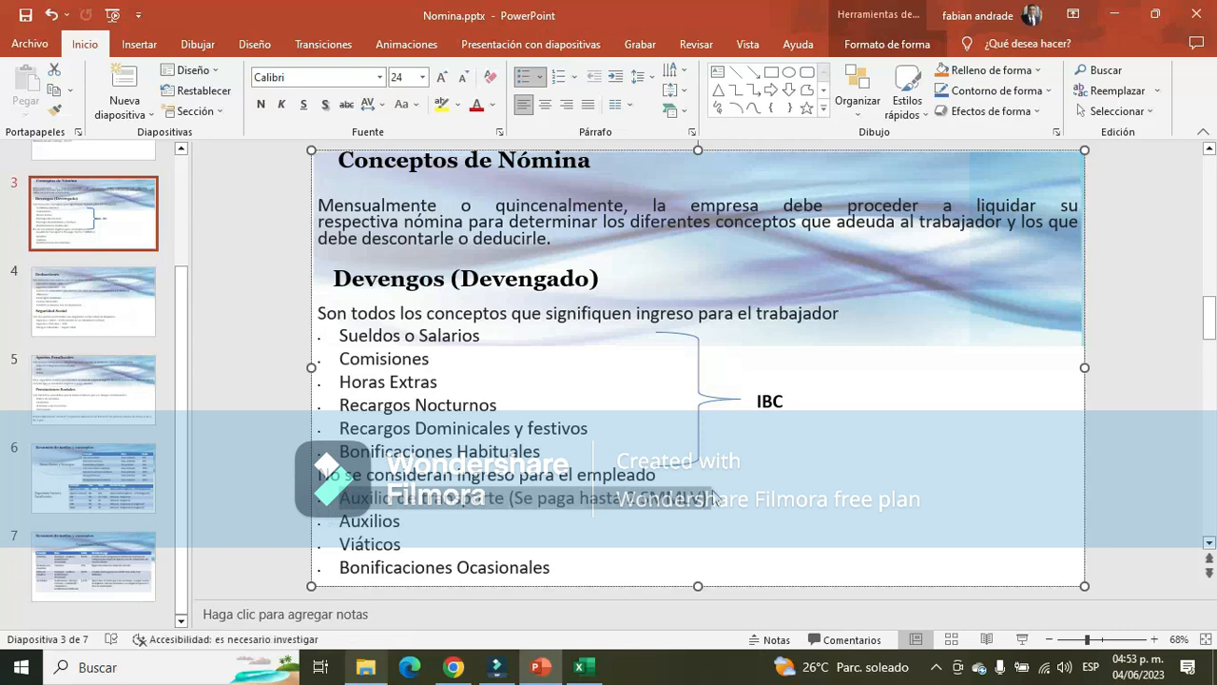
drag(343, 525, 404, 545)
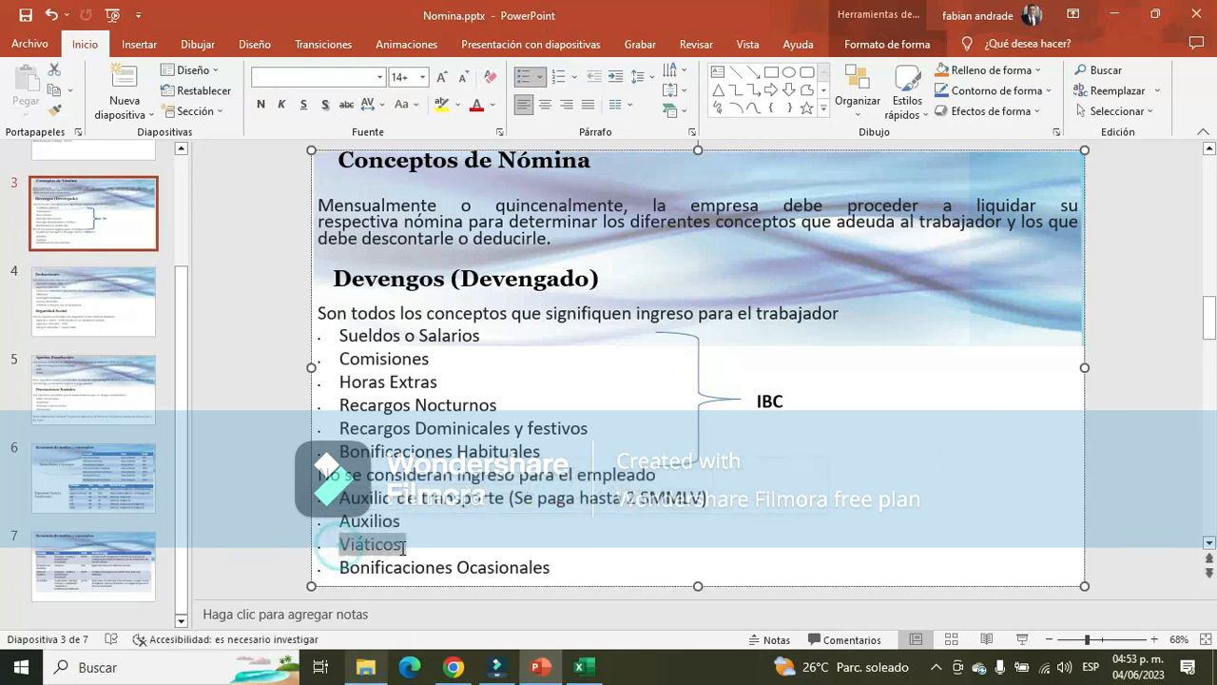
triple_click(341, 568)
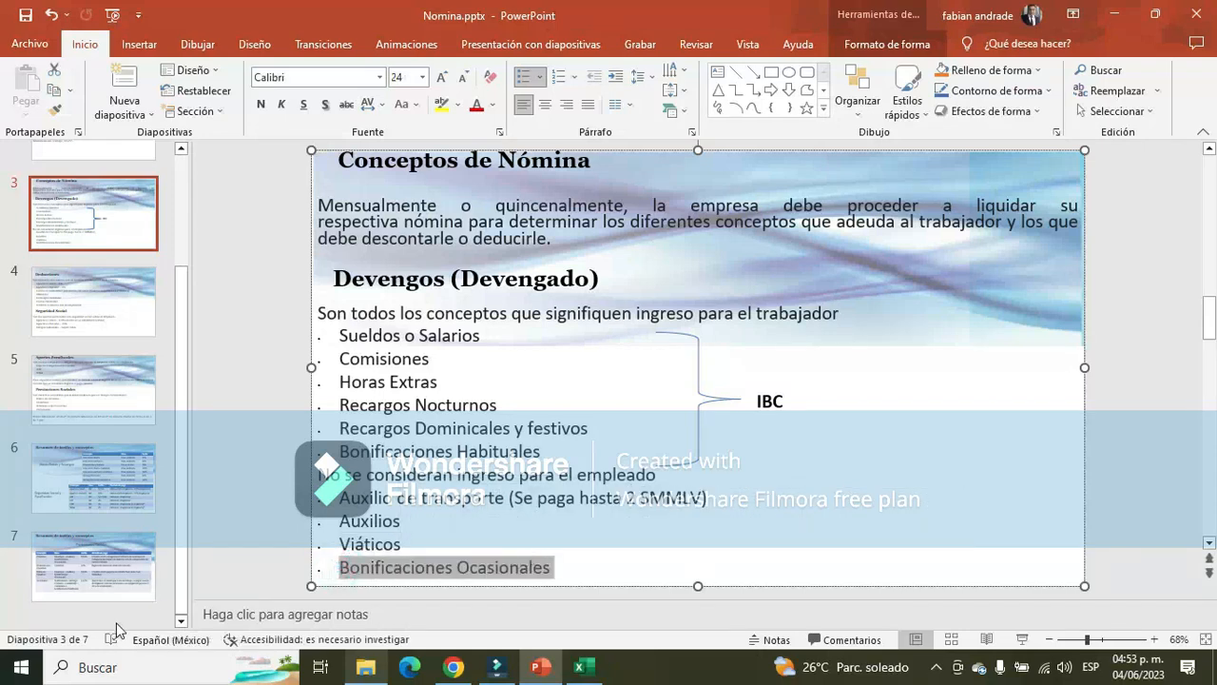
click(110, 589)
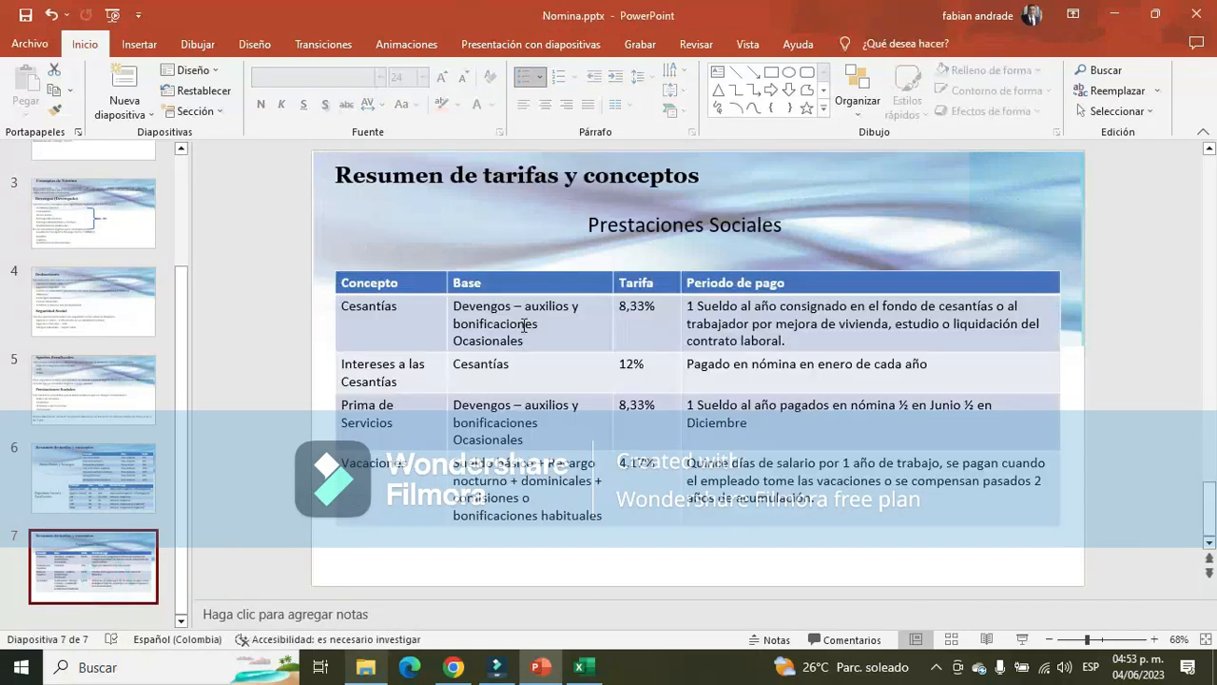
click(524, 325)
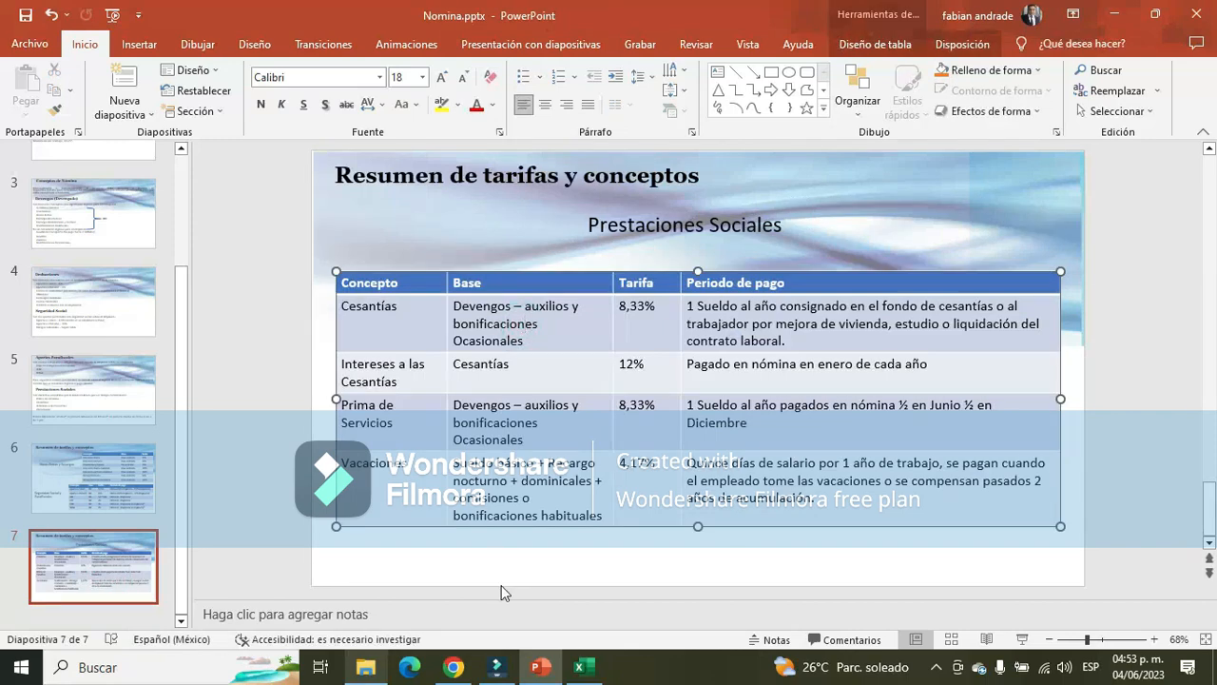
Switch to Excel and compare T. DEVENGADO on Hoja1 with the Aux adtivo's Sueldo, transport allowance and Total Devengado on Hoja2
key(alt+Tab)
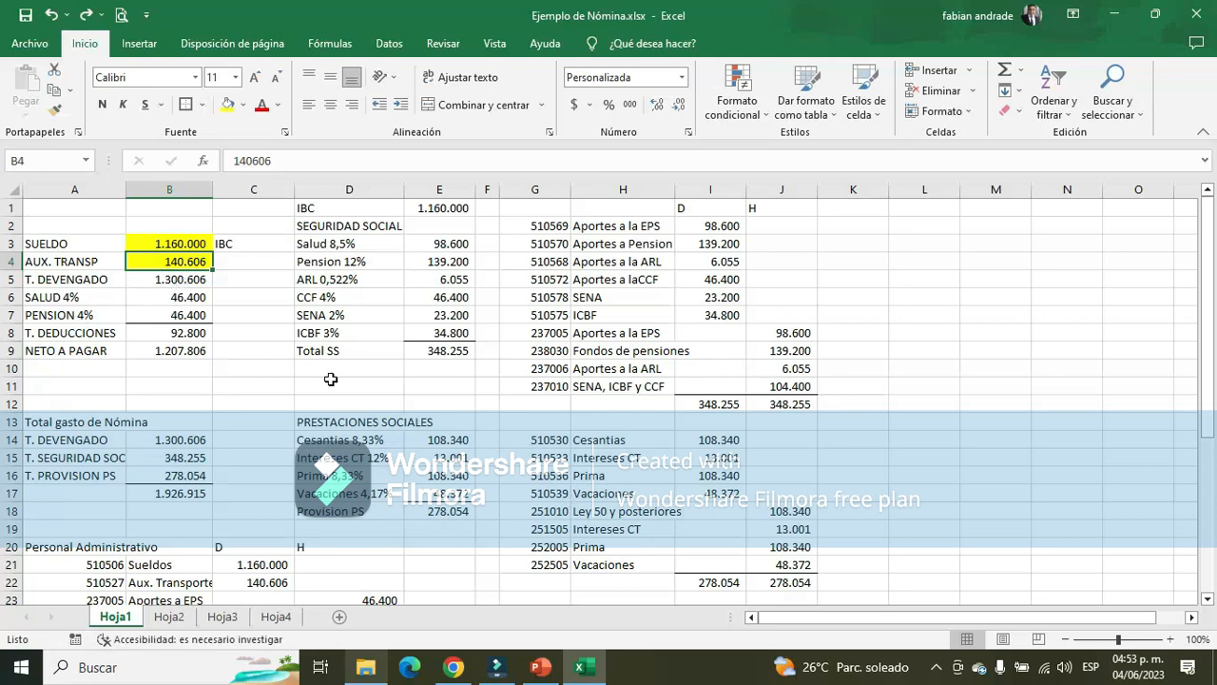
click(207, 285)
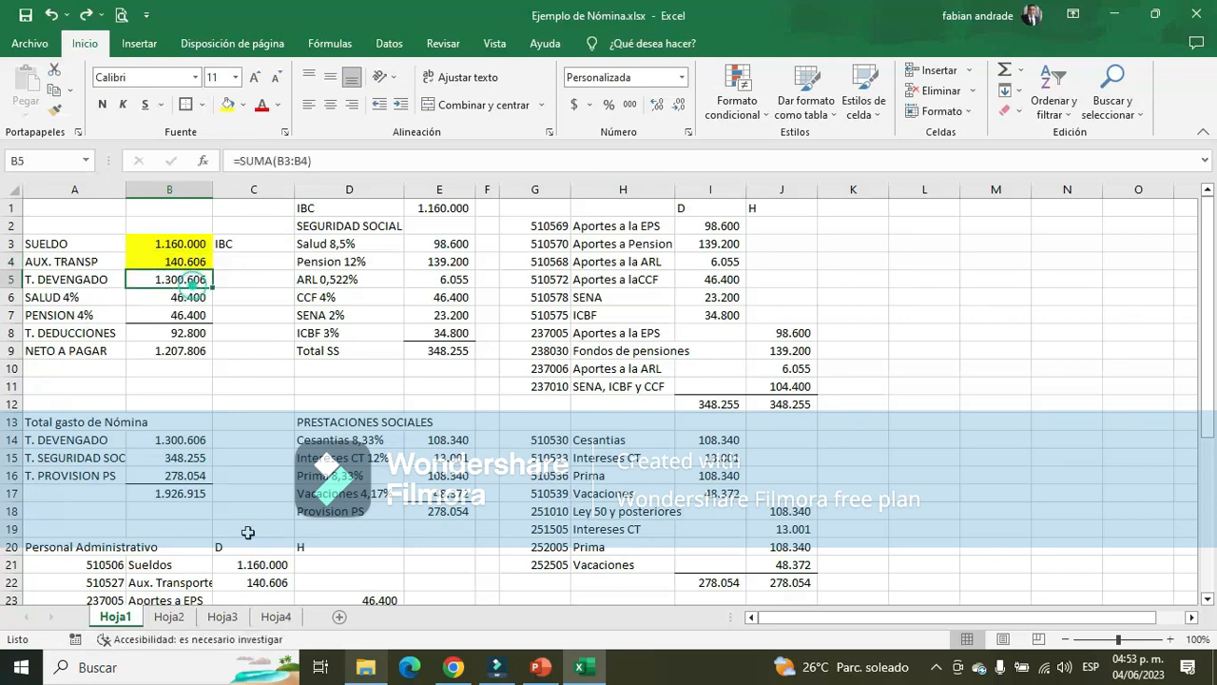
click(169, 616)
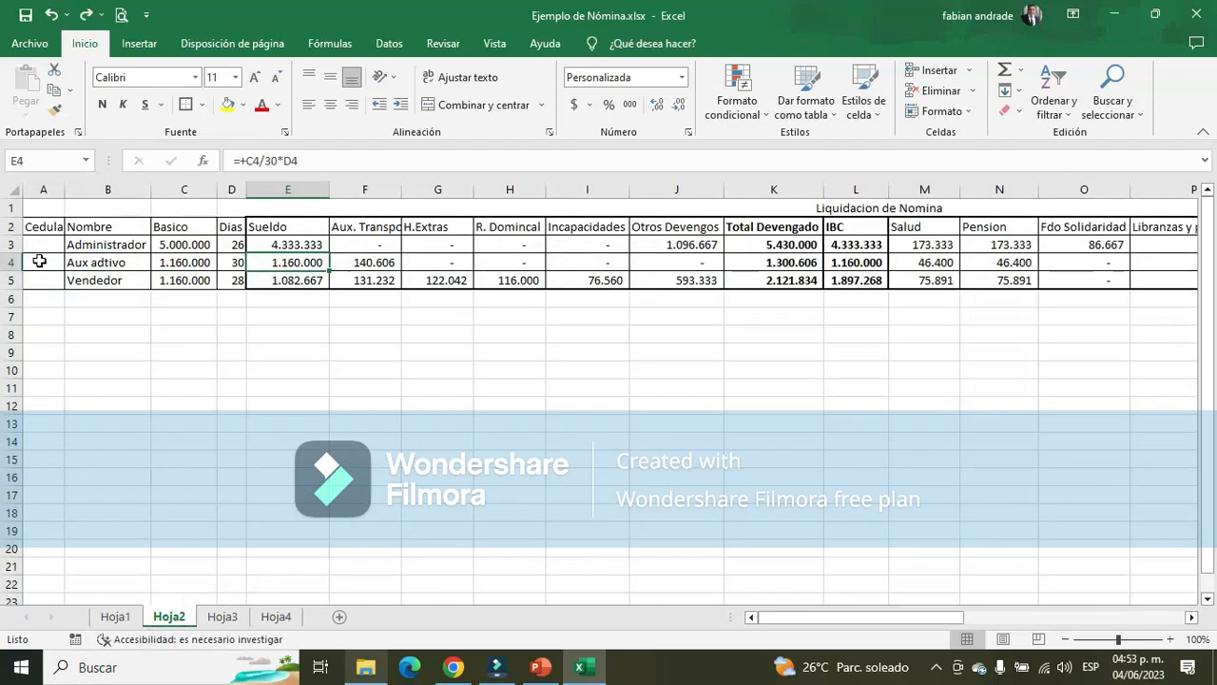
click(803, 261)
click(290, 265)
click(383, 263)
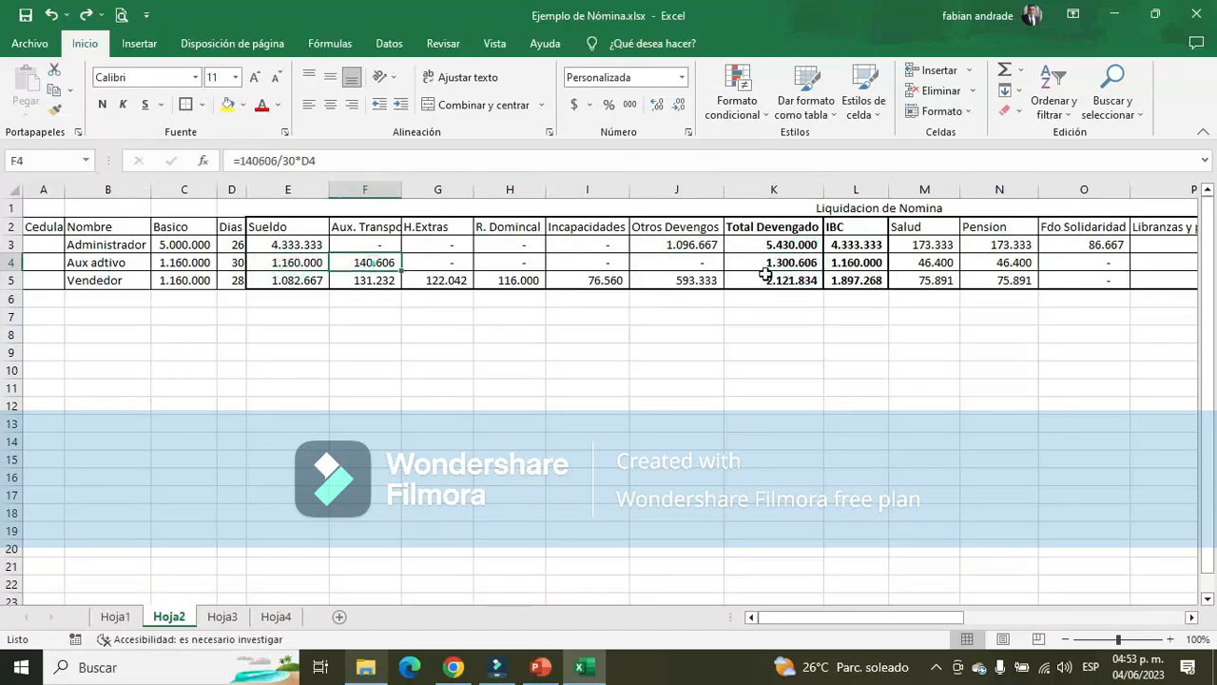
click(307, 258)
click(375, 262)
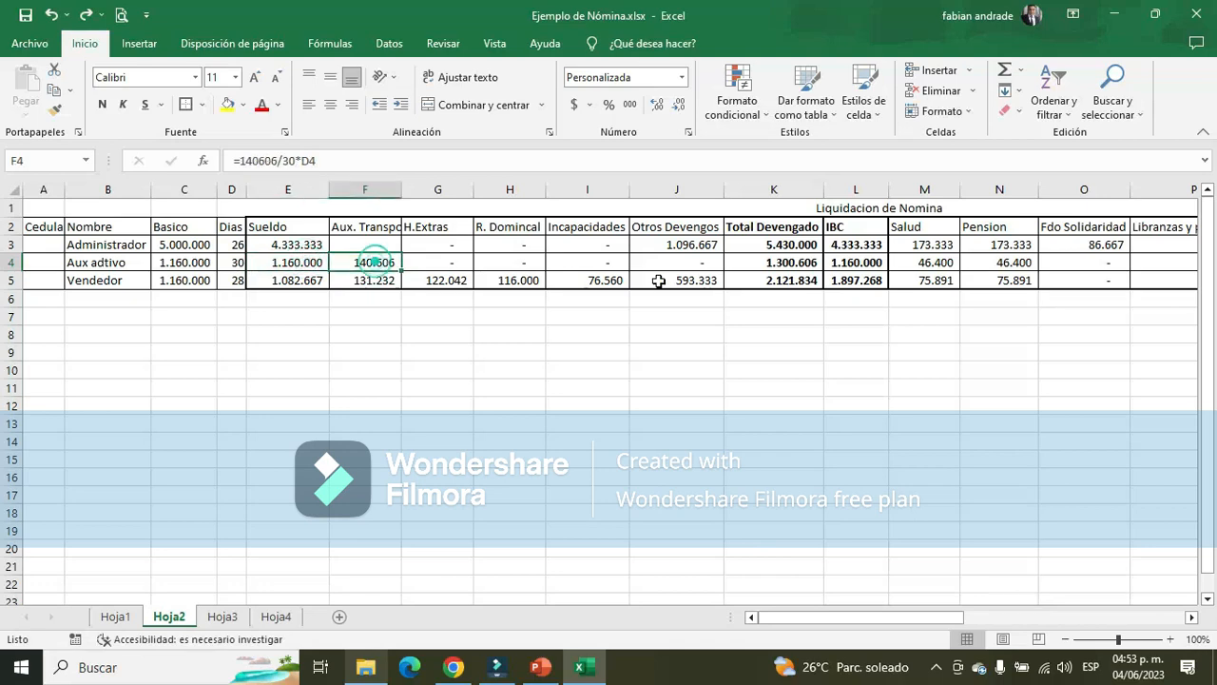
click(798, 261)
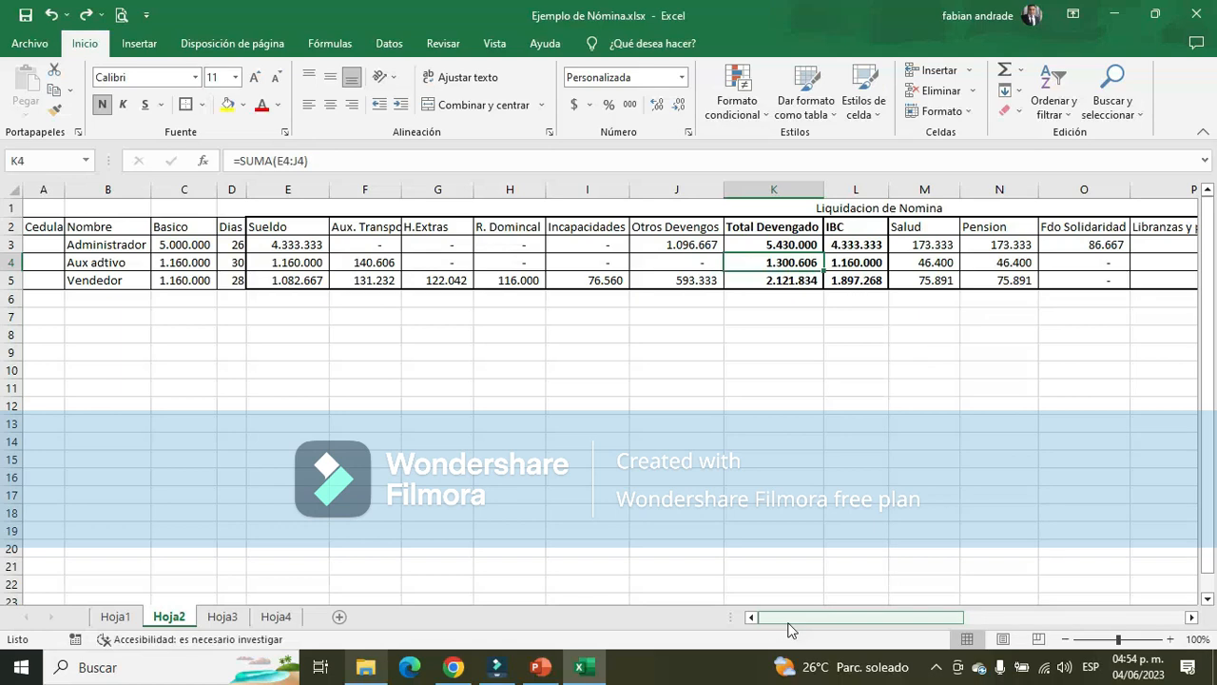
Enter the Aux adtivo's Cesantias in AA4 as Total Devengado divided by 360 times the days worked, +K4/360*D4
drag(865, 624, 1139, 608)
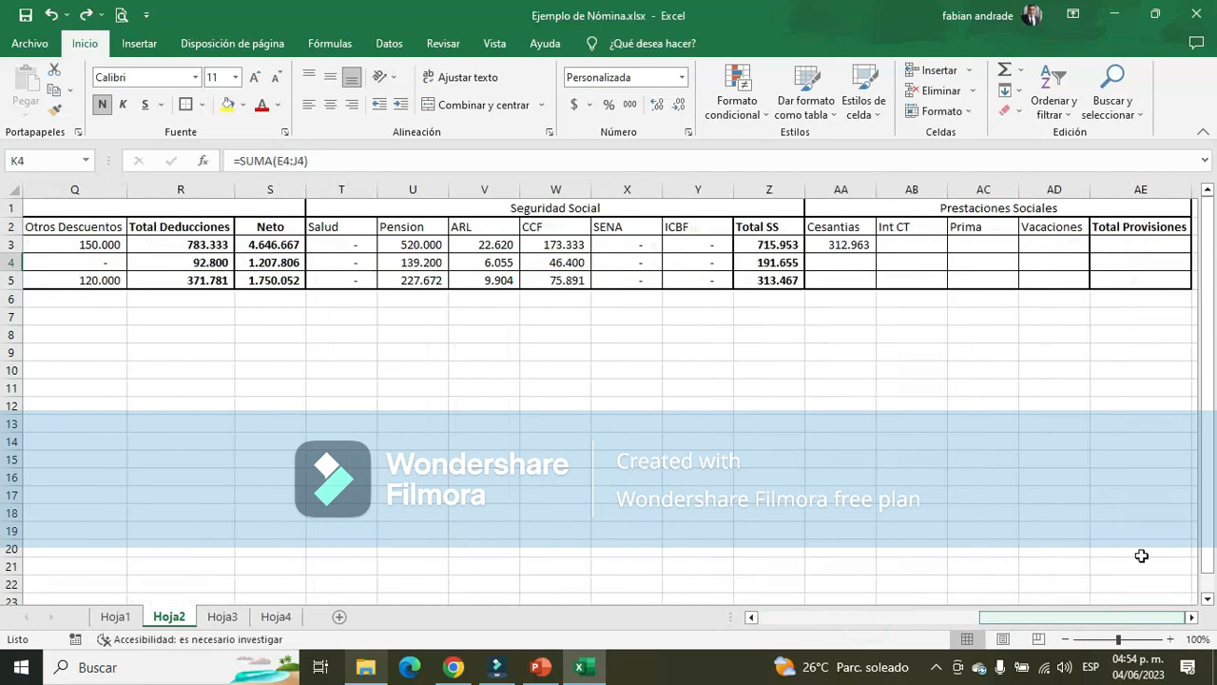
click(856, 246)
click(861, 263)
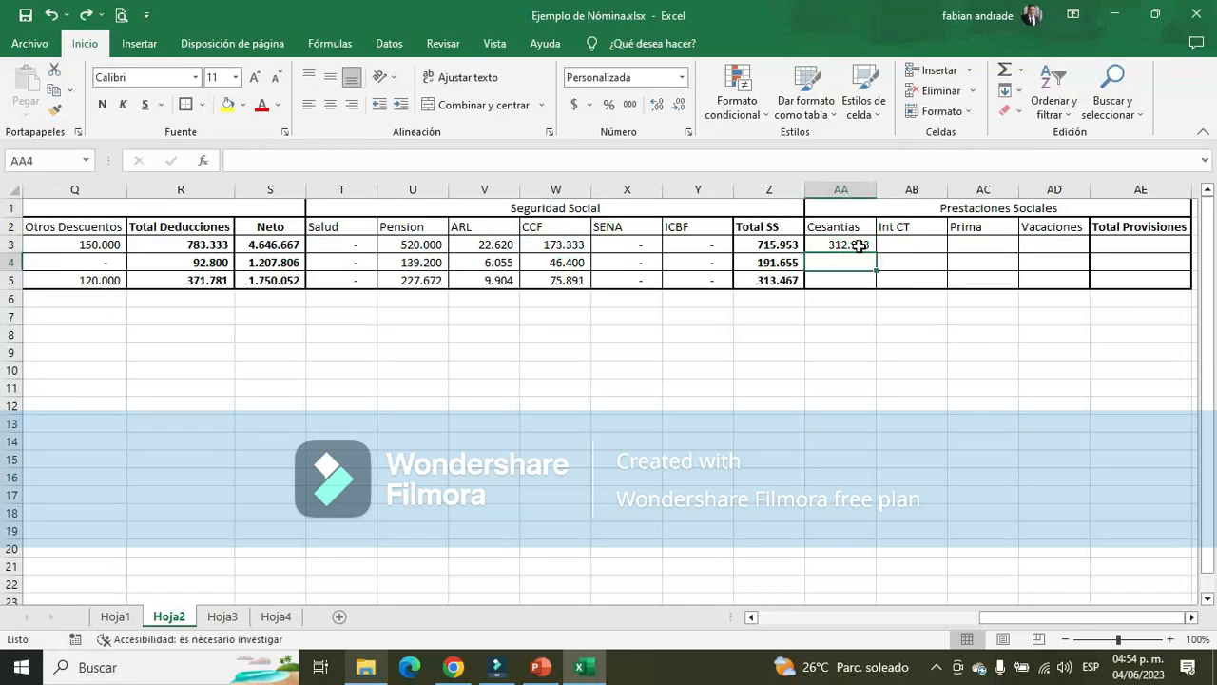
text(+)
drag(1050, 611, 867, 612)
click(596, 259)
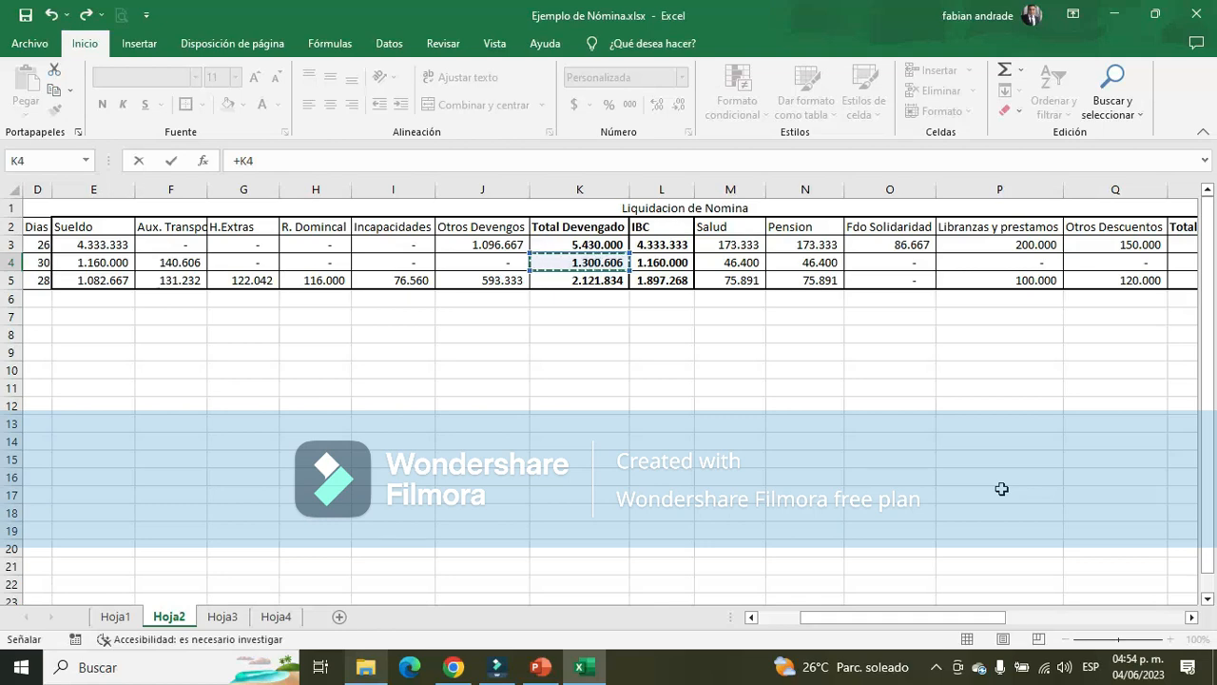
text(/360*)
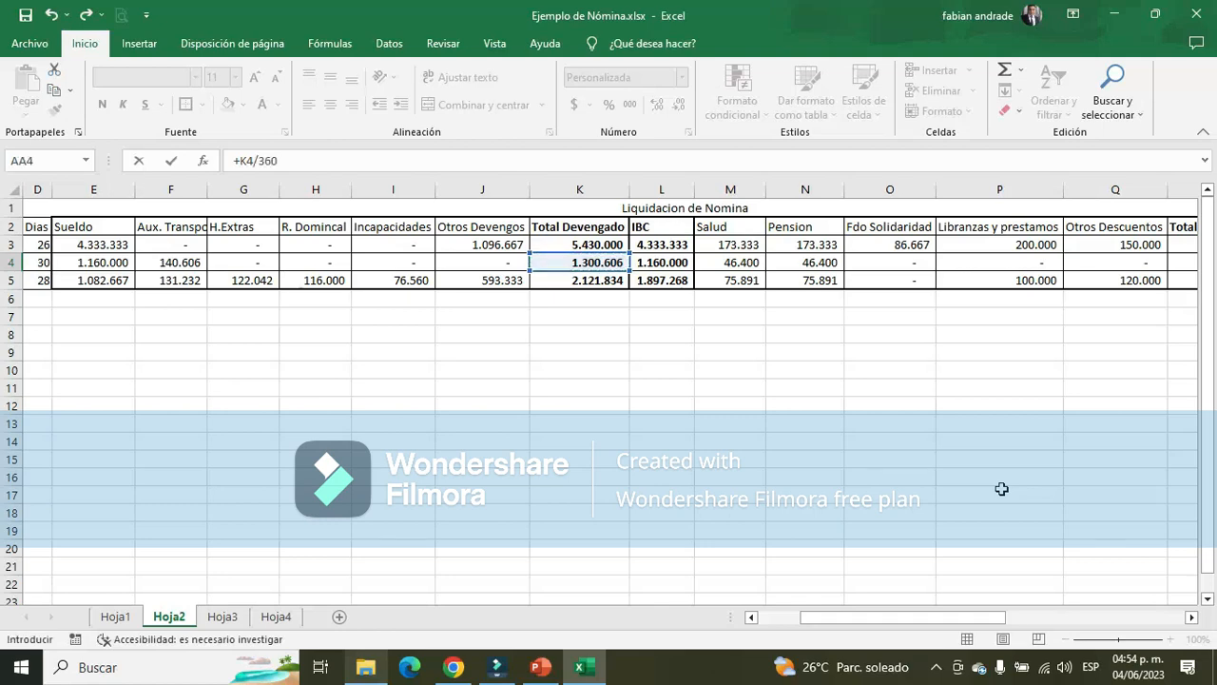
click(47, 261)
key(Return)
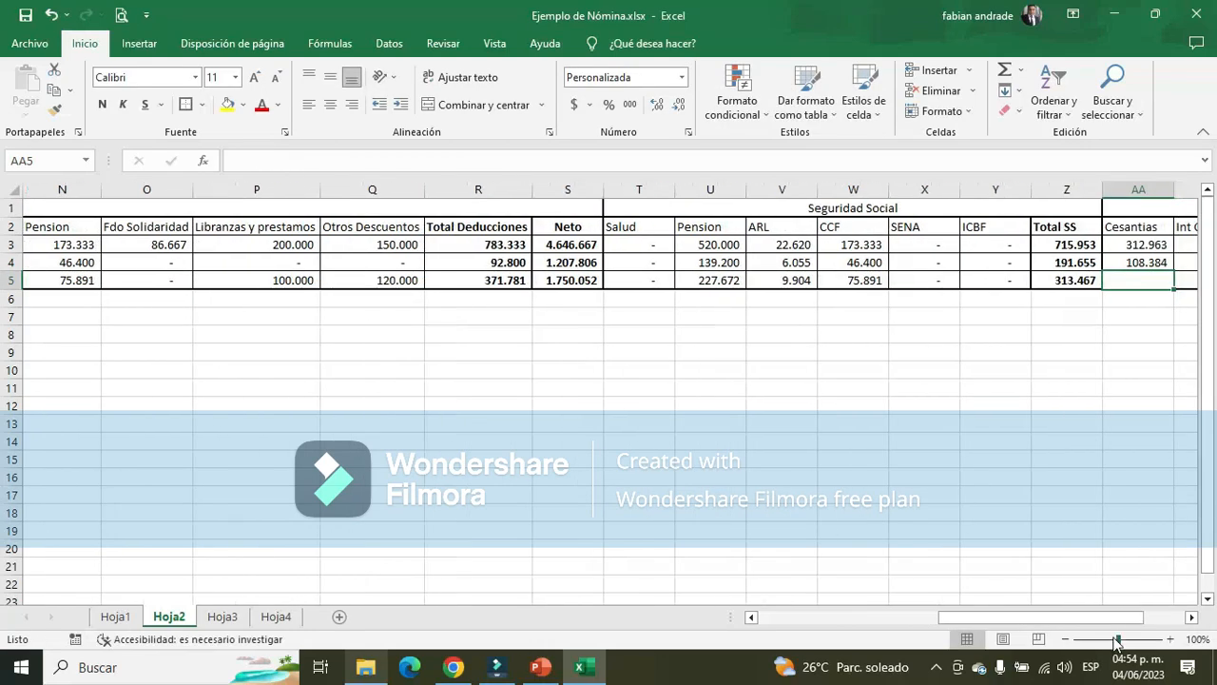
Calculate a comparison value for the Aux adtivo's Cesantias in AA7 with the formula +K4*8,33%
click(1191, 616)
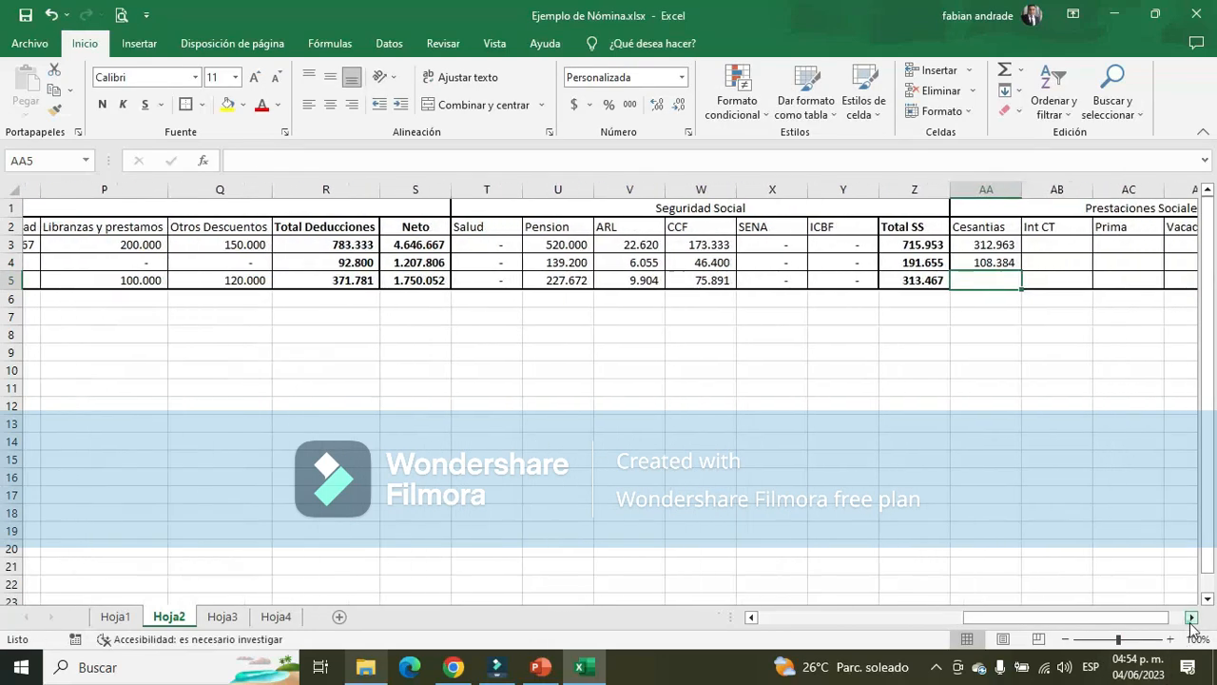
click(972, 311)
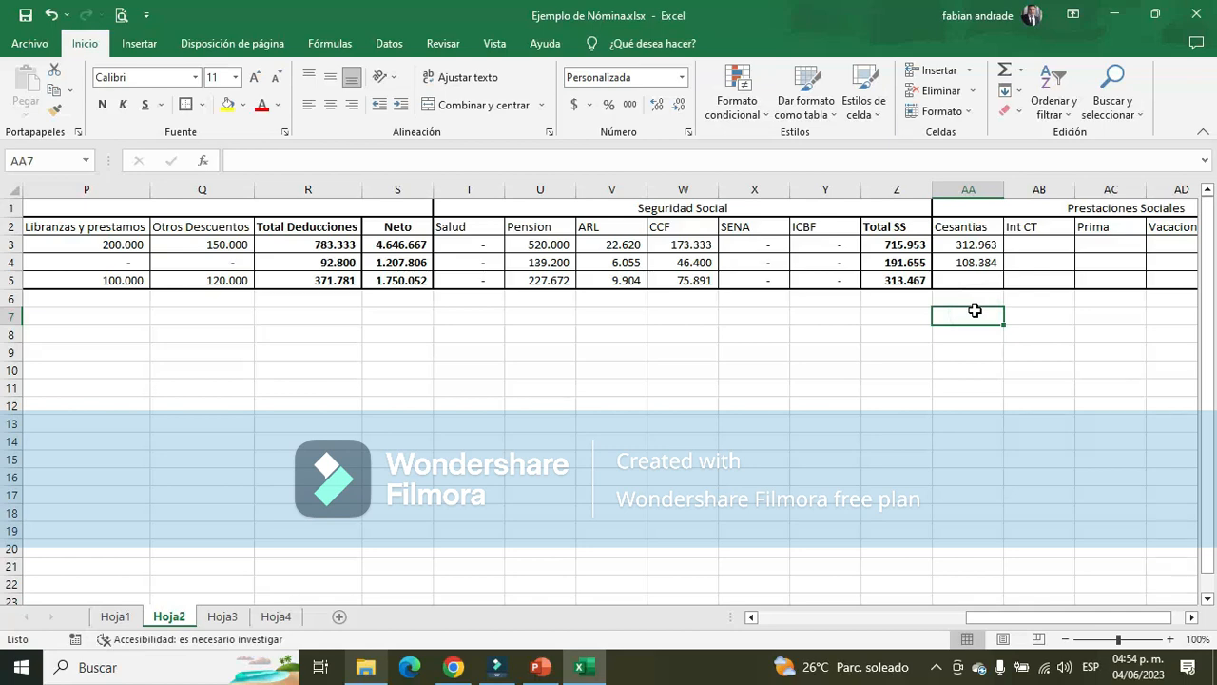
text(+)
drag(1045, 614, 831, 608)
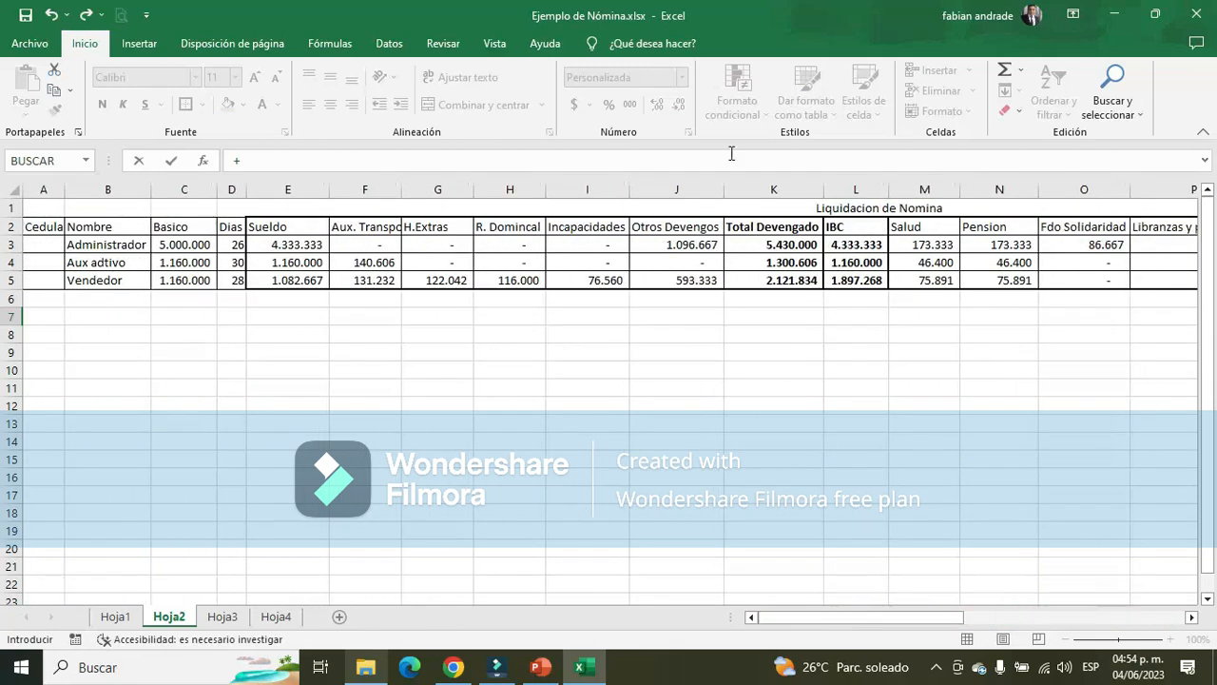
click(804, 265)
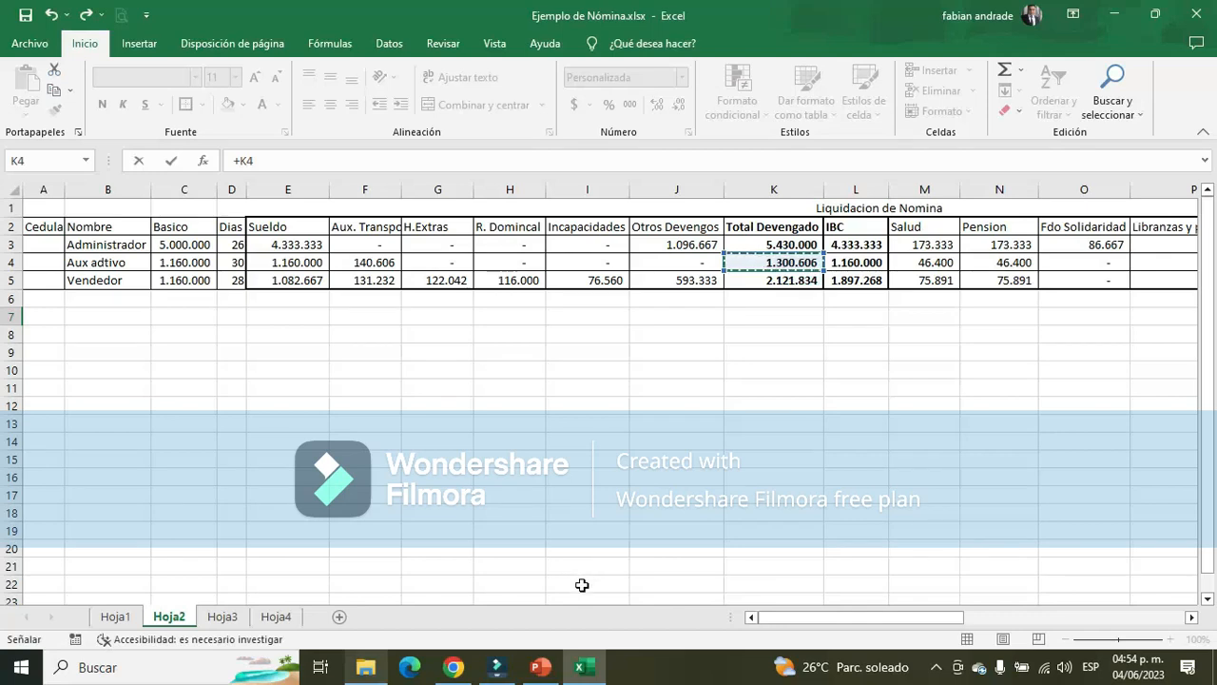
text(*)
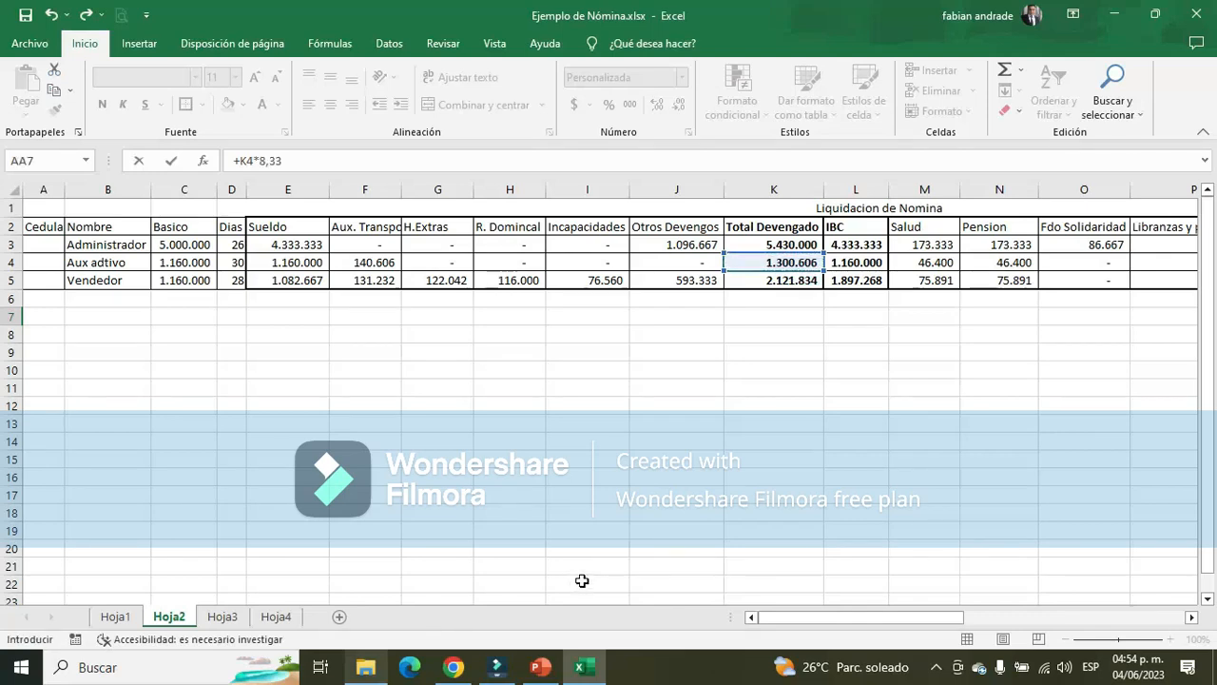
text(8,33%)
key(Return)
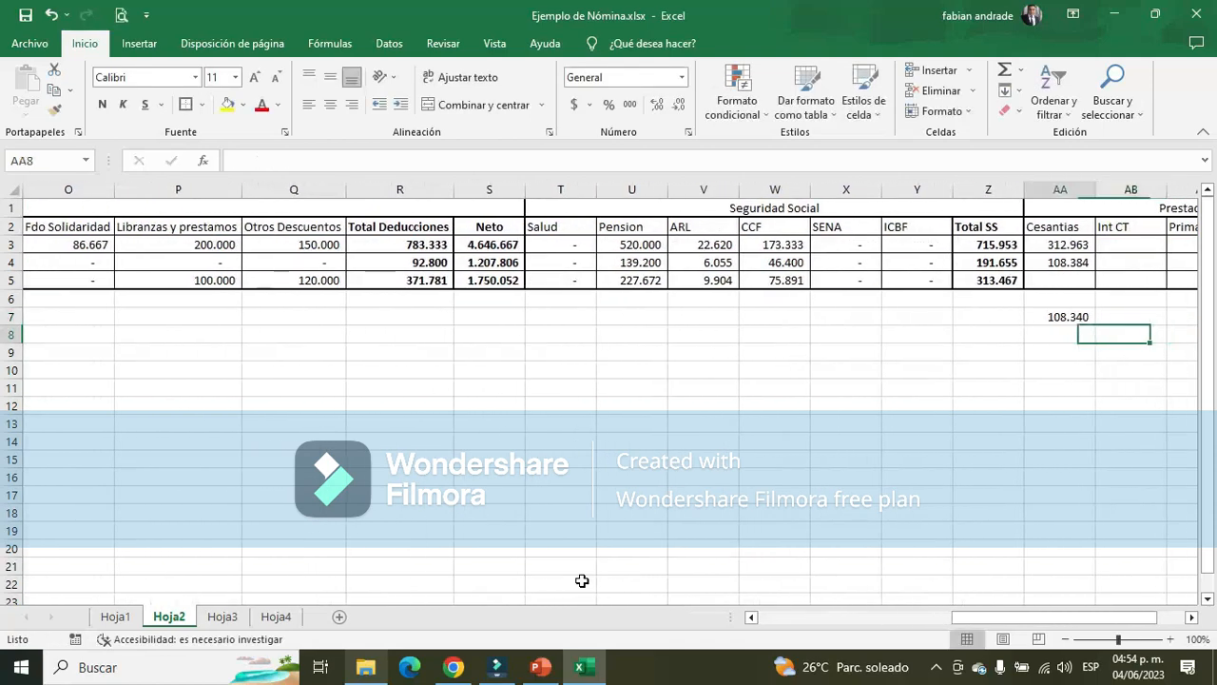
Compare the Aux adtivo's day-based Cesantias formula in AA4 with the percentage-based formula in AA7
key(Up)
key(Up)
key(Up)
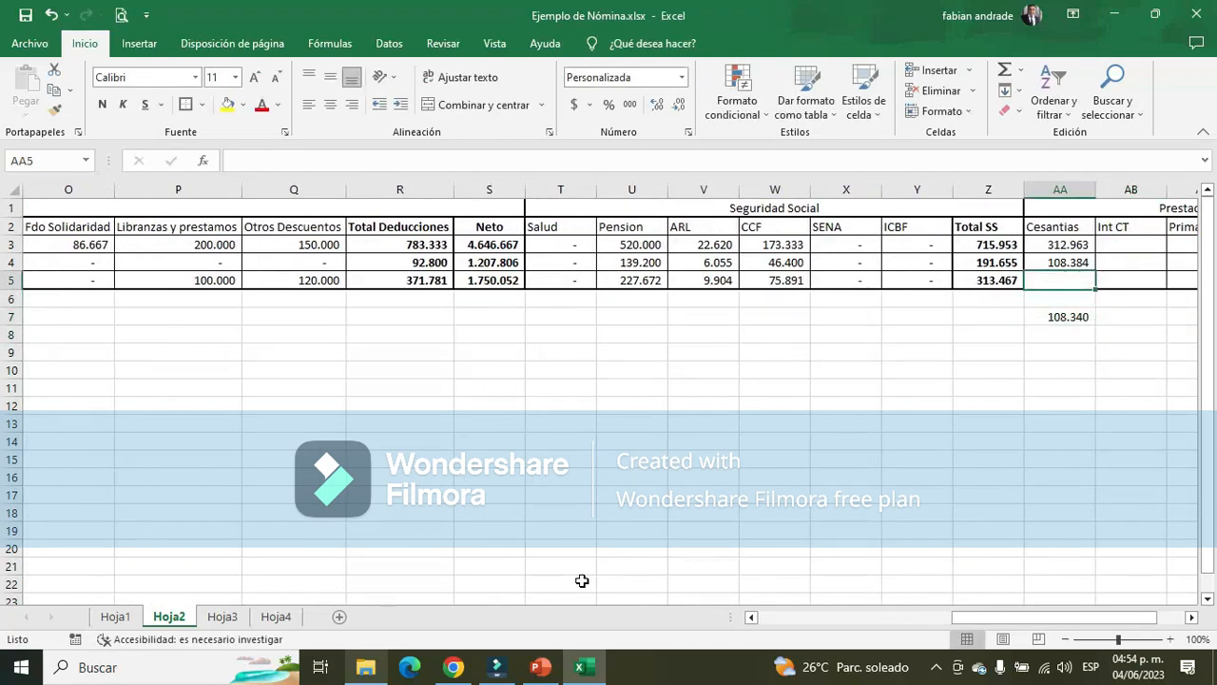
key(Up)
key(Down)
key(Down)
key(Down)
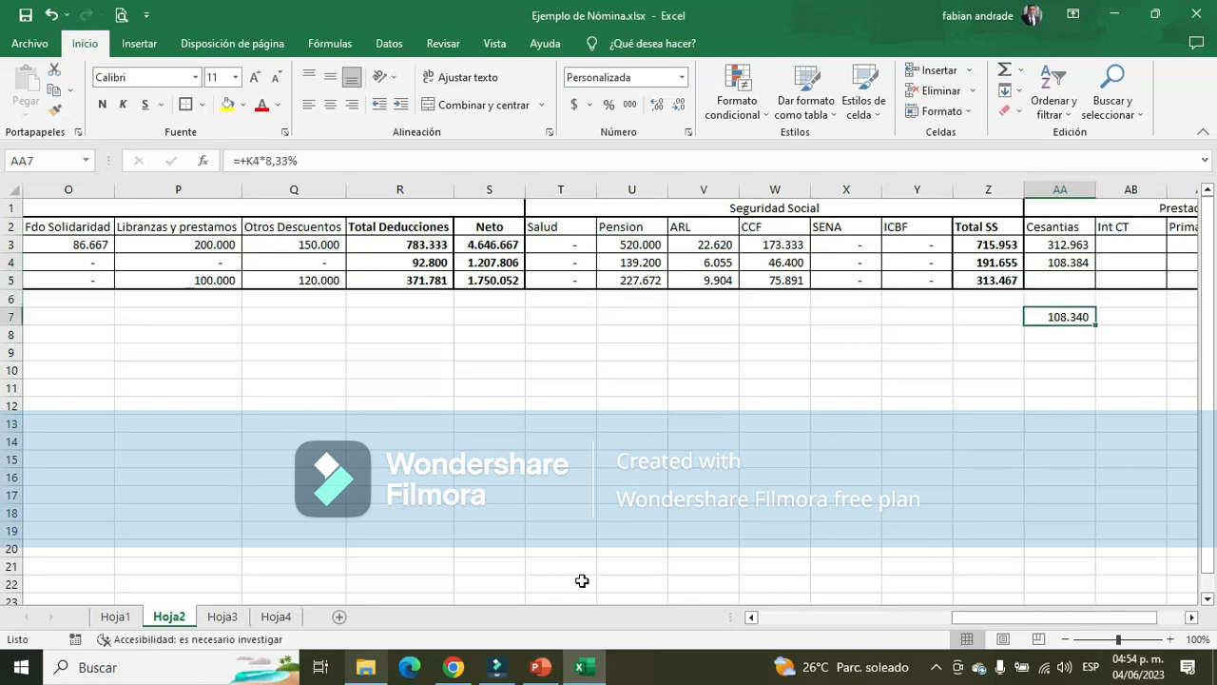
key(Up)
key(Up)
key(Up)
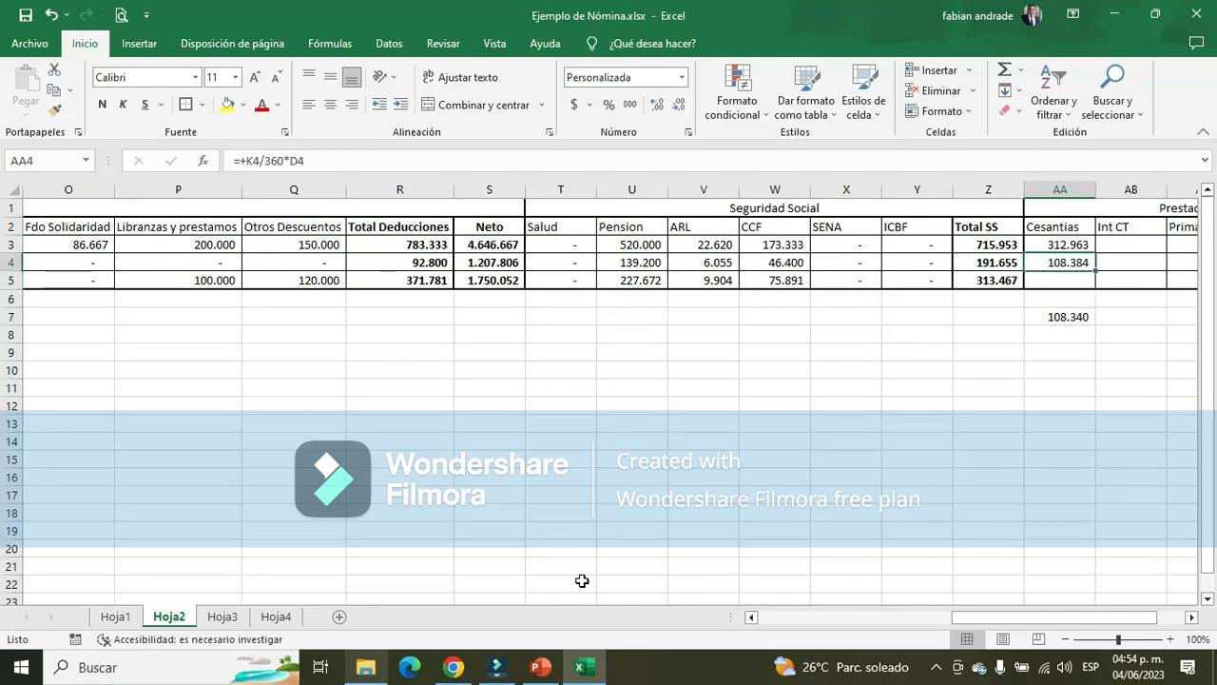
key(Down)
key(Down)
key(Down)
key(Up)
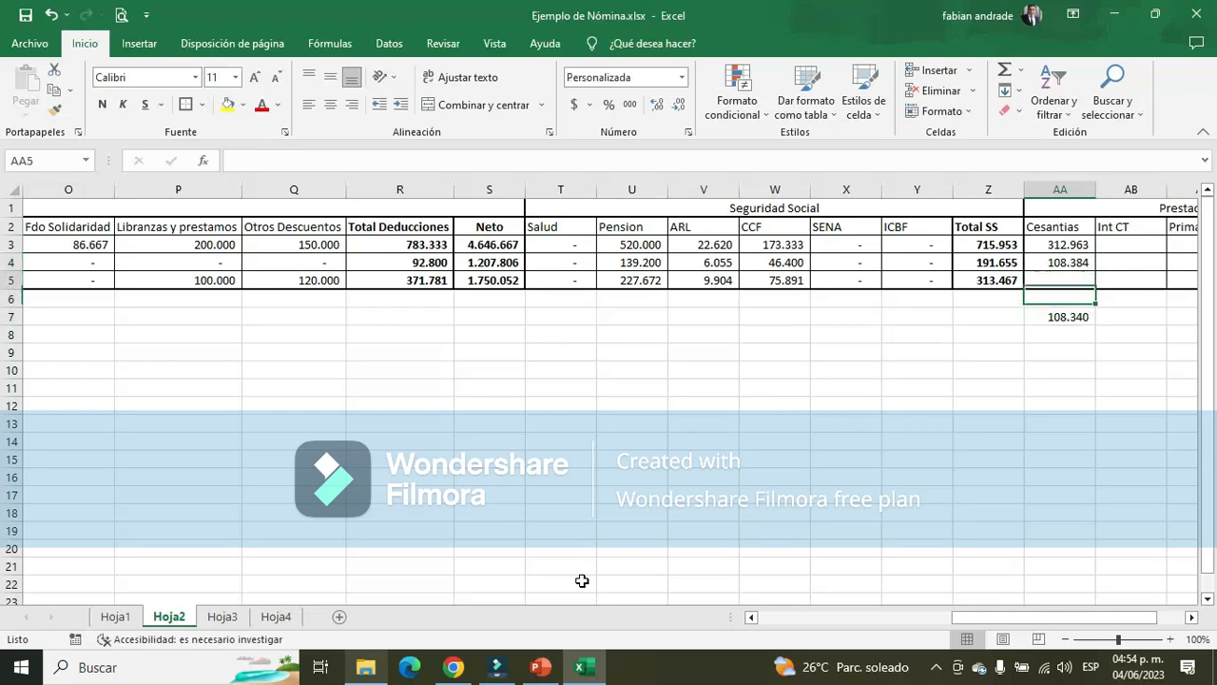
key(Up)
key(Up)
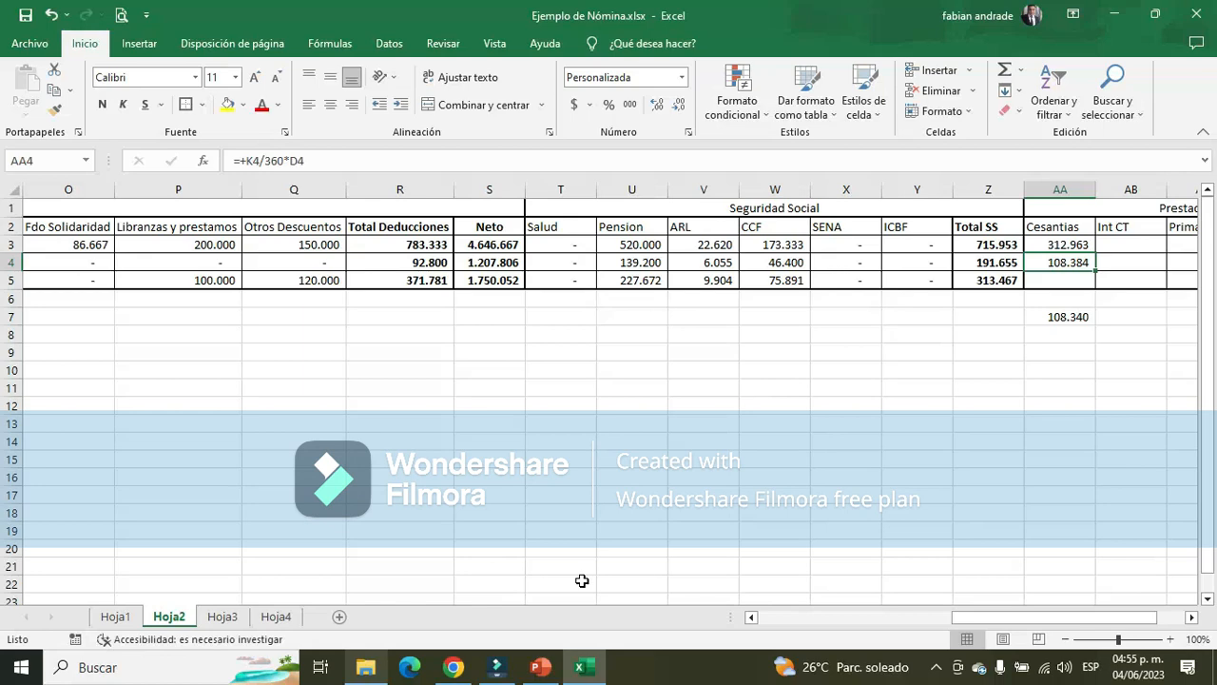
key(Down)
key(Down)
key(Down)
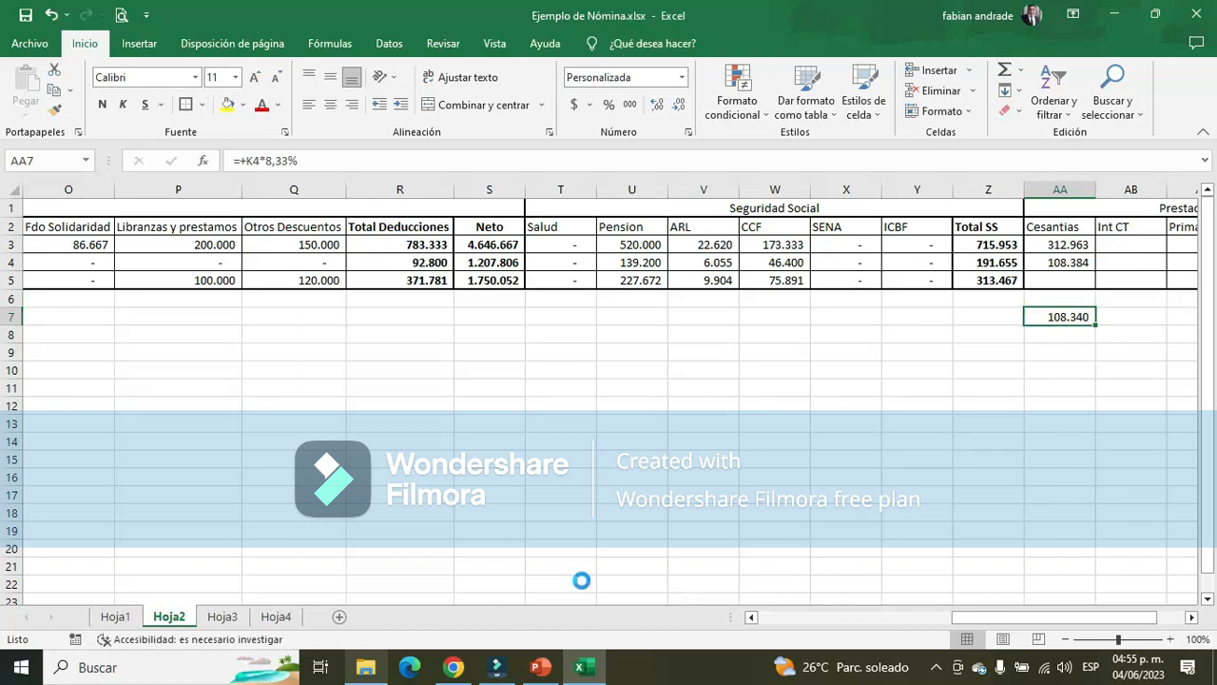
Clear the comparison calculation from AA7 and return to the Aux adtivo's Cesantias cell AA4
key(Delete)
key(Right)
key(Right)
key(Left)
key(Left)
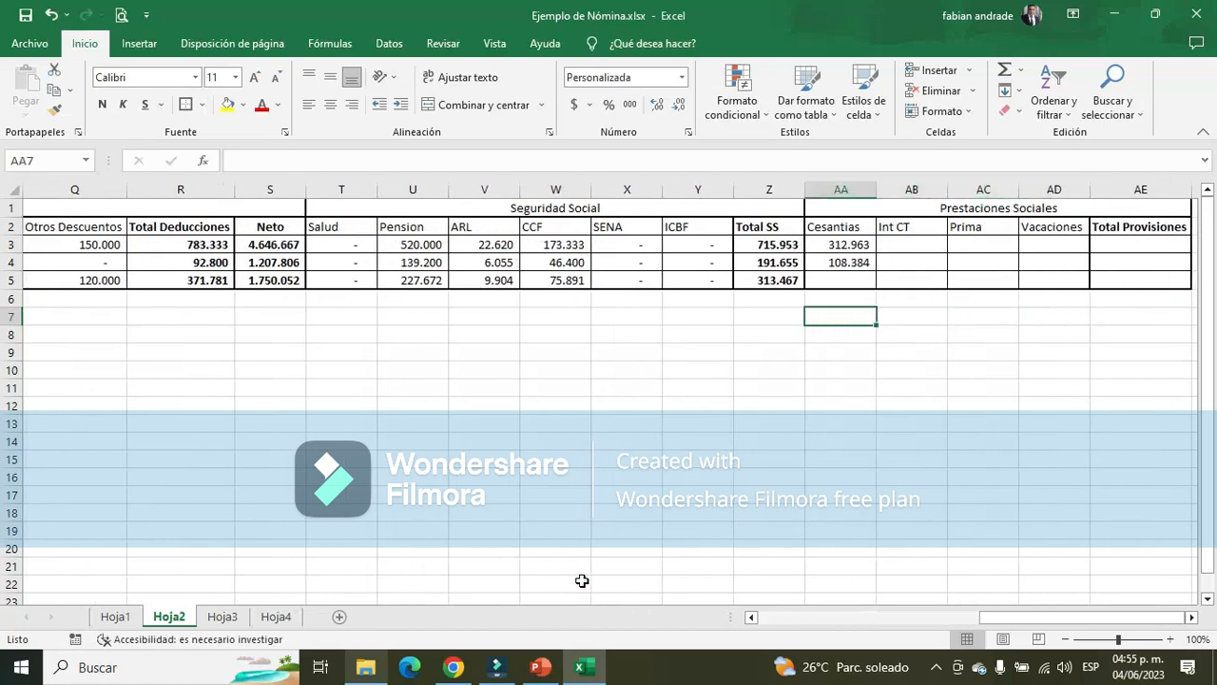
key(Up)
key(Up)
key(Up)
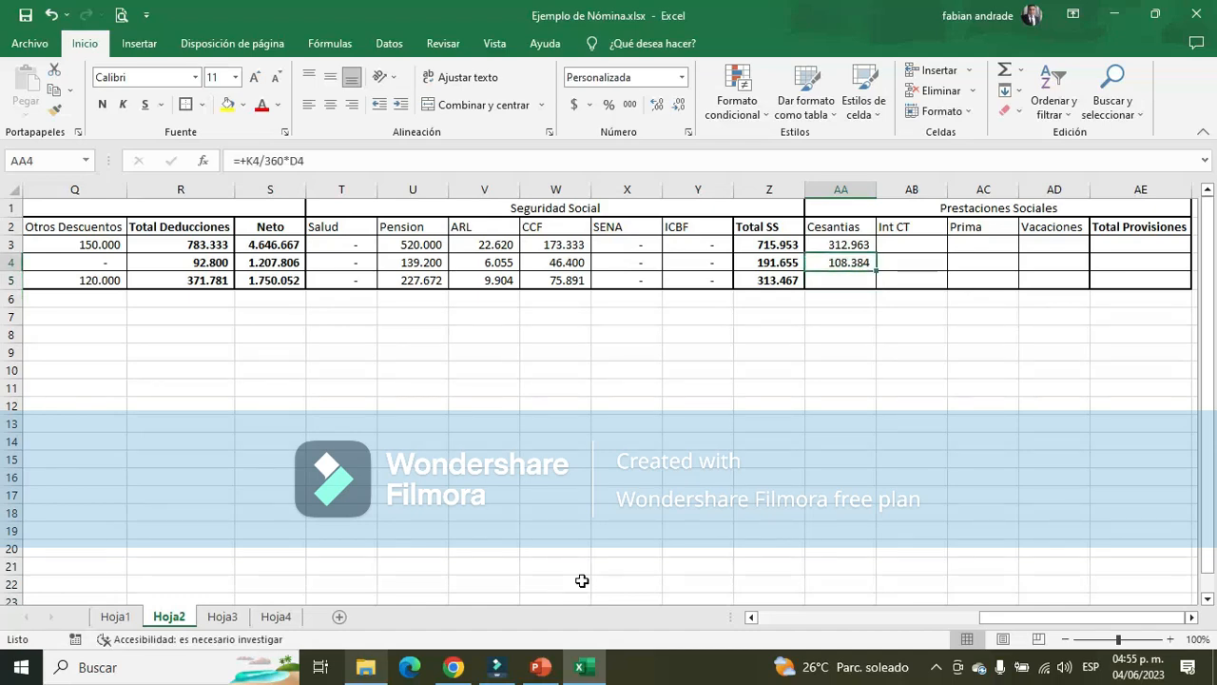
For the Vendedor's Cesantias, examine the earnings breakdown from row 28 of Hoja3 and switch to PowerPoint's slide 7 for the base
key(Down)
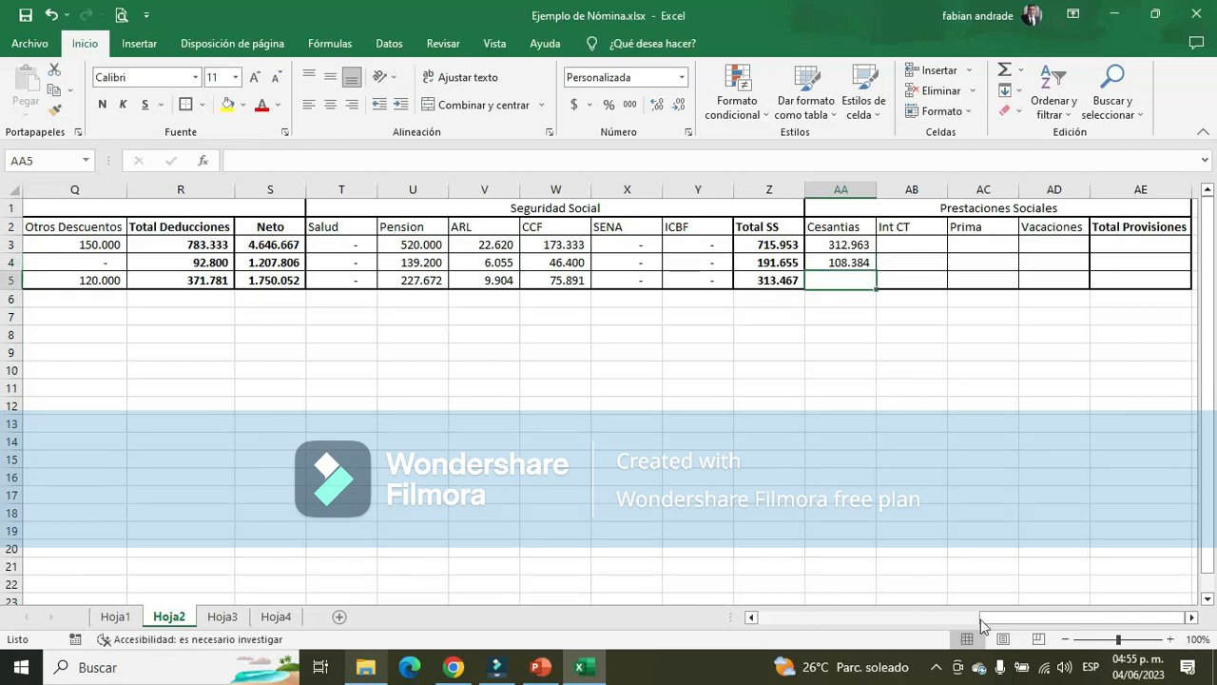
drag(995, 626, 951, 616)
click(223, 616)
scroll(185, 528, down, 6)
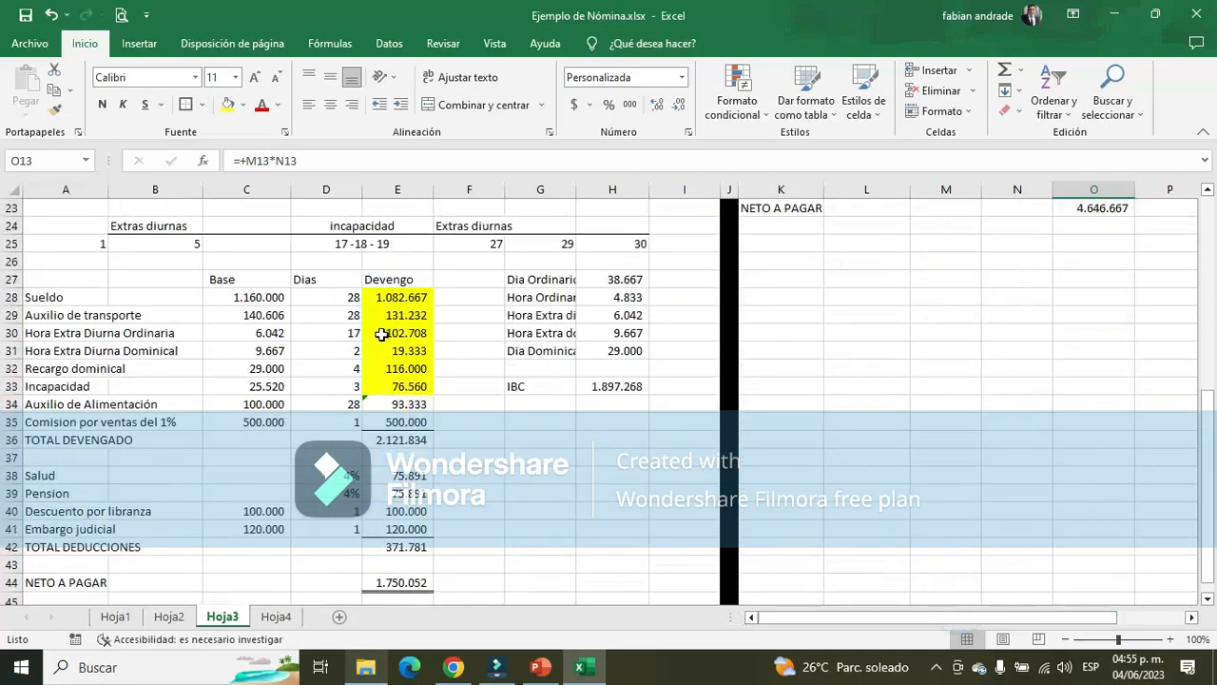
click(404, 299)
key(alt+Tab)
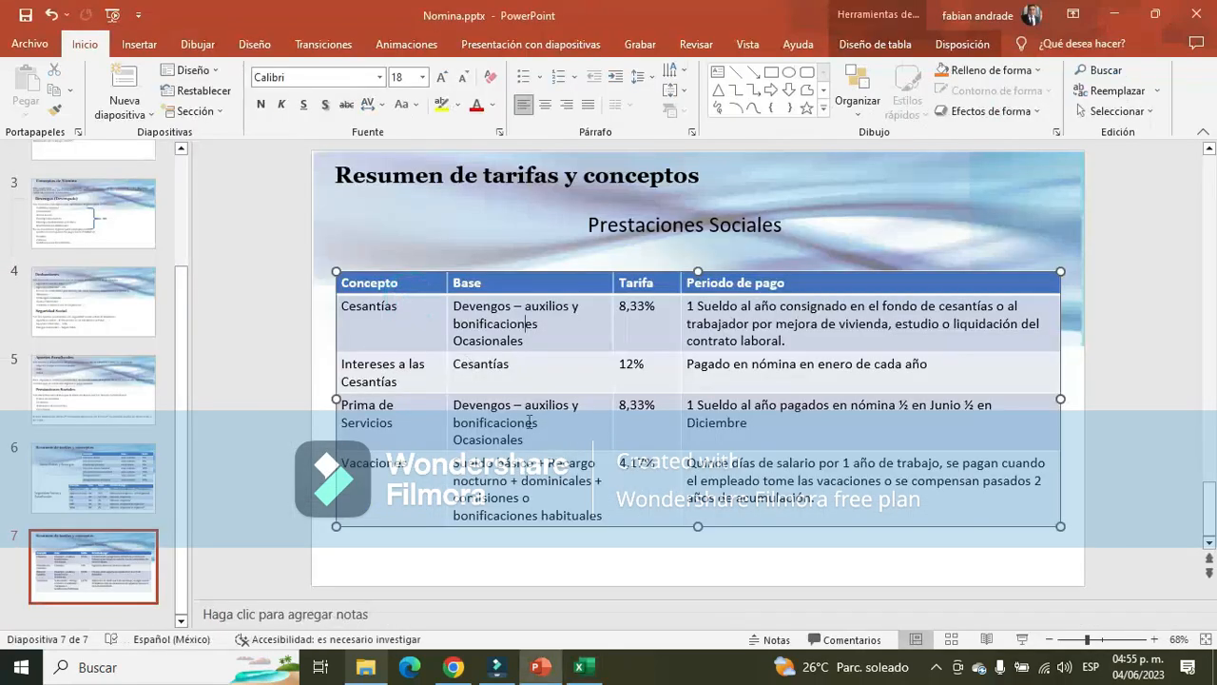
Compare the Cesantías base on PowerPoint's slide 7 with the Vendedor's Auxilio de Alimentación and TOTAL DEVENGADO in E34 and E36 of Excel's Hoja3
click(489, 304)
click(556, 309)
click(516, 329)
key(alt+Tab)
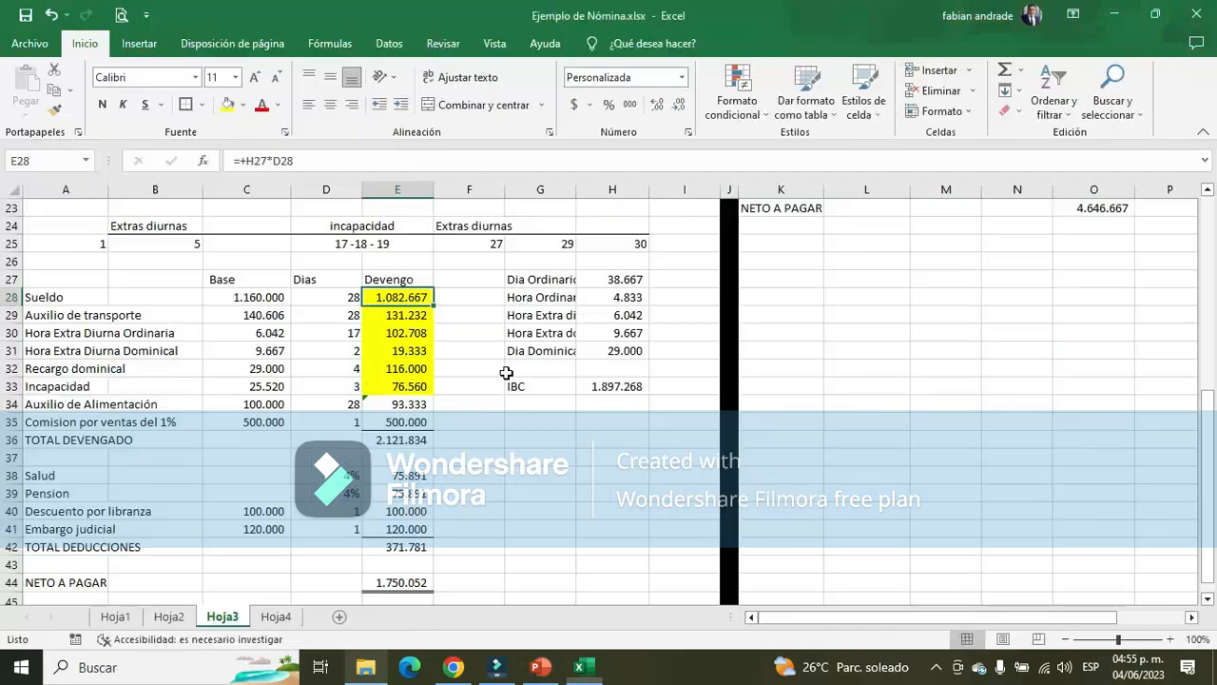
click(419, 435)
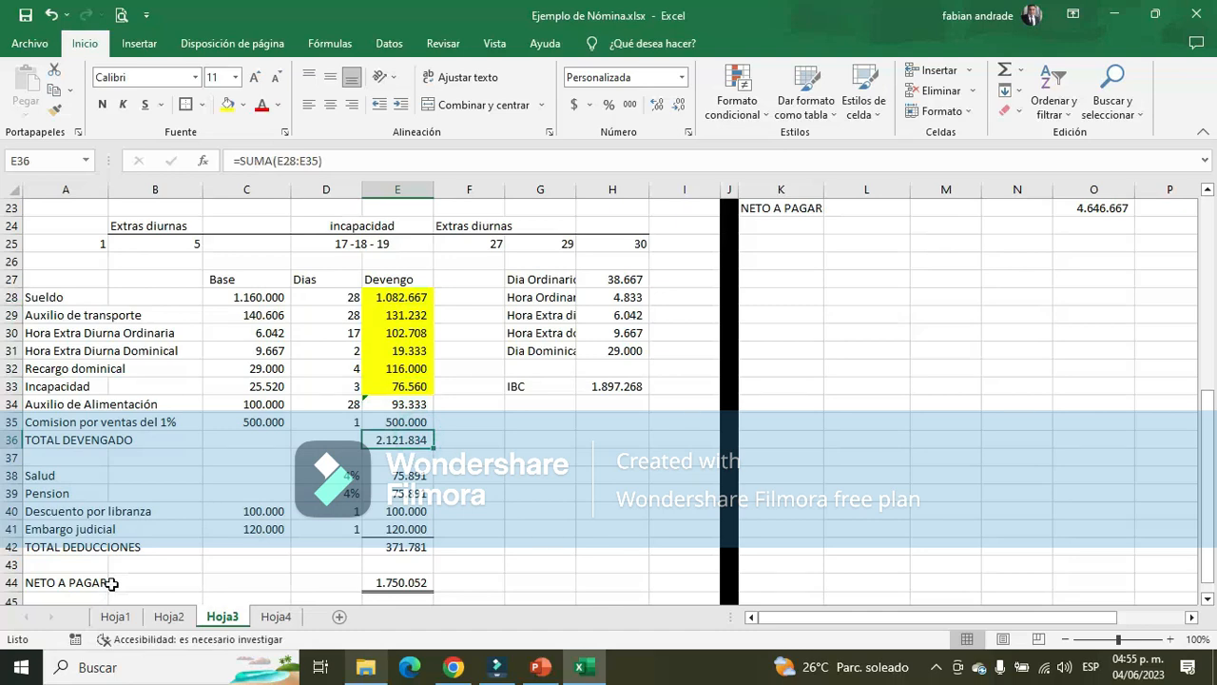
click(391, 405)
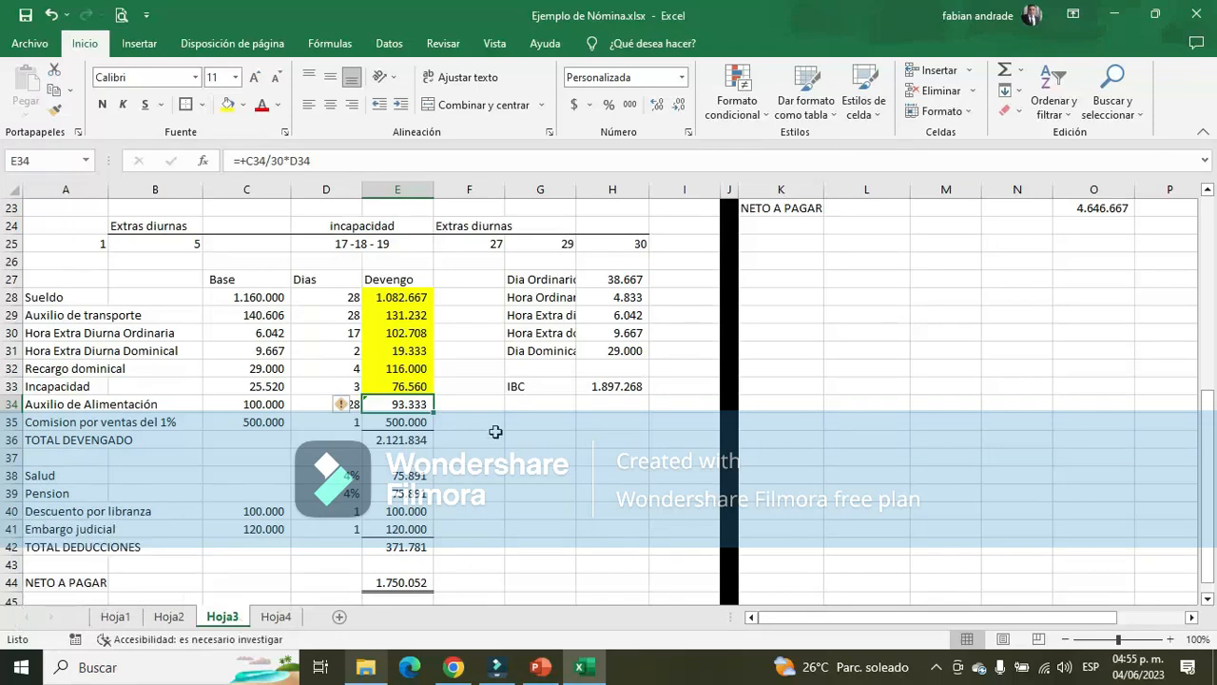
click(390, 443)
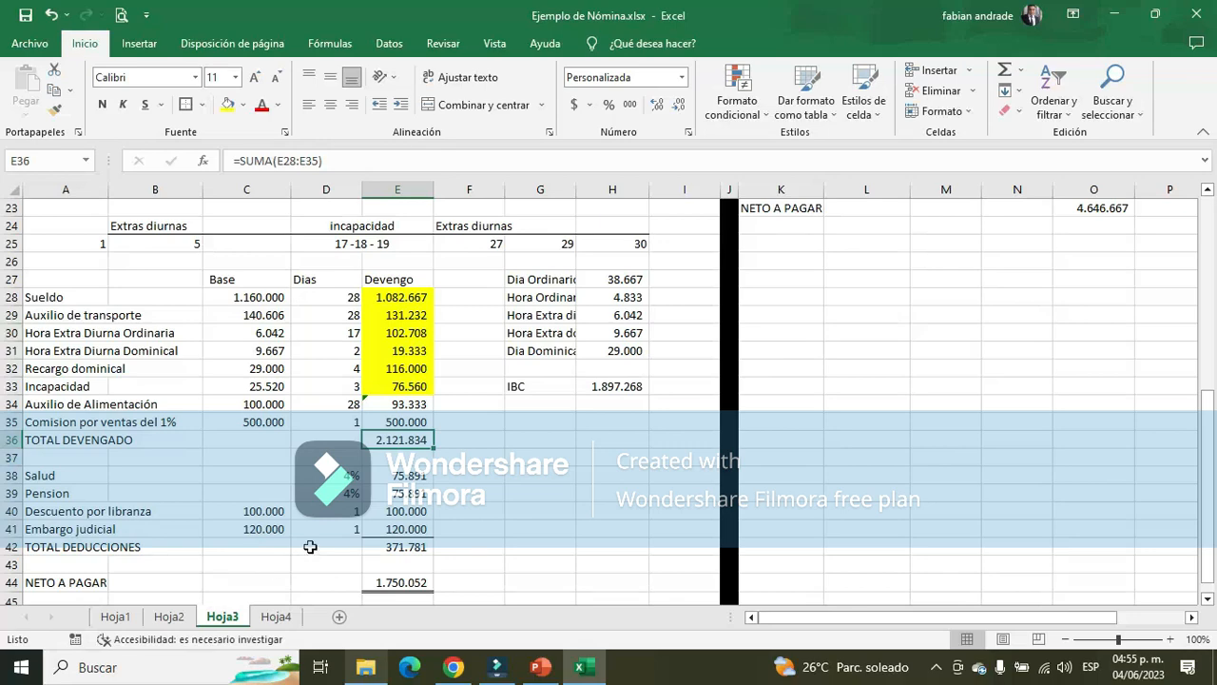
click(425, 406)
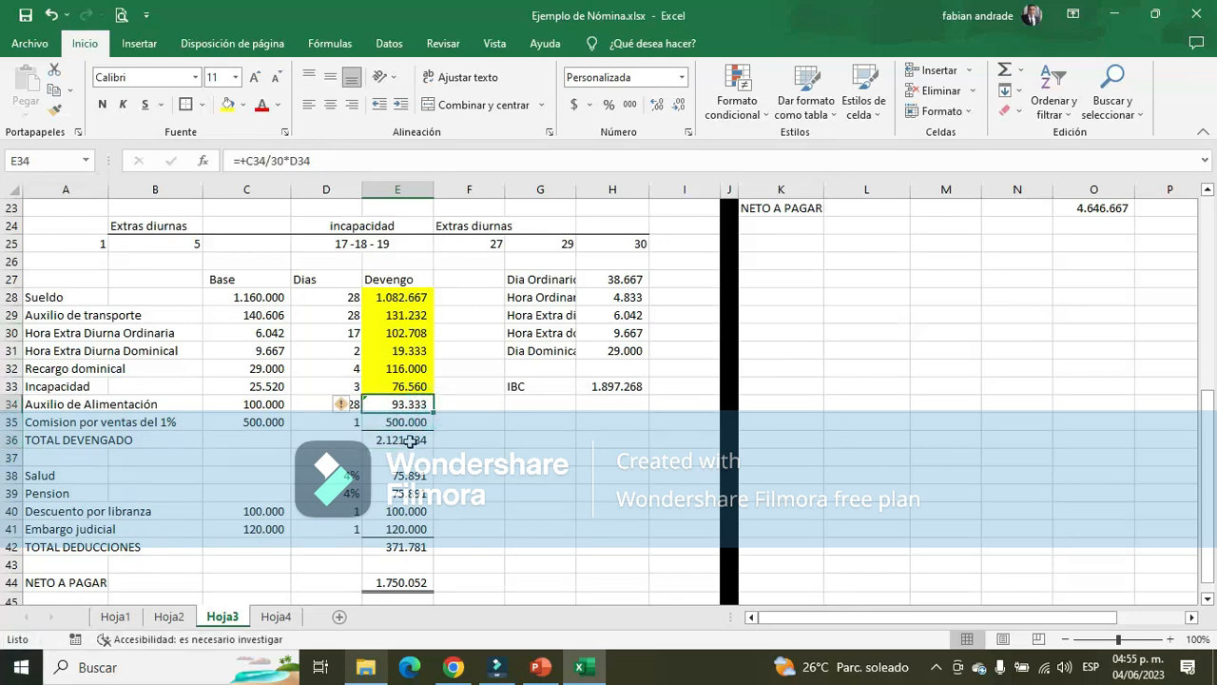
click(408, 440)
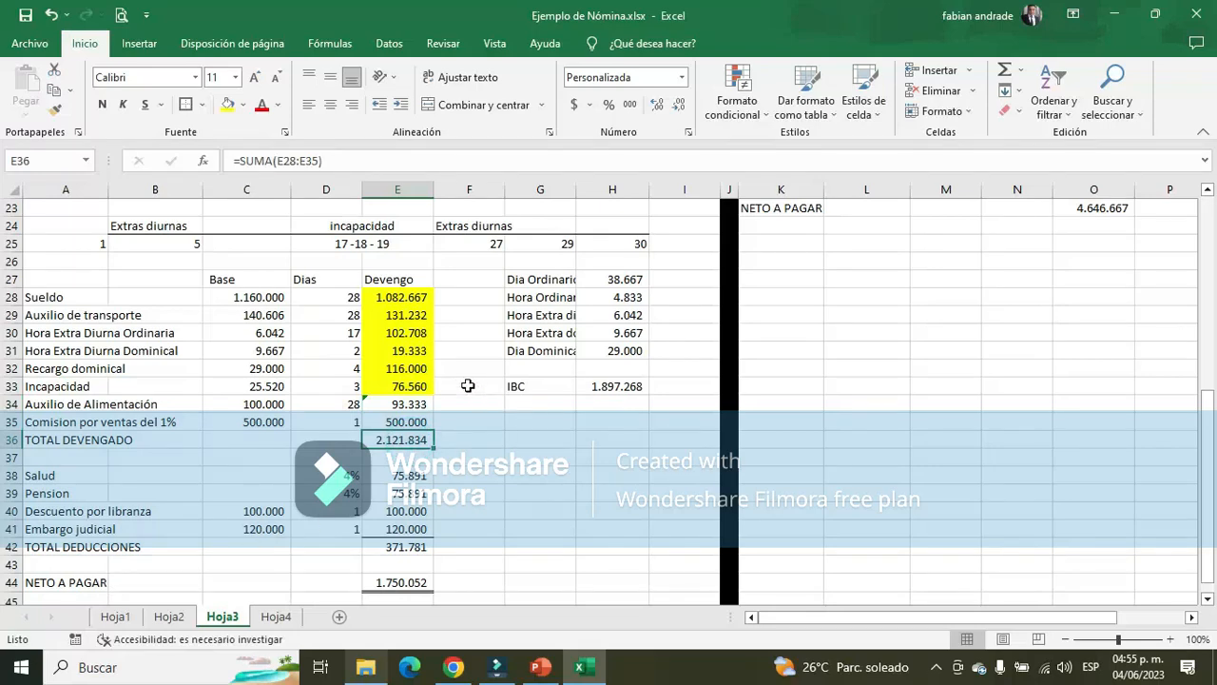
click(400, 404)
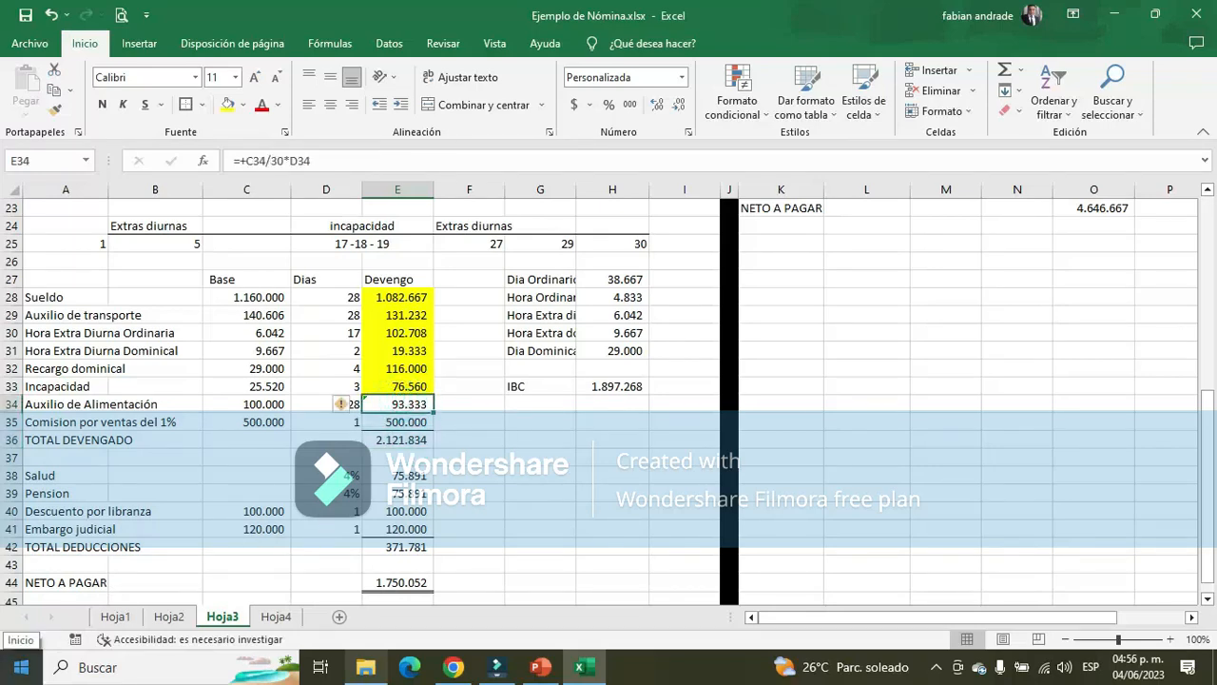
key(alt+Tab)
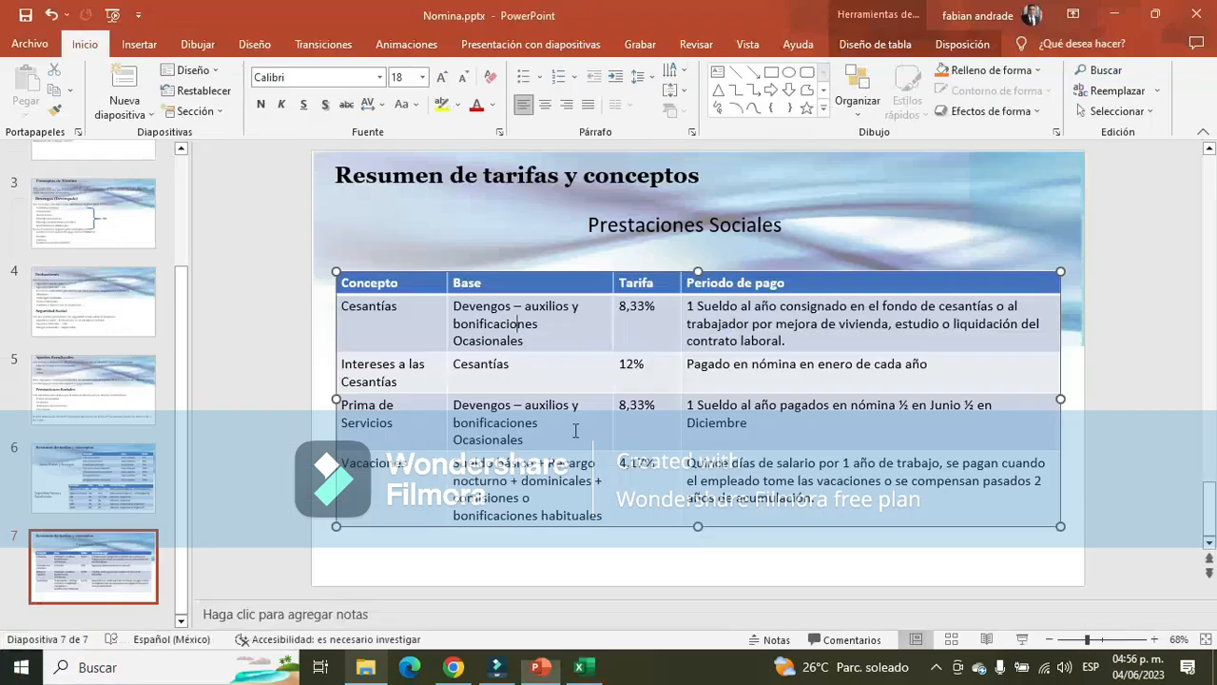
key(alt+Tab)
Enter the formula +(K5-190) for the Vendedor's Cesantias in AA5 of Hoja2, accepting the closing-parenthesis correction
click(169, 616)
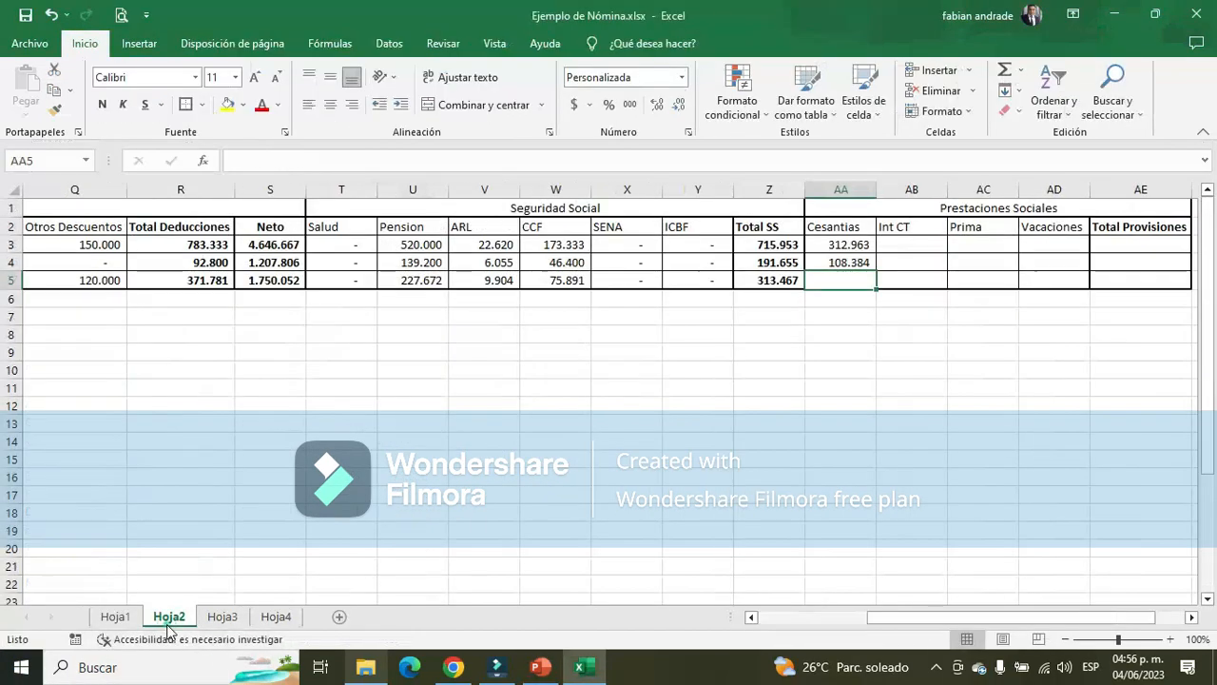
text(+)
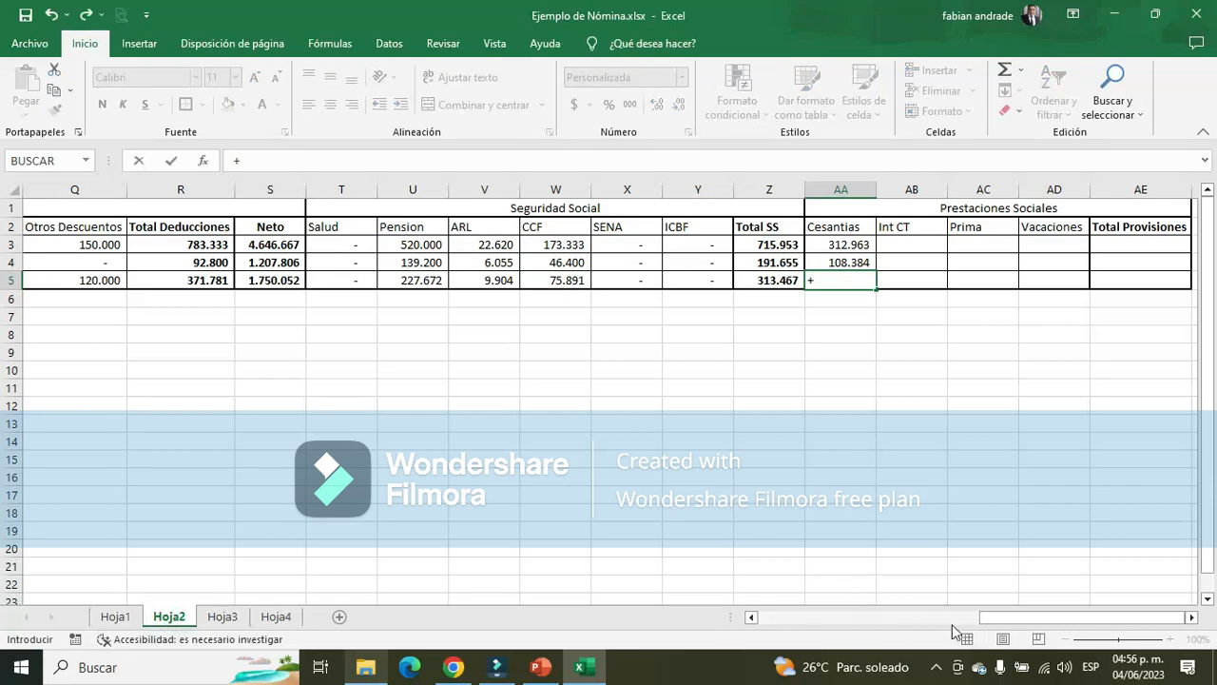
drag(989, 621, 894, 624)
click(172, 279)
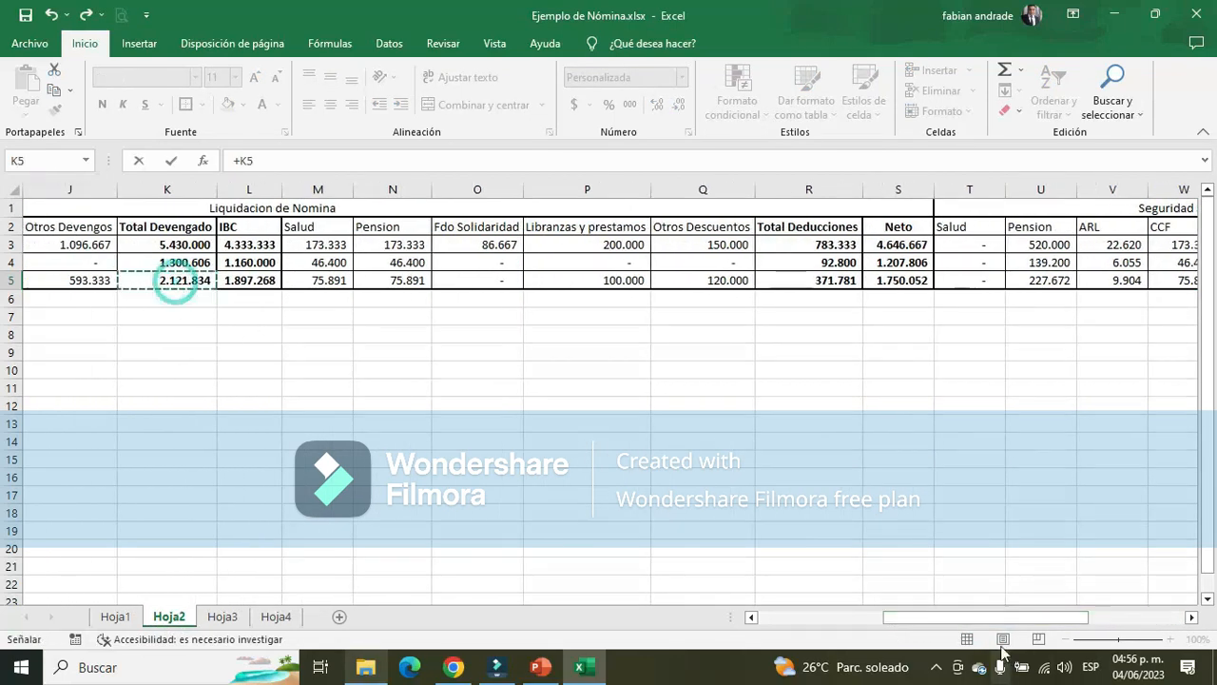
drag(1005, 625, 1176, 624)
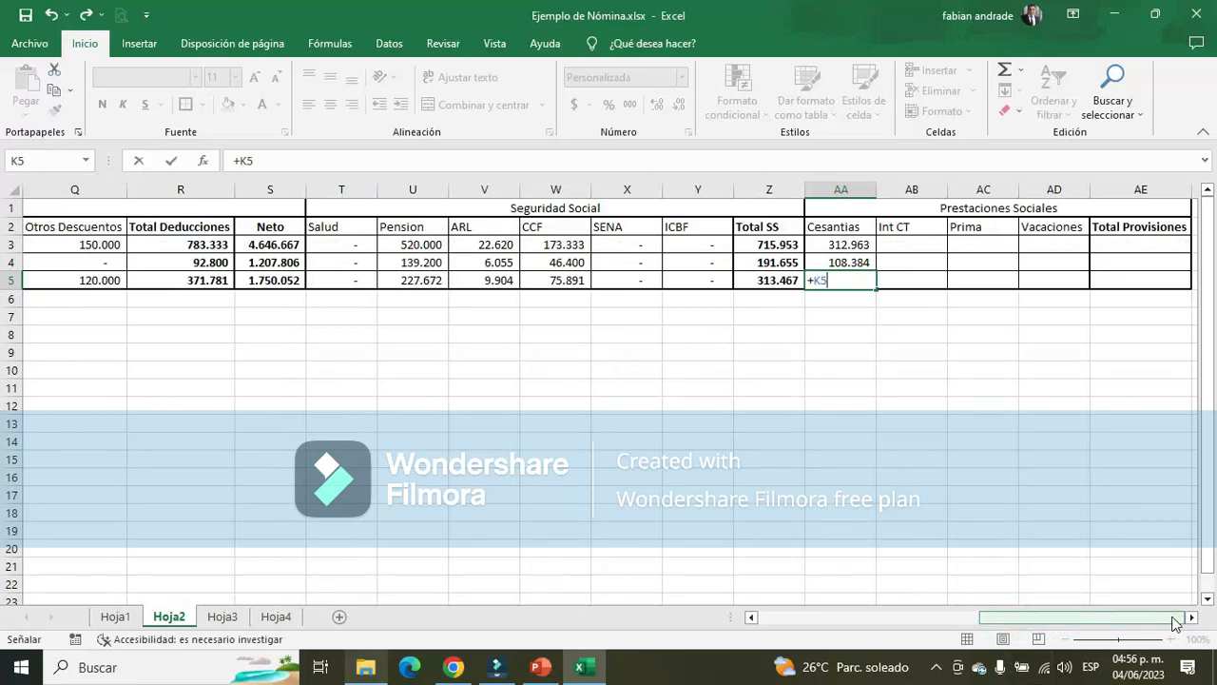
click(243, 160)
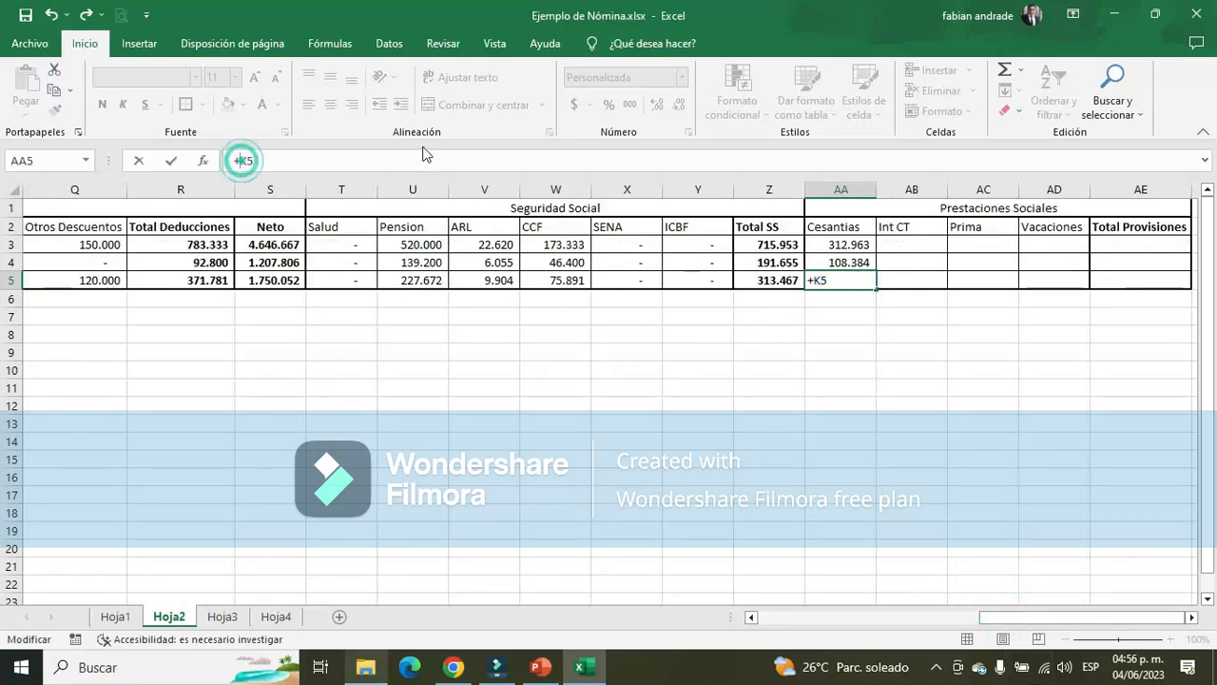
text((K5)
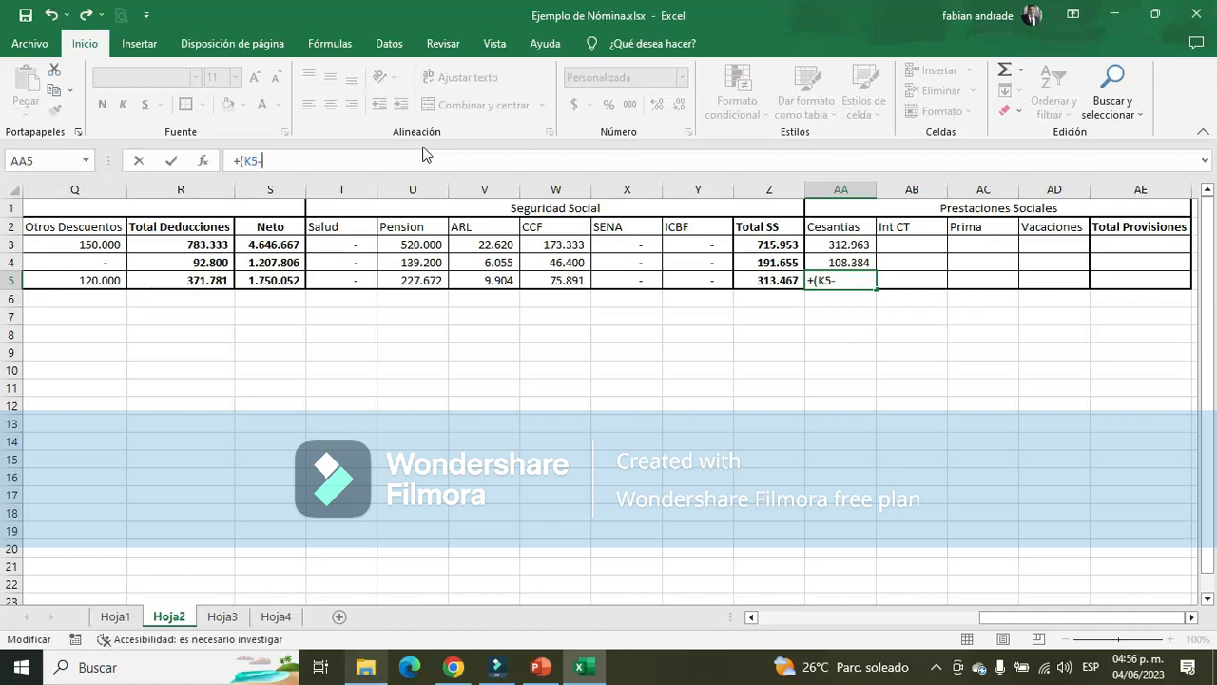
text(-190)
key(Return)
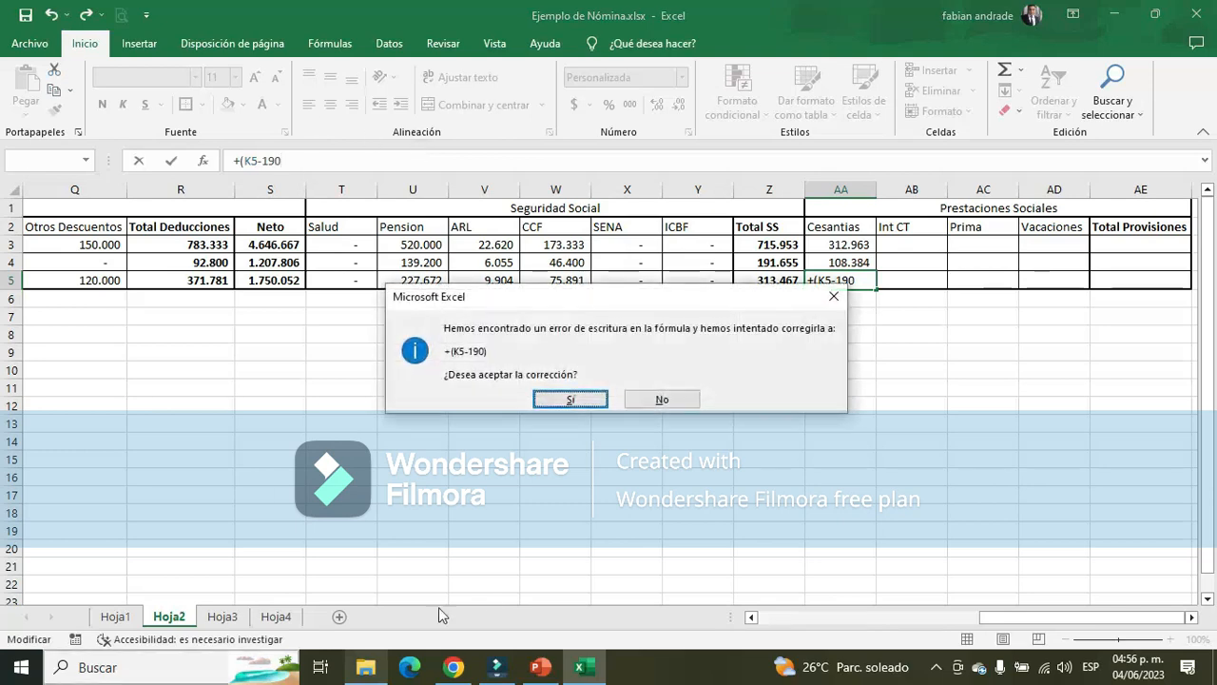
click(569, 400)
Check the Auxilio de Alimentación amount in E34 of Hoja3 and set the deduction in Hoja2's AA5 formula to 193333
click(222, 616)
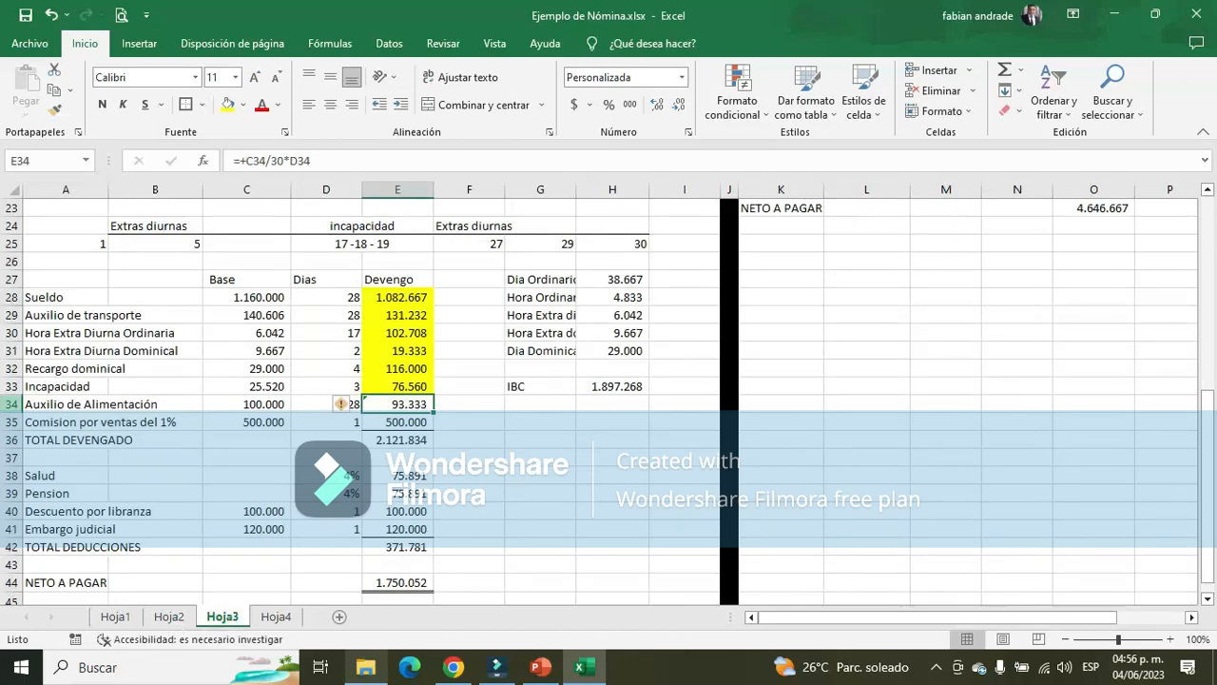
click(12, 403)
click(415, 403)
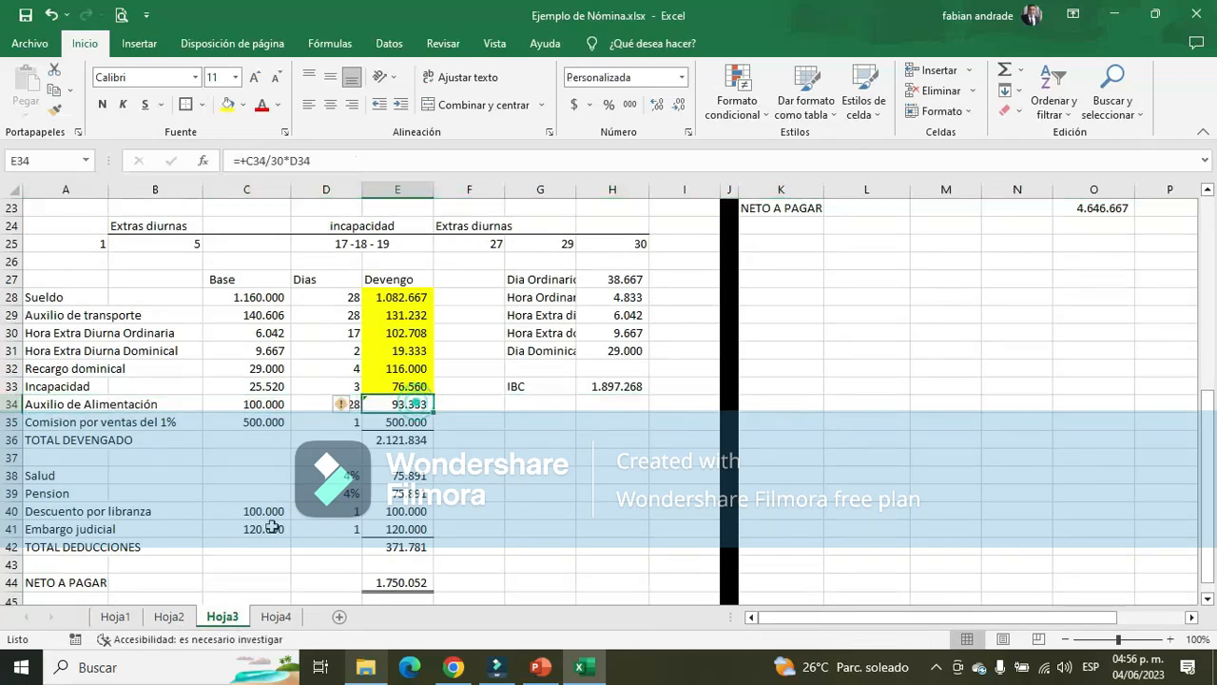
click(169, 616)
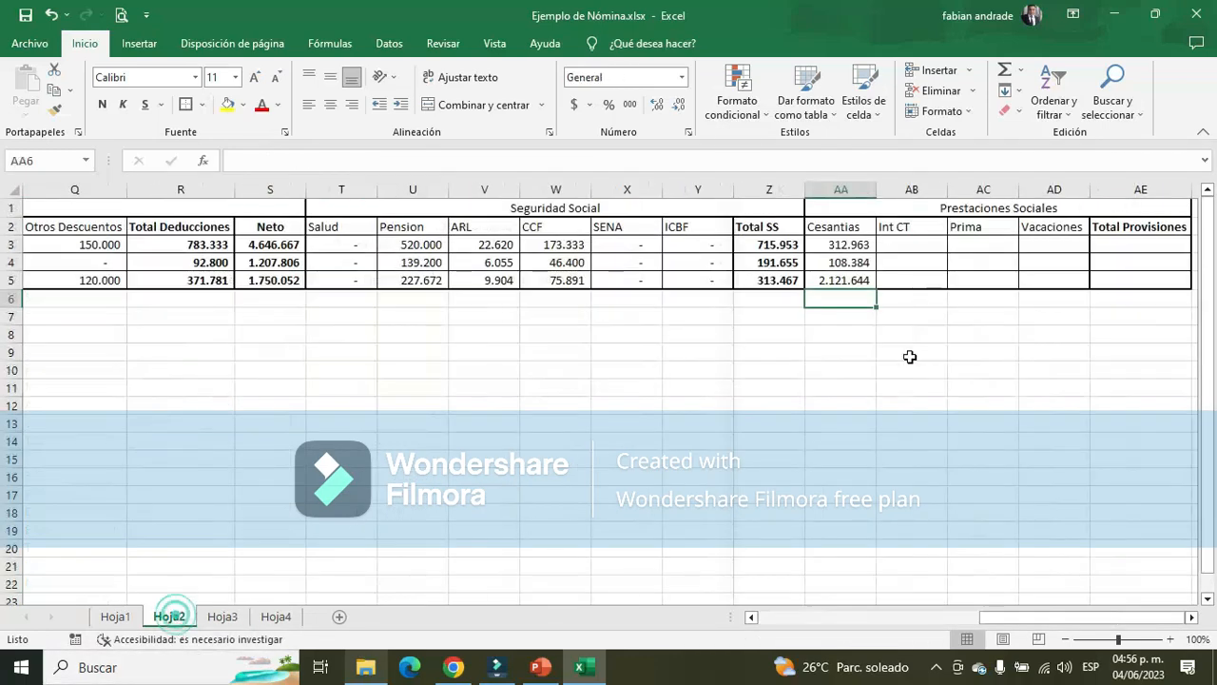
double_click(842, 280)
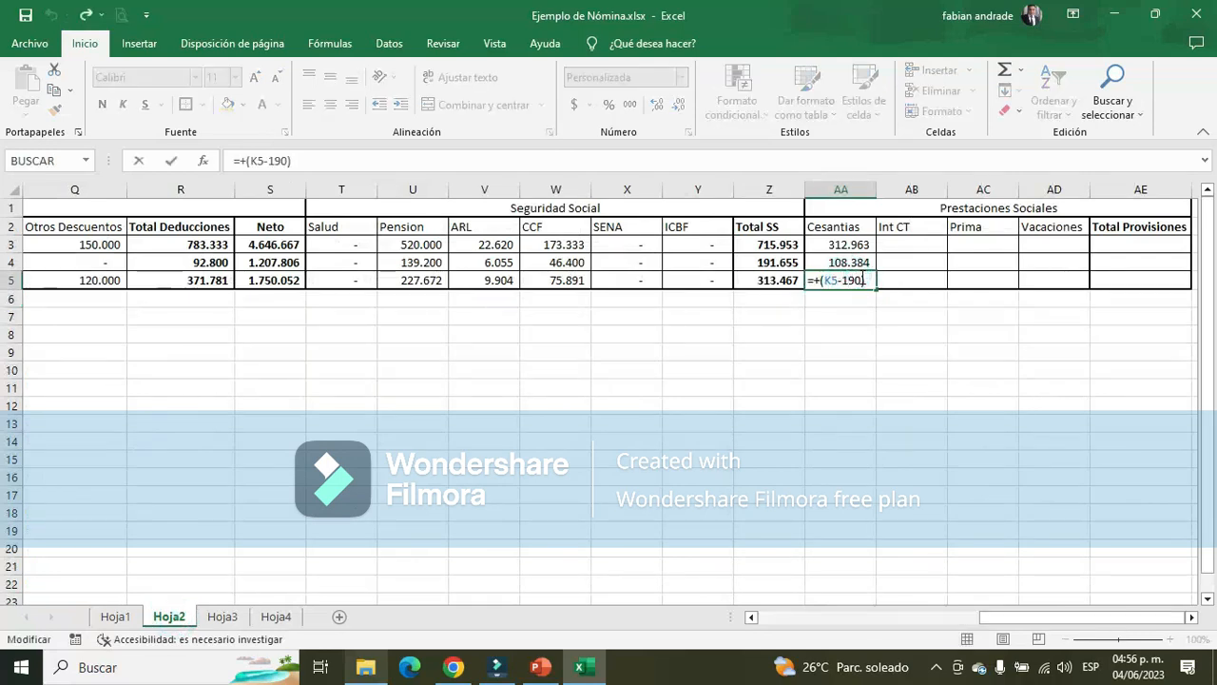
click(861, 279)
key(BackSpace)
text(3333)
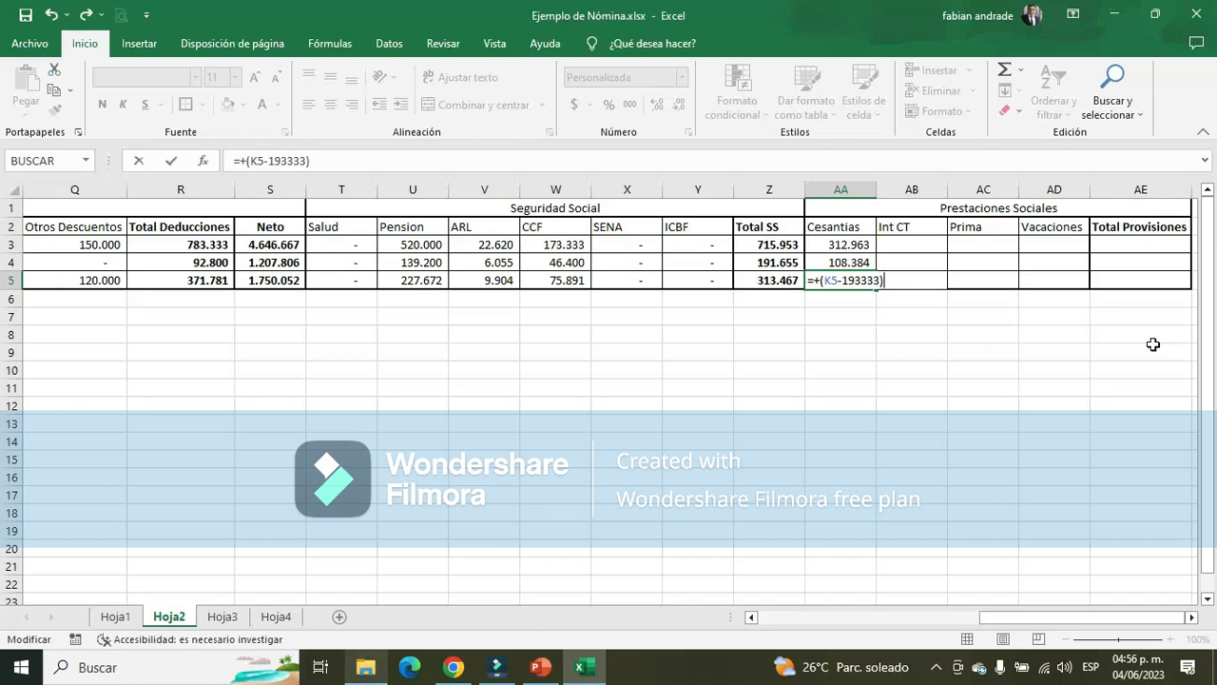
Extend the Vendedor's Cesantias formula in AA5 with /360*D5 to prorate it by days worked
text(/360*)
drag(1076, 616, 856, 616)
click(230, 283)
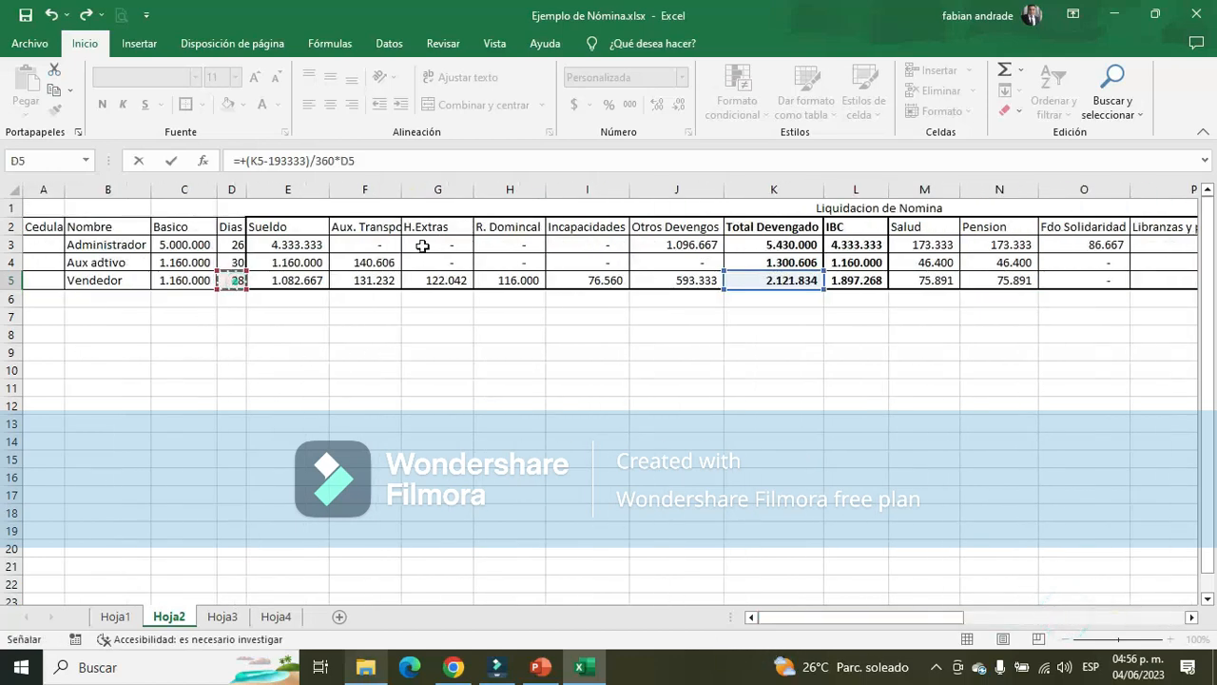
key(Return)
Review the Cesantias cells AA3 to AA5 in Hoja2 for the three employees
key(Right)
key(Right)
key(Right)
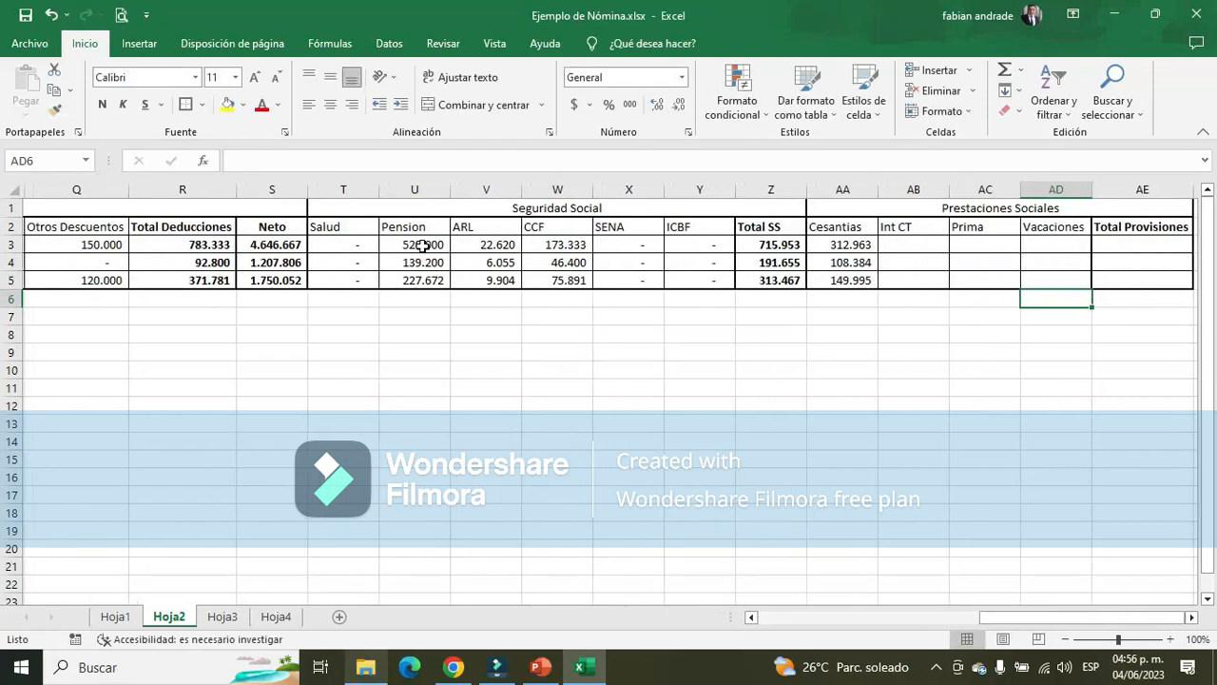
key(Left)
key(Left)
key(Left)
key(Up)
key(Up)
key(Down)
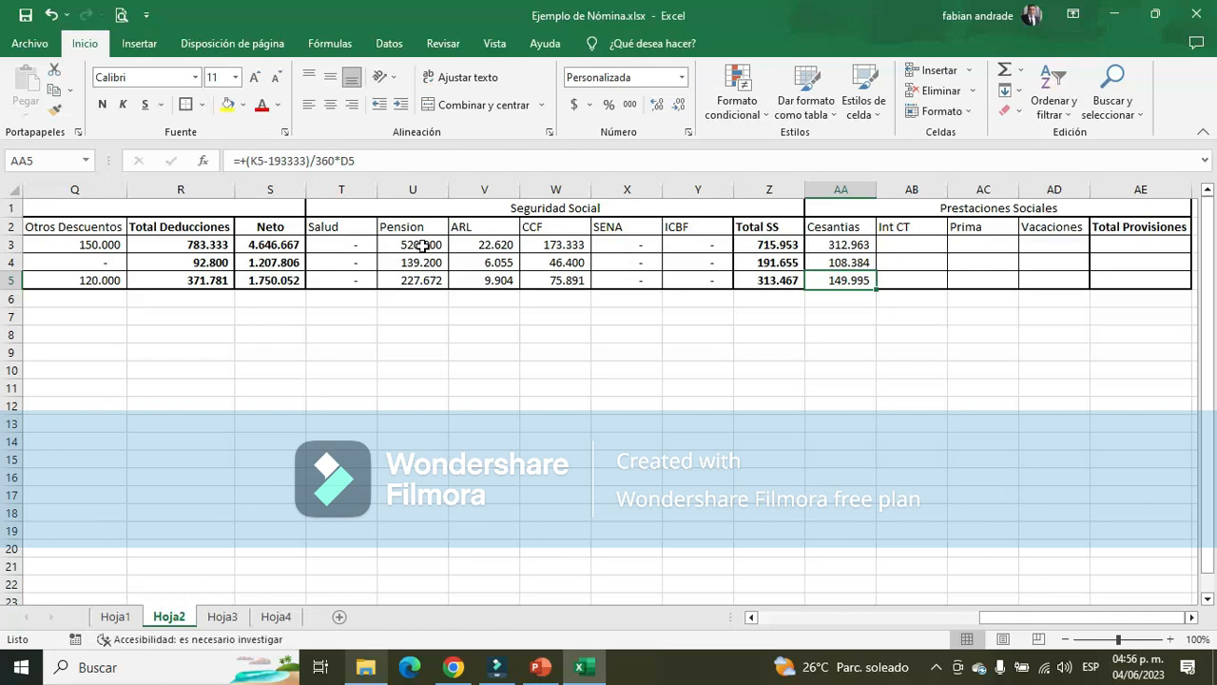
key(Up)
key(Up)
Check the Intereses a las Cesantías rate on PowerPoint's slide 7 and calculate the Administrador's Int CT in AB3 with +AA3*12%
key(Right)
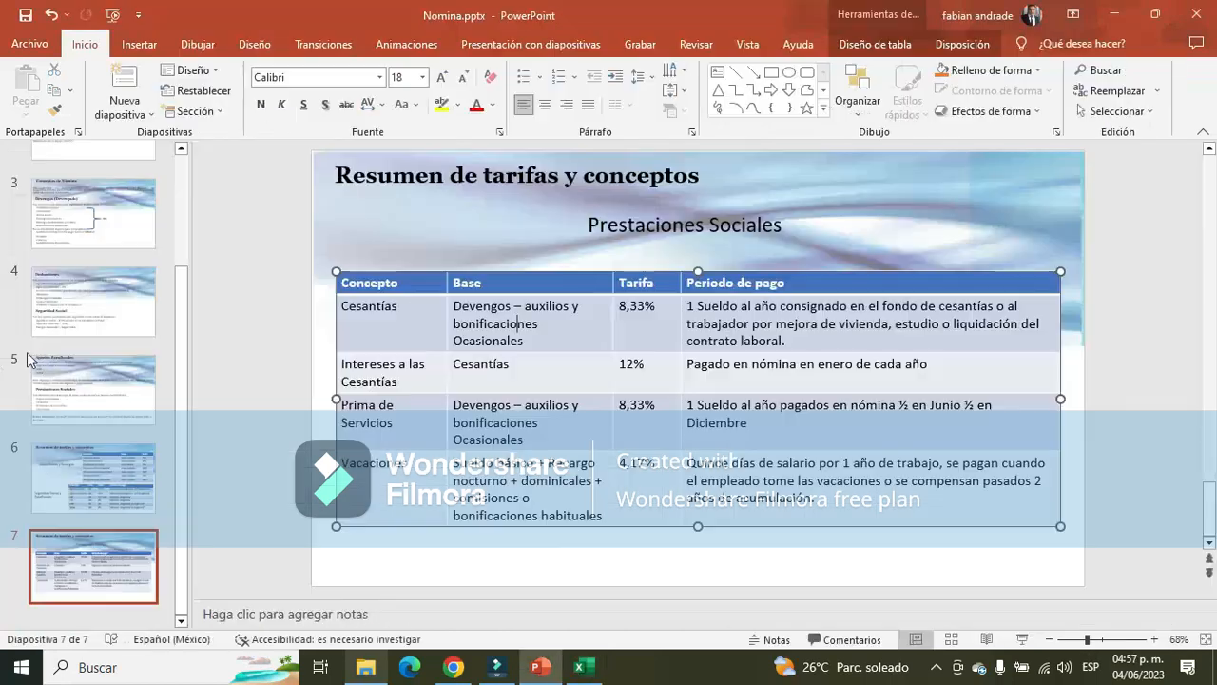
key(alt+Tab)
key(alt+Tab)
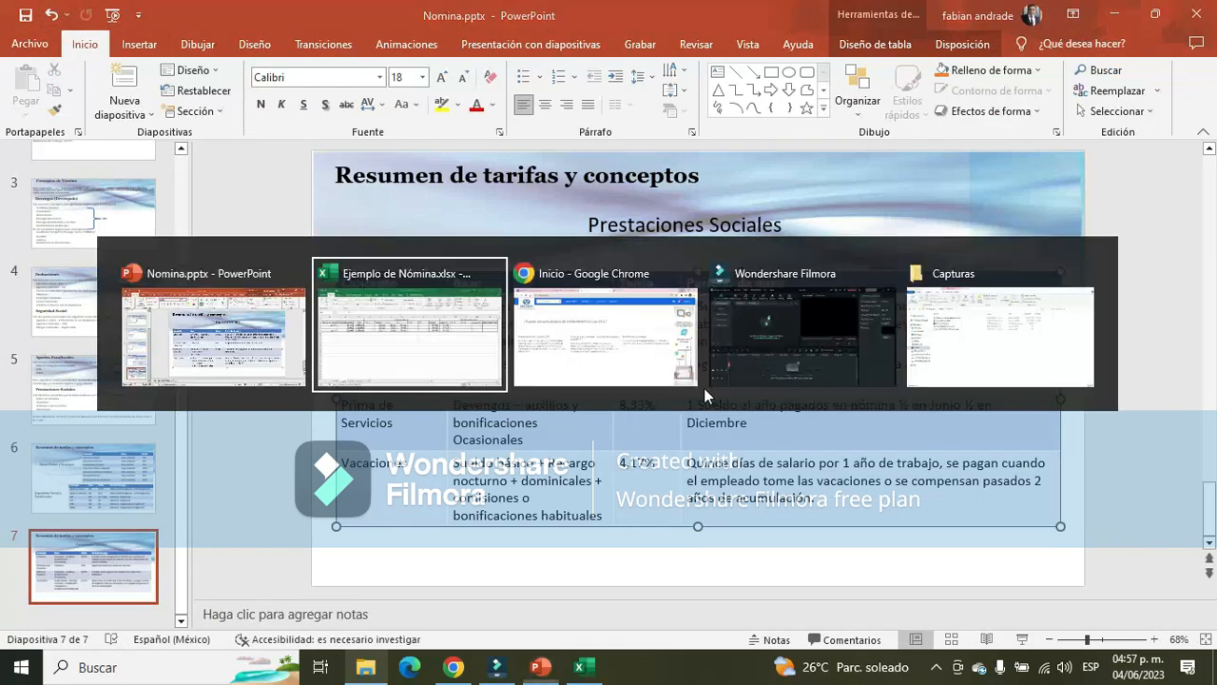
text(+)
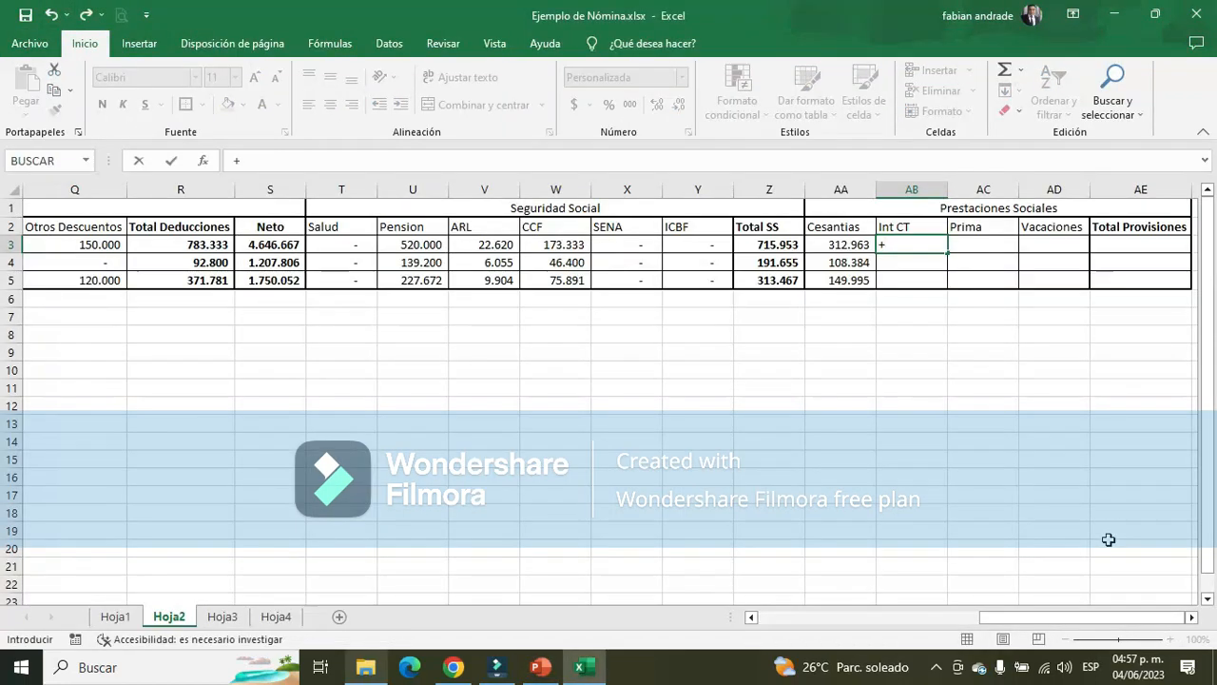
key(Left)
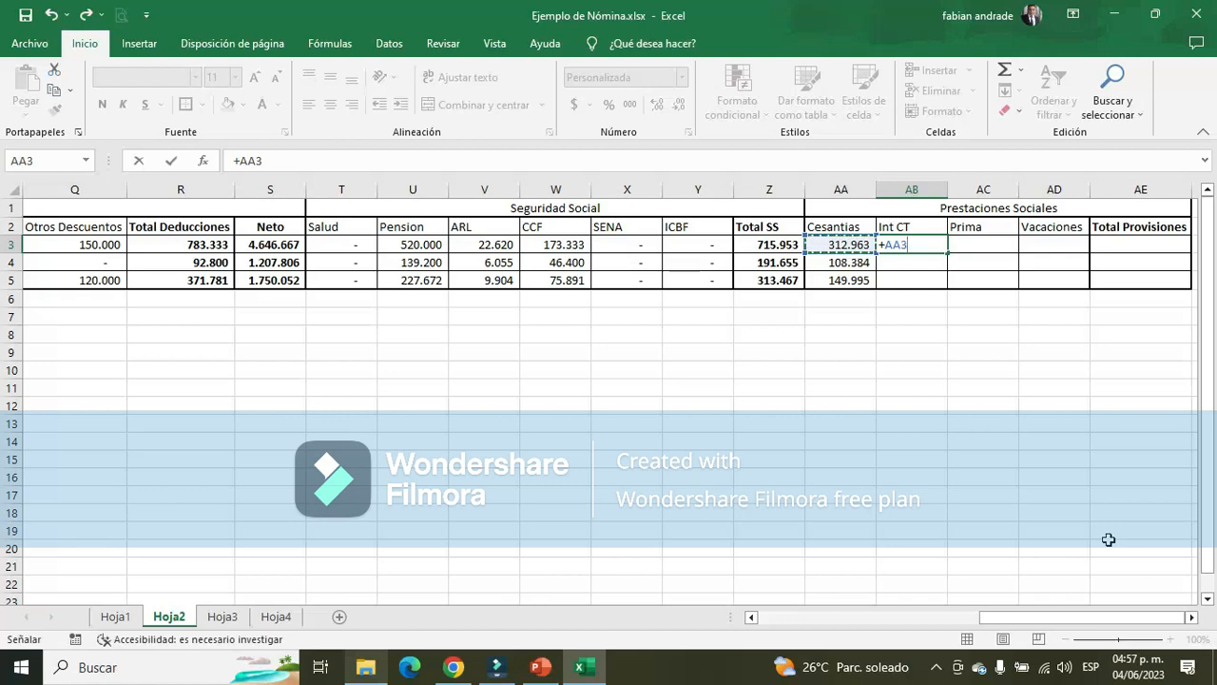
text(*12)
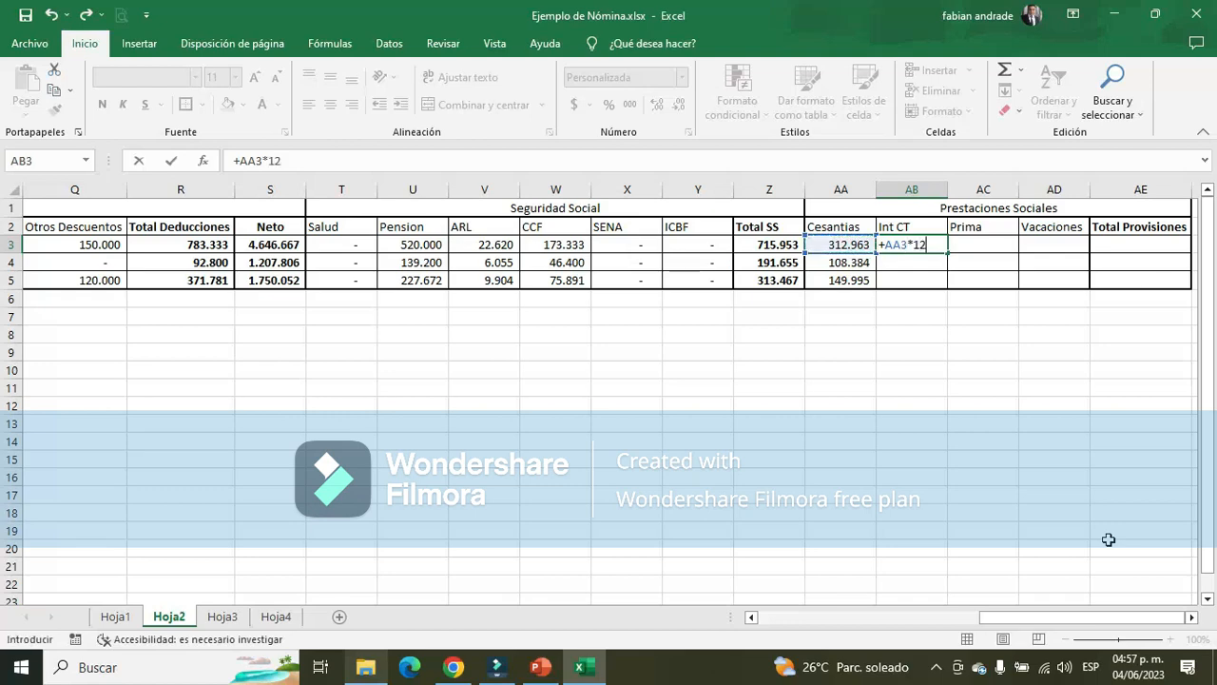
text(%)
key(ctrl+Return)
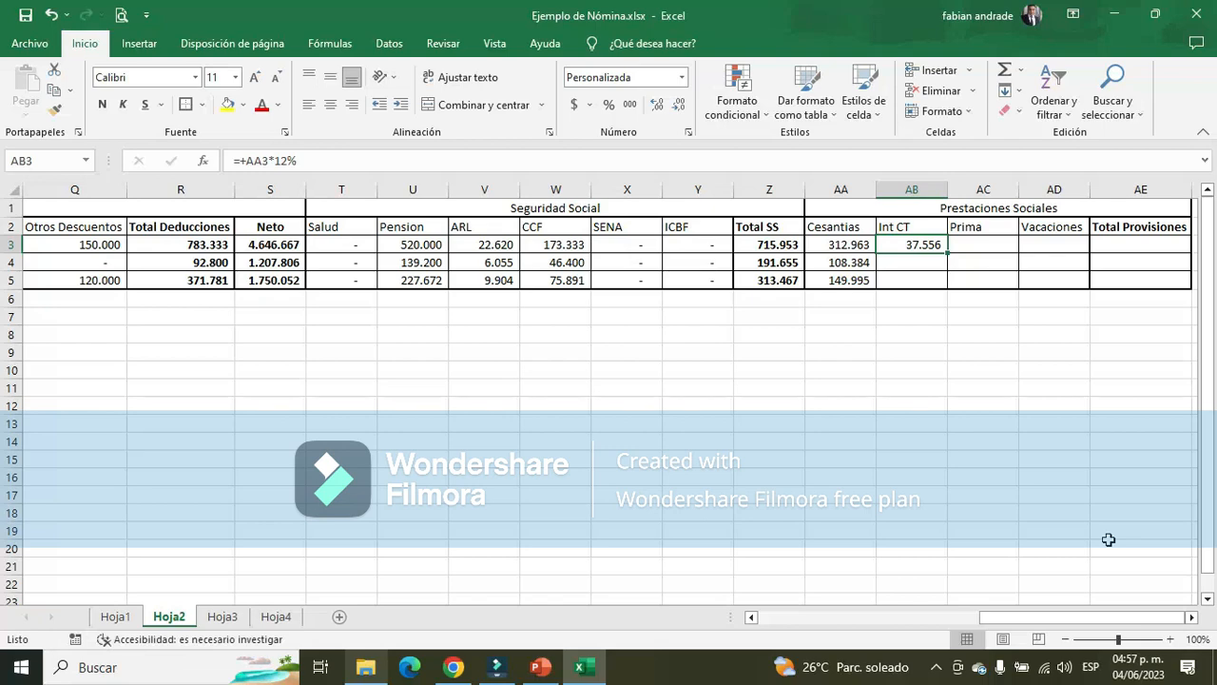
Recheck the Intereses a las Cesantías row on PowerPoint's slide 7 and change the Administrador's Int CT formula in AB3 to =(AA3*12%)/360*D3
key(Up)
key(Down)
key(alt+Tab)
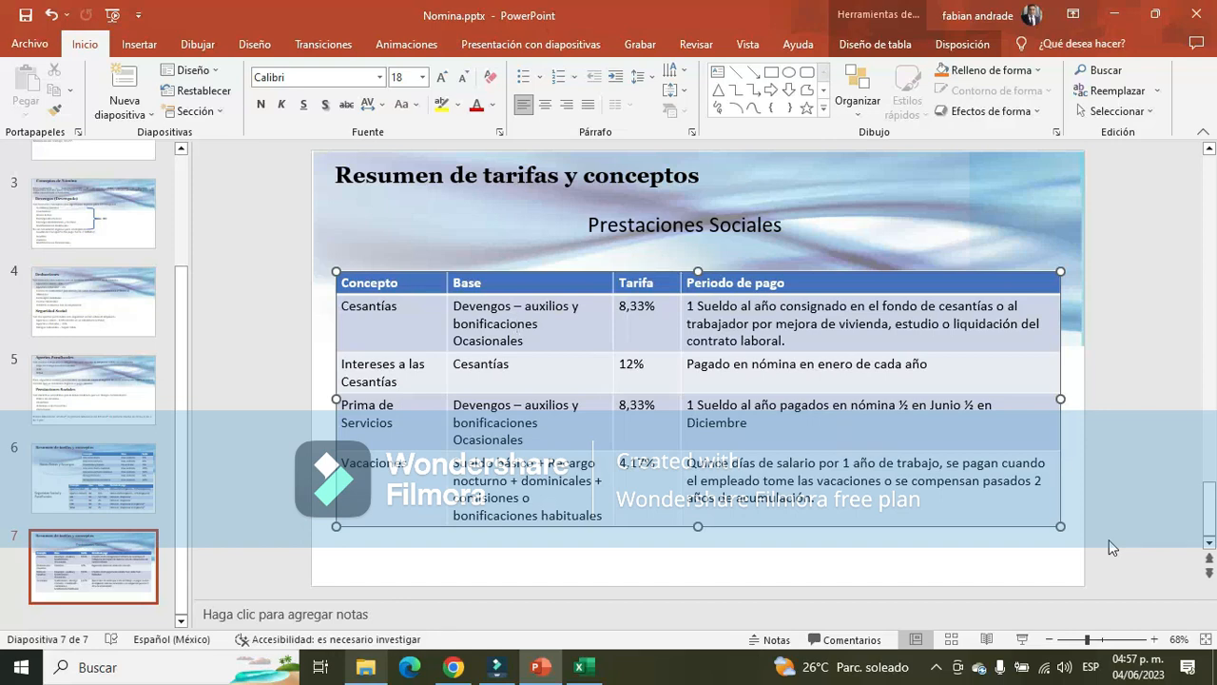
key(alt+Tab)
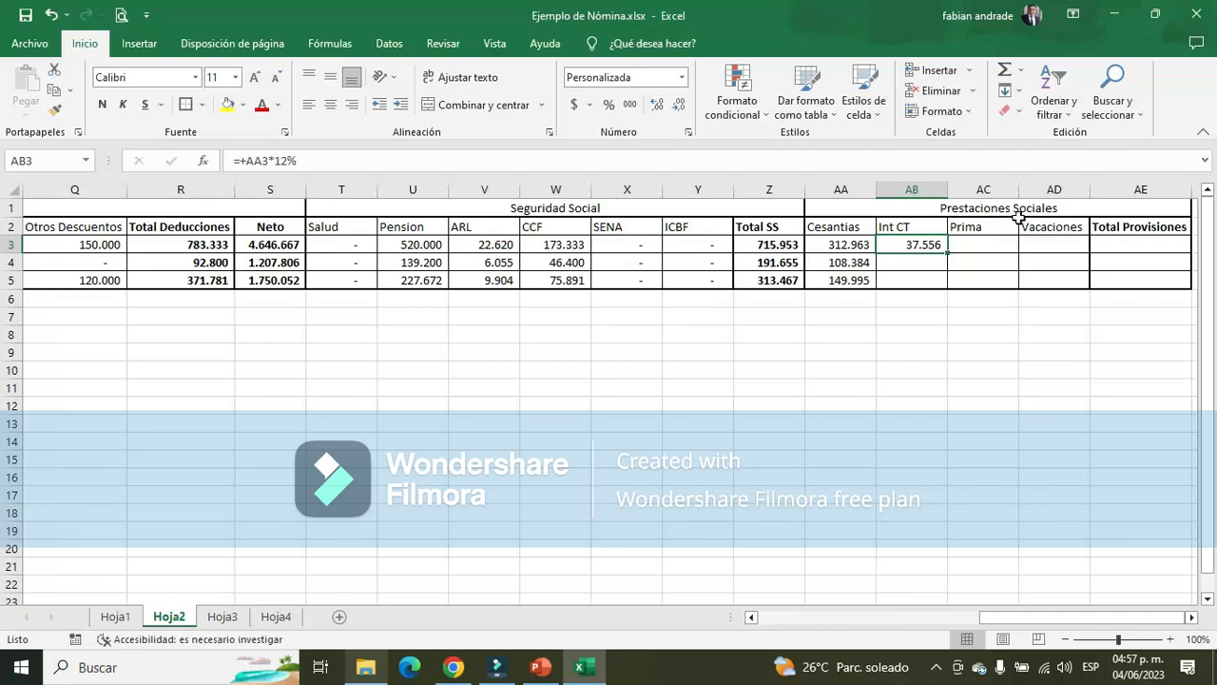
double_click(923, 246)
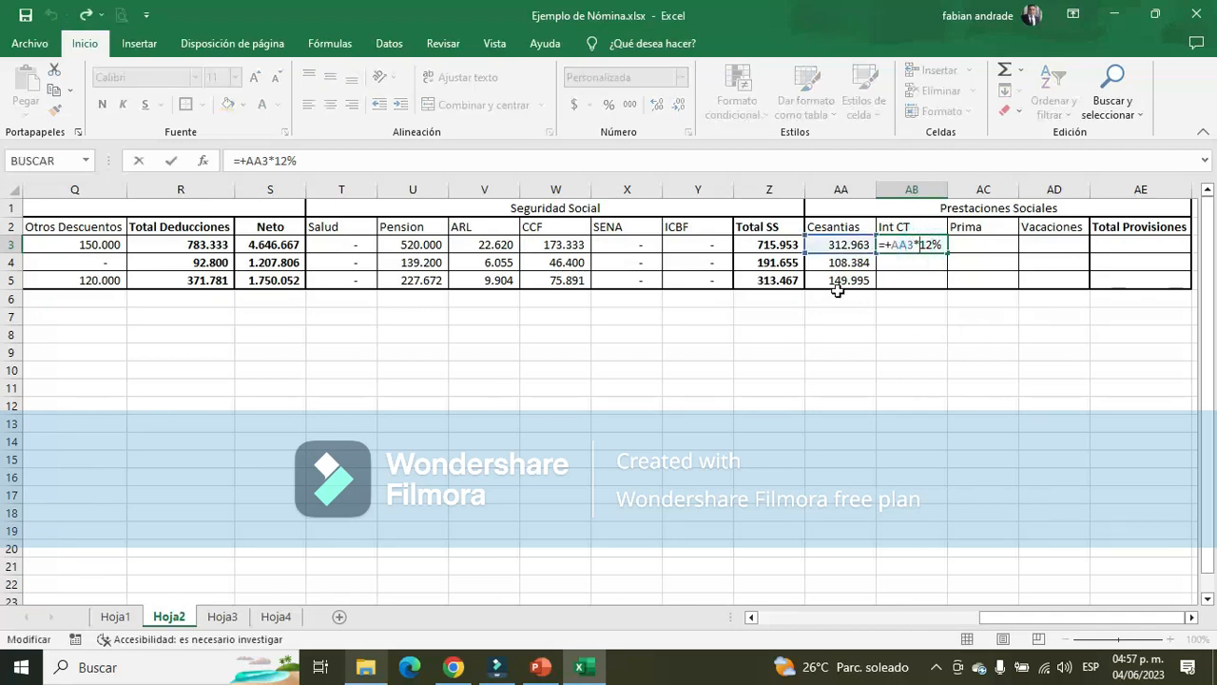
click(171, 161)
click(243, 160)
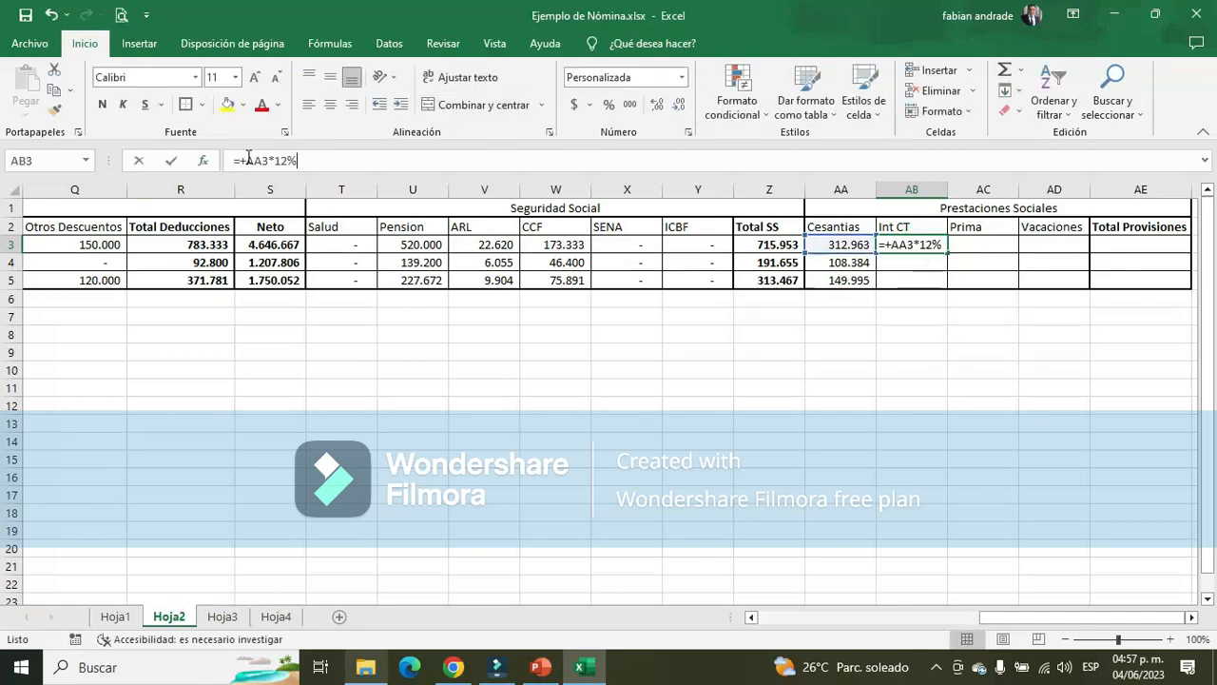
key(BackSpace)
text(()
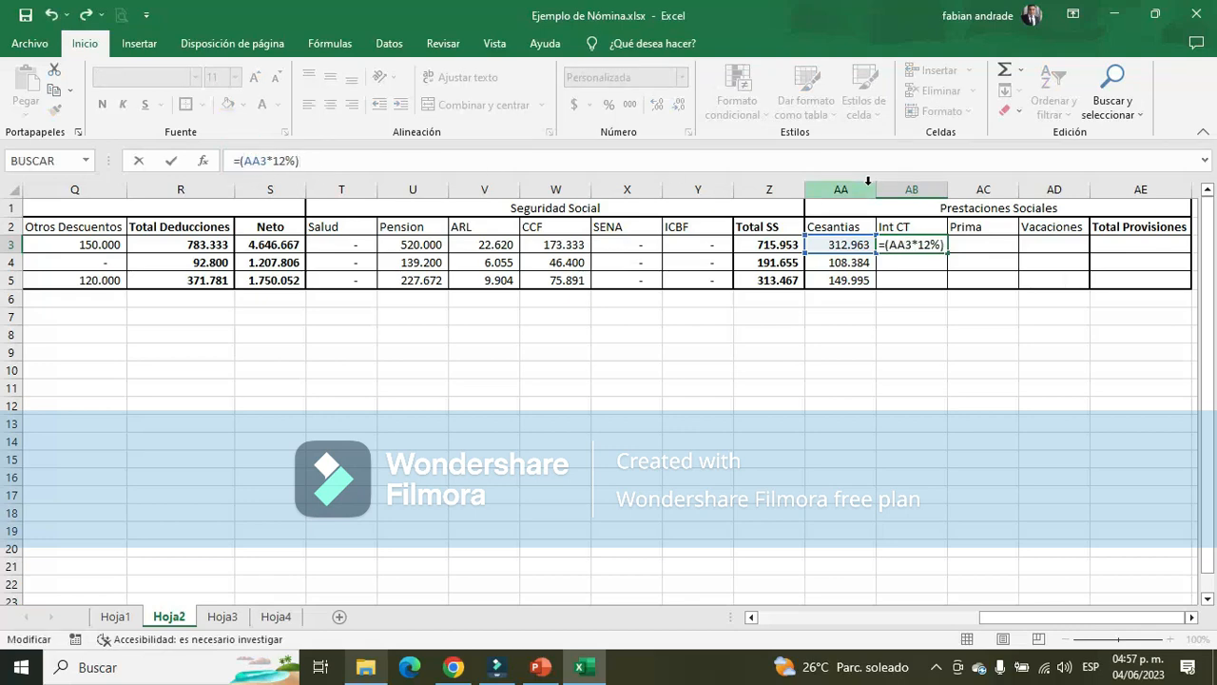
text()/360*)
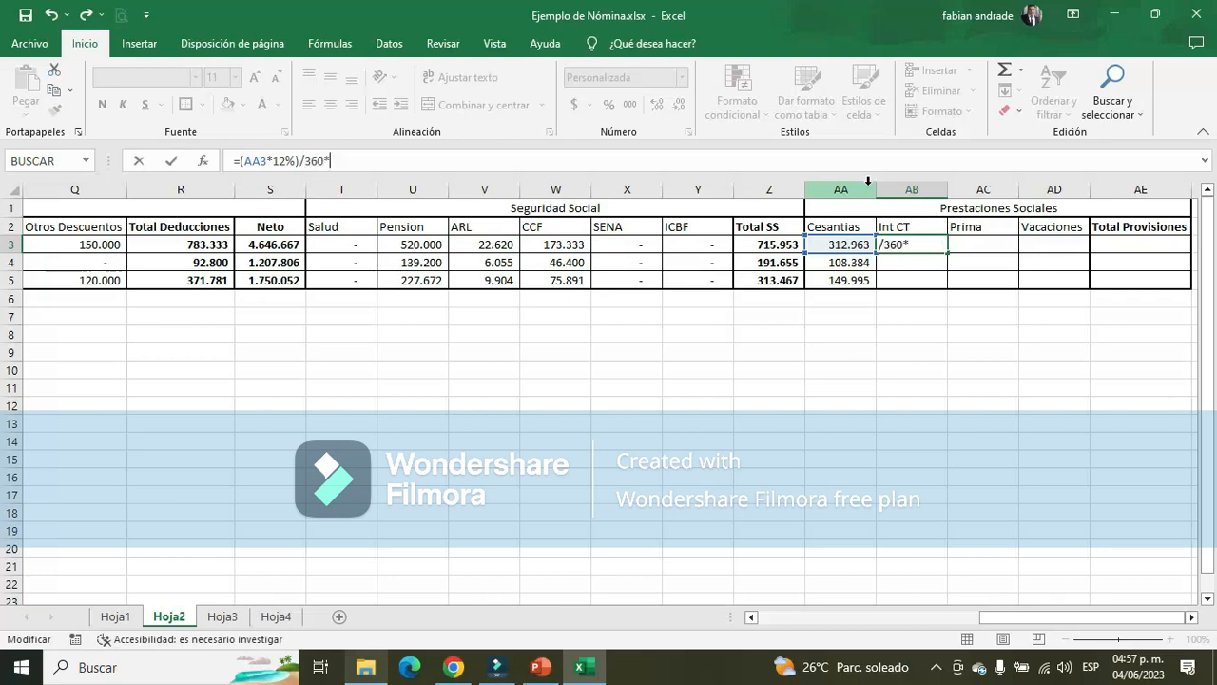
drag(1086, 617, 748, 628)
text(*)
click(233, 244)
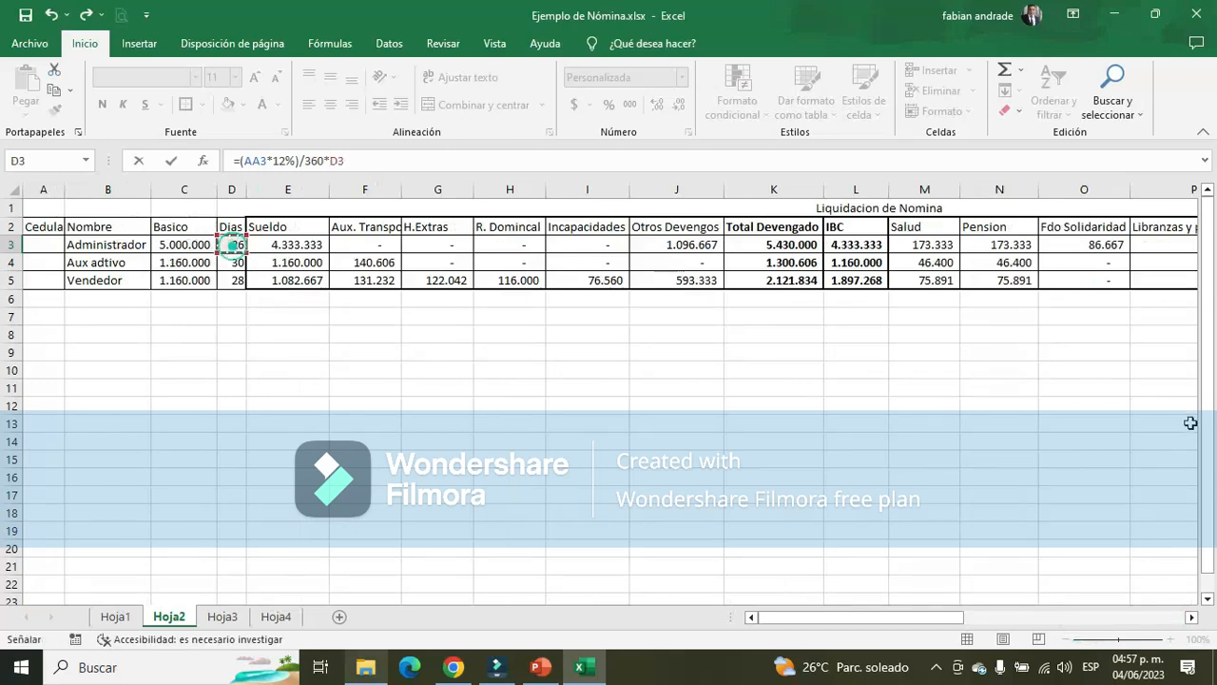
key(Tab)
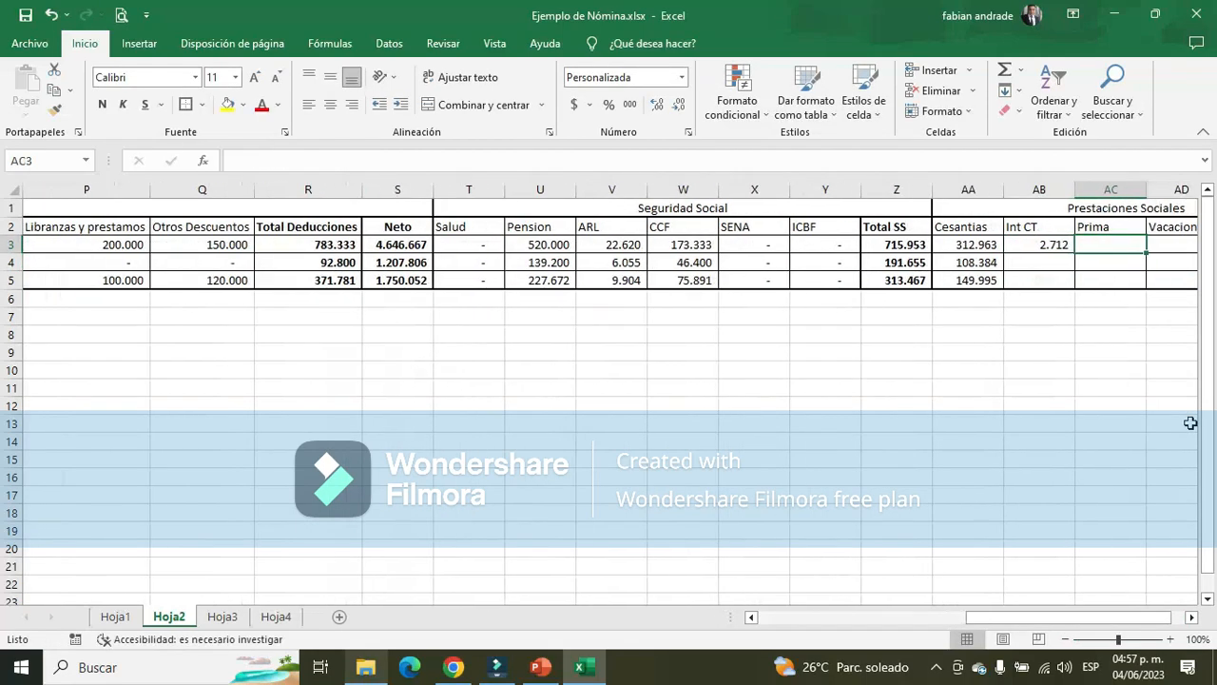
Compare the Administrador's Int CT and Cesantias formulas in AB3 and AA3 with the Dias value in D3
key(Left)
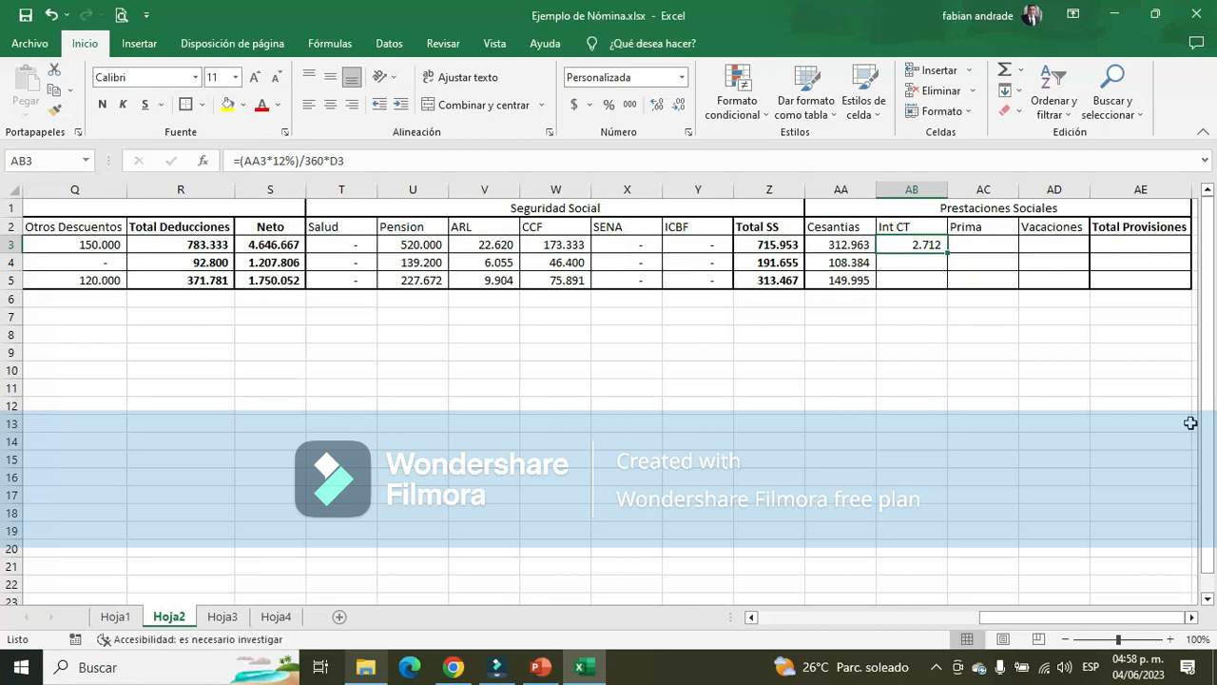
key(Left)
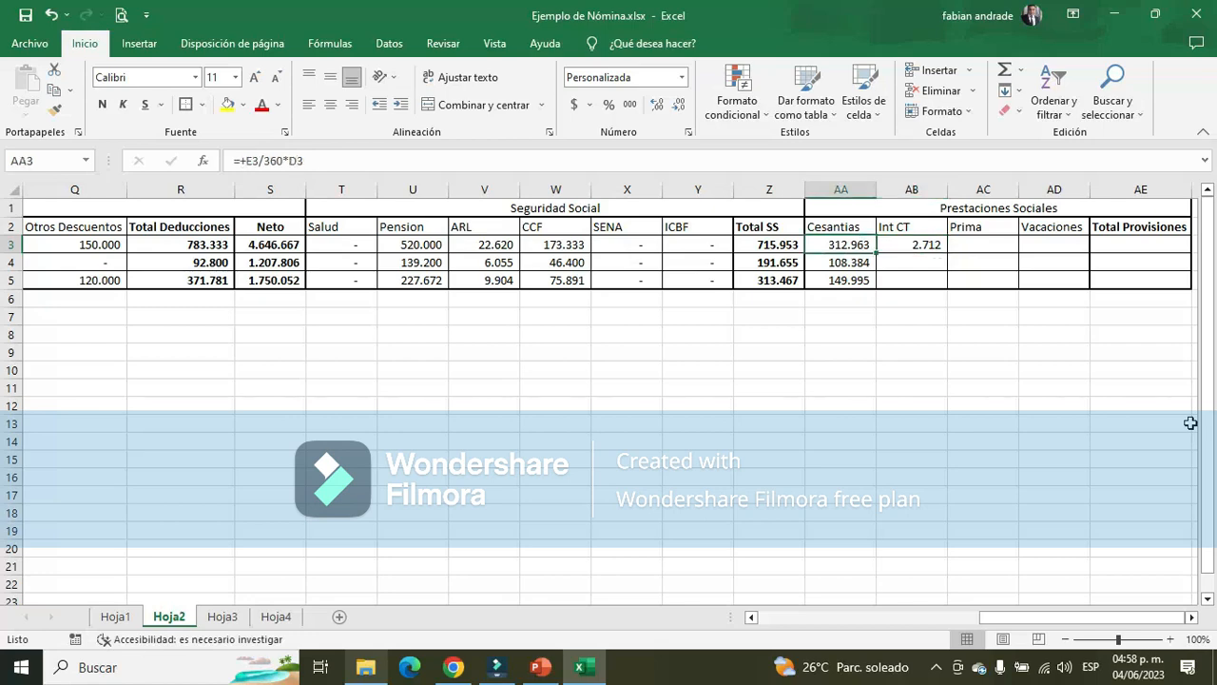
key(Right)
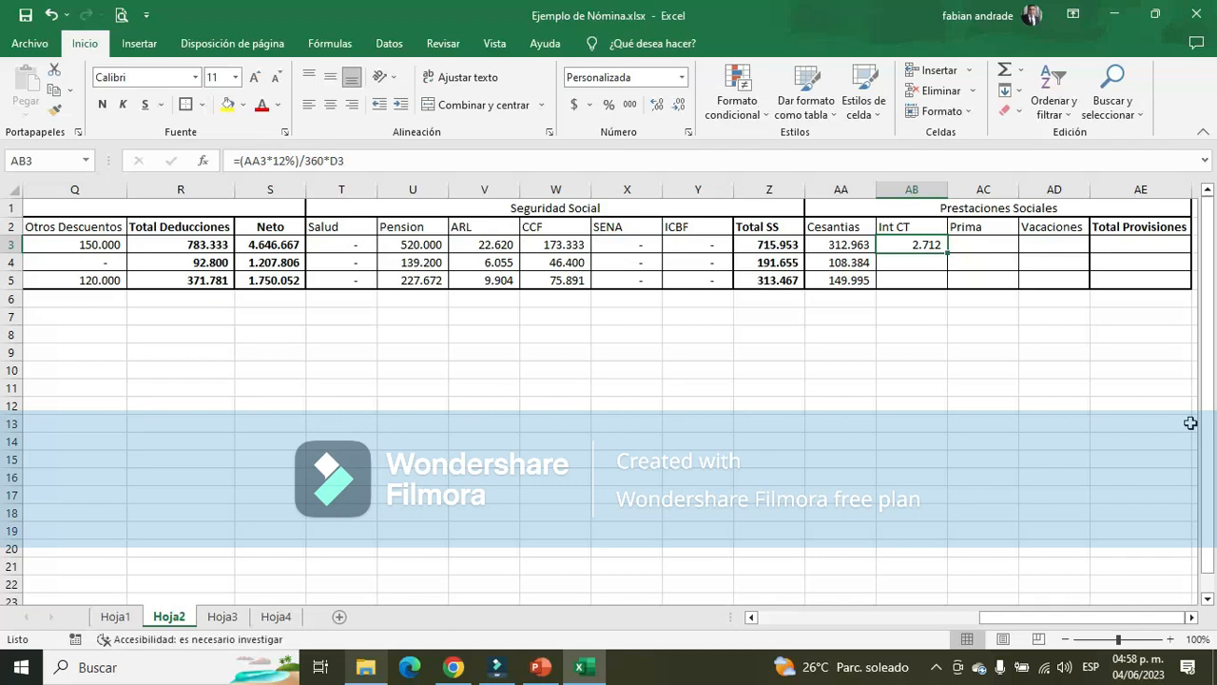
key(Left)
key(Left)
key(Left)
key(Left)
key(Left)
key(Left)
key(Left)
key(Left)
key(Left)
key(Left)
key(Left)
key(Left)
key(Left)
key(Left)
key(Left)
key(Left)
key(Left)
key(Left)
key(Left)
key(Left)
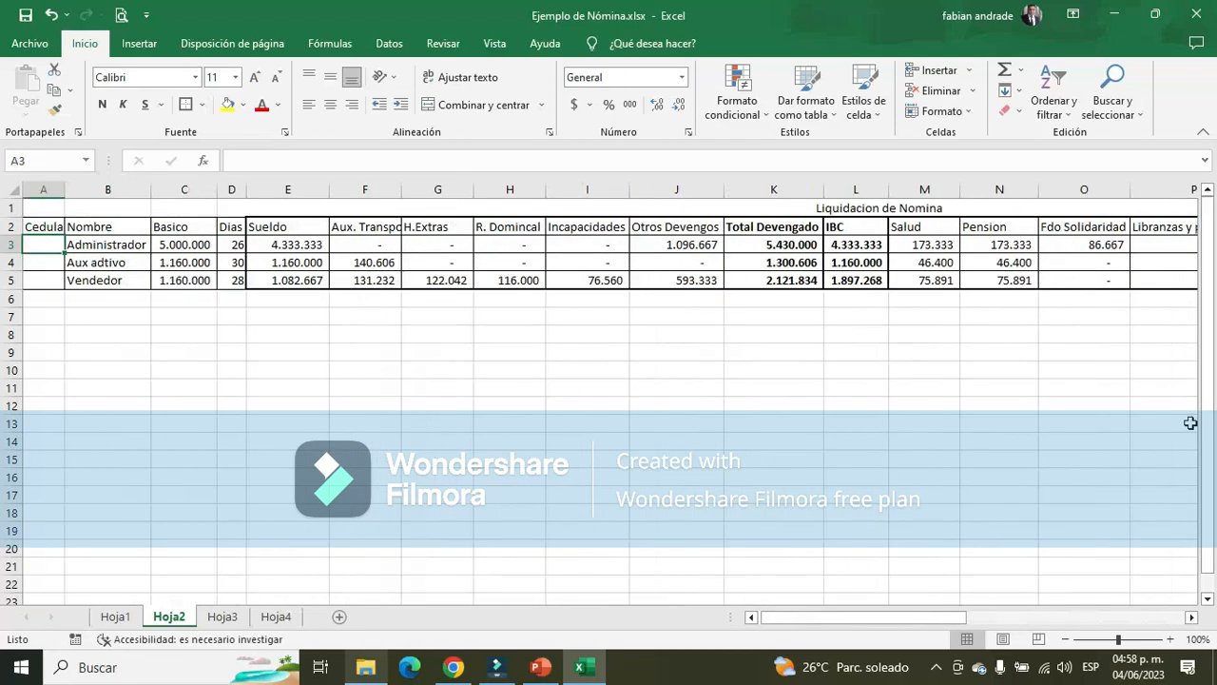
key(Right)
key(Right)
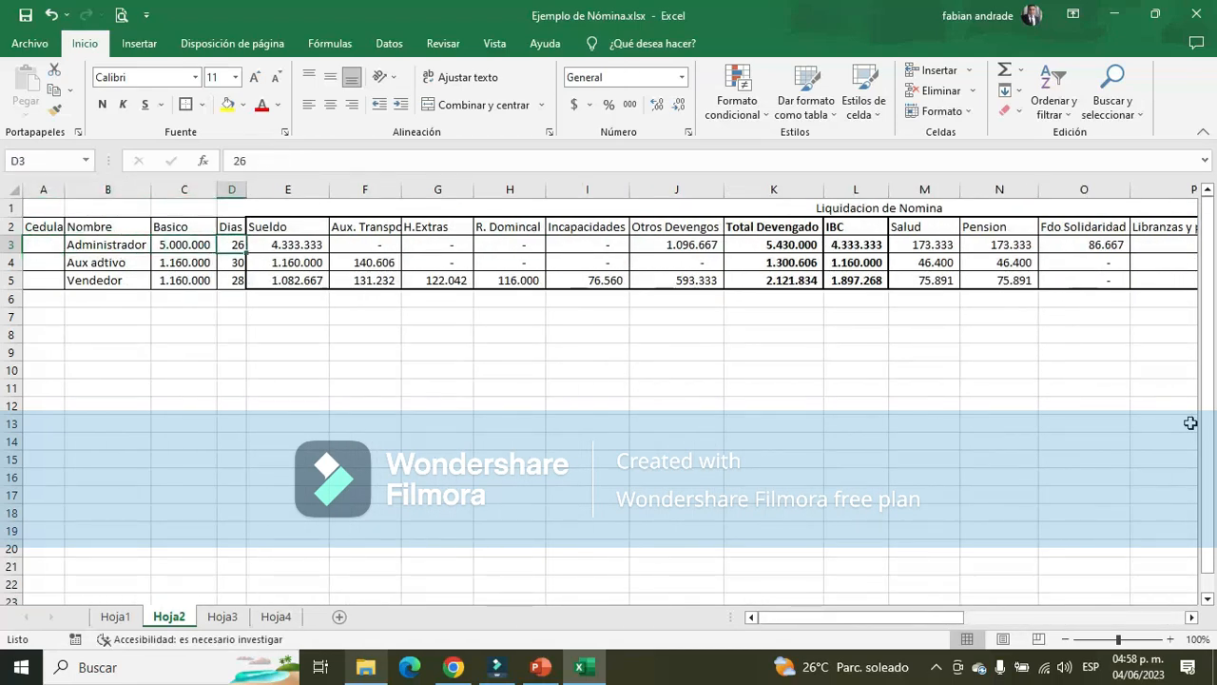
key(Right)
key(Right)
key(Right)
key(Right)
key(Right)
key(Right)
key(Right)
key(Right)
key(Right)
key(Right)
key(Right)
key(Right)
key(Right)
key(Right)
key(Right)
key(Right)
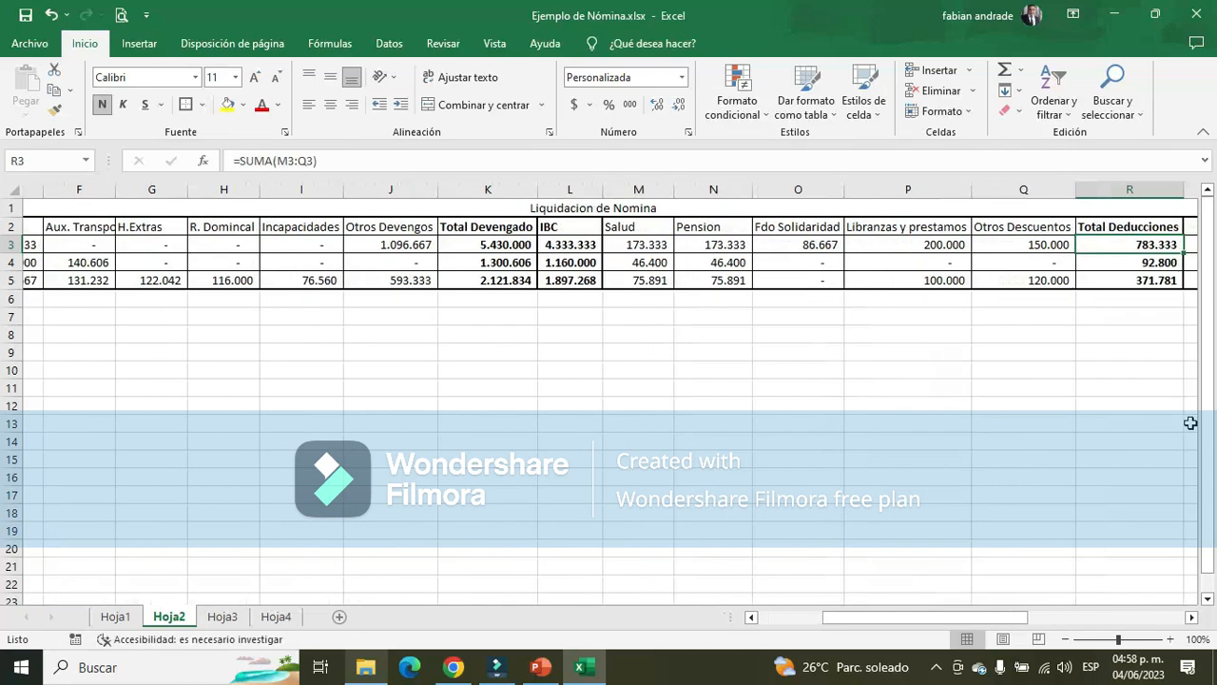
key(Right)
key(Right)
key(Right)
key(Right)
key(Right)
key(Right)
key(Right)
key(Right)
key(Right)
key(Right)
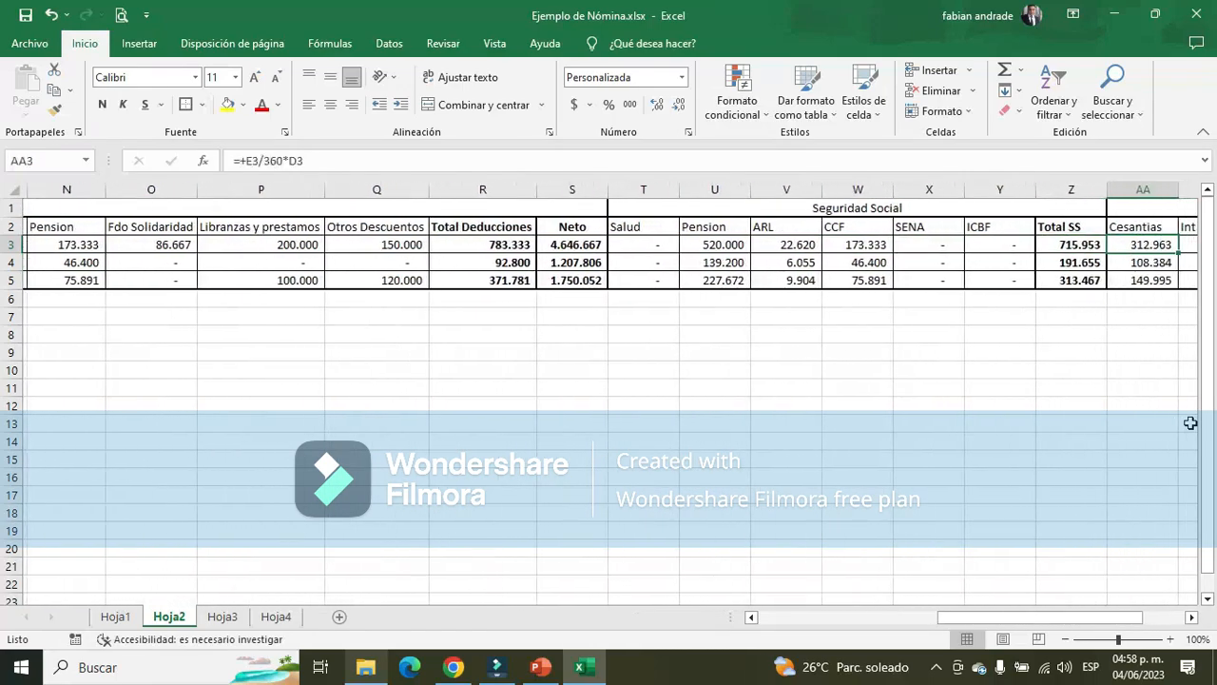
key(Right)
key(Right)
Review the Cesantias formulas of the three employees in AA3 to AA5 of Hoja2
key(Left)
key(Left)
key(Left)
key(Left)
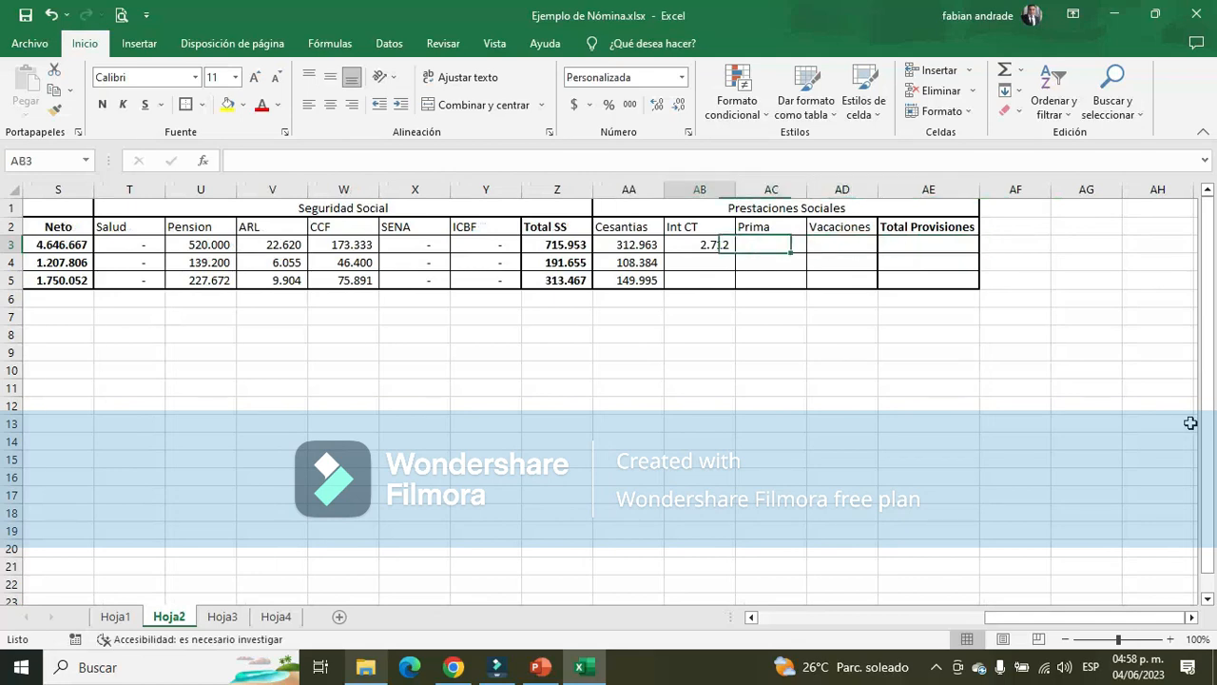
key(Down)
key(Left)
key(Up)
key(Down)
key(Down)
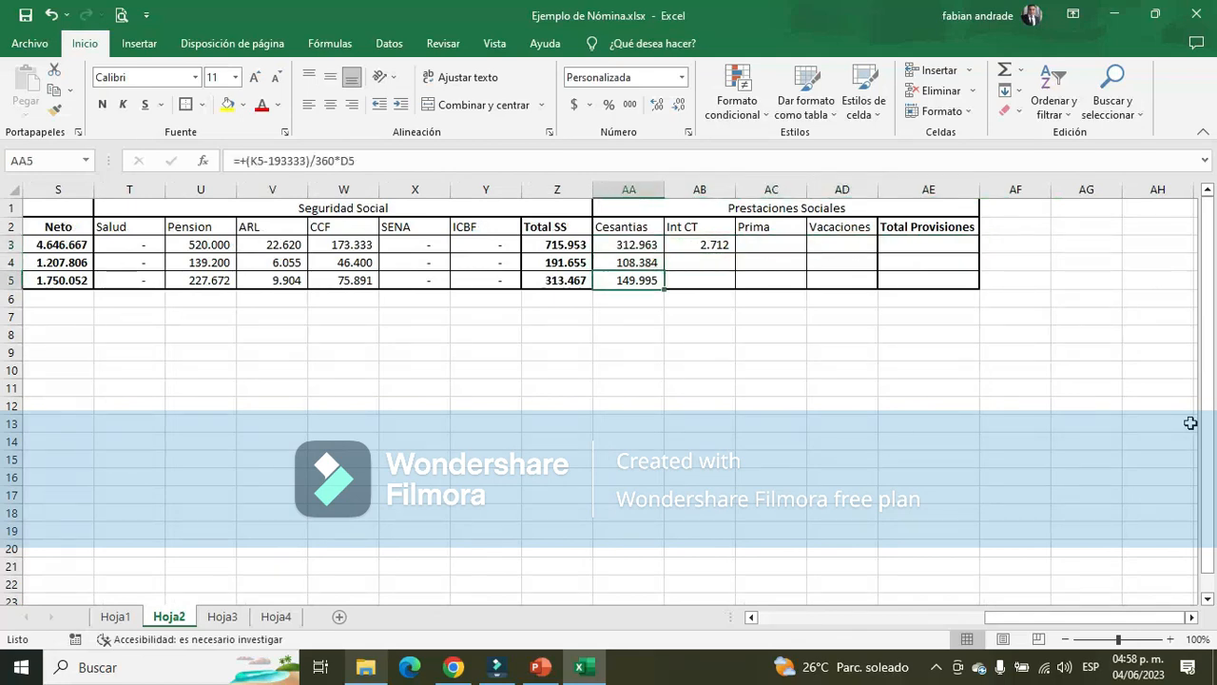
Copy the Int CT formula from AB3 to AB4:AB5 for Aux adtivo and Vendedor and check the copied formulas
key(Right)
key(Up)
key(Up)
key(ctrl+c)
key(Down)
key(Down)
key(shift+Up)
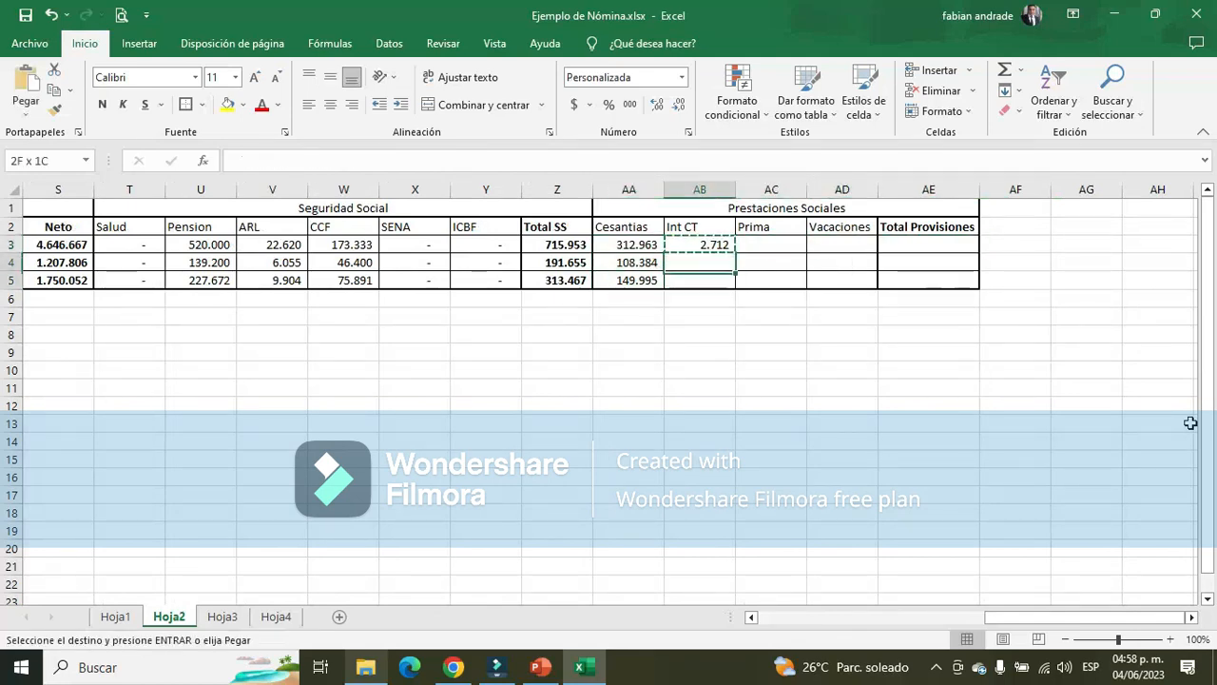
key(Return)
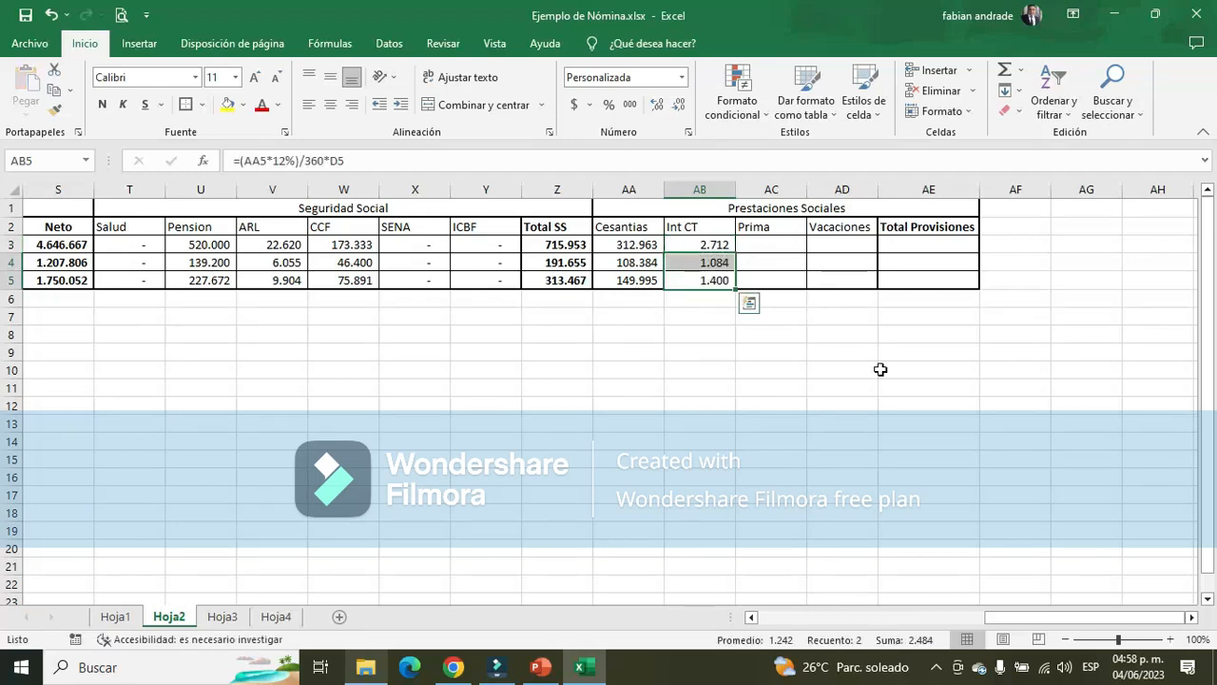
click(756, 261)
click(712, 280)
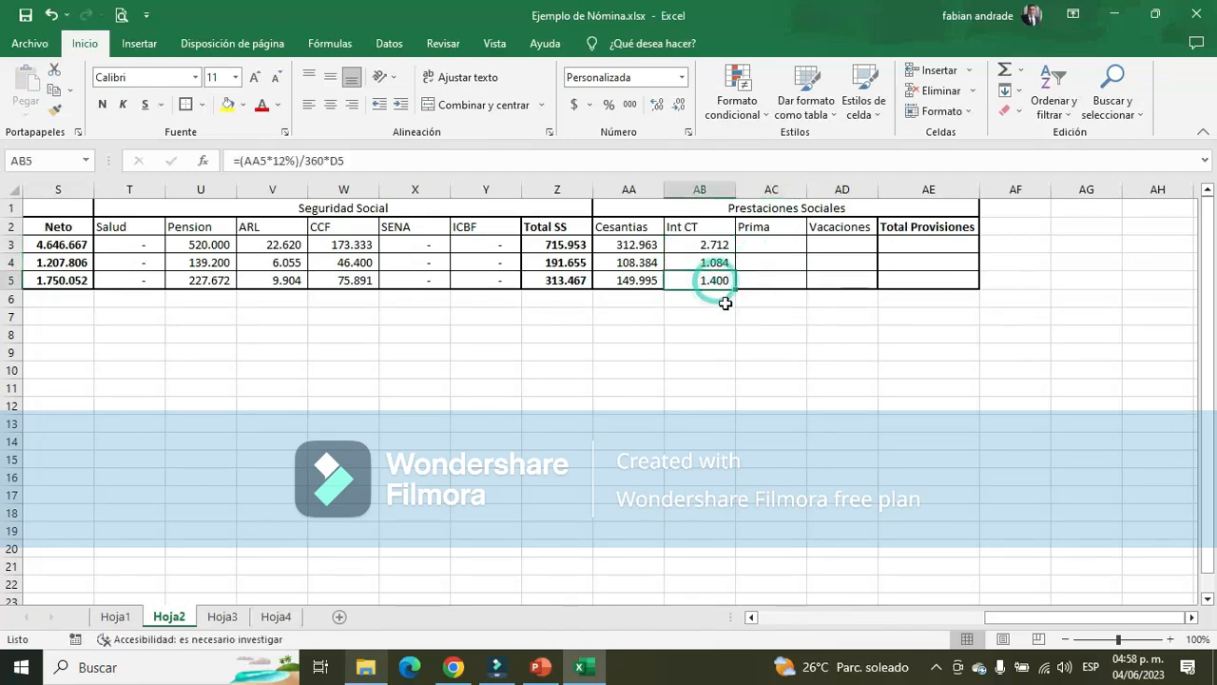
click(708, 263)
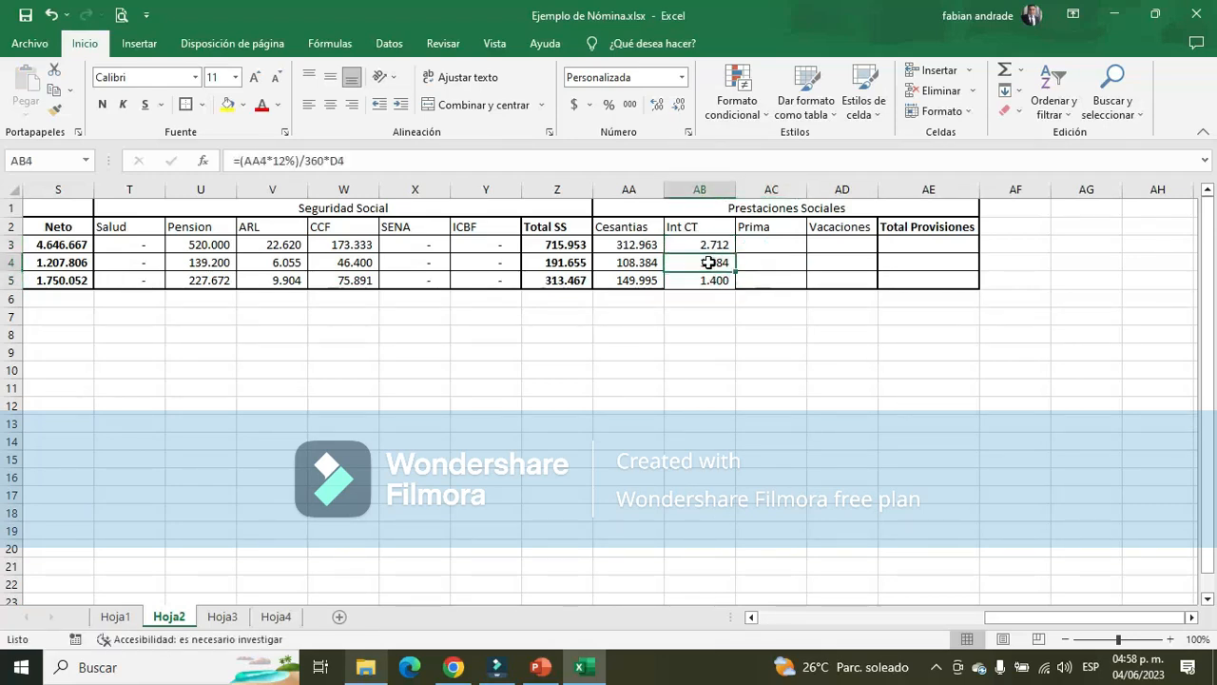
click(714, 282)
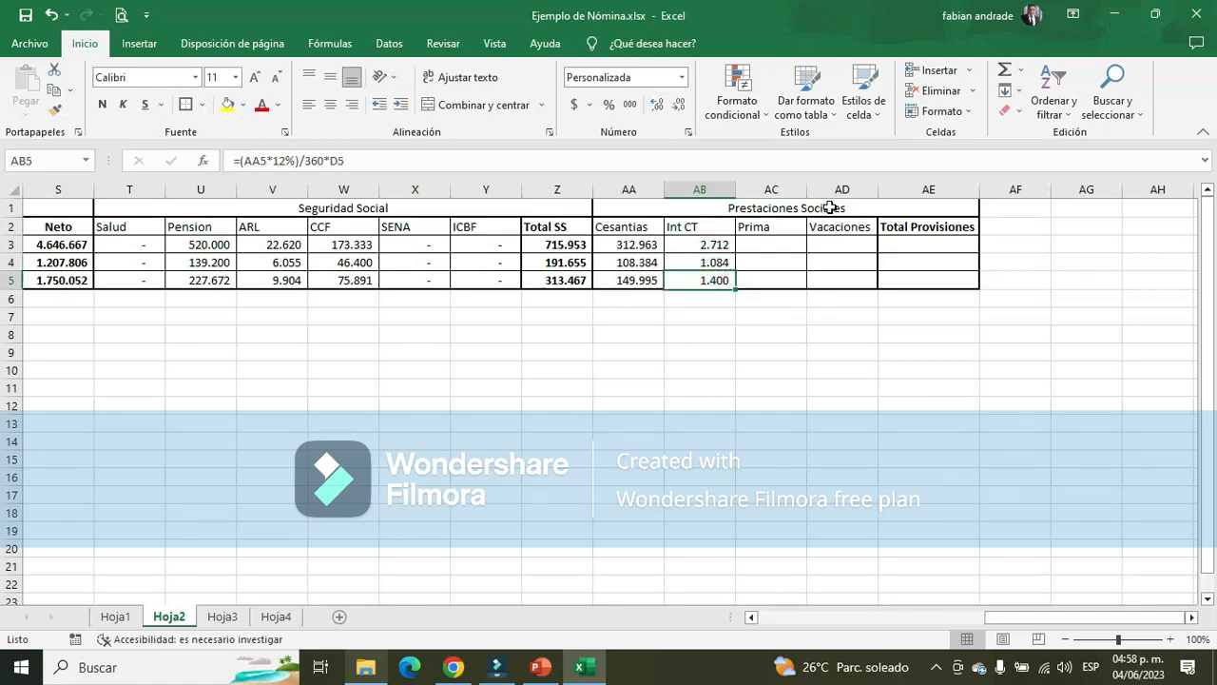
Check the Prima de Servicios base and rate on PowerPoint's slide 7 and set the Administrador's Prima in AC3 to +AA3
click(775, 243)
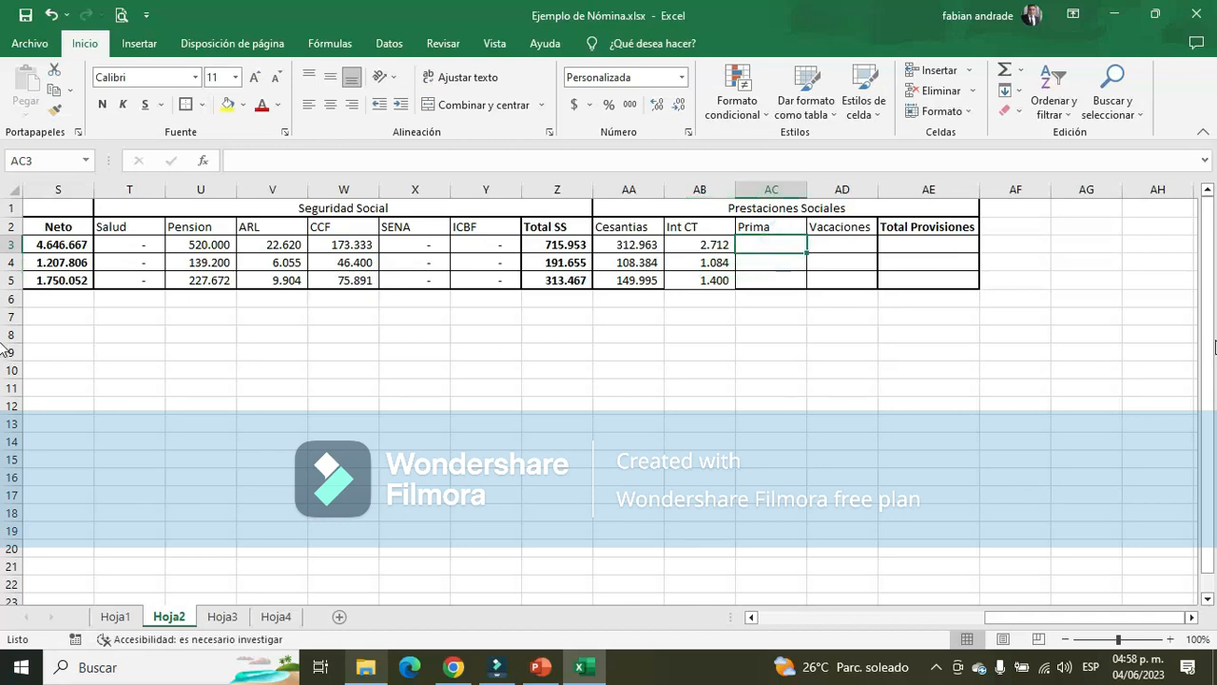
key(alt+Tab)
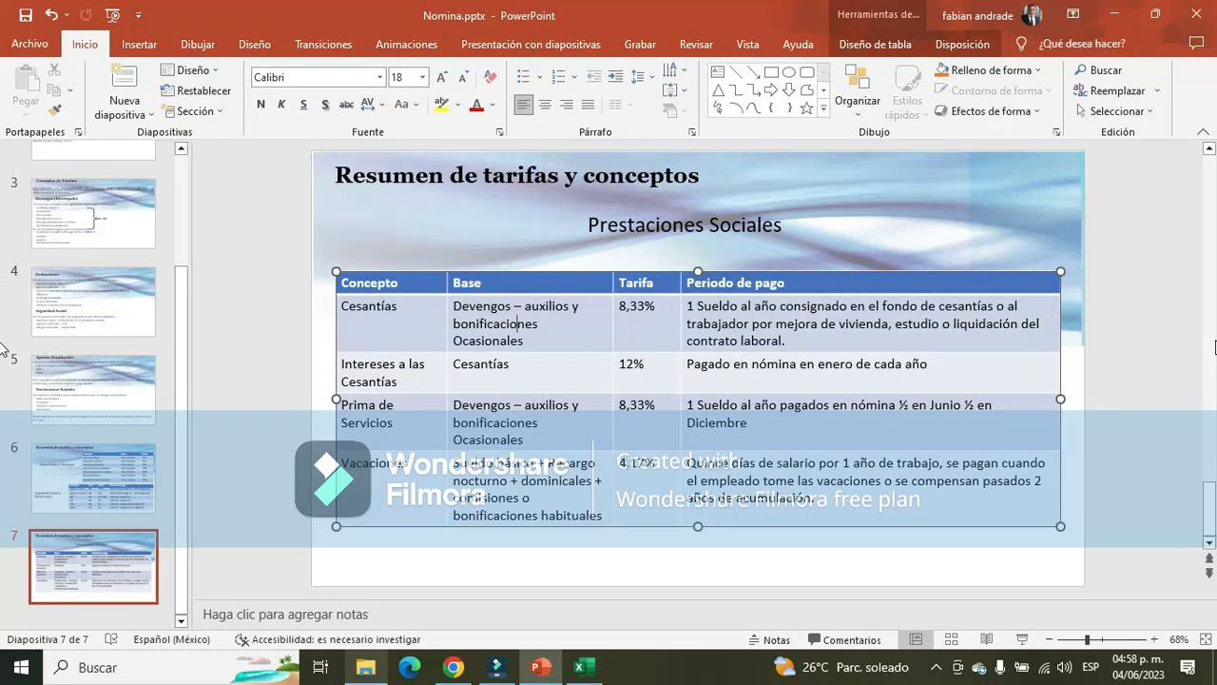
key(alt+Tab)
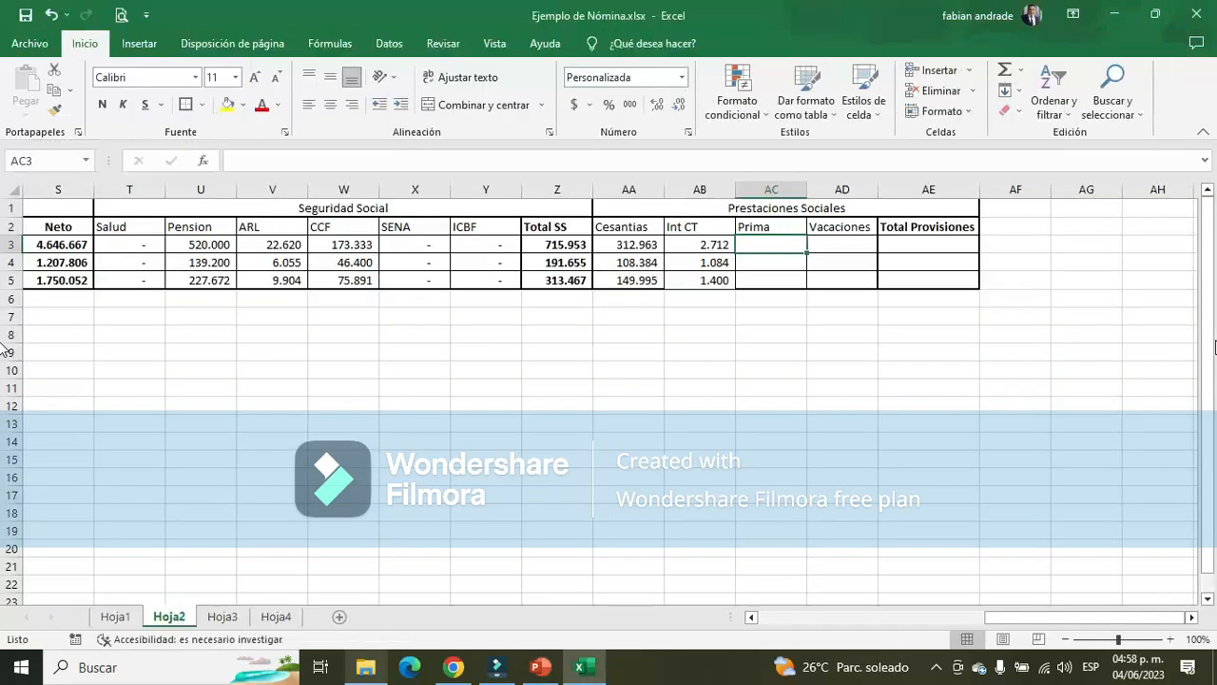
text(+)
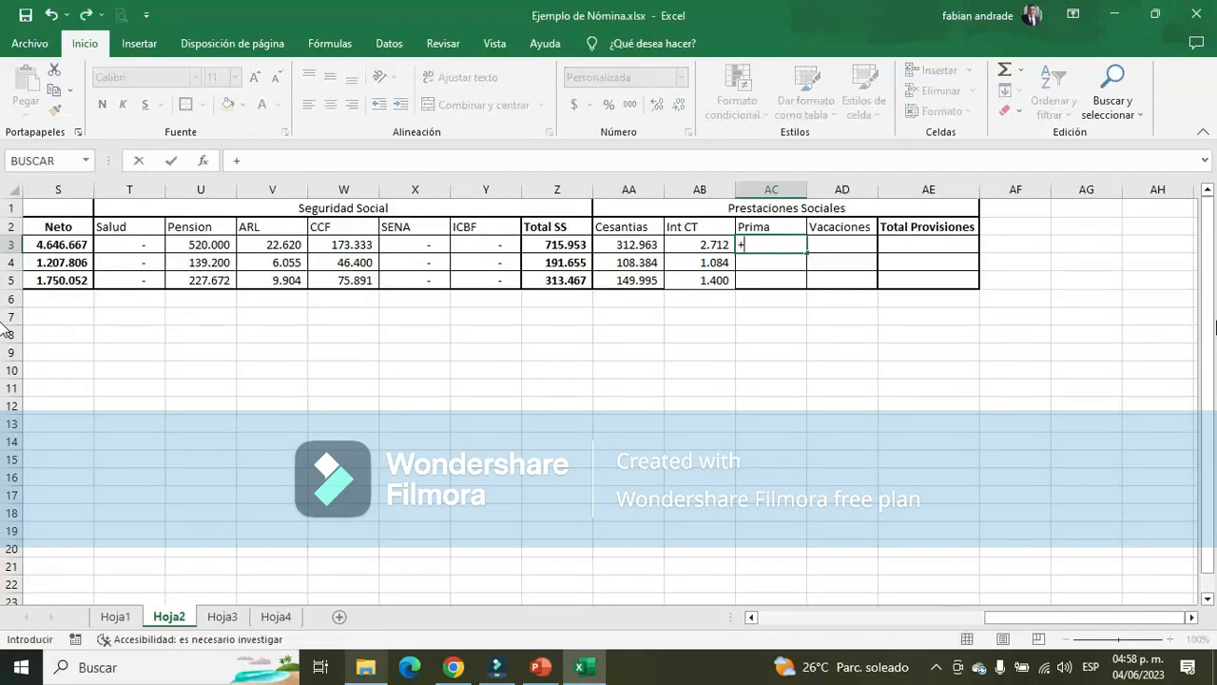
key(Left)
key(Left)
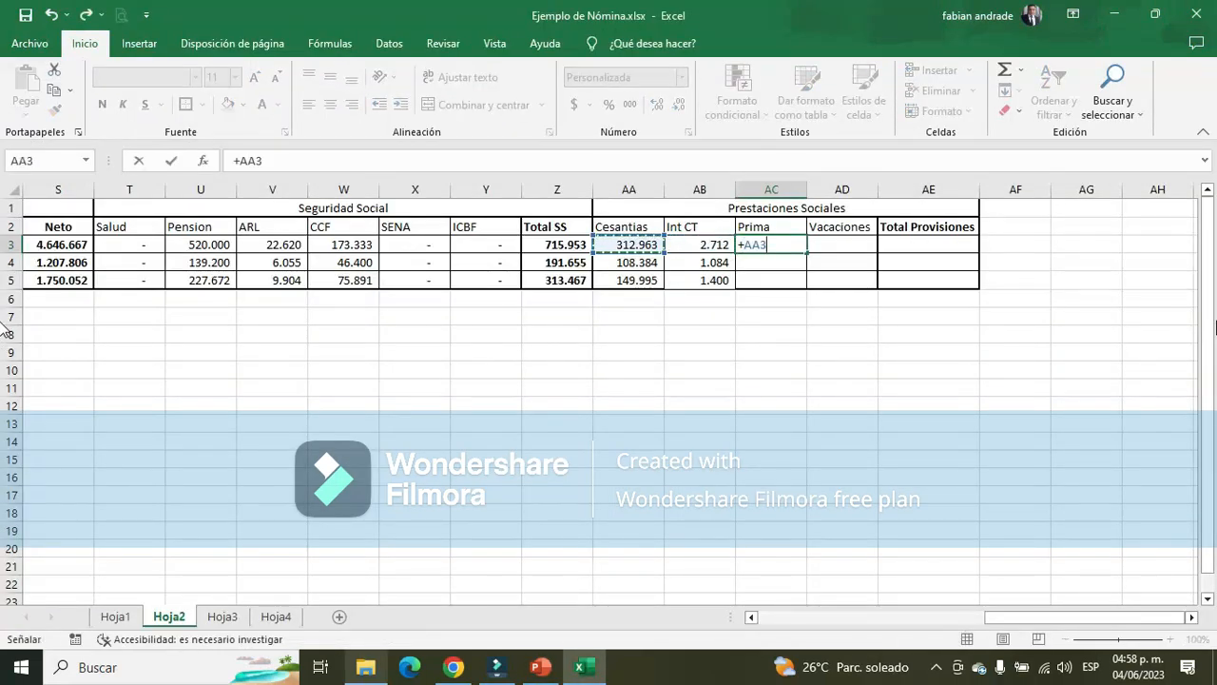
key(Return)
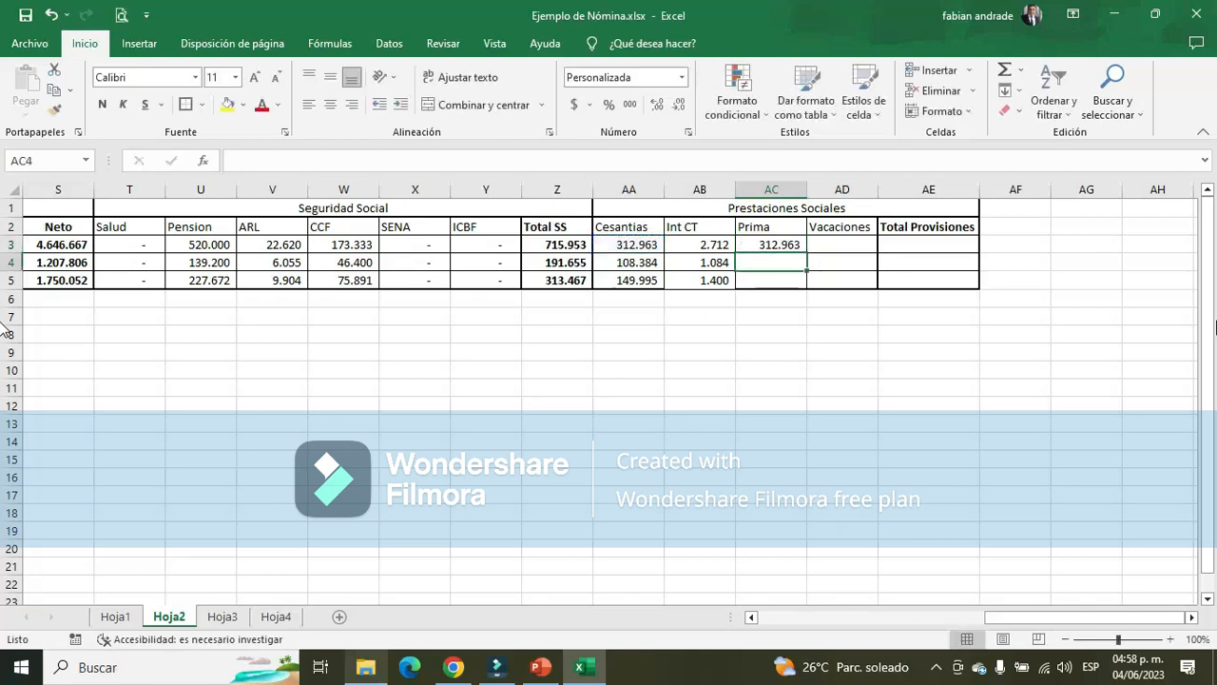
Copy the Prima formula from AC3 to AC4:AC5 for Aux adtivo and Vendedor
key(Up)
key(ctrl+c)
key(Down)
key(shift+Down)
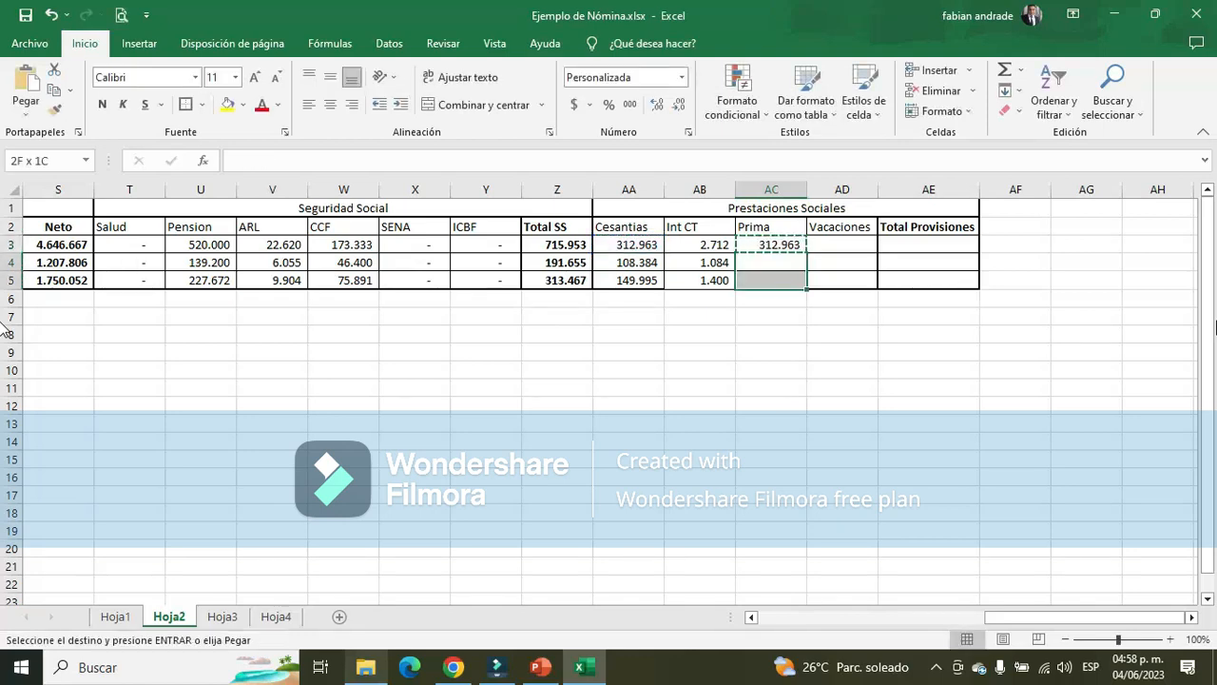
key(Return)
Go to the Administrador's Vacaciones cell AD3 and check the Vacaciones base and rate on PowerPoint's slide 7
key(Right)
key(Up)
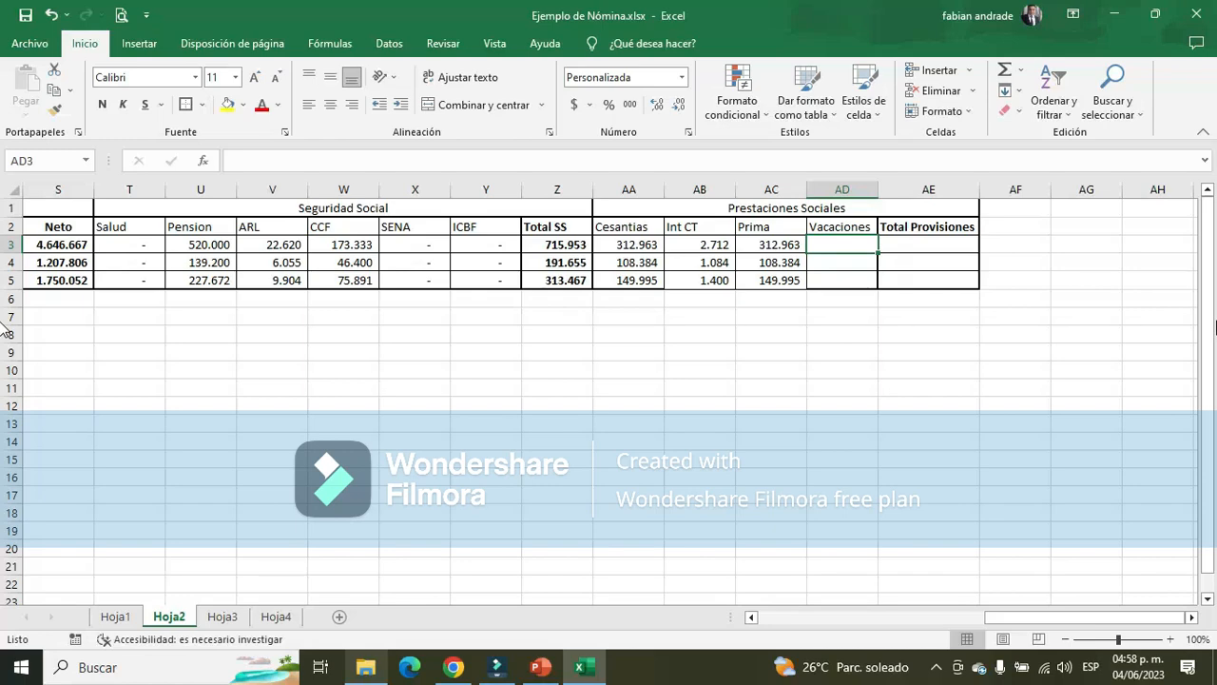
key(alt+Tab)
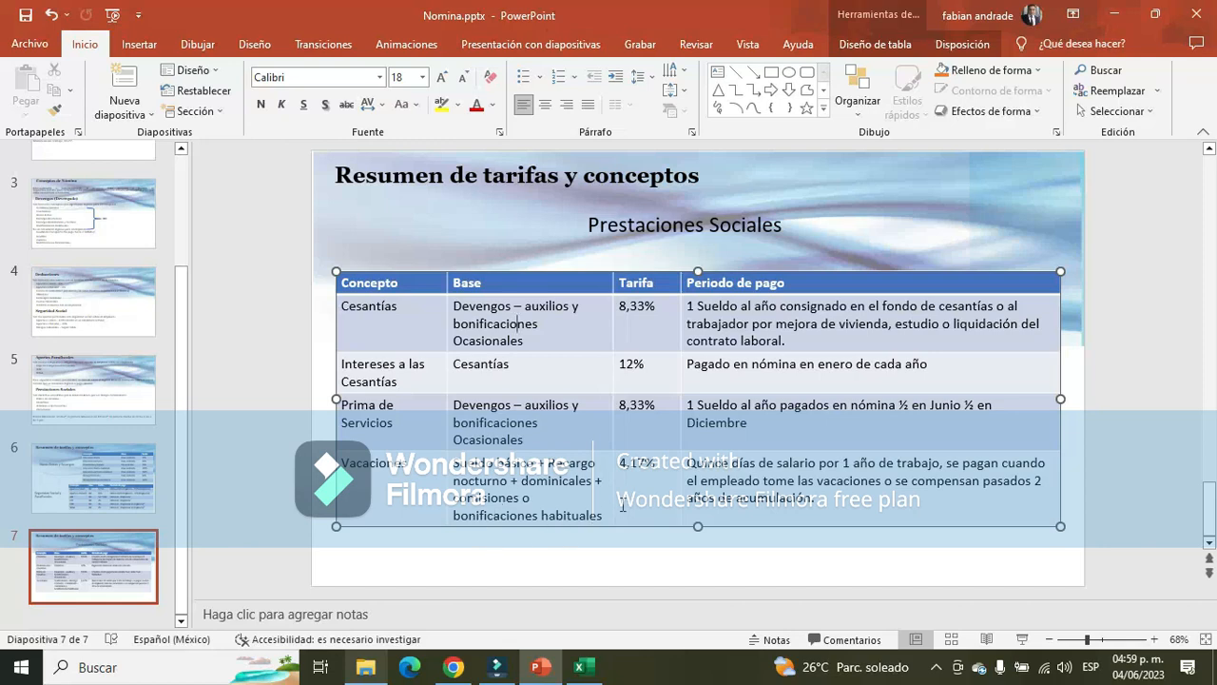
key(alt+Tab)
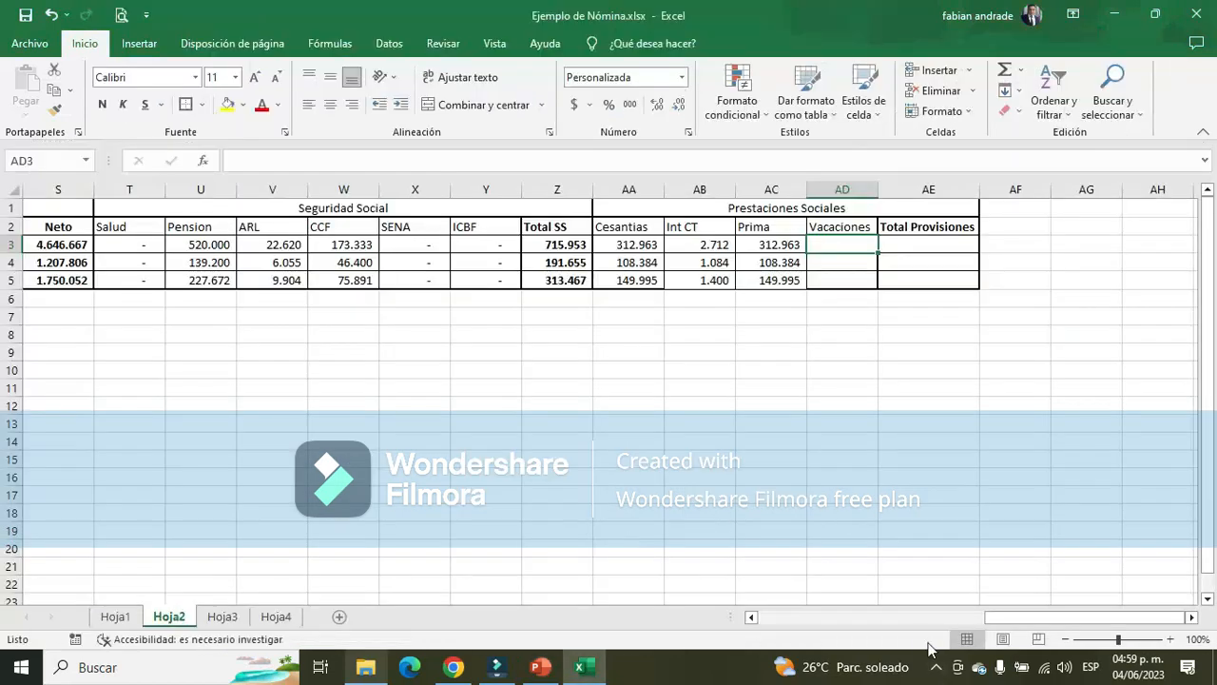
Review the Administrador's earnings from Sueldo to Otros Devengos in E3:J3 of Hoja2 against the Vacaciones base on PowerPoint's slide 7
drag(1022, 618, 994, 616)
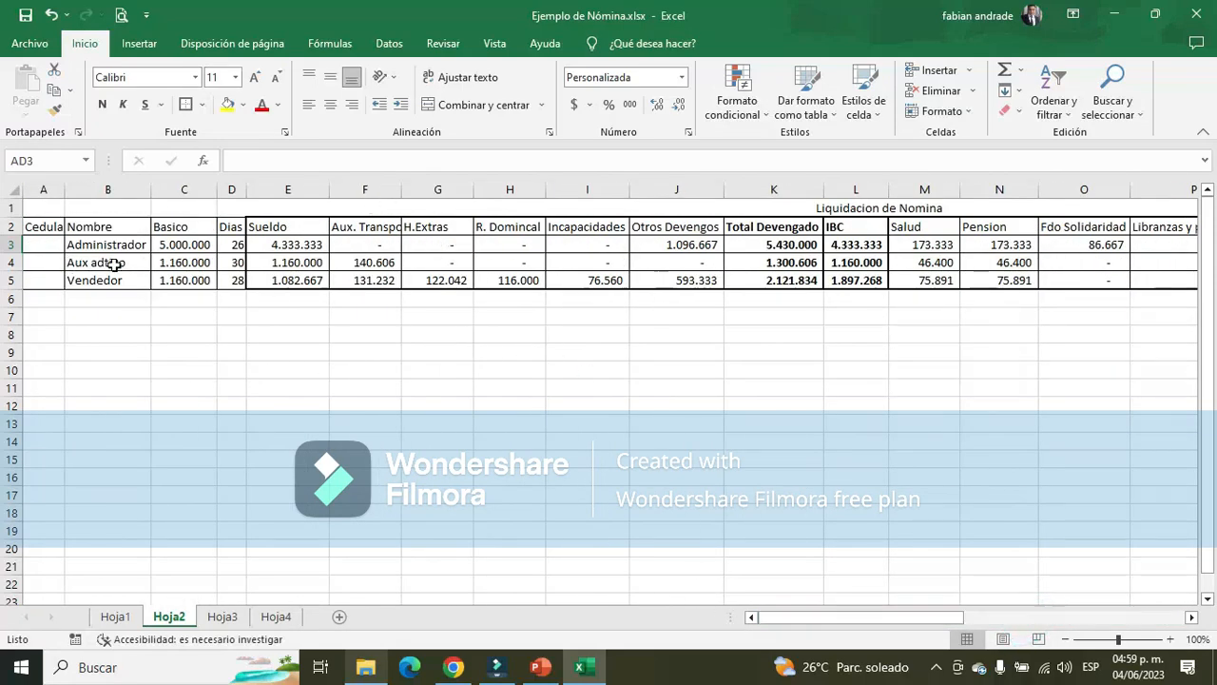
click(255, 251)
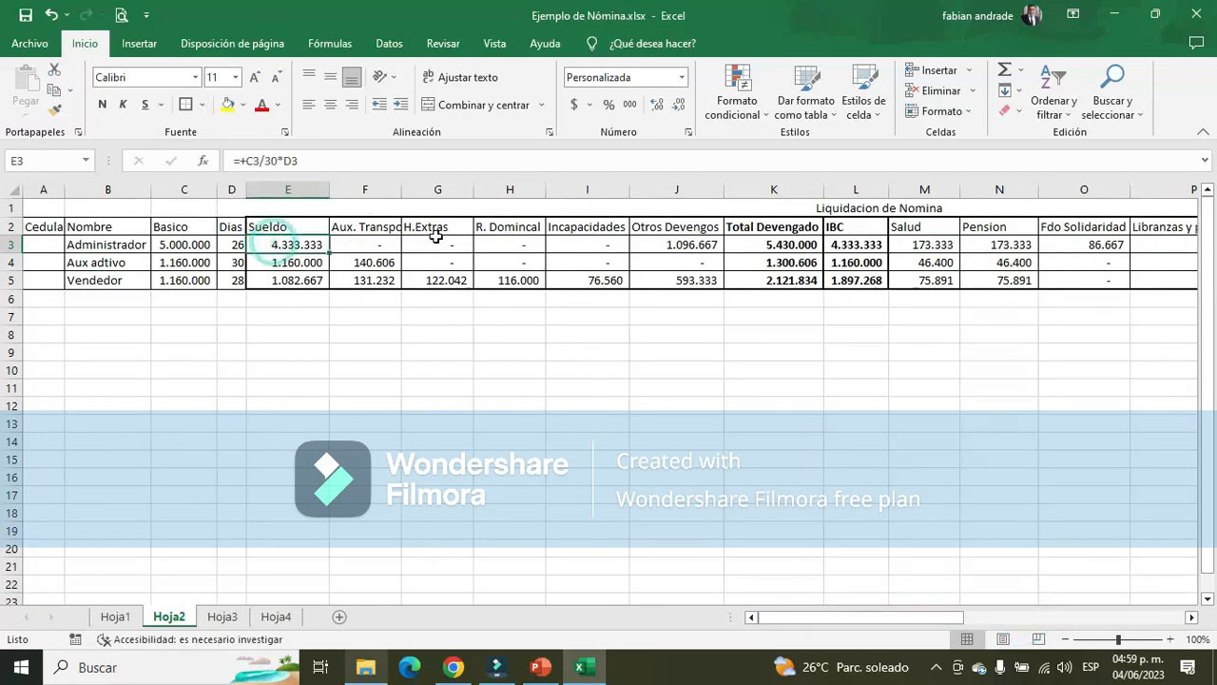
click(365, 244)
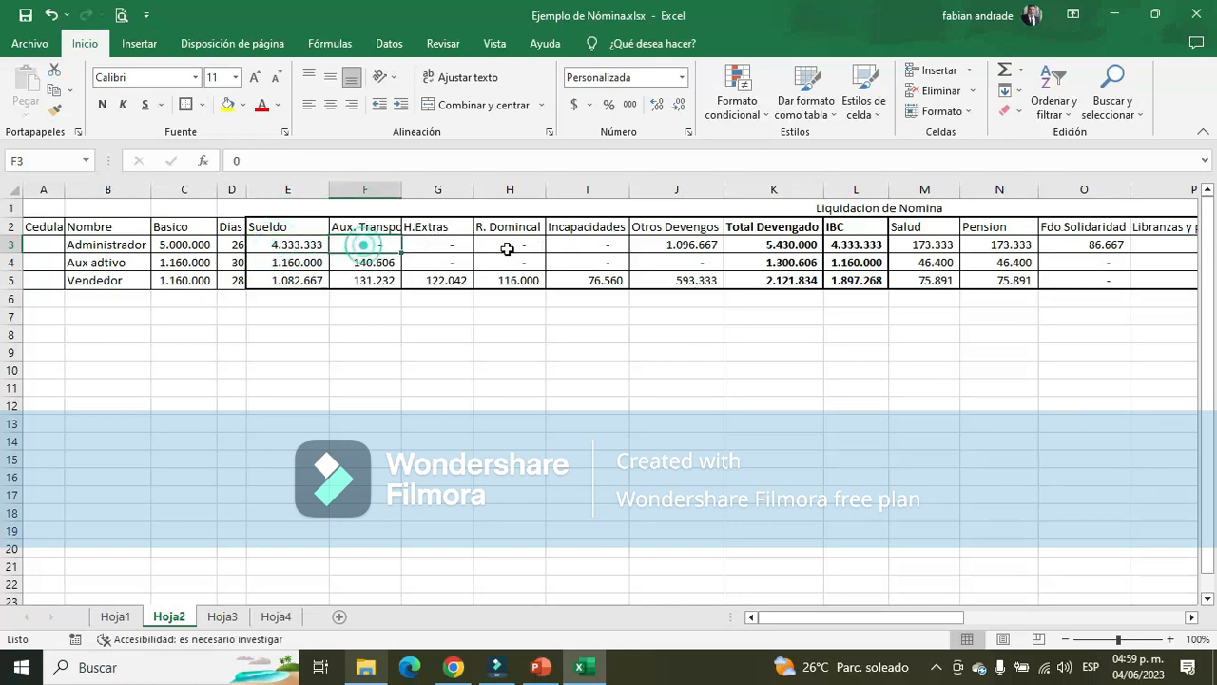
click(430, 243)
drag(470, 245, 692, 245)
click(691, 245)
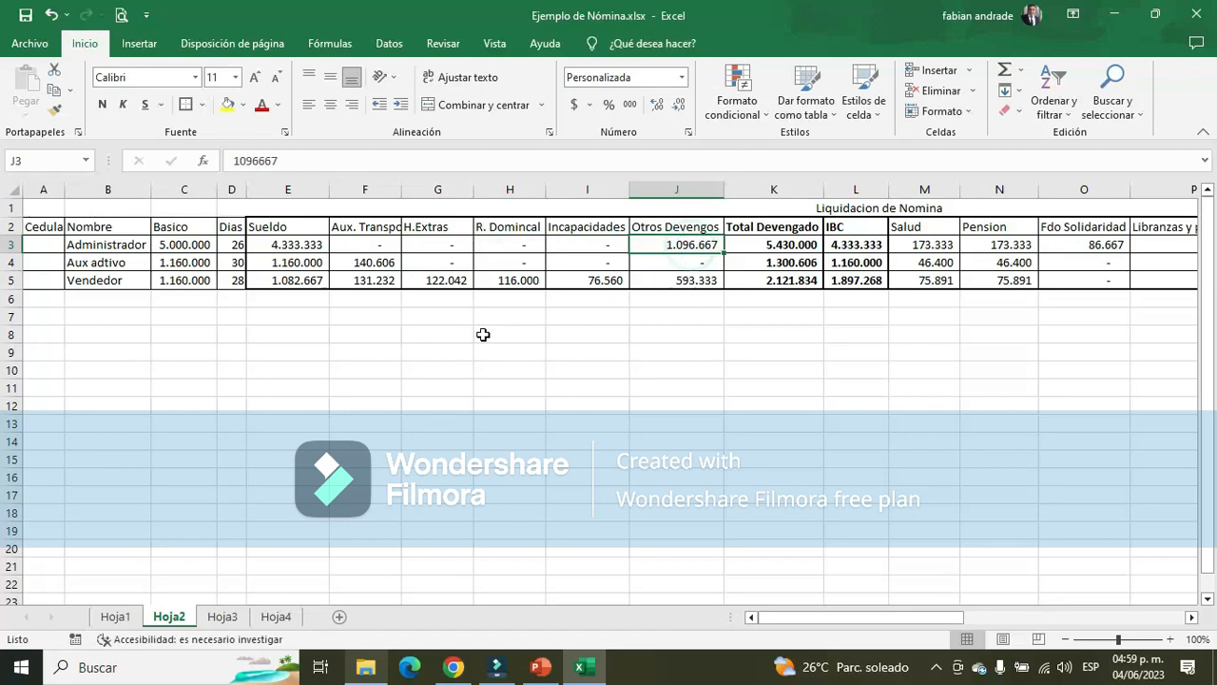
key(alt+Tab)
key(alt+Tab)
key(alt+Tab)
key(alt+Tab)
key(alt+Tab)
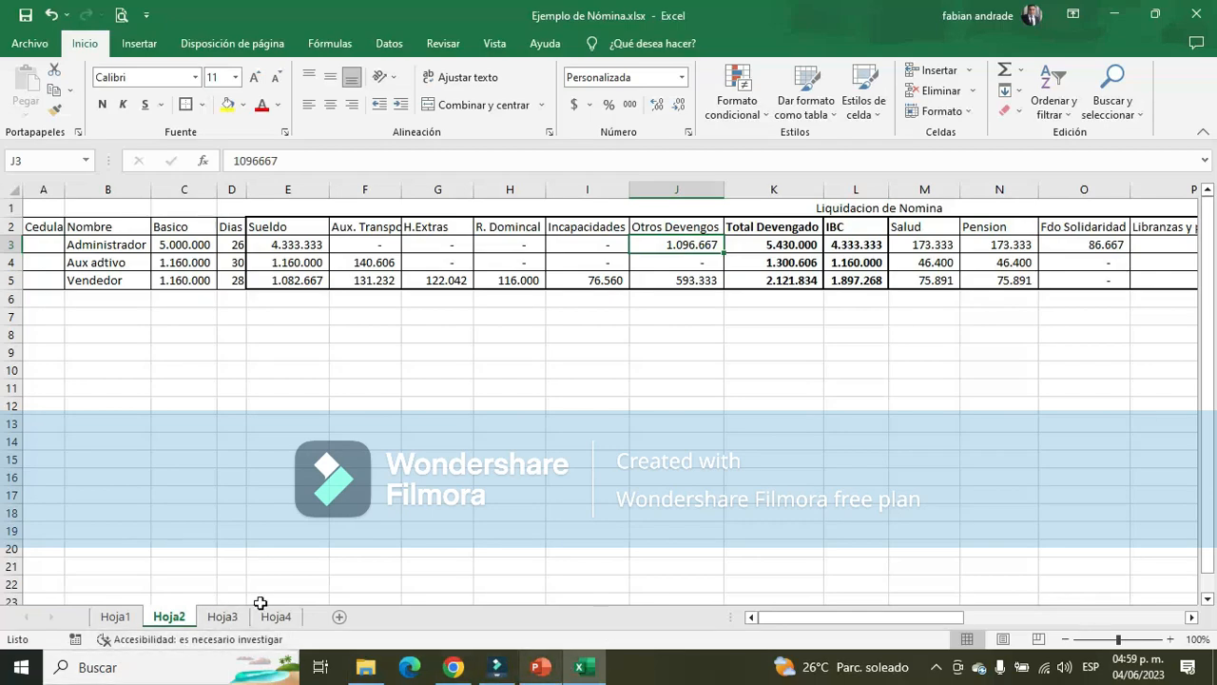
Examine the Administrador's Viaticos and Auxilio de Movilización amounts on Hoja3 and compare them with the Vacaciones base on PowerPoint's slide 7
click(226, 617)
scroll(931, 409, up, 7)
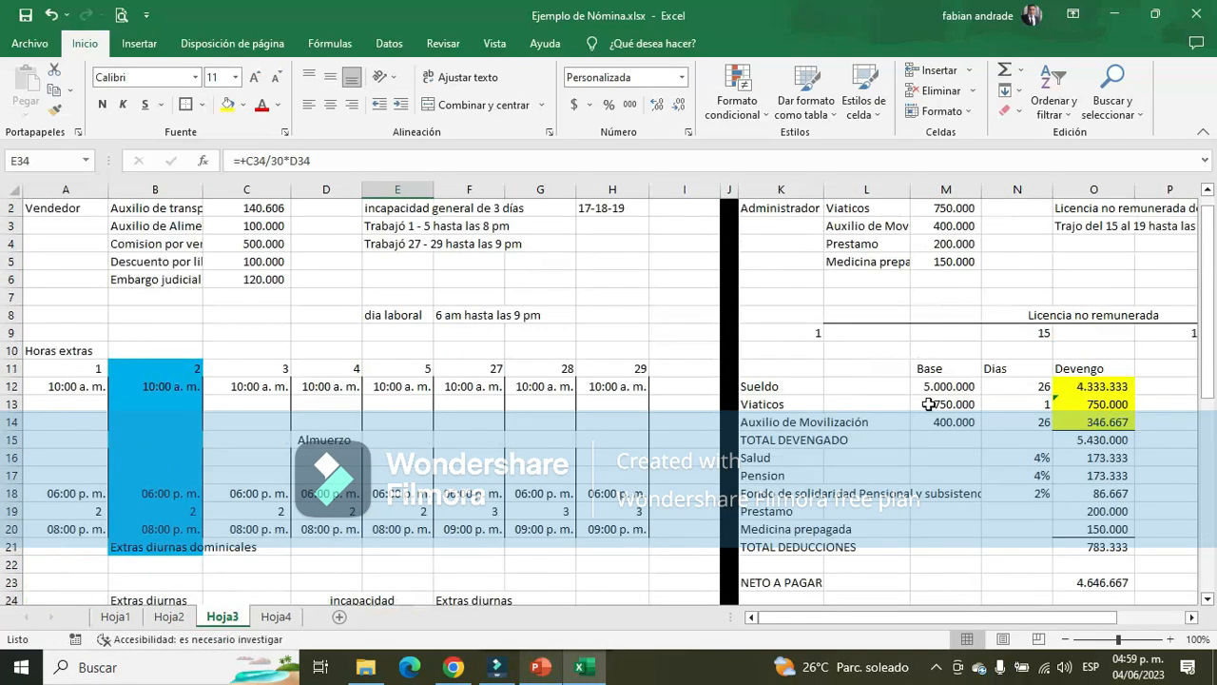
scroll(930, 403, down, 1)
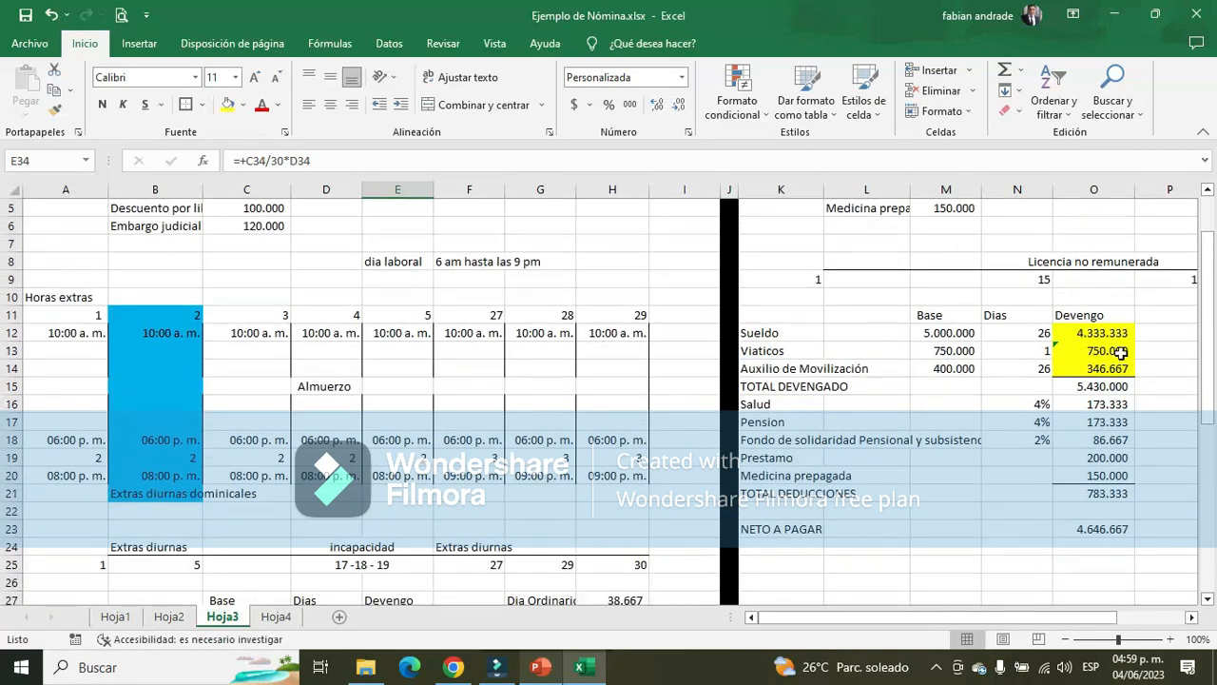
drag(1121, 351, 1108, 369)
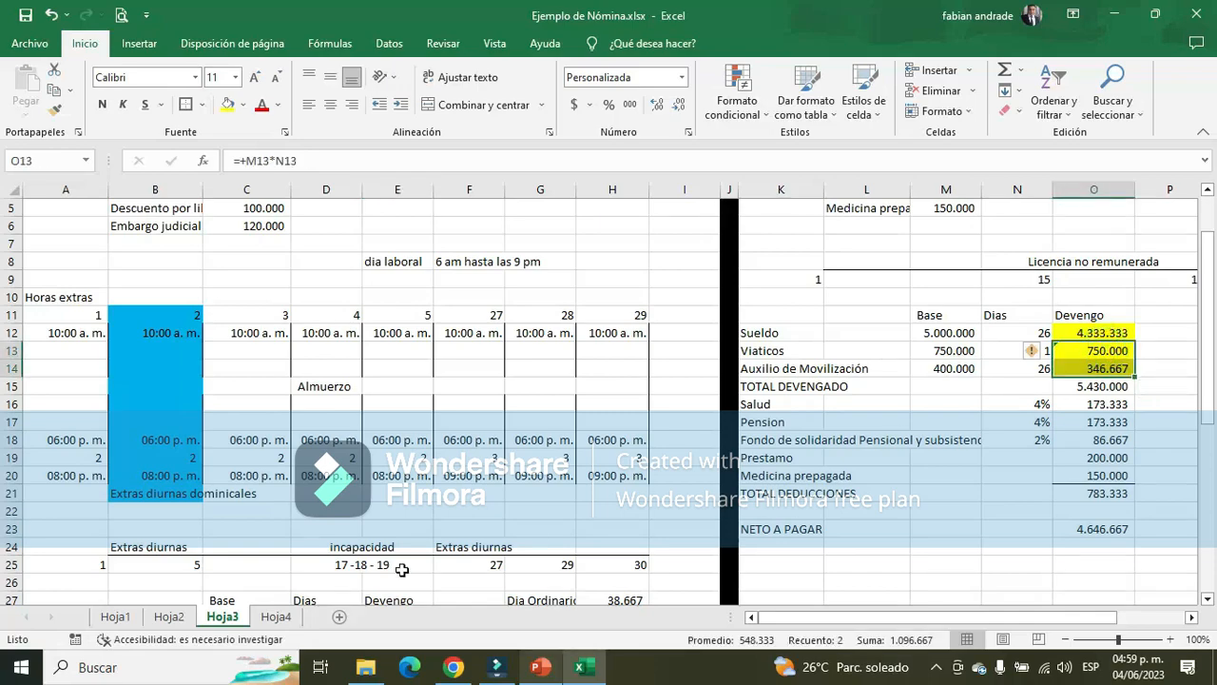
key(alt+Tab)
key(alt+Tab)
key(alt+Tab)
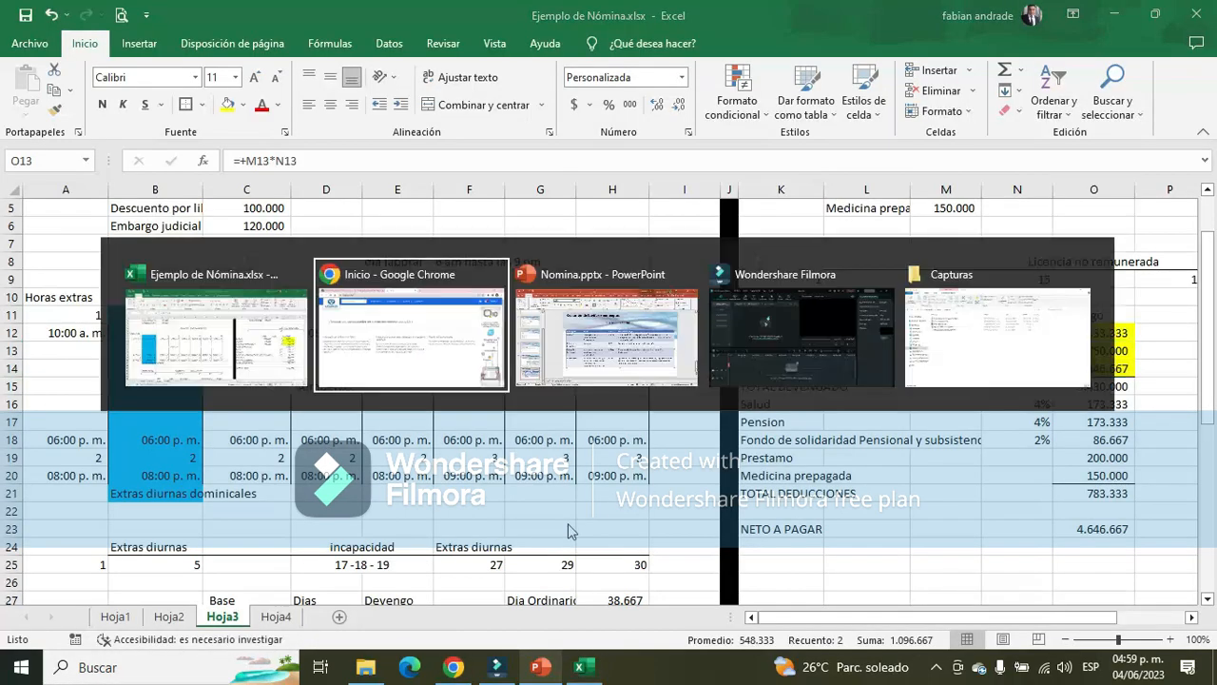
key(alt+Tab)
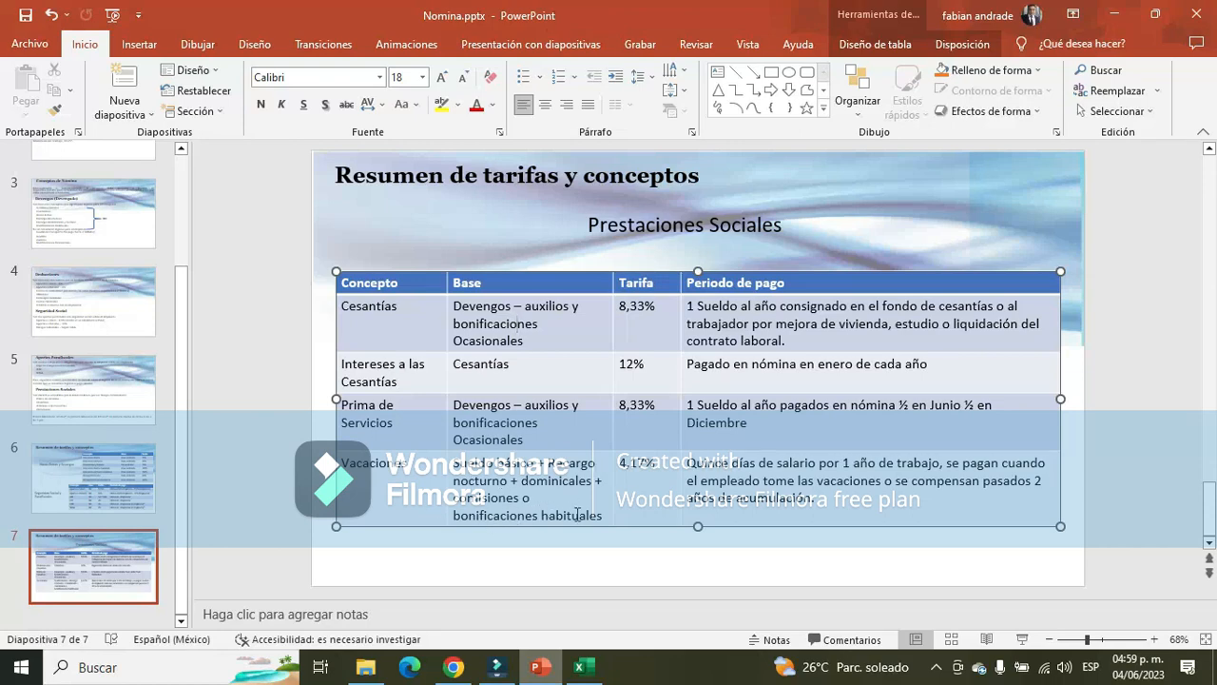
key(alt+Tab)
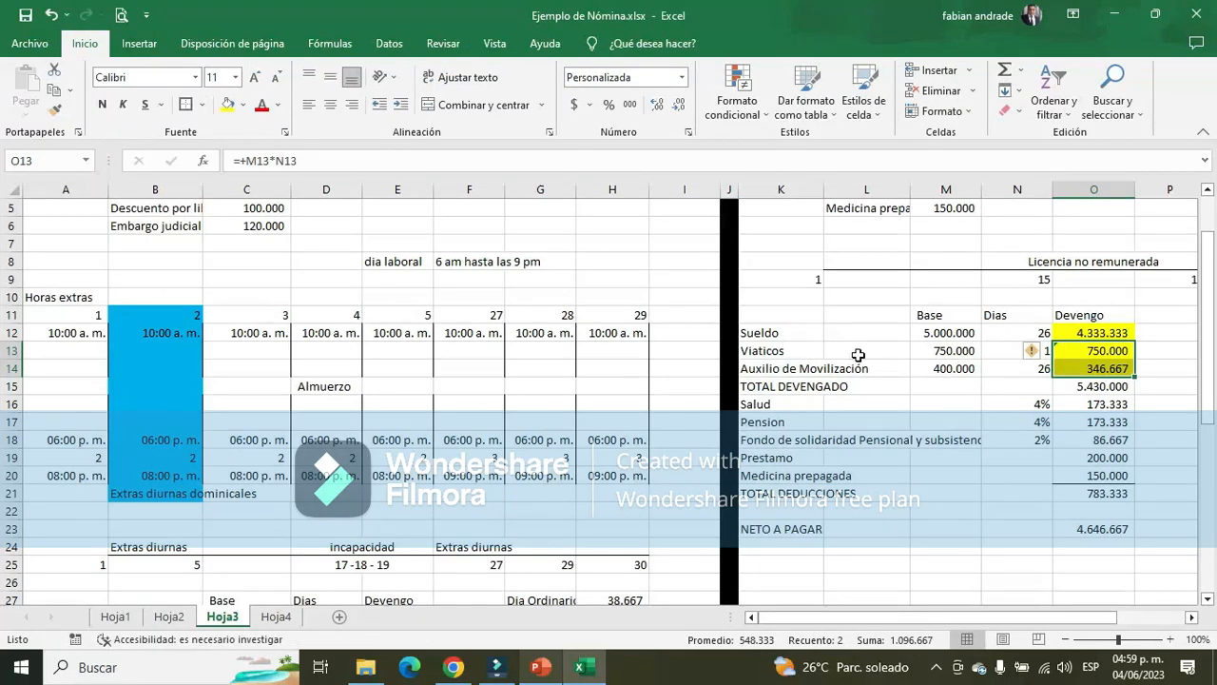
drag(773, 350, 1123, 364)
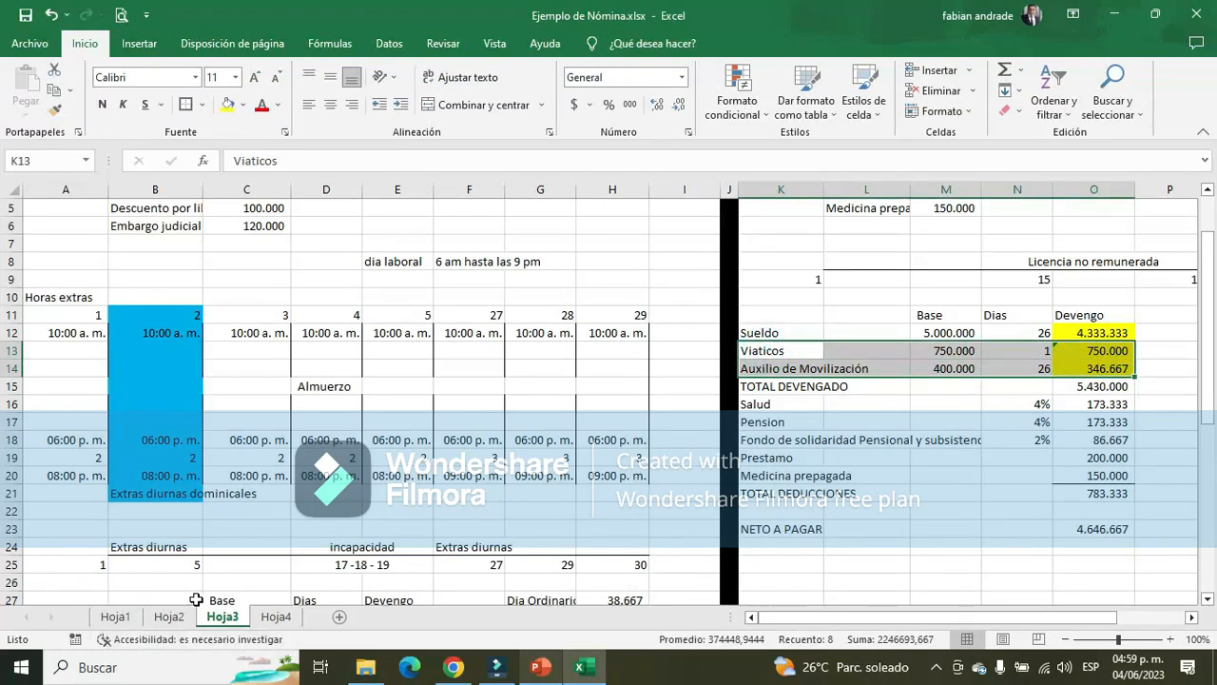
Enter +E3/720 as the Administrador's Vacaciones formula in AD3 of Hoja2 and check the Vacaciones terms on PowerPoint's slide 7
click(169, 616)
drag(849, 620, 856, 622)
click(1040, 243)
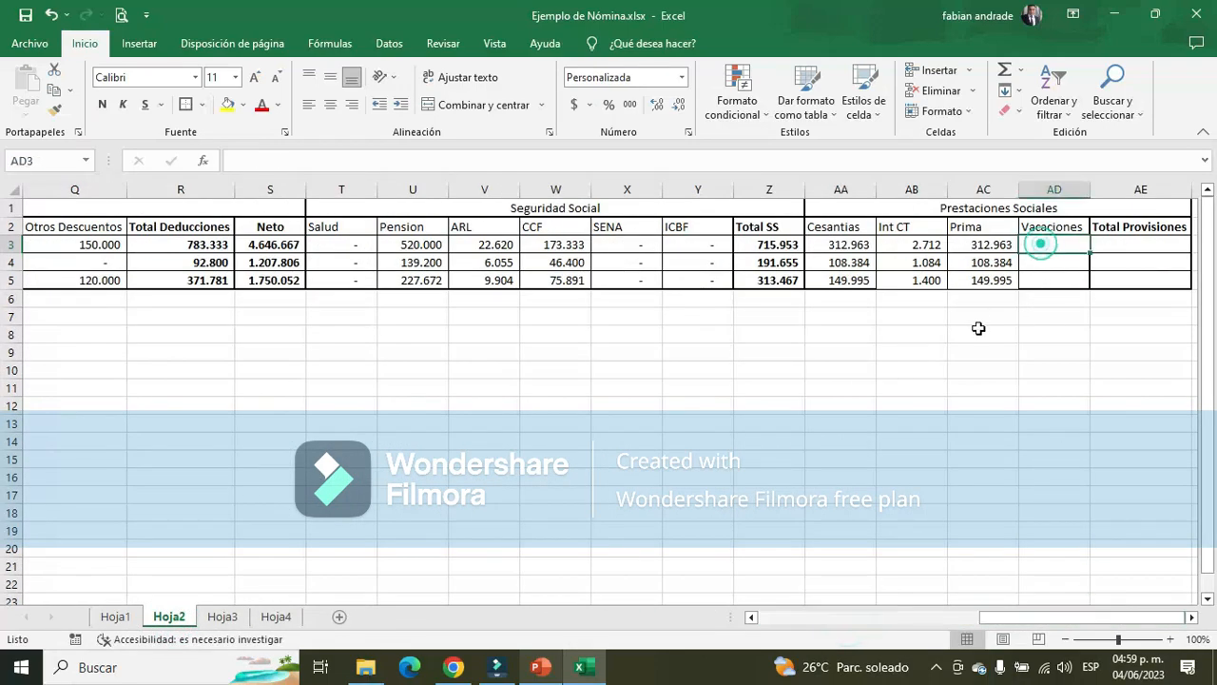
text(+)
drag(1014, 617, 174, 237)
click(292, 244)
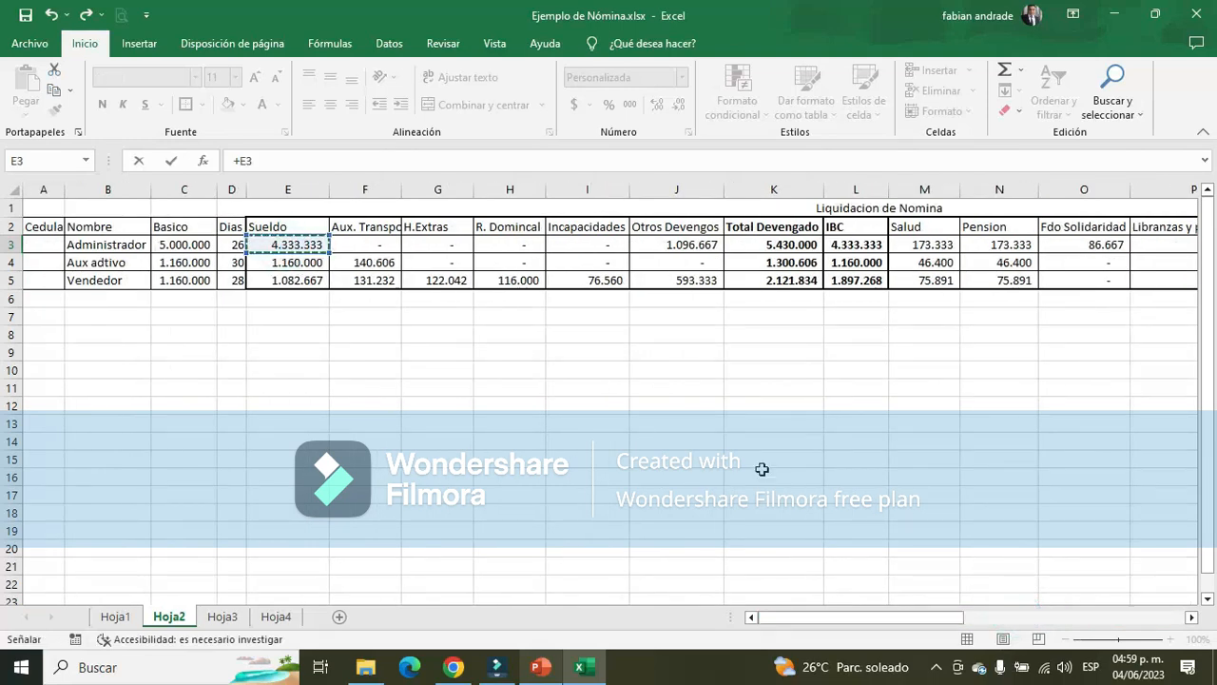
text(/720)
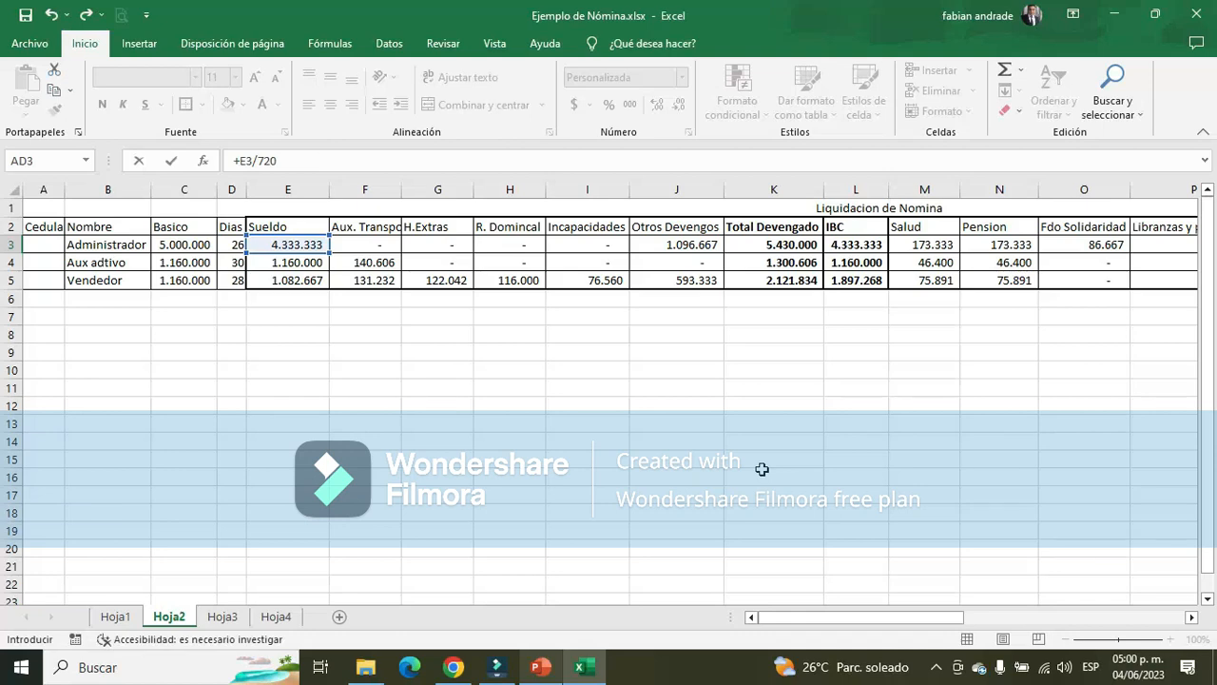
key(alt+Tab)
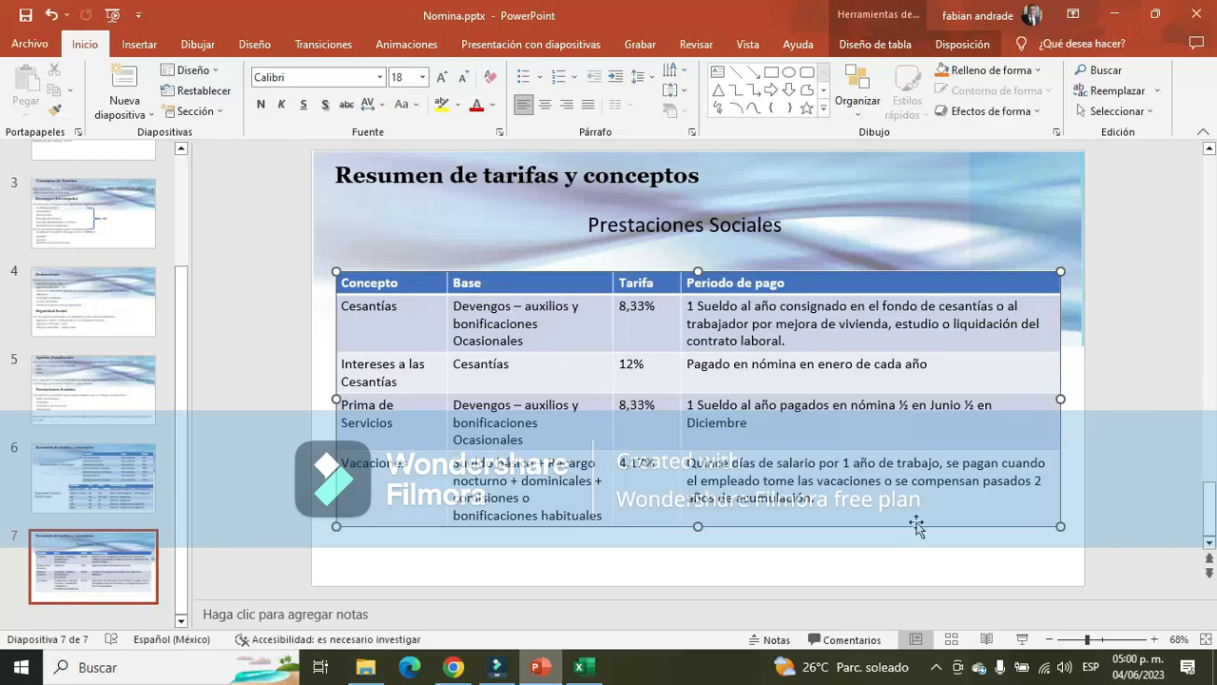
key(alt+Tab)
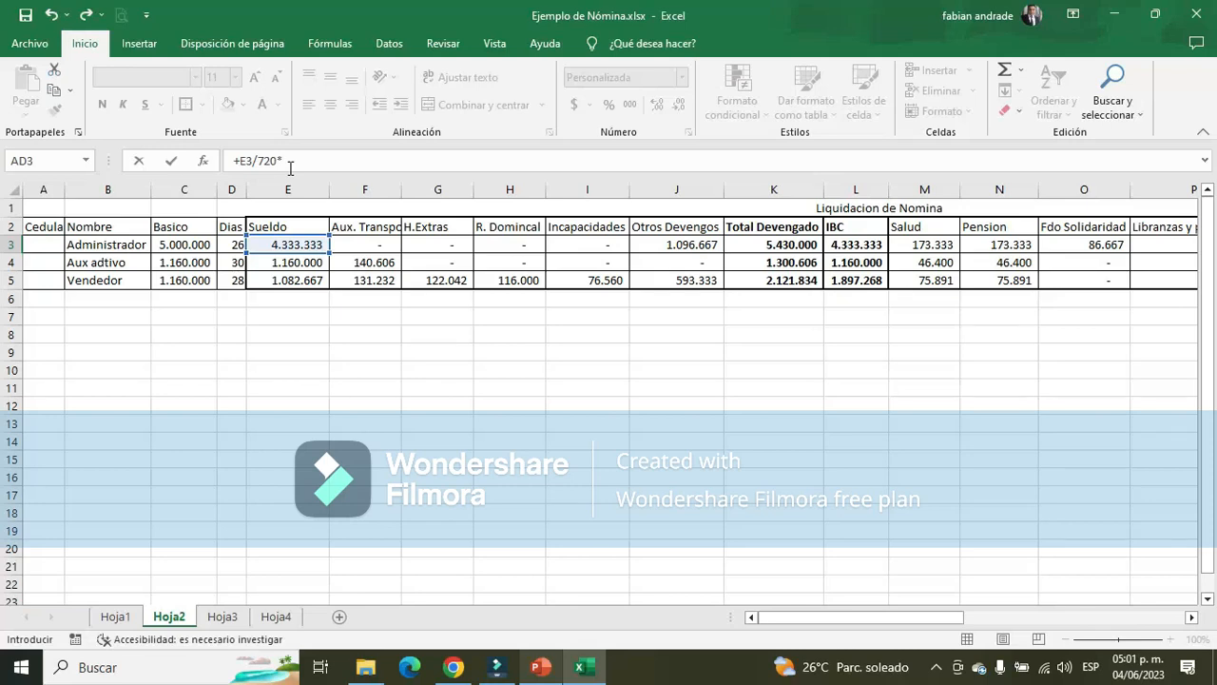
Complete the Administrador's Vacaciones formula in AD3 as +E3/720*D3, multiplying by the Dias
click(232, 244)
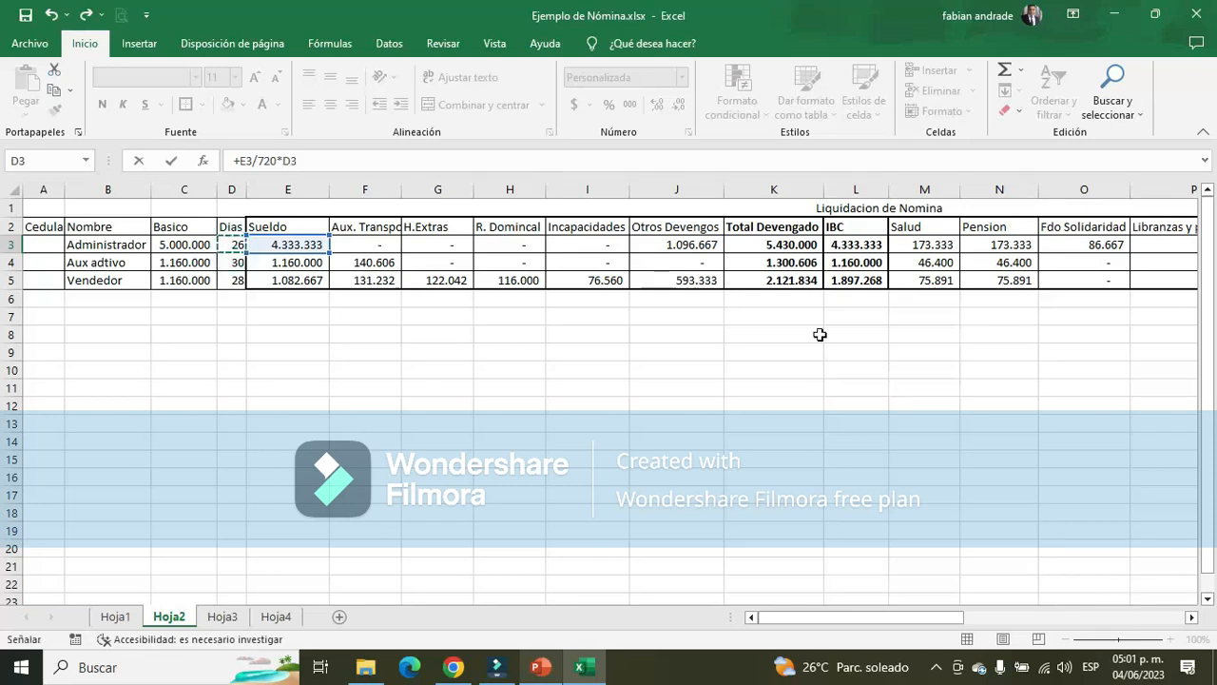
key(Return)
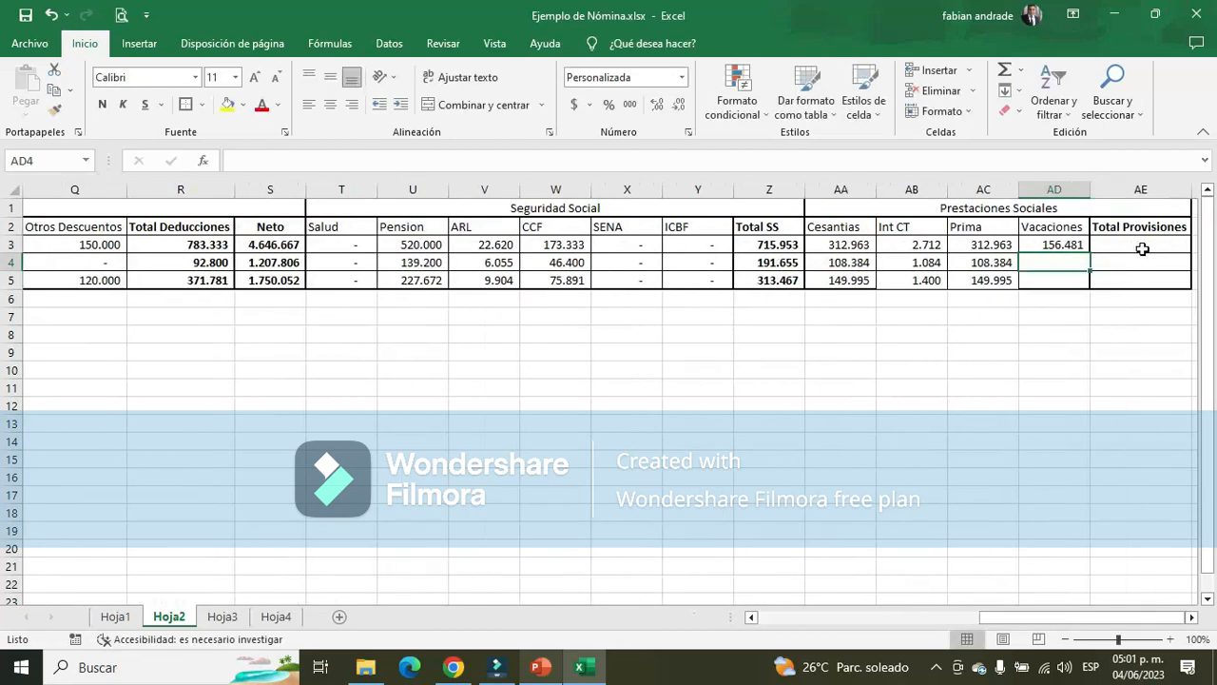
click(1057, 247)
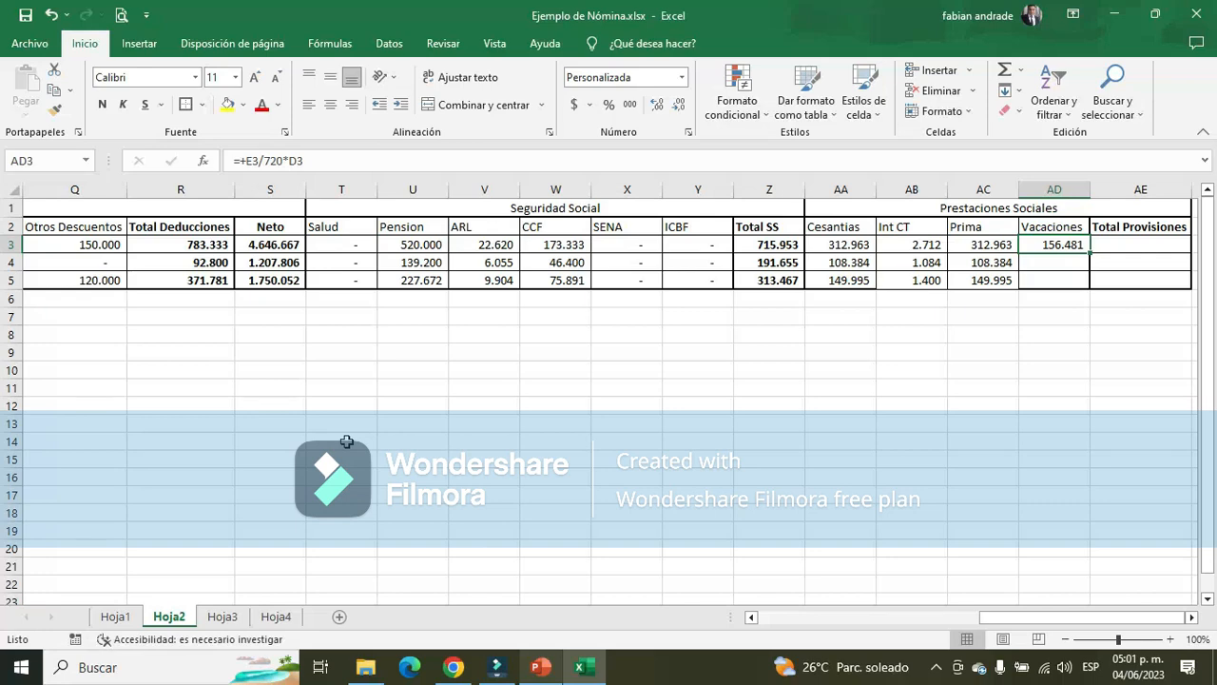
Review the Aux adtivo's Sueldo and Aux. Transporte in E4:F4 against the Vacaciones base on PowerPoint's slide 7
key(Down)
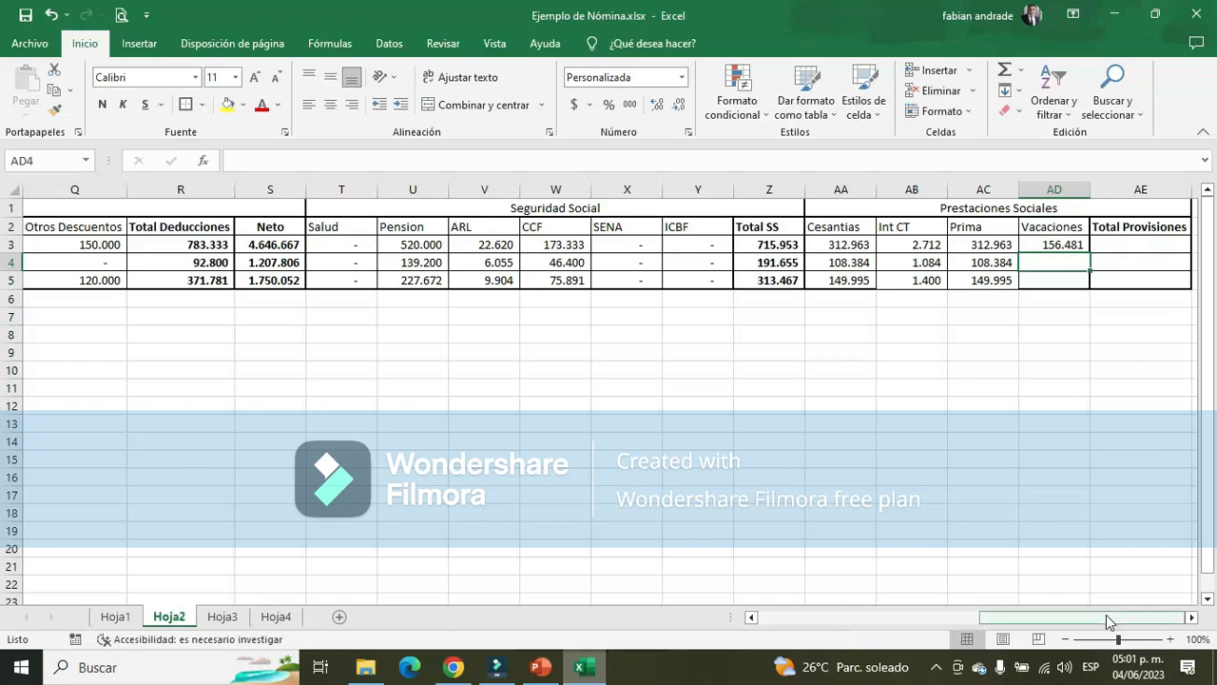
drag(1106, 614, 1084, 615)
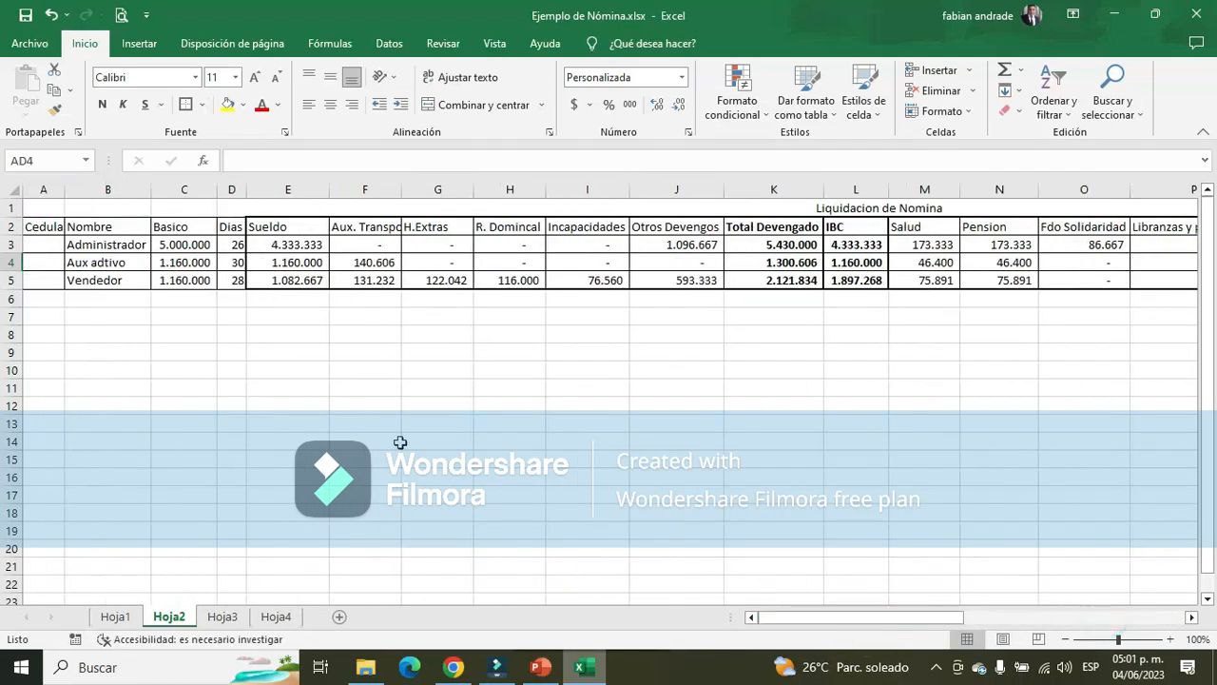
click(291, 265)
click(367, 267)
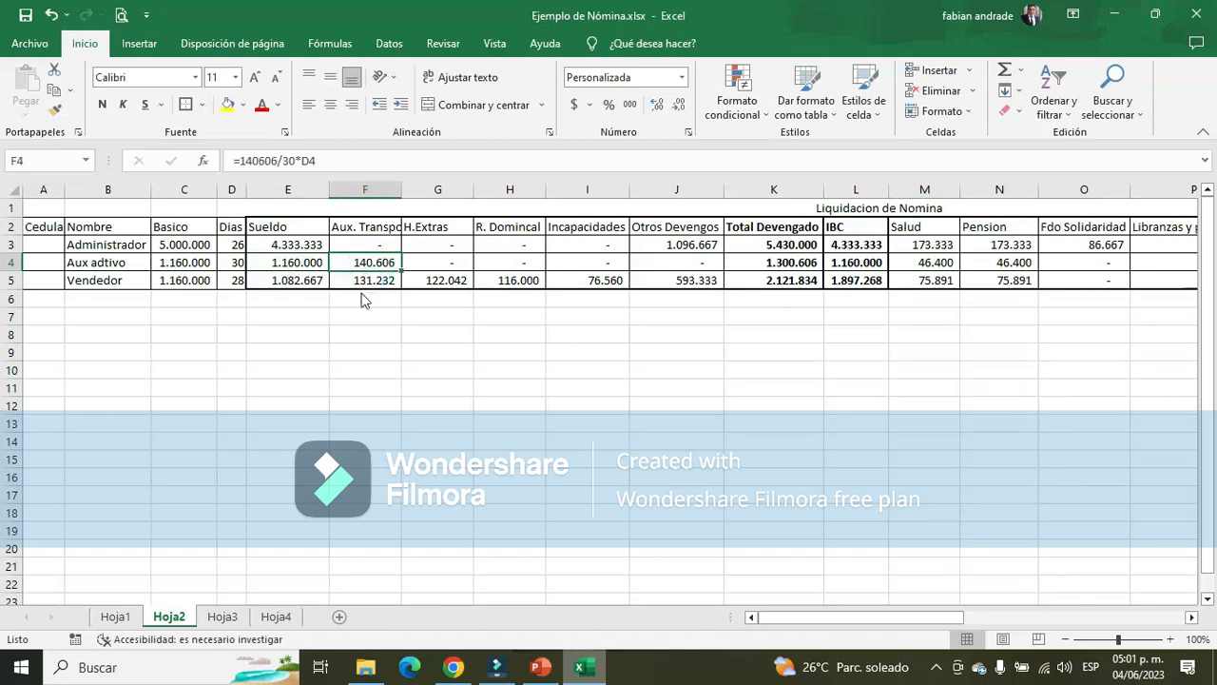
key(alt+Tab)
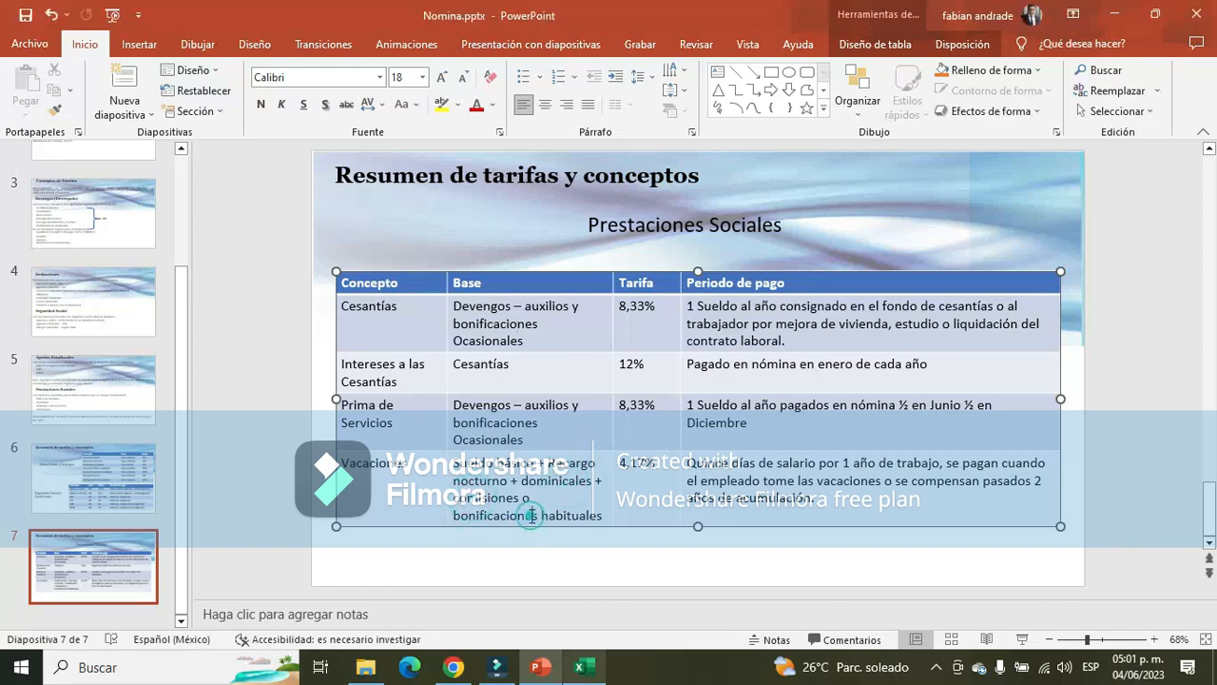
key(alt+Tab)
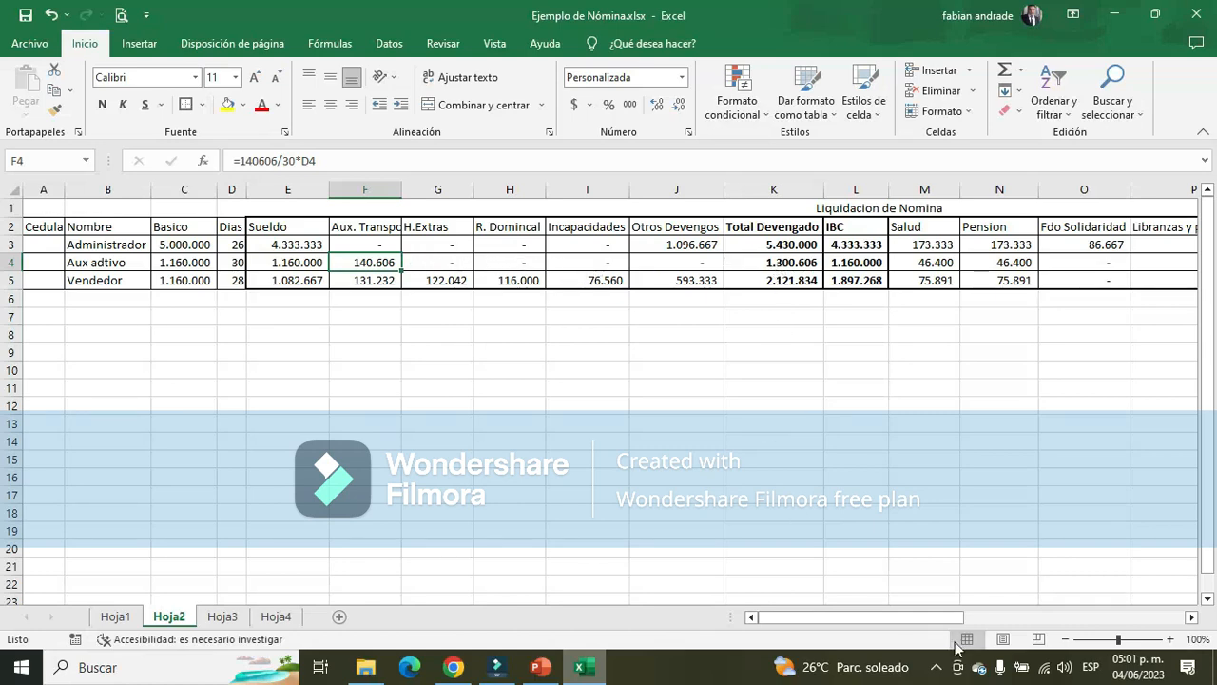
Copy the Administrador's Vacaciones formula from AD3 to the Aux adtivo's cell AD4 and check its Sueldo and Dias references
drag(923, 618, 1192, 623)
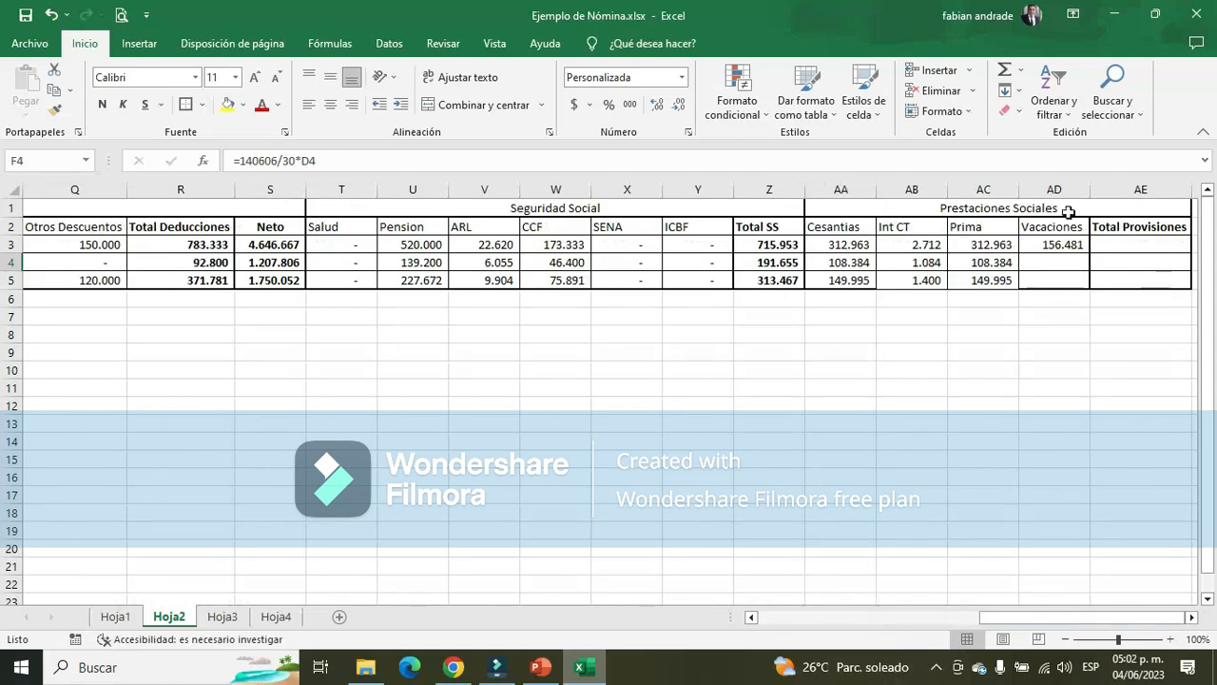
click(1039, 264)
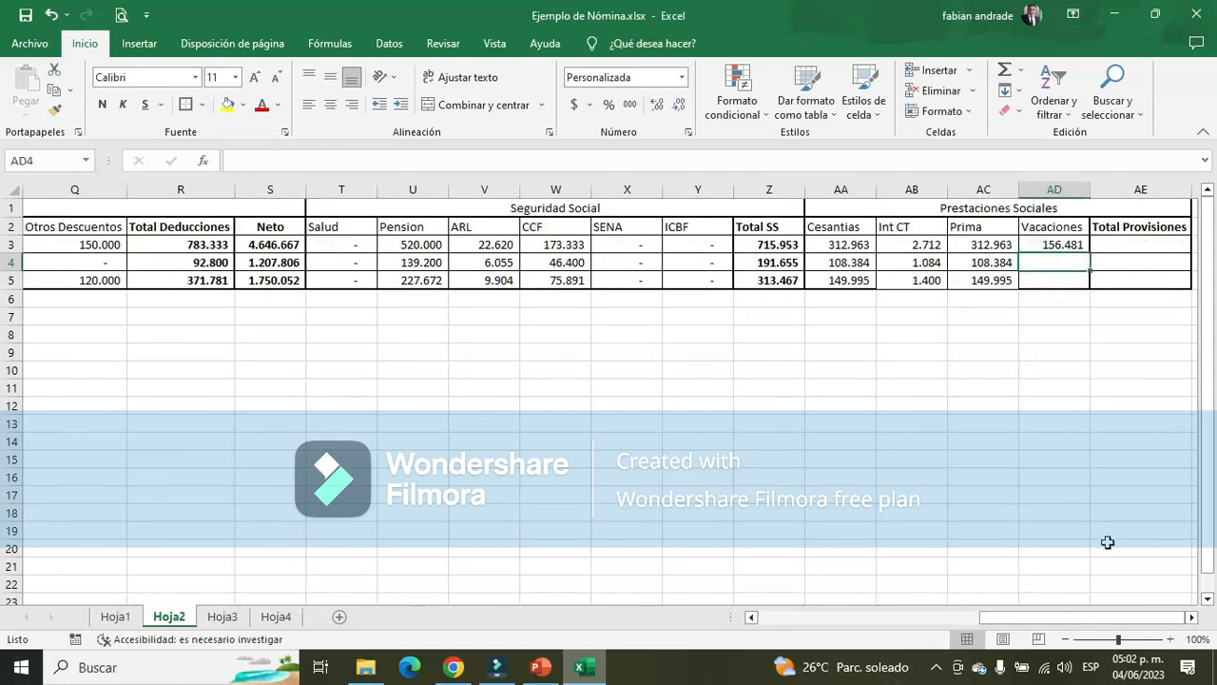
key(Up)
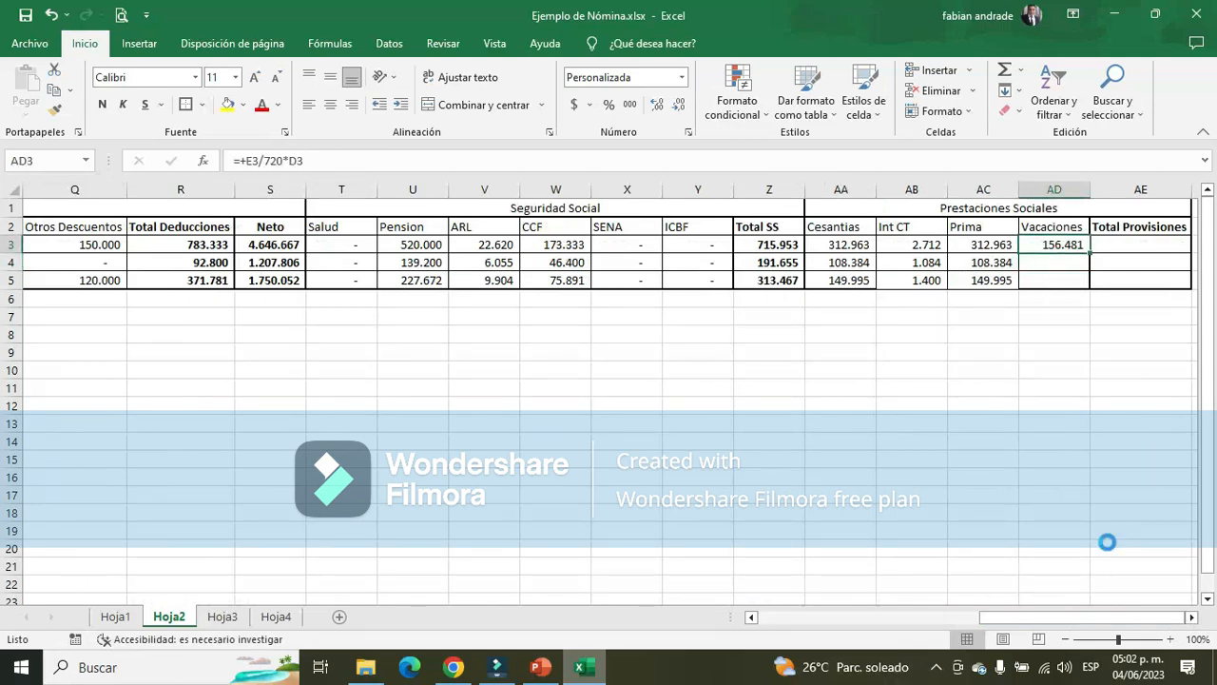
key(ctrl+c)
key(Down)
key(Return)
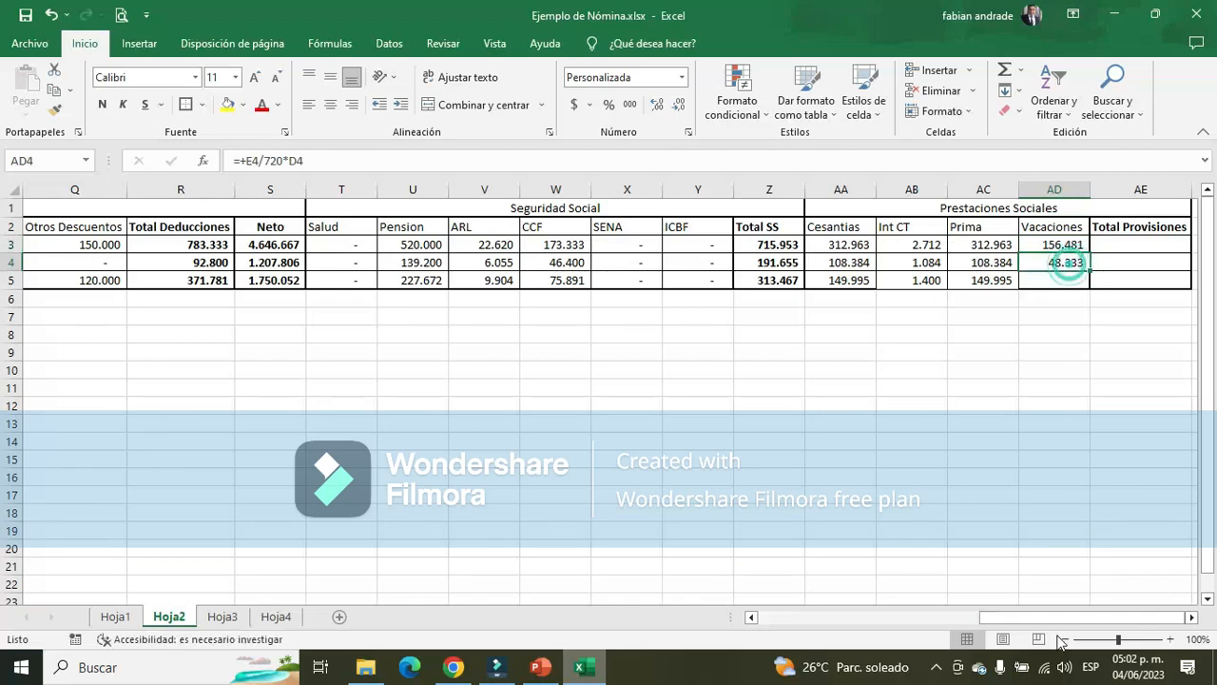
double_click(1063, 262)
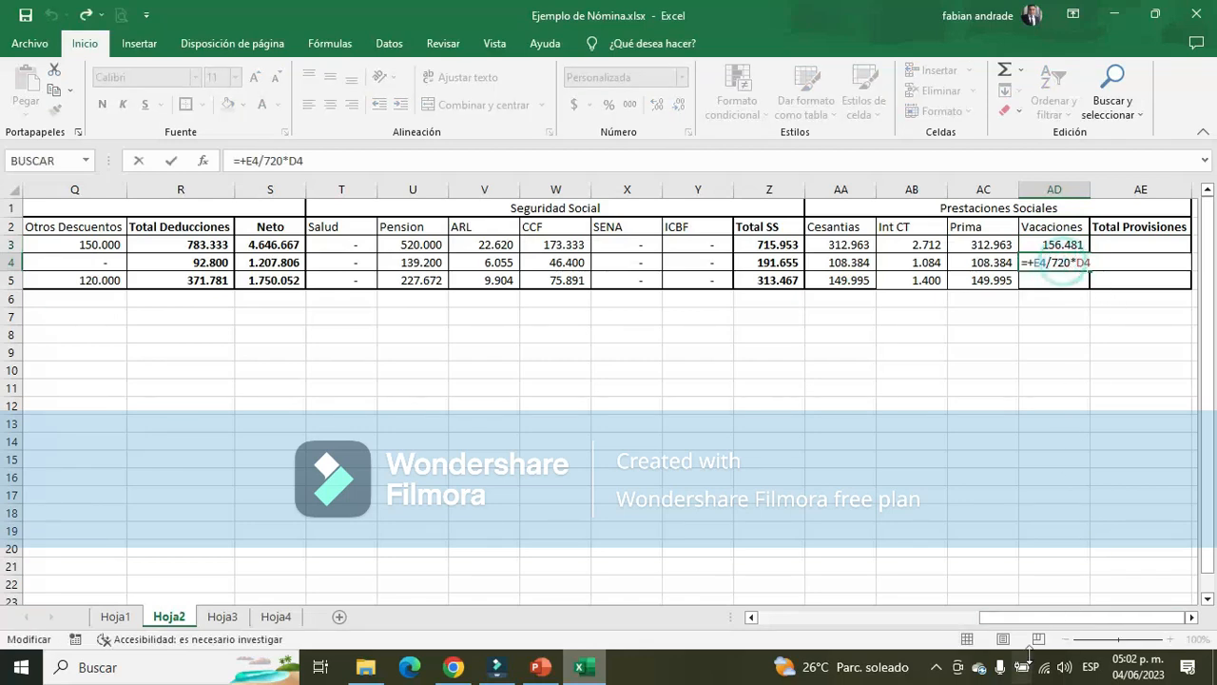
drag(1053, 616, 723, 584)
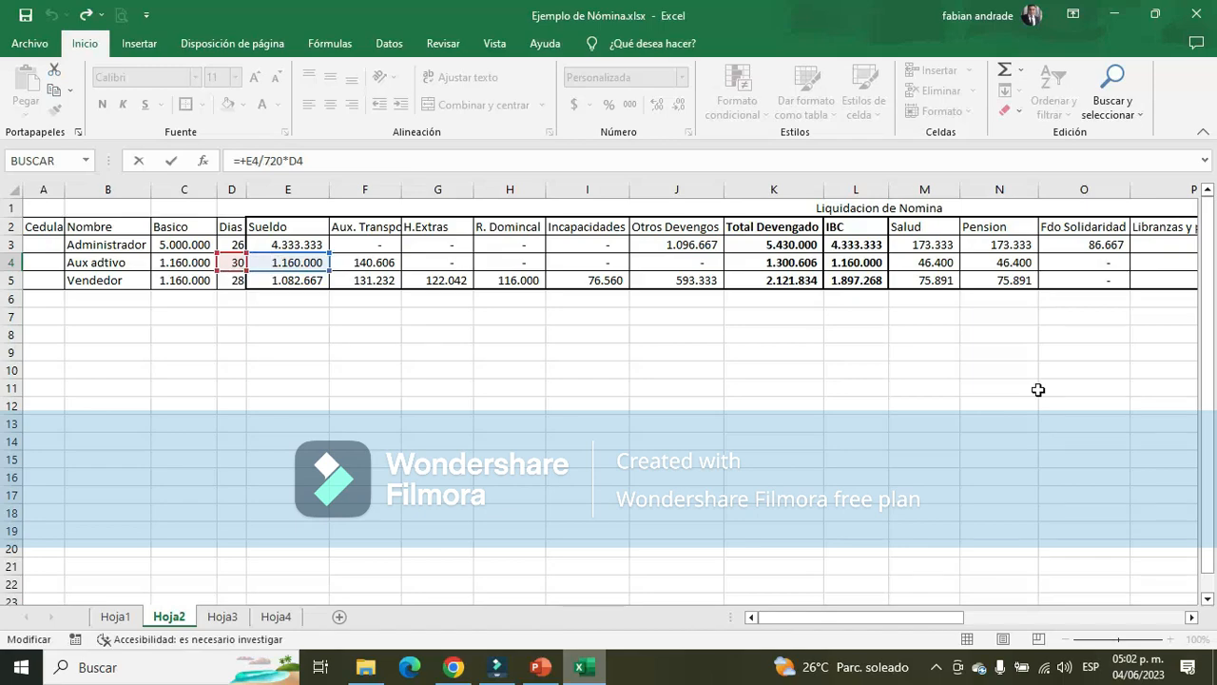
key(Return)
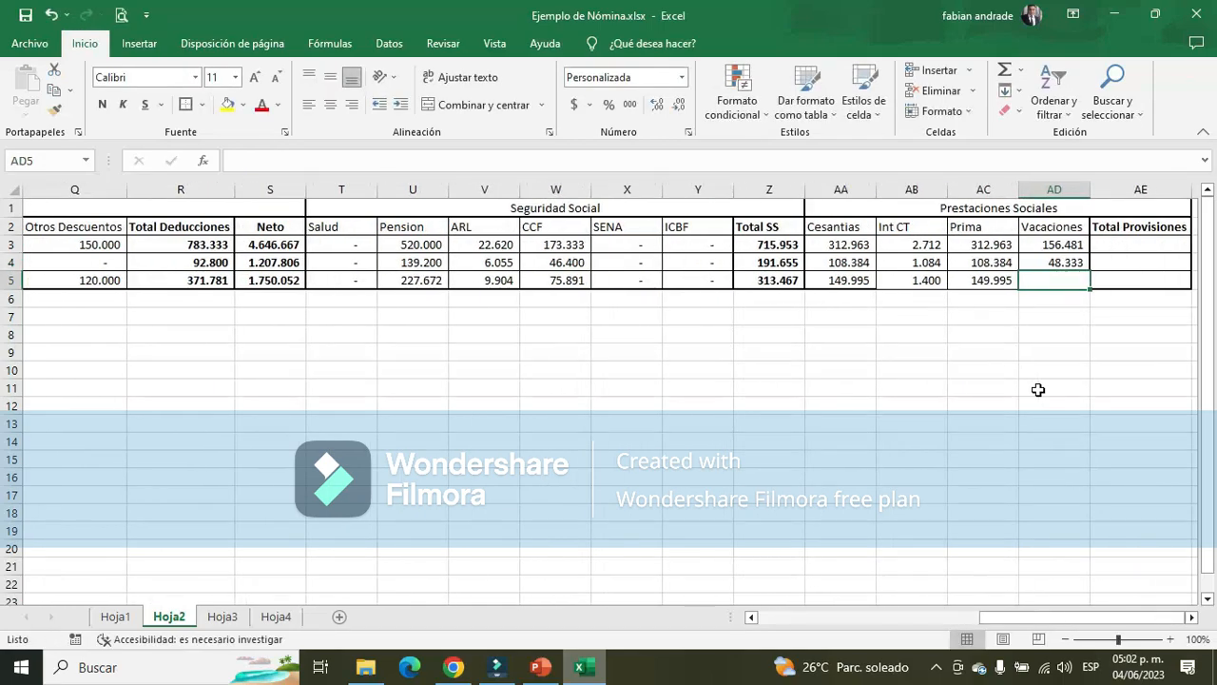
Examine the Vendedor's Recargo dominical and Comision por ventas on Hoja3 and compare them with the Vacaciones base on PowerPoint's slide 7
key(alt+Tab)
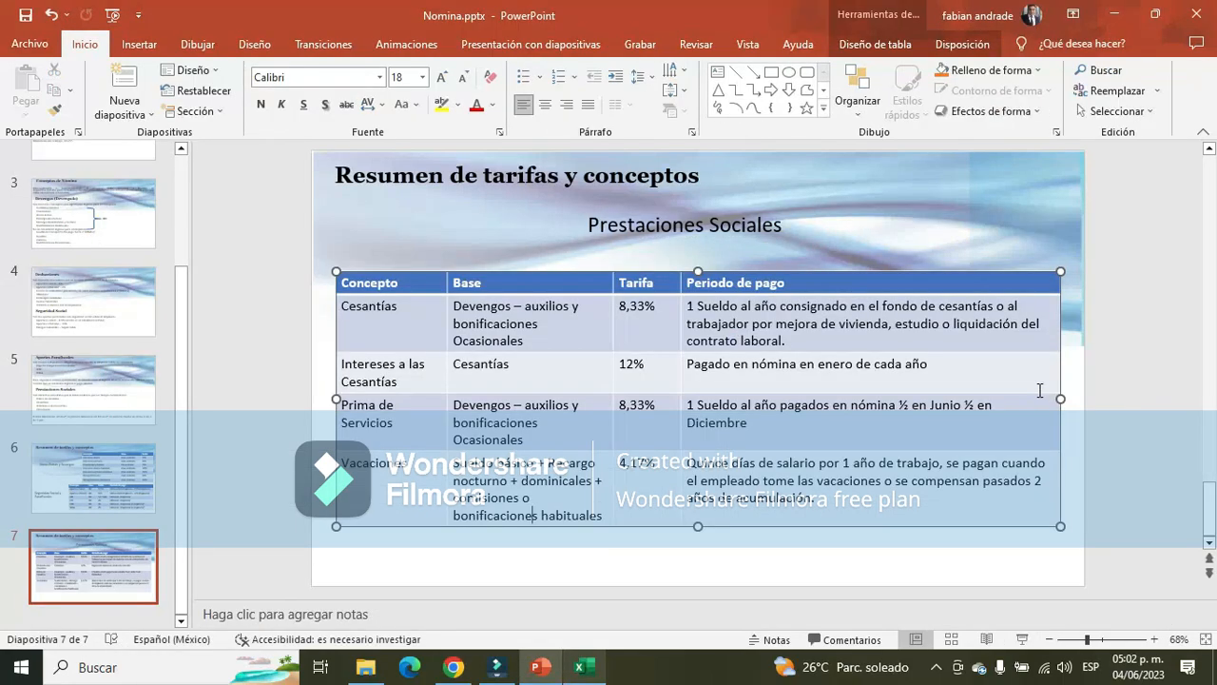
key(alt+Tab)
click(223, 616)
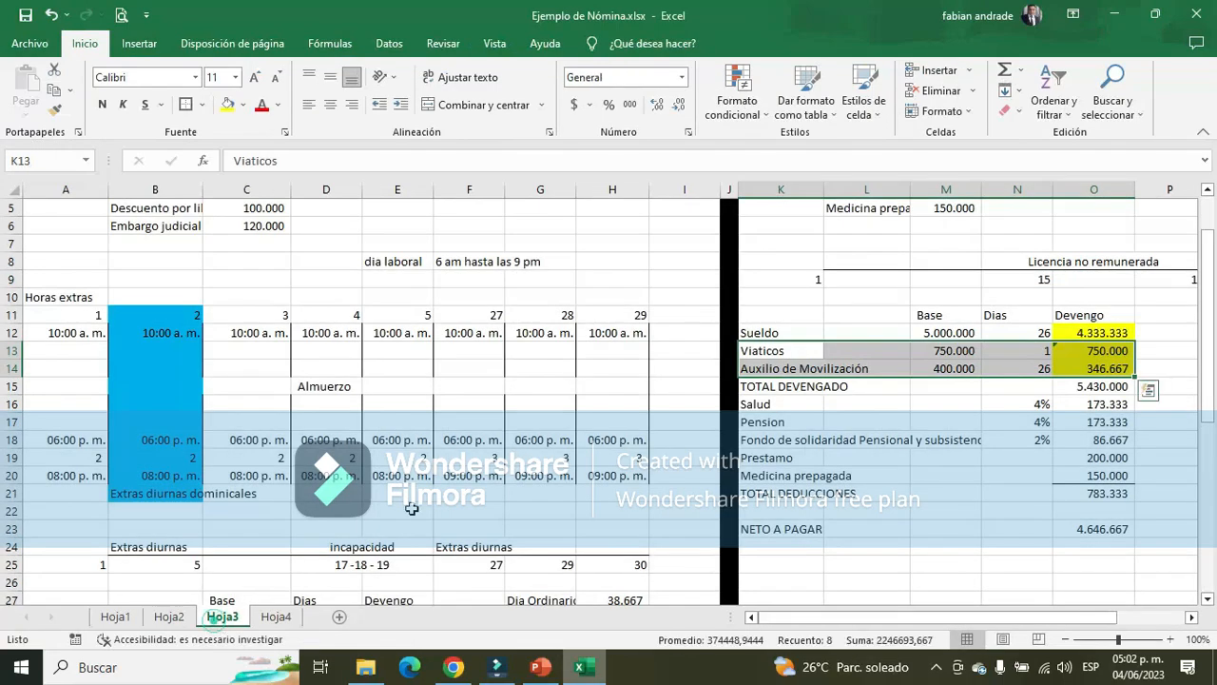
scroll(592, 433, down, 5)
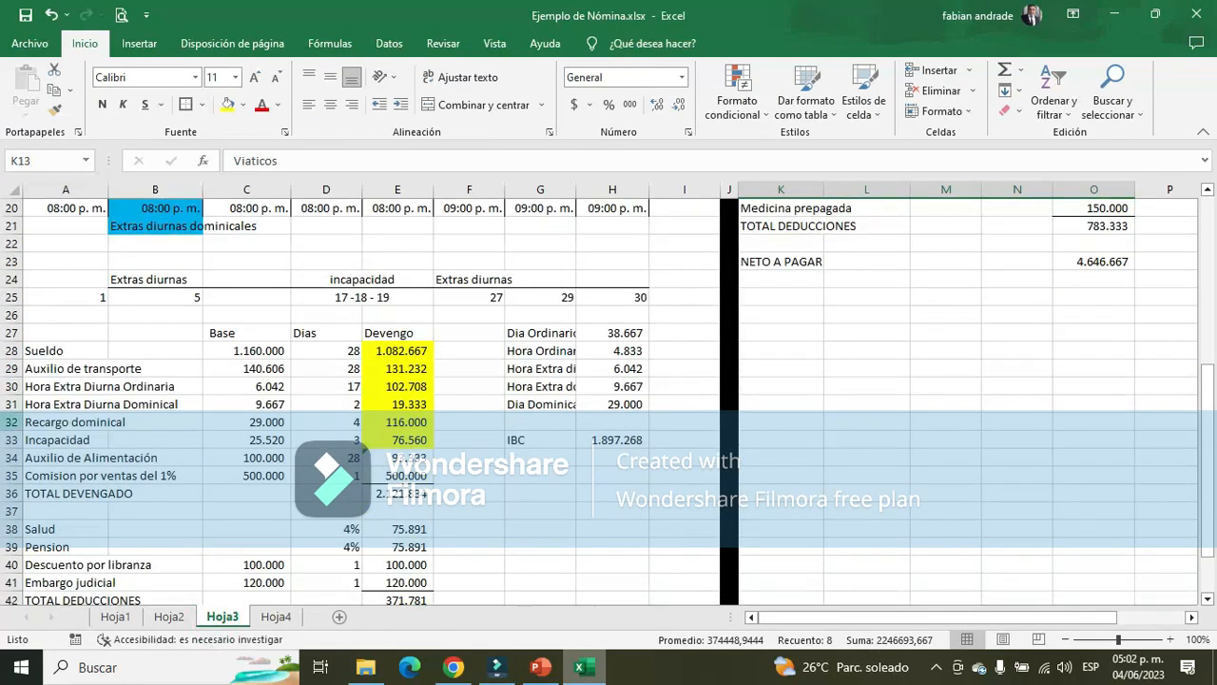
drag(40, 384, 46, 414)
click(46, 418)
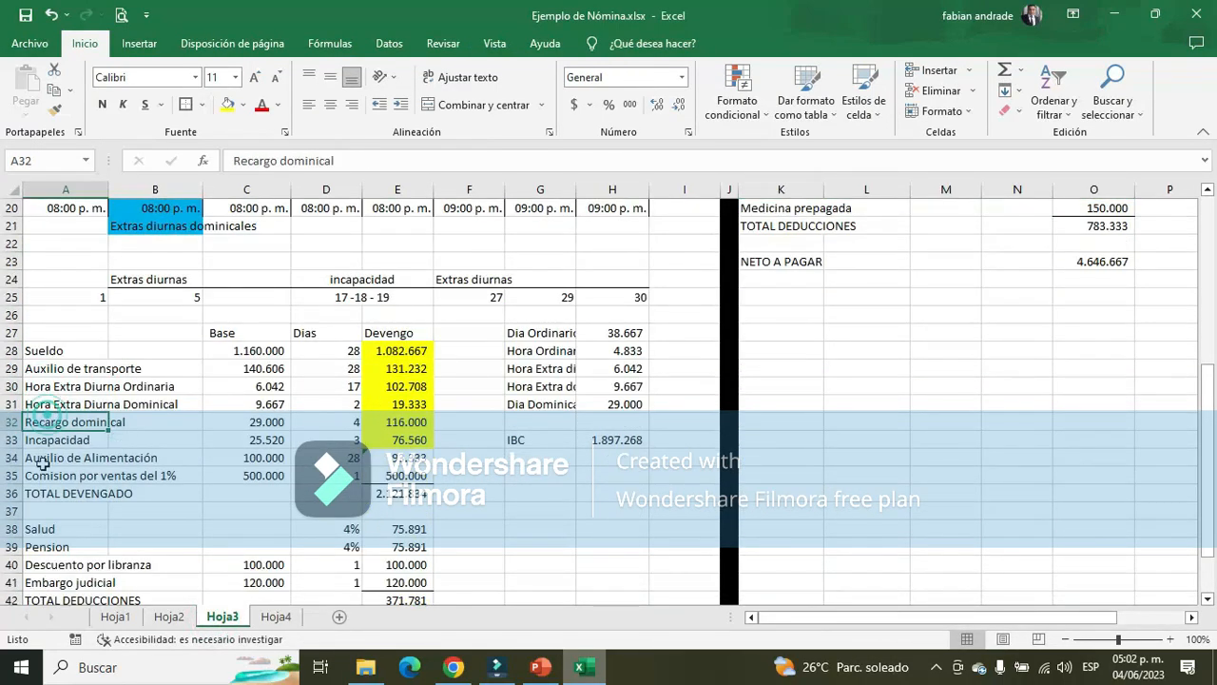
click(46, 476)
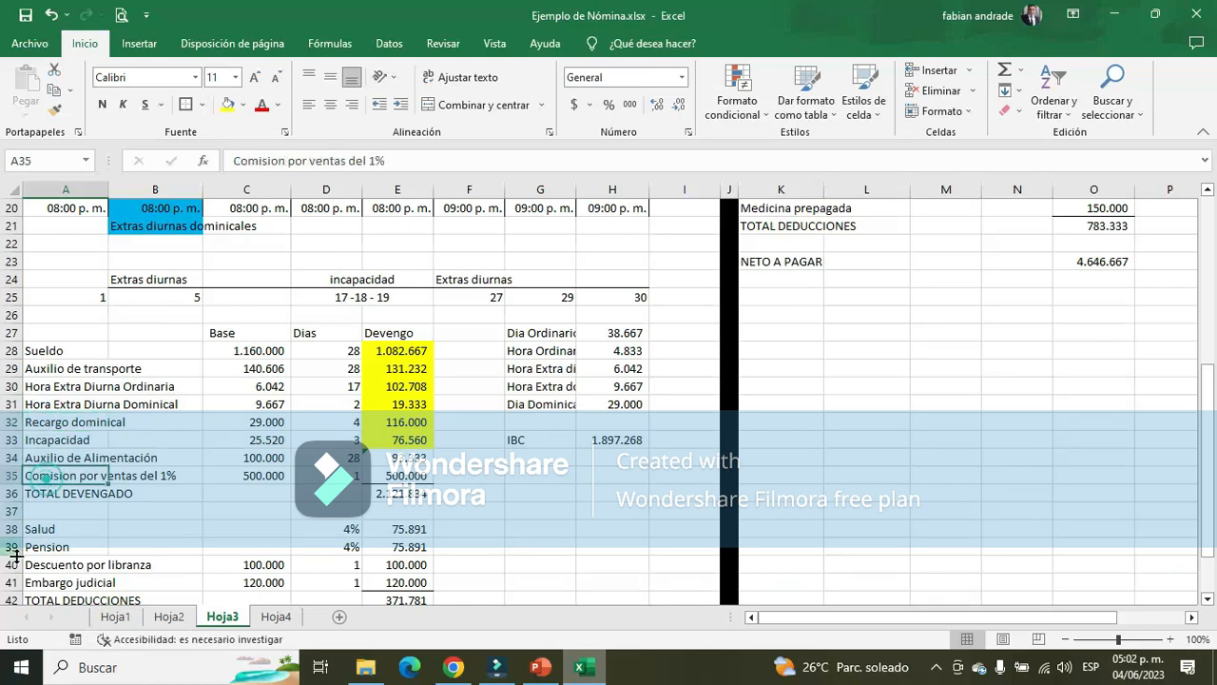
click(46, 424)
key(alt+Tab)
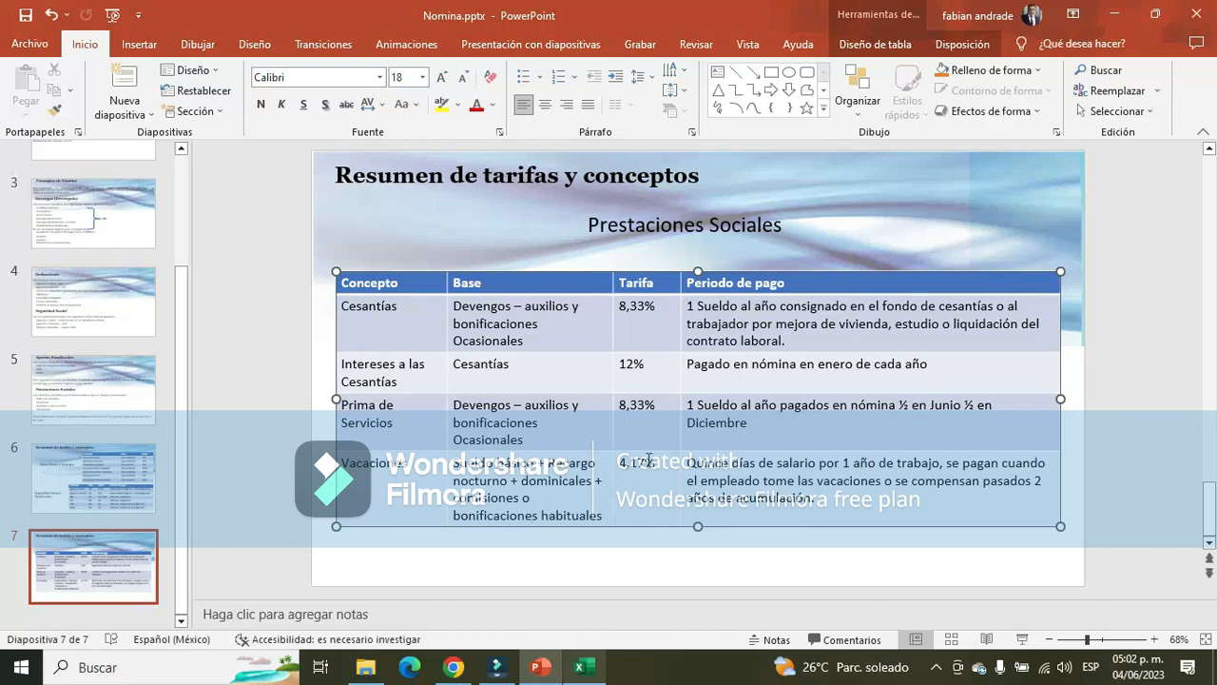
key(alt+Tab)
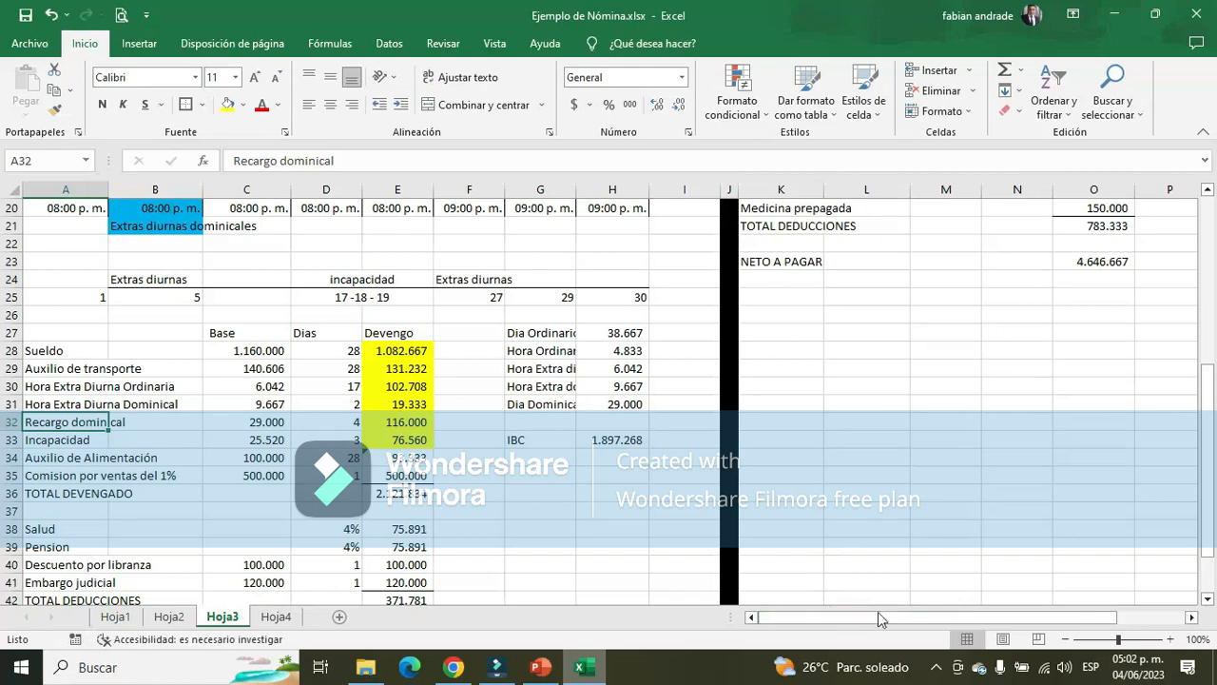
Enter +E5+H5 in AD5 of Hoja2, adding Sueldo and R. Domincal for the Vendedor's Vacaciones base
click(168, 616)
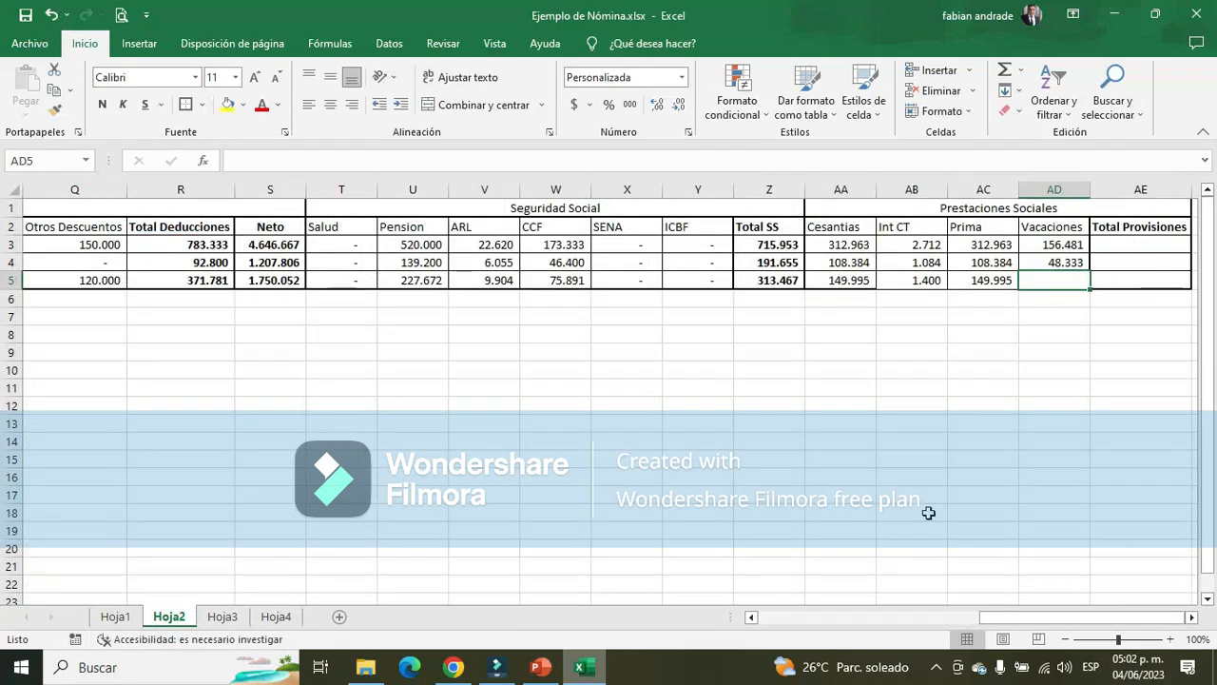
text(+)
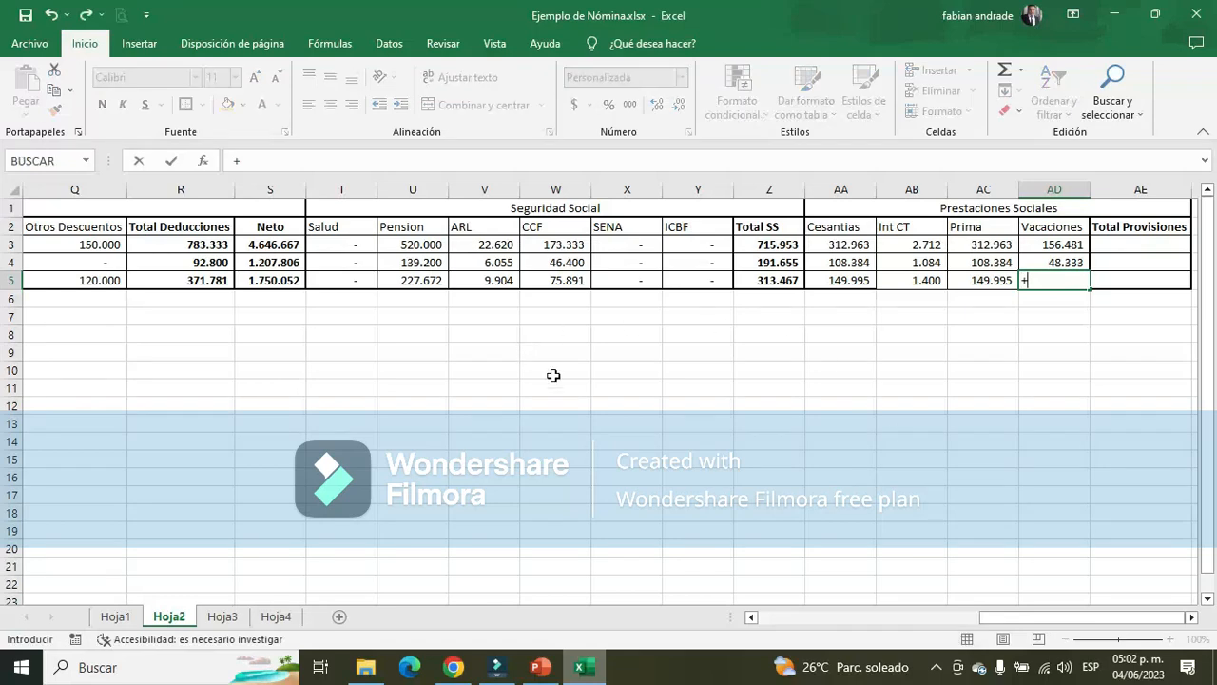
drag(1011, 616, 785, 616)
click(296, 282)
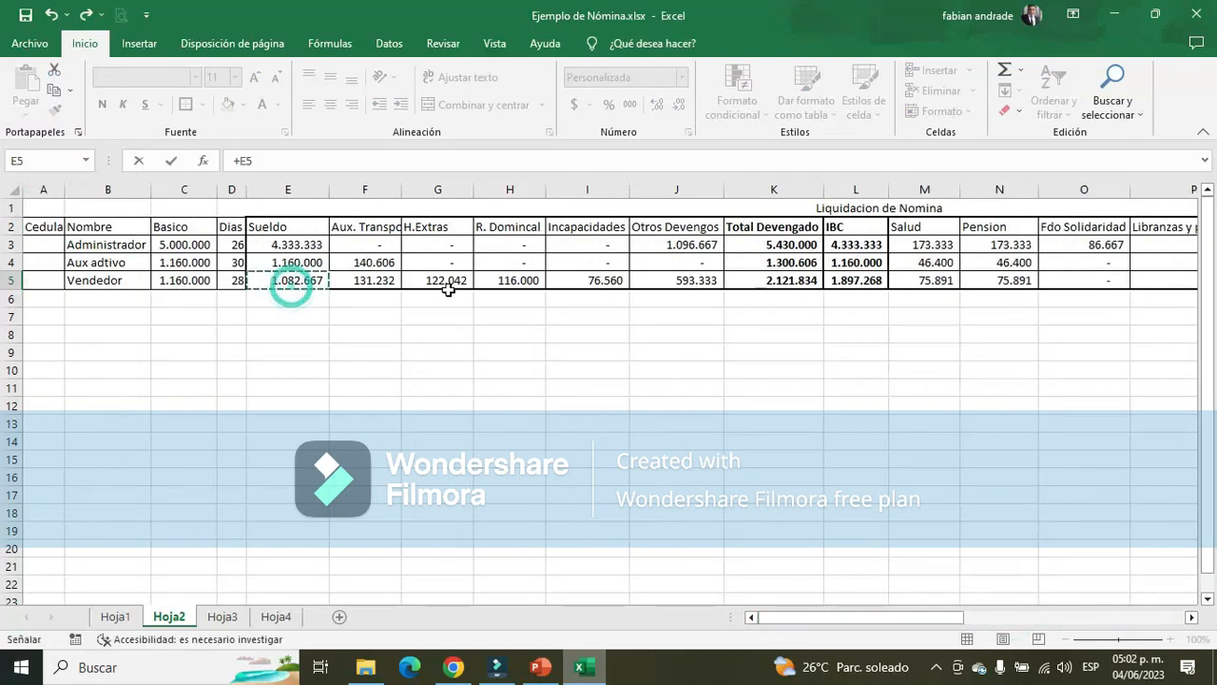
text(+)
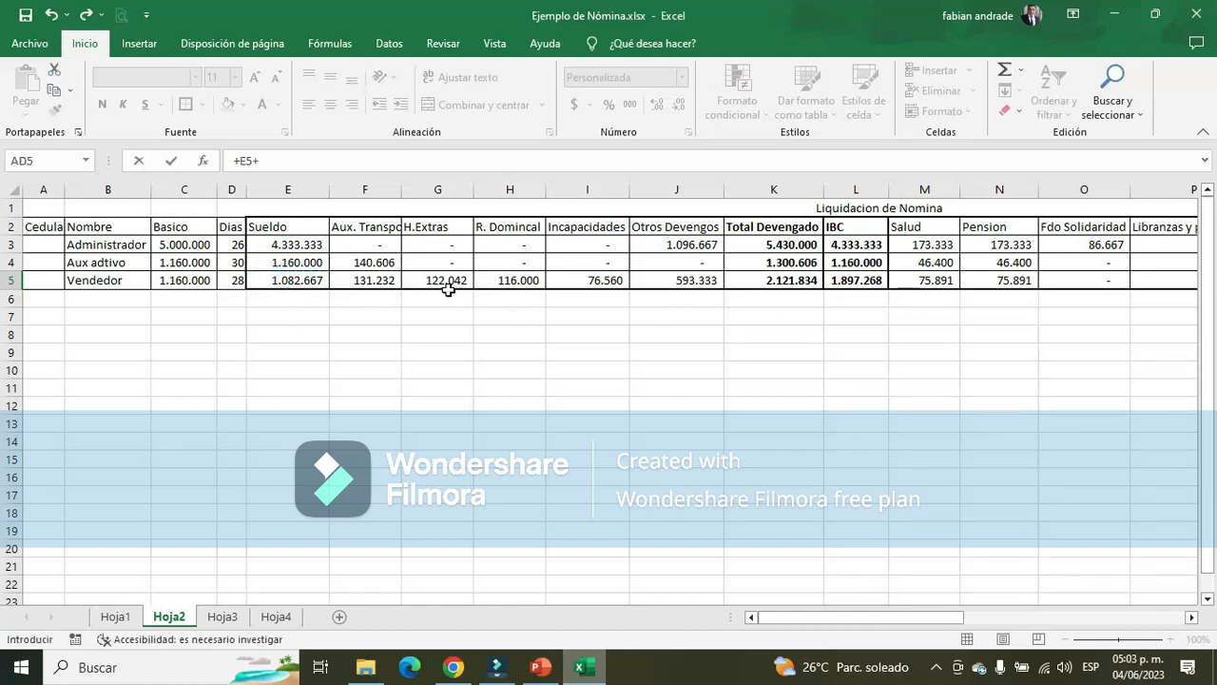
click(516, 281)
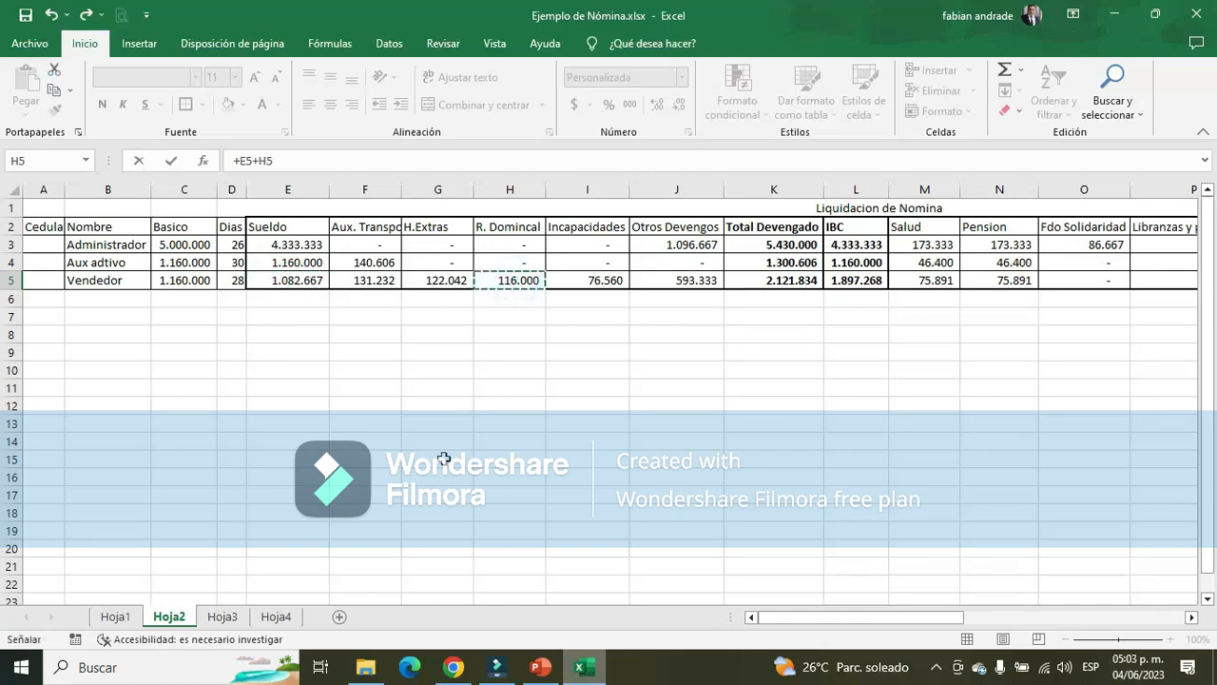
text(+)
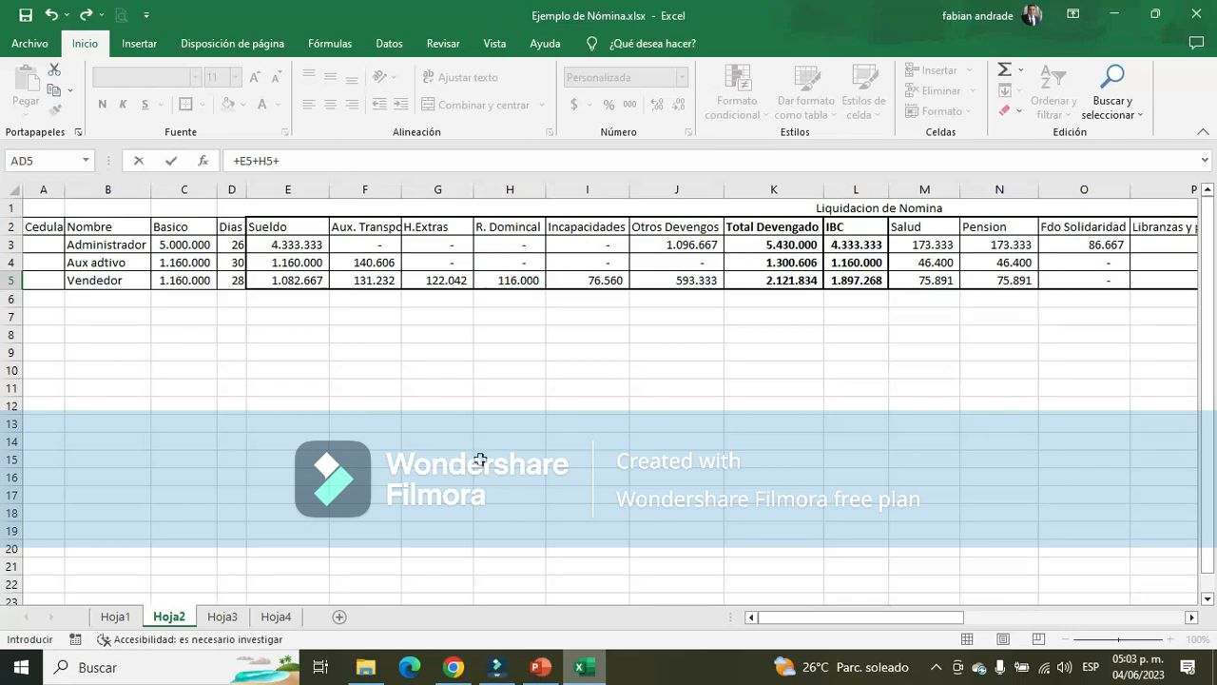
key(BackSpace)
key(Return)
key(Up)
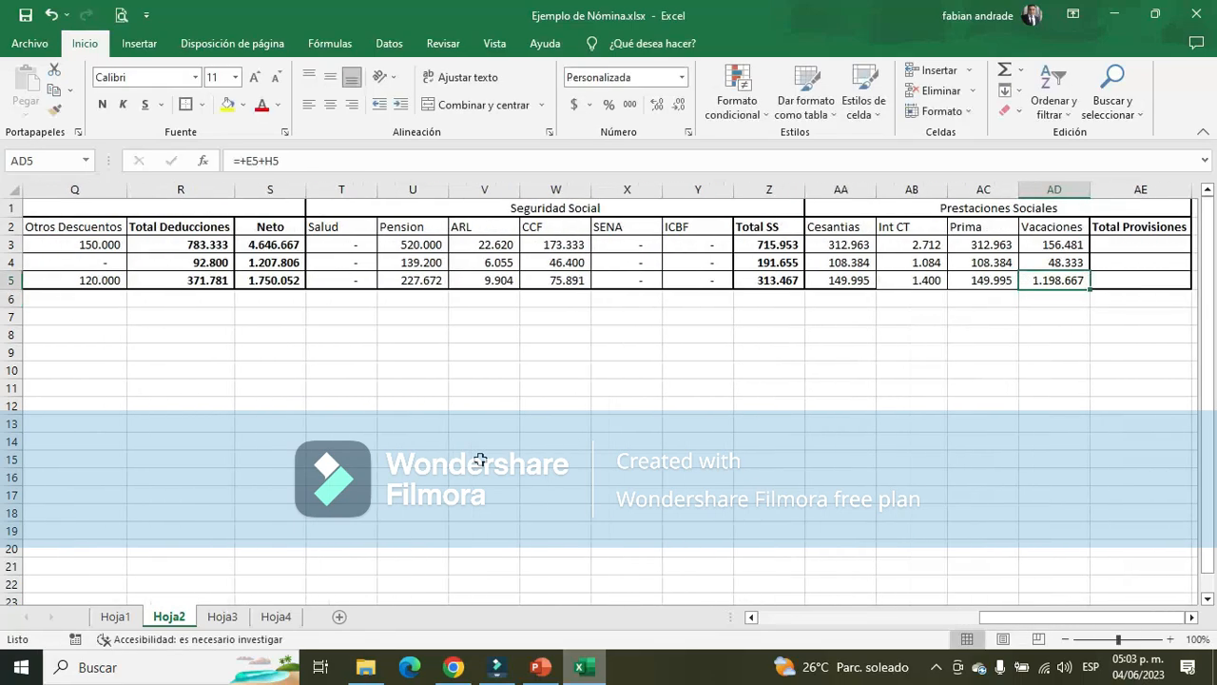
Check the Vacaciones base on PowerPoint's slide 7 against the Vendedor's Incapacidad, Auxilio de Alimentación and Comision por ventas on Hoja3, returning to Hoja2
key(alt+Tab)
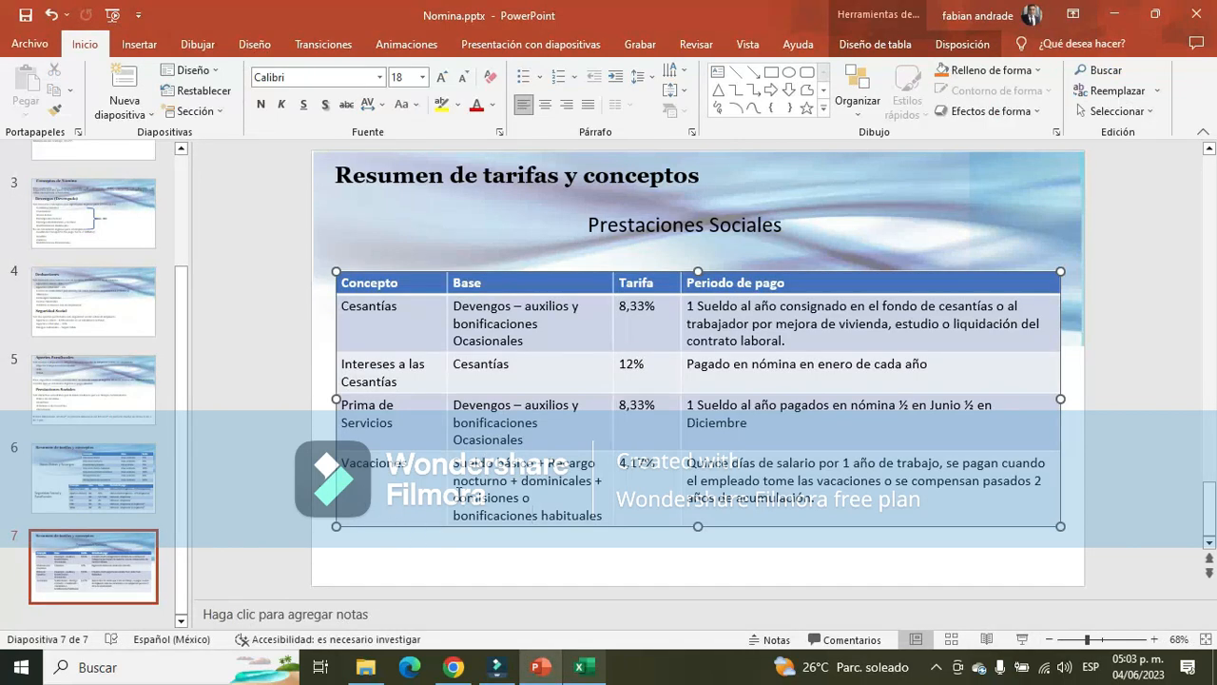
key(alt+Tab)
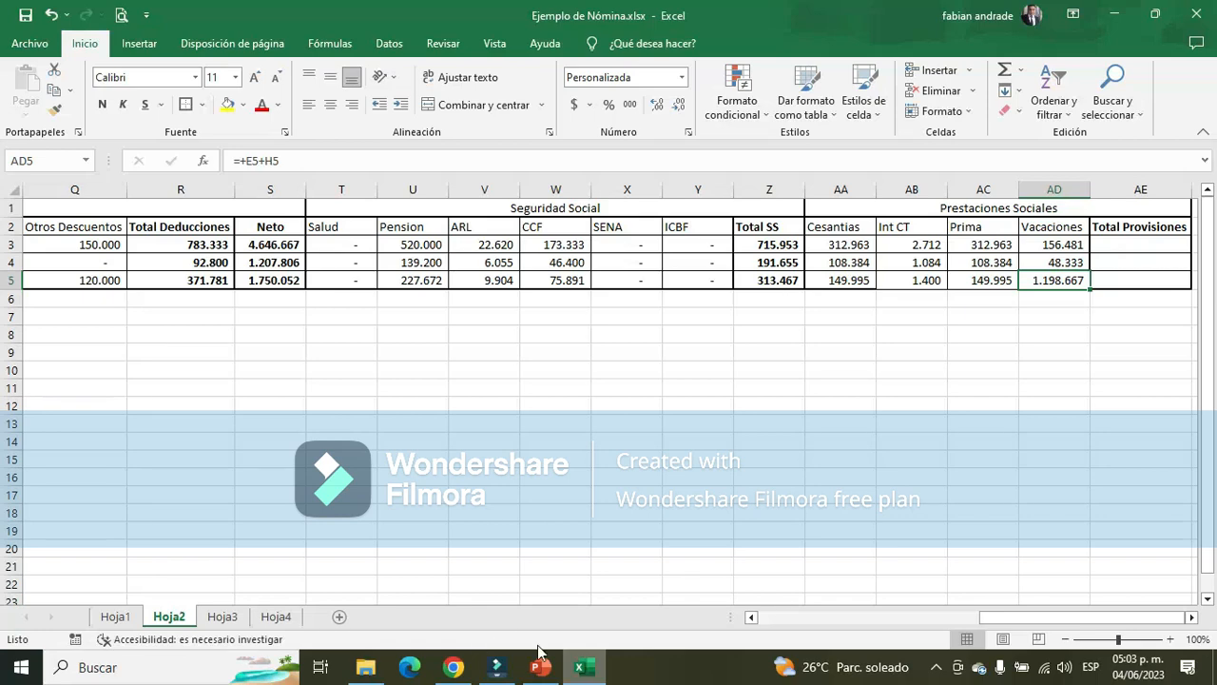
click(223, 616)
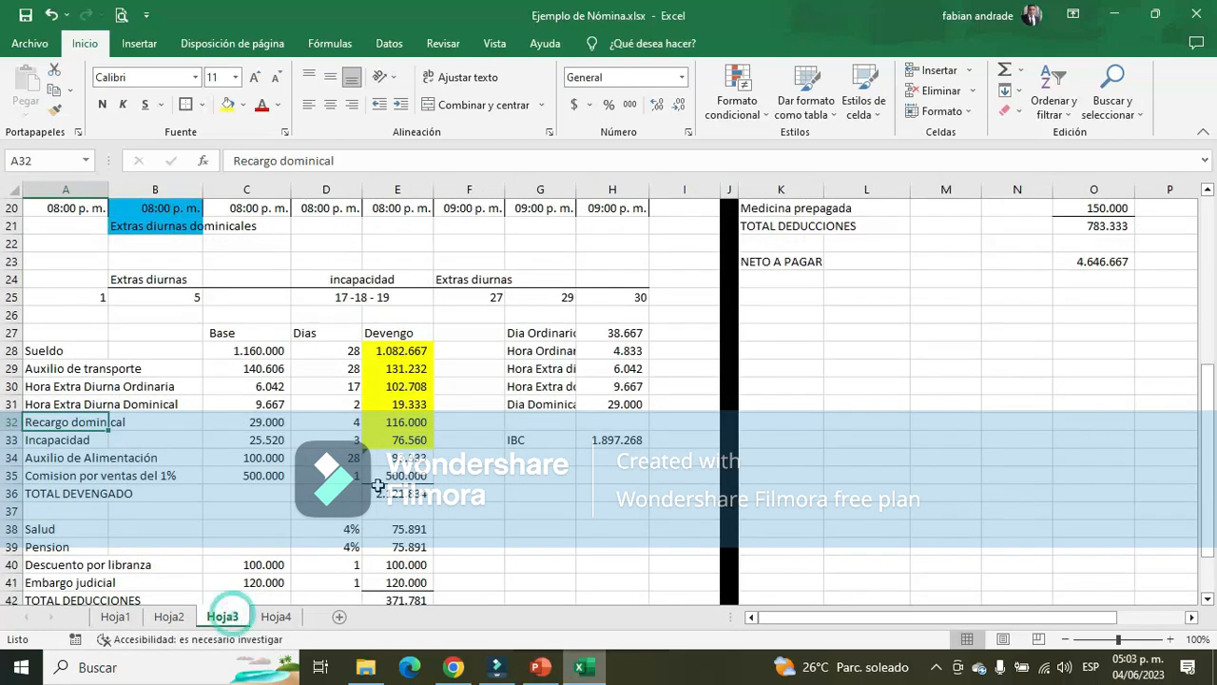
drag(35, 442, 421, 454)
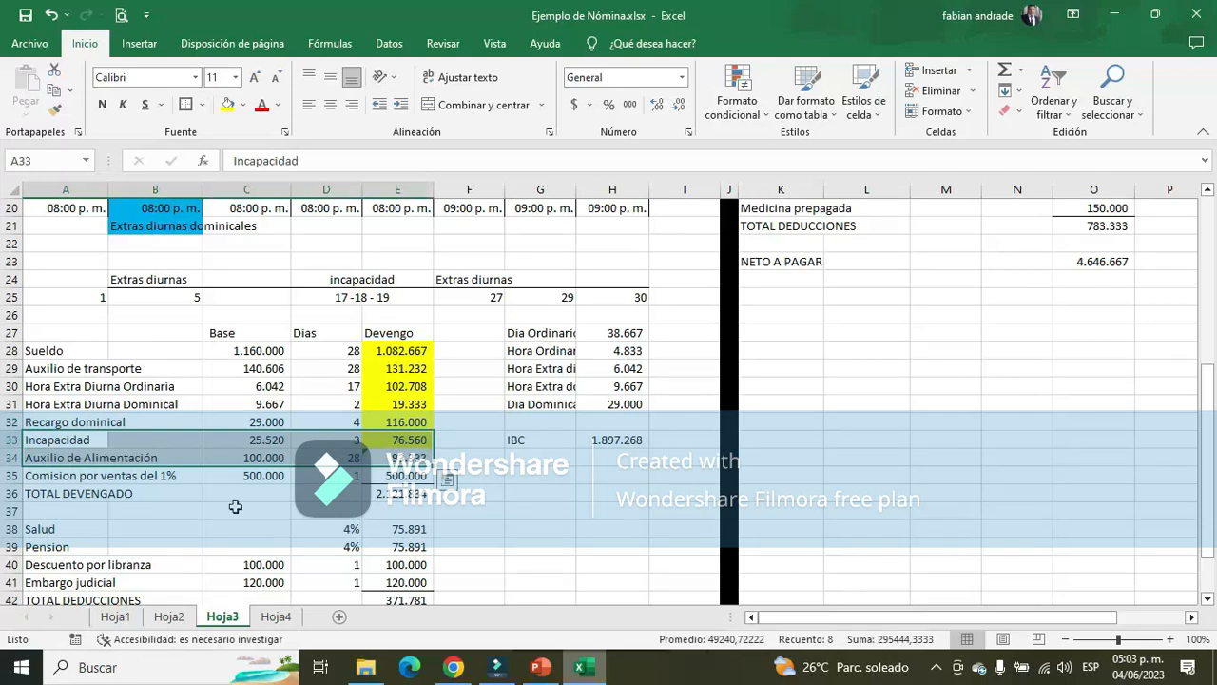
click(387, 475)
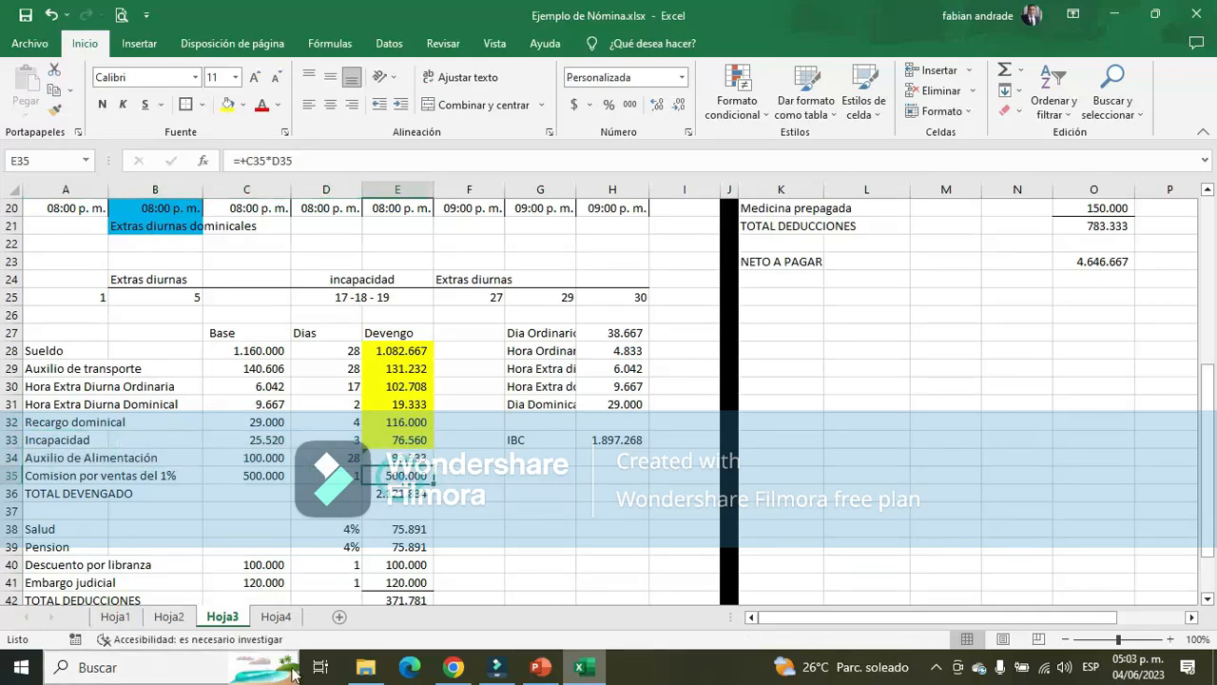
click(177, 619)
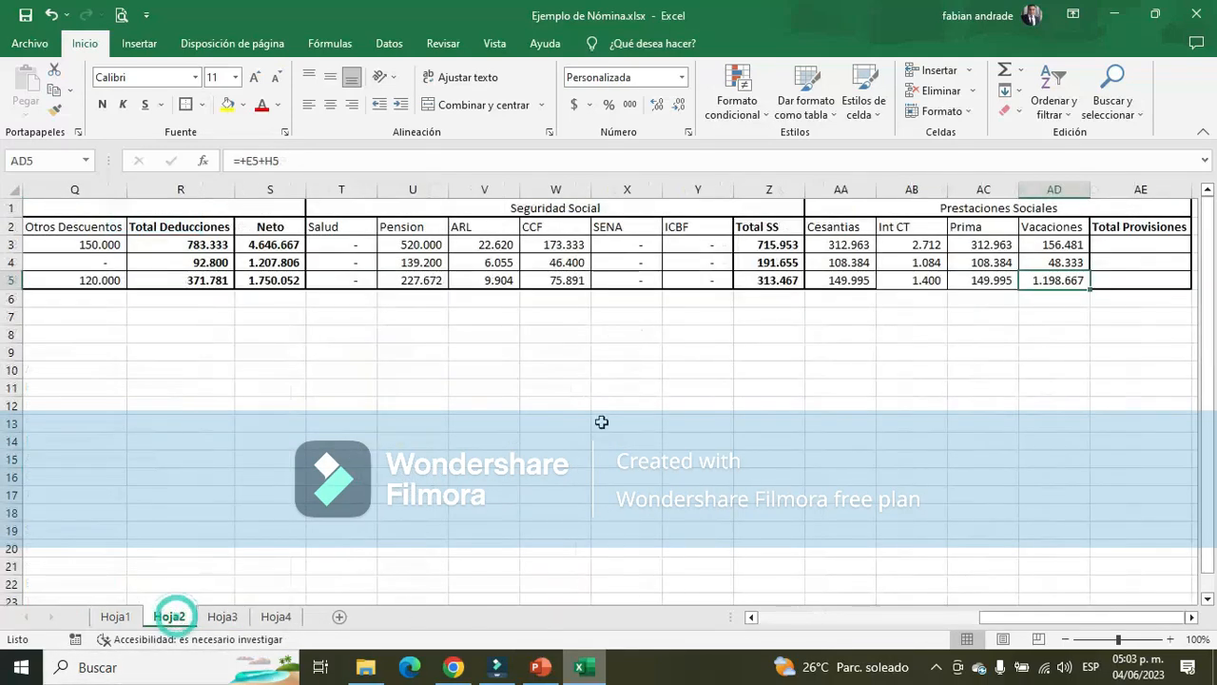
Compare the Vendedor's Otros Devengos in J5 with the Vacaciones formula in AD5 and the Vacaciones base on PowerPoint's slide 7
click(84, 280)
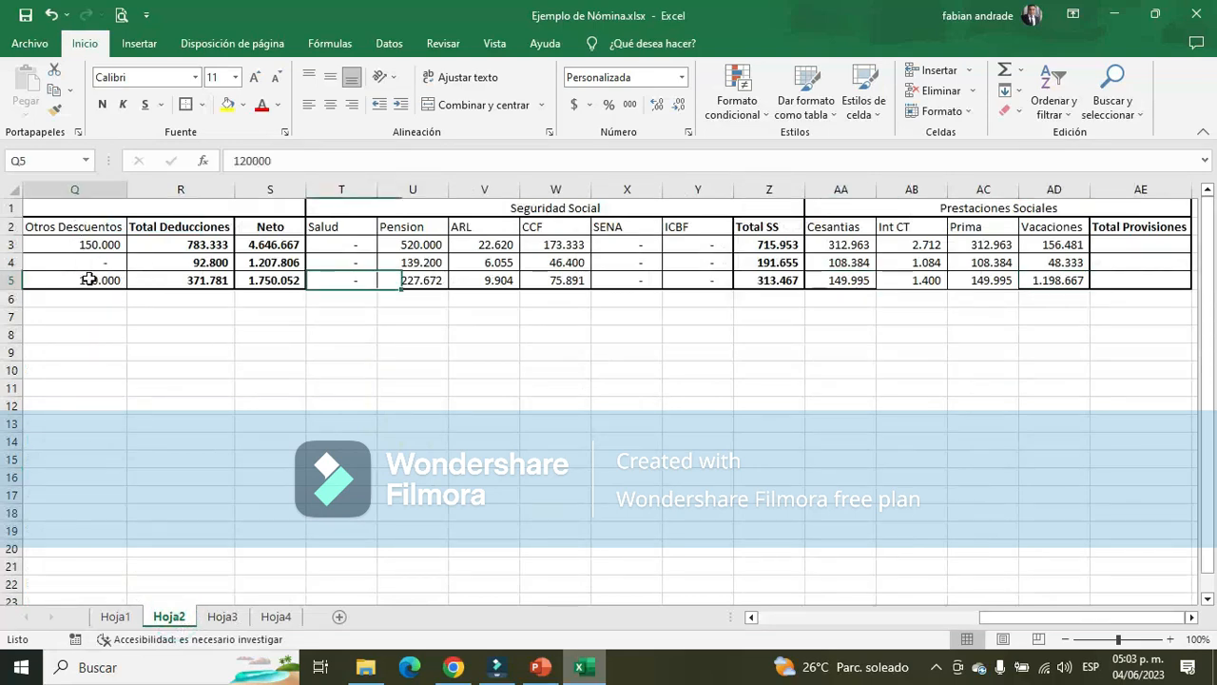
drag(1033, 615, 895, 617)
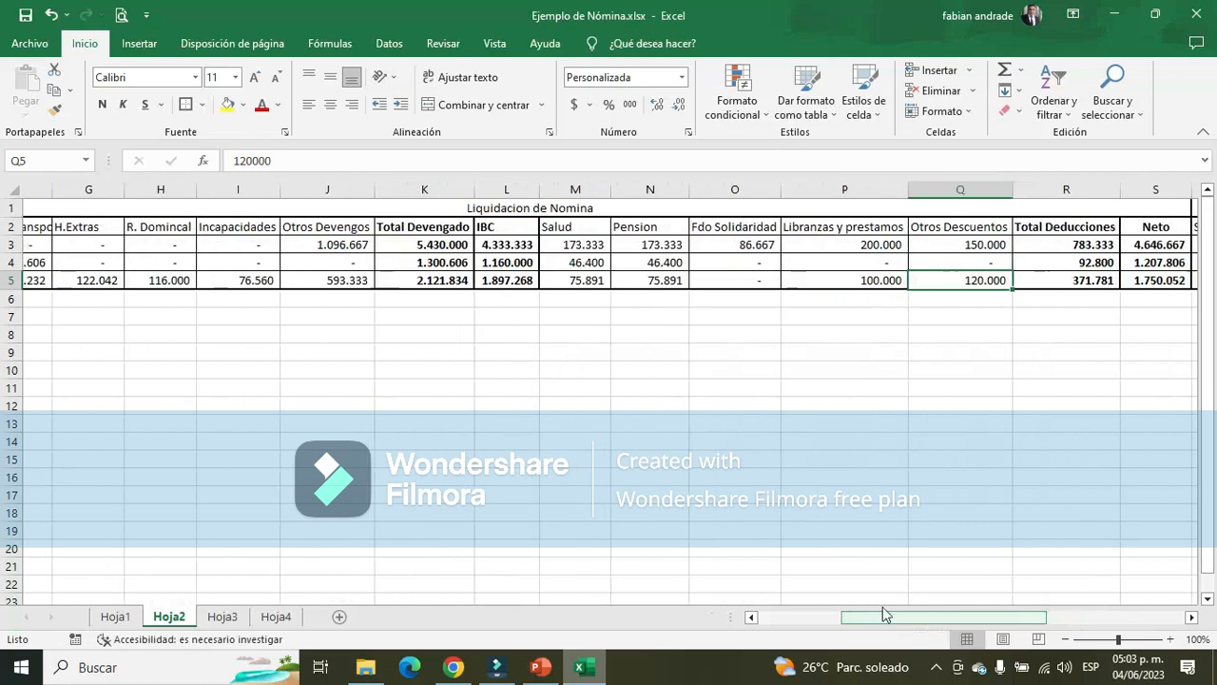
click(320, 280)
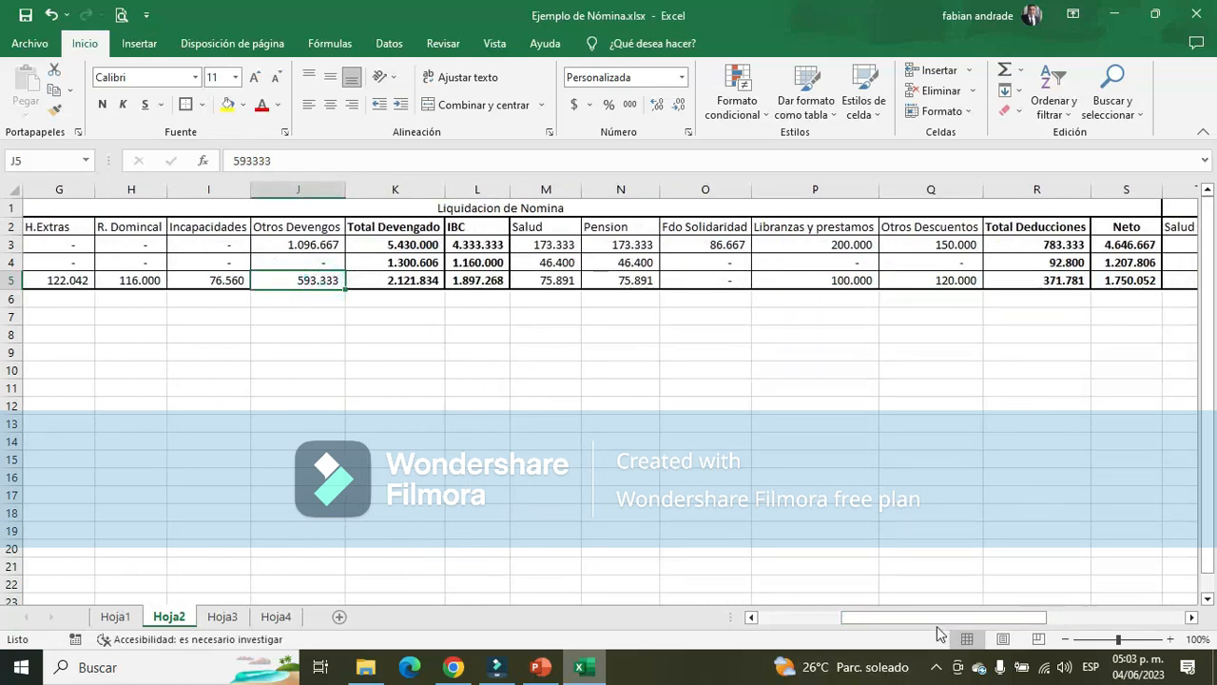
drag(937, 616, 1075, 623)
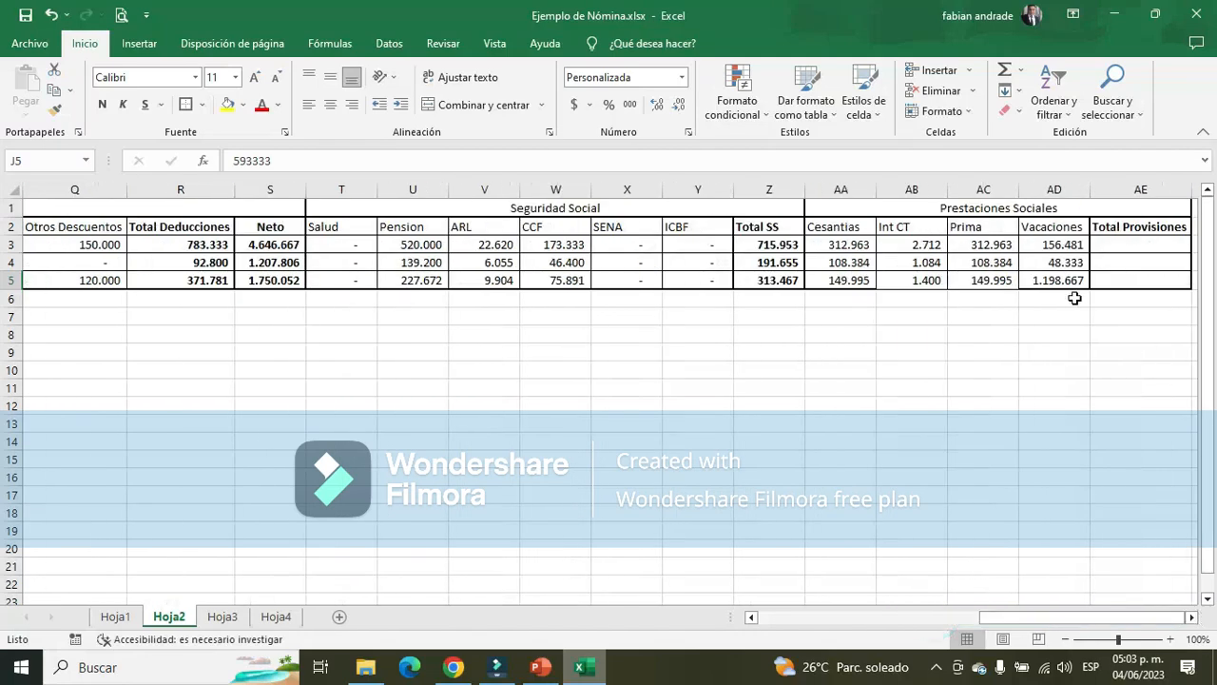
click(1060, 280)
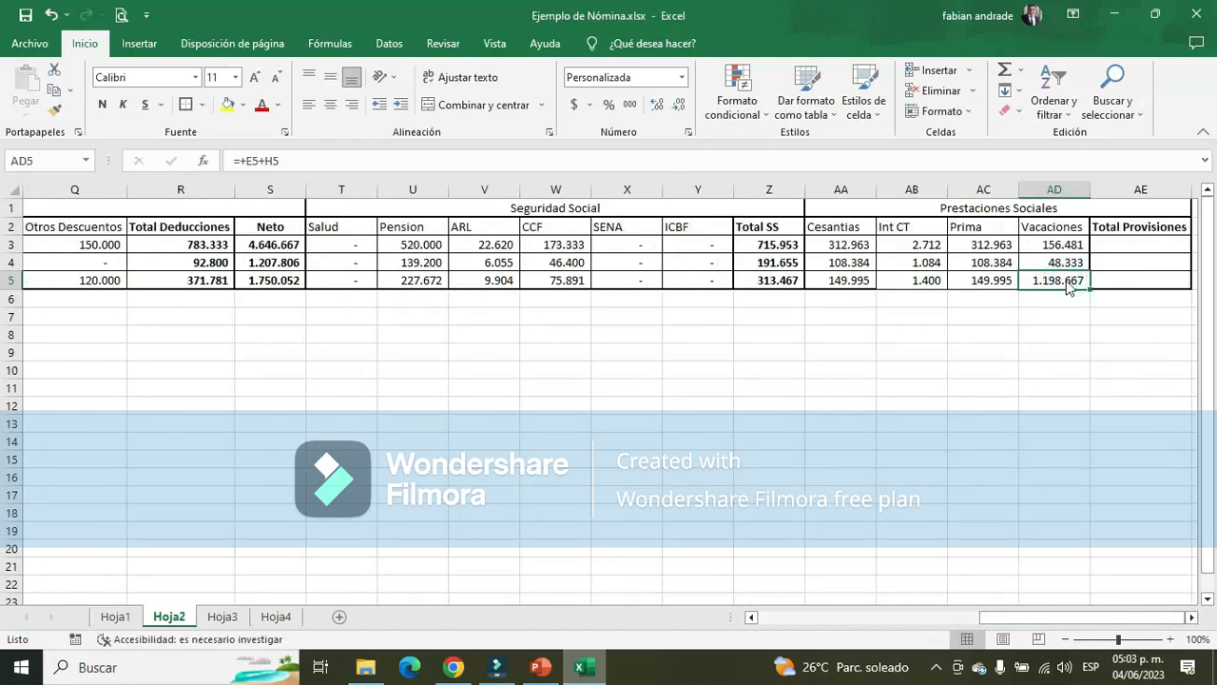
key(alt+Tab)
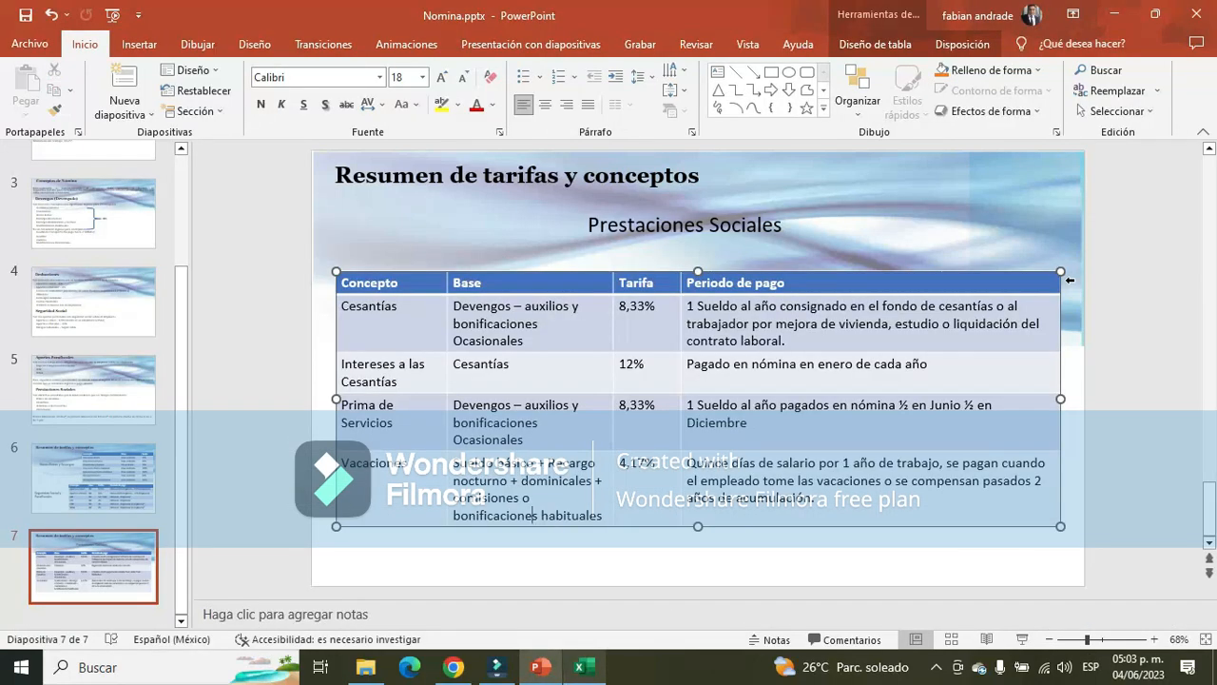
key(alt+Tab)
key(alt+Tab)
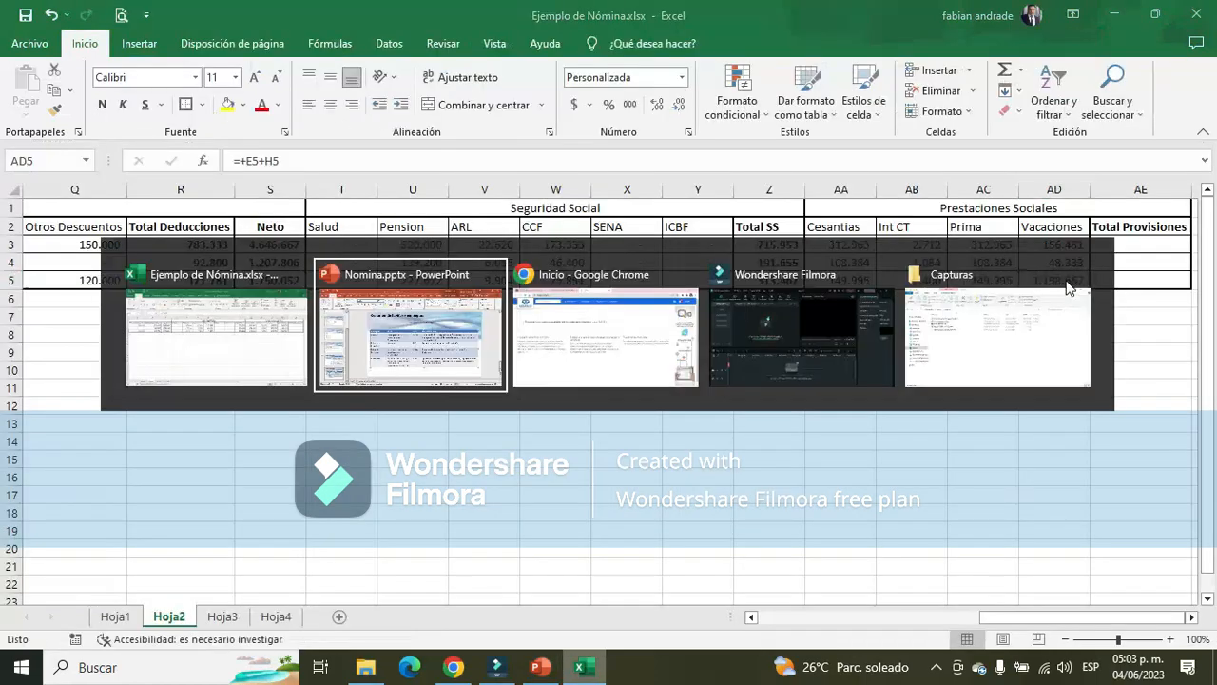
key(alt+Tab)
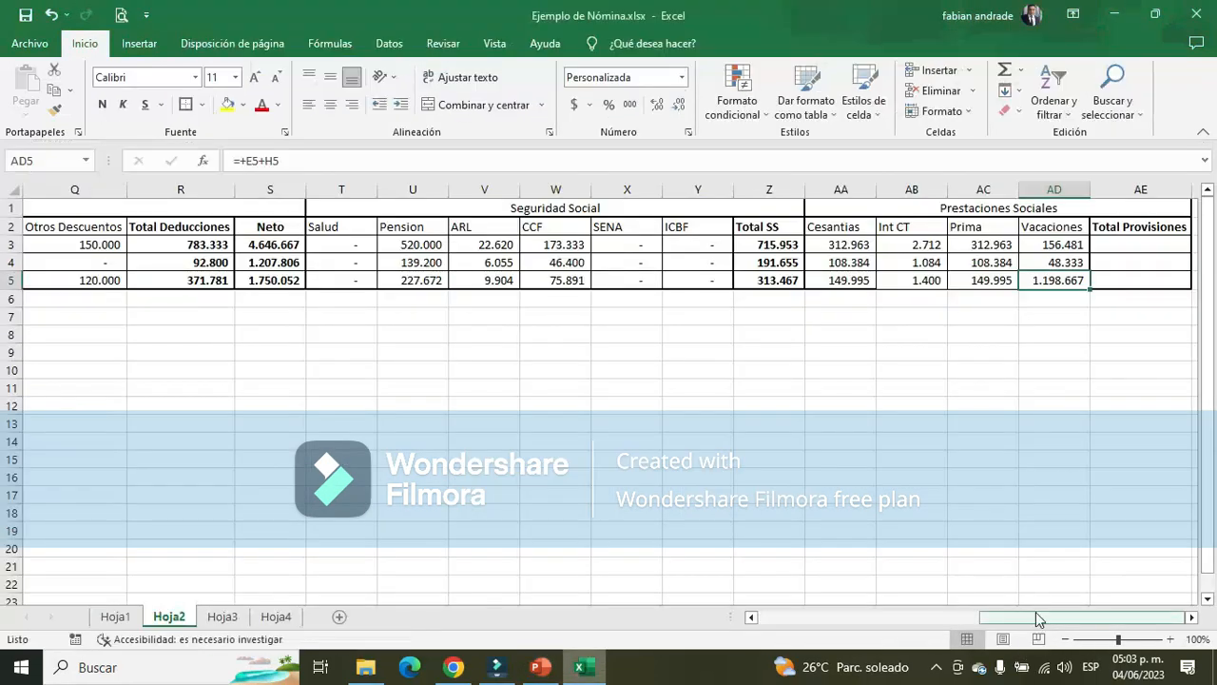
Recheck the Vendedor's Otros Devengos in J5 and inspect the Prima formula in AC5 on Hoja2
drag(1004, 617, 778, 623)
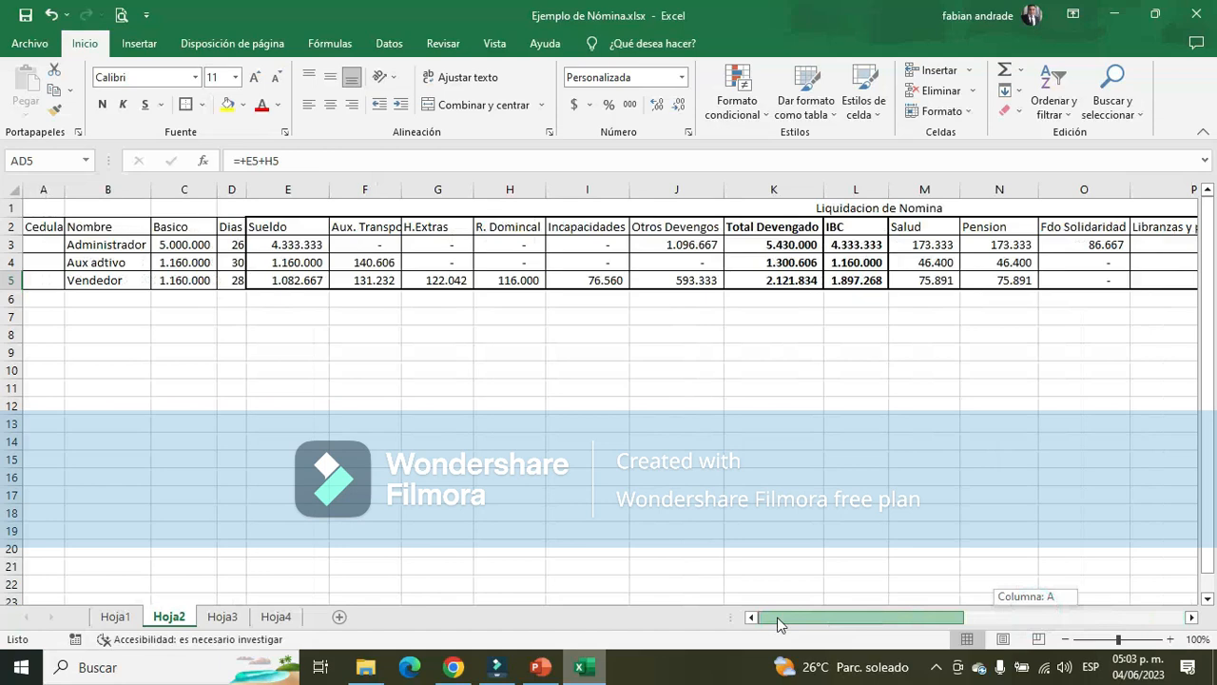
drag(793, 617, 821, 617)
click(564, 295)
click(561, 277)
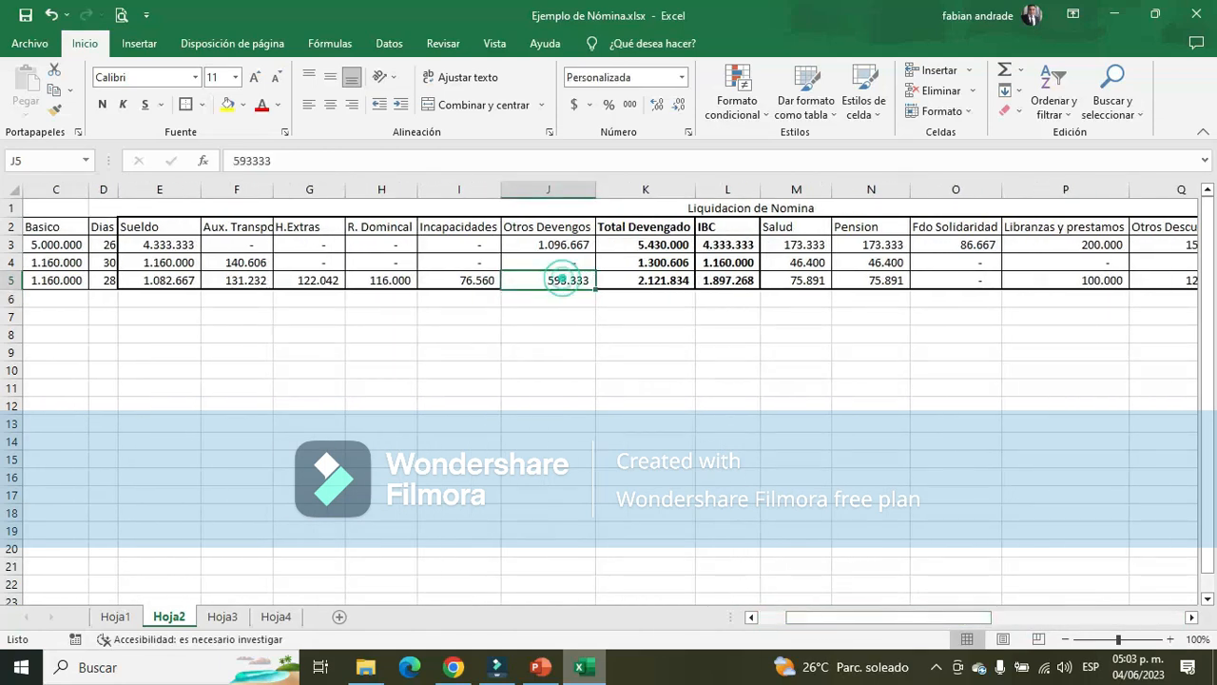
key(alt+Tab)
key(alt+Tab)
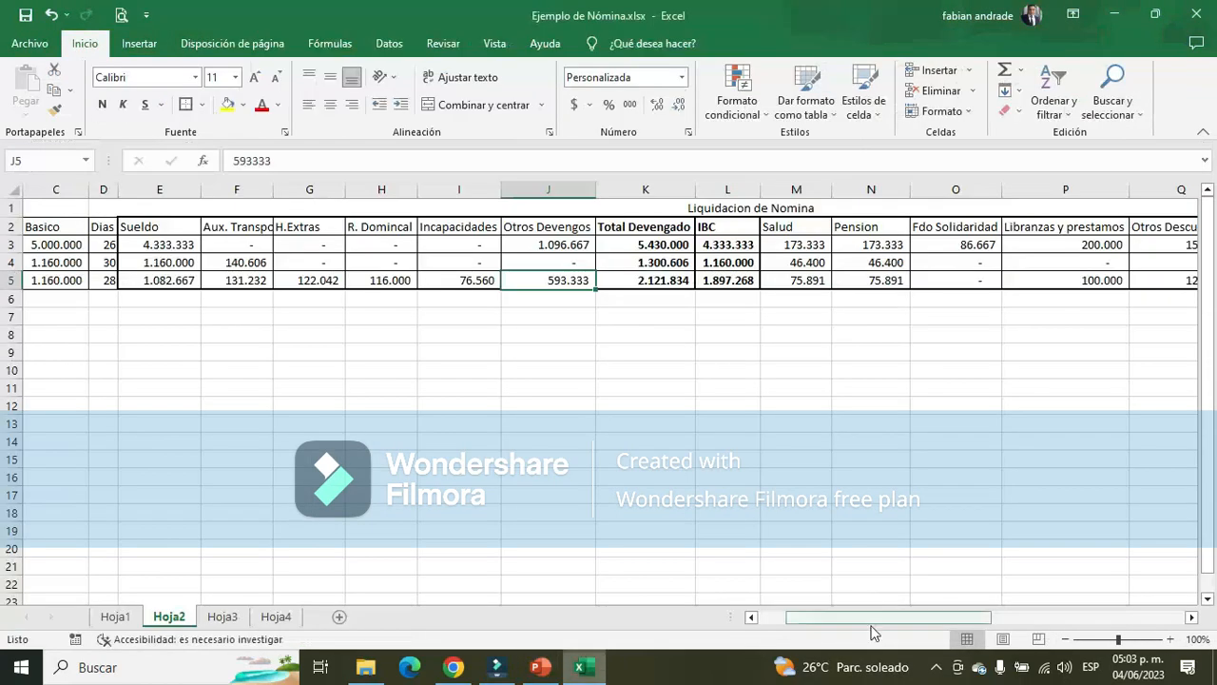
drag(946, 618, 1129, 625)
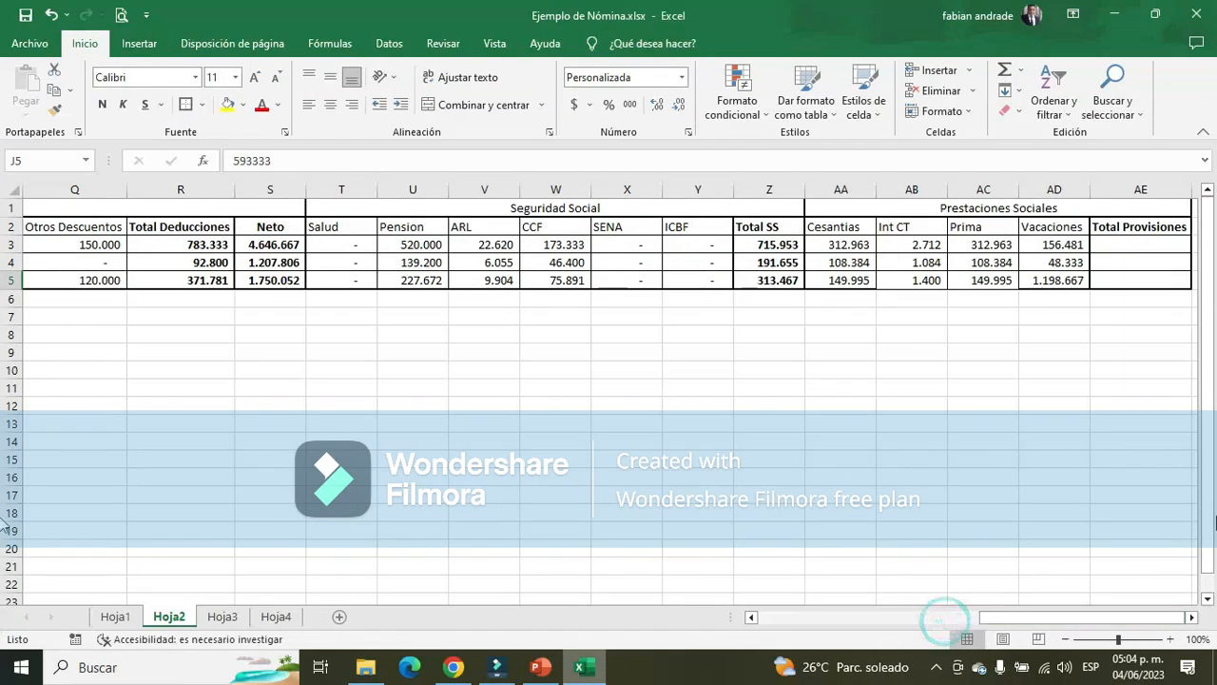
click(993, 281)
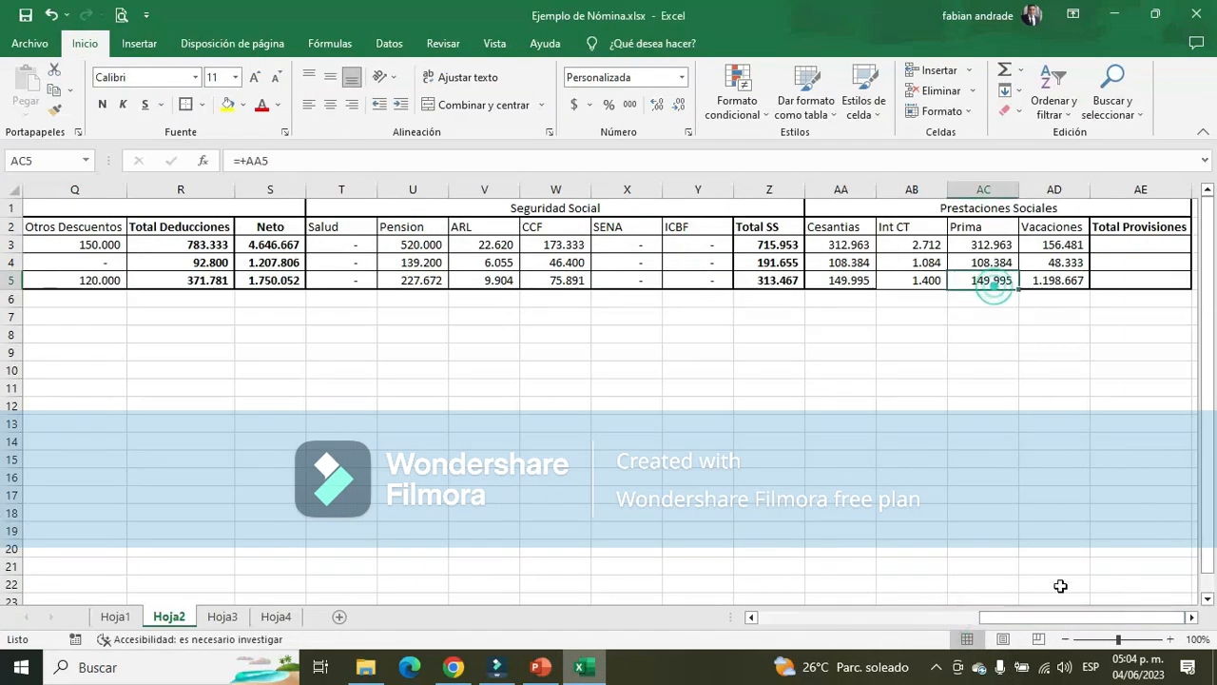
Check slide 7's Vacaciones base against the Vendedor's Comision por ventas and Auxilio de Alimentación on Hoja3, returning to Hoja2
click(1046, 280)
key(alt+Tab)
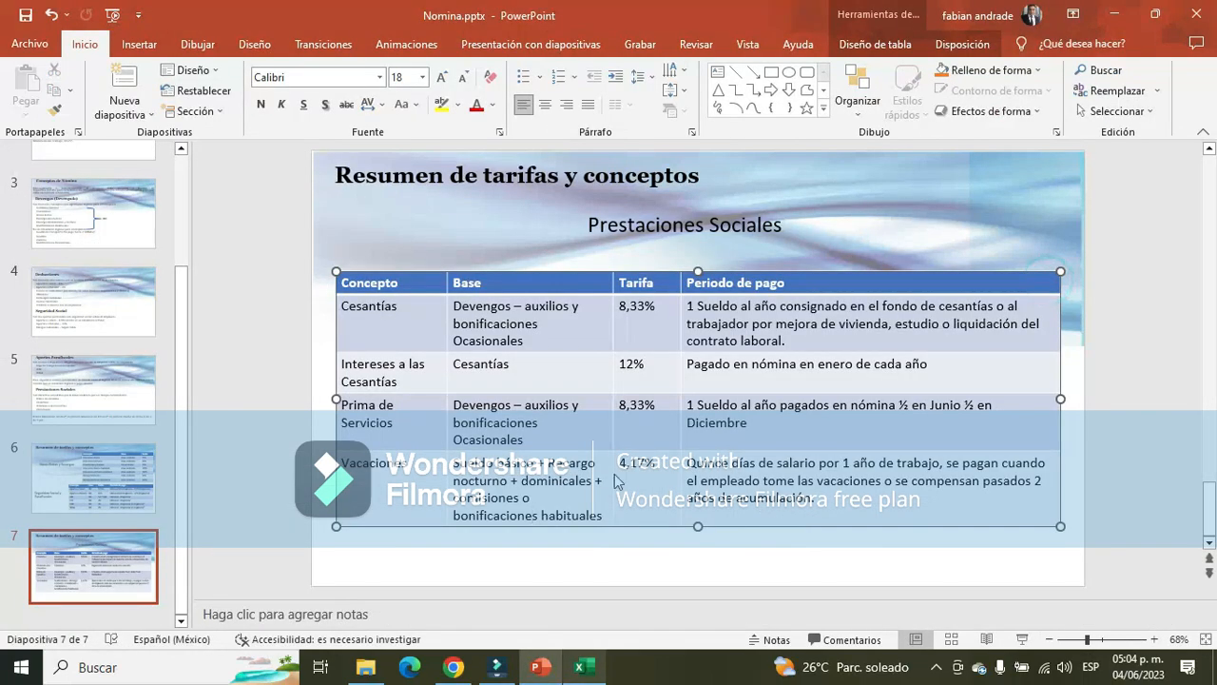
key(alt+Tab)
click(224, 620)
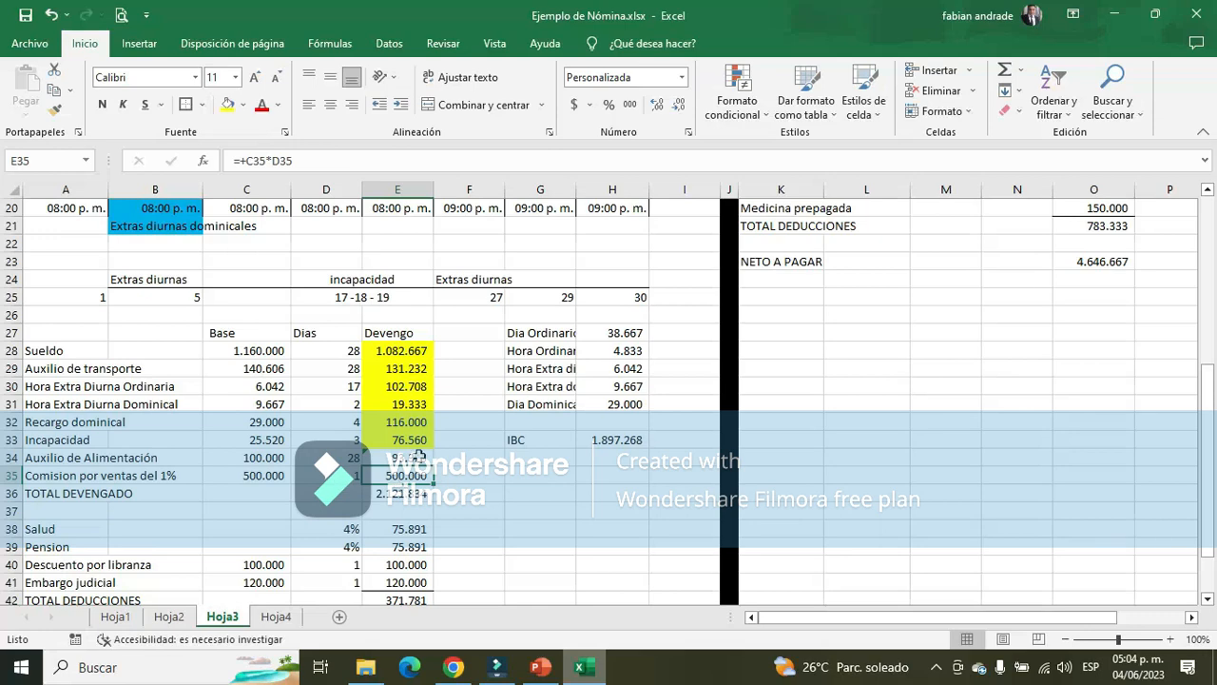
mouse_move(418, 457)
mouse_down()
mouse_move(419, 487)
mouse_move(418, 461)
mouse_up()
click(183, 619)
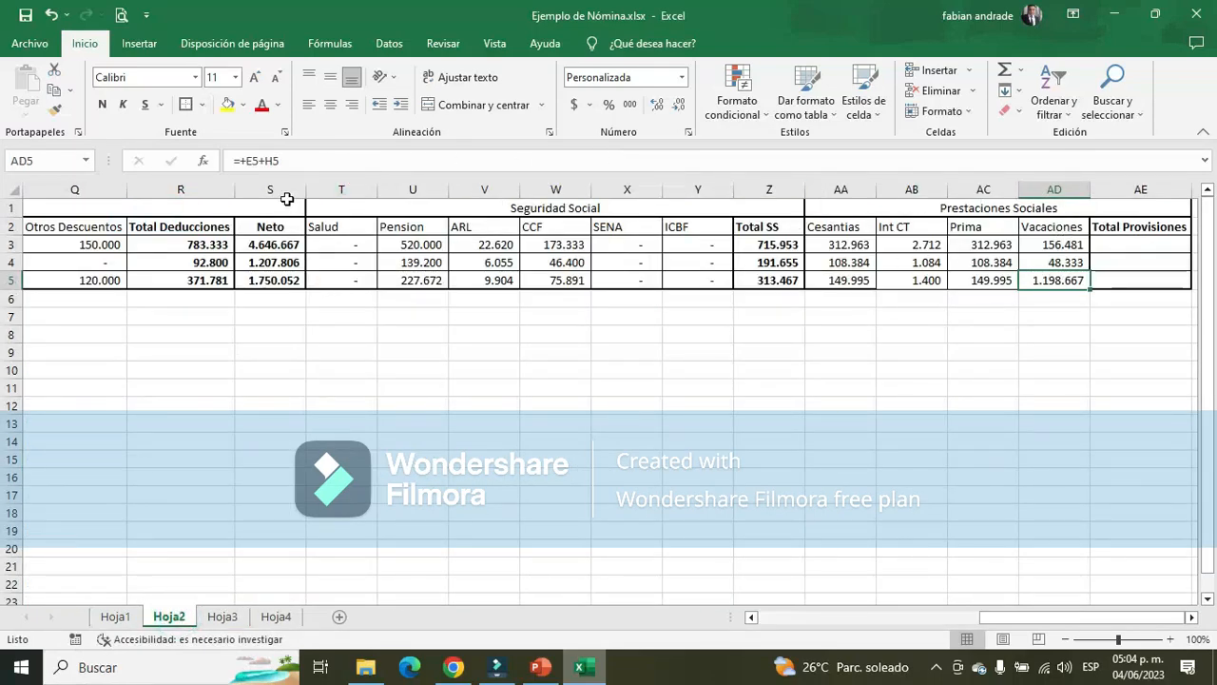
Add the 500000 sales commission to the Vacaciones formula in AD5 and apply an outside border to AA2:AD5
click(288, 161)
text(+5)
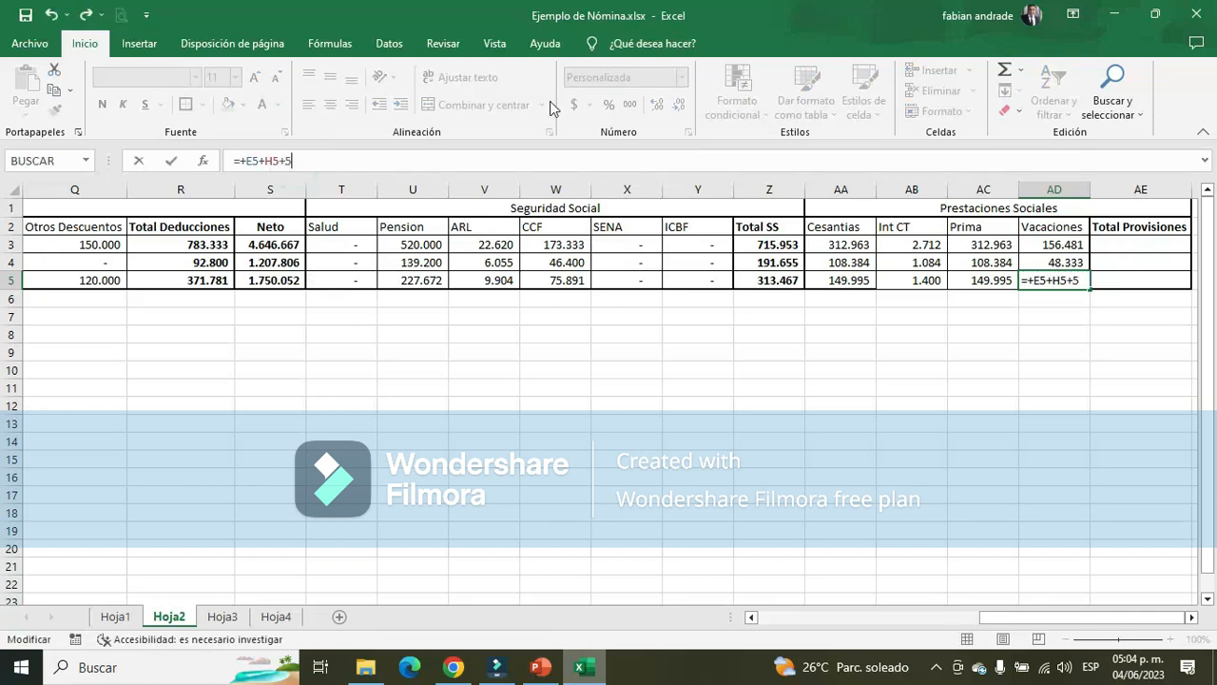
text(00000)
key(Return)
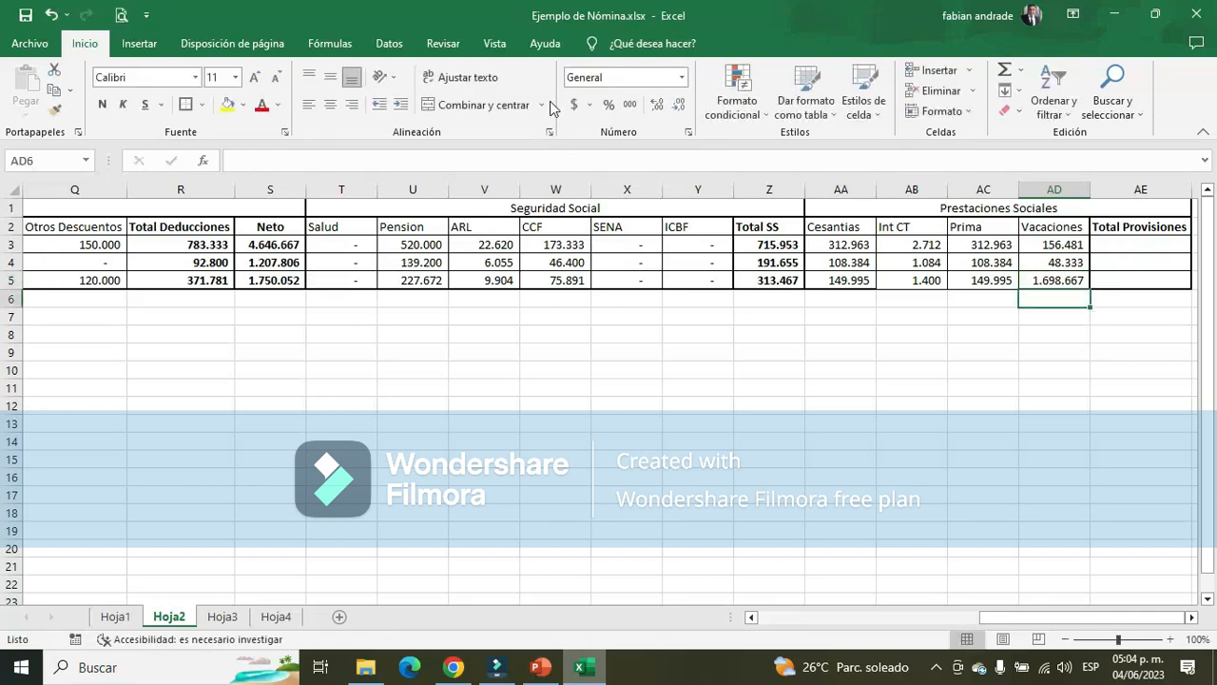
drag(845, 228, 1056, 277)
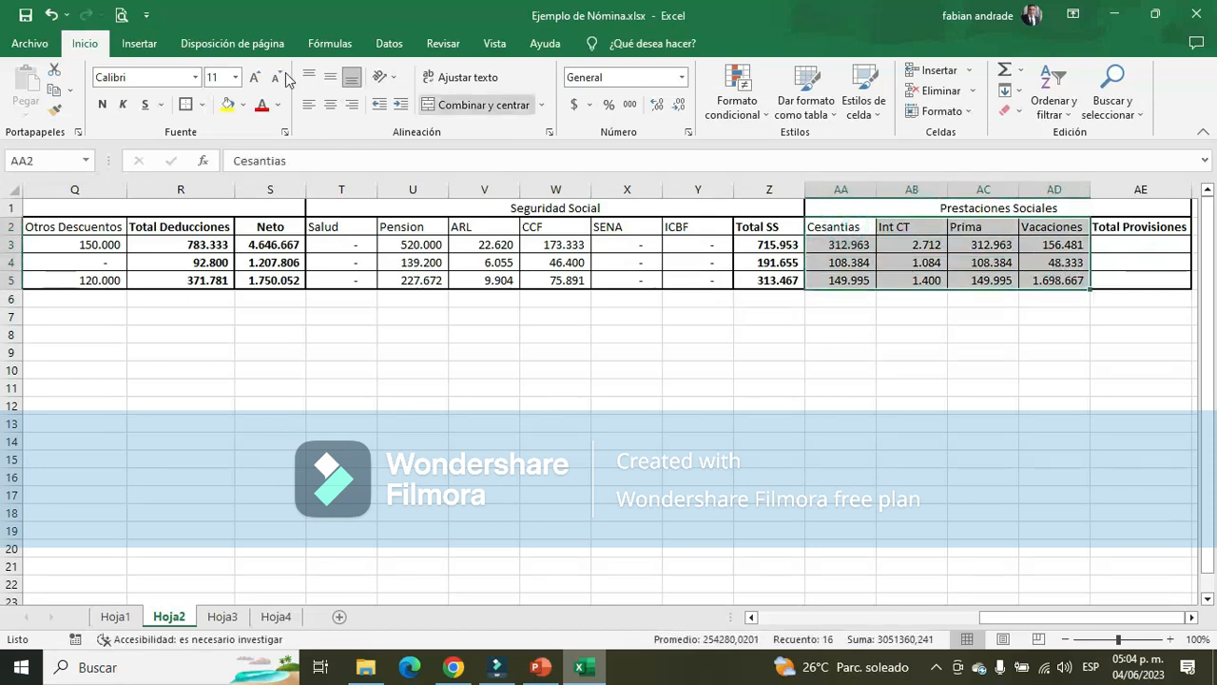
click(186, 104)
Complete the Vendedor's Vacaciones formula in AD5 as =(E5+H5+500000)/720*D5
click(1067, 276)
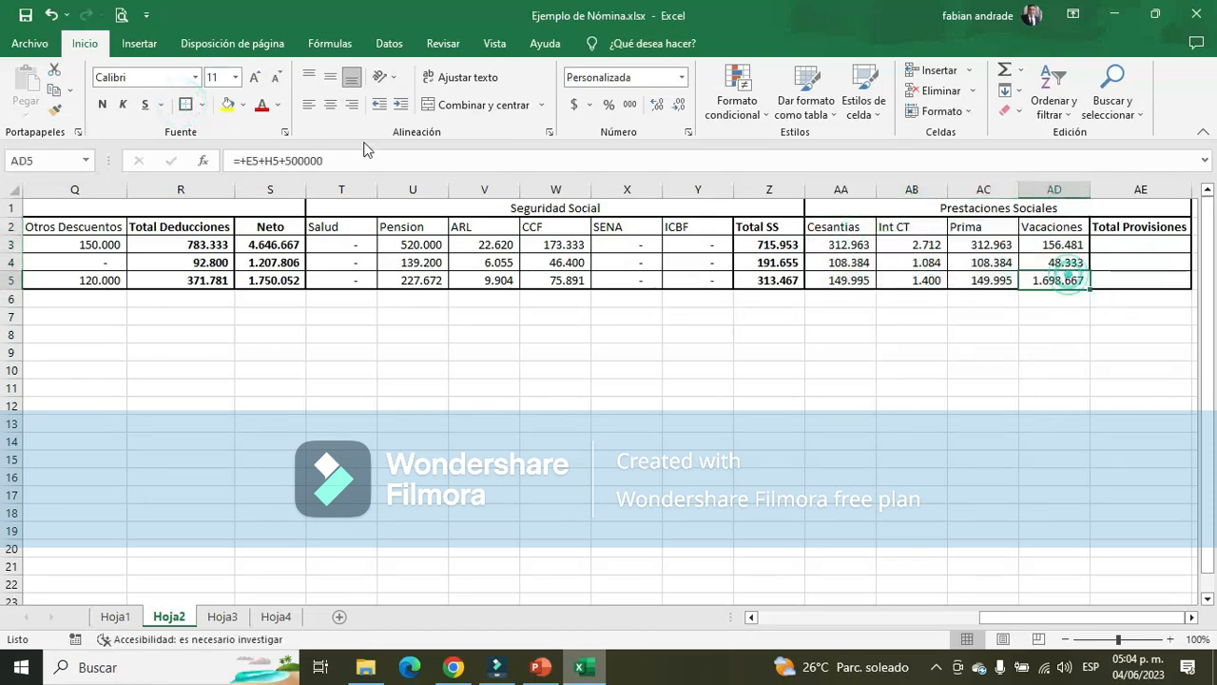
click(250, 162)
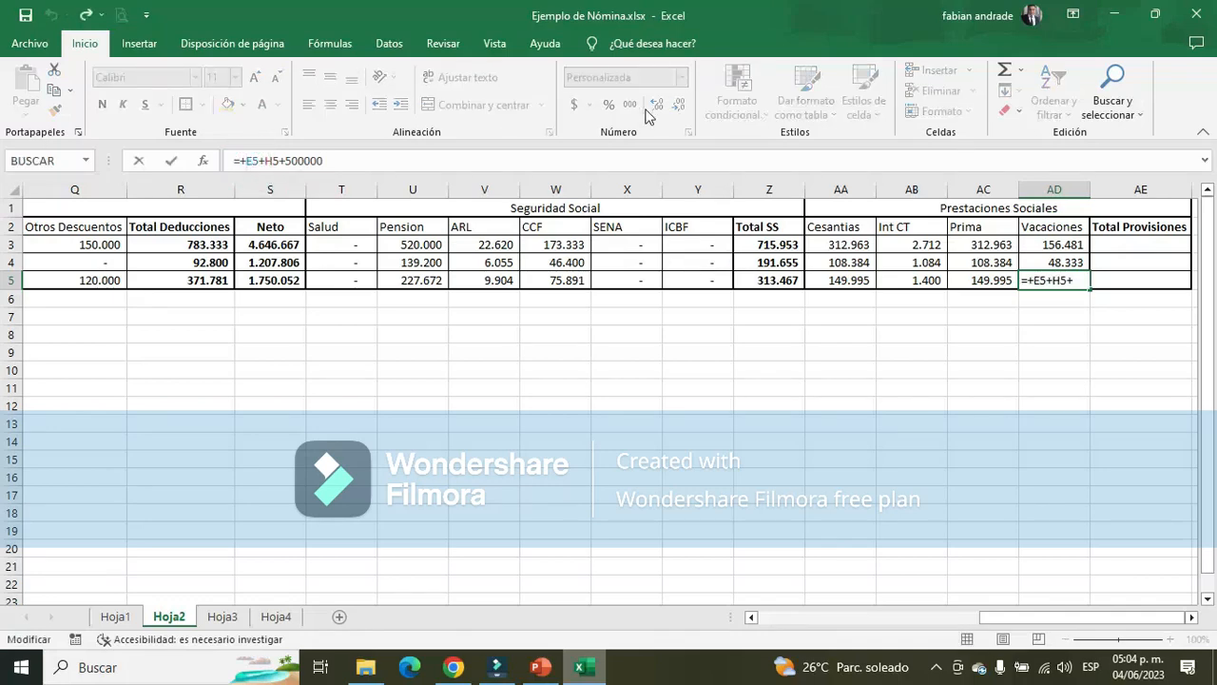
key(BackSpace)
text(()
key(End)
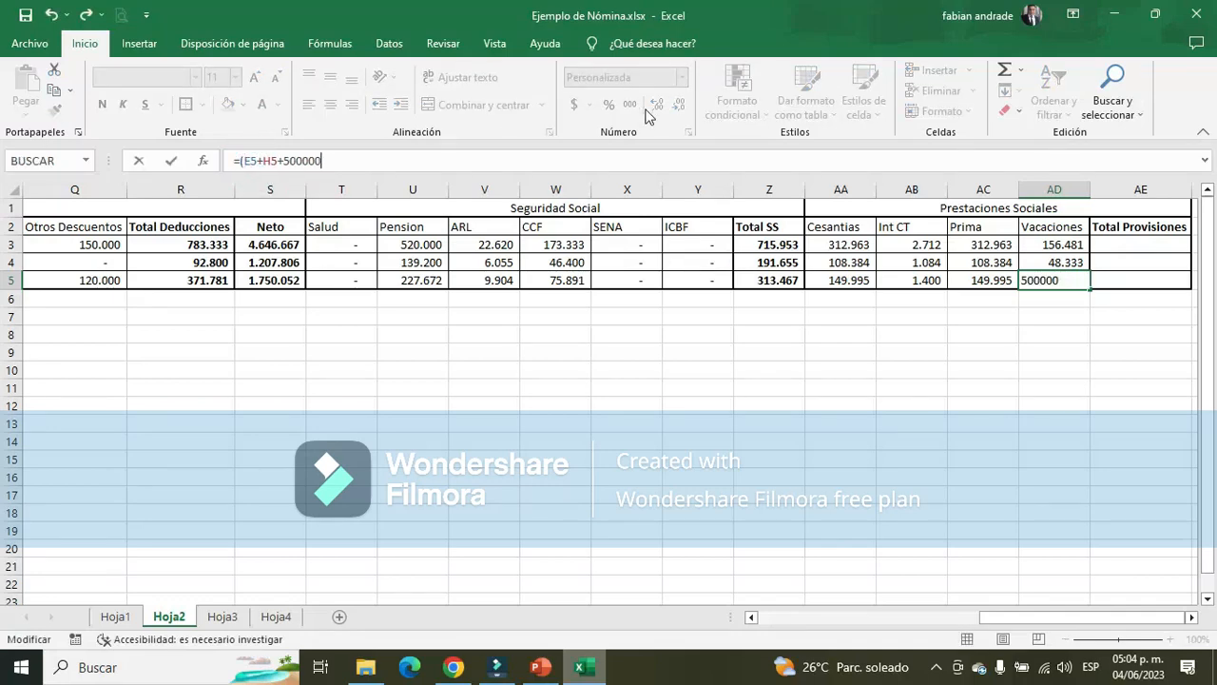
text()/720*)
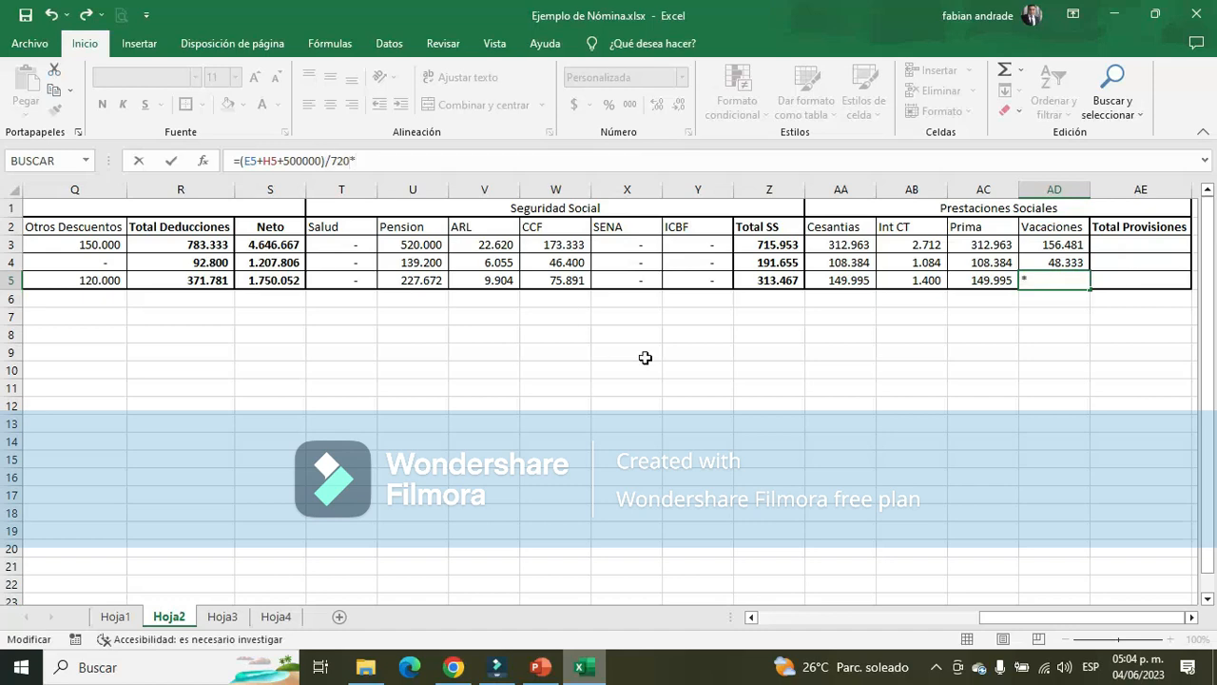
drag(1074, 612, 821, 614)
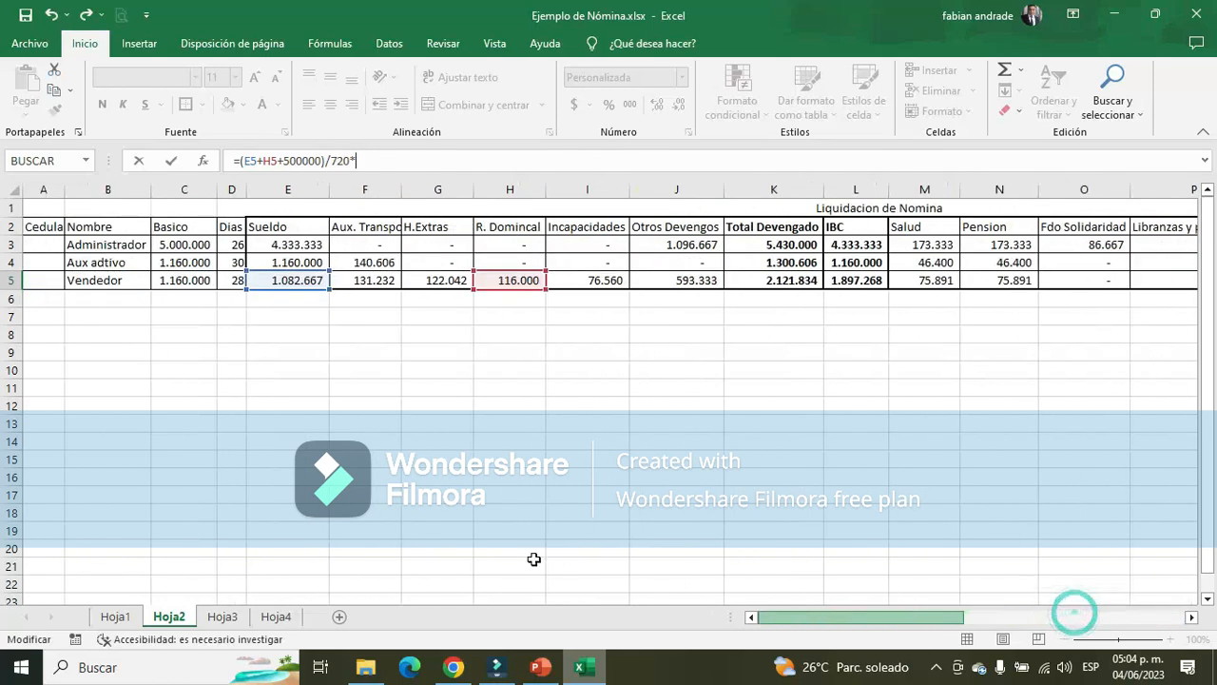
click(233, 279)
key(Return)
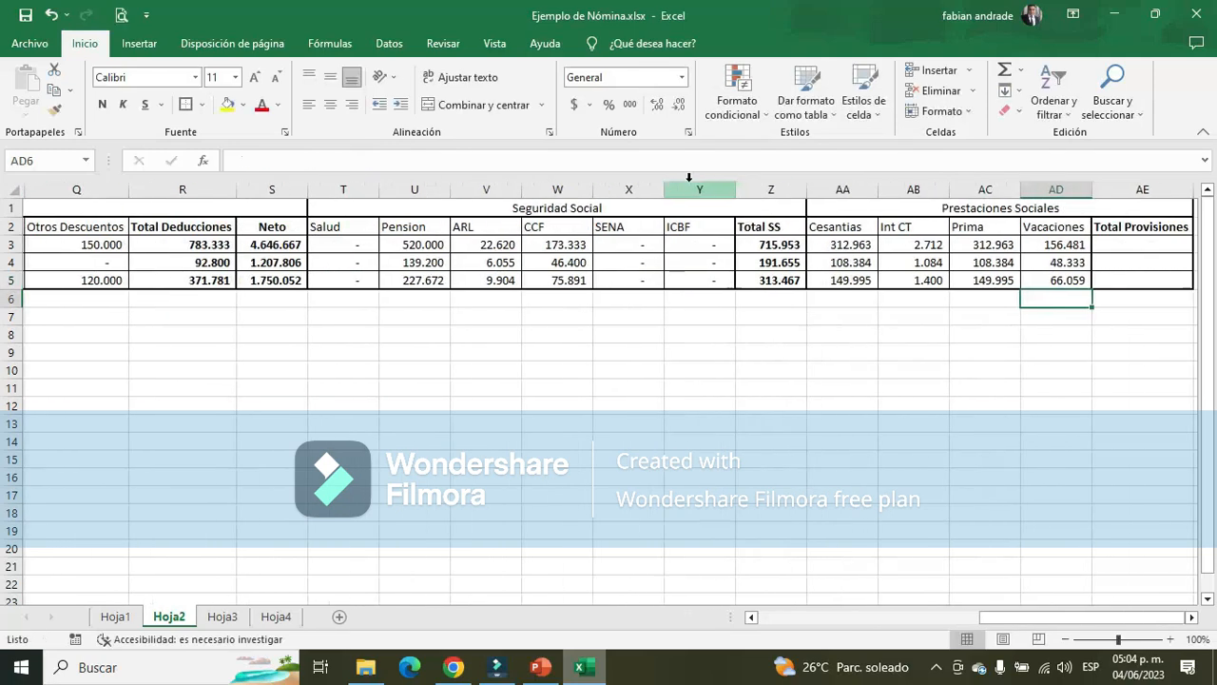
Enter =SUMA(AA3:AD3) in AE3 for the Administrador's Total Provisiones
key(Right)
key(Right)
key(Right)
key(Left)
key(Left)
key(Up)
key(Up)
key(Up)
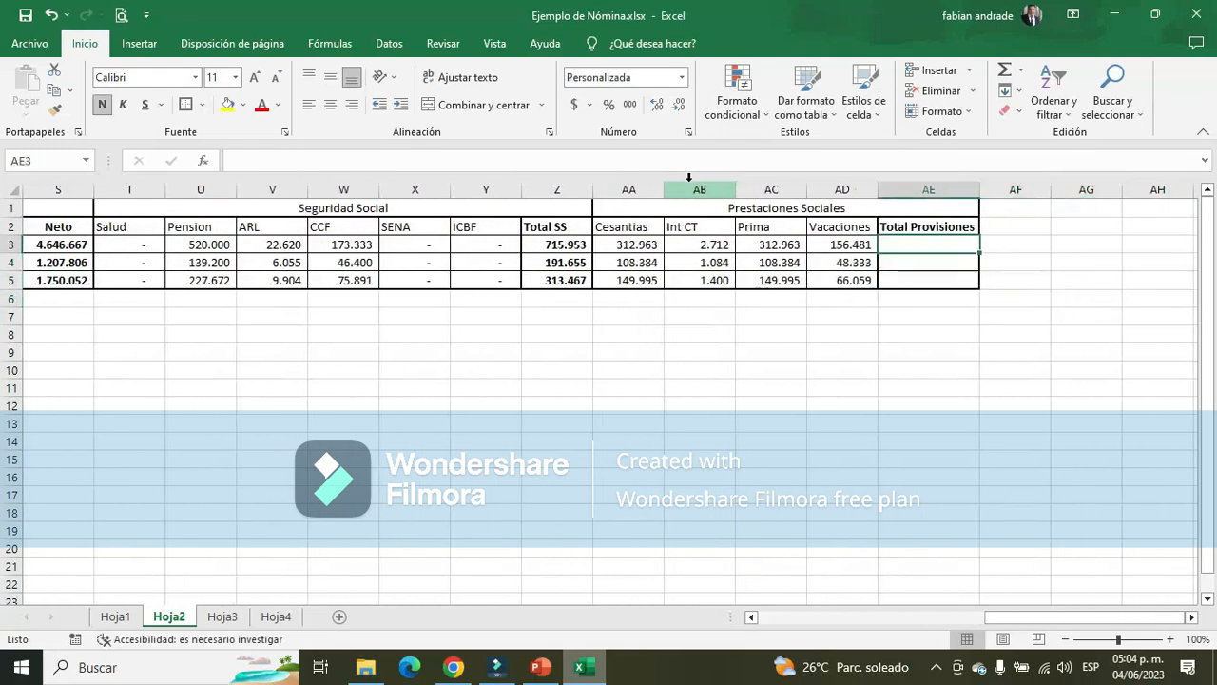
click(1004, 70)
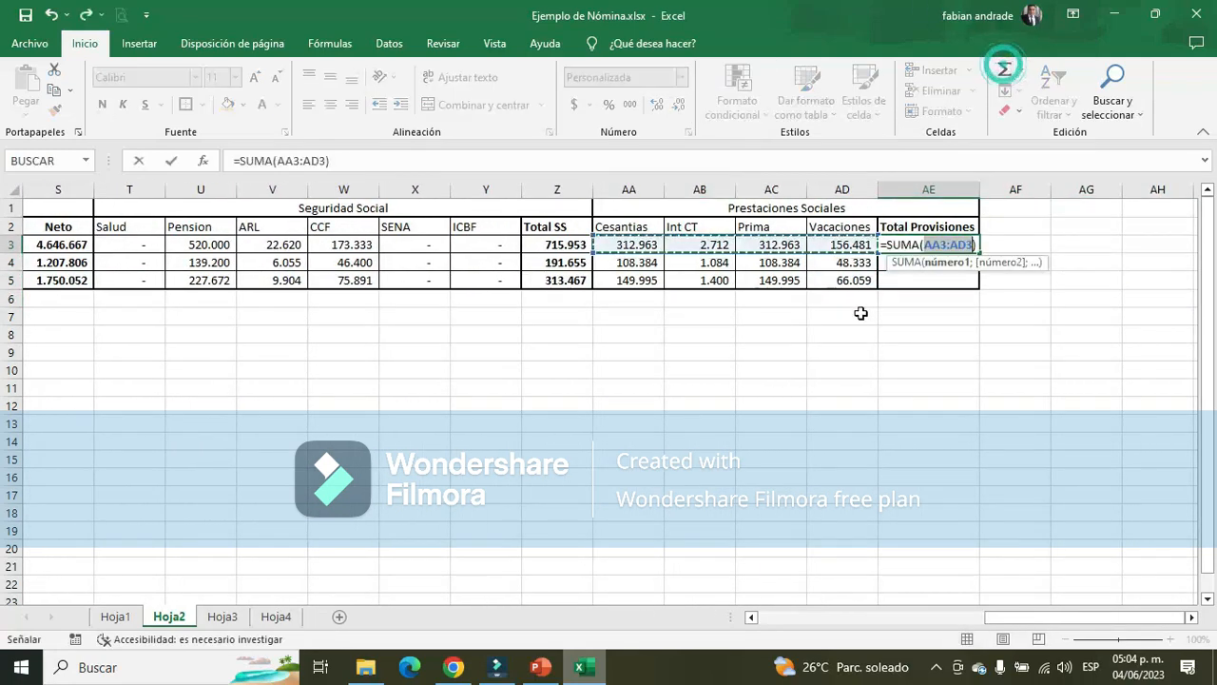
key(Return)
Copy the Total Provisiones formula from AE3 to AE4:AE5 for Aux adtivo and Vendedor
key(Up)
key(ctrl+c)
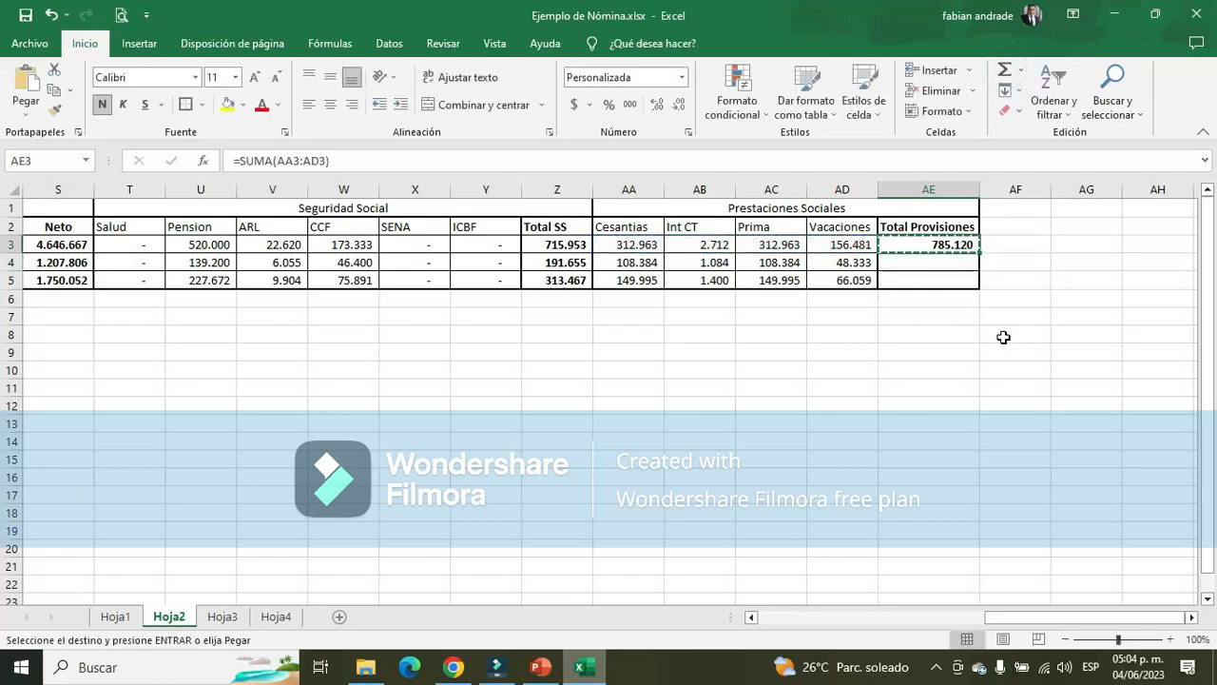
key(Down)
key(shift+Down)
key(Return)
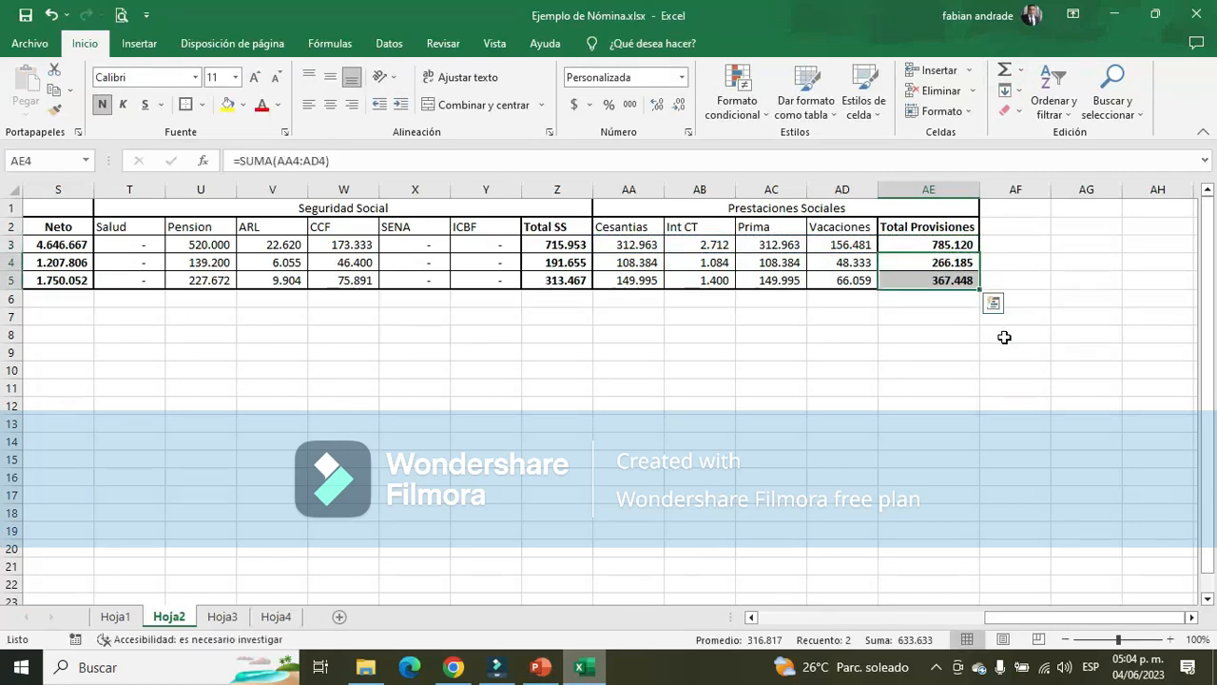
Apply an outside border to the Total Provisiones column, AE2:AE5
click(856, 364)
drag(935, 225, 956, 281)
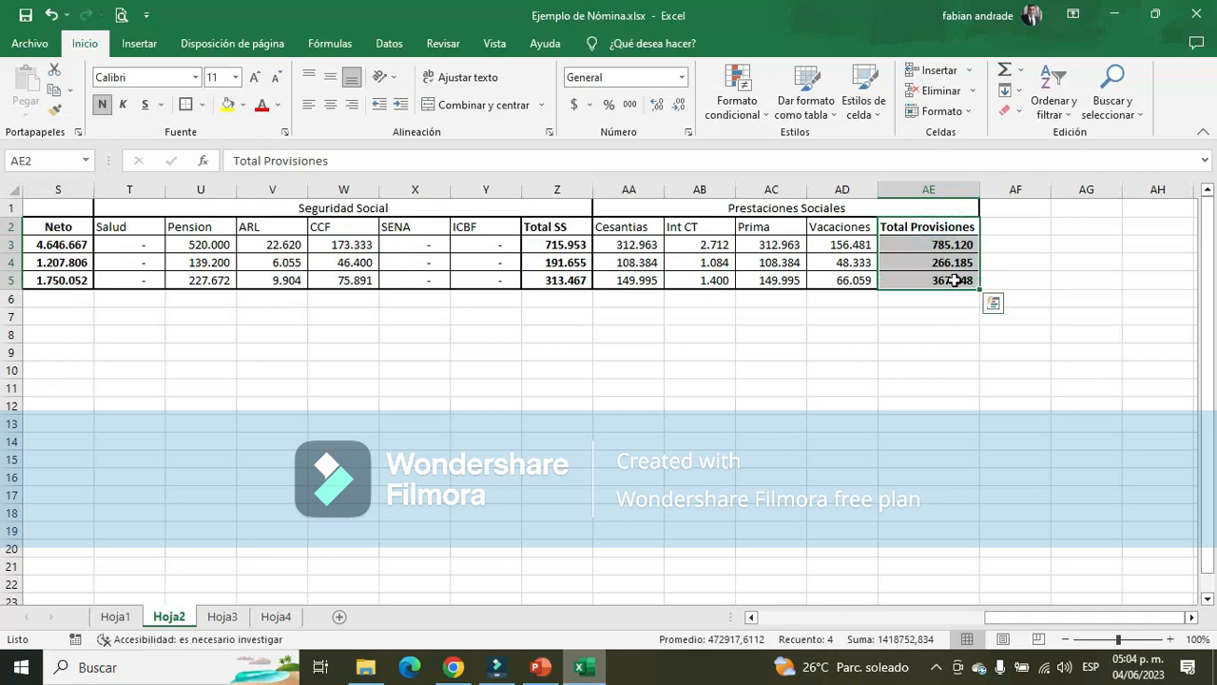
click(184, 104)
click(677, 350)
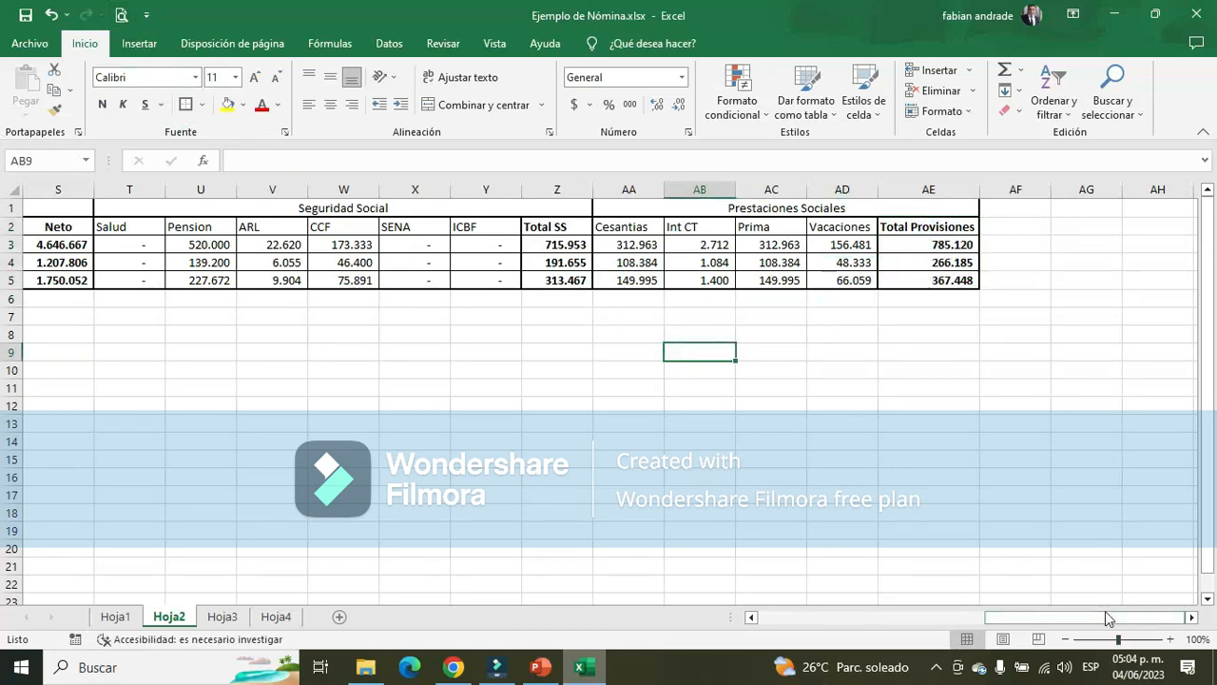
Review the social security accounting entry in G2:J12 of Hoja1, including its account codes and debit and credit columns
drag(1106, 619, 1105, 614)
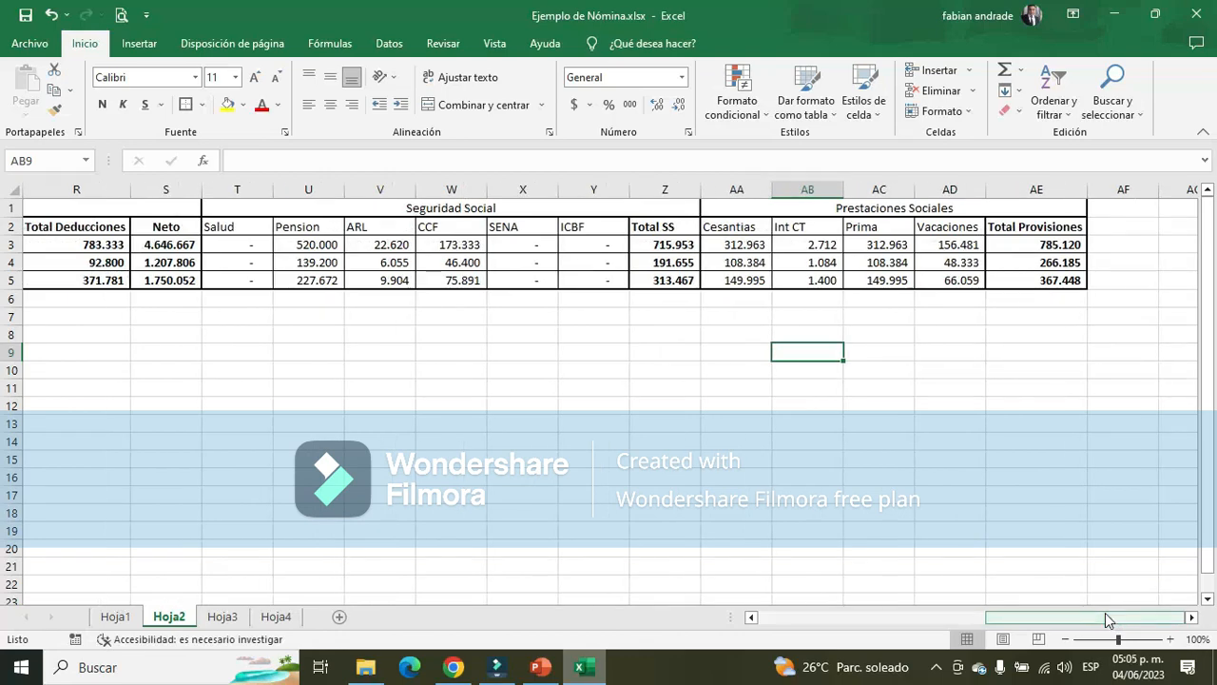
click(112, 618)
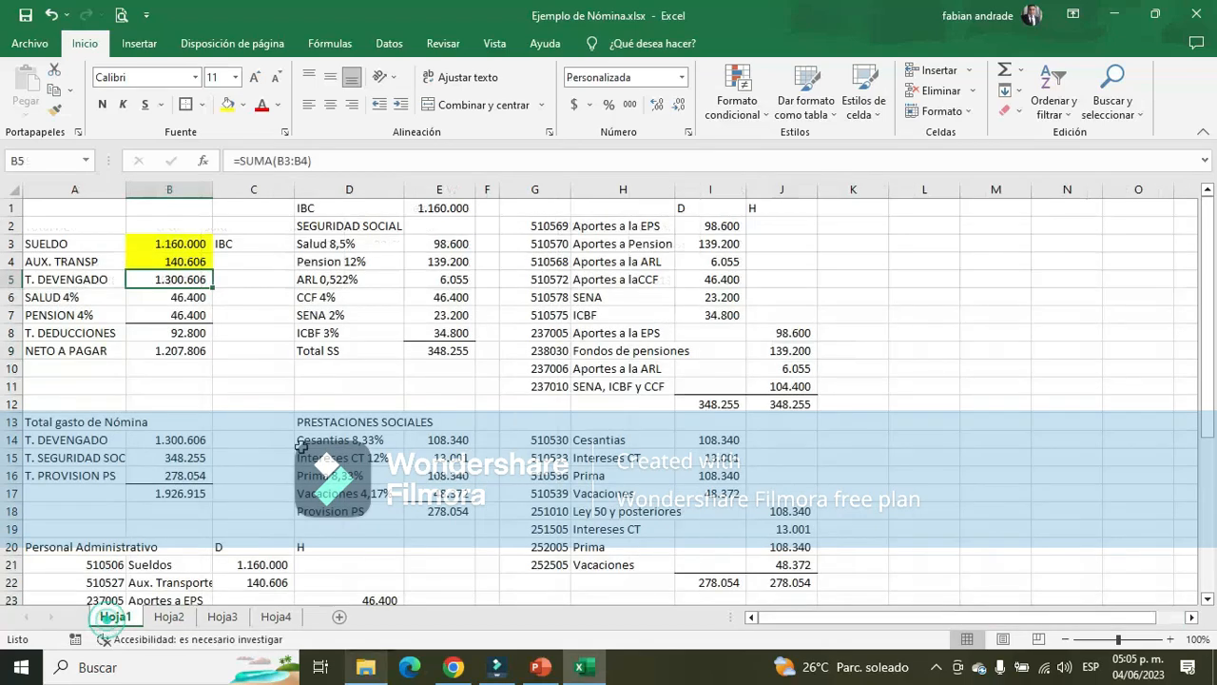
drag(558, 228, 798, 420)
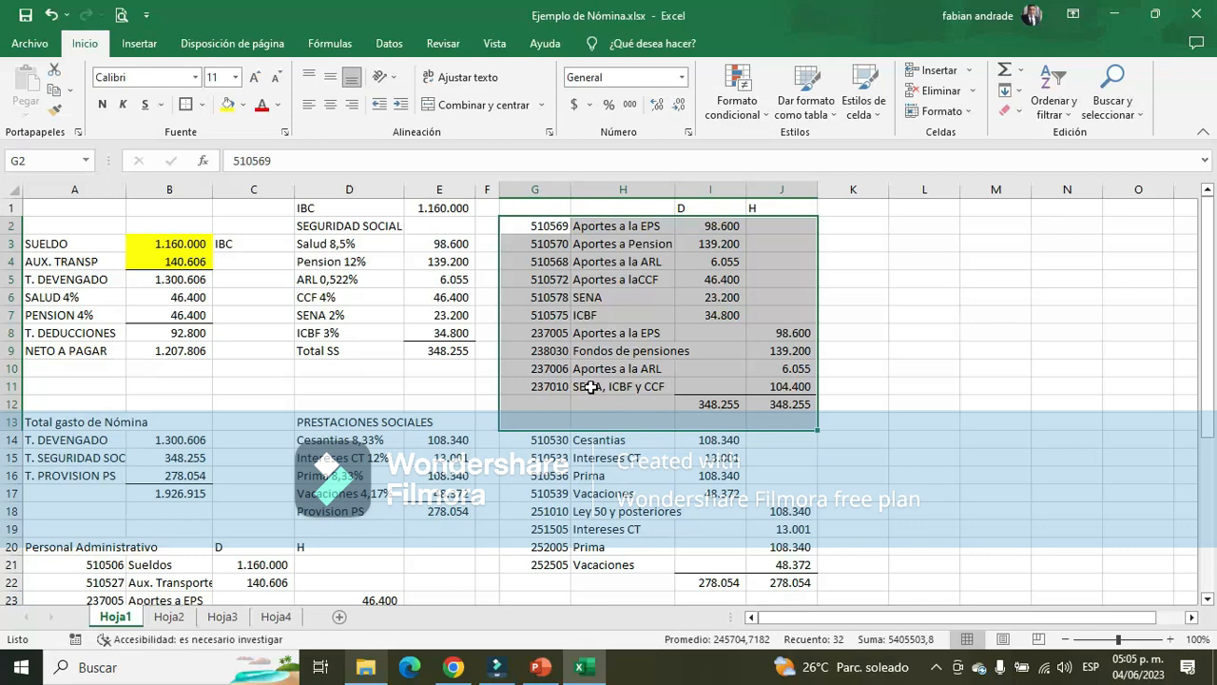
click(532, 298)
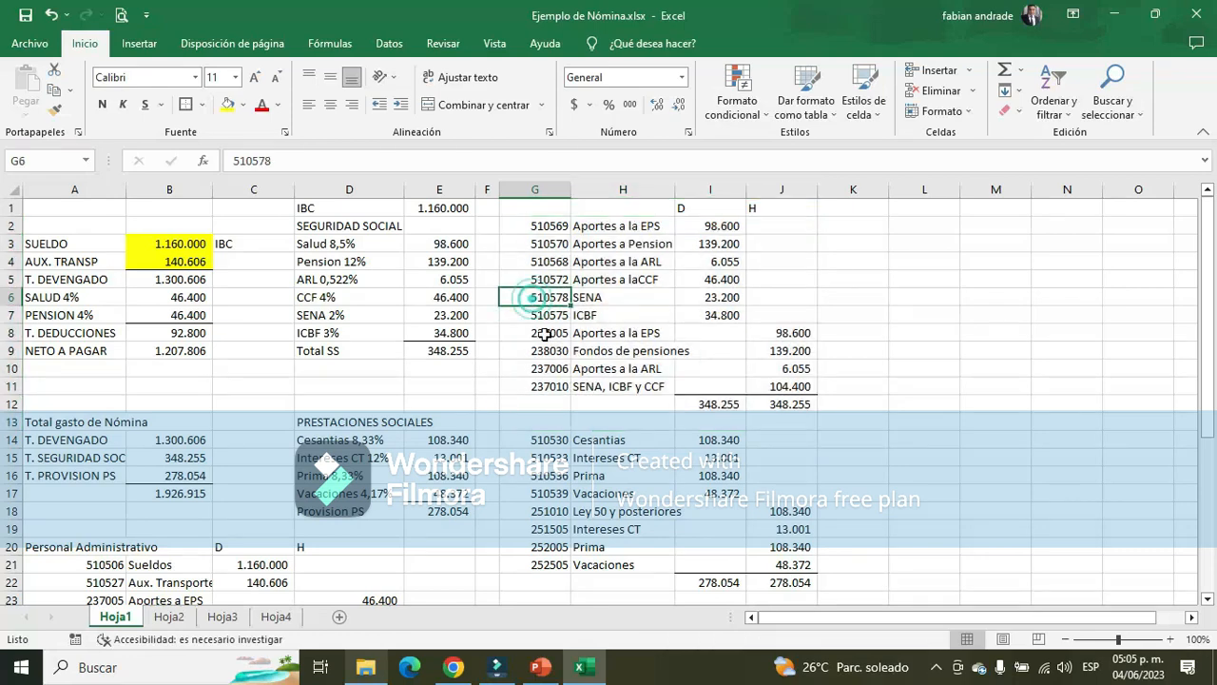
Enter =SUMA(E3:E5) in E6 of Hoja2 to total the Sueldo column for the three employees
click(544, 333)
click(168, 616)
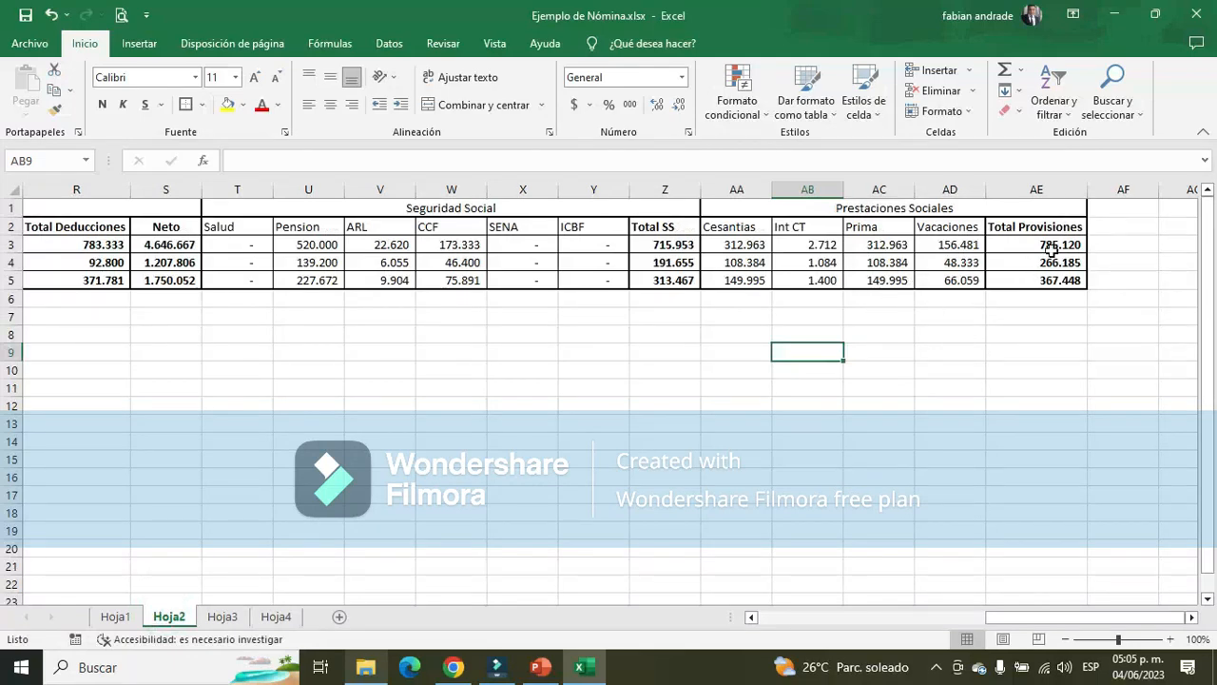
drag(1052, 249, 1051, 279)
drag(1040, 616, 763, 613)
click(280, 300)
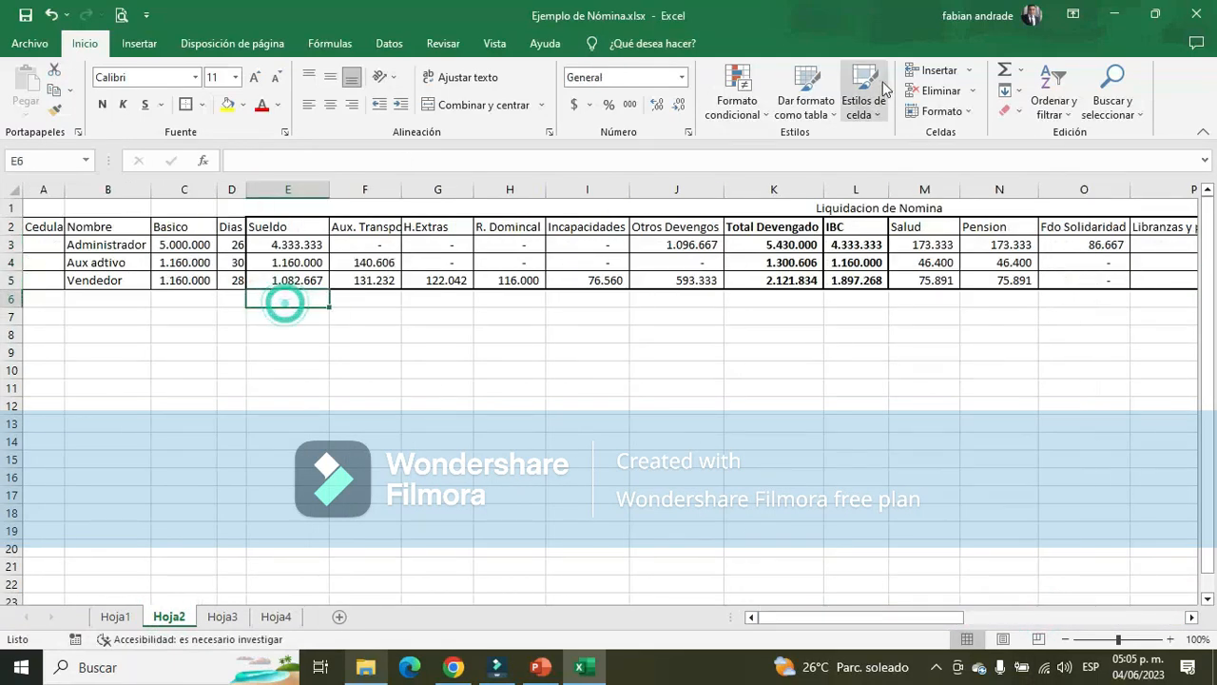
click(1005, 68)
key(Return)
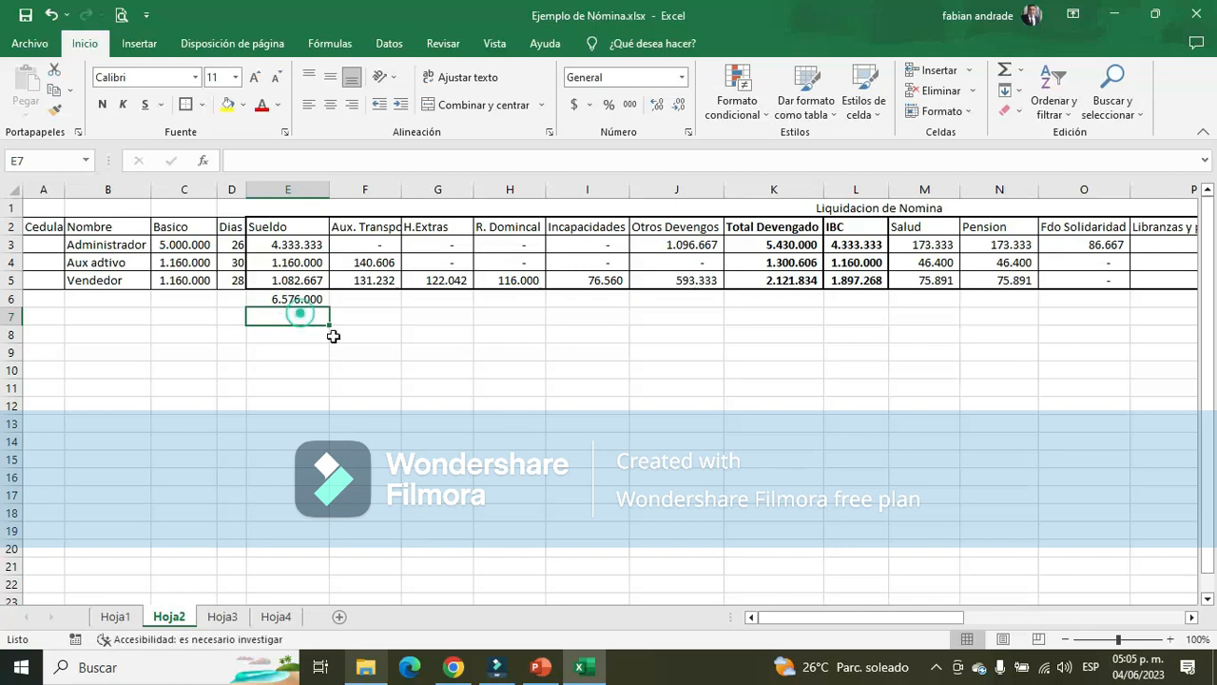
Copy the Sueldo total formula from E6 across row 6 through AE6, the Total Provisiones column
click(312, 301)
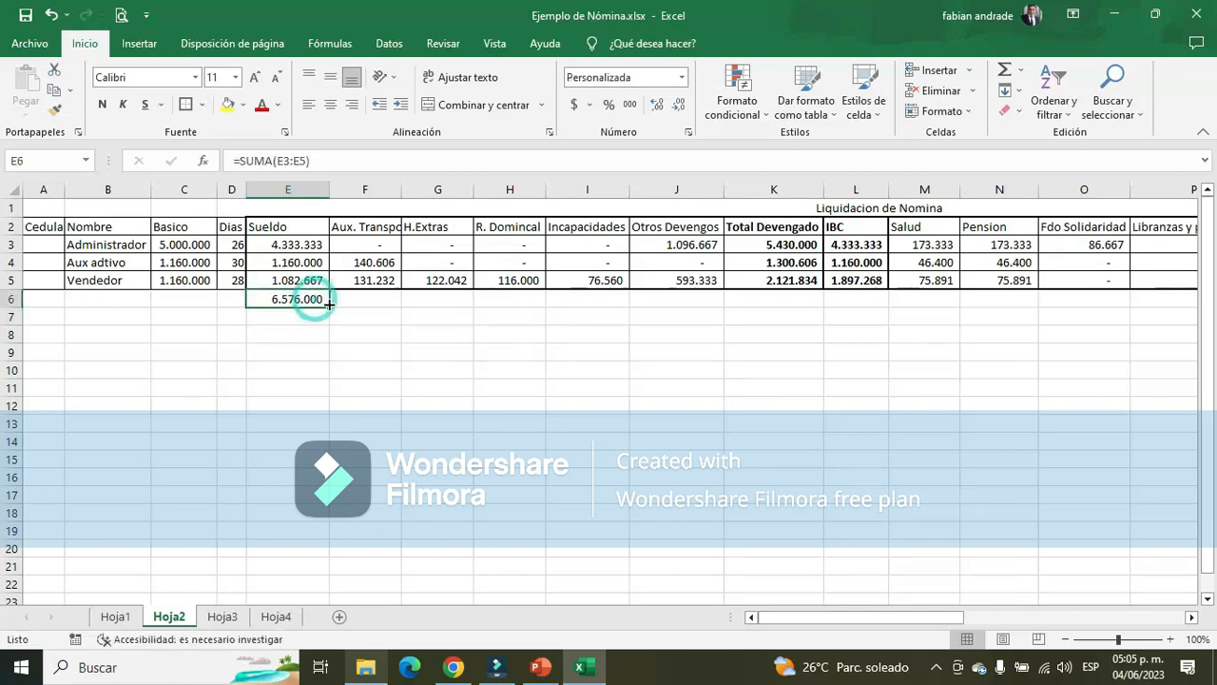
drag(328, 306, 1065, 307)
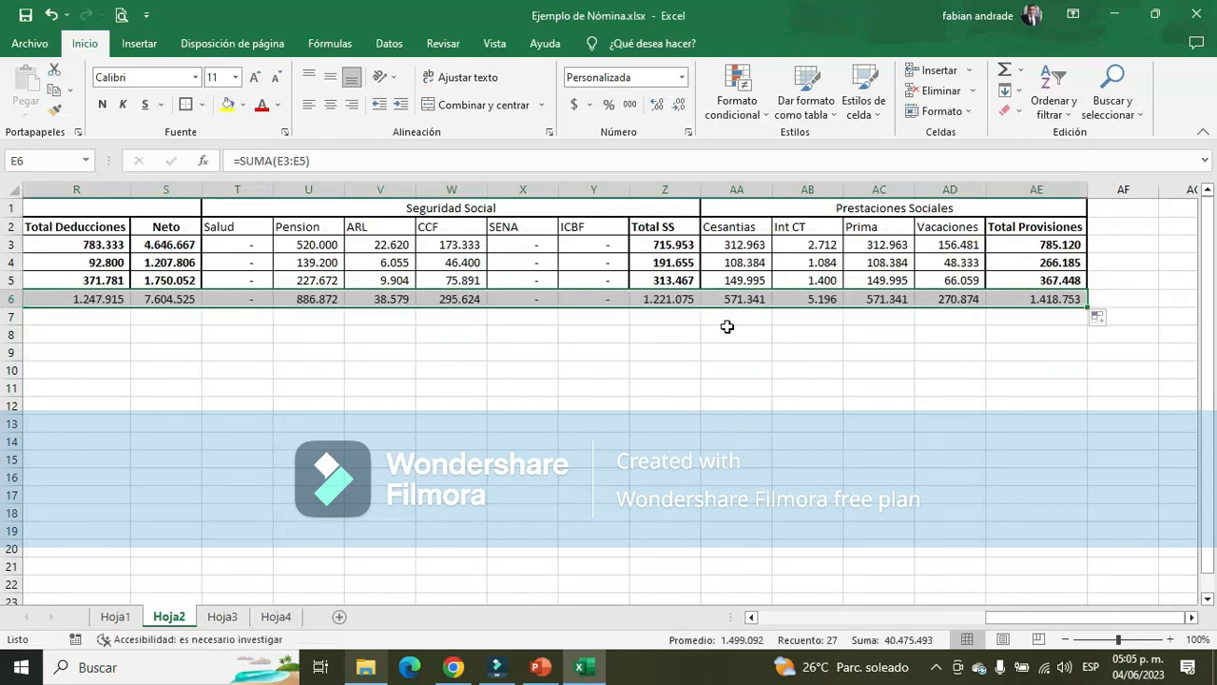
click(576, 460)
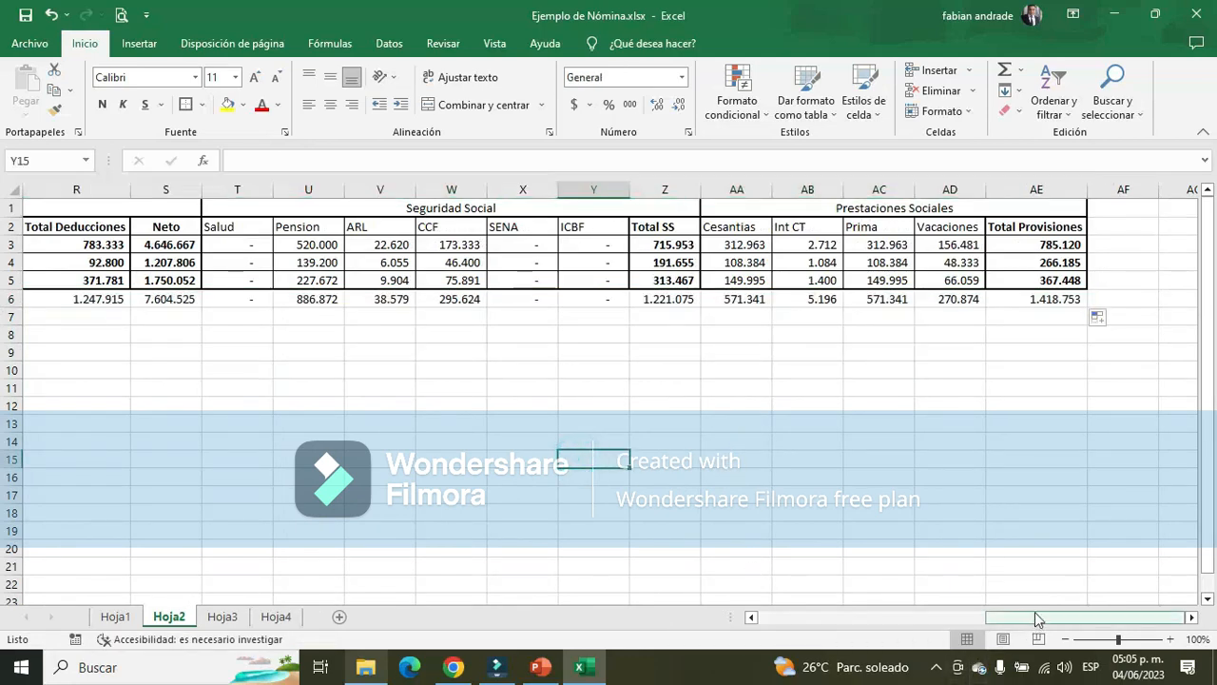
Review the column totals in row 6 of Hoja2, including Total Devengado, IBC, Salud and Pension, against the employee rows
drag(1034, 616, 756, 610)
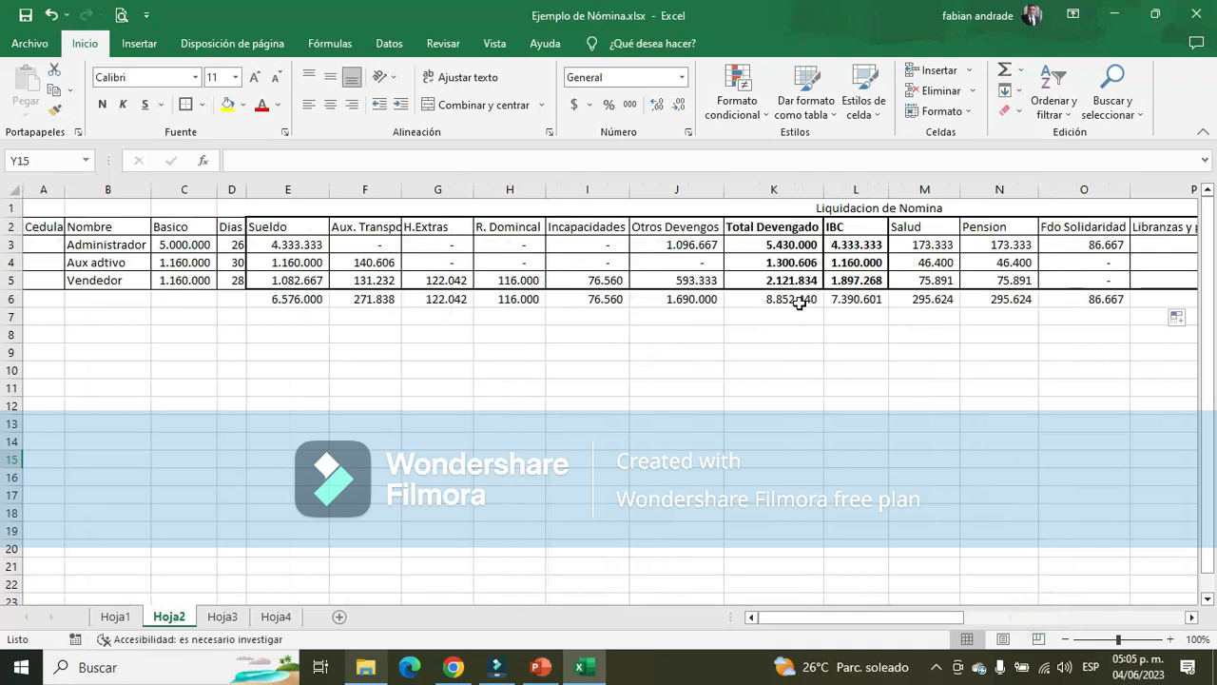
click(799, 303)
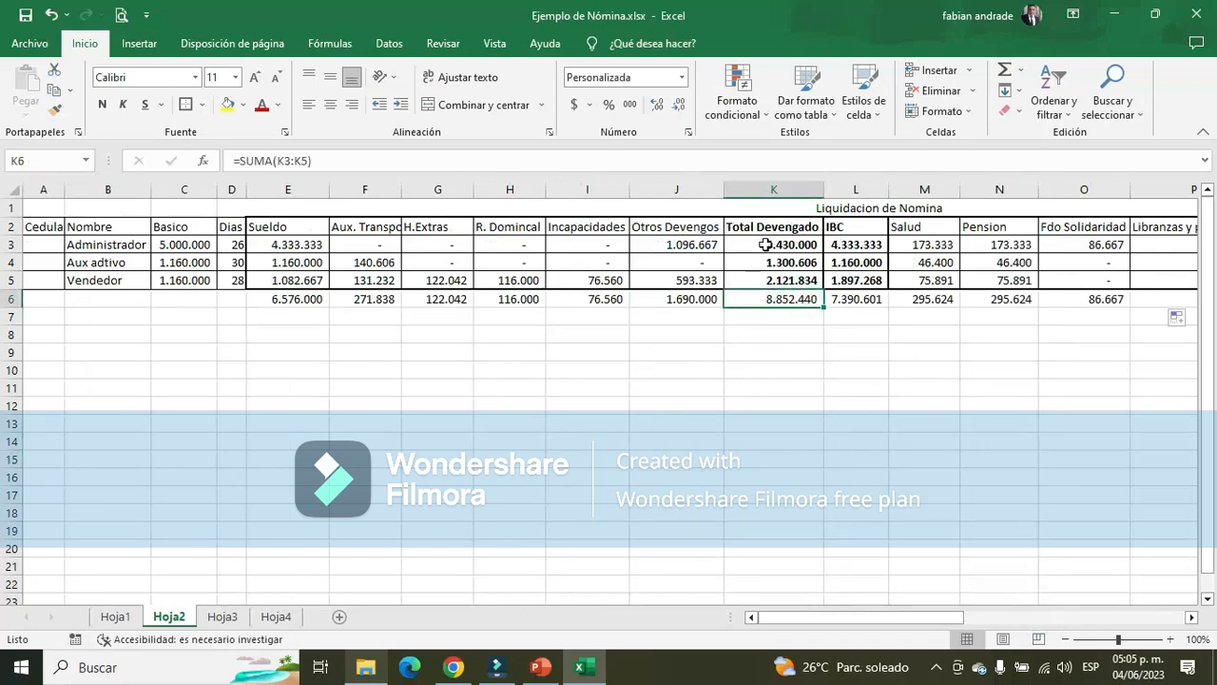
drag(765, 244, 774, 302)
click(868, 303)
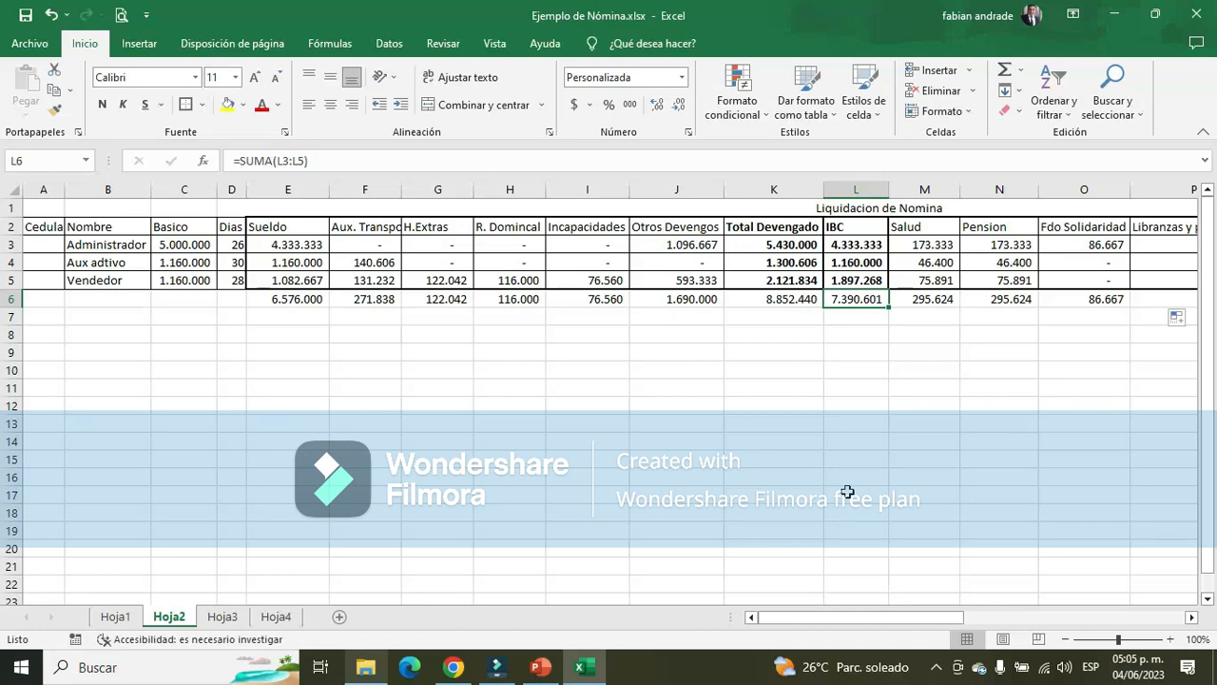
click(937, 301)
click(1003, 298)
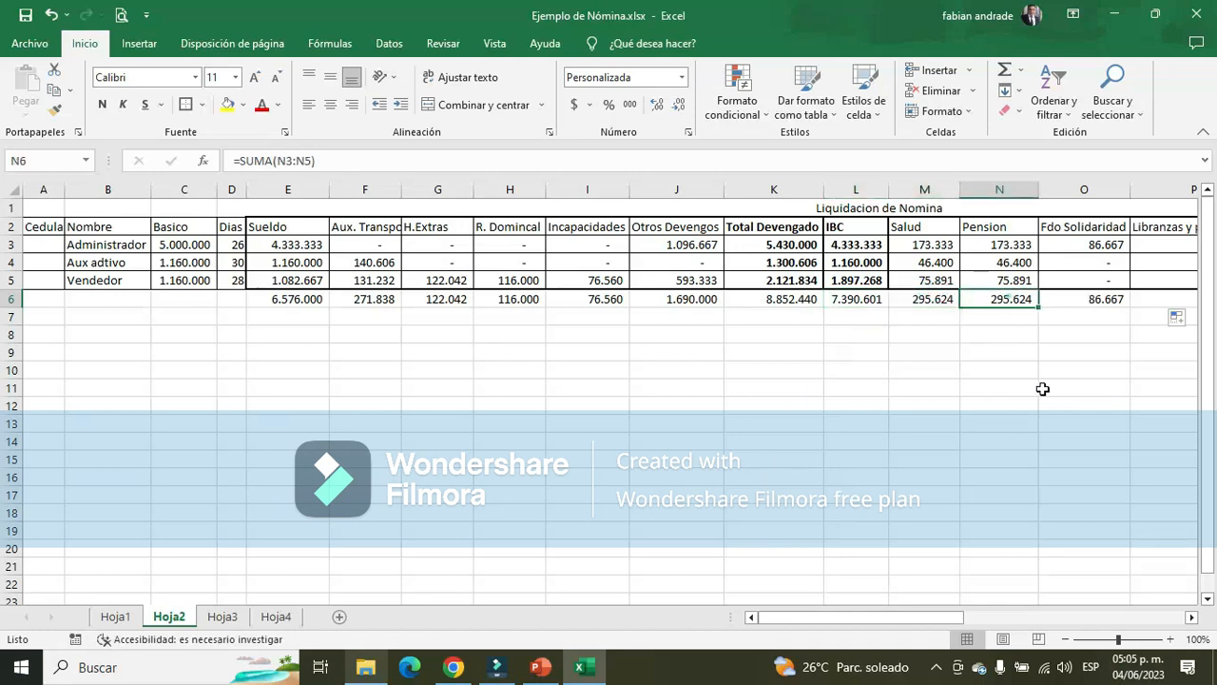
drag(941, 624, 605, 611)
click(219, 262)
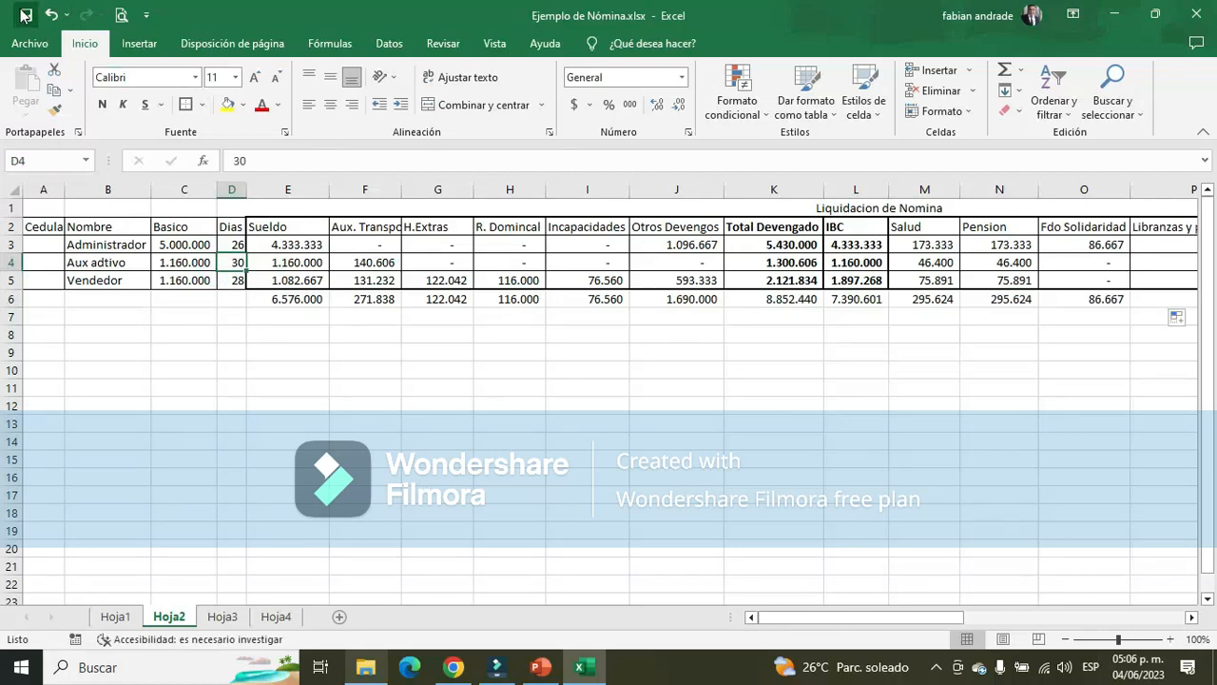
click(604, 269)
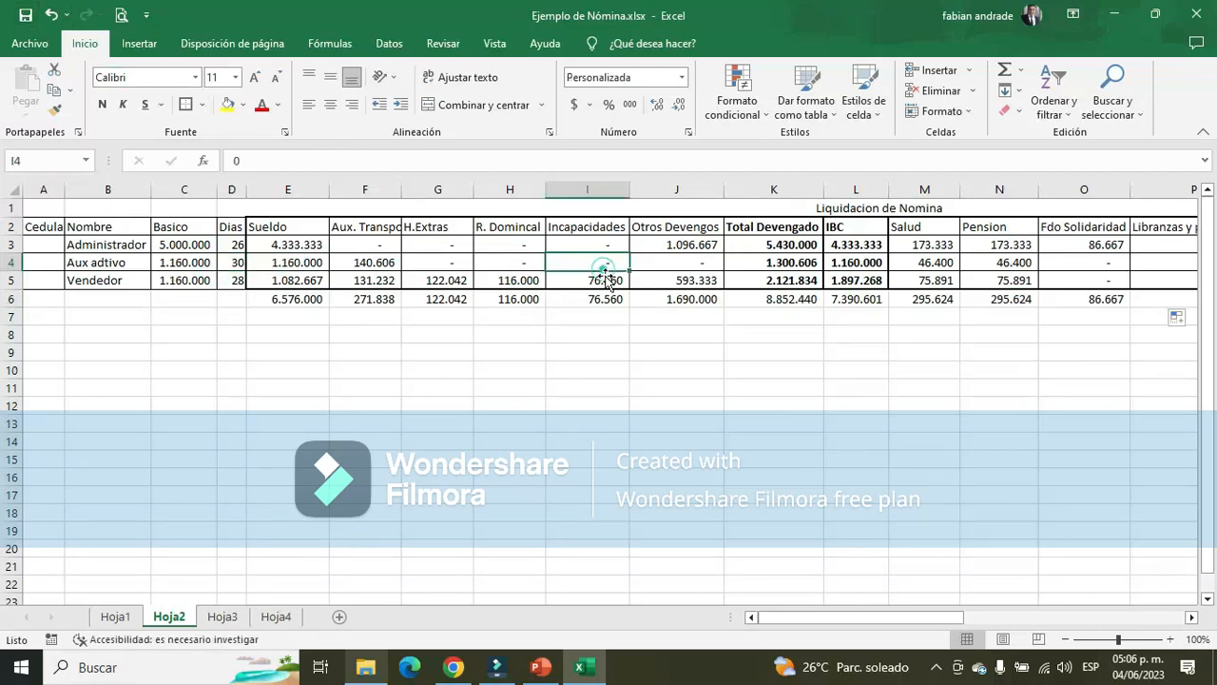